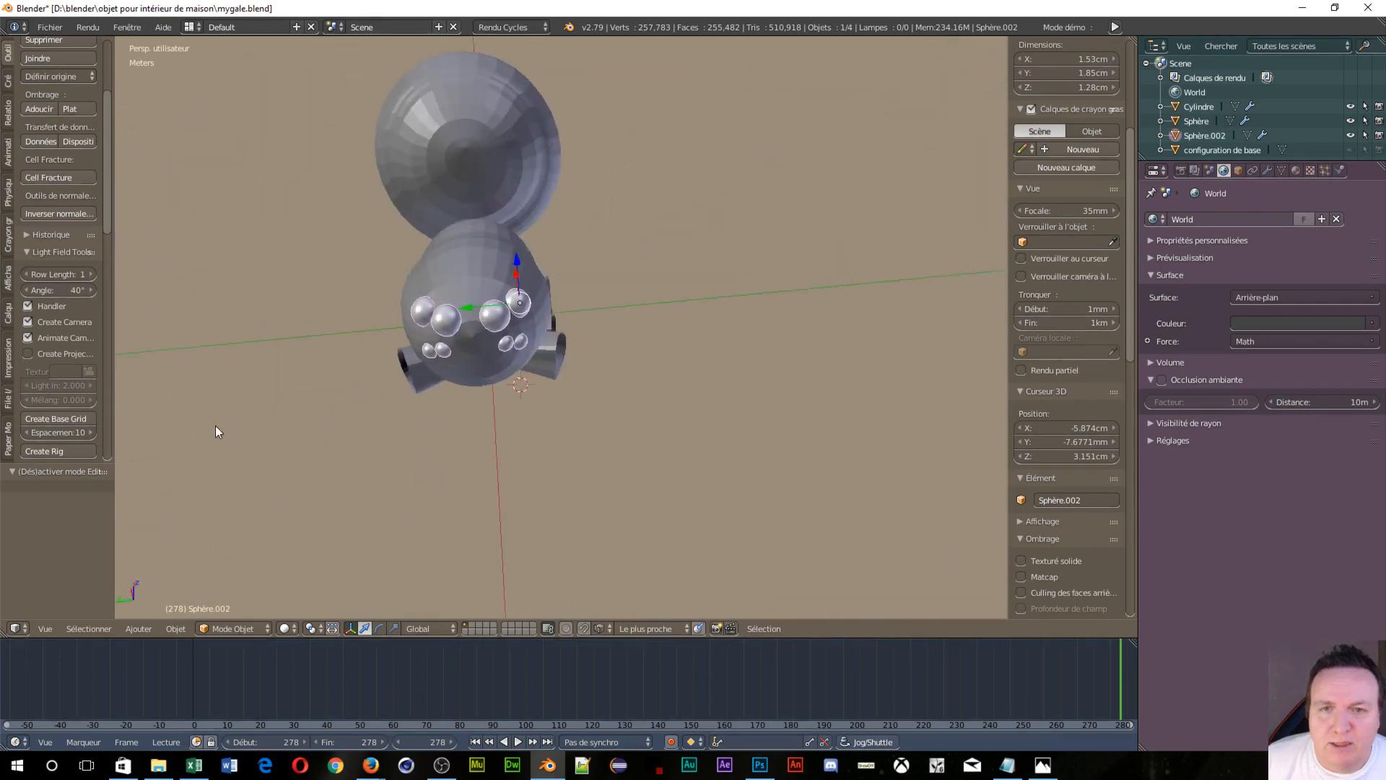
Examine the spider model's eyes, body and leg sockets from several angles
middle_drag(390, 309, 513, 362)
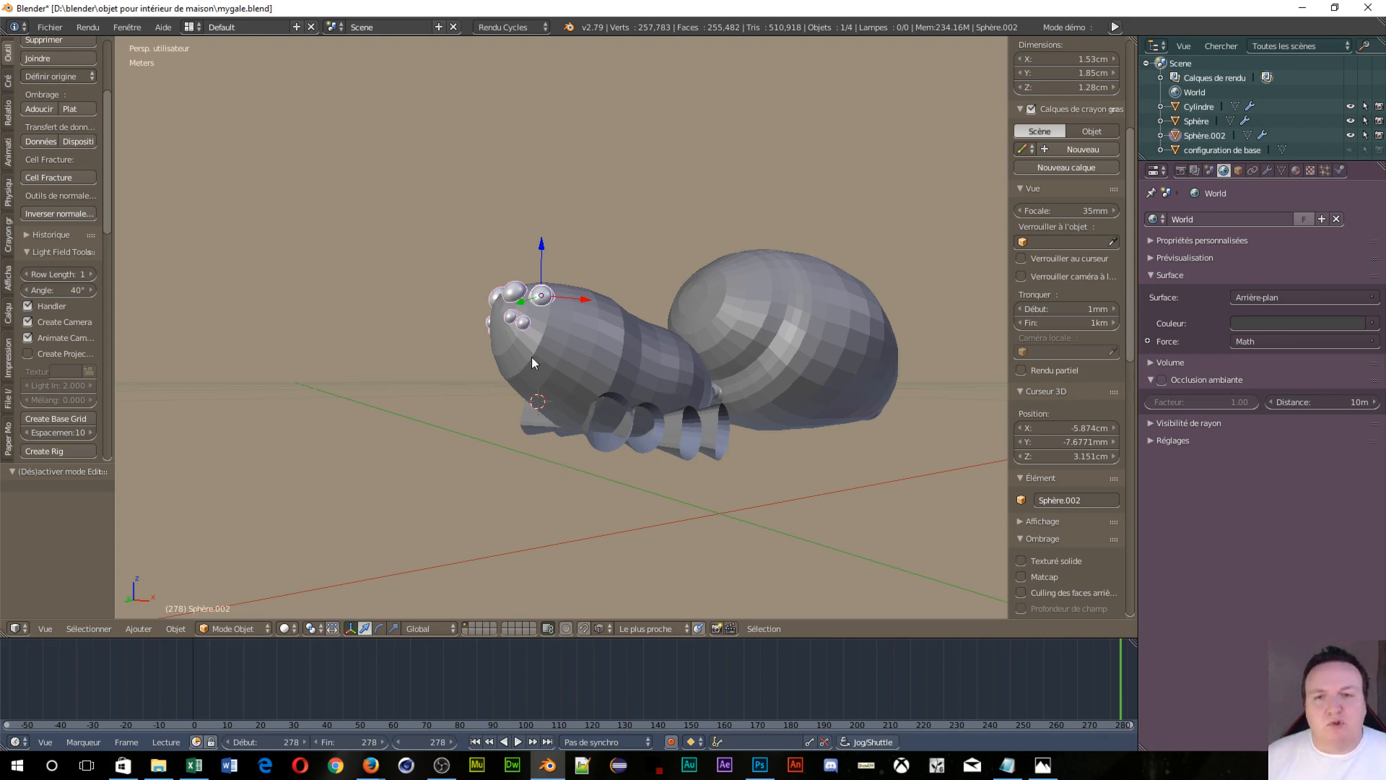
middle_drag(532, 358, 785, 433)
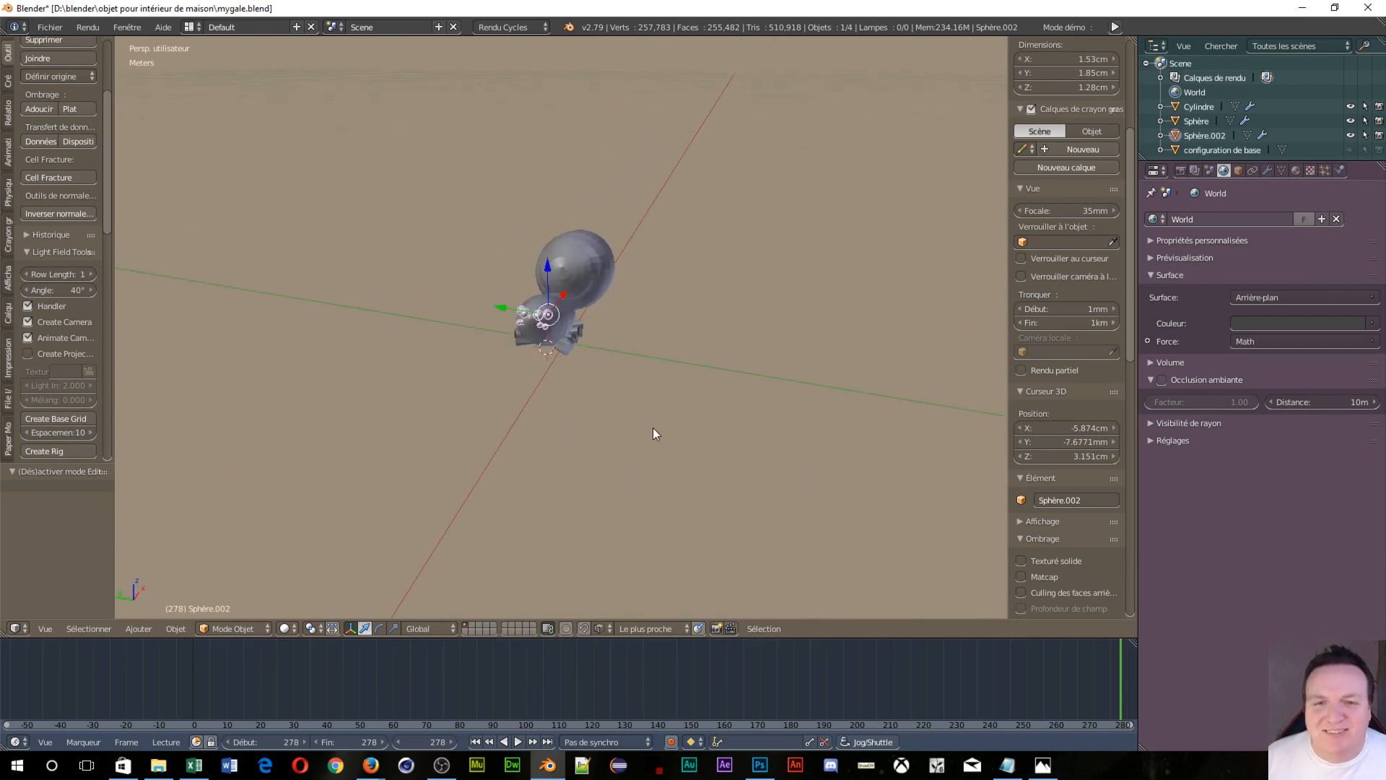
mouse_move(565, 296)
middle_down()
mouse_move(622, 367)
mouse_move(617, 291)
mouse_move(545, 306)
mouse_move(630, 305)
mouse_move(559, 288)
mouse_move(559, 318)
middle_up()
scroll(622, 367, up, 2)
scroll(630, 305, down, 2)
scroll(559, 287, up, 3)
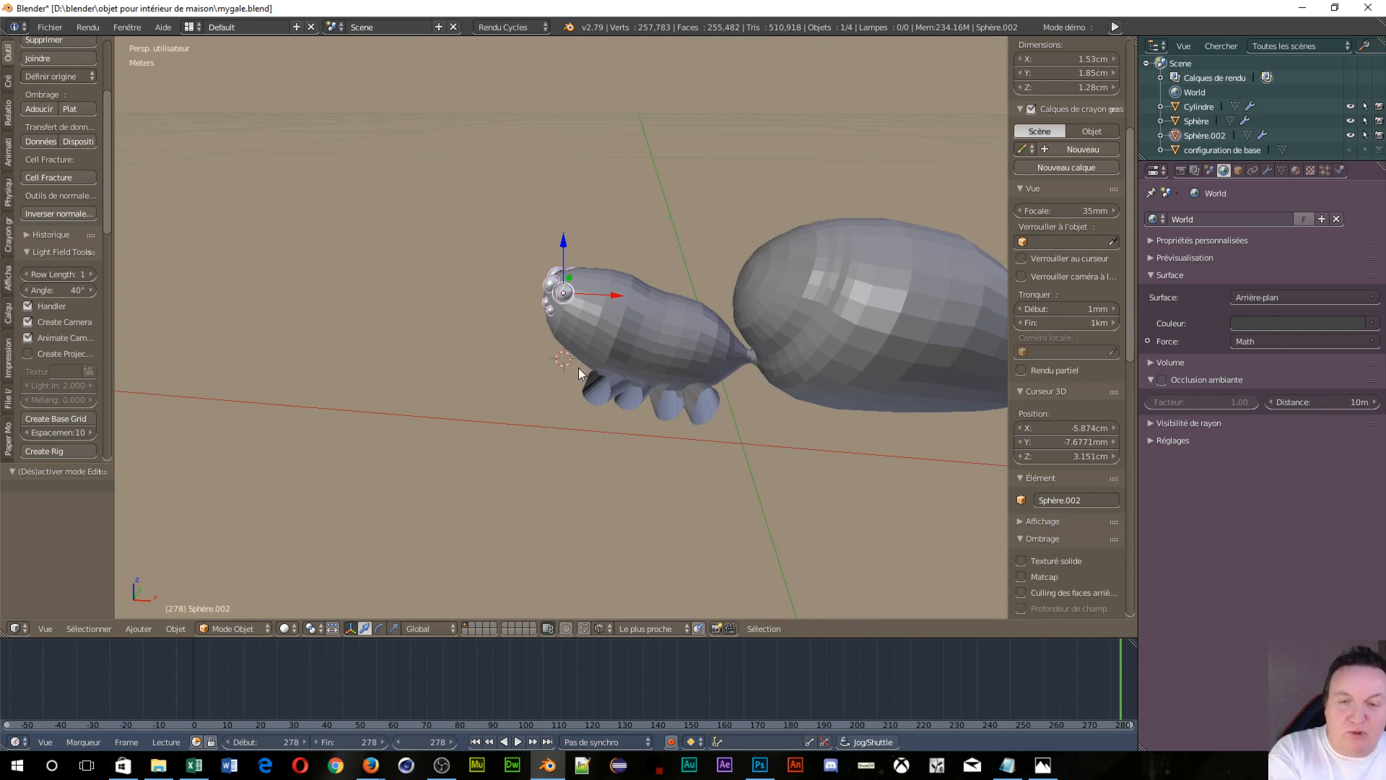
In front orthographic view, remove the sketch background image and add a new empty background image slot
key(KP_1)
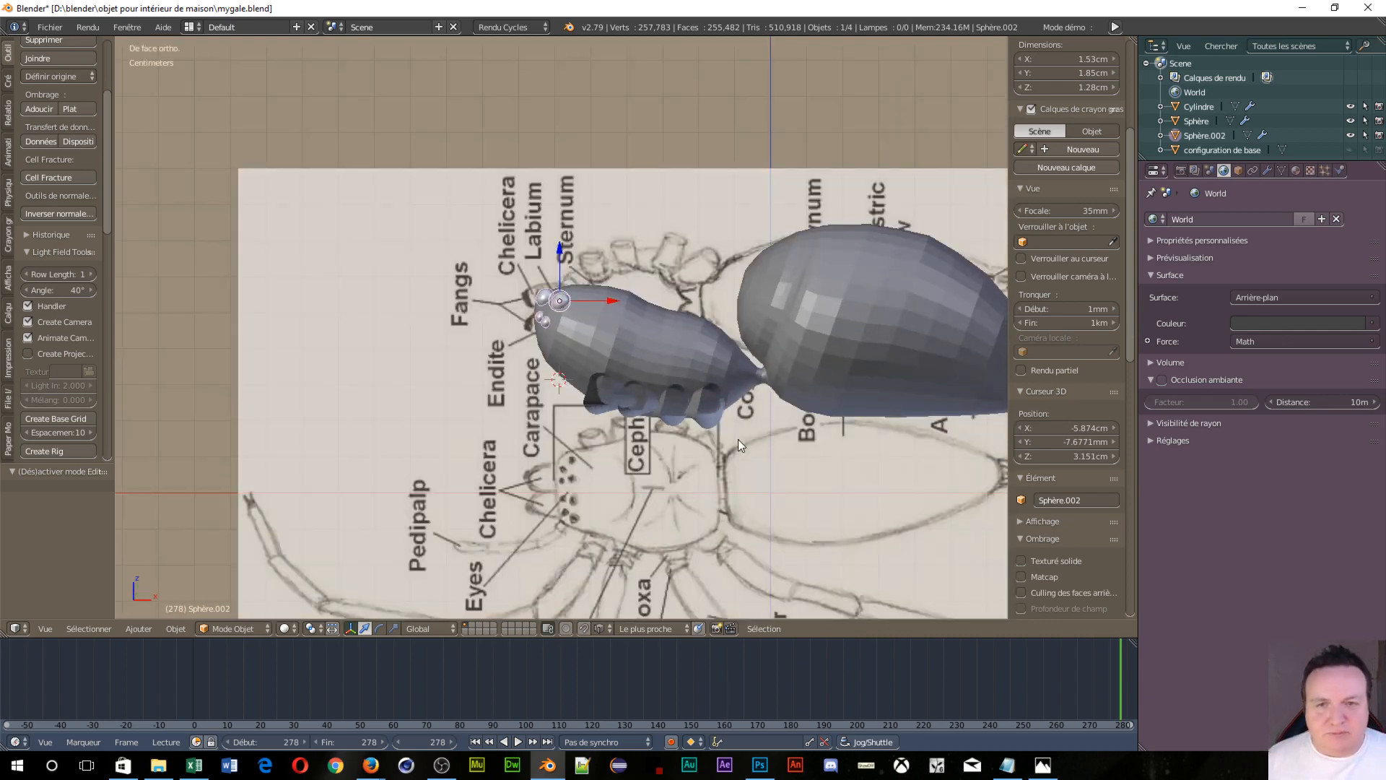
scroll(699, 440, up, 3)
scroll(700, 440, down, 3)
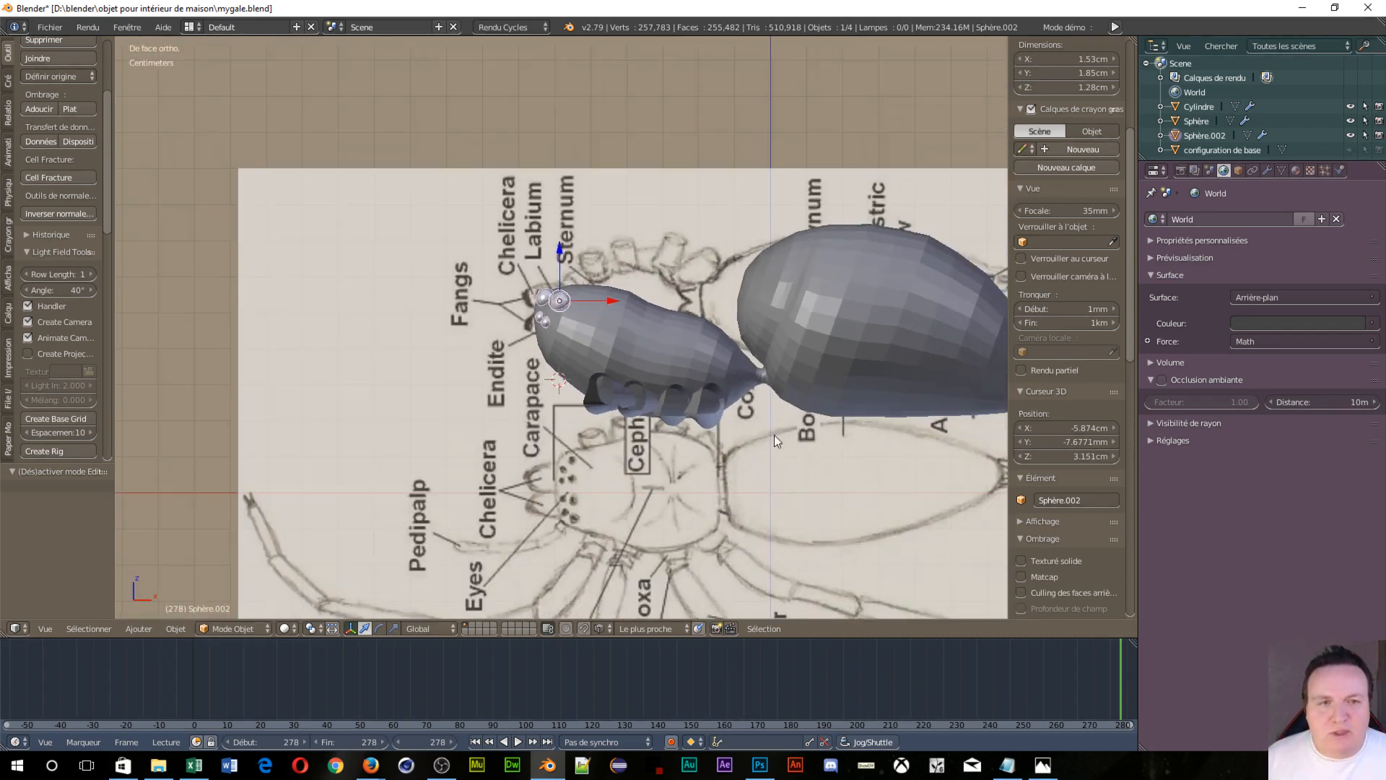
scroll(1093, 374, down, 10)
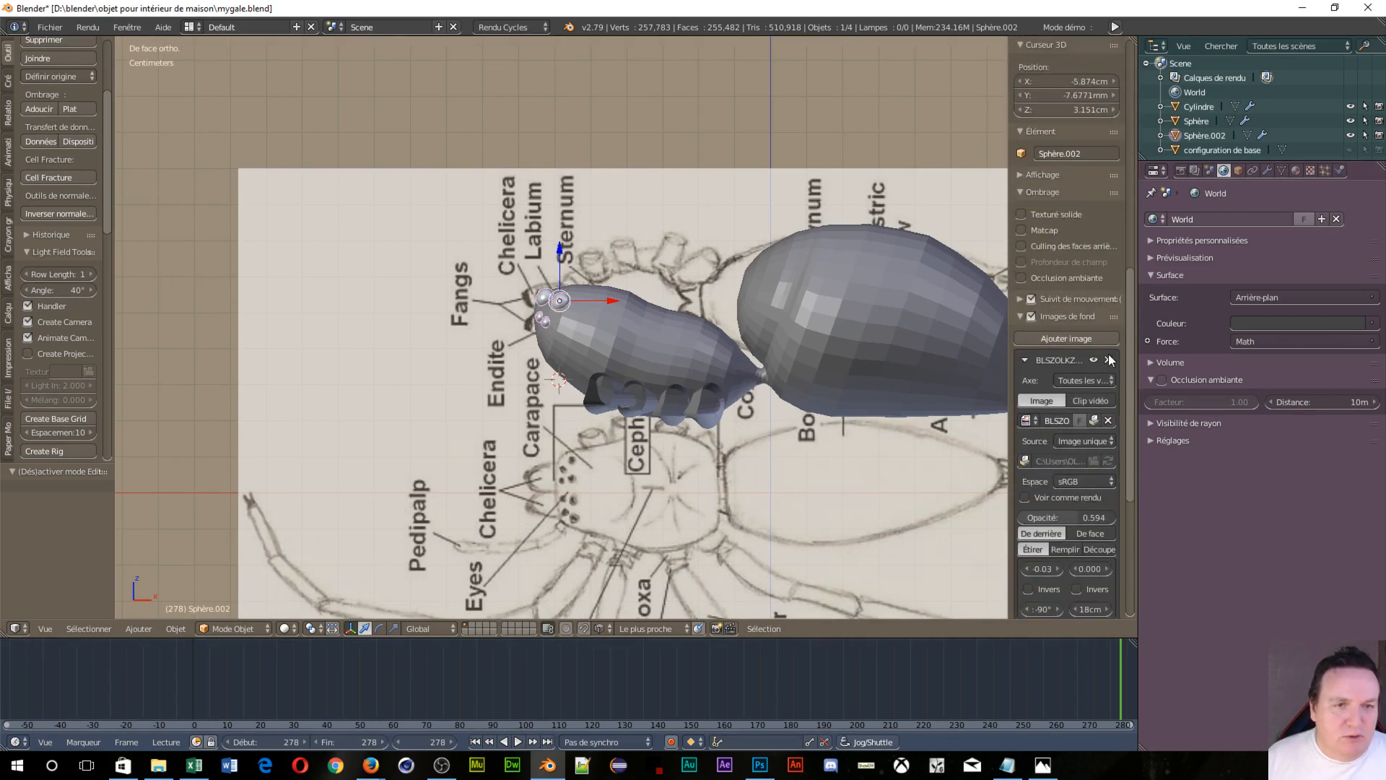
click(1108, 359)
click(1065, 336)
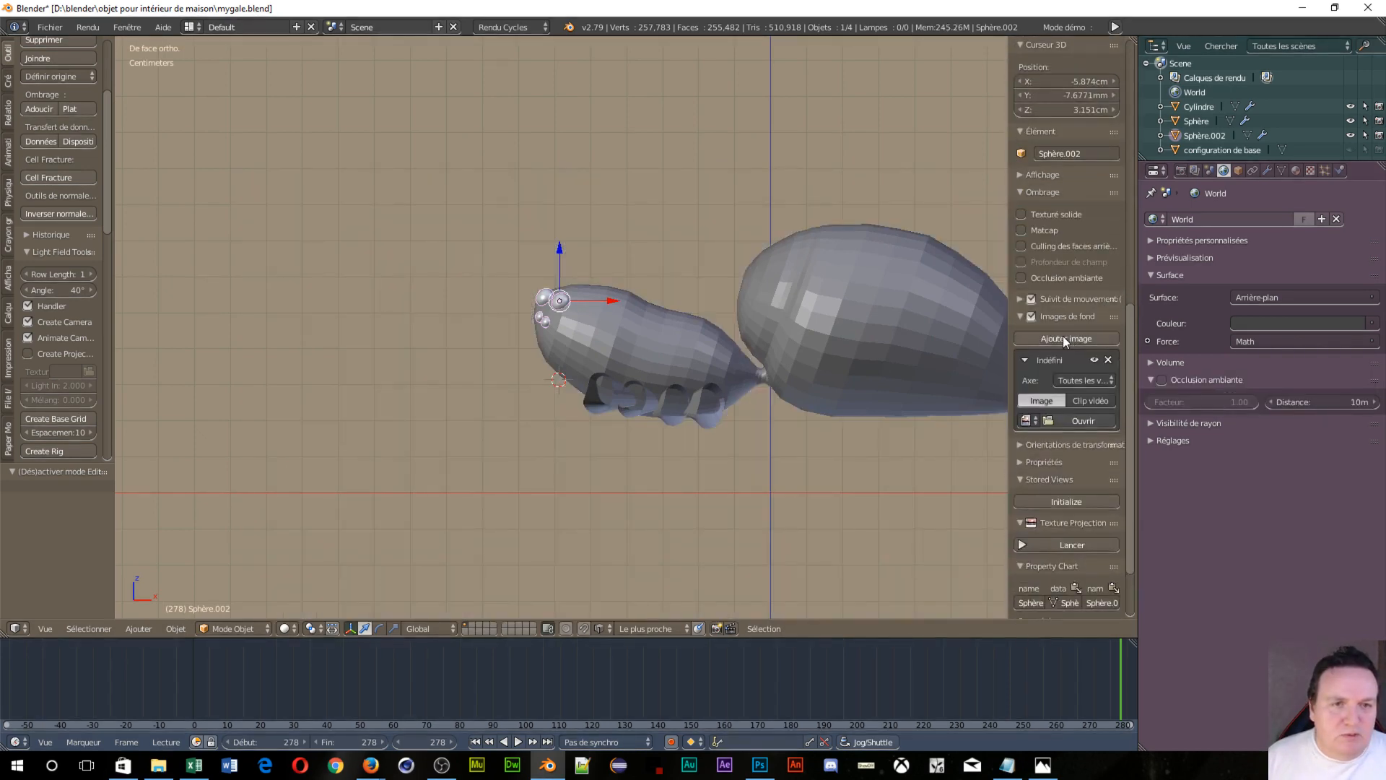
Load Spider_internal_anatomy.png from the Tuto Araignée folder as the background image, browsing with thumbnails
click(1081, 422)
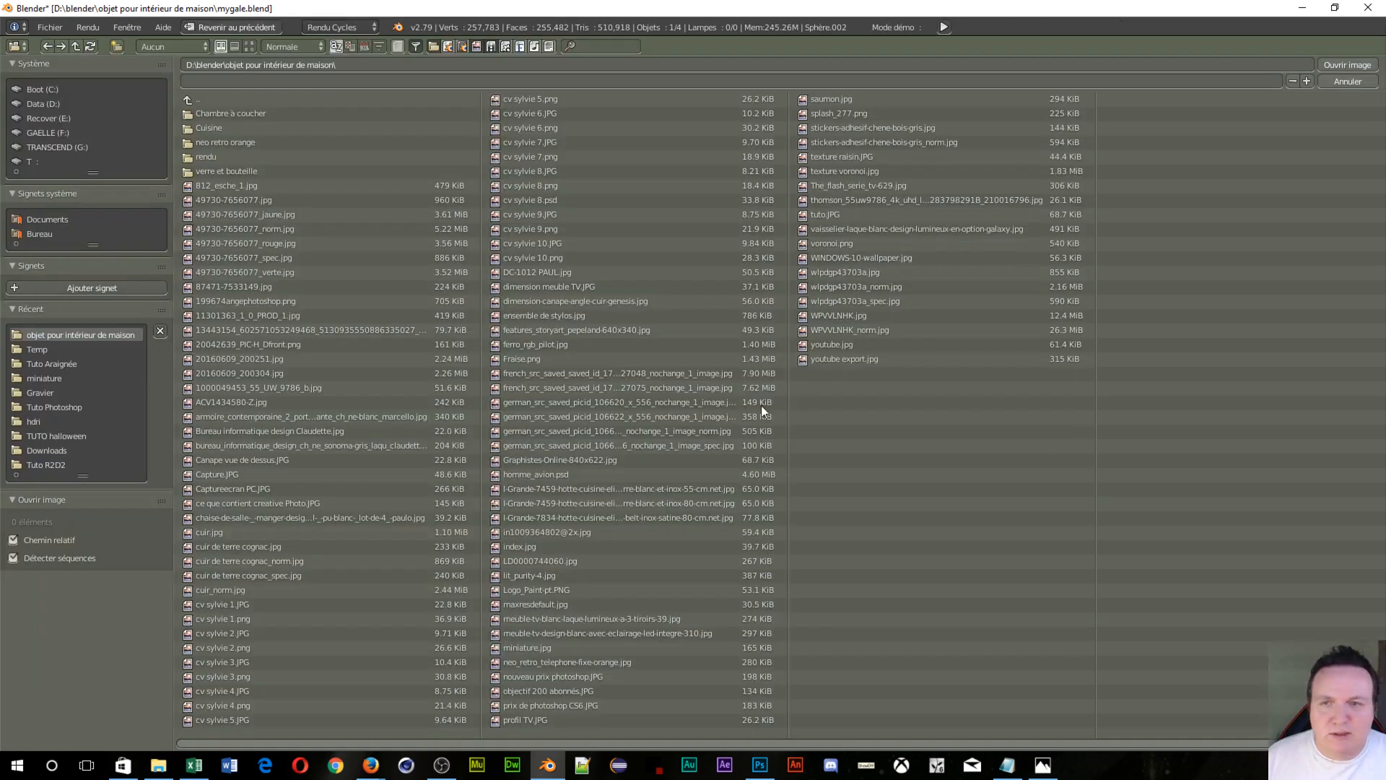
click(74, 364)
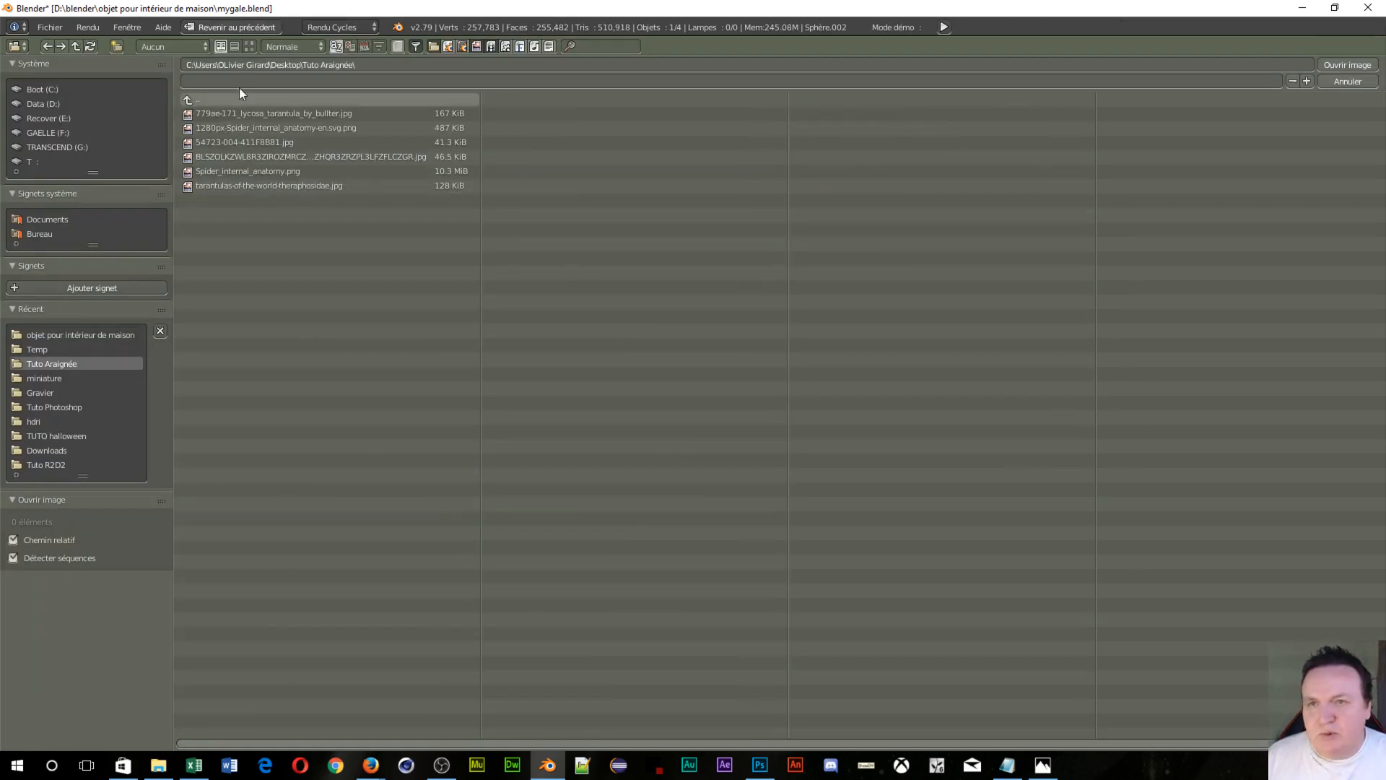
click(249, 46)
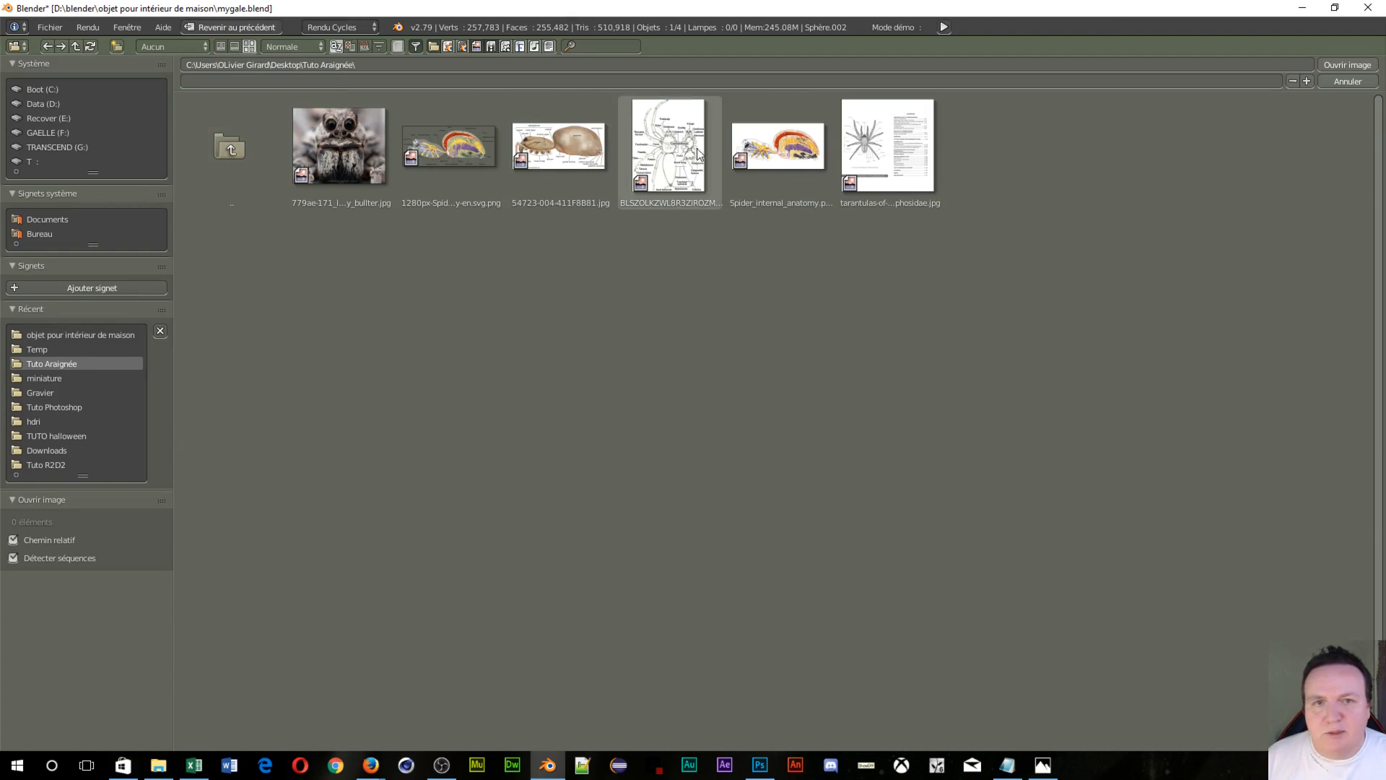
click(778, 148)
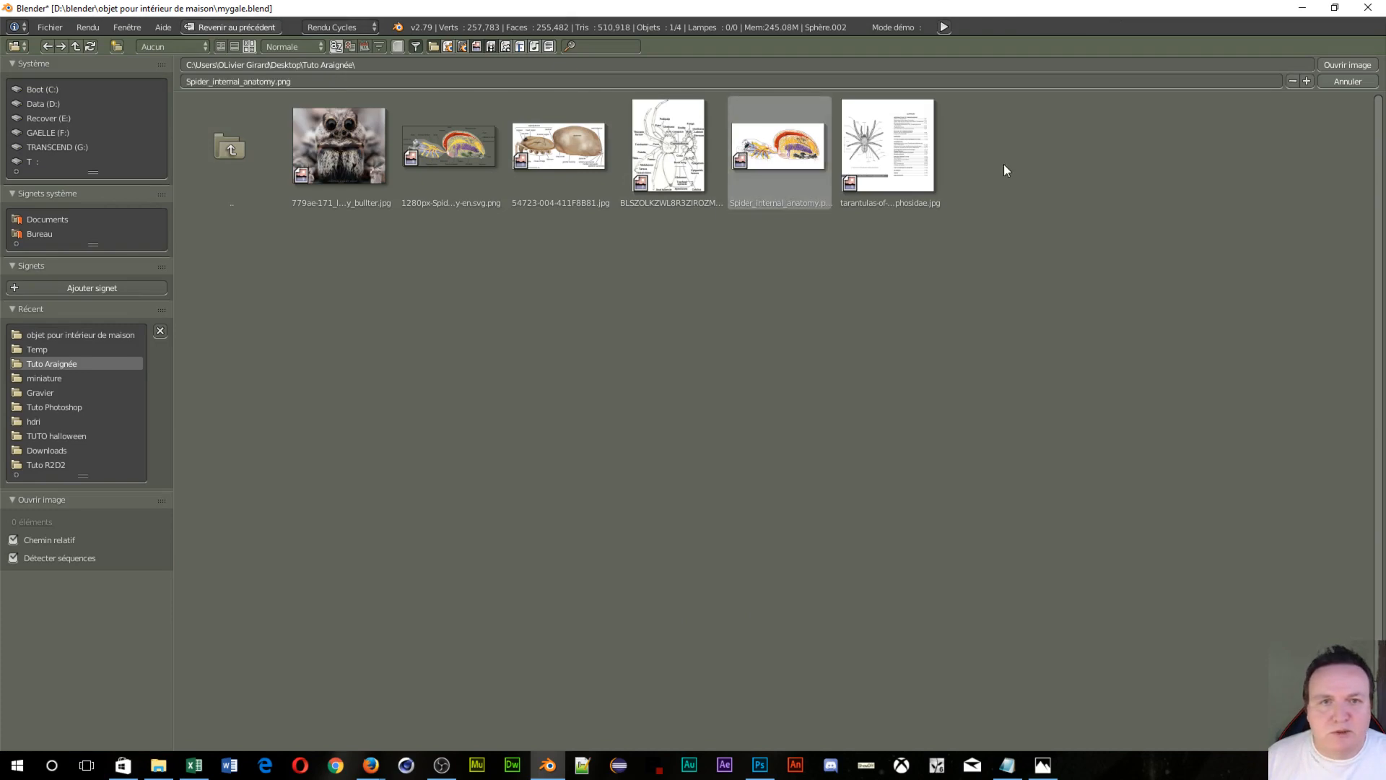
click(1344, 65)
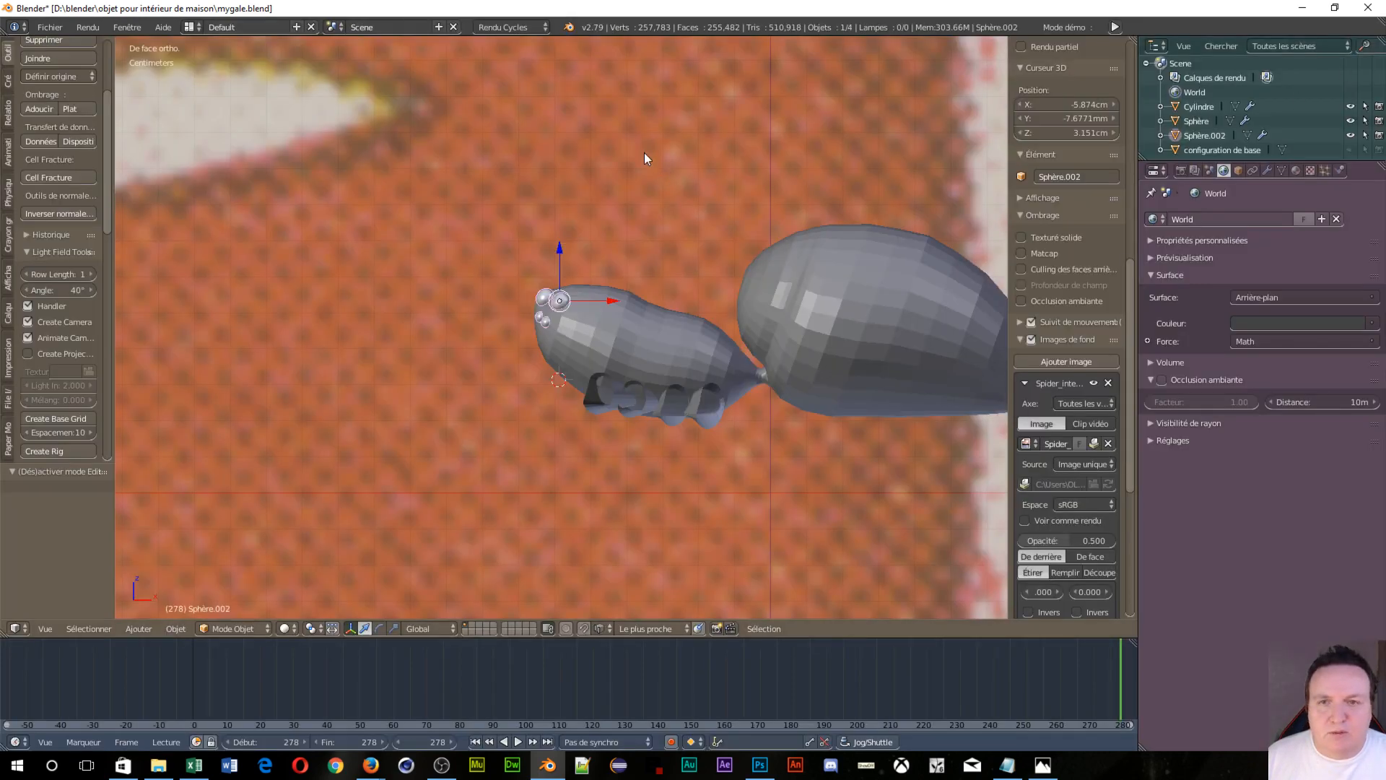
Resize the anatomy background image to 16 cm and set its vertical offset to 0.080 to match the model
scroll(644, 153, down, 5)
scroll(665, 136, down, 4)
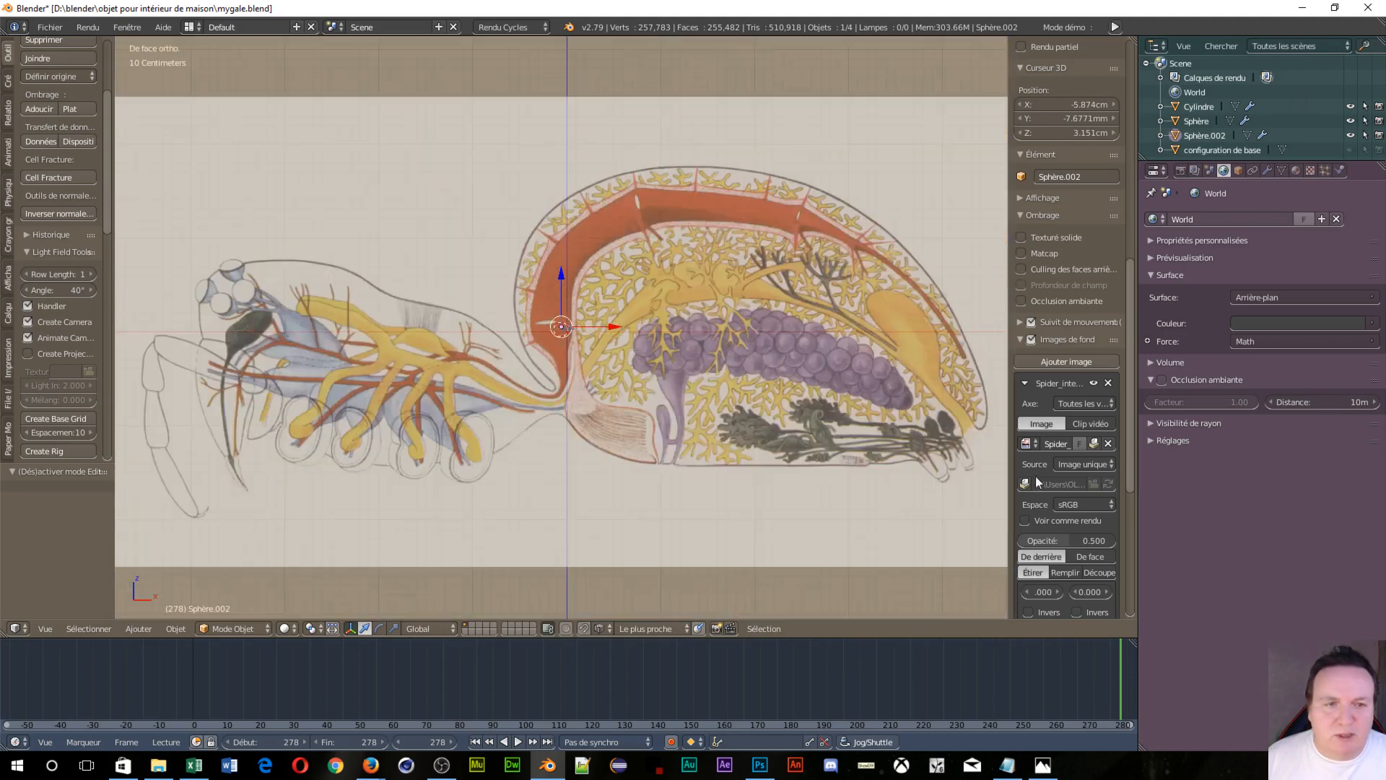
scroll(1083, 571, down, 4)
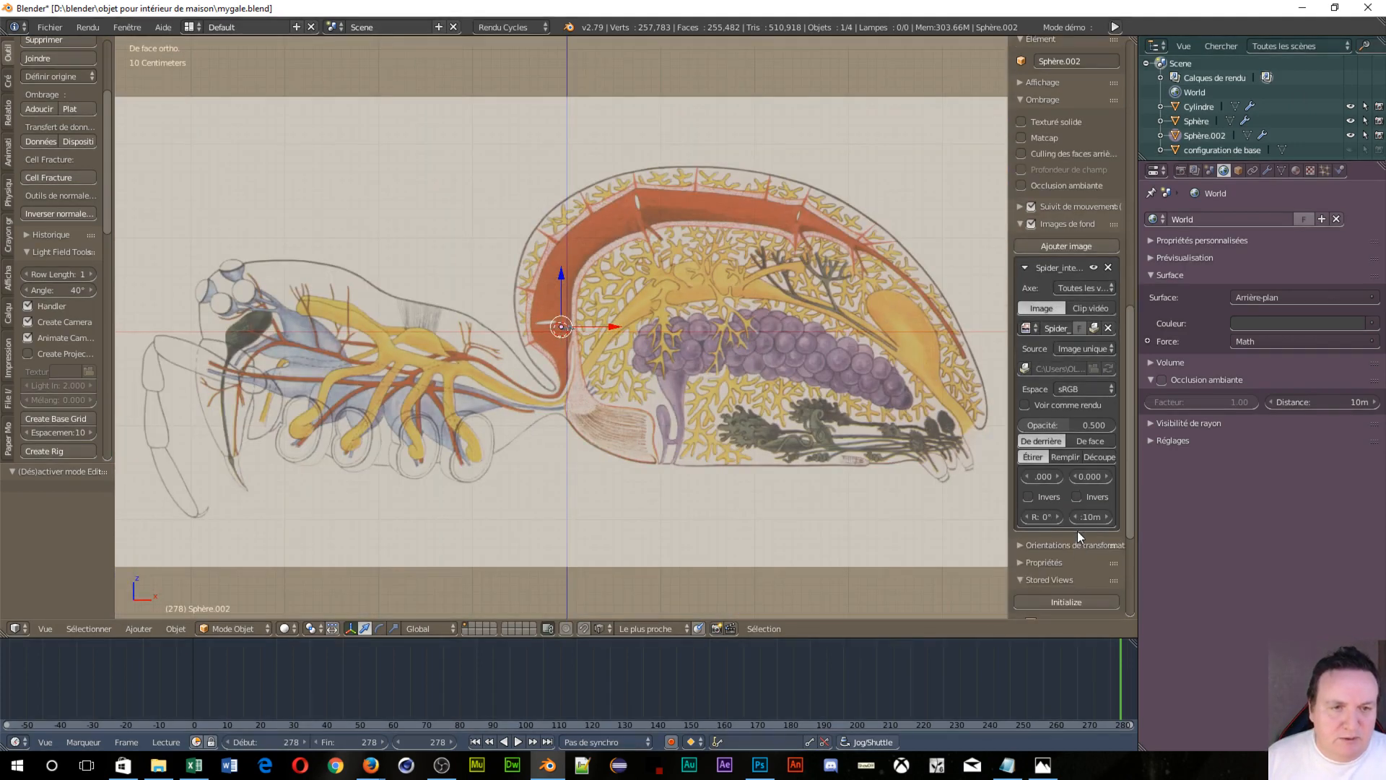
drag(1073, 518, 962, 519)
drag(1090, 517, 1098, 517)
scroll(702, 557, up, 19)
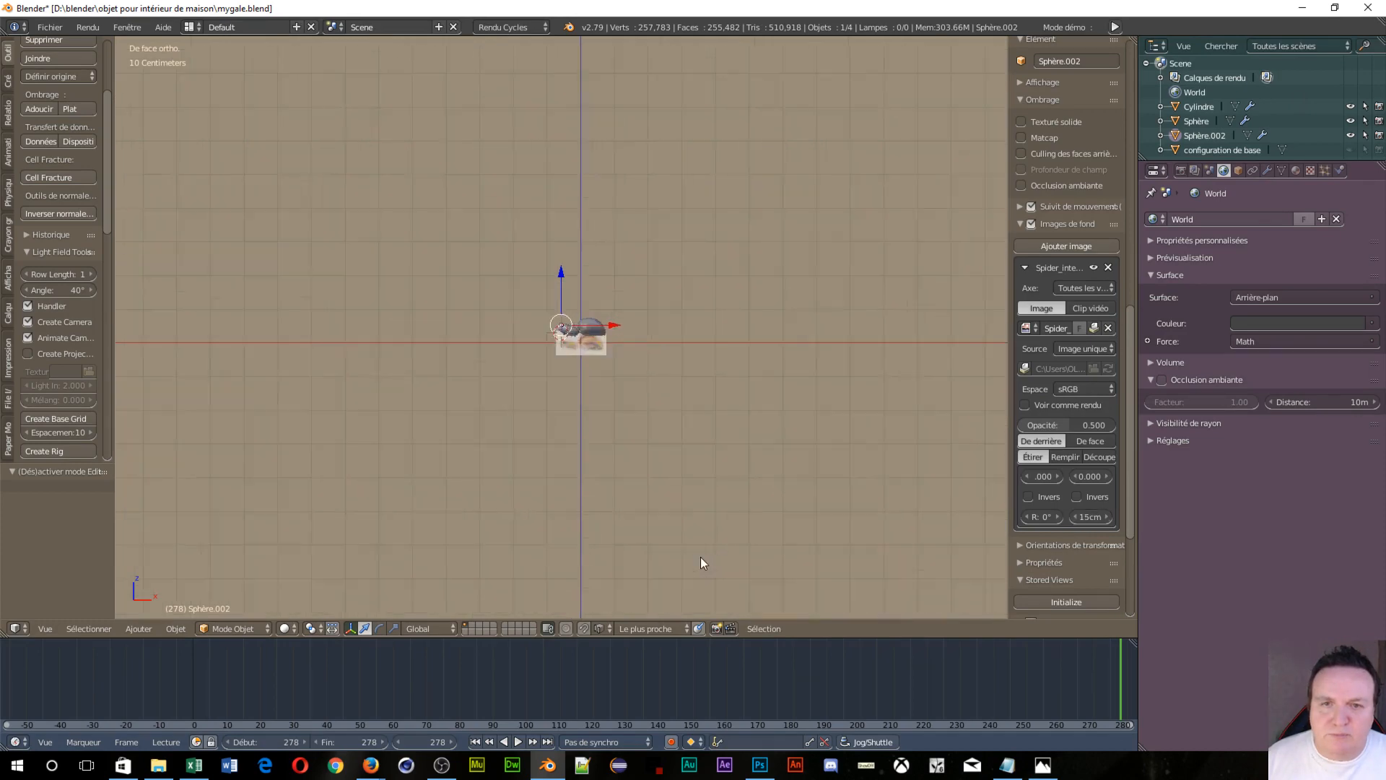
scroll(785, 503, up, 2)
shift+middle_drag(743, 378, 678, 458)
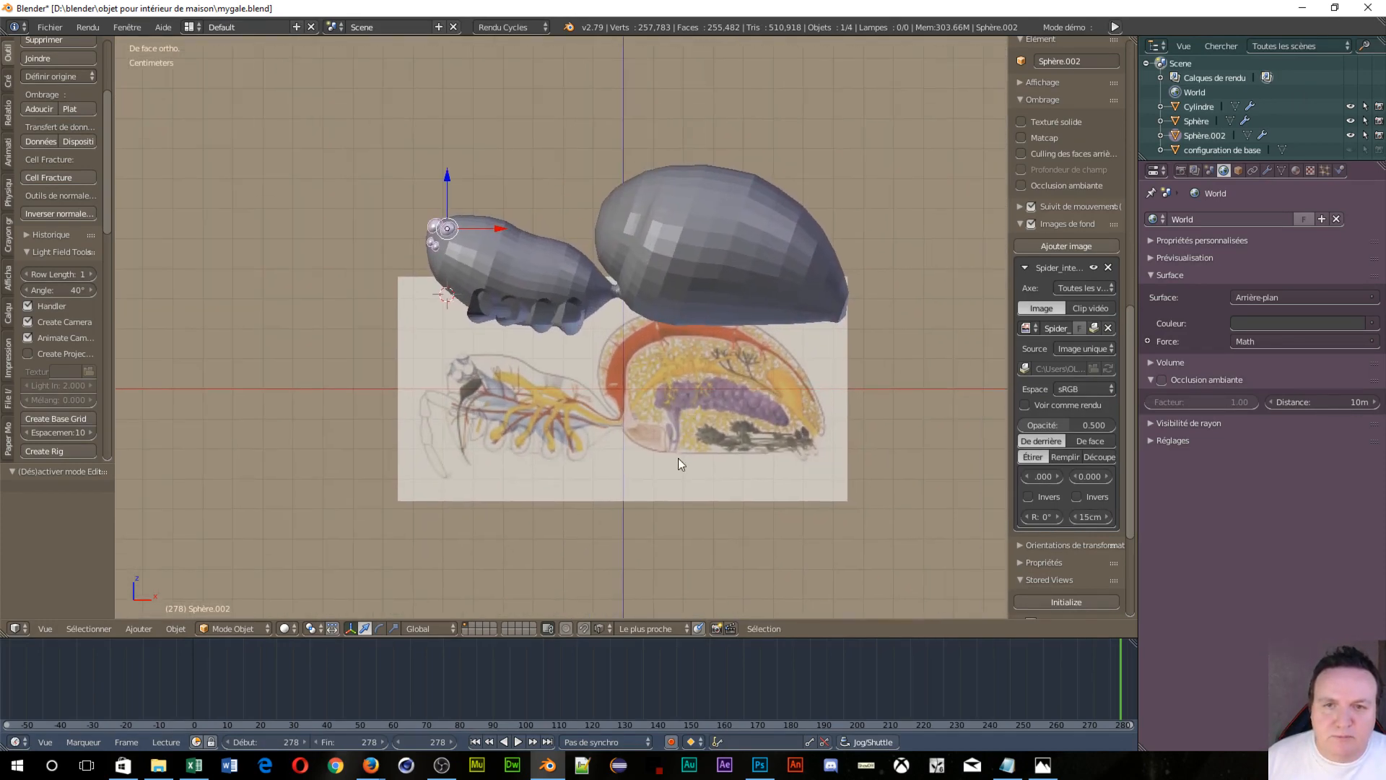
scroll(678, 460, up, 2)
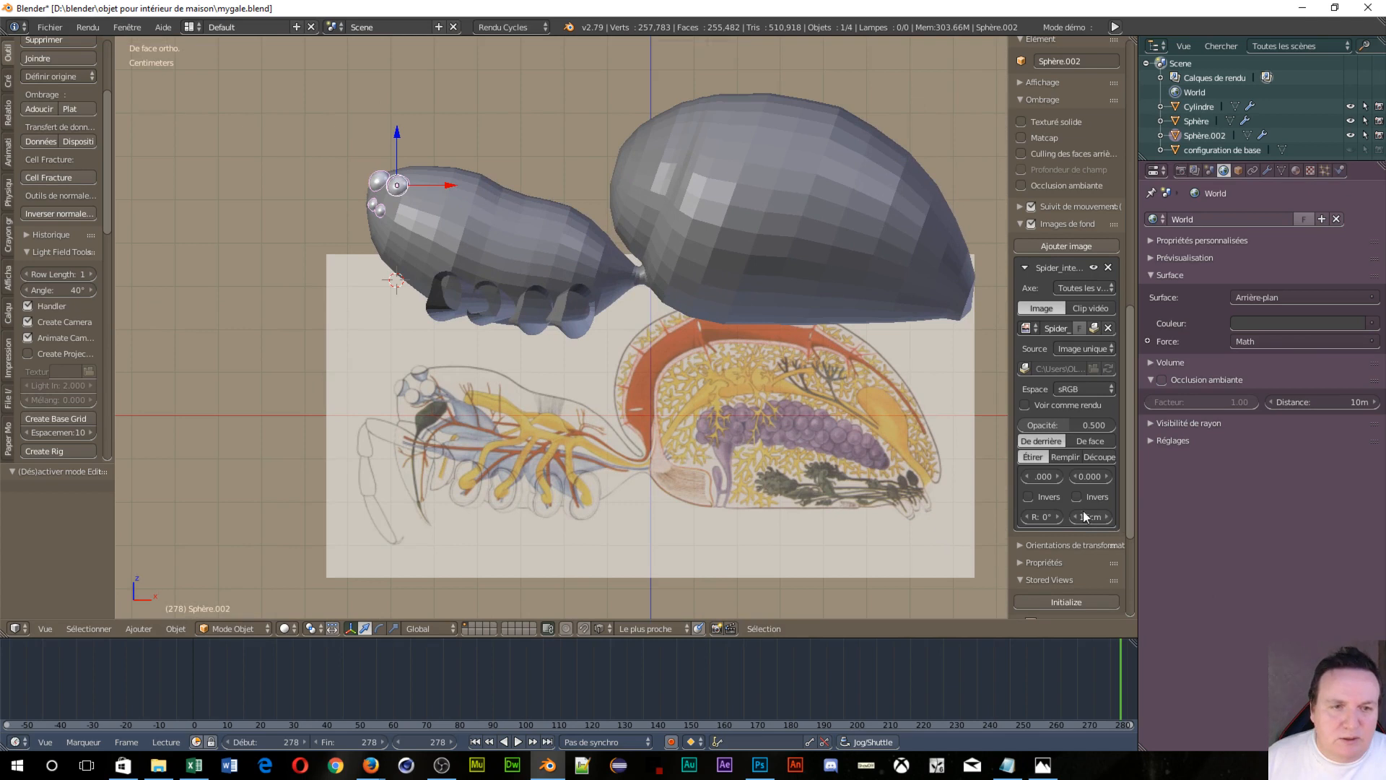
drag(1091, 517, 1098, 517)
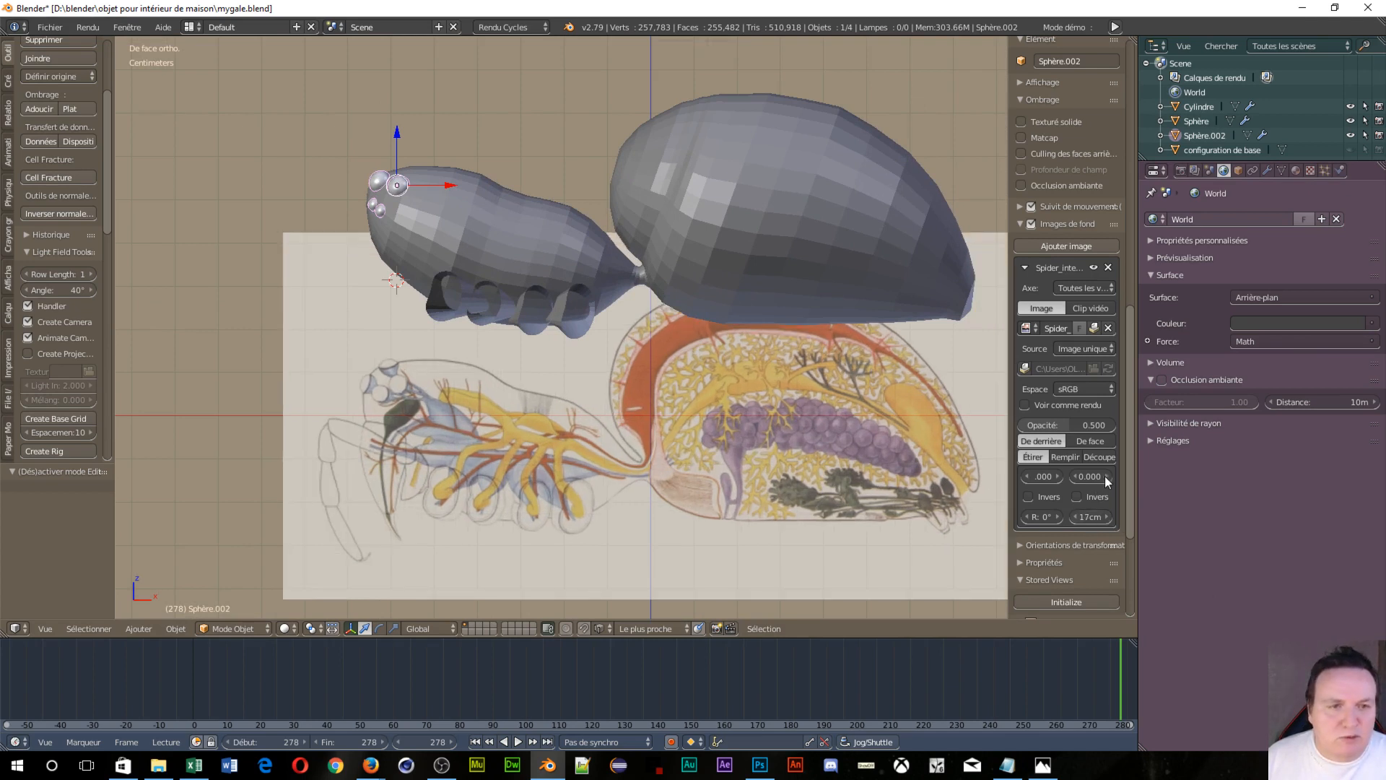
drag(1092, 476, 1096, 475)
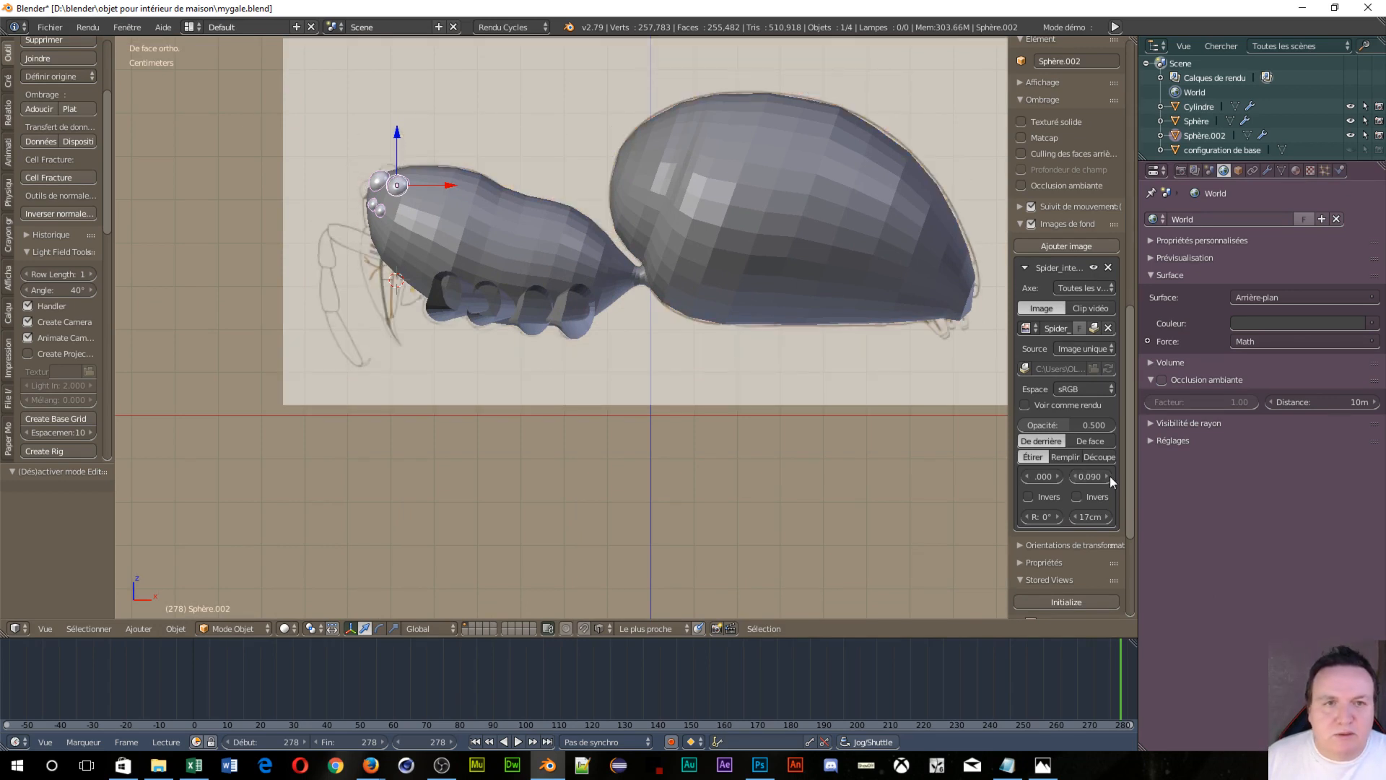
drag(1081, 525, 1072, 475)
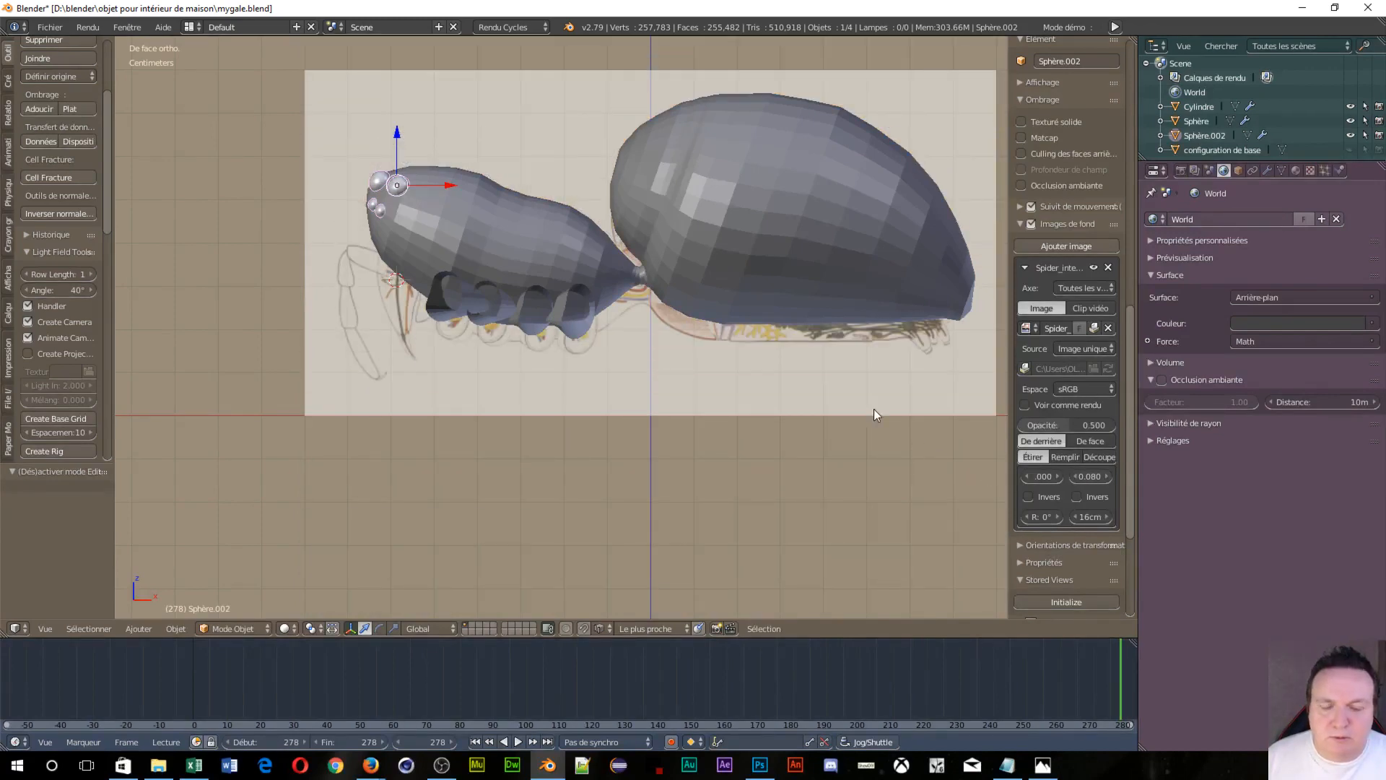
Display the spider model in wireframe so the anatomy reference shows through the mesh
key(z)
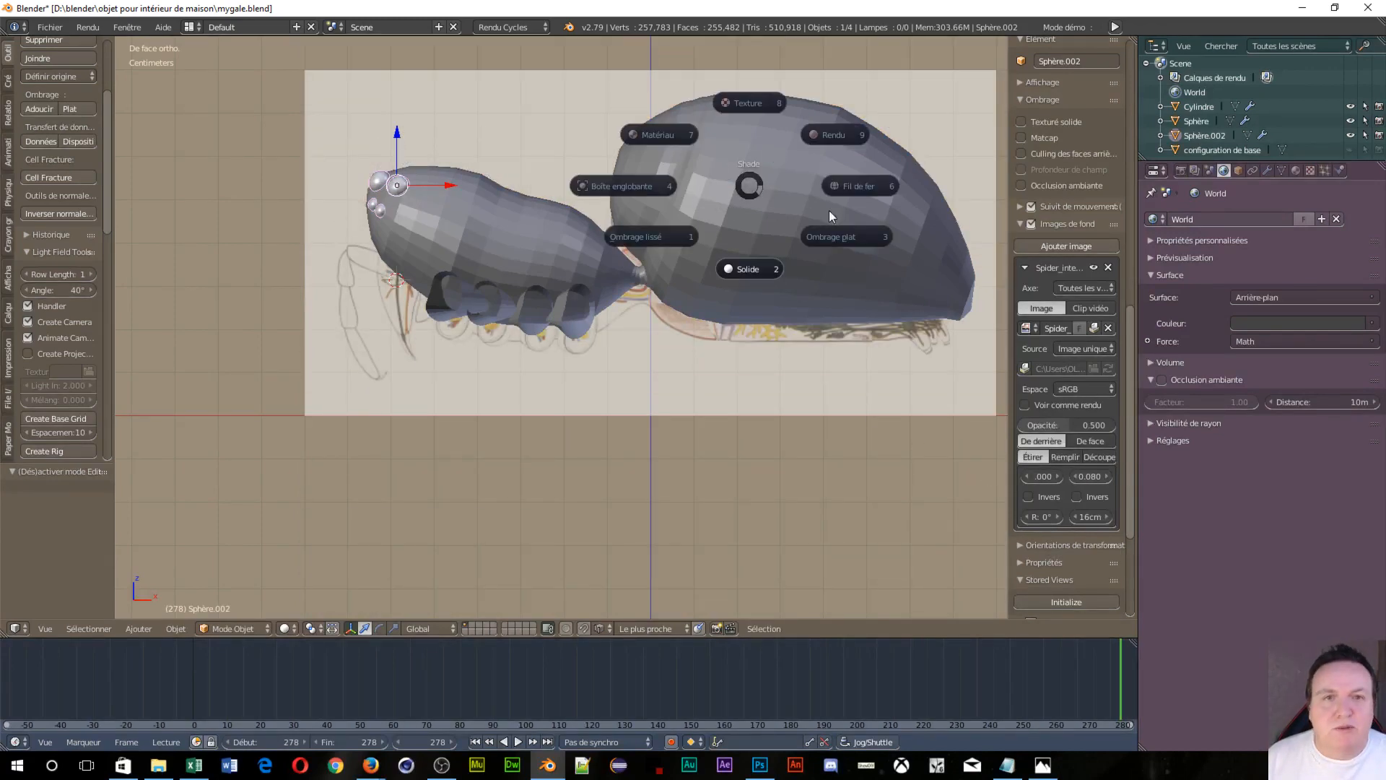
click(878, 186)
scroll(490, 338, up, 6)
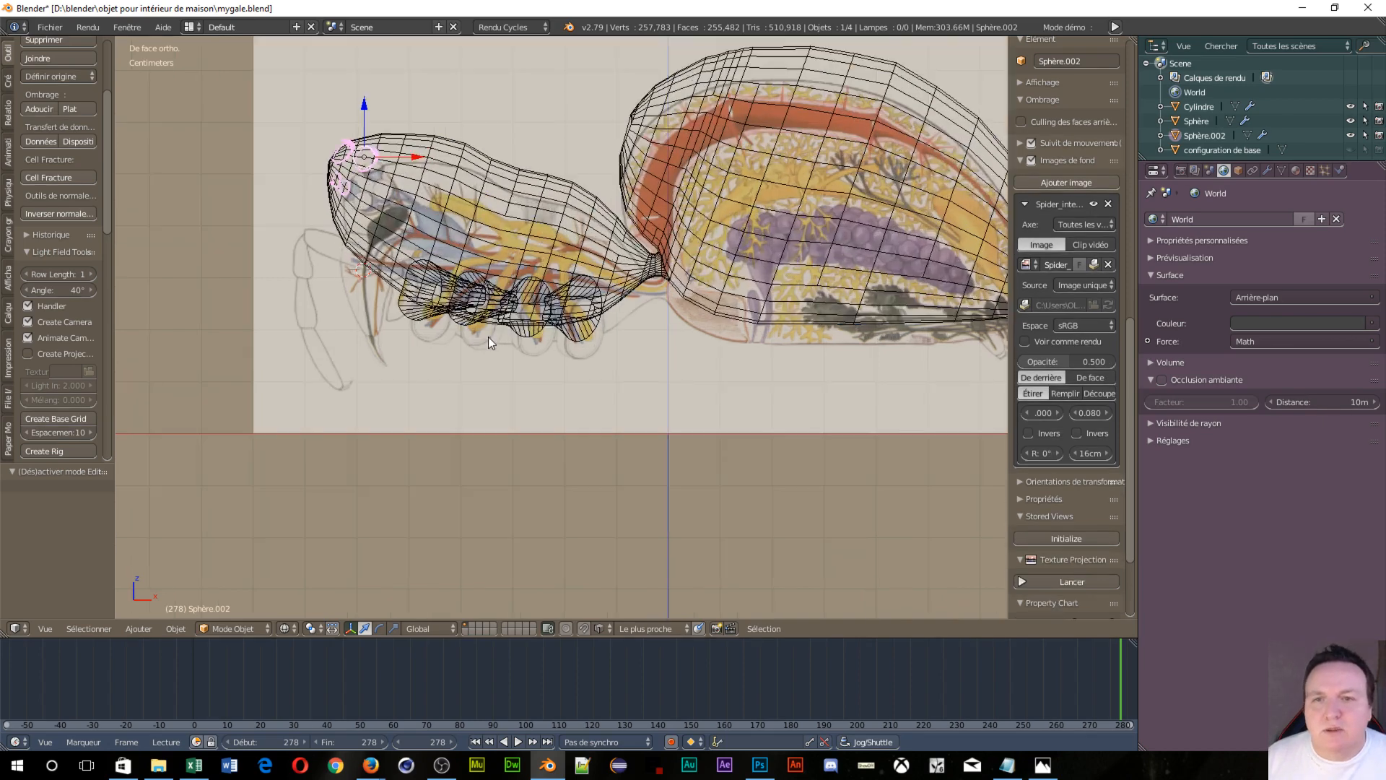
scroll(489, 337, down, 3)
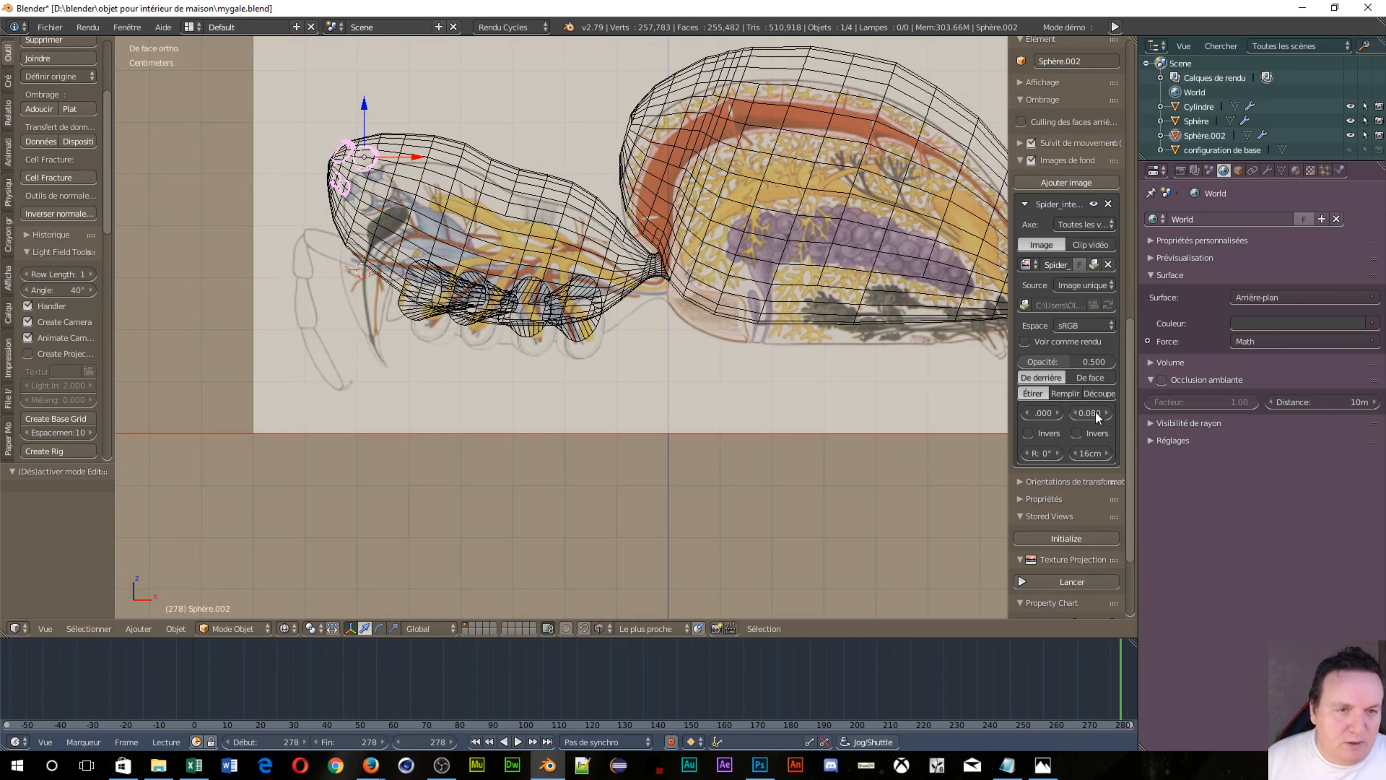
Refine the background image alignment with a vertical offset of 0.090 and a size of 17 cm
mouse_move(1090, 412)
mouse_down()
mouse_move(1104, 413)
mouse_move(1082, 412)
mouse_up()
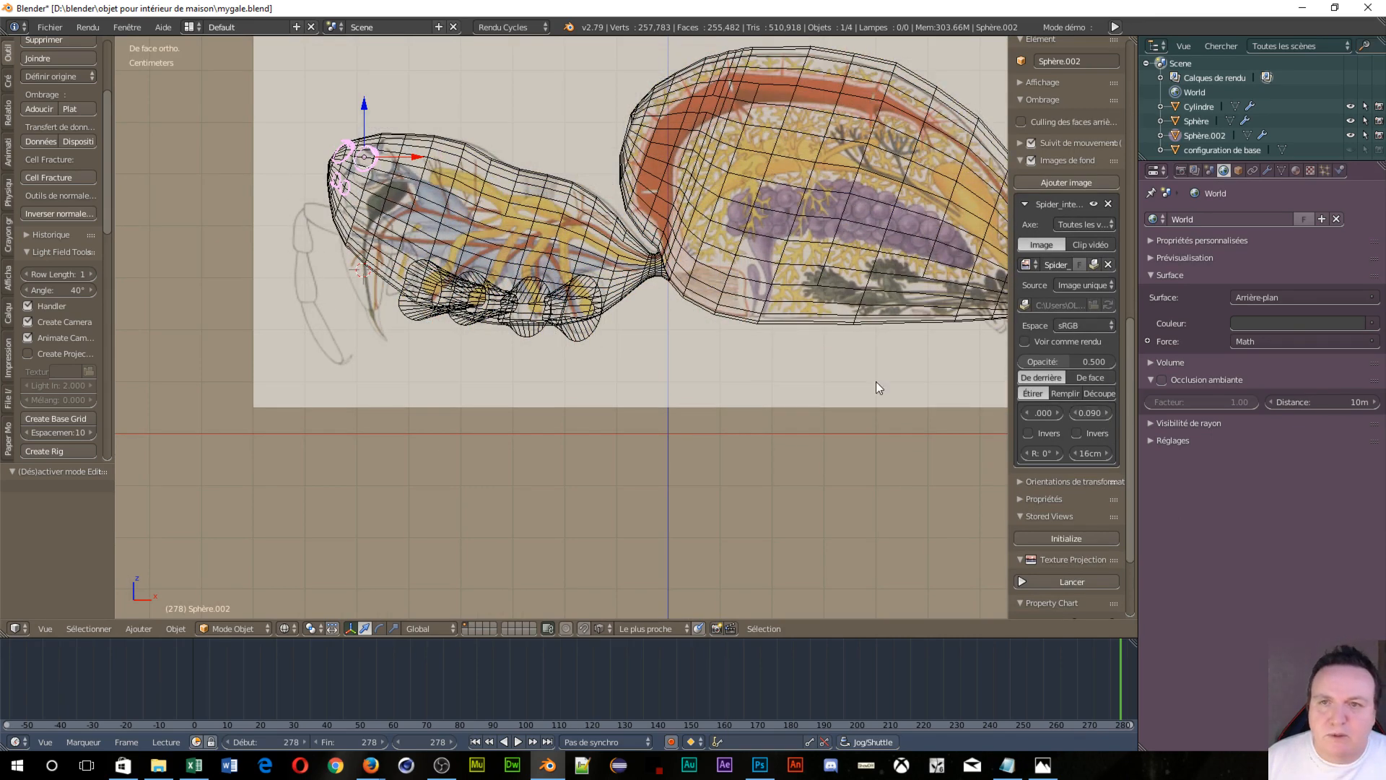
scroll(877, 382, up, 4)
scroll(846, 339, down, 4)
shift+middle_drag(701, 374, 647, 408)
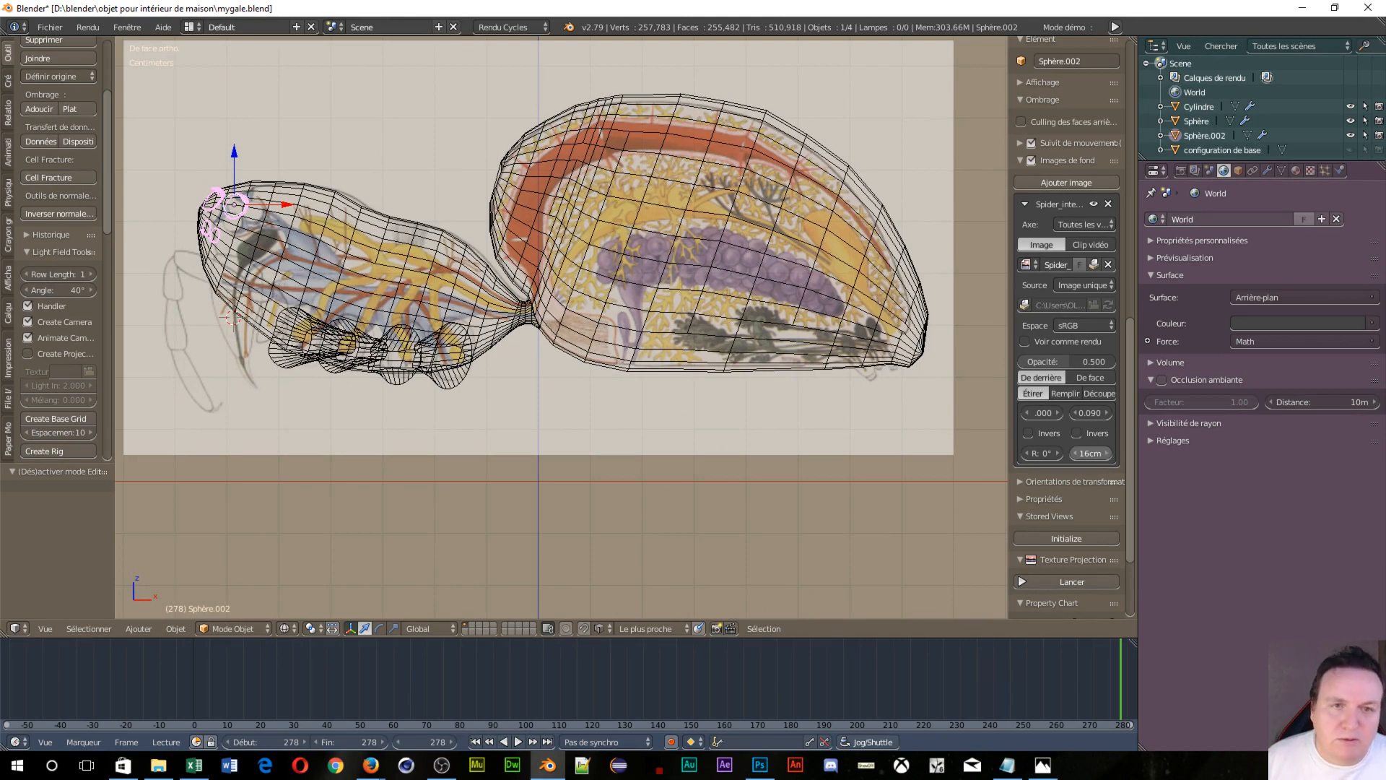
mouse_move(1090, 453)
mouse_down()
mouse_move(1106, 453)
mouse_move(1094, 453)
mouse_up()
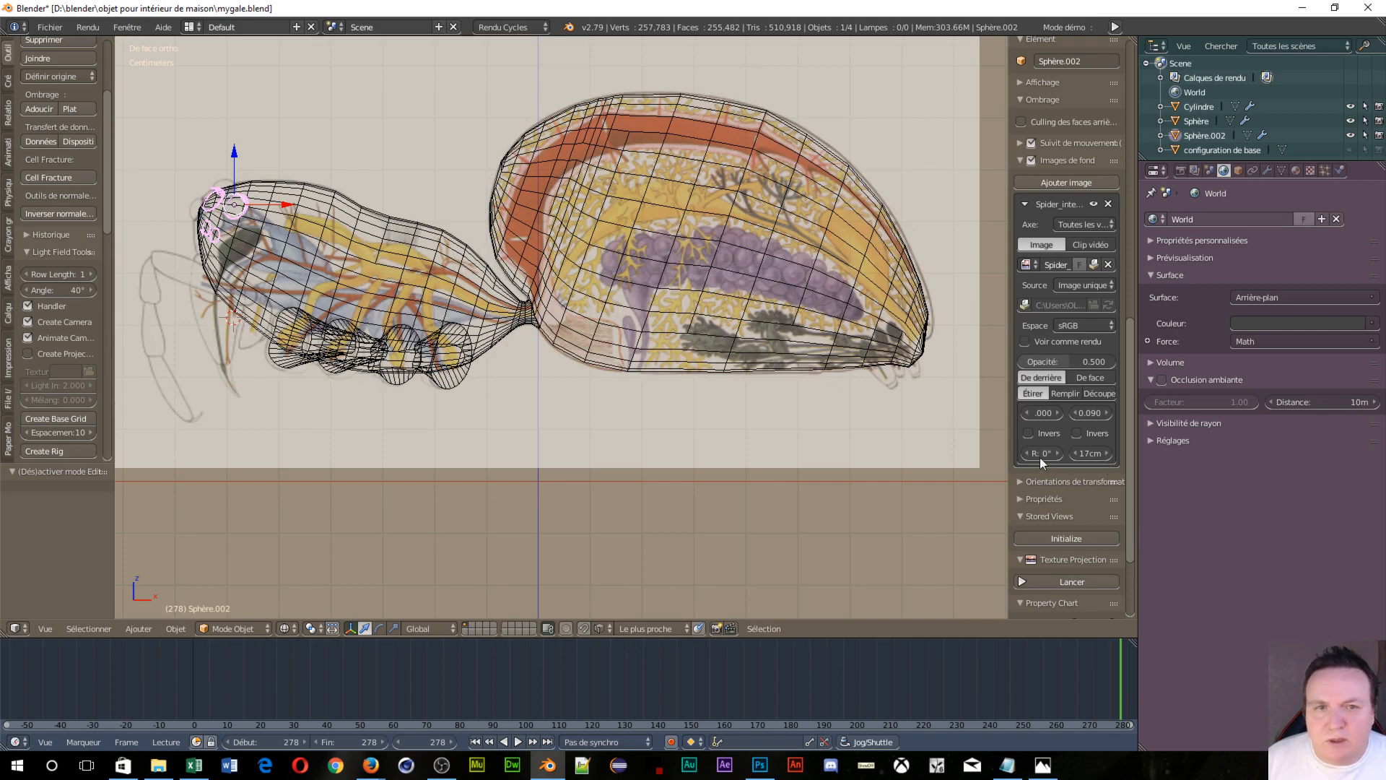
Add a UV sphere at the 3D cursor, below the spider's head near the fang in the reference
scroll(374, 324, up, 3)
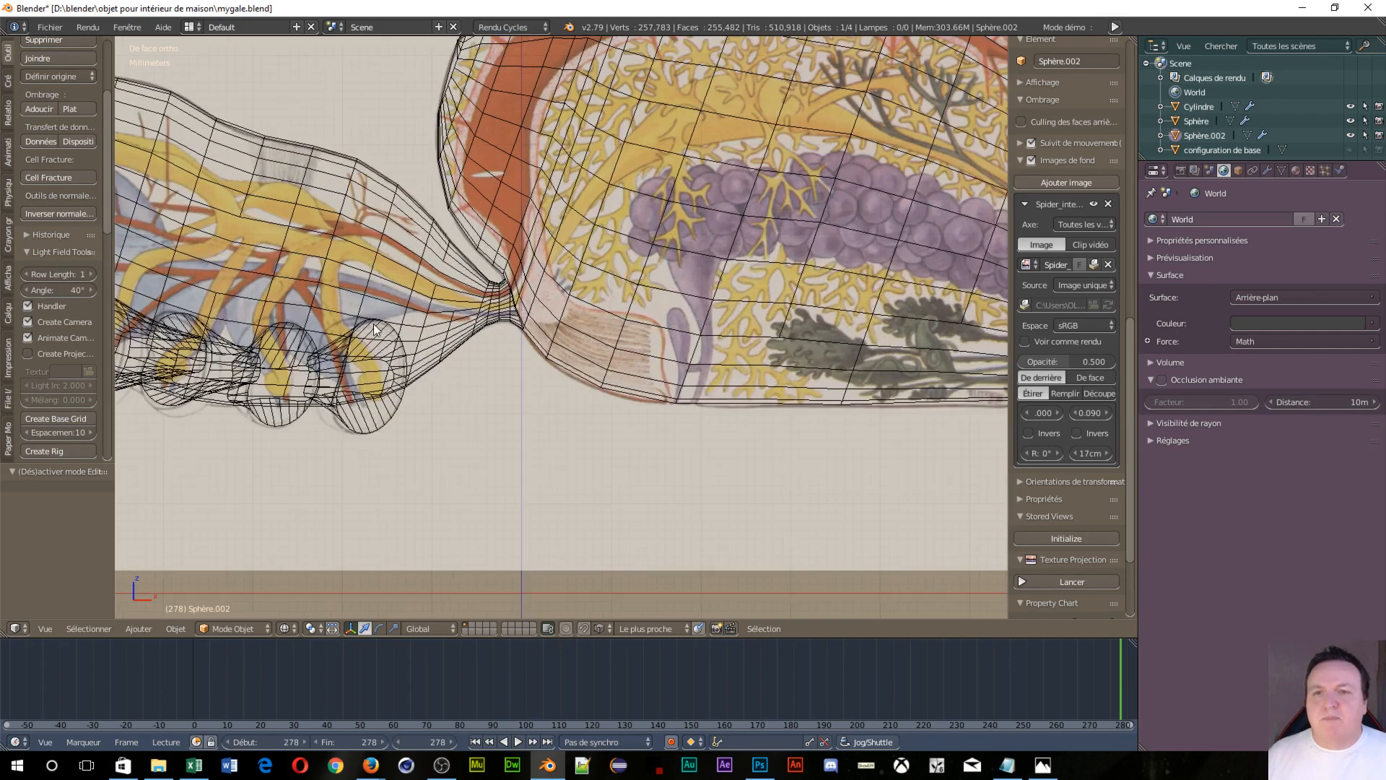
shift+middle_drag(392, 326, 964, 355)
scroll(964, 355, up, 4)
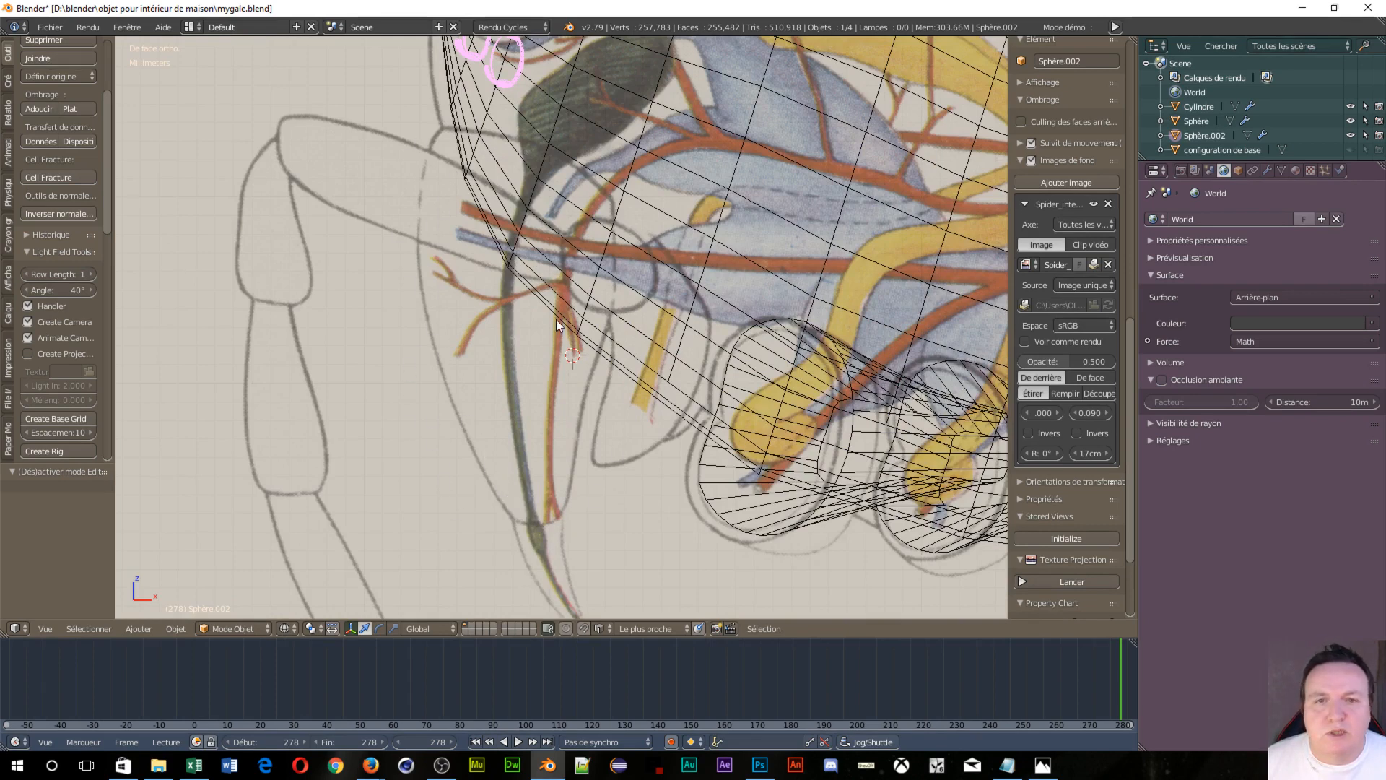
scroll(618, 305, down, 4)
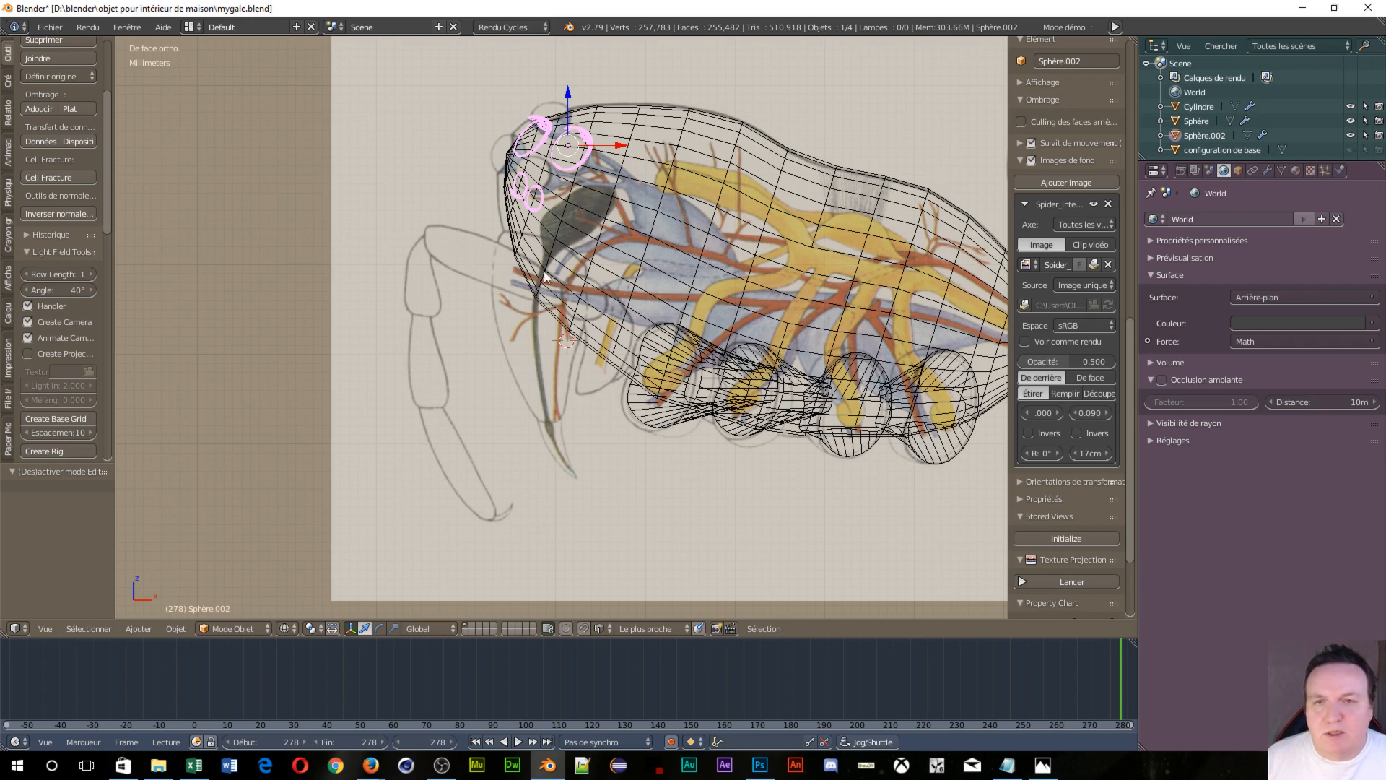
scroll(594, 254, down, 2)
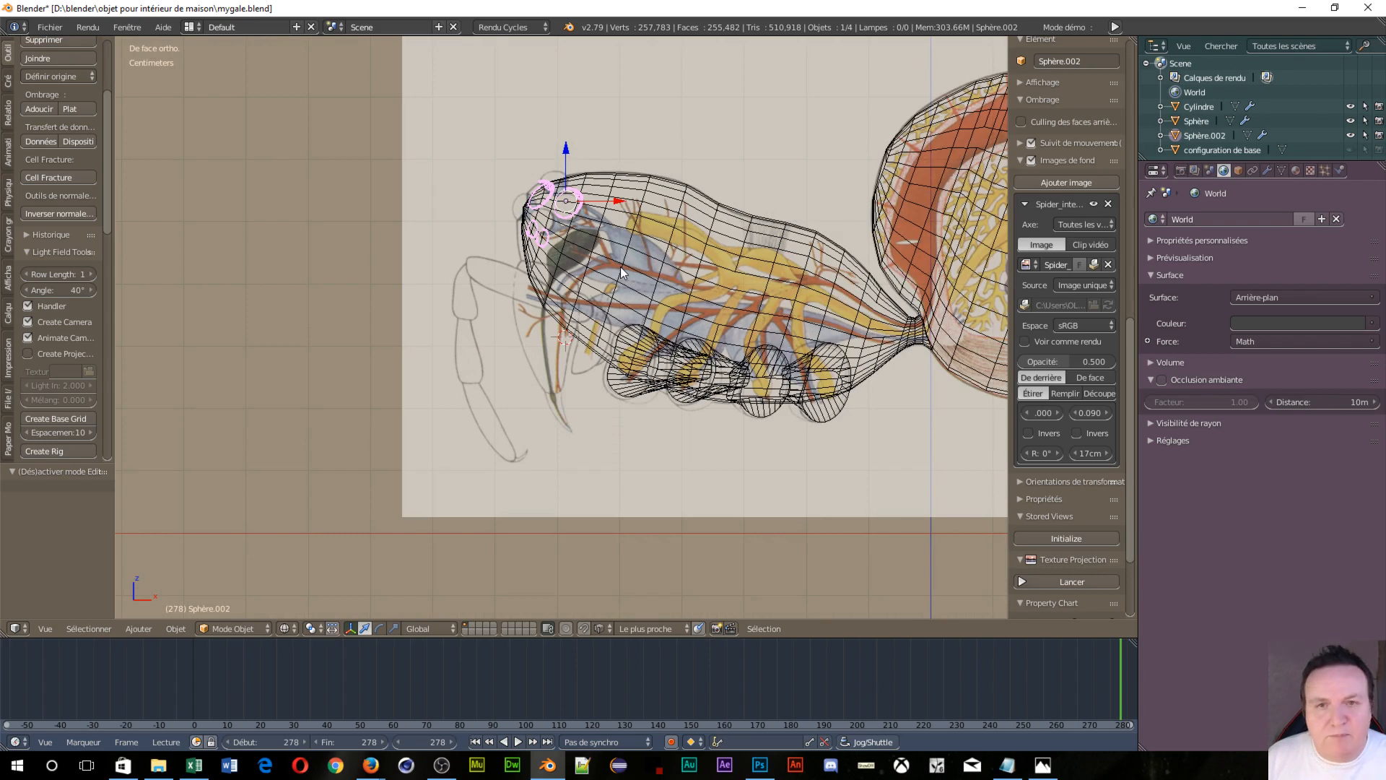
key(shift+a)
mouse_move(635, 274)
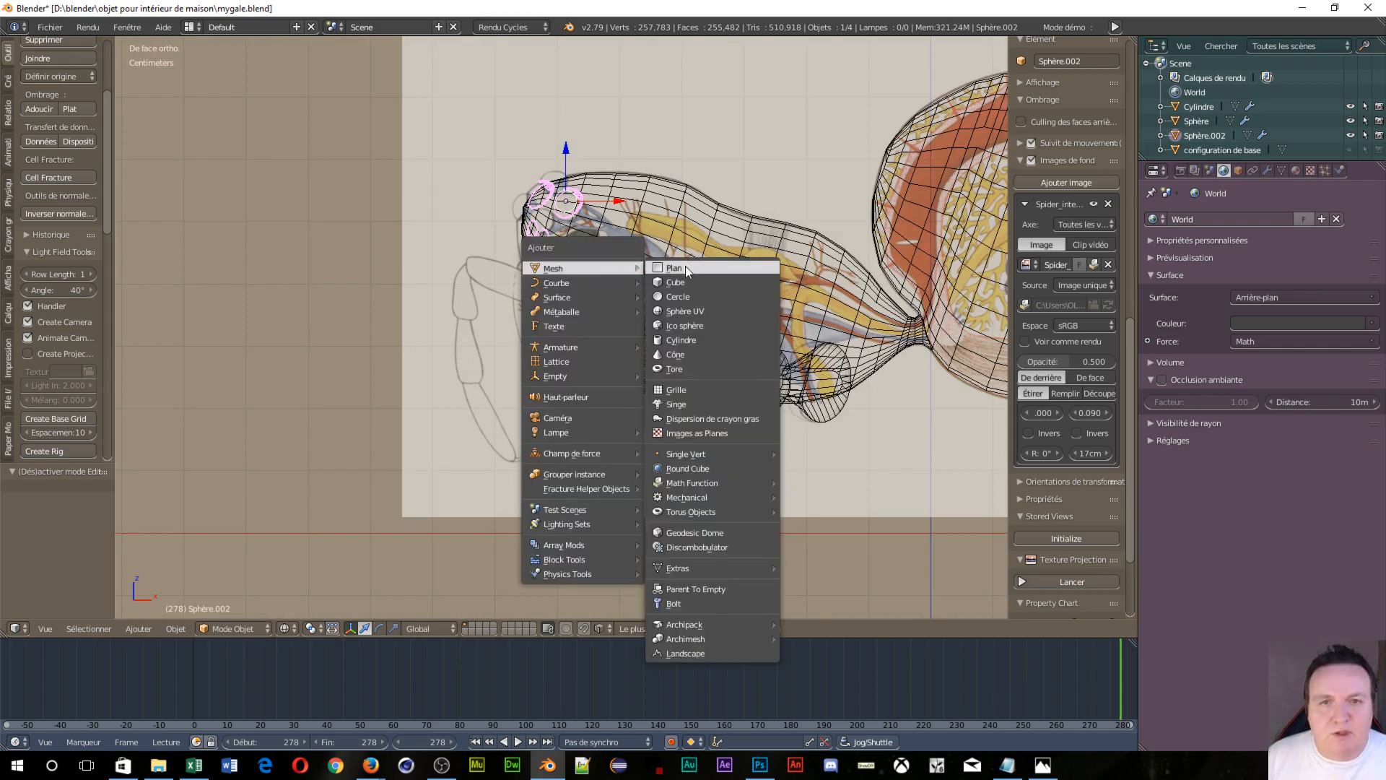
click(684, 311)
scroll(699, 296, down, 8)
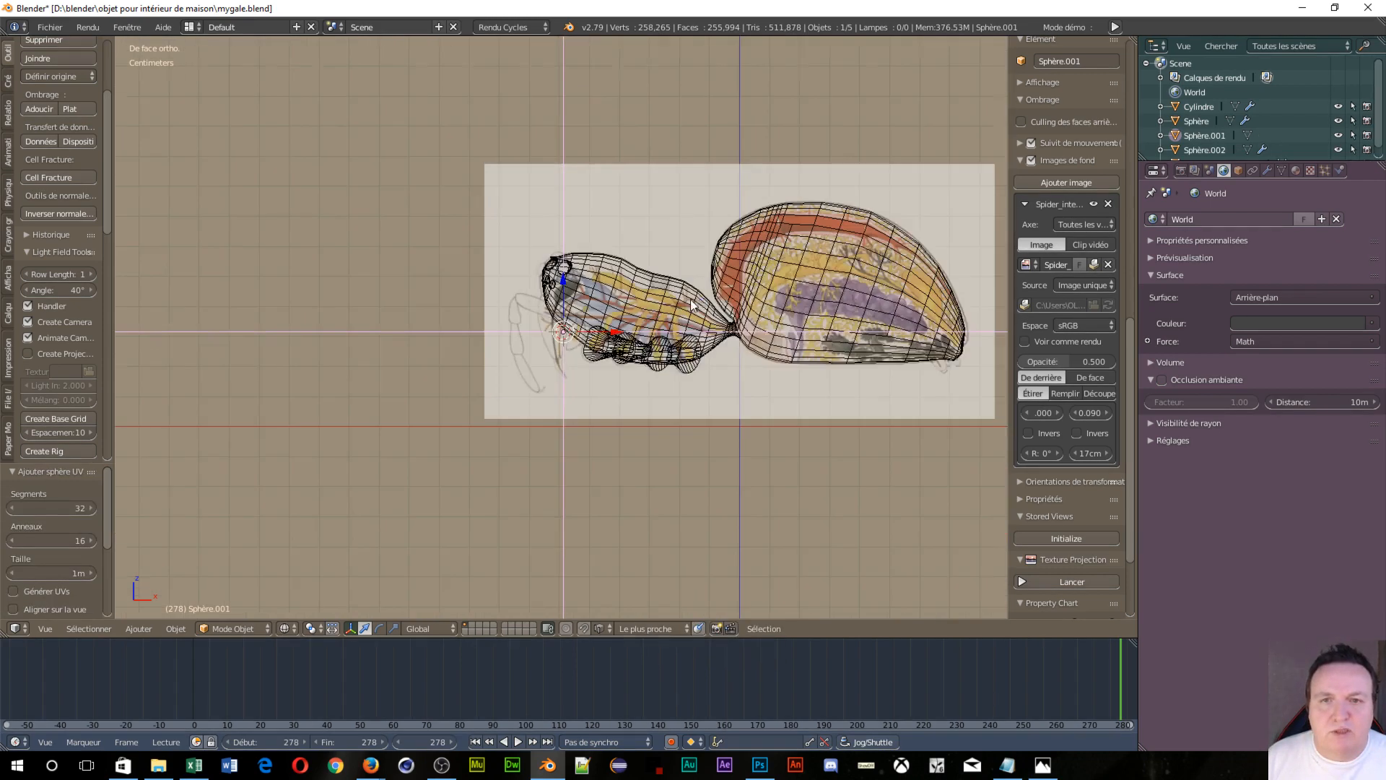
Scale the new UV sphere down uniformly by 0.091, then again by 0.079, to approach the chelicera's size in the reference
key(s)
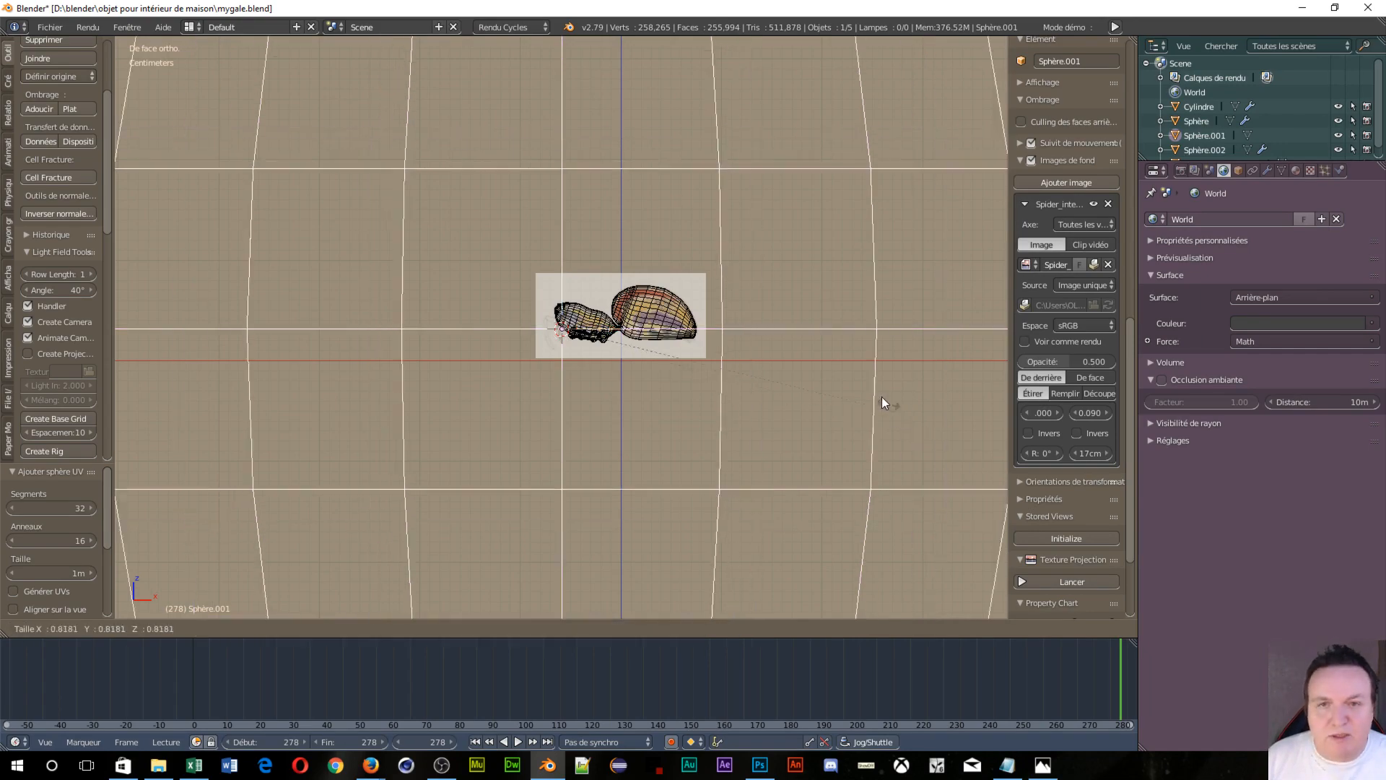
click(598, 321)
scroll(700, 480, up, 8)
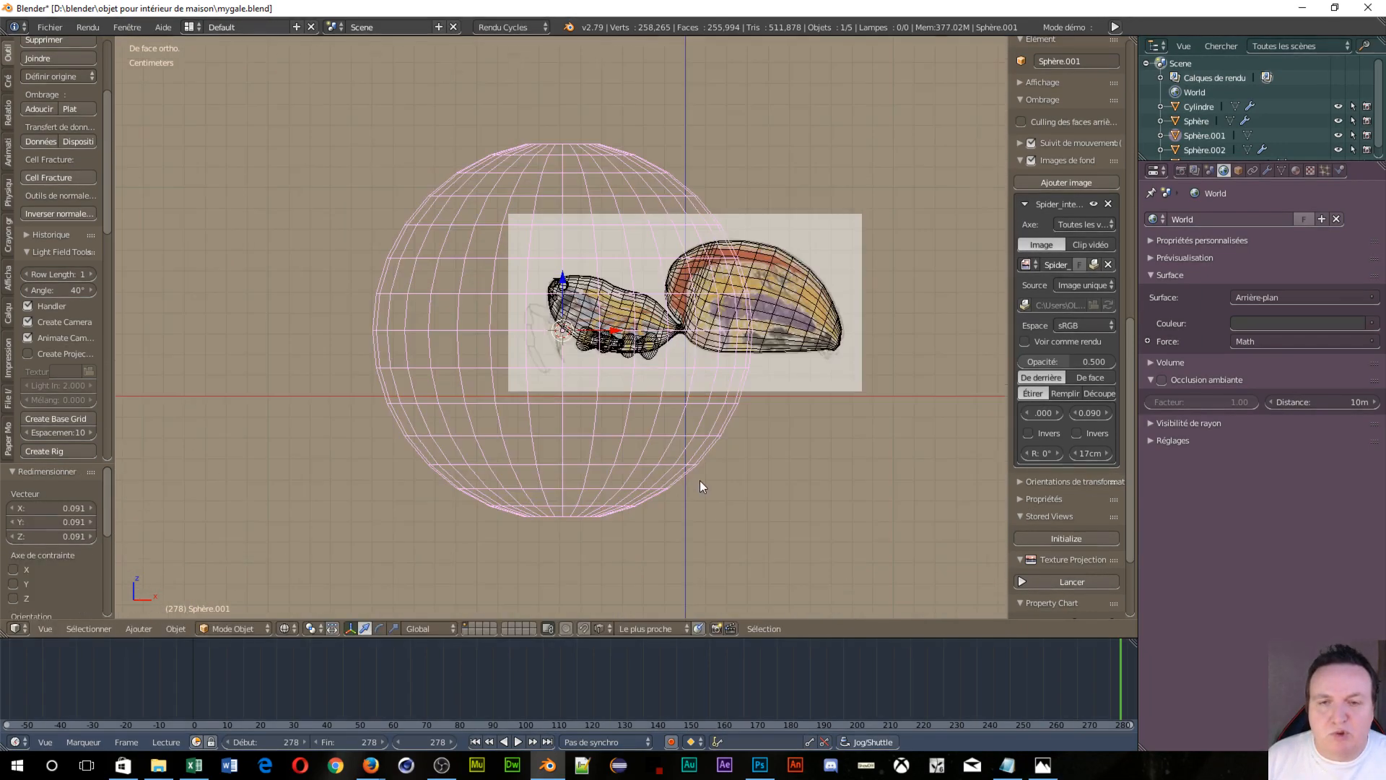
key(s)
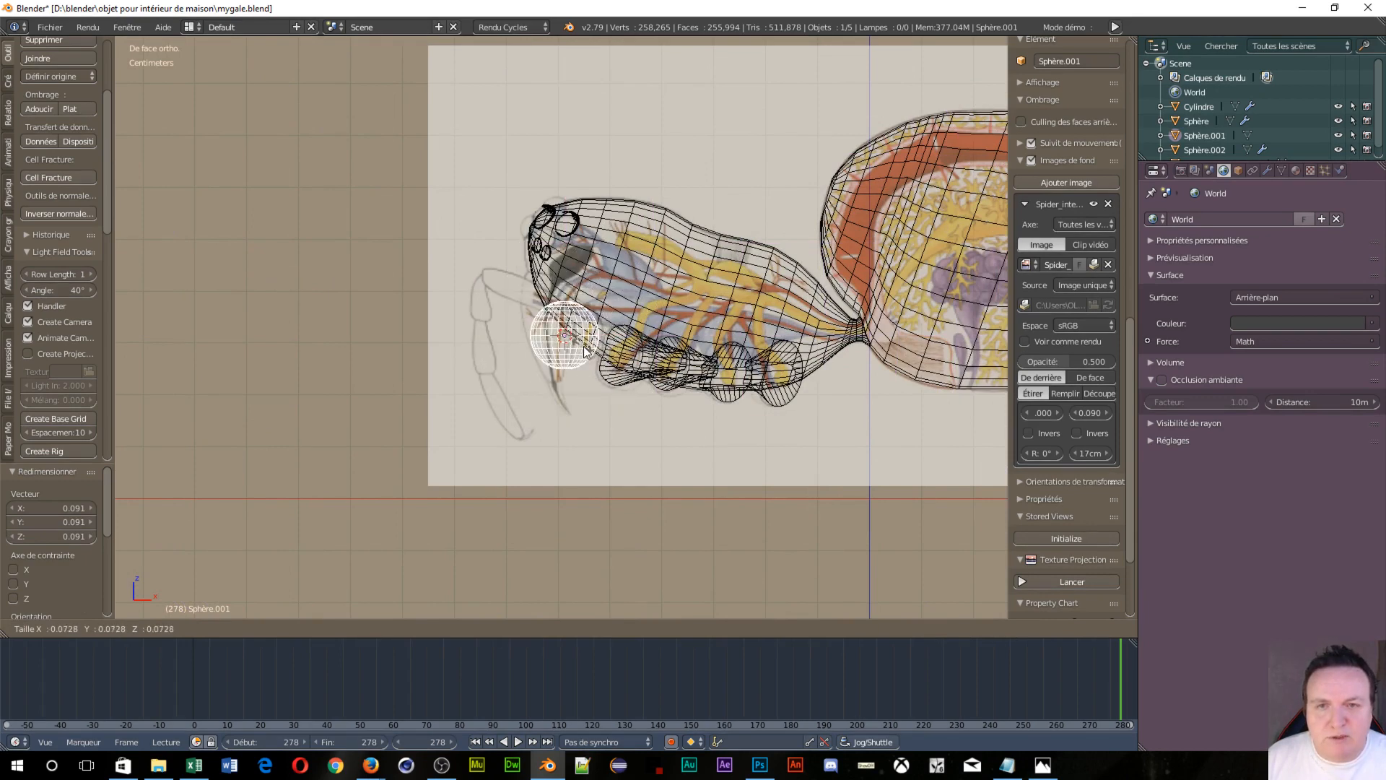
click(588, 355)
scroll(588, 357, up, 5)
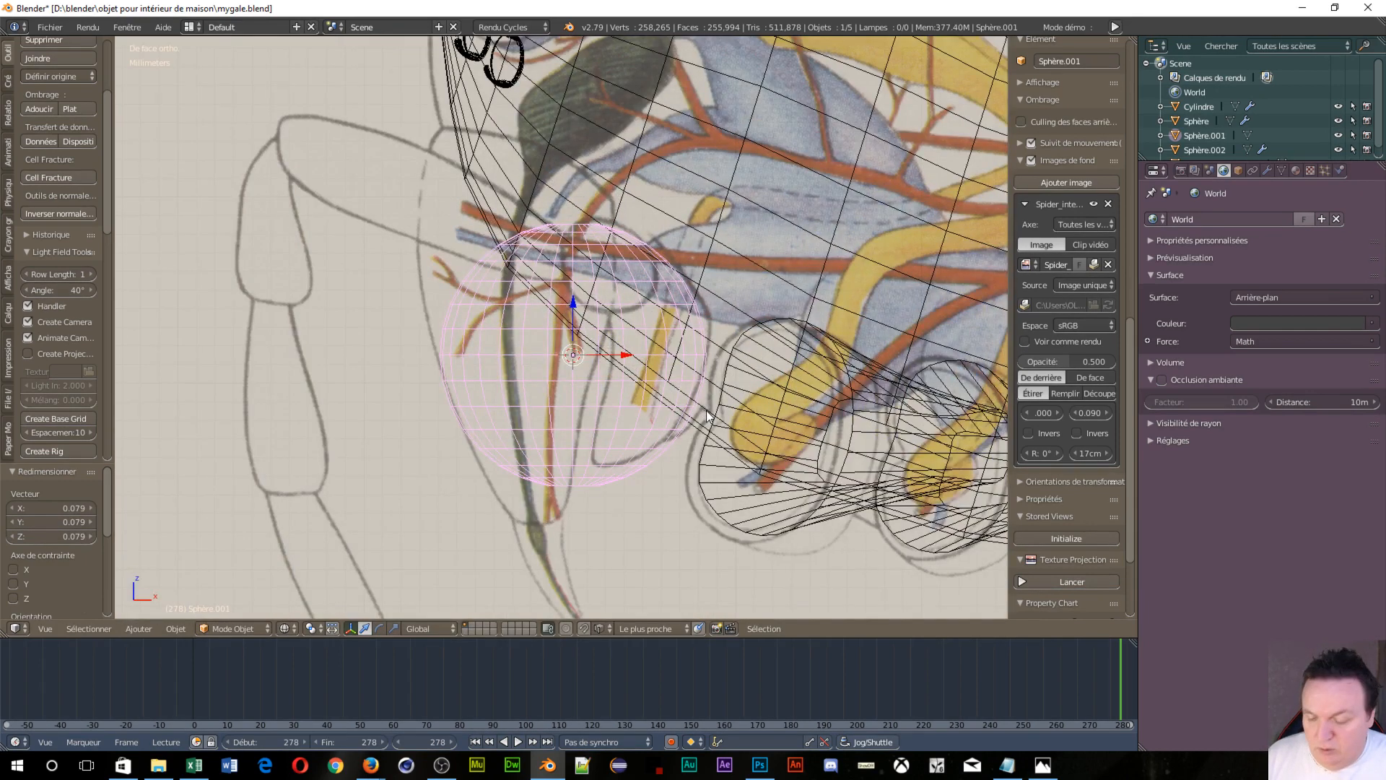
Move the sphere -2.83 mm in X and 8.39 mm in Z onto the chelicera's base, and rotate it 7.16° about Y
key(g)
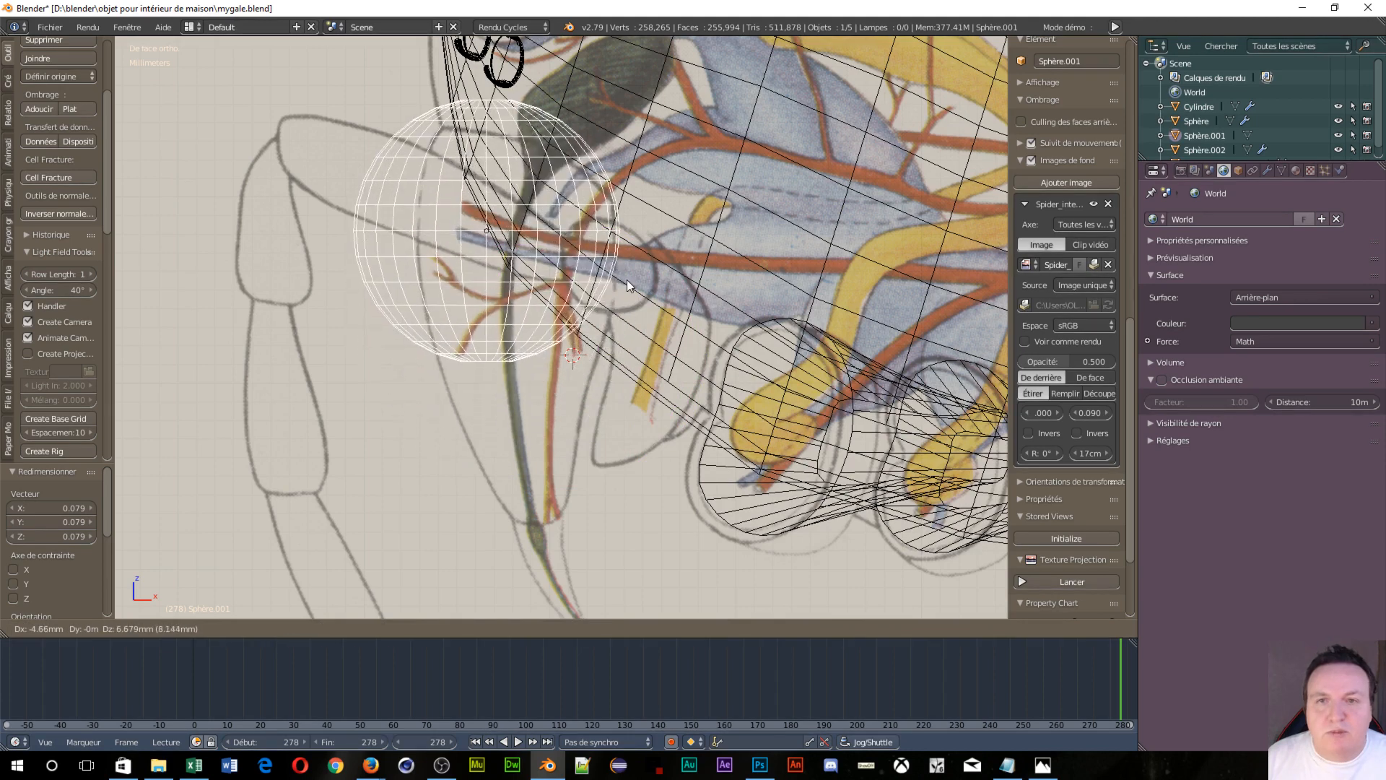
click(660, 248)
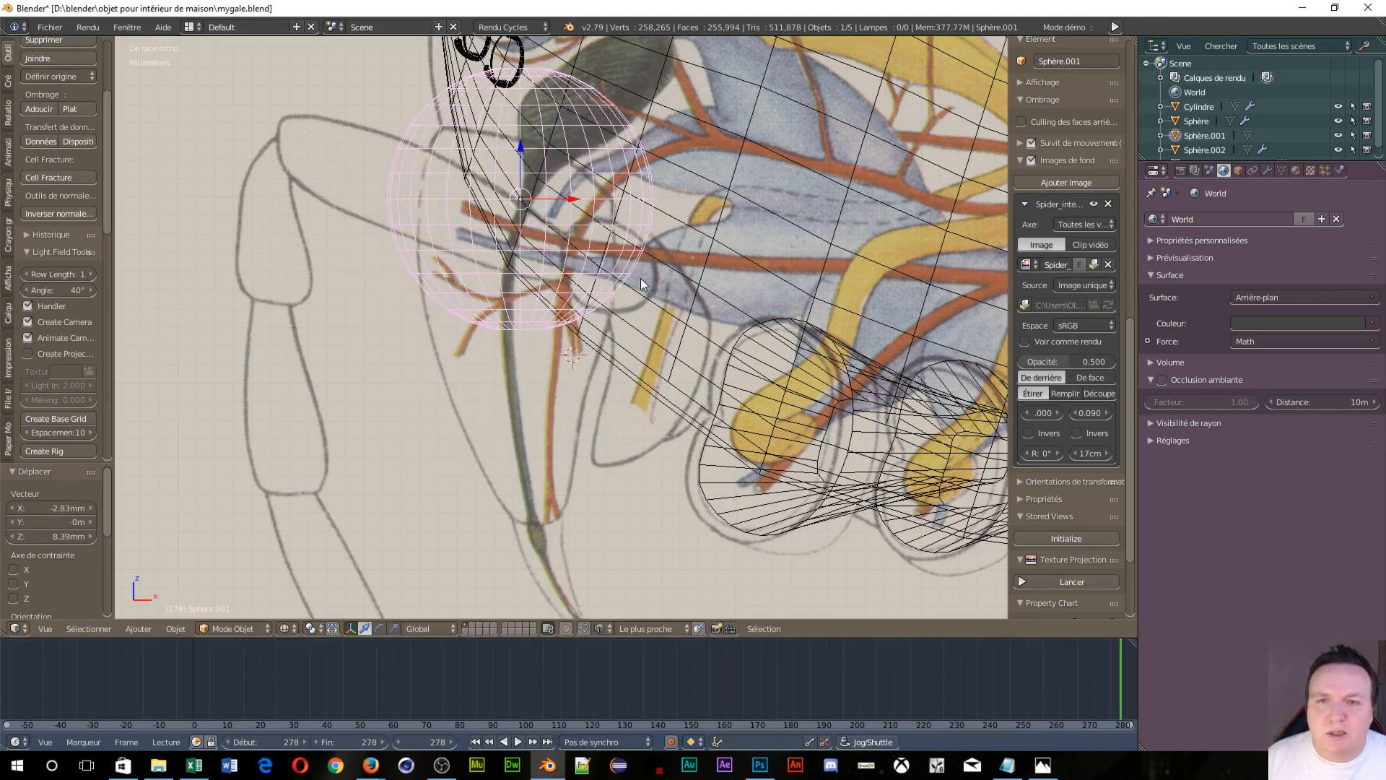
key(r)
key(y)
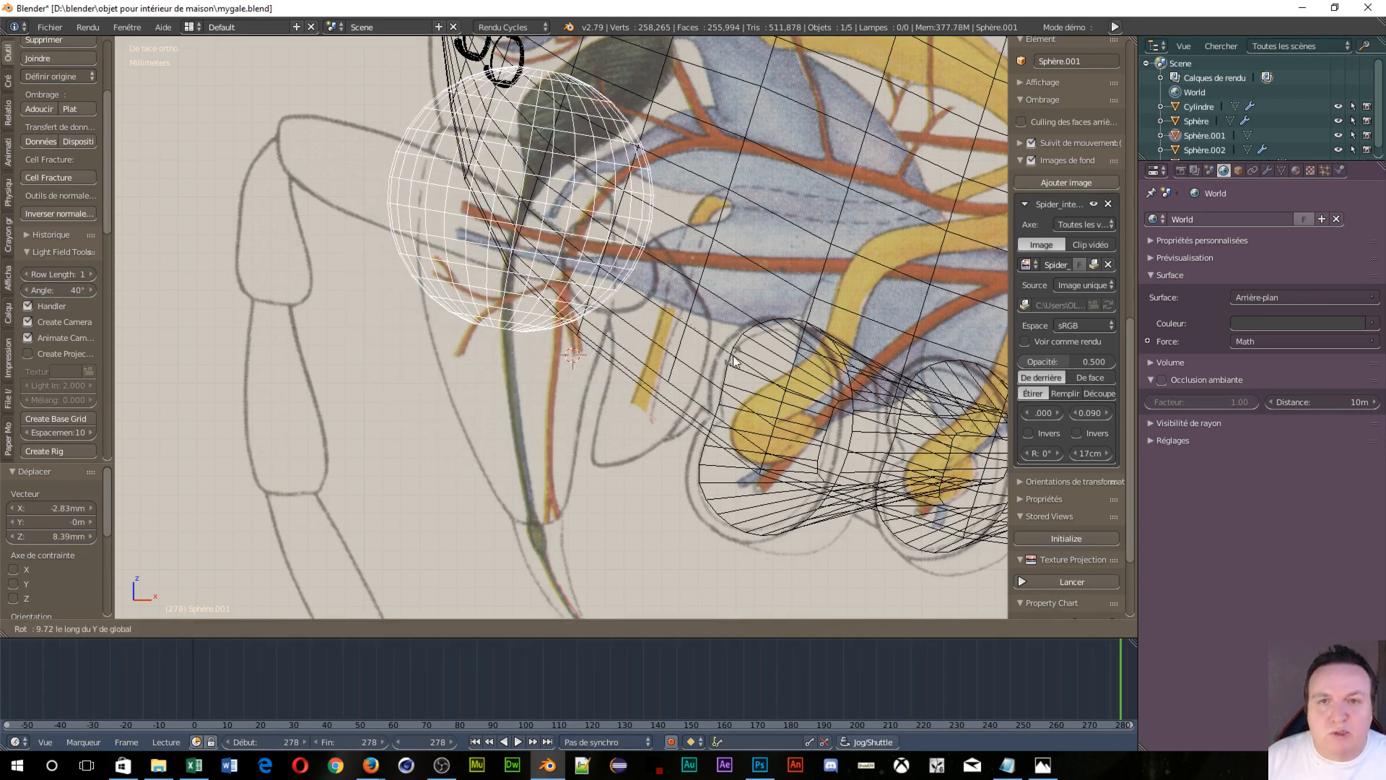
click(738, 345)
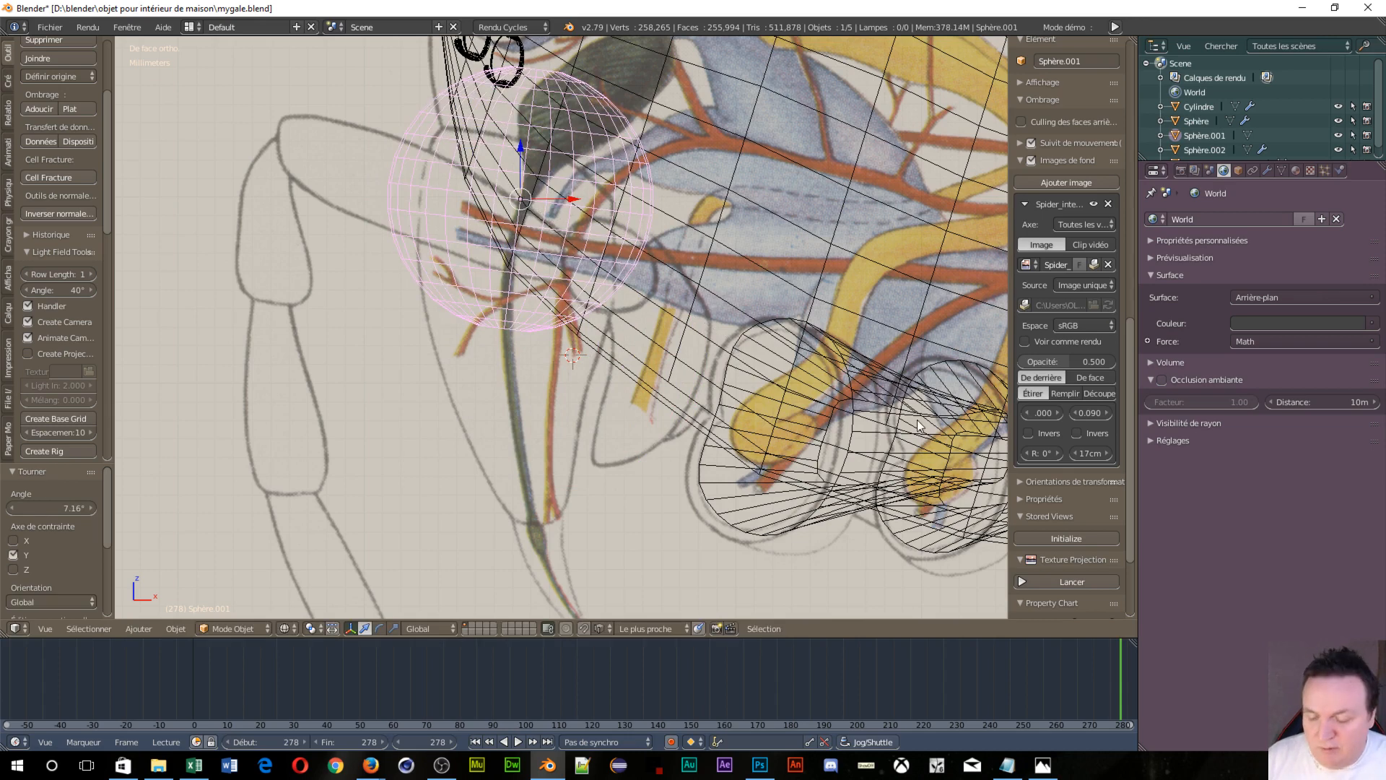
Scale the sphere uniformly by 0.775 and nudge it about -0.194 mm in X to fit the upper part of the chelicera outline
key(s)
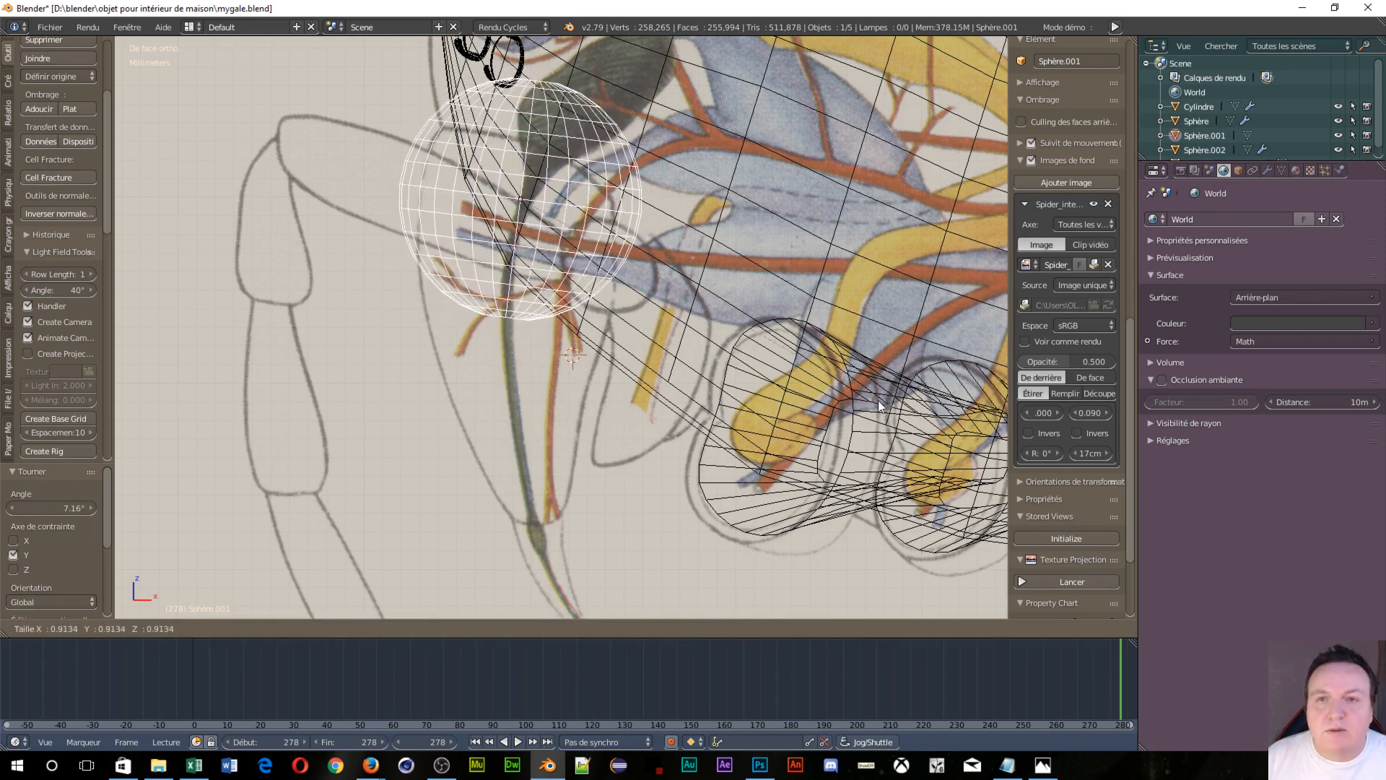
click(826, 374)
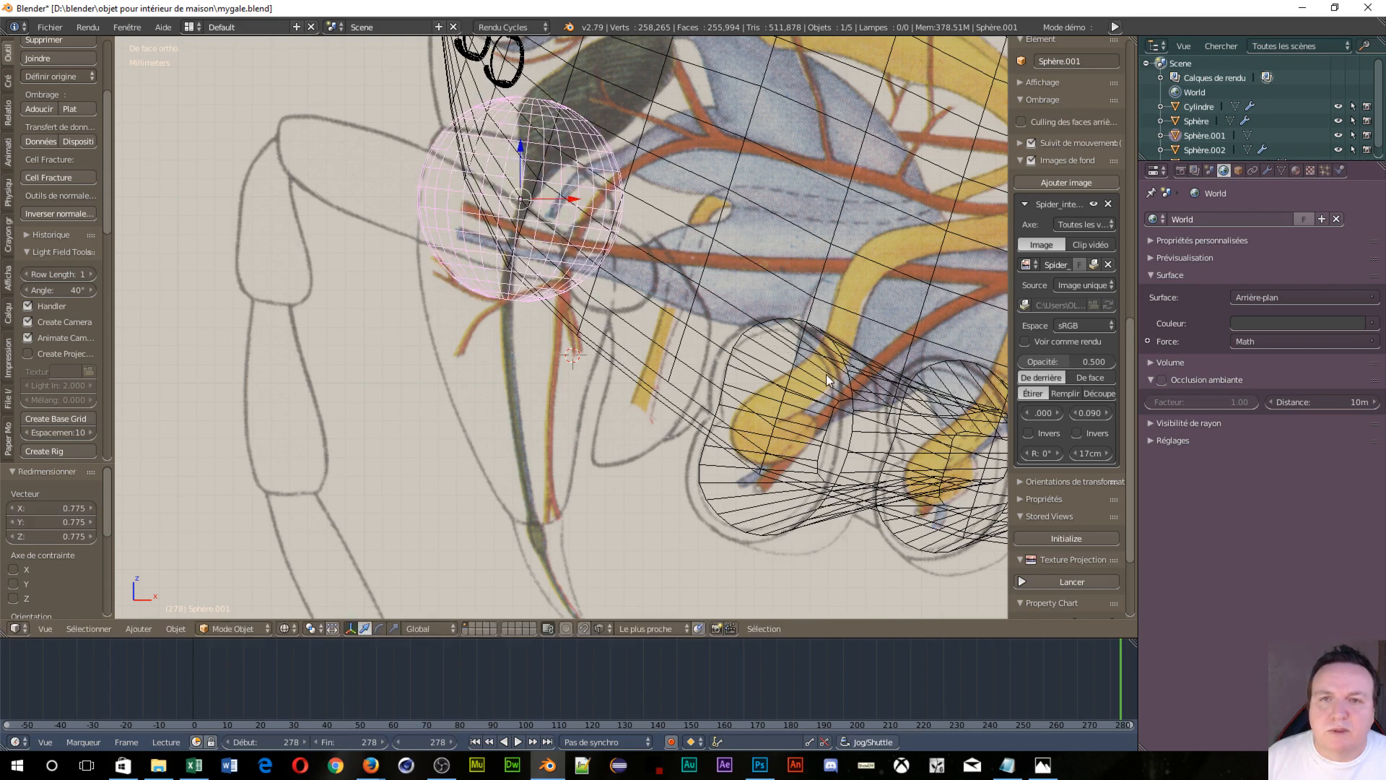
key(g)
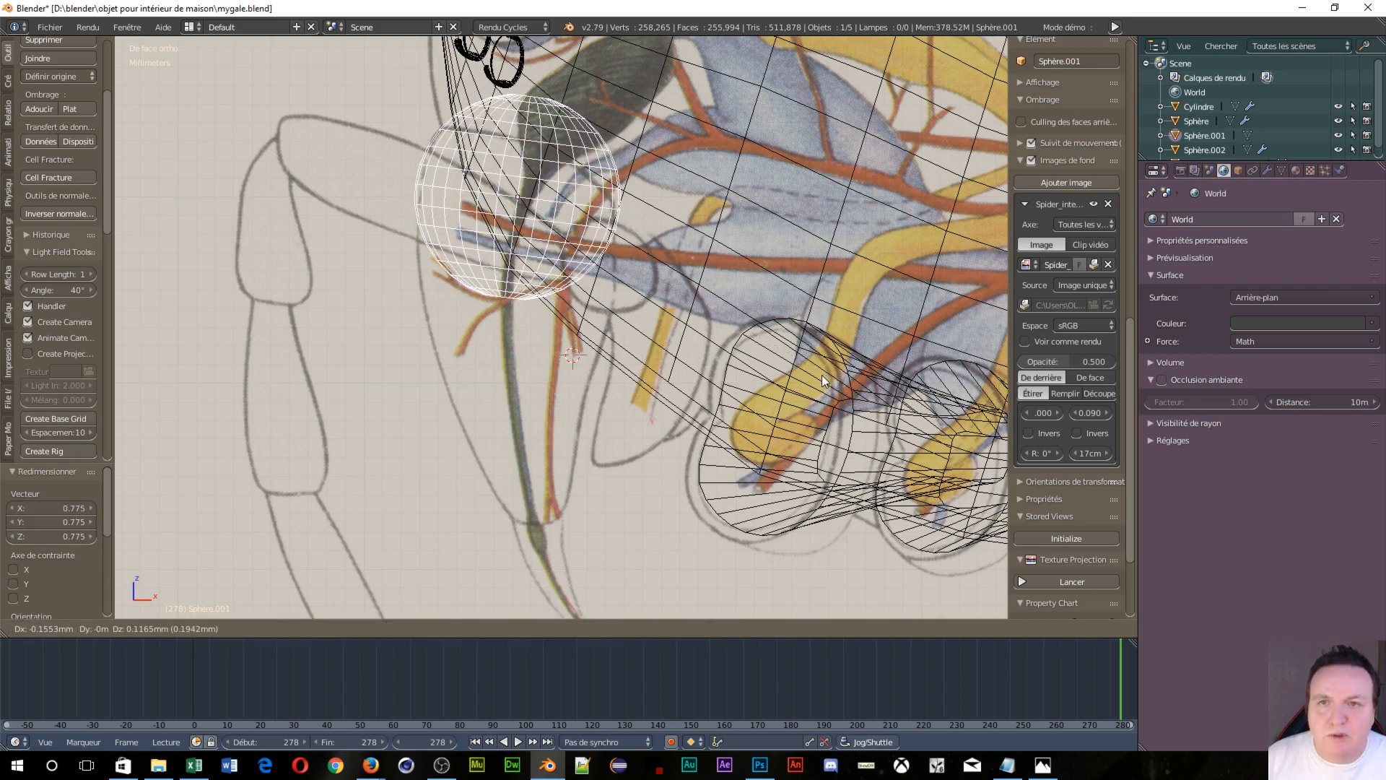
click(821, 375)
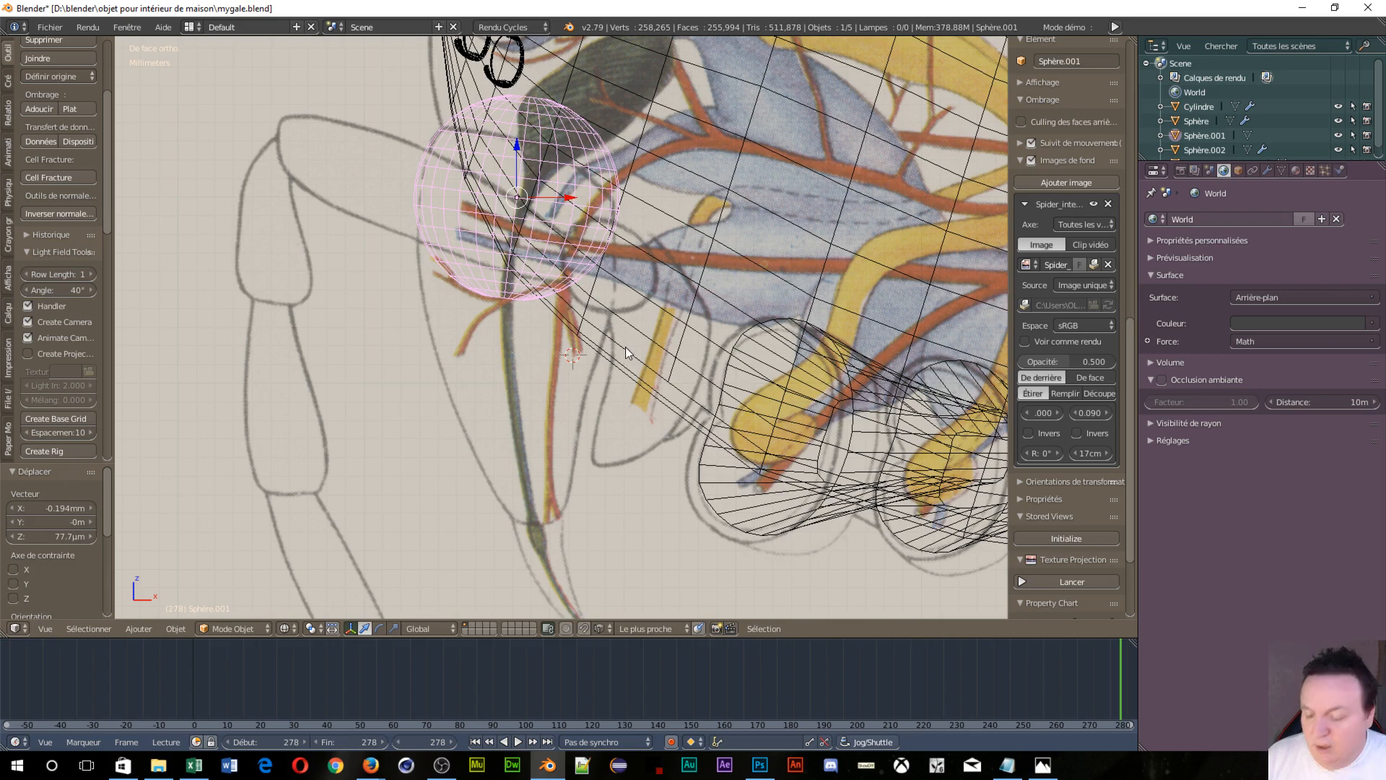
In Edit mode, select the sphere's lowest vertex and enable proportional editing with the smooth (Adoucir) falloff
key(ctrl+Tab)
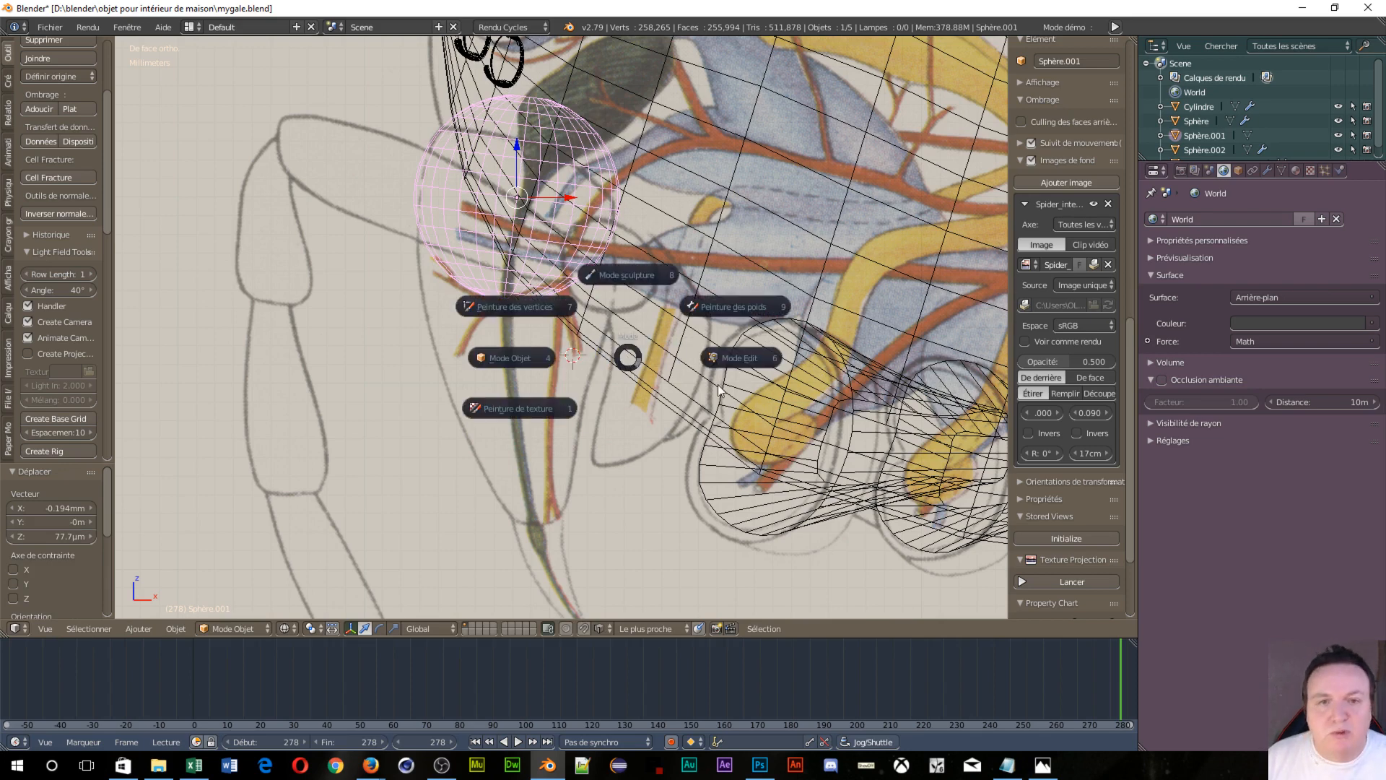
click(751, 358)
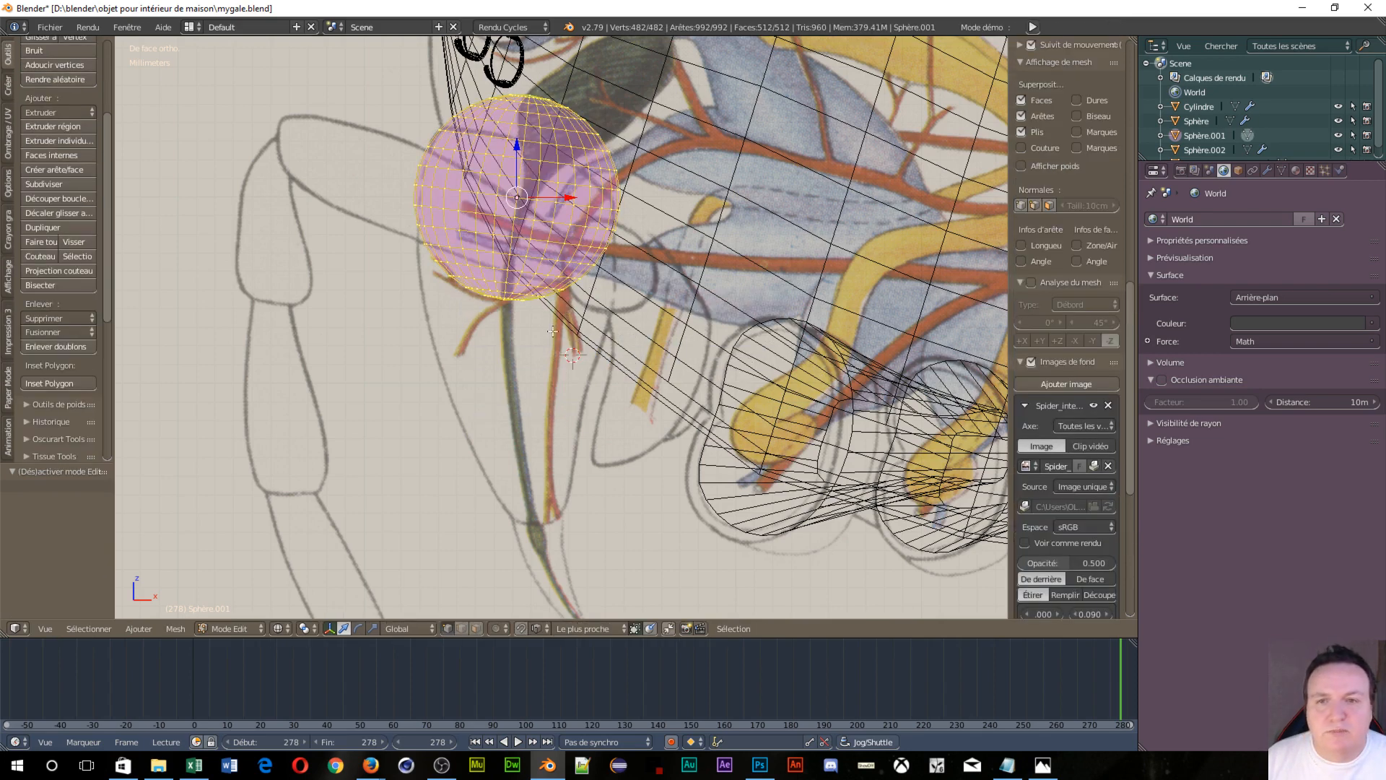
right_click(501, 307)
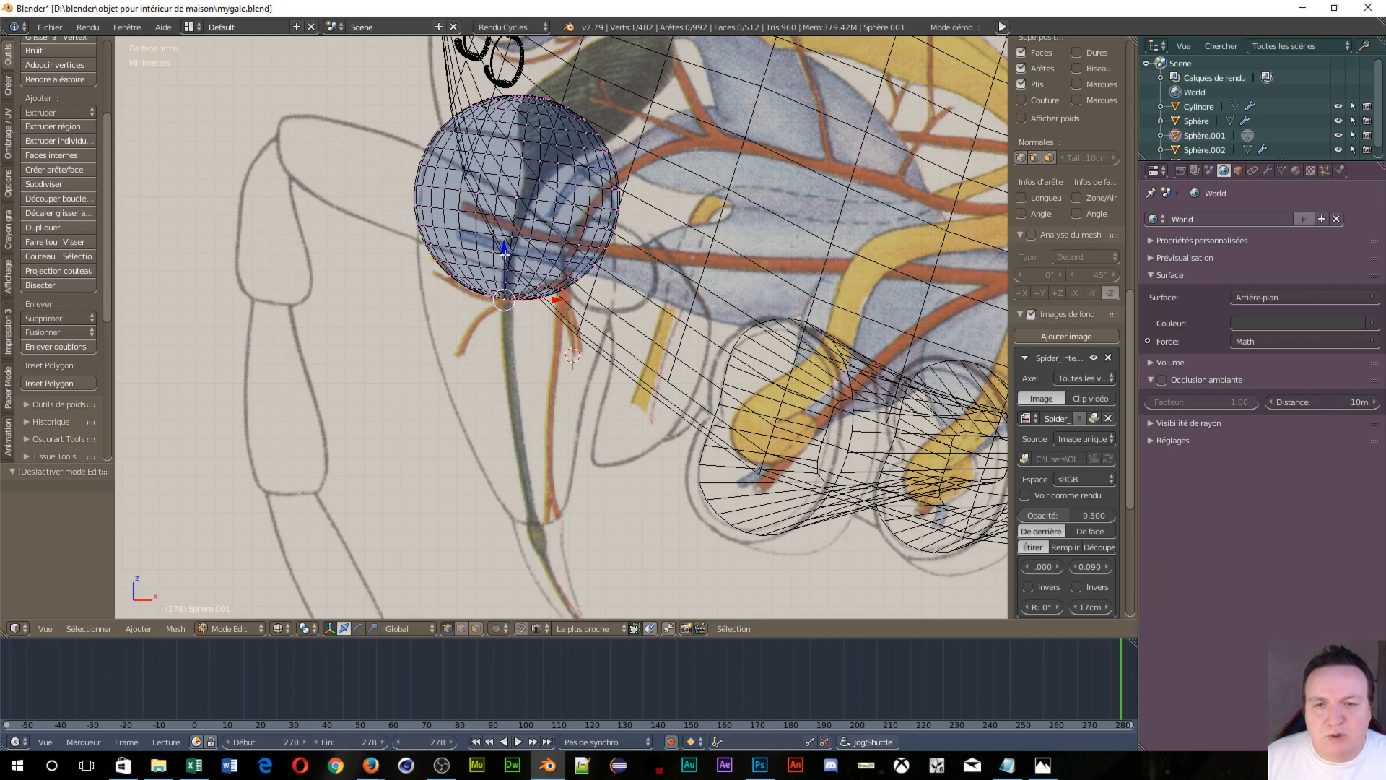
key(o)
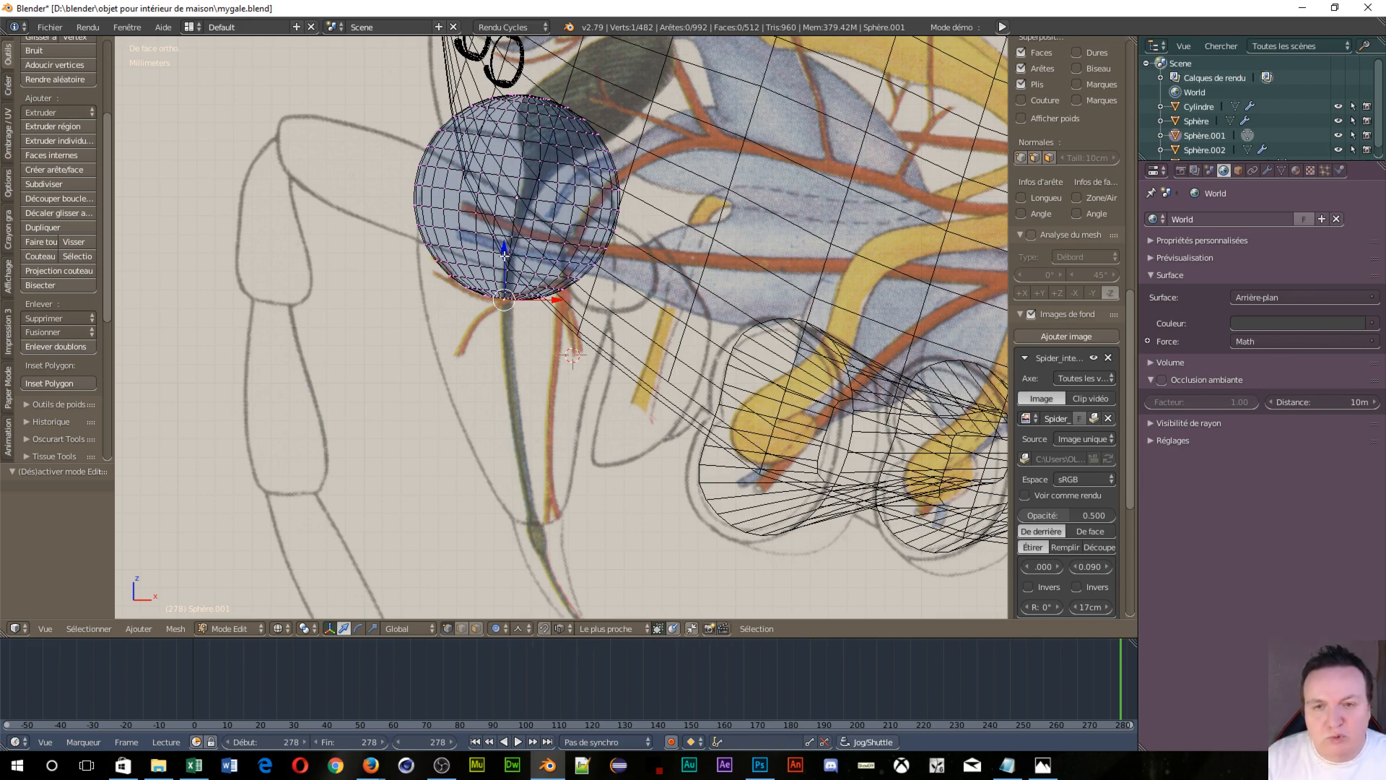
click(520, 628)
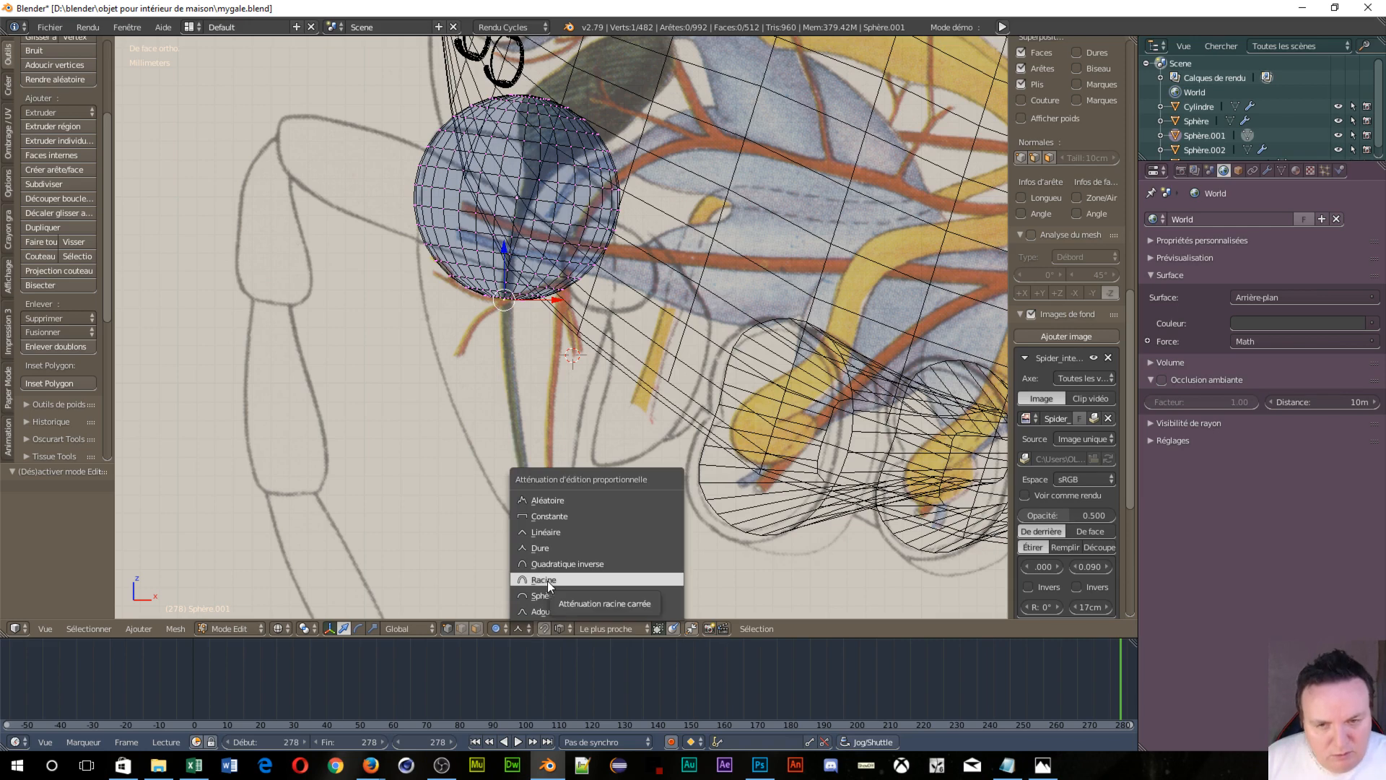
click(551, 612)
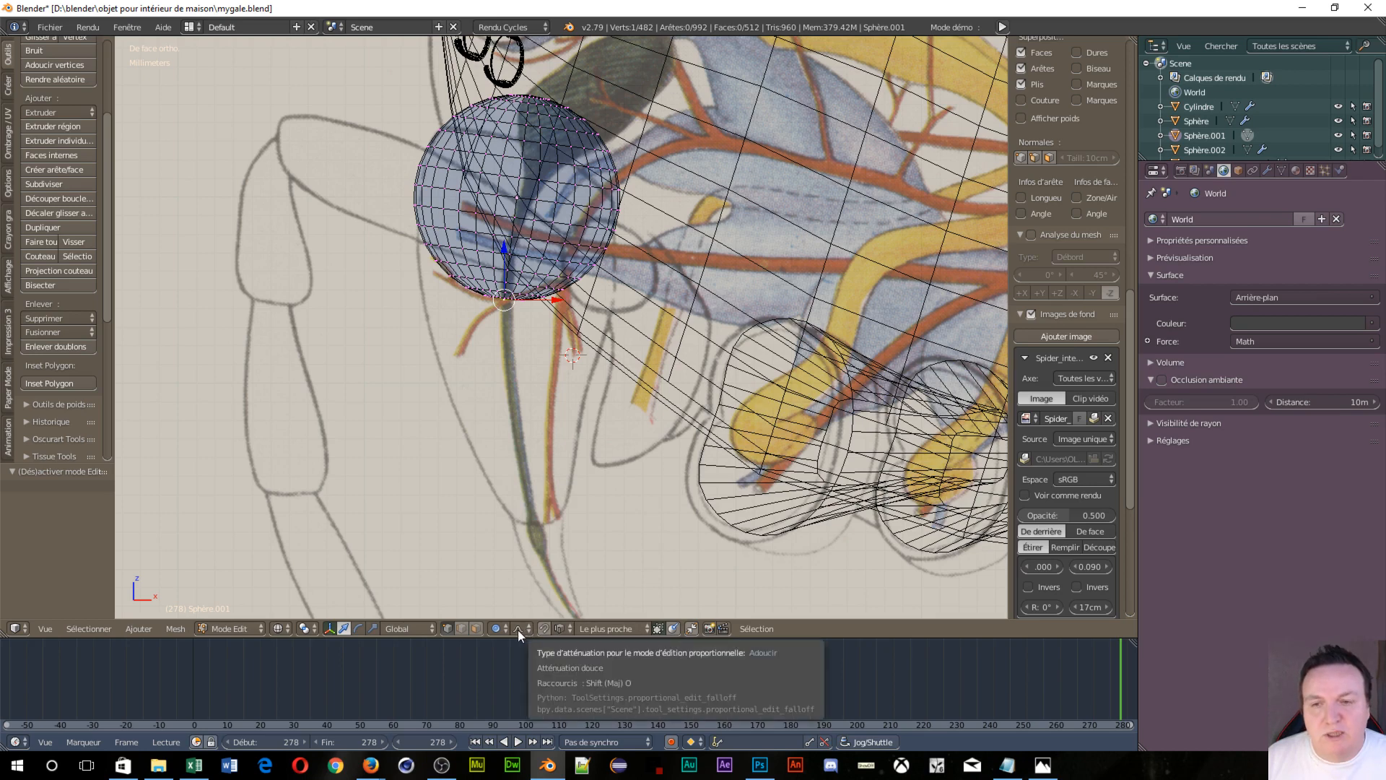
Start the Screencast Keys display in the viewport
scroll(1061, 499, down, 8)
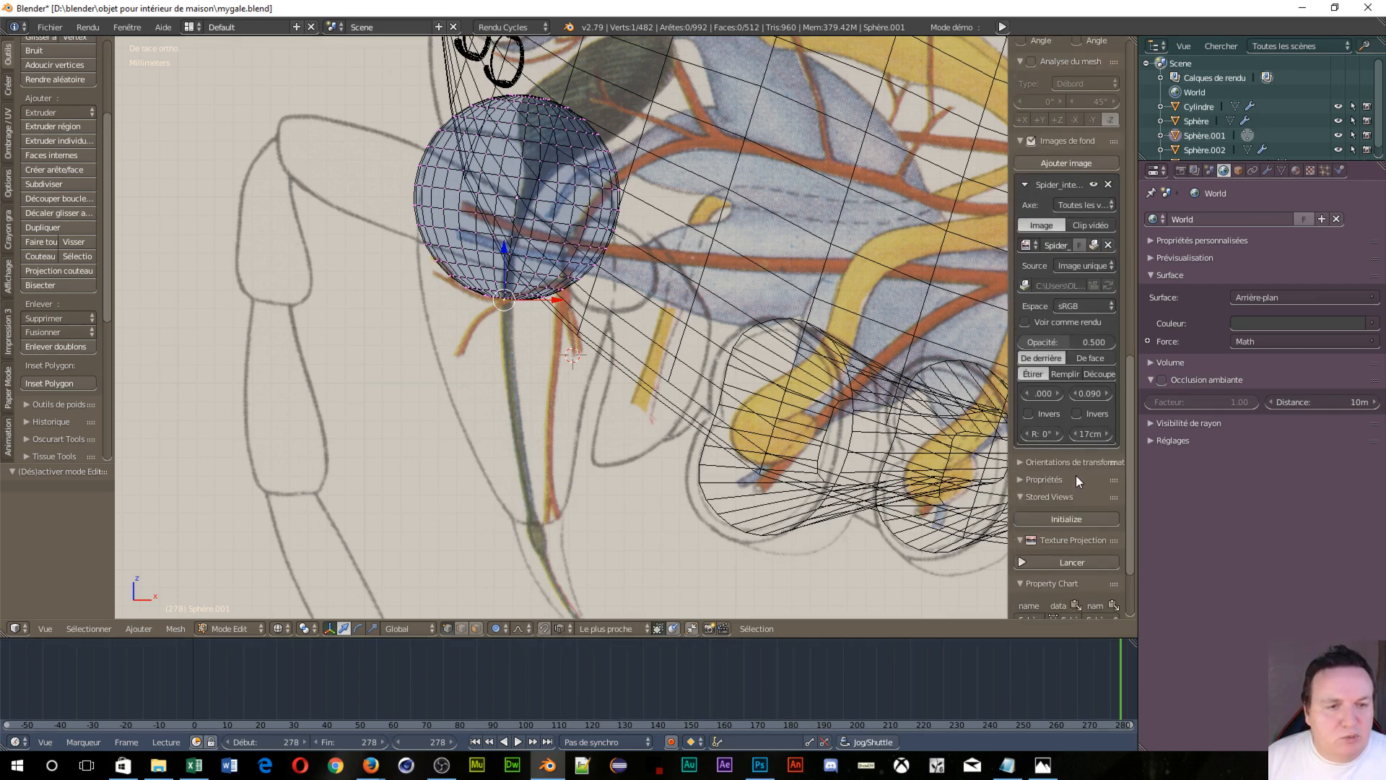
click(1029, 609)
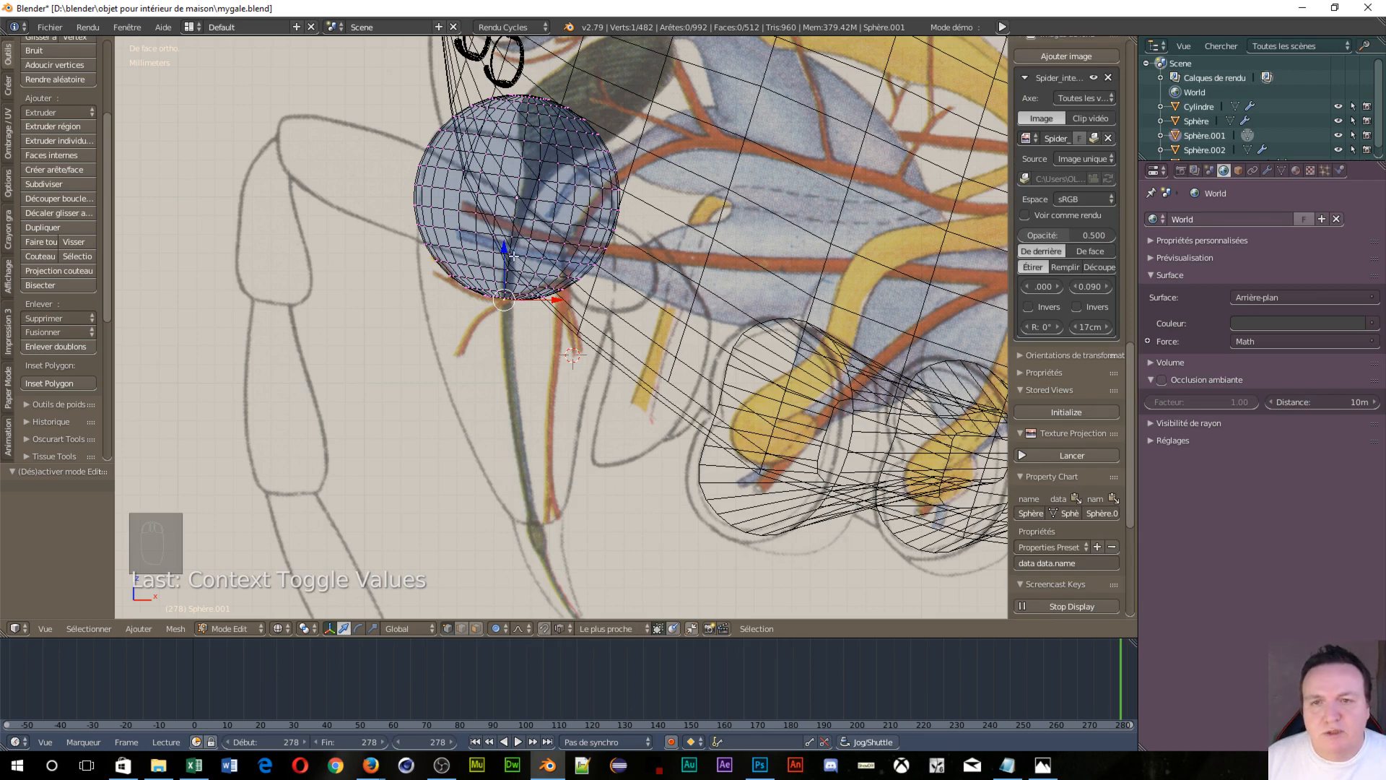
Pull the lowest vertex down with proportional editing to the base of the fang tip, stretching the sphere to the chelicera outline
drag(506, 250, 587, 540)
scroll(528, 418, up, 3)
scroll(550, 439, up, 2)
drag(538, 485, 537, 491)
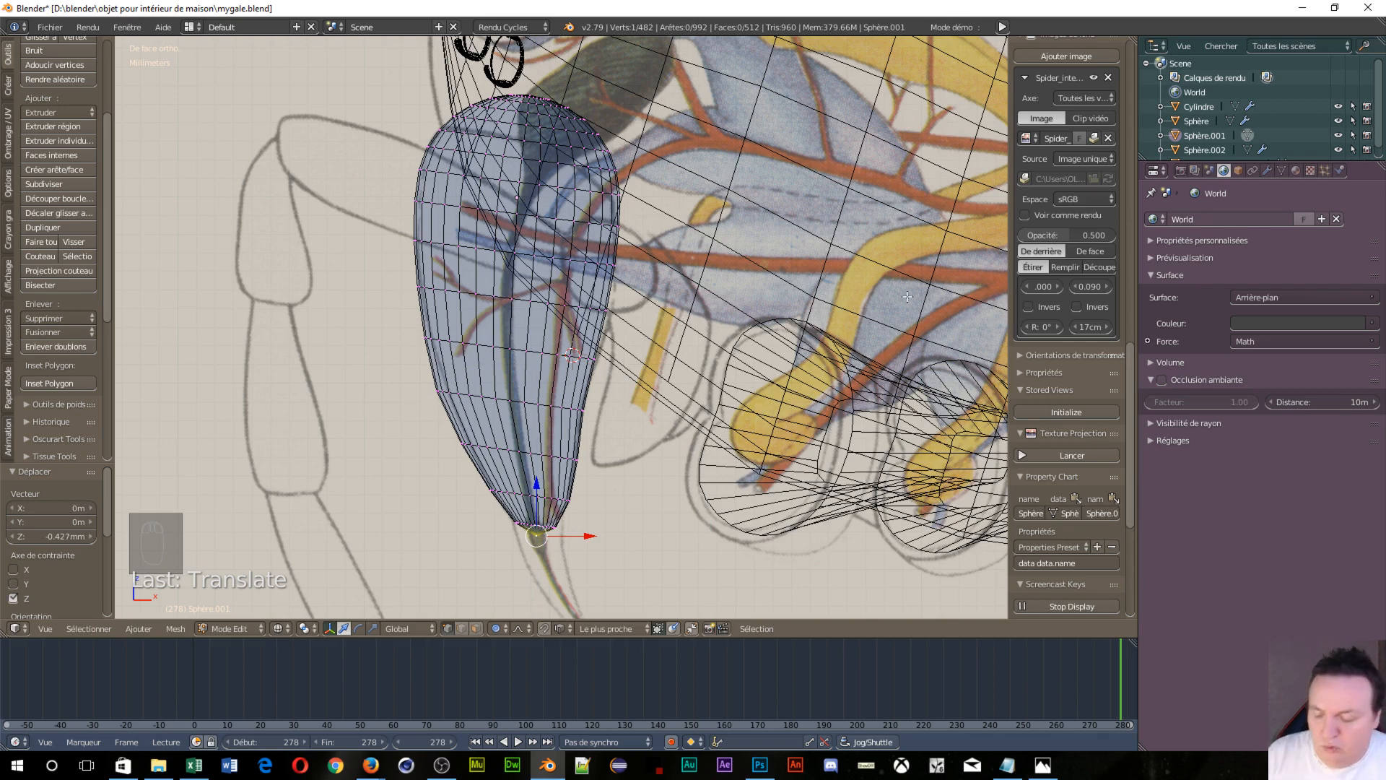
Switch the viewport to solid shading and inspect the chelicera's shape from the spider's front and side
key(ctrl+KP_3)
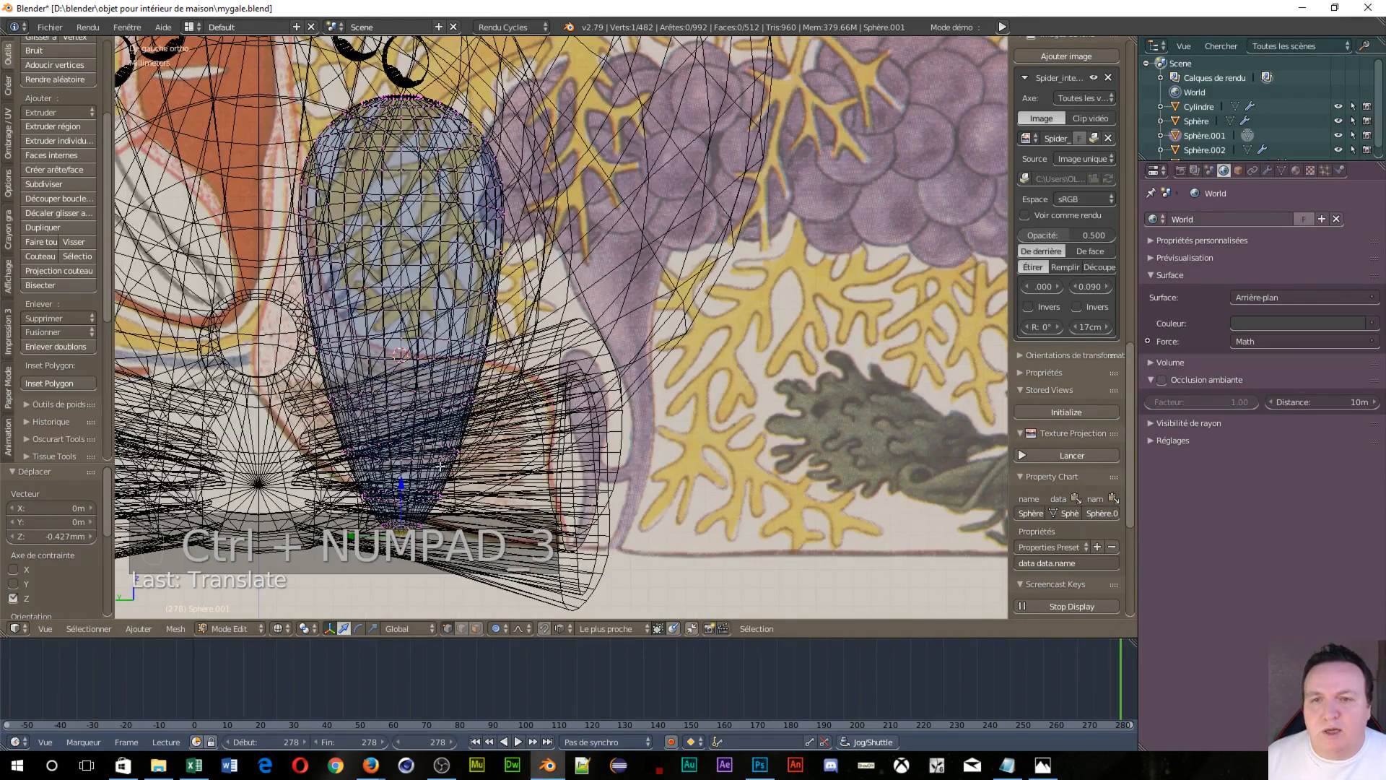
scroll(809, 349, down, 3)
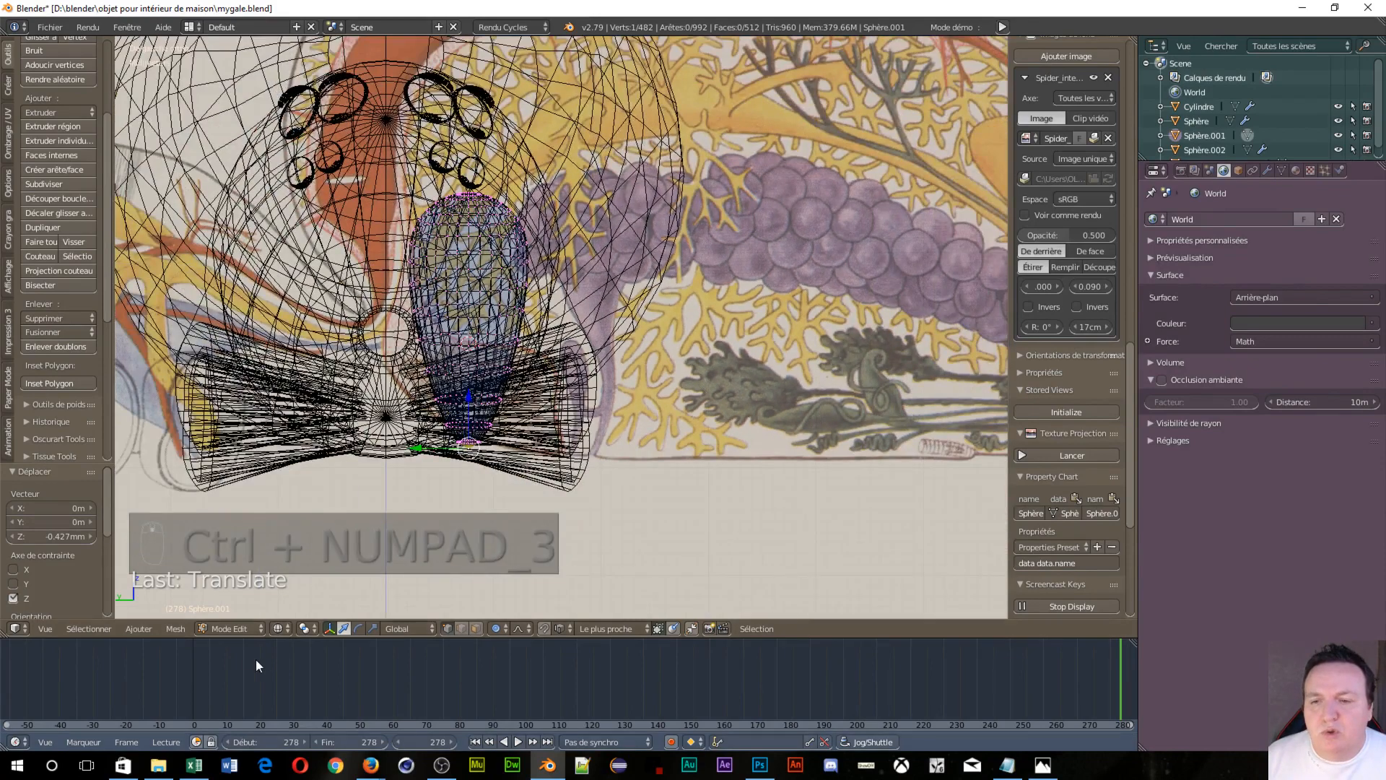
click(284, 628)
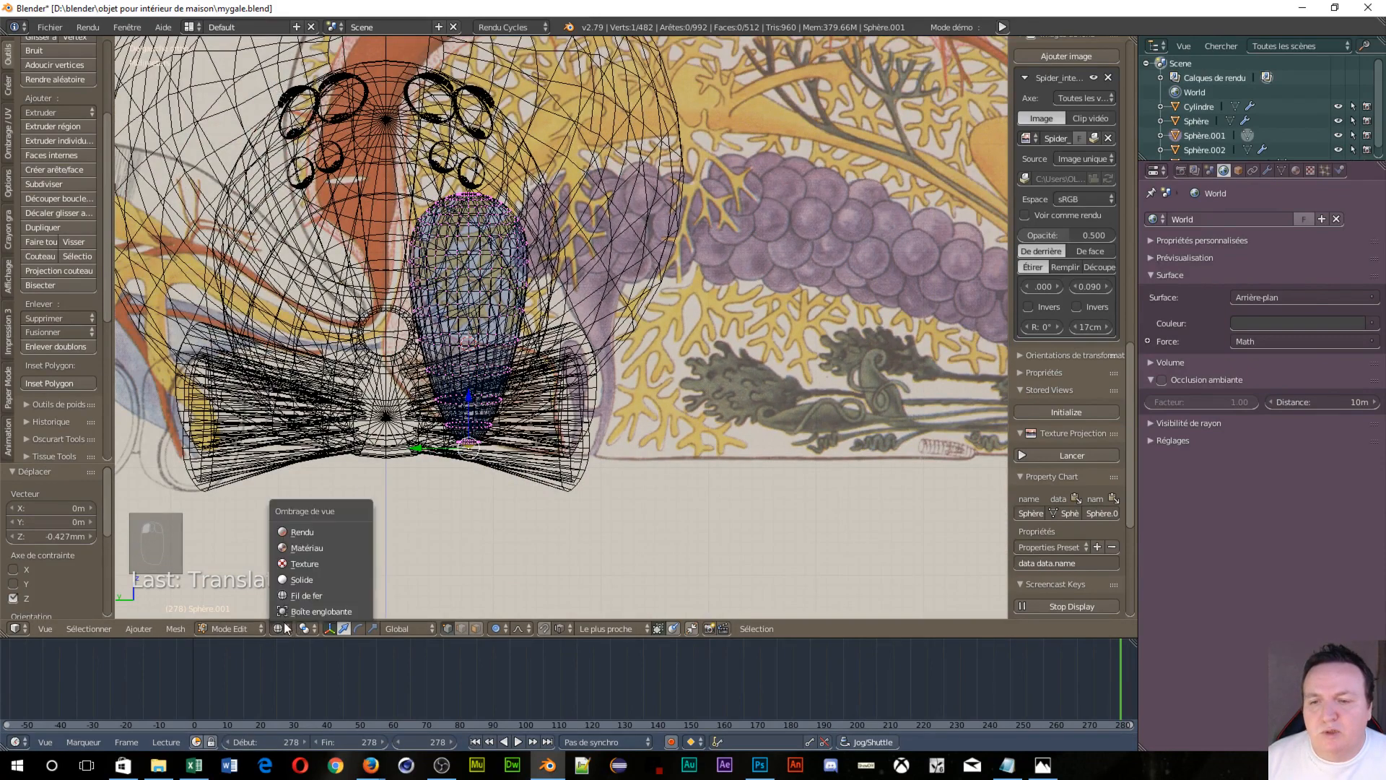
click(302, 579)
scroll(585, 390, up, 3)
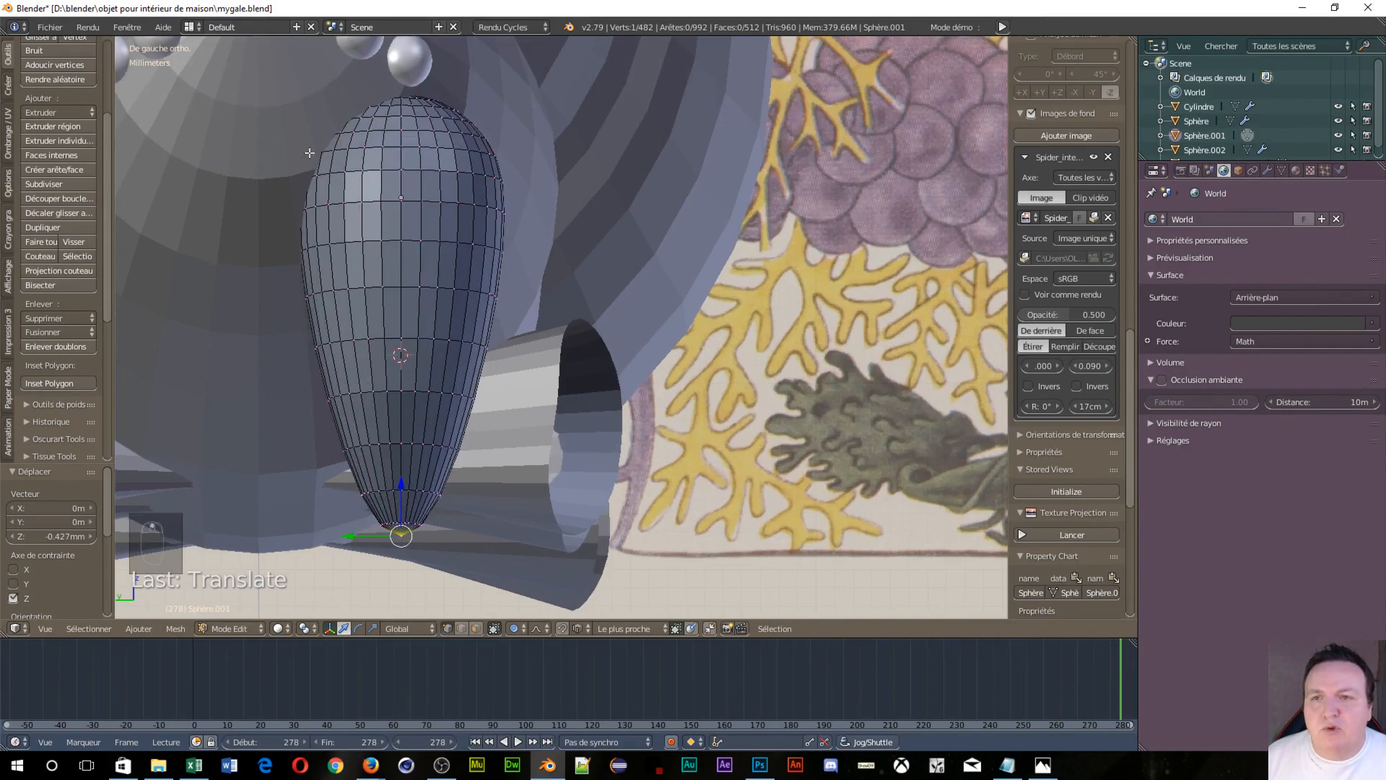
scroll(309, 153, down, 3)
middle_drag(481, 348, 403, 327)
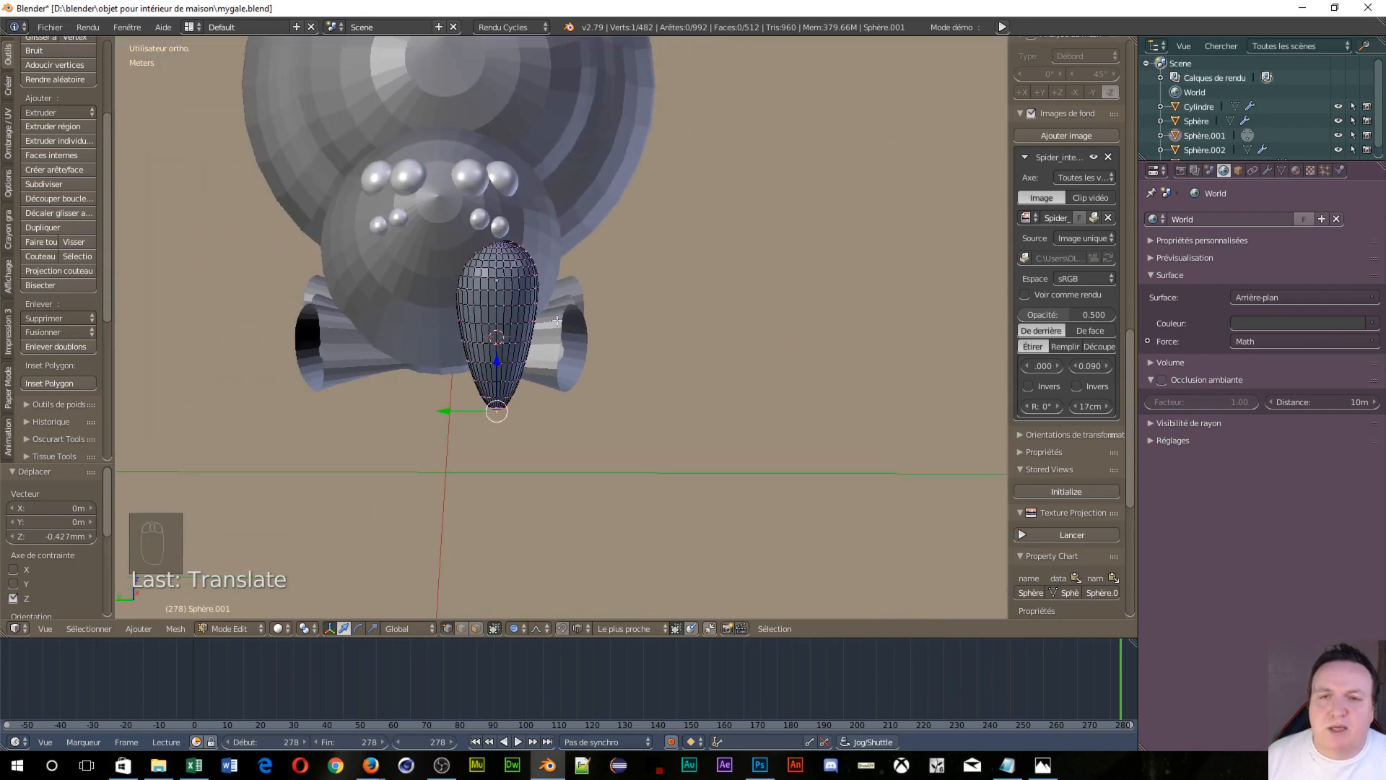
middle_drag(557, 320, 394, 339)
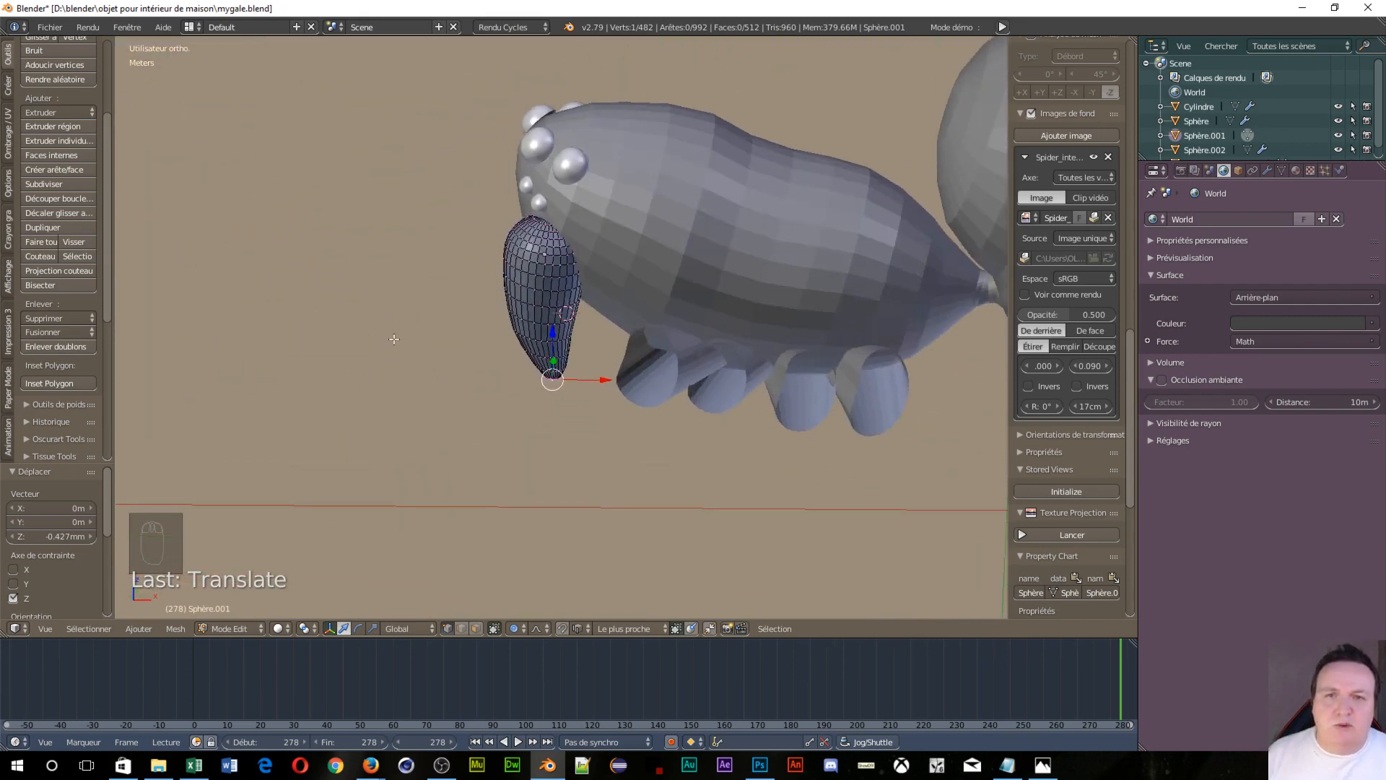
middle_drag(498, 272, 667, 215)
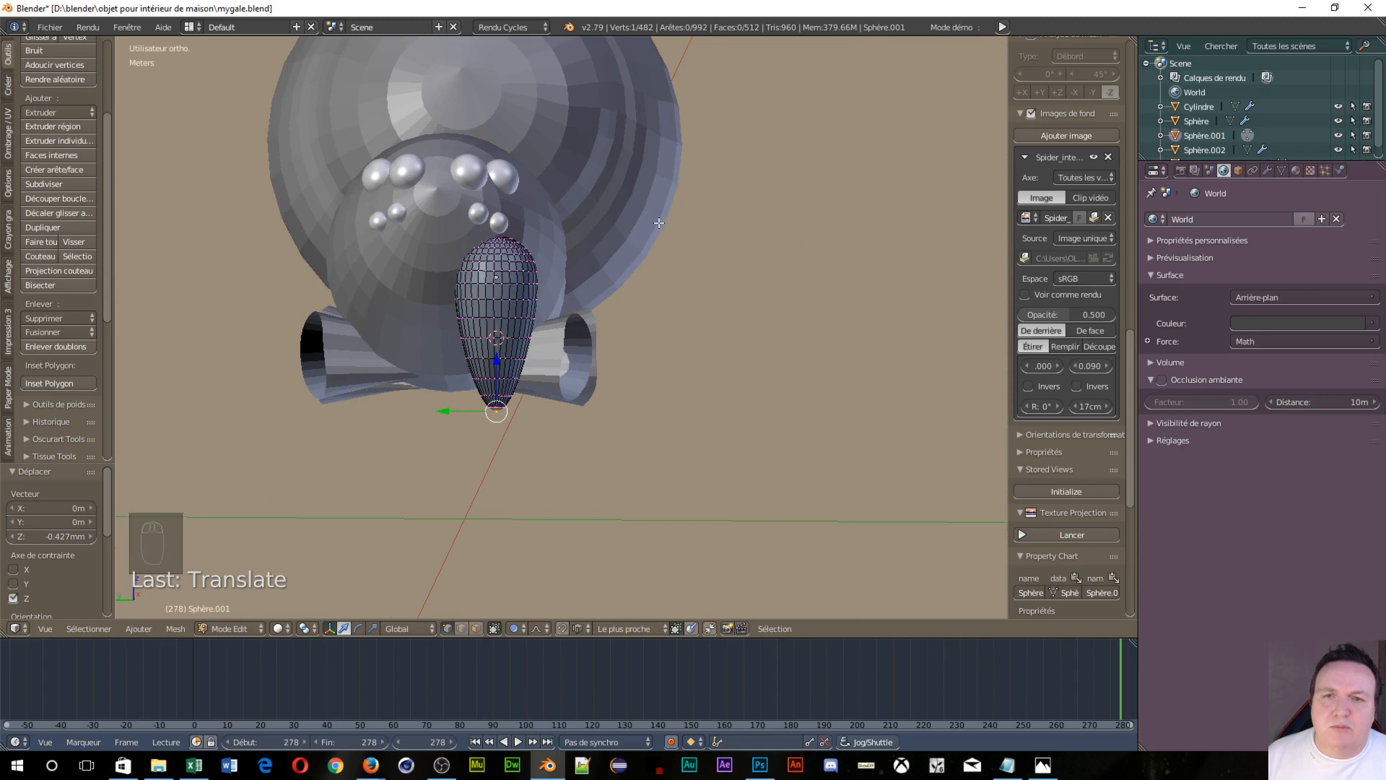
Select the whole chelicera mesh and narrow it along the Y axis by a factor of 0.872
scroll(551, 343, up, 3)
key(a)
key(a)
key(a)
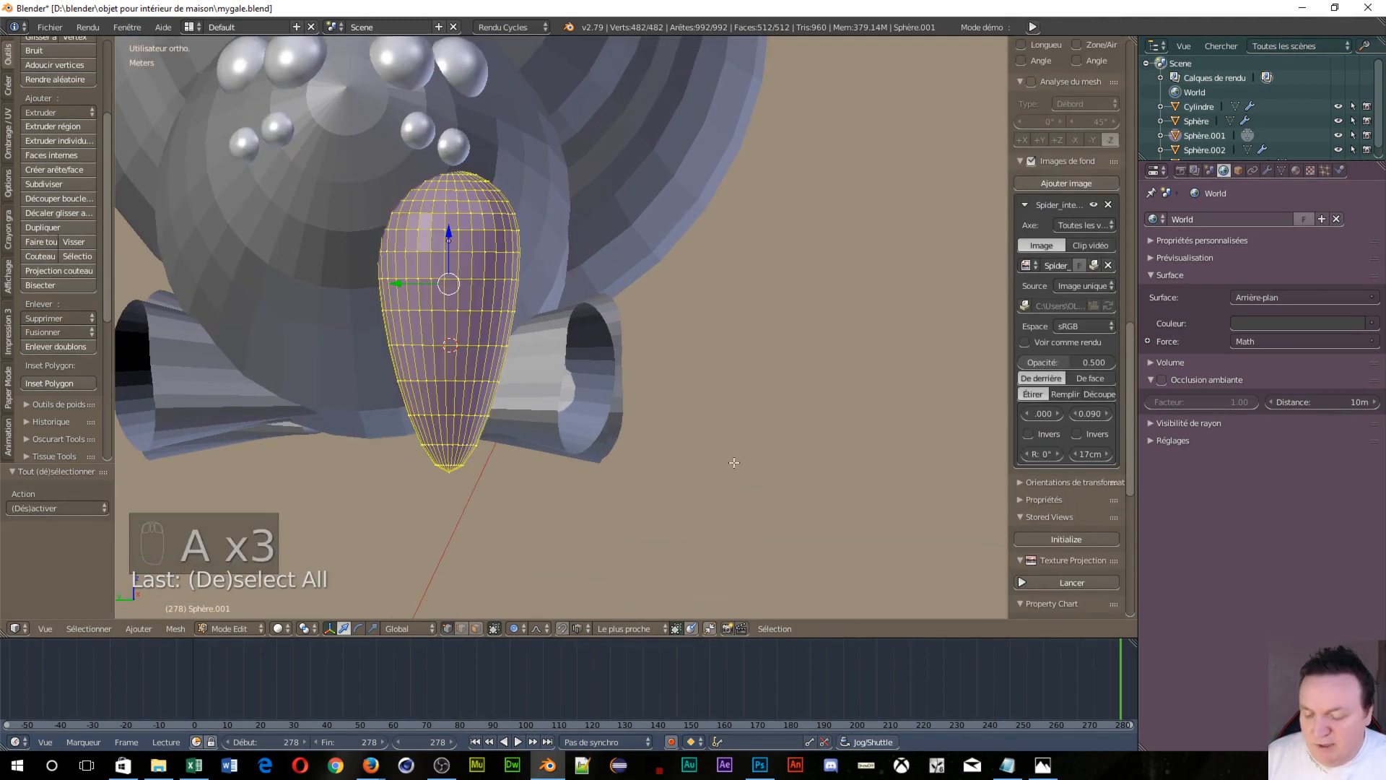
key(s)
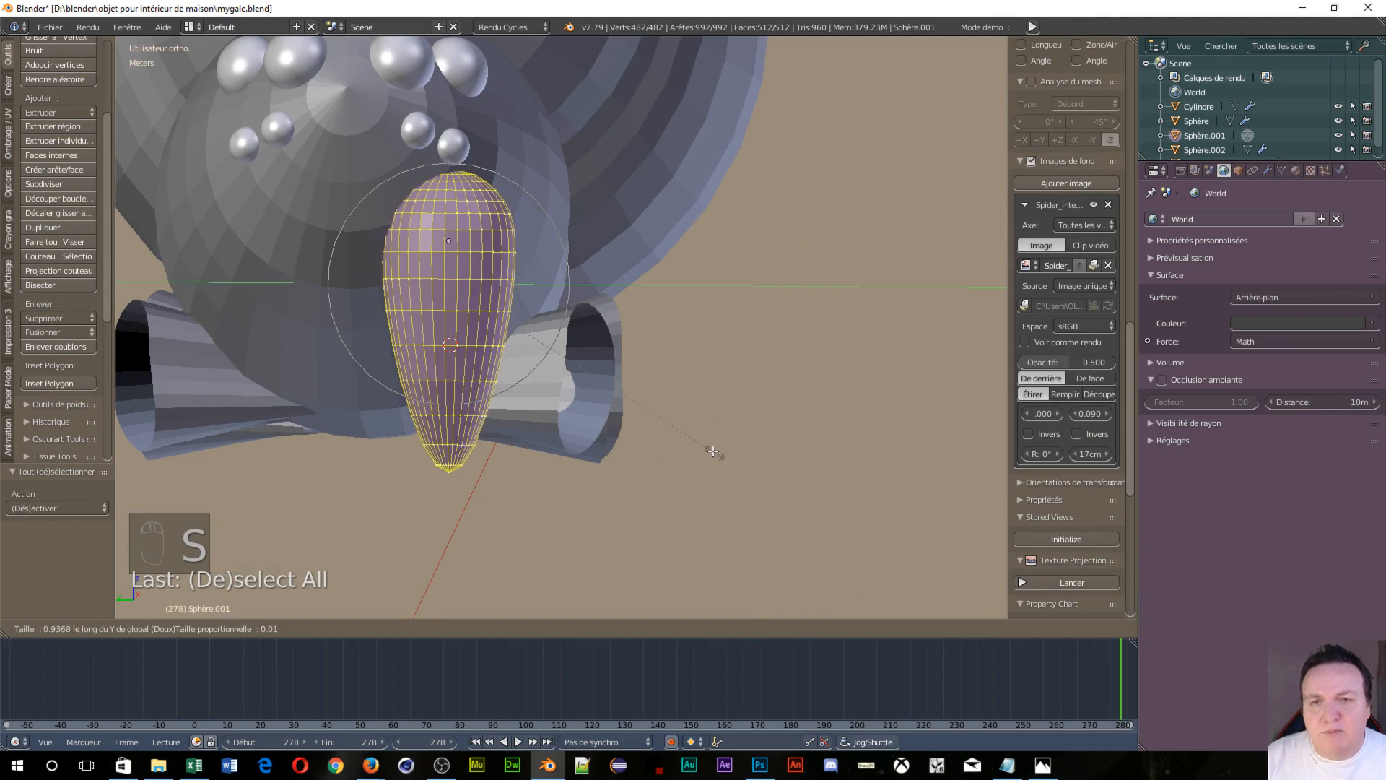
click(695, 443)
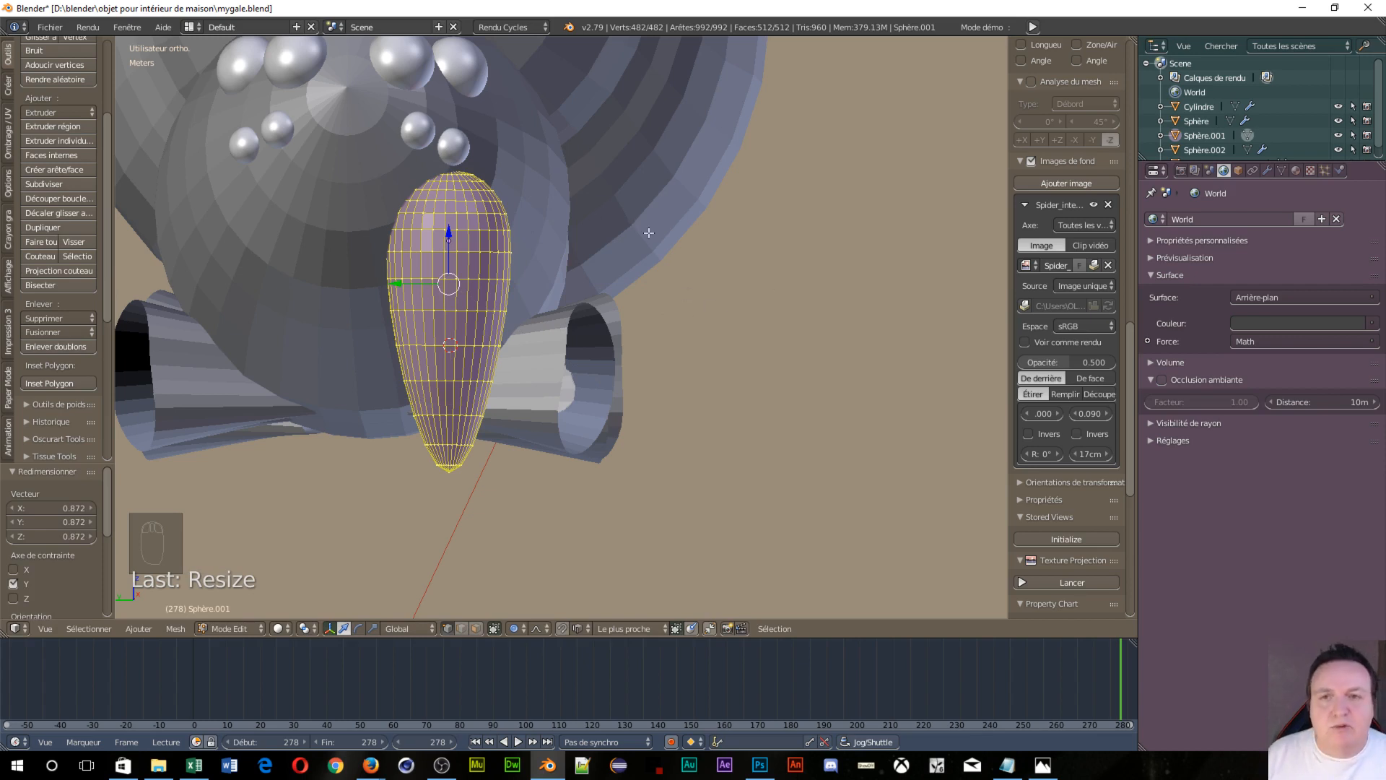
Leave mesh editing and mirror the chelicera with a Mirror modifier across the Y axis only, using the body object Sphère as mirror object
key(Tab)
click(530, 228)
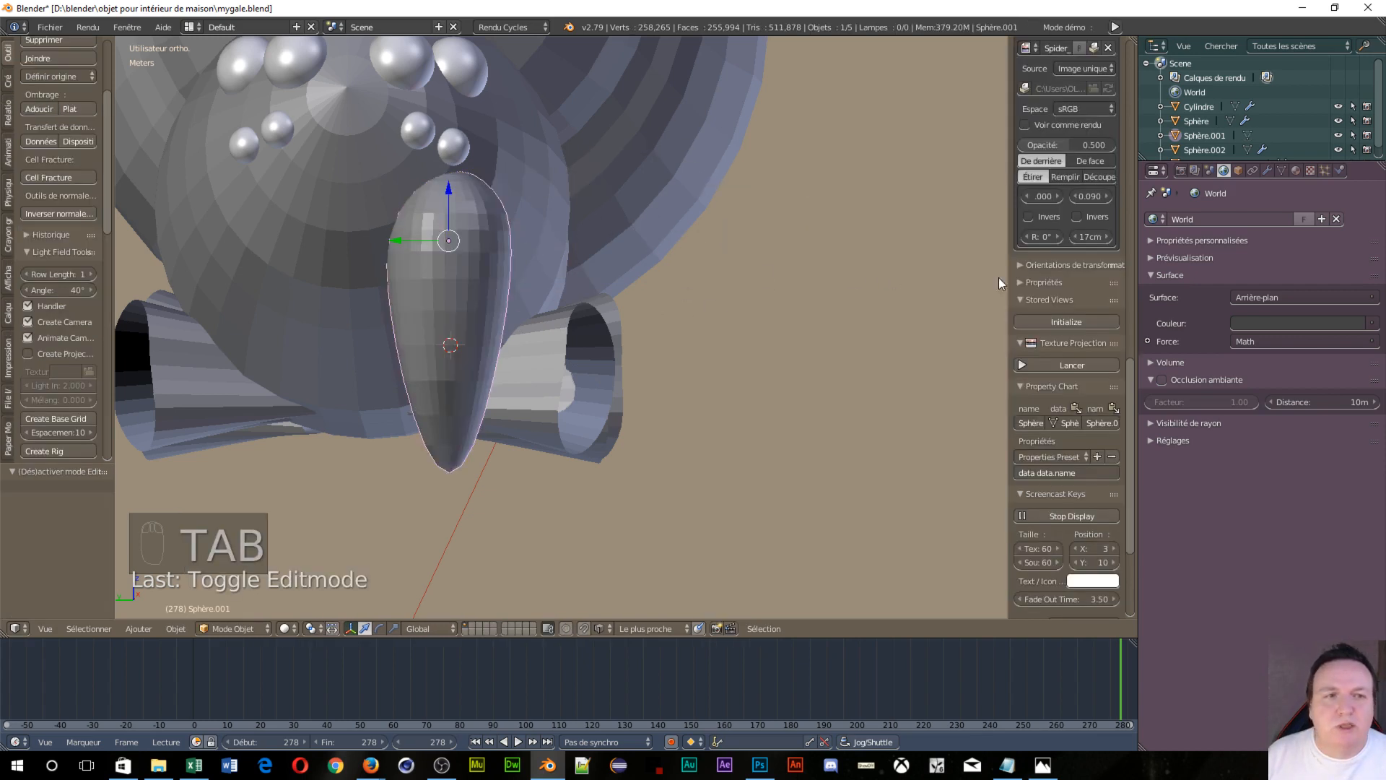
click(1267, 170)
click(1236, 219)
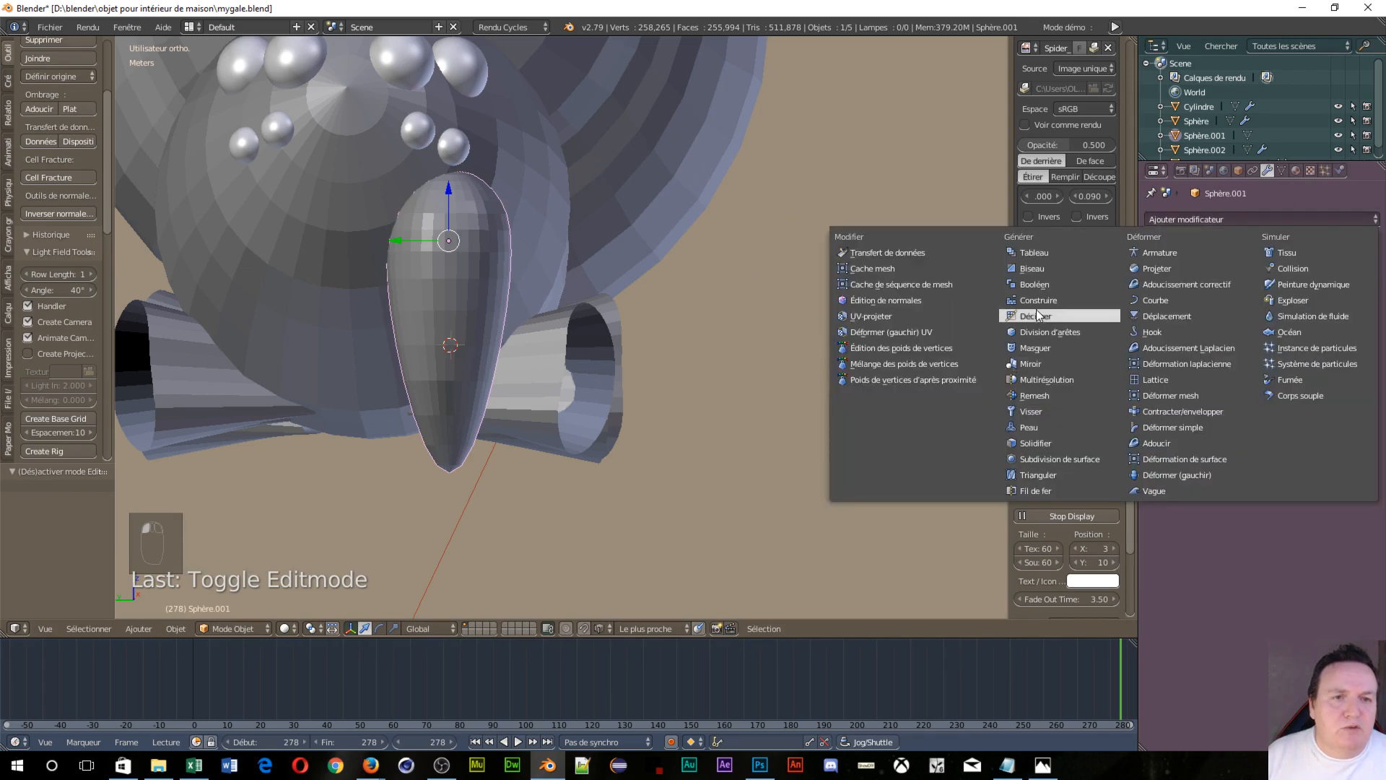
click(1033, 365)
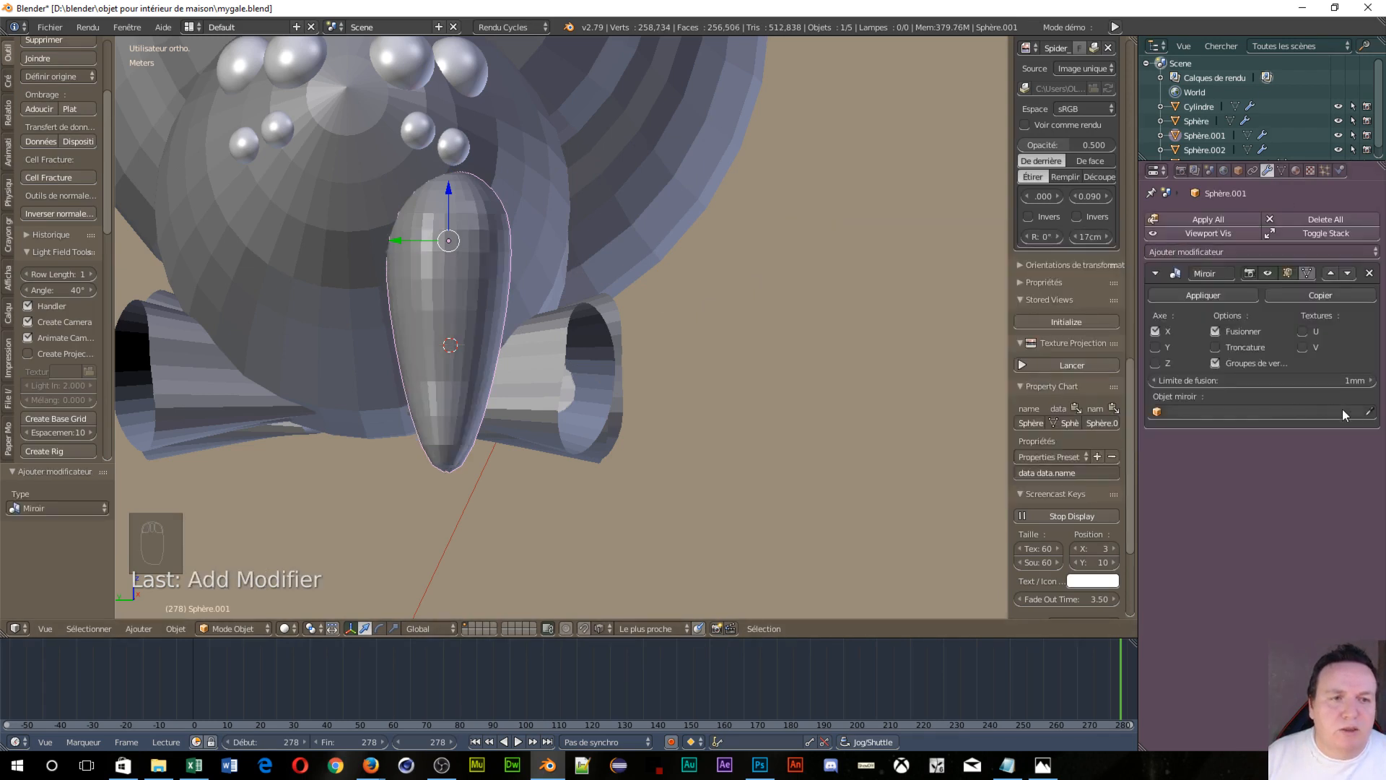
click(1370, 411)
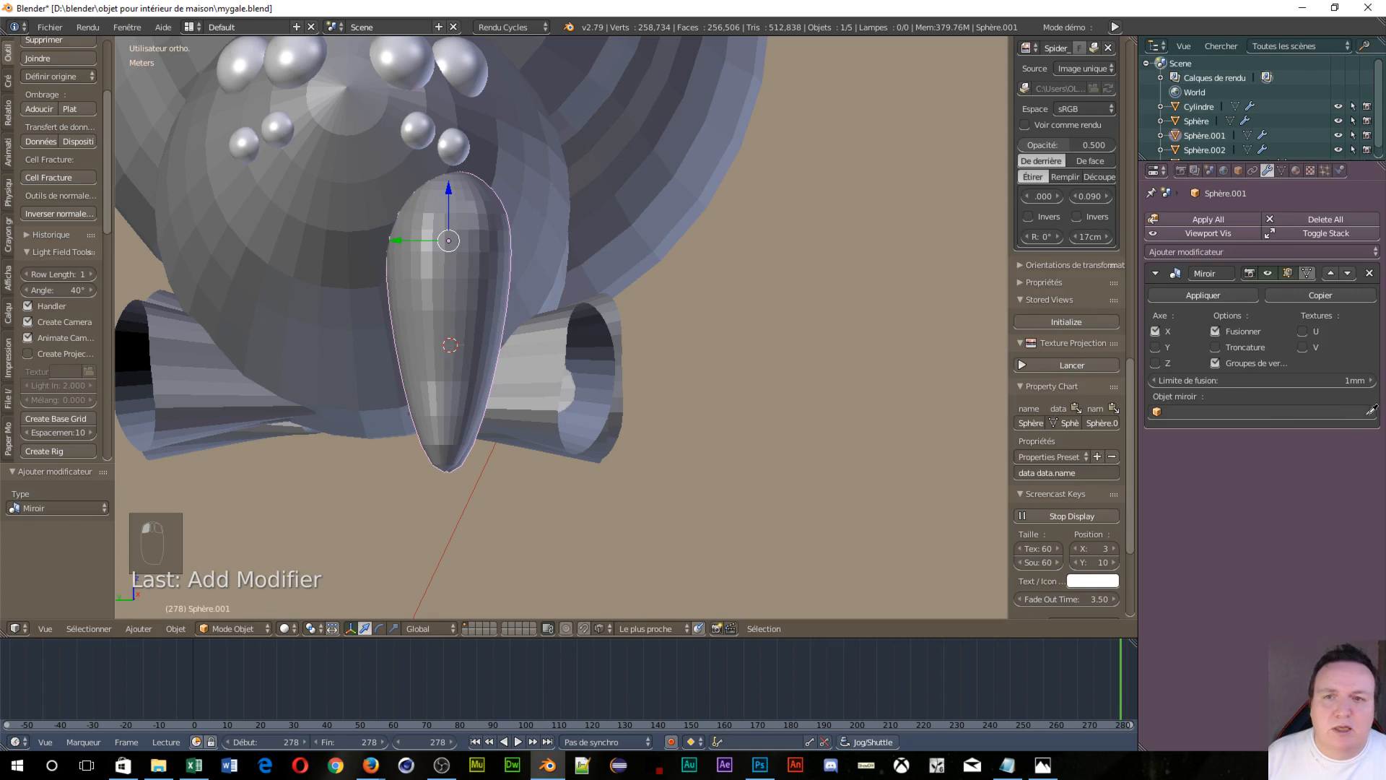
click(339, 153)
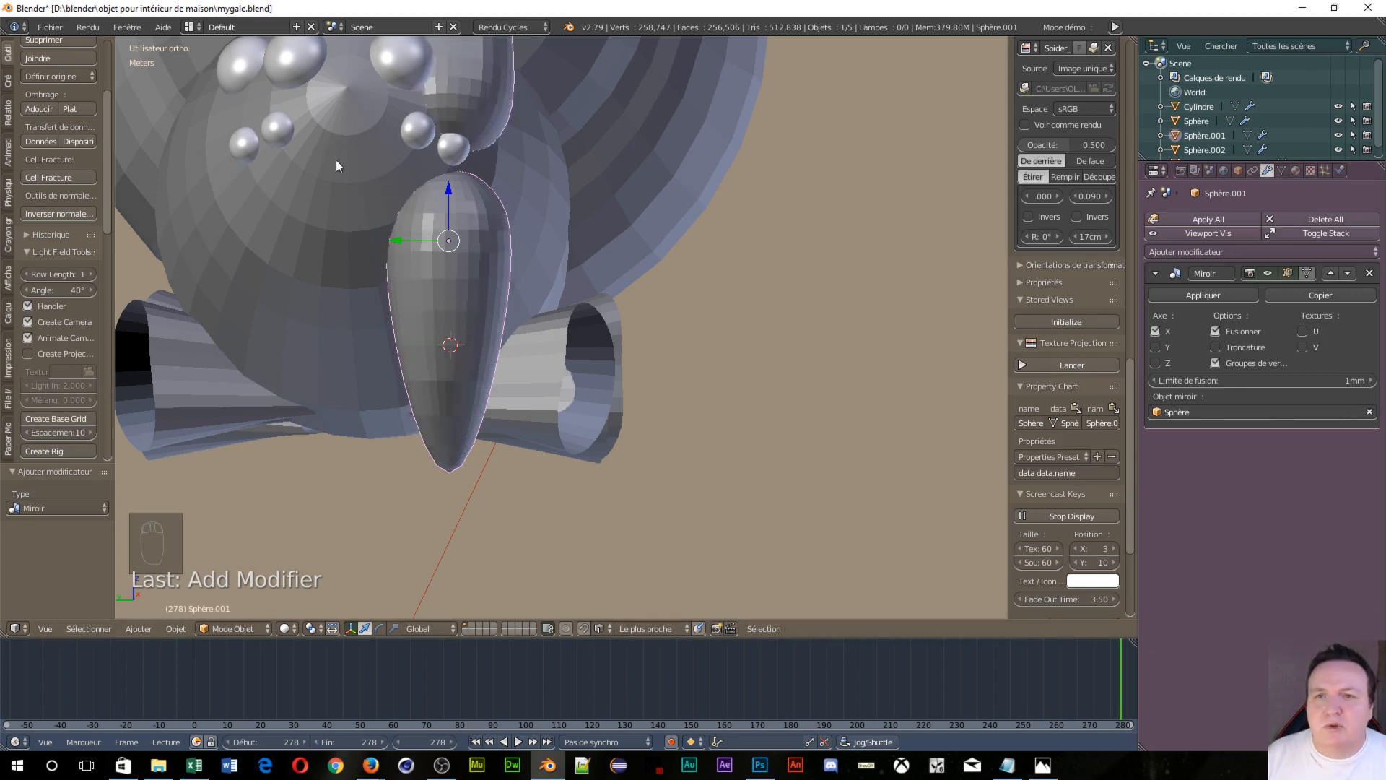
click(1155, 331)
click(1156, 347)
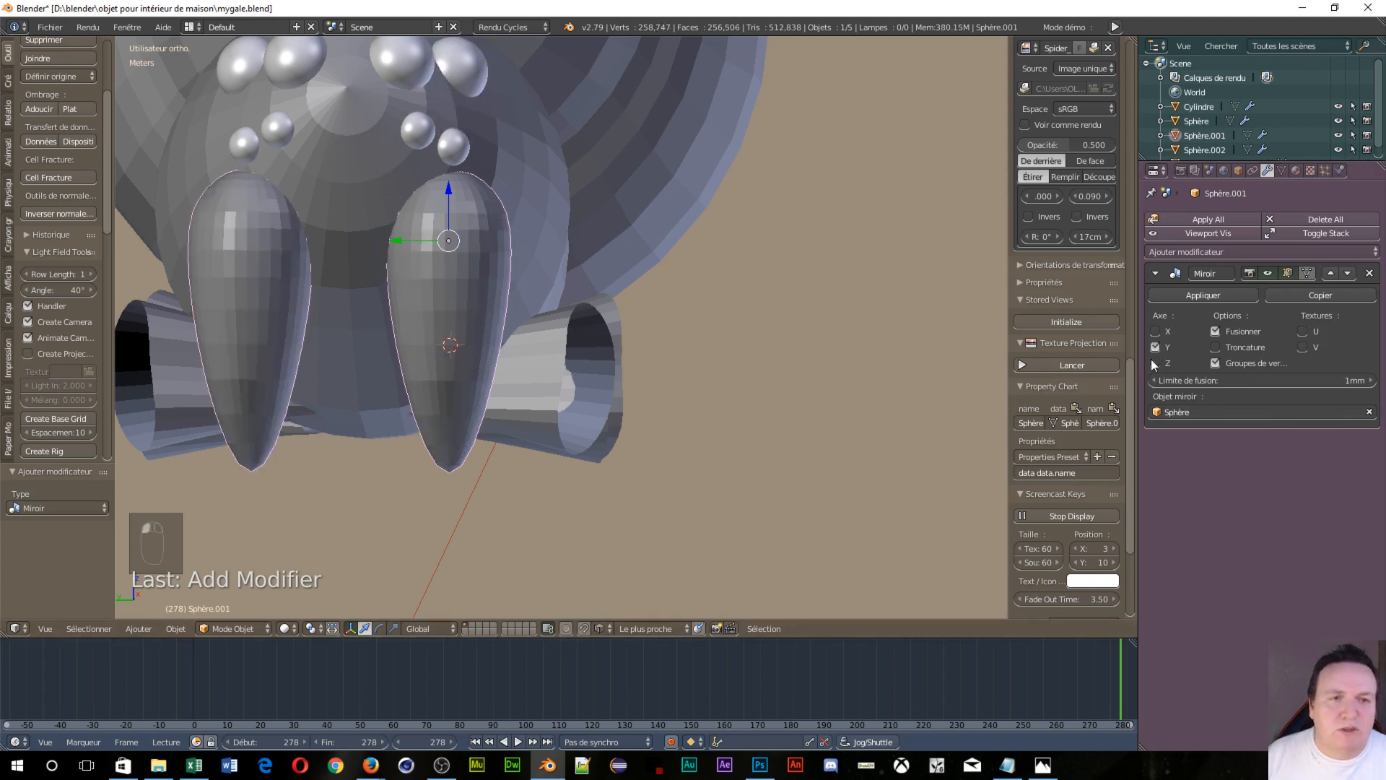
Display the model in wireframe and show the chelicera close up from the front over the anatomy reference
scroll(492, 254, down, 3)
middle_drag(736, 279, 631, 415)
scroll(626, 244, down, 5)
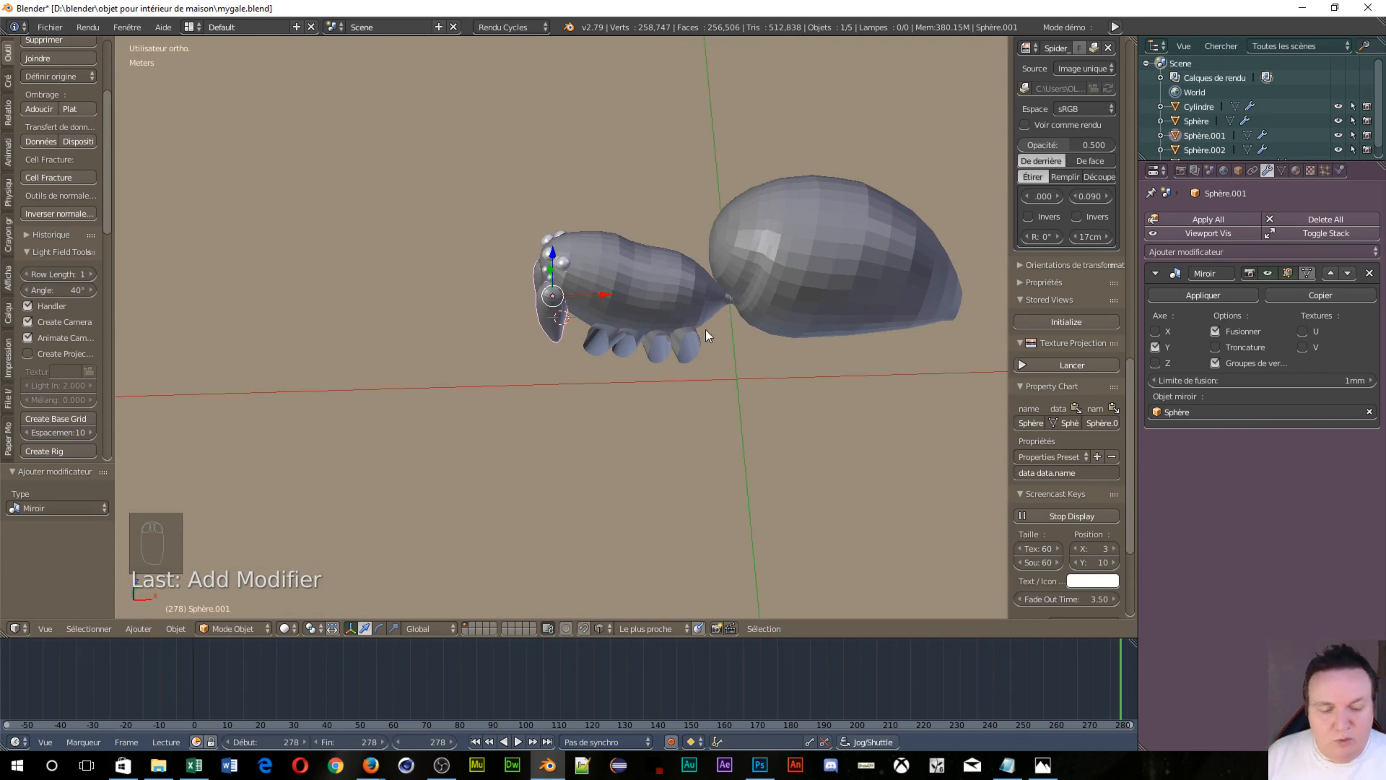
key(z)
key(z)
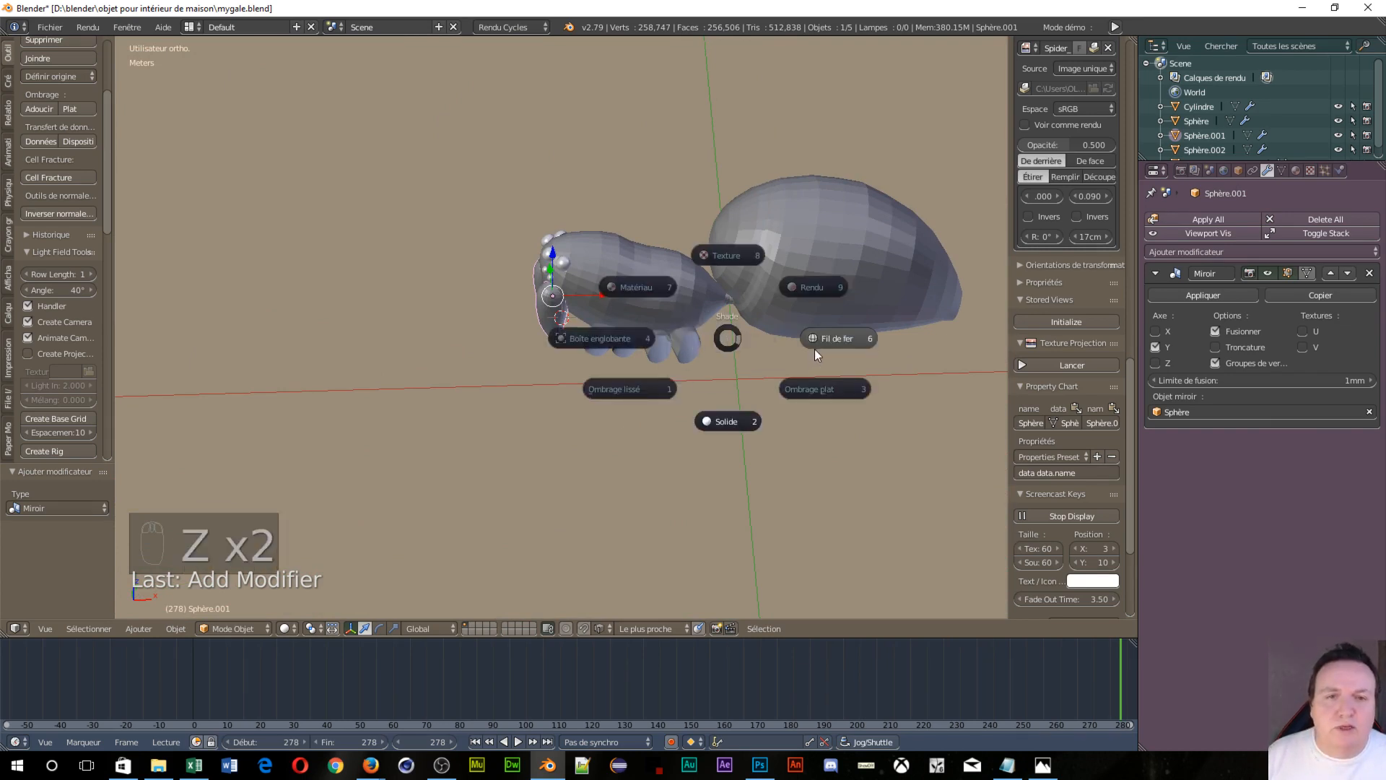
click(826, 331)
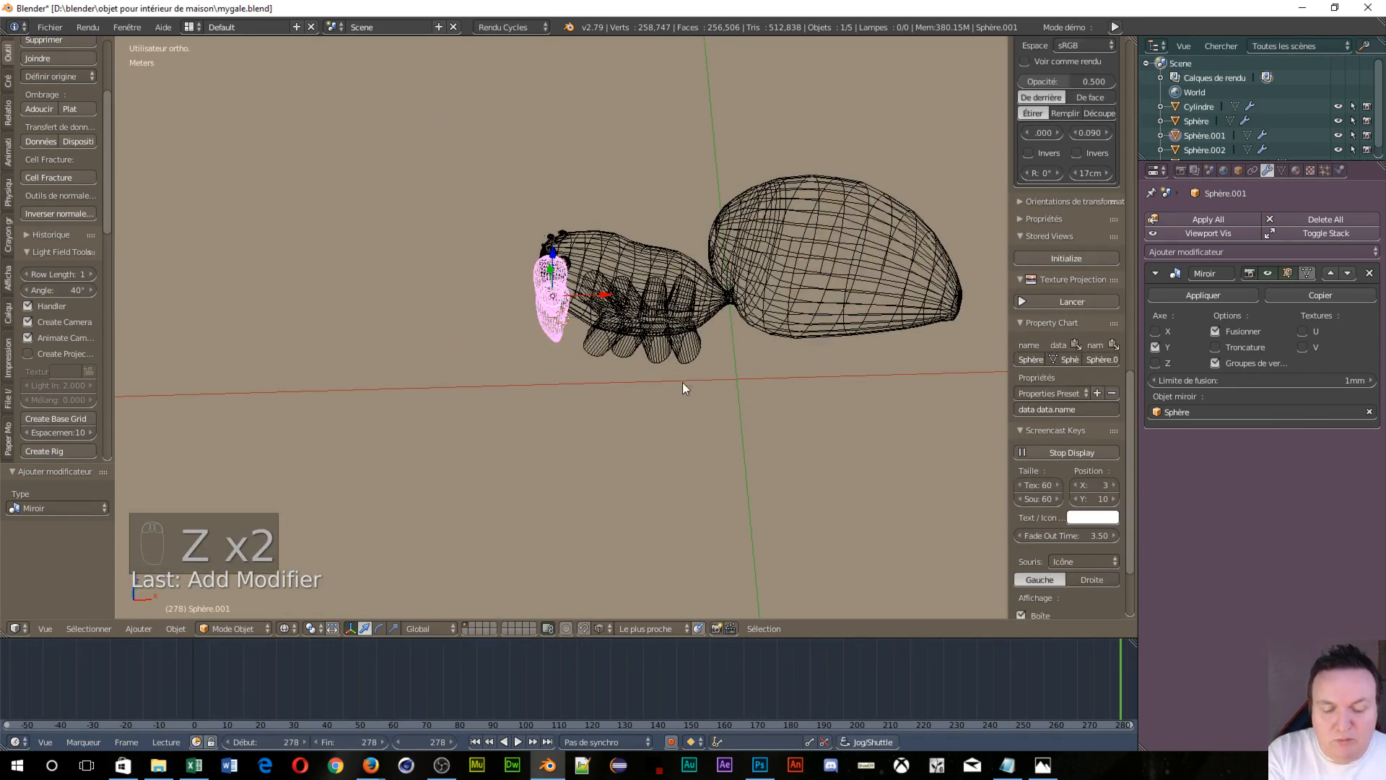
key(KP_1)
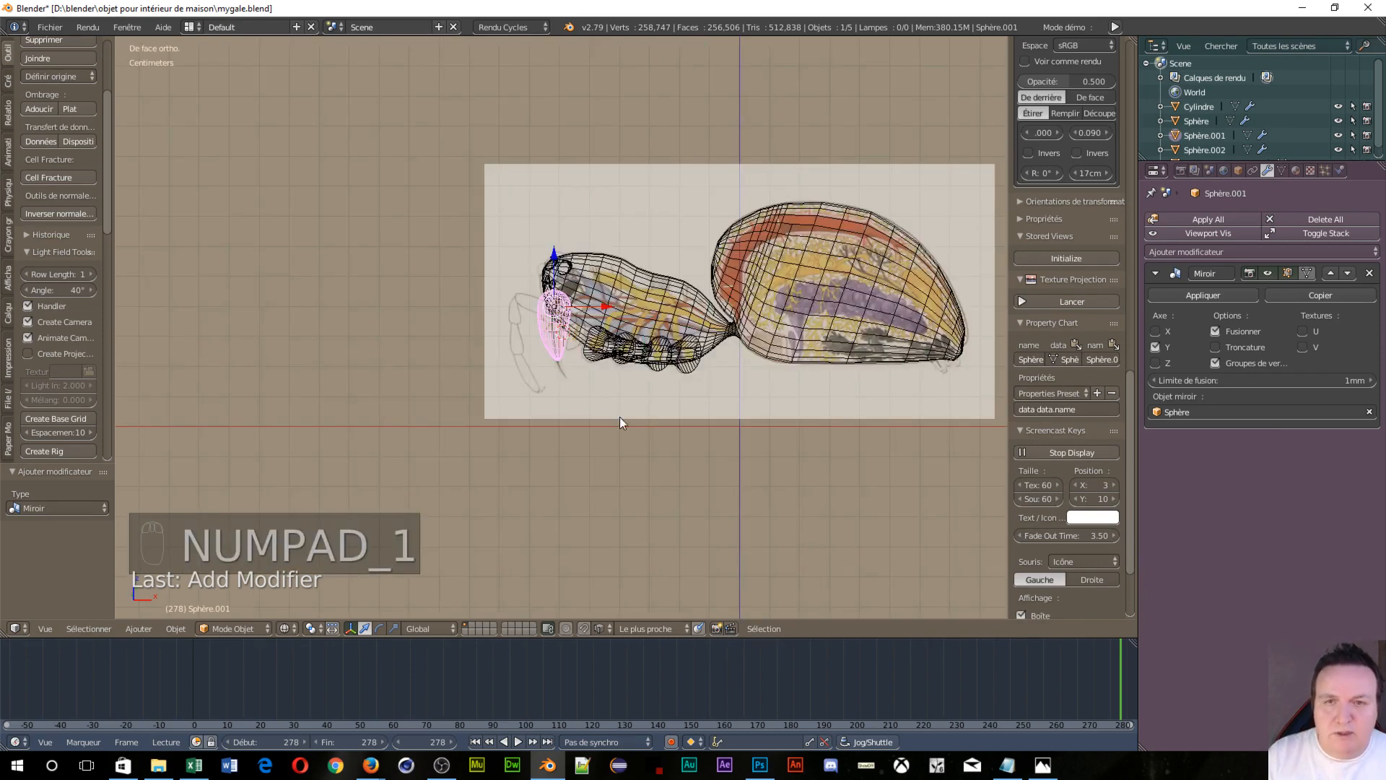
scroll(619, 417, up, 4)
scroll(616, 326, up, 5)
scroll(362, 180, down, 1)
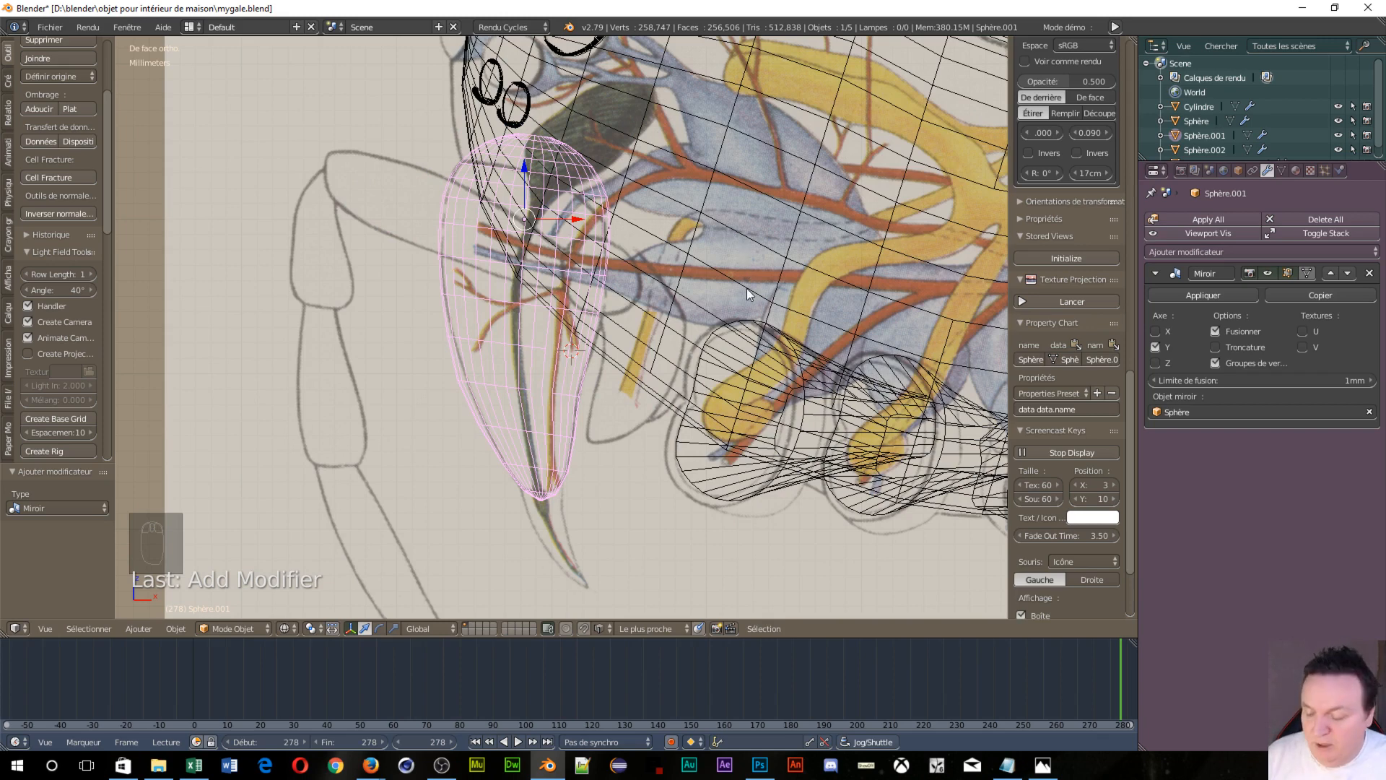
Add a UV sphere at the 3D cursor and scale it down uniformly by 0.143, followed by 0.293
key(shift+a)
mouse_move(748, 292)
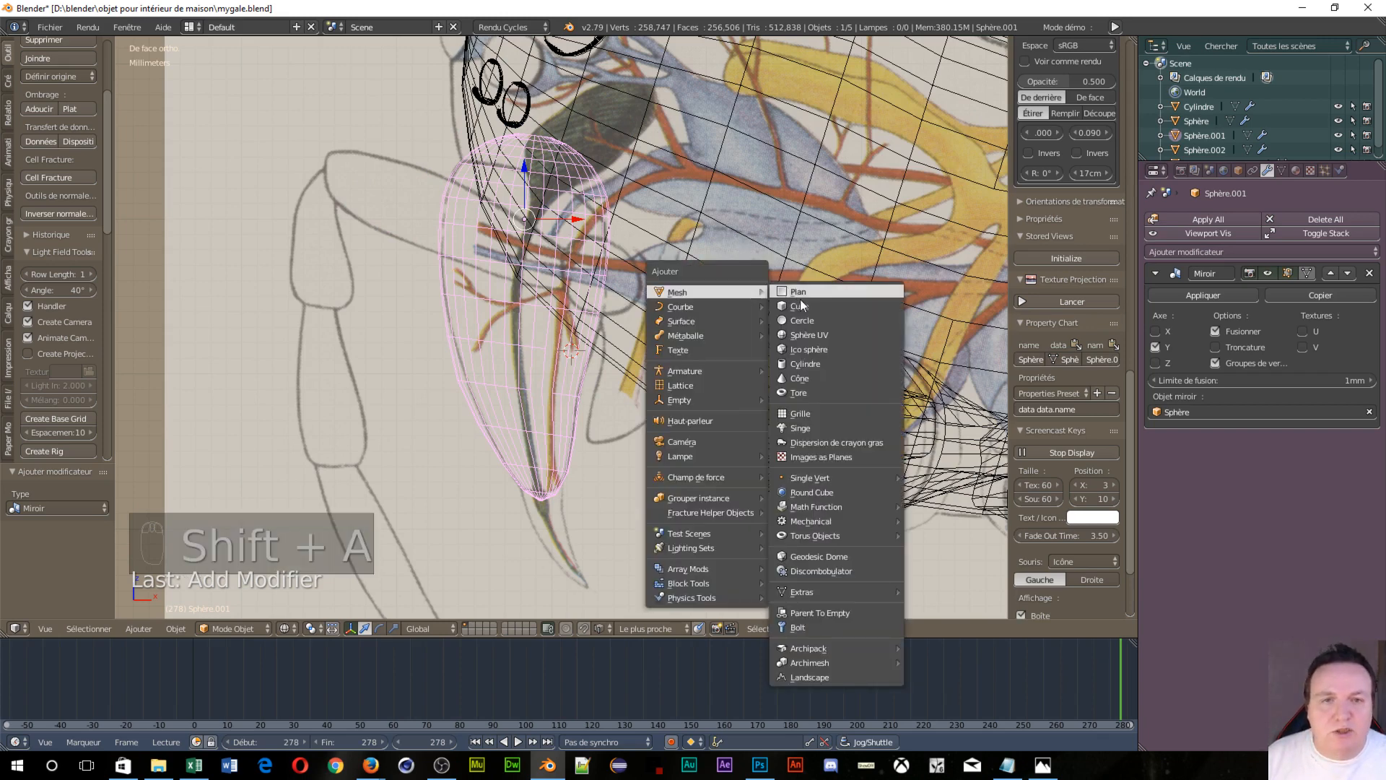
click(798, 334)
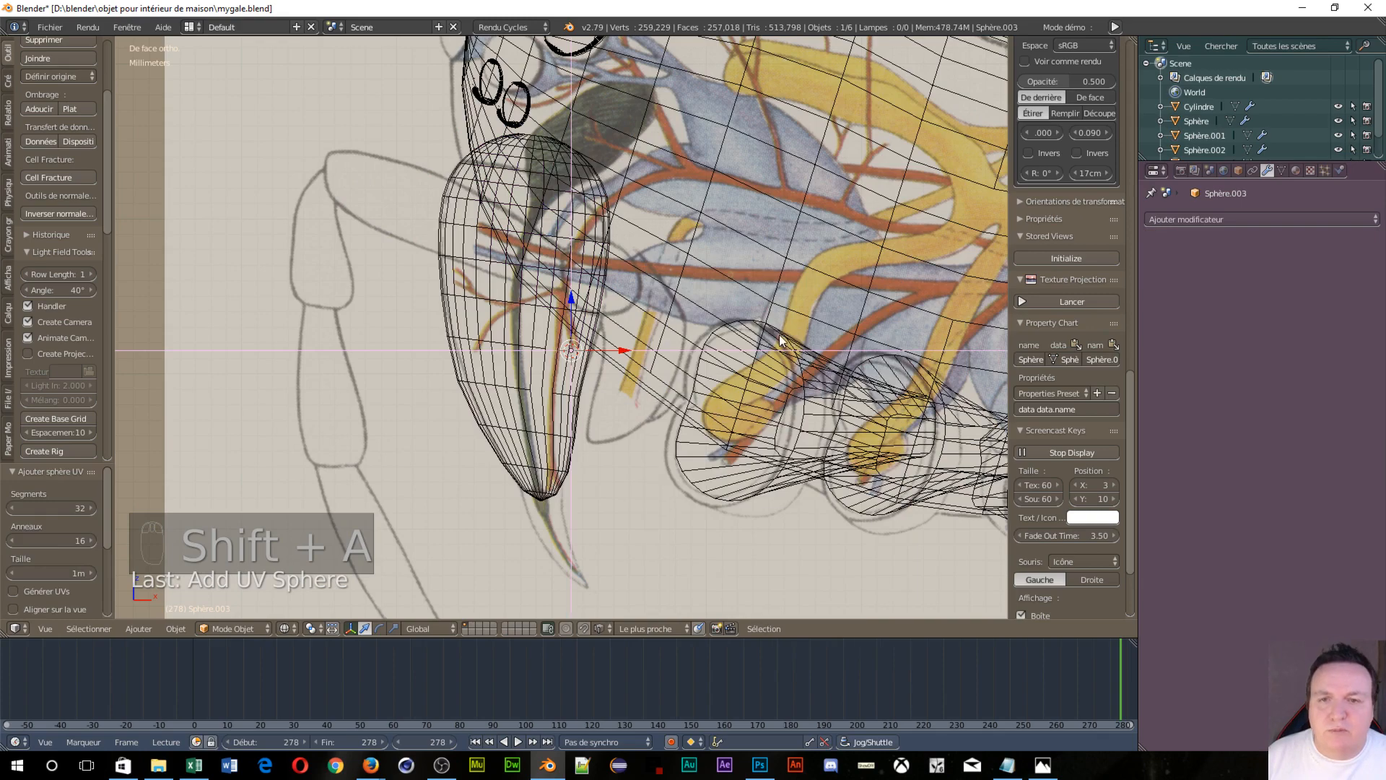
key(s)
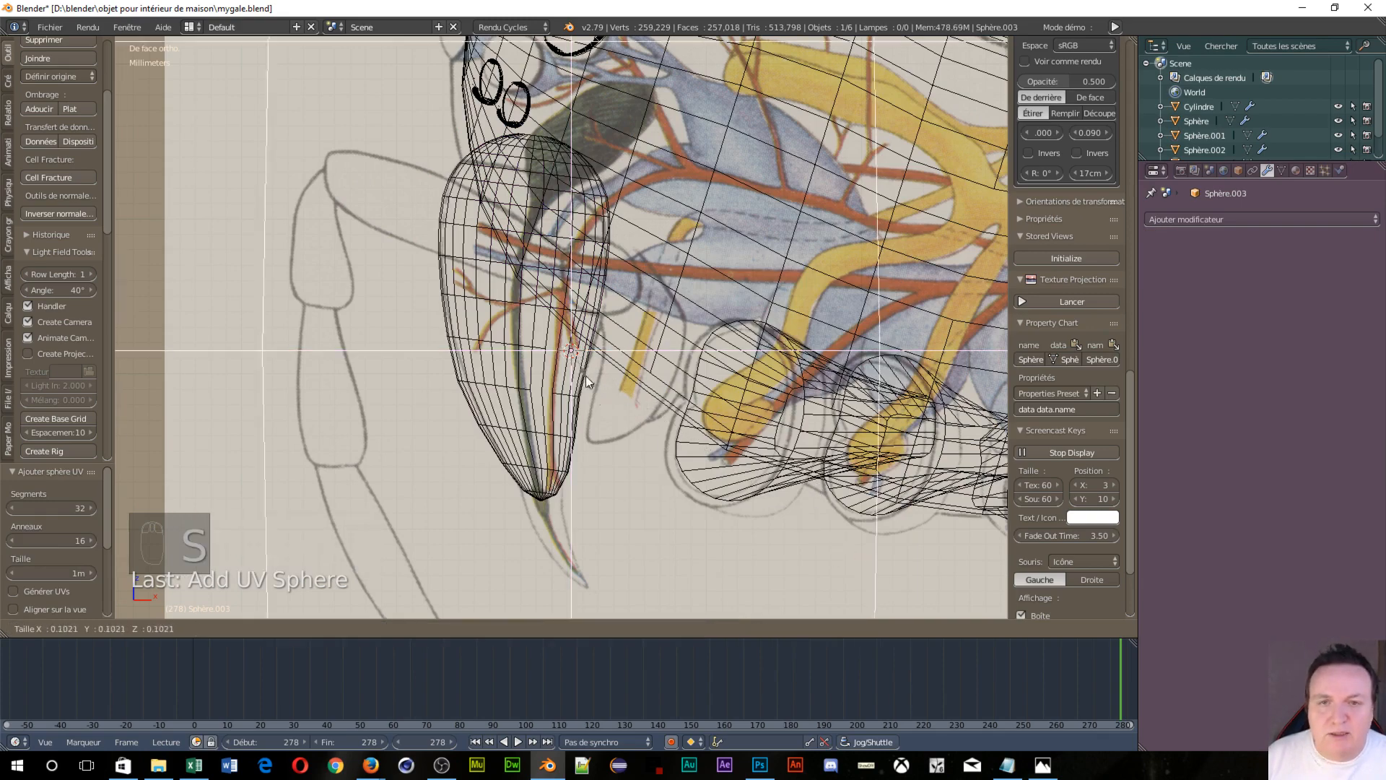
key(s)
click(603, 370)
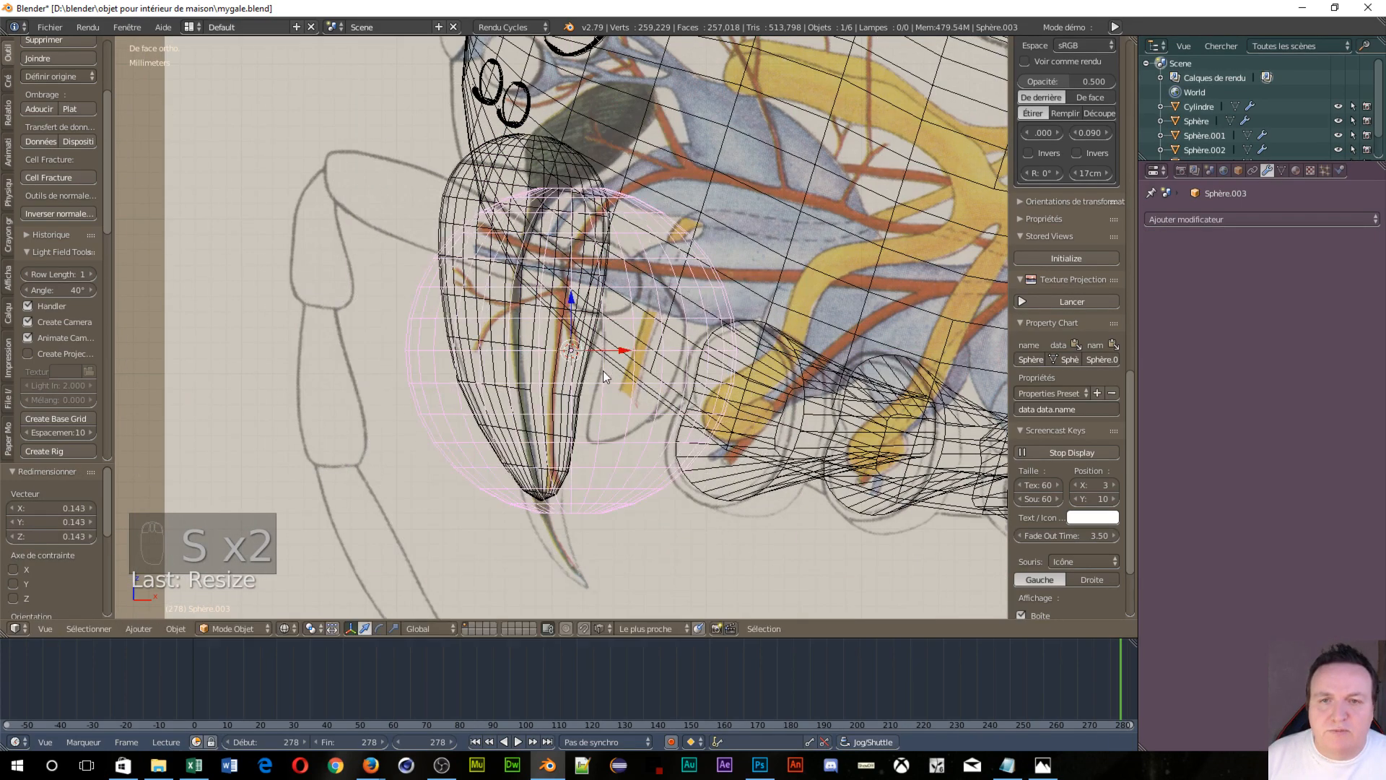
key(s)
click(617, 397)
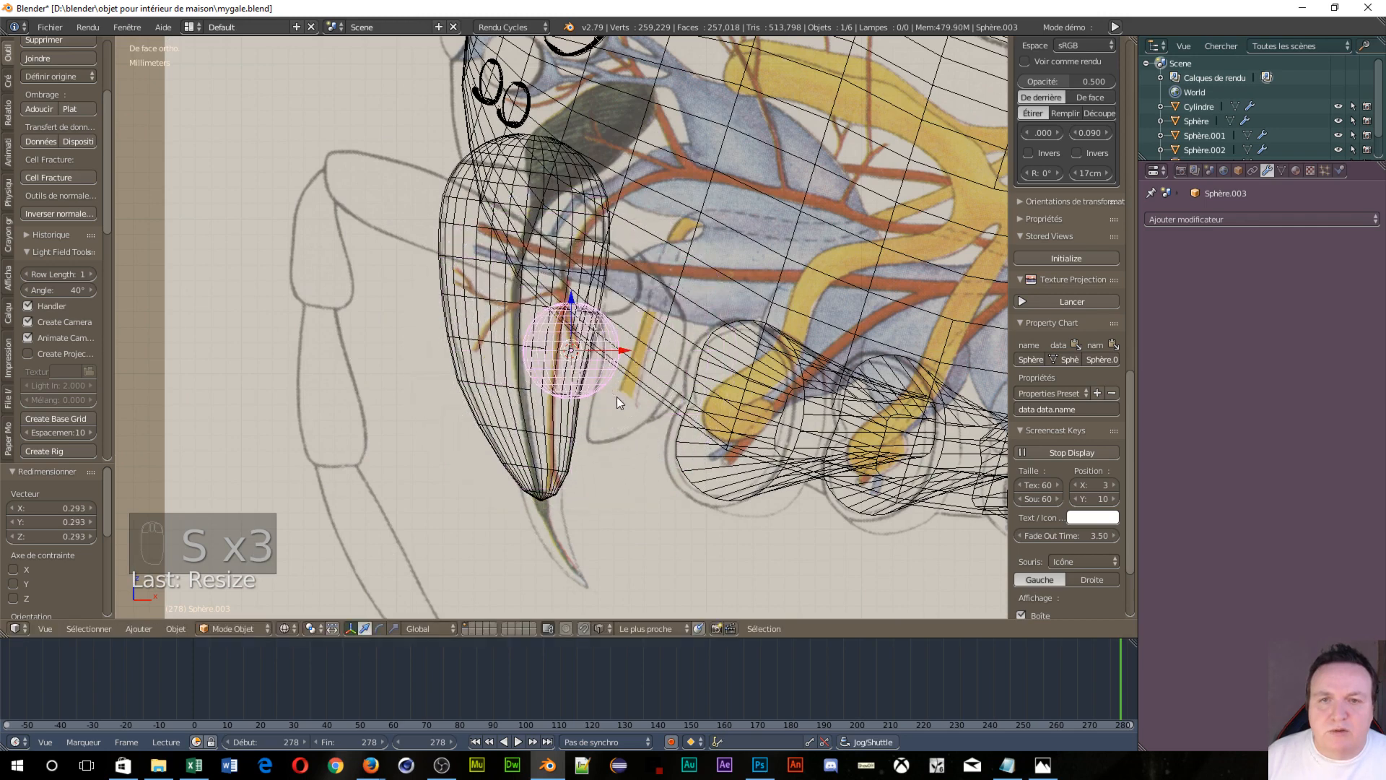
Rotate the small sphere 100° about Y and move it about 1.68 mm in X and 4.94 mm in Z, behind the chelicera
key(r)
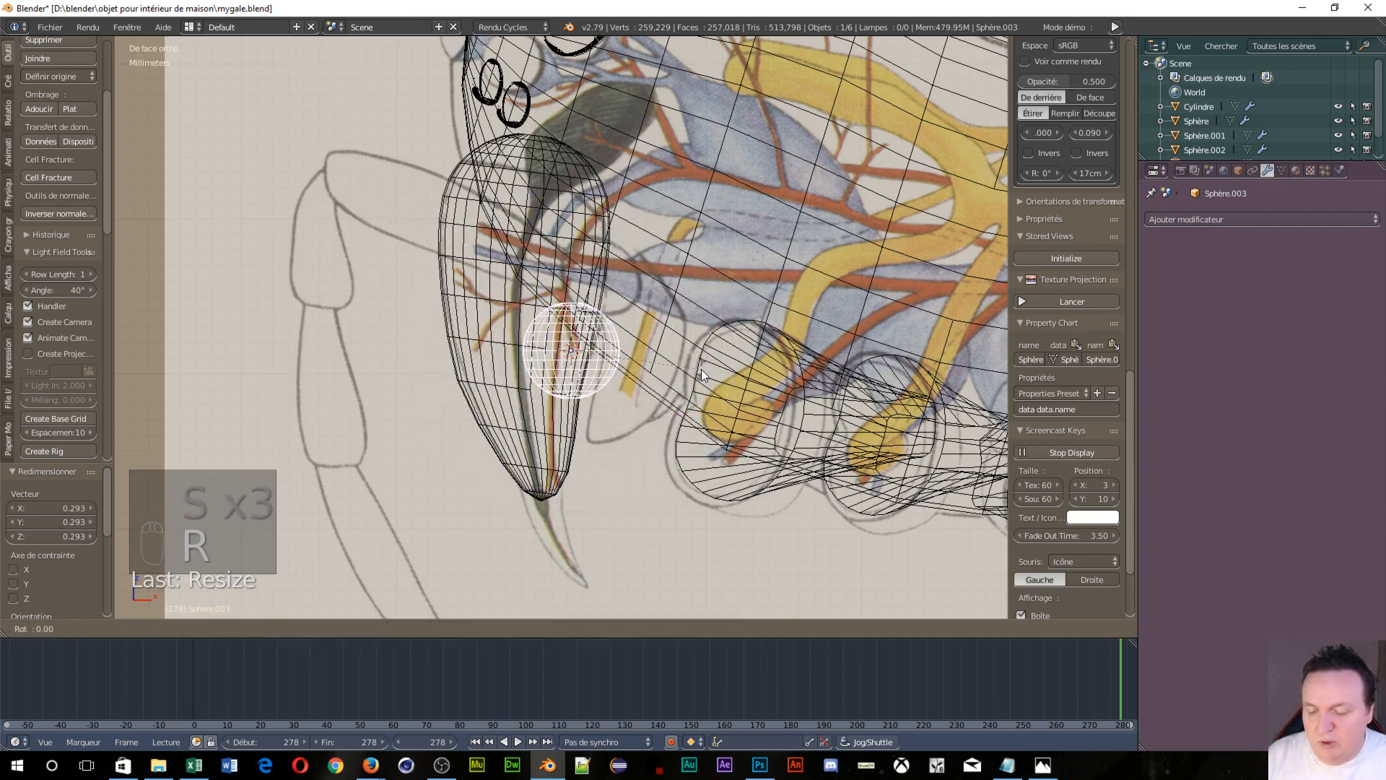
click(542, 497)
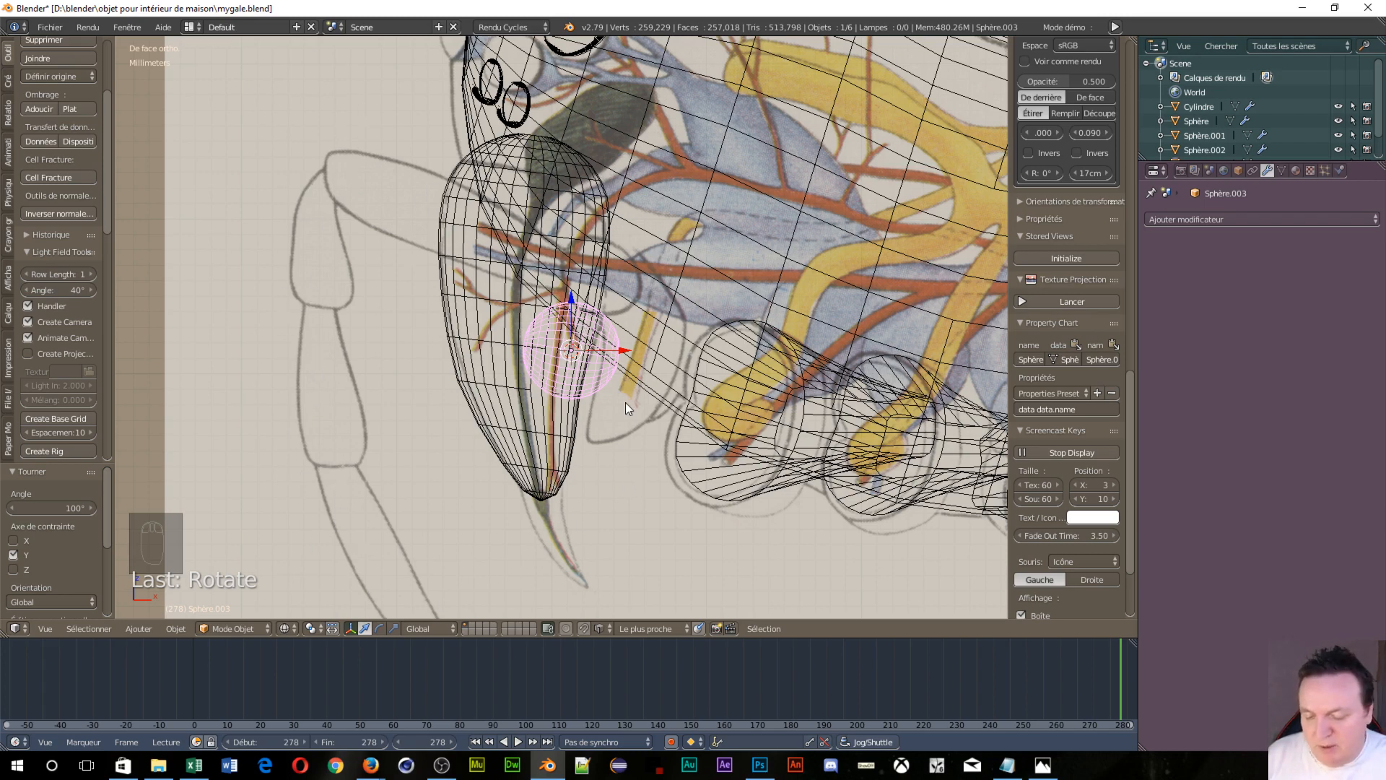
key(g)
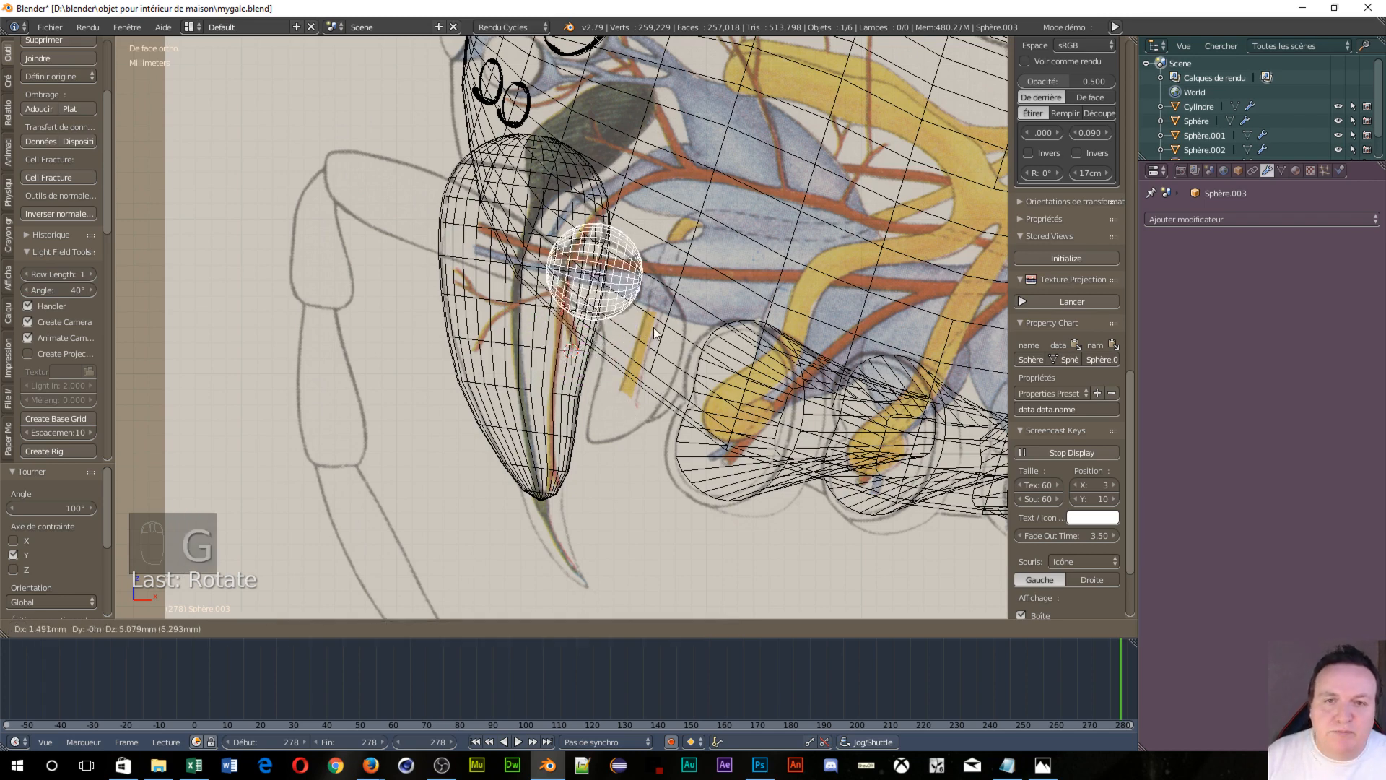
click(656, 329)
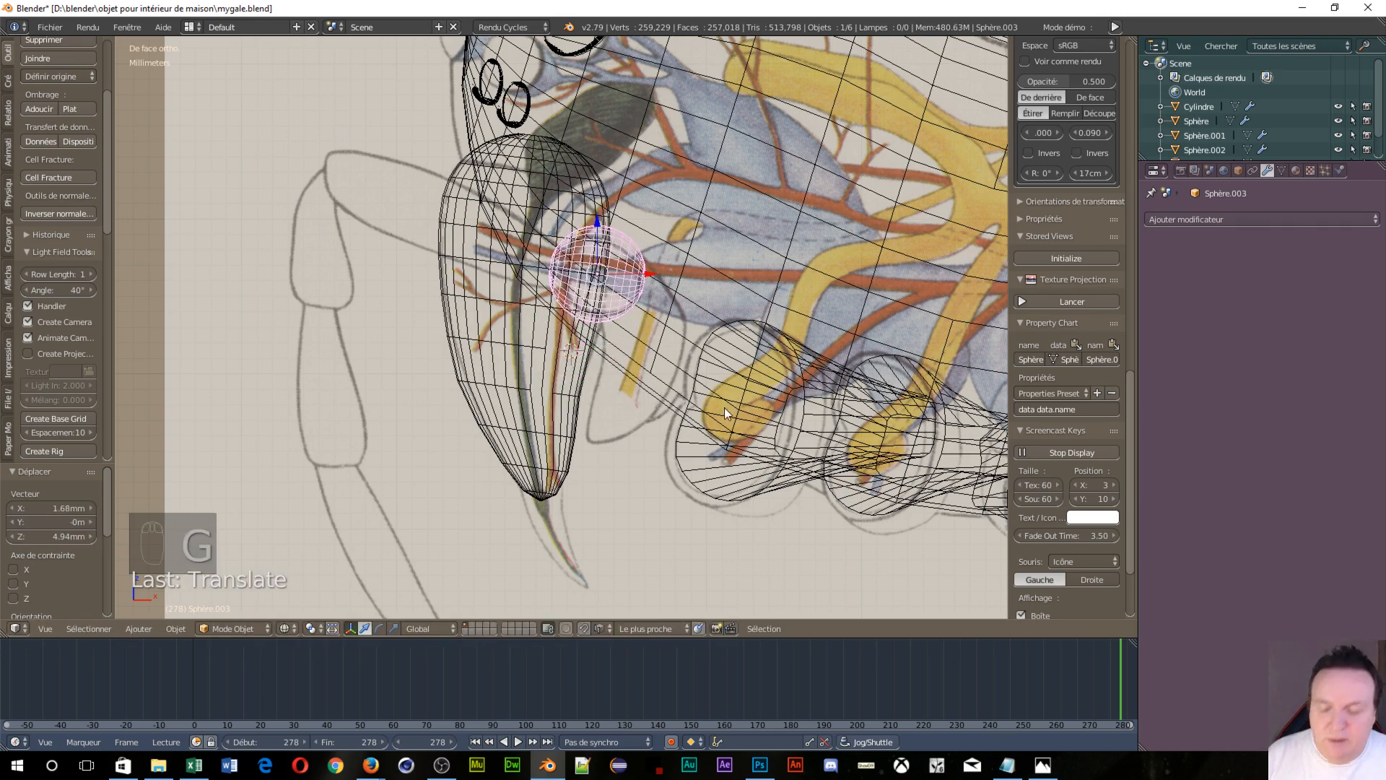
Flatten the small sphere along the Z axis by a factor of about 0.818
key(s)
key(z)
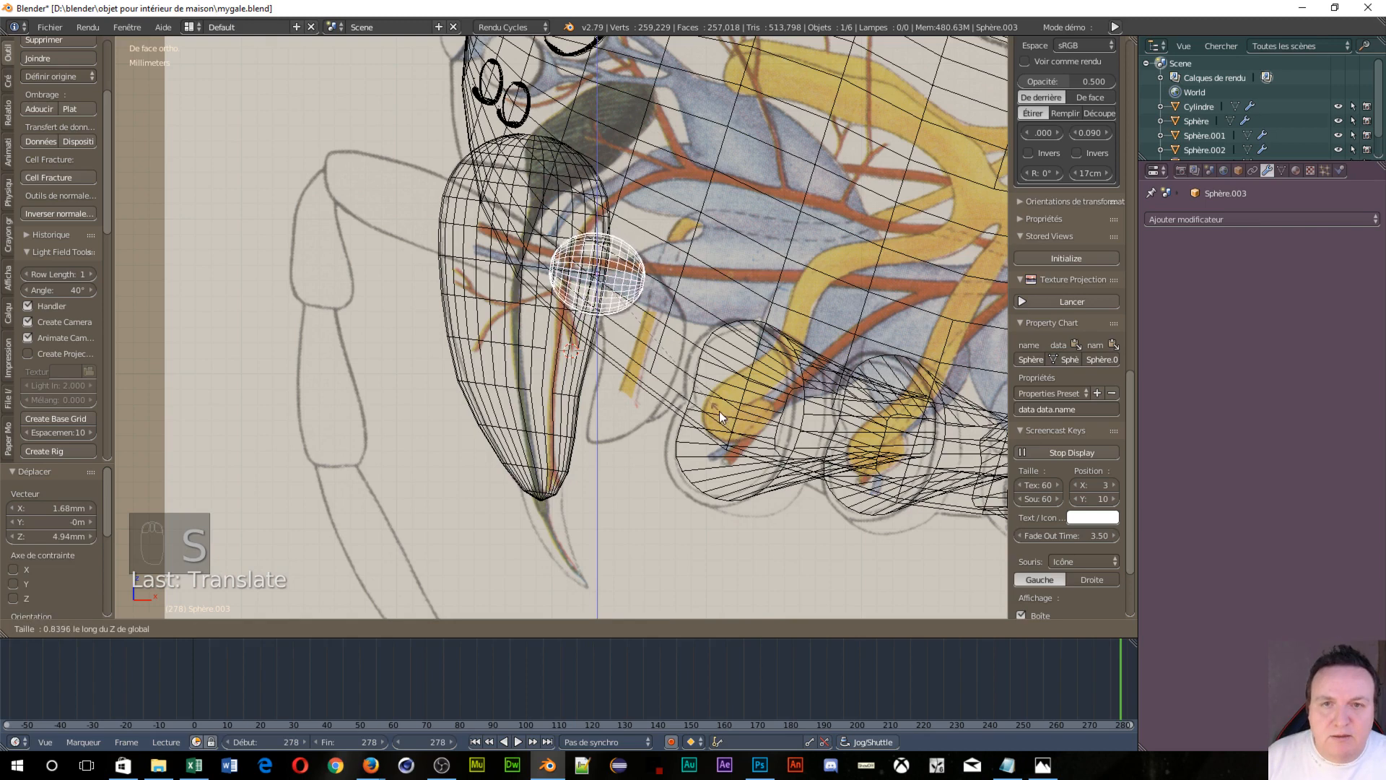
click(718, 406)
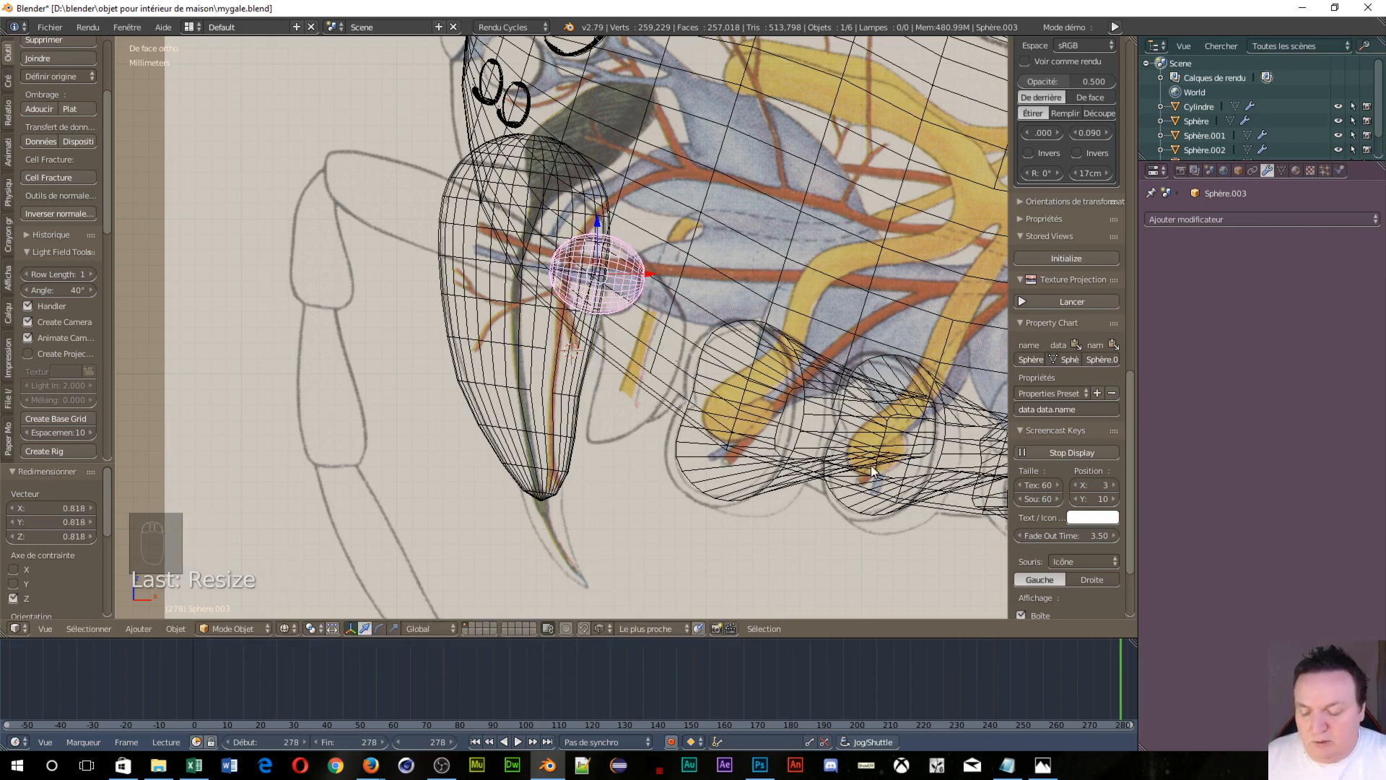
View the spider from its face side and narrow the small sphere along the Y axis by a factor of about 0.488
key(shift+KP_3)
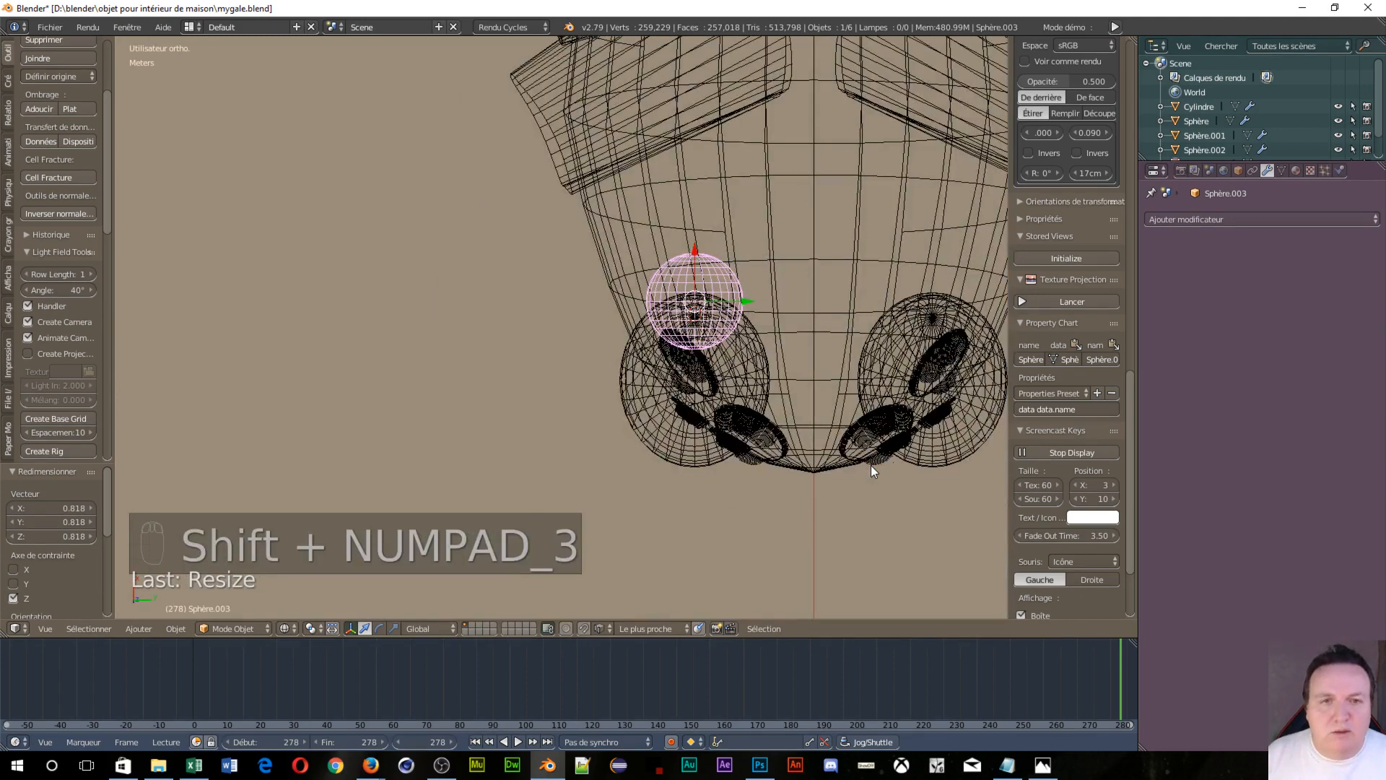
key(shift+KP_3)
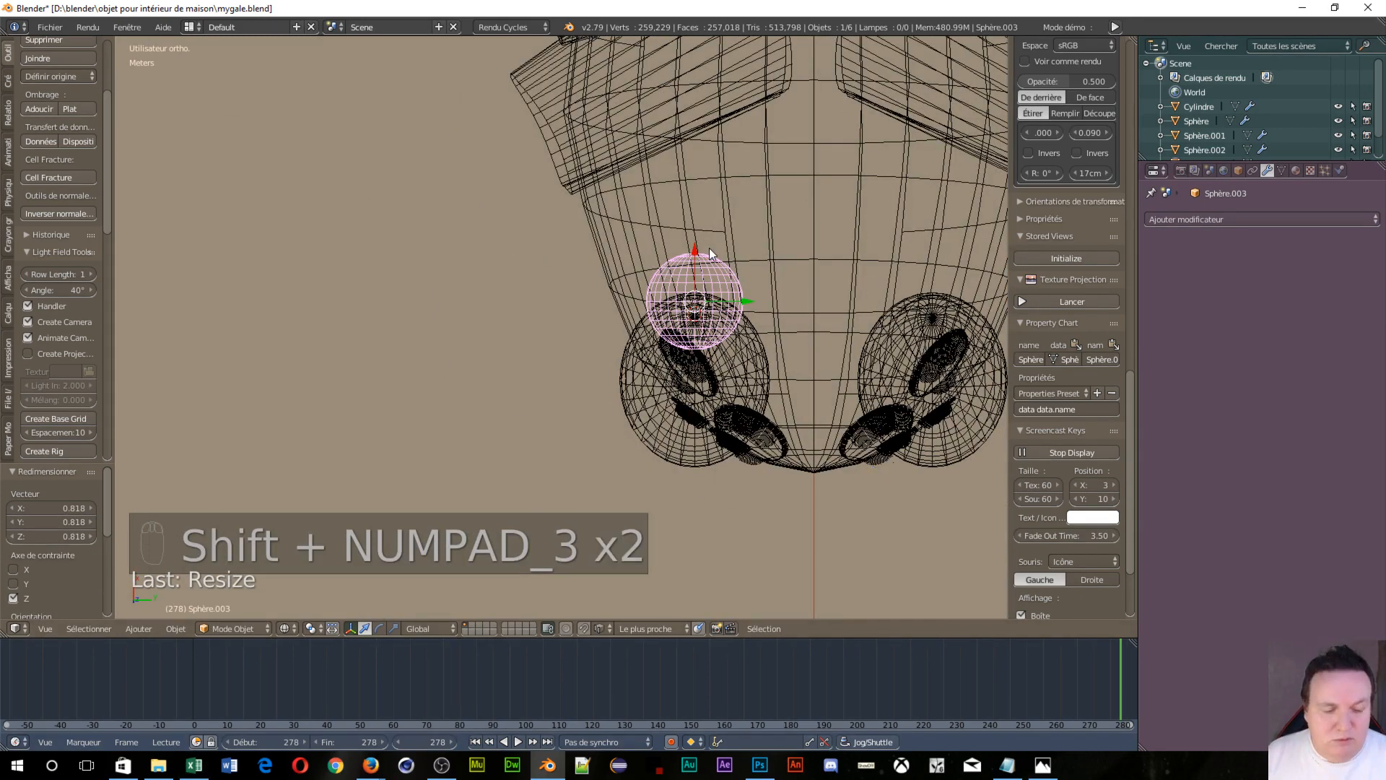
key(shift+KP_3)
scroll(710, 253, down, 4)
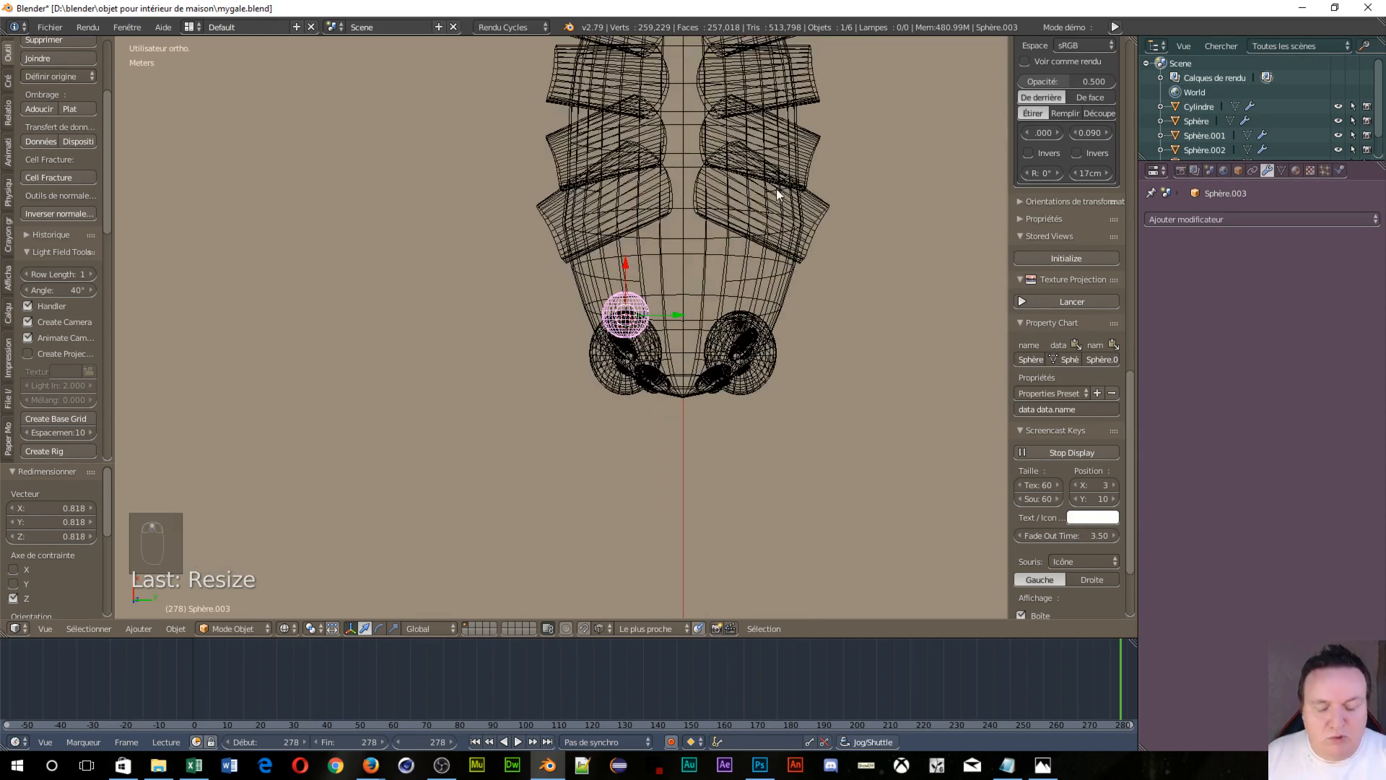
key(ctrl+KP_3)
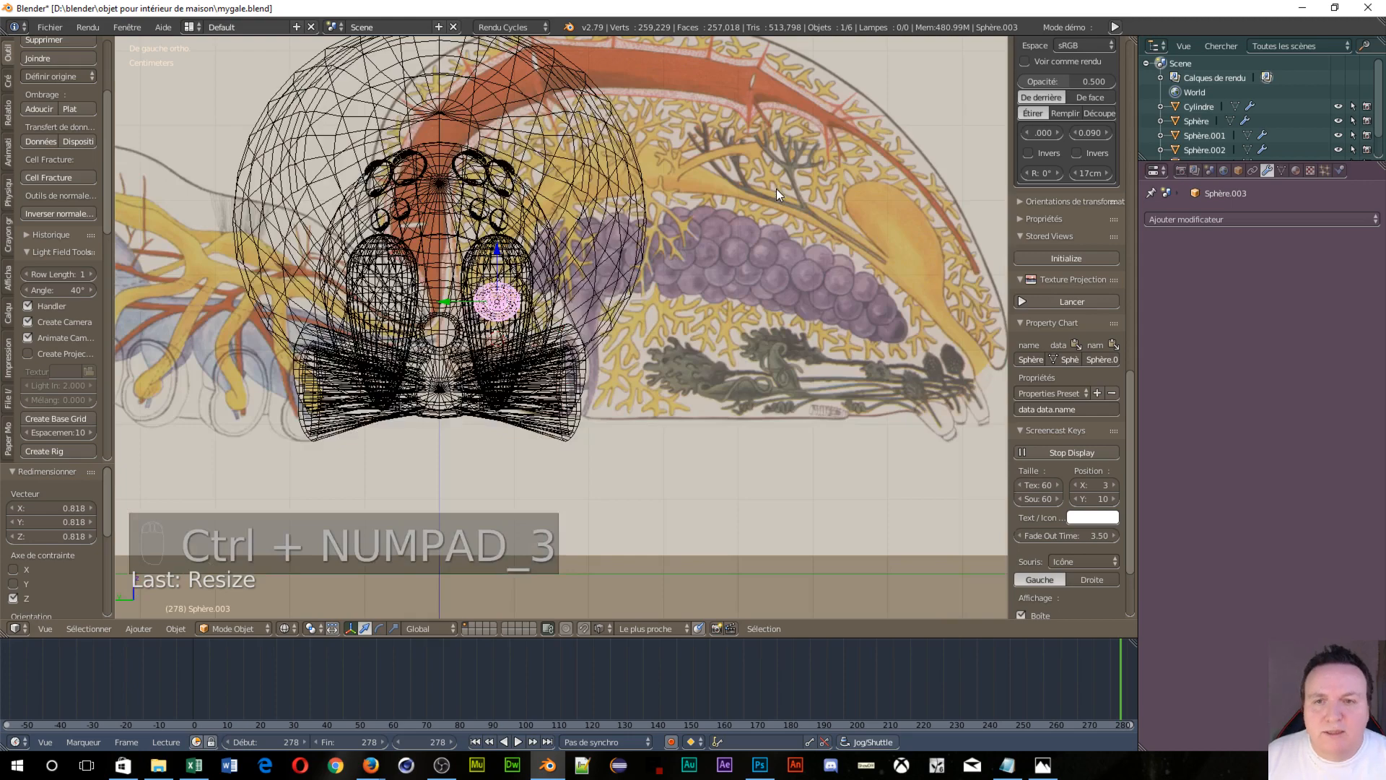
scroll(777, 189, up, 3)
scroll(910, 374, up, 3)
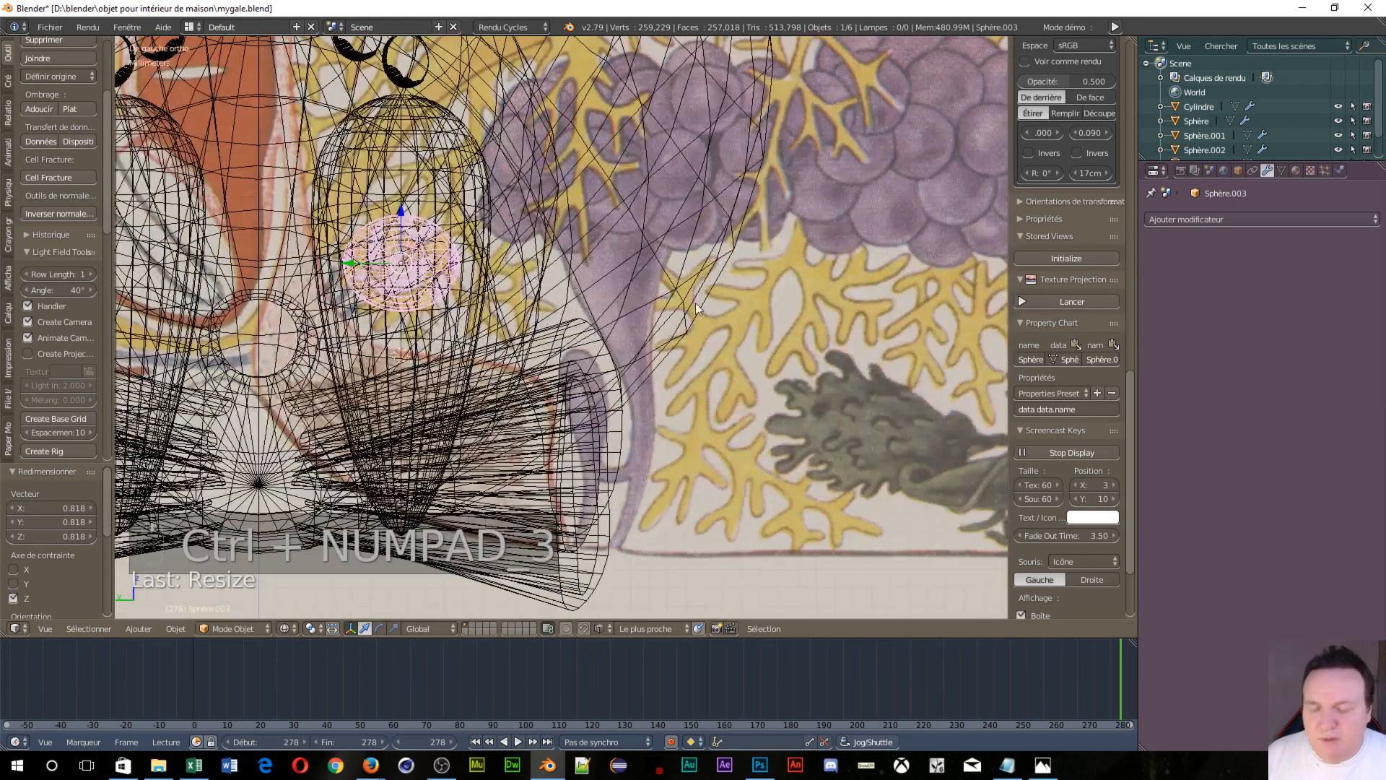
key(s)
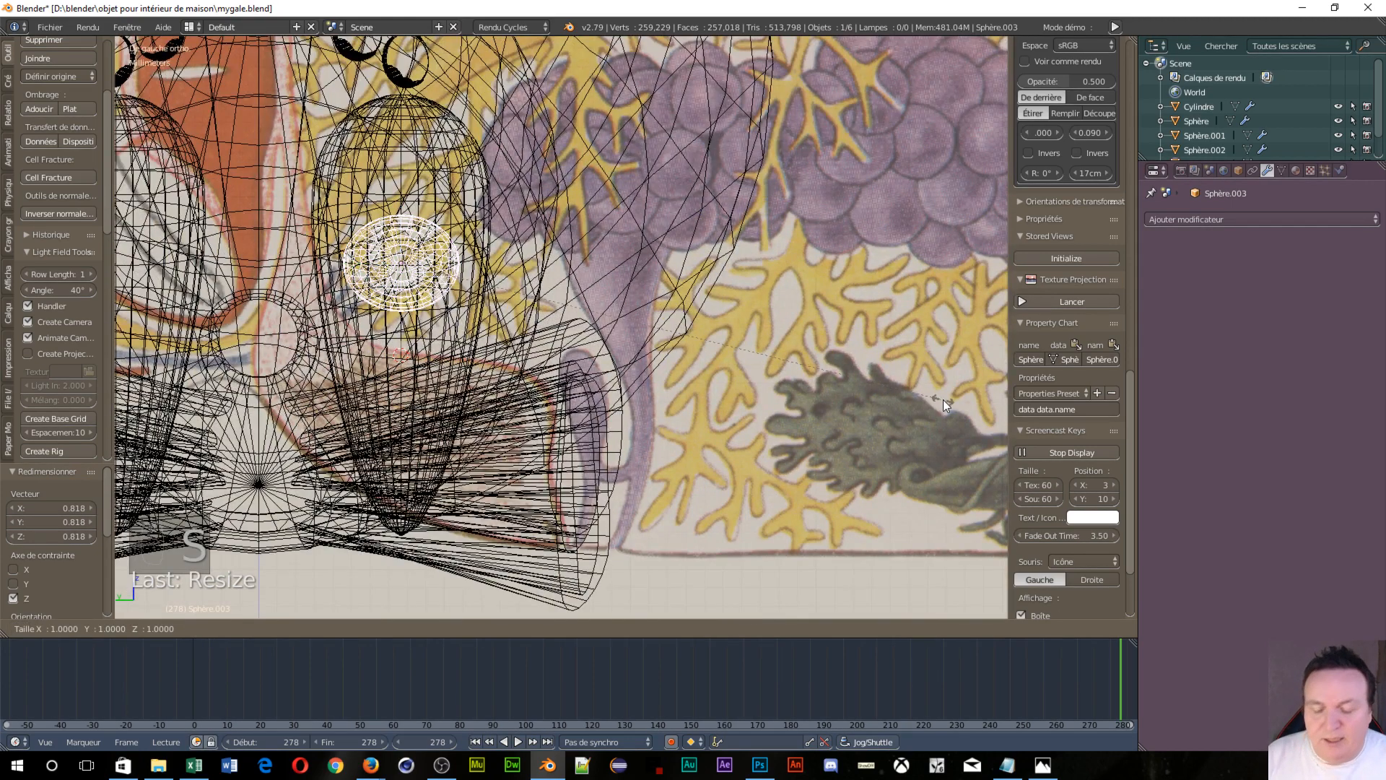
key(y)
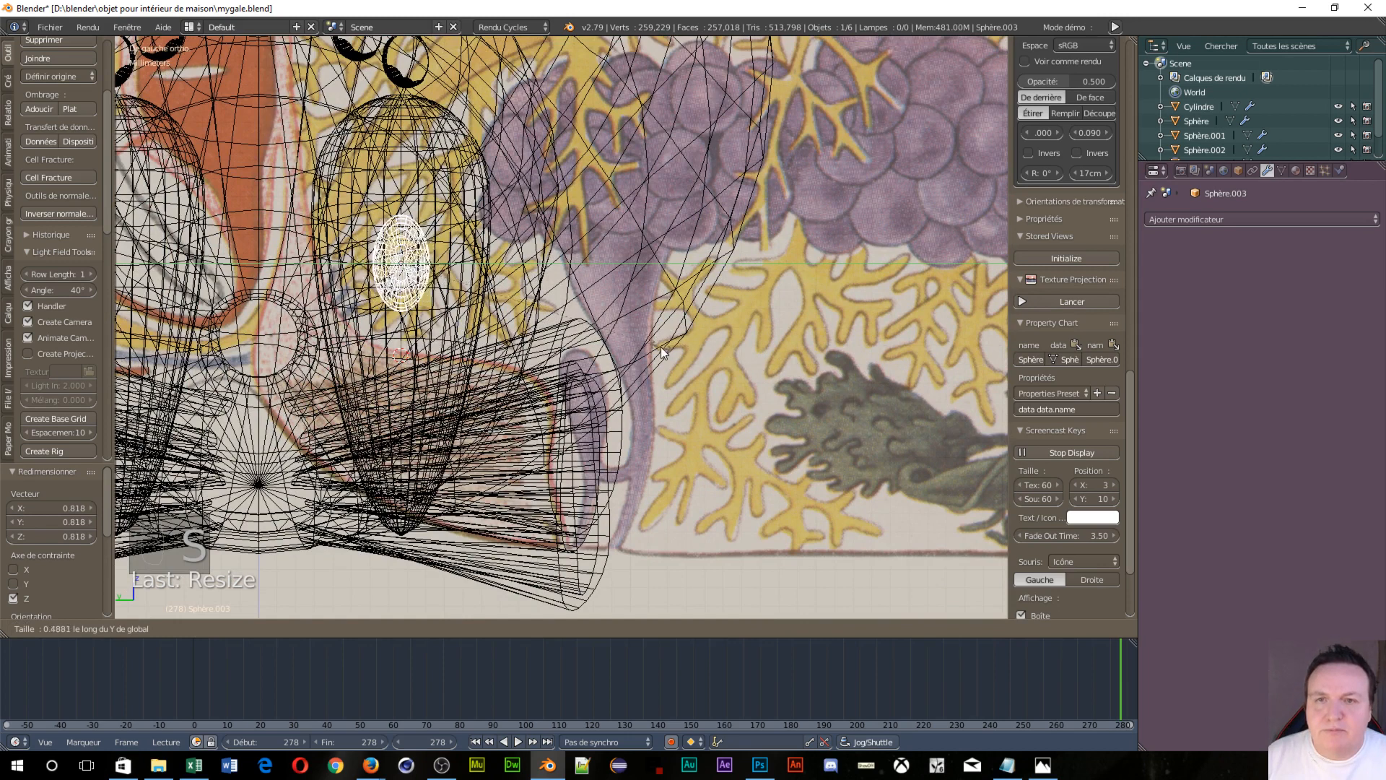
click(661, 347)
Switch the viewport to solid shading and move the flattened sphere about -5.31 mm along Y, outward beside the chelicera
click(215, 630)
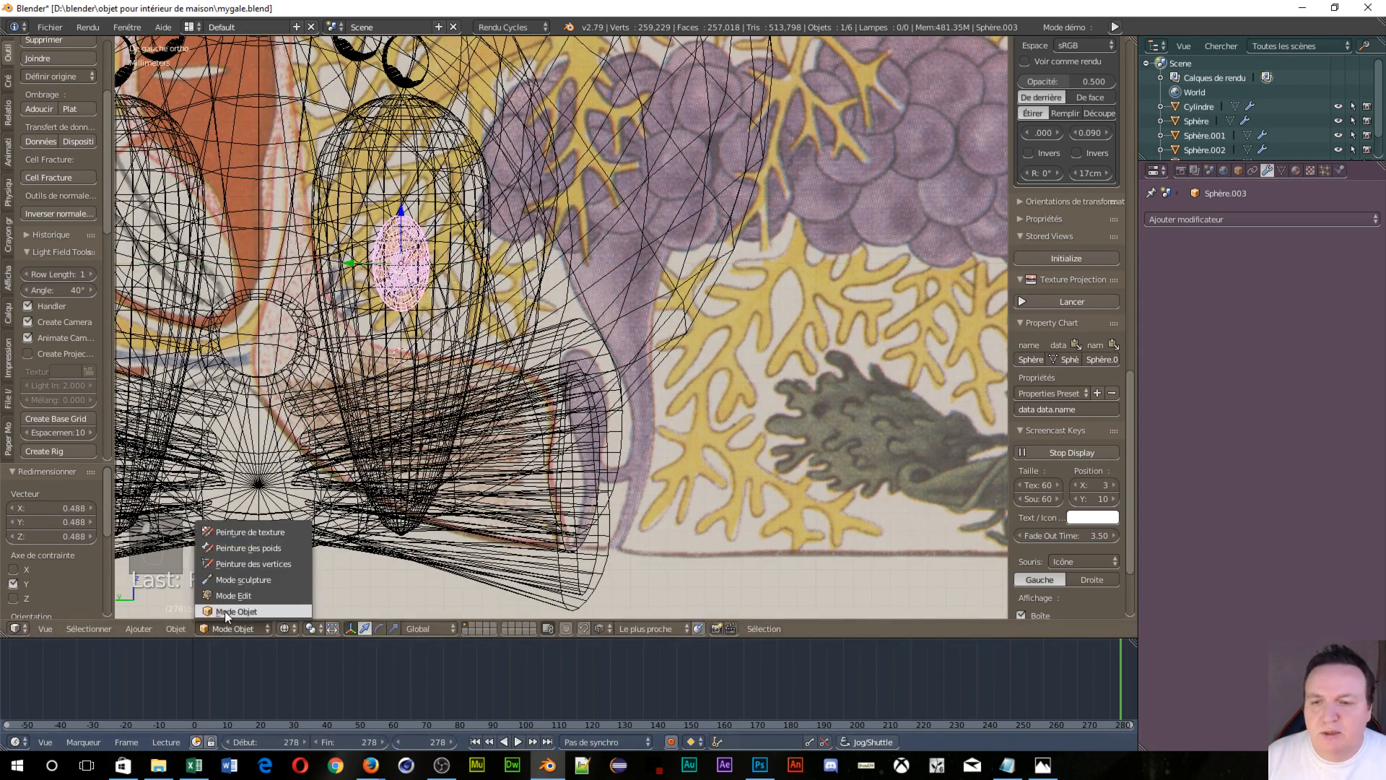
click(288, 629)
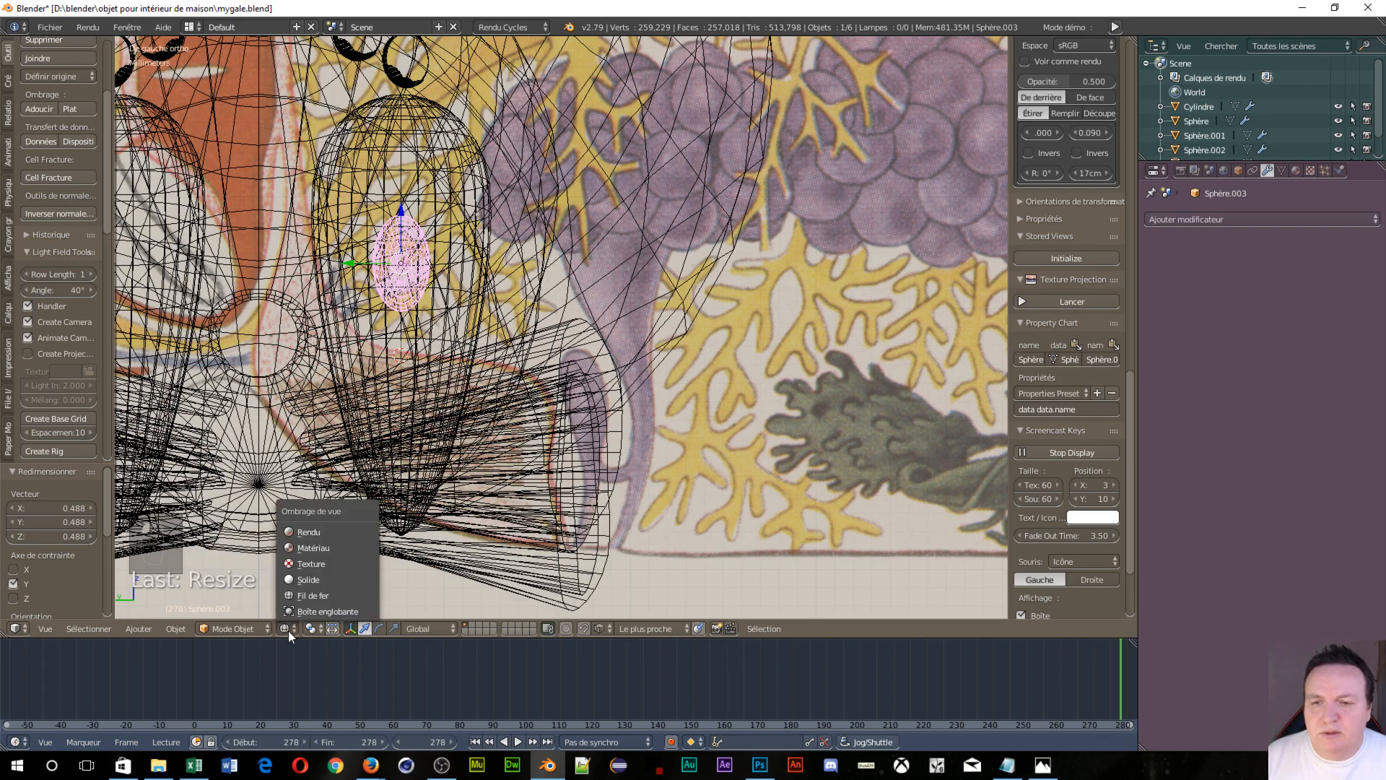
click(323, 580)
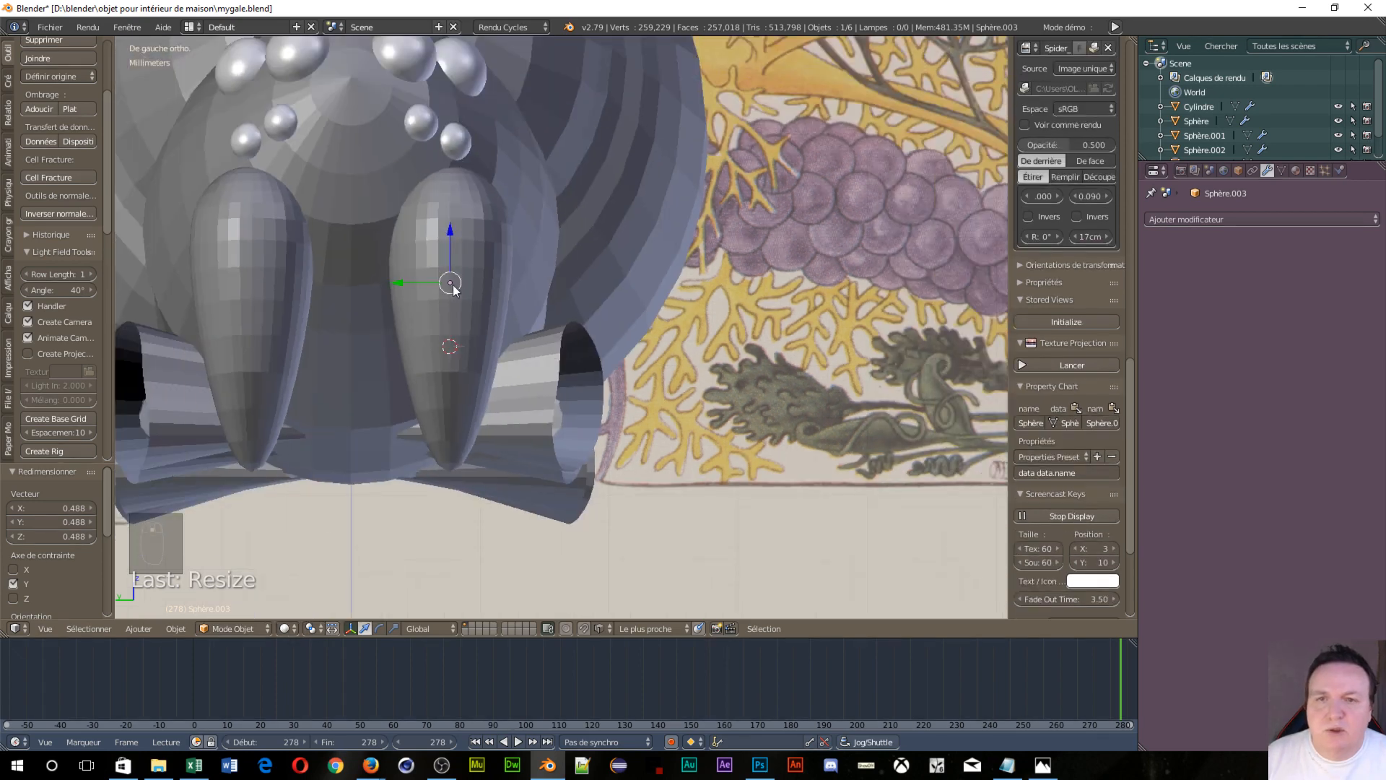
drag(395, 278, 454, 309)
Rotate the flattened sphere about 11° around the global Z axis to follow the side of the head
middle_drag(453, 309, 522, 423)
key(r)
key(z)
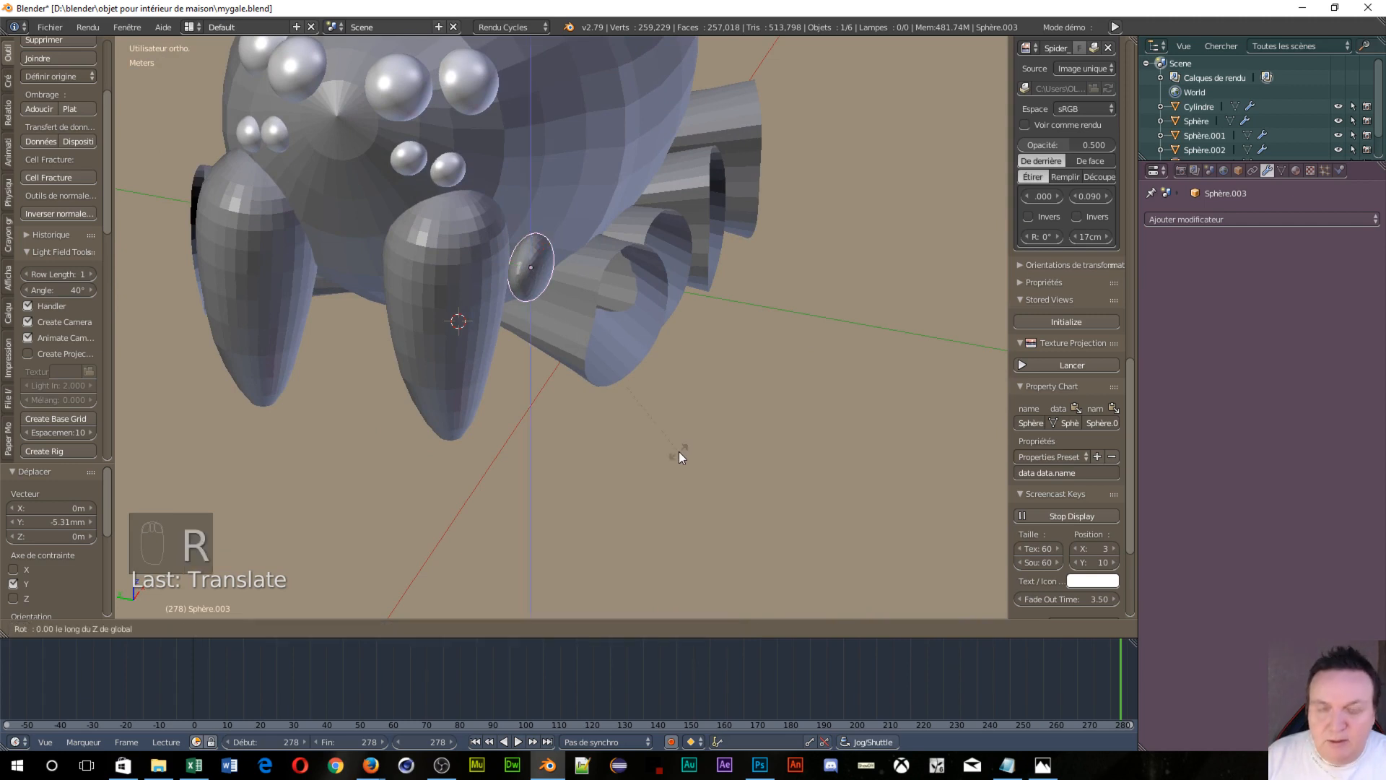
click(732, 439)
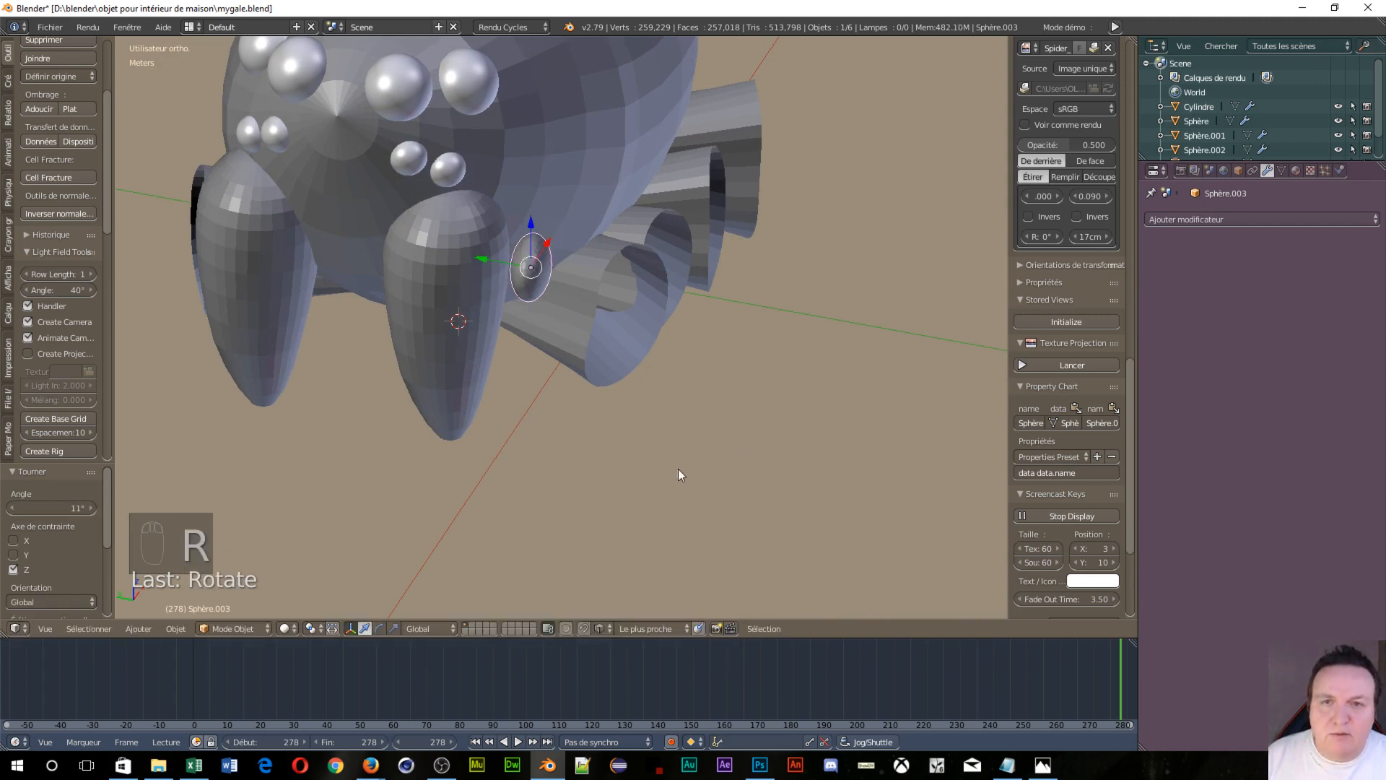
Move the flattened sphere about 2.57 mm along X, behind the chelicera, and check its placement from the side
middle_drag(678, 470, 654, 298)
drag(635, 275, 683, 265)
middle_drag(674, 322, 846, 286)
middle_drag(833, 286, 678, 283)
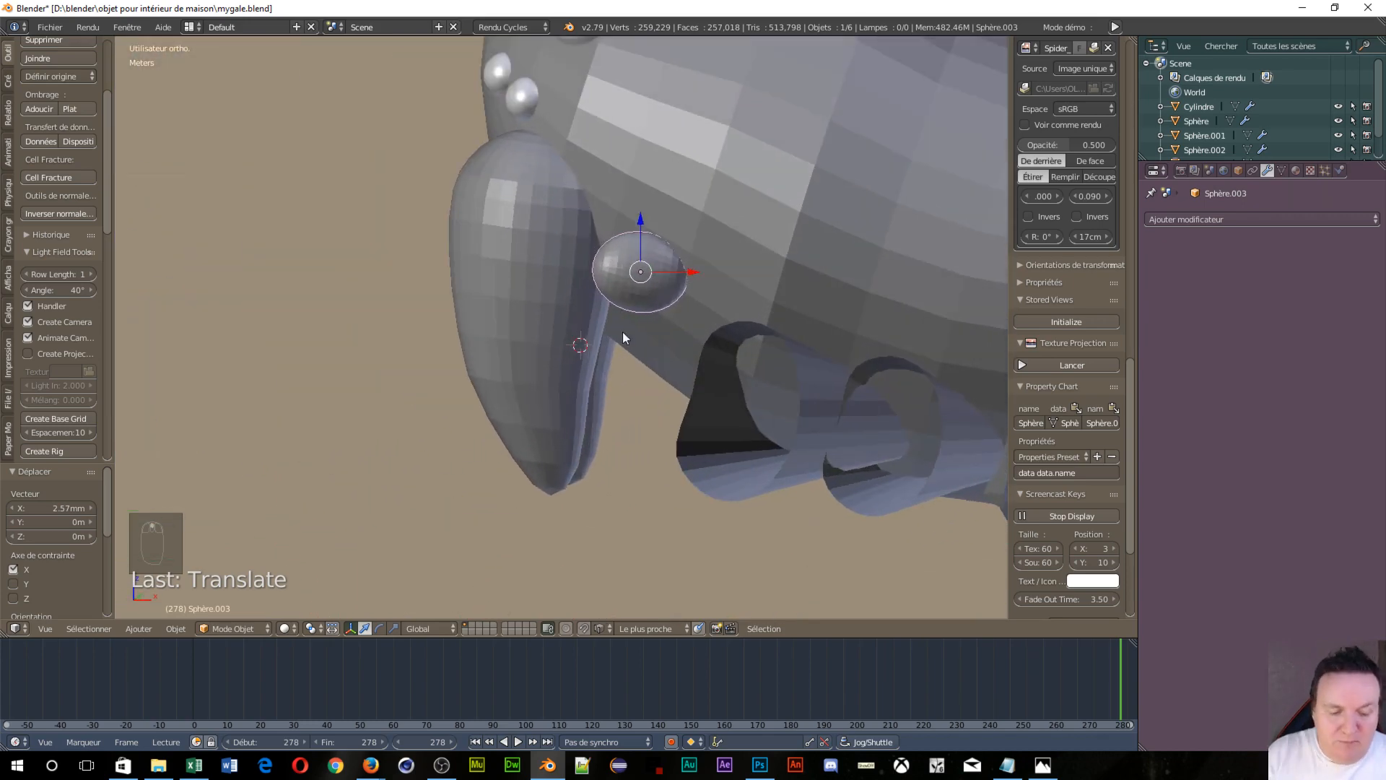
View the flattened sphere from the side in wireframe and move it about -2.52 mm along X, following the anatomy reference
key(KP_1)
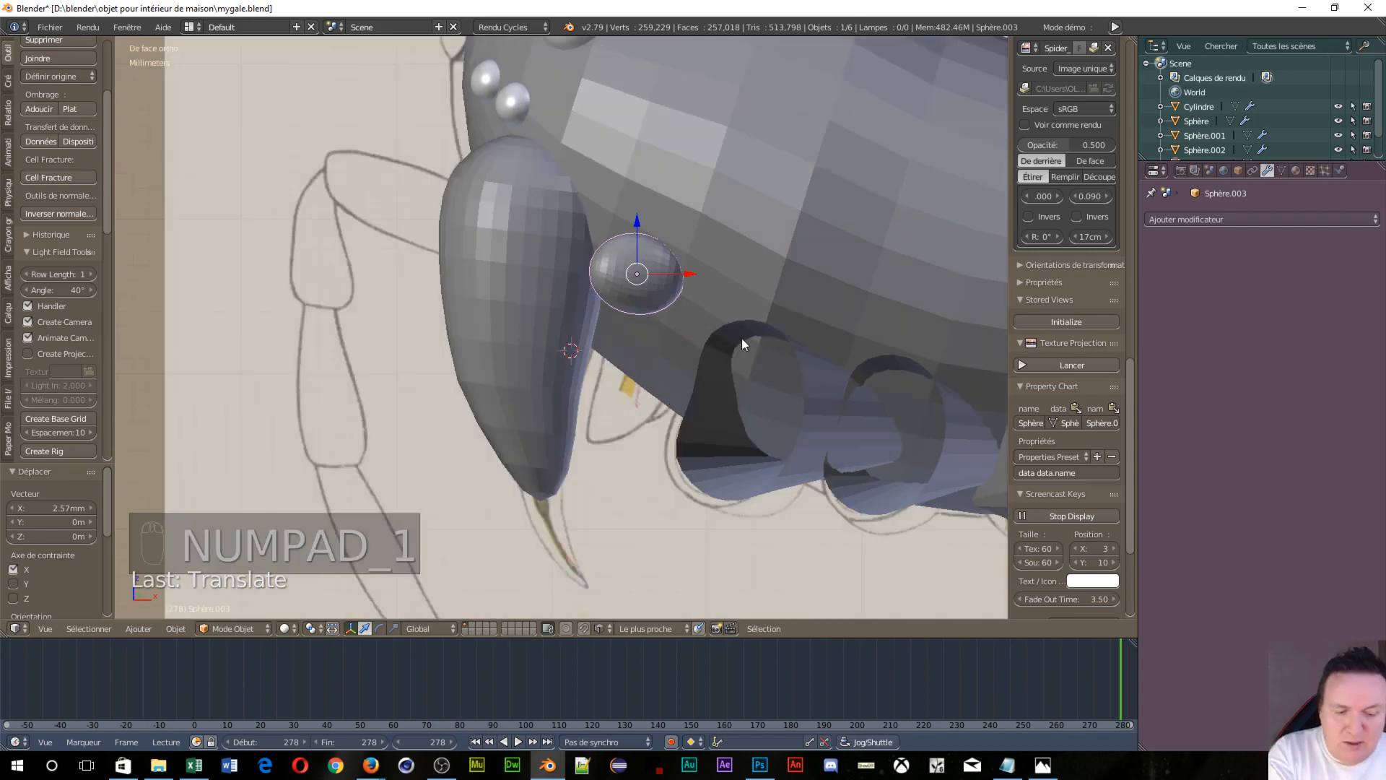
key(z)
click(810, 320)
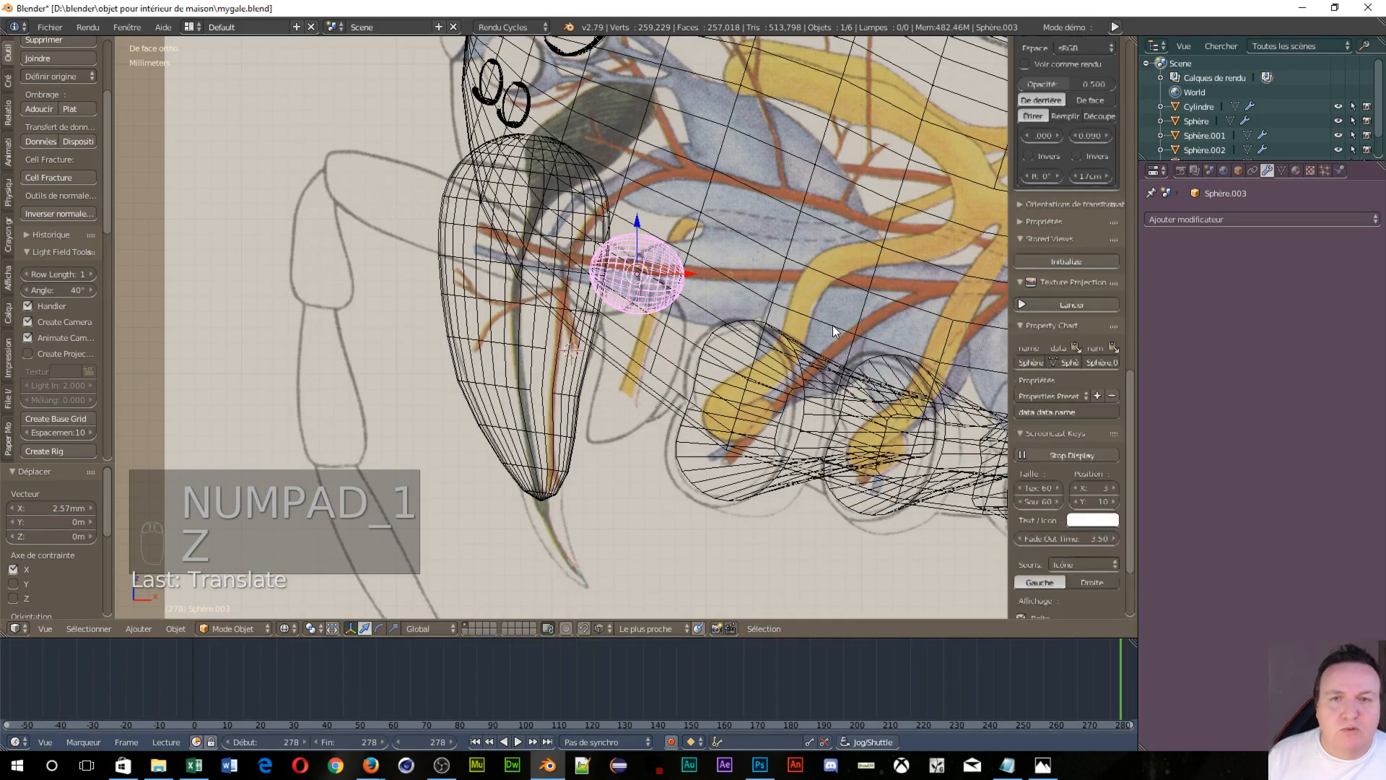
drag(686, 275, 647, 282)
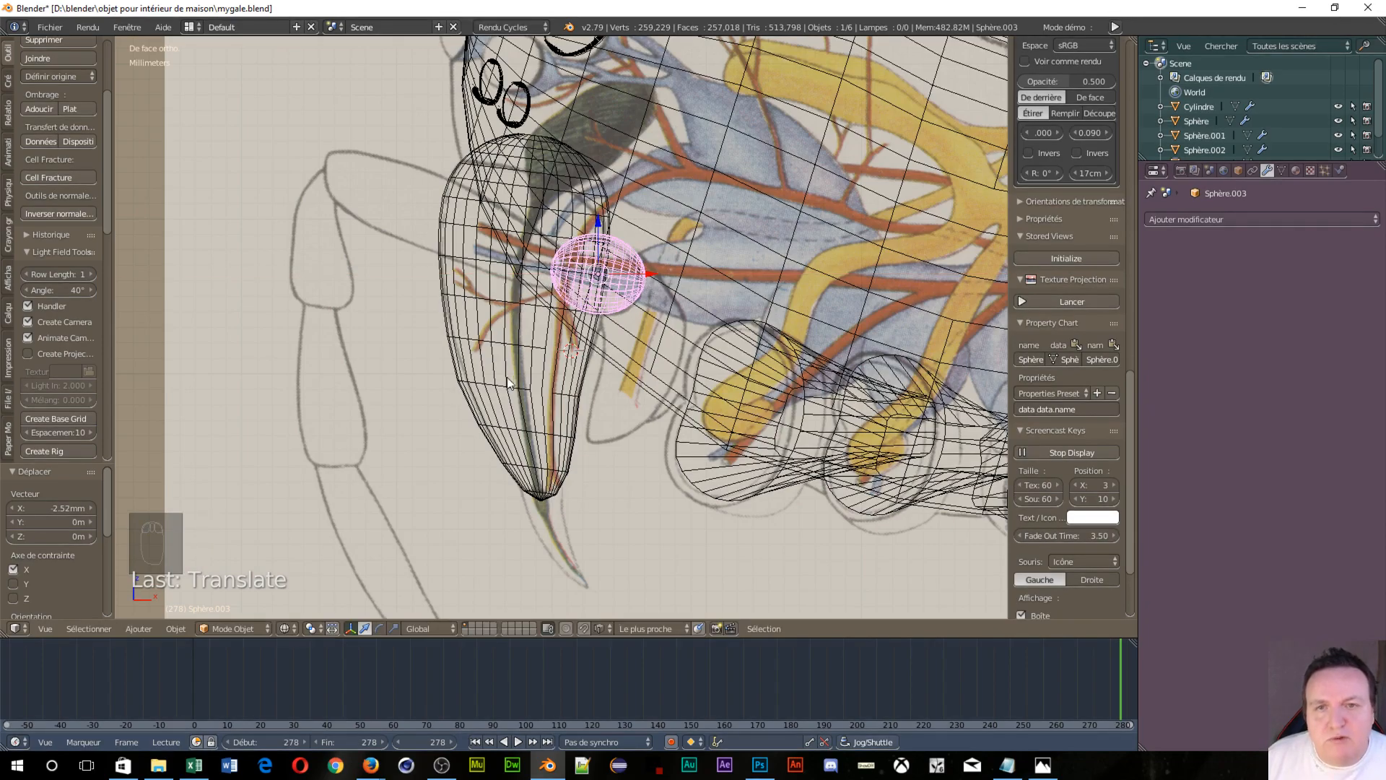
Select the mirrored chelicerae and narrow them along the Y axis by a factor of about 0.775
middle_drag(511, 384, 538, 374)
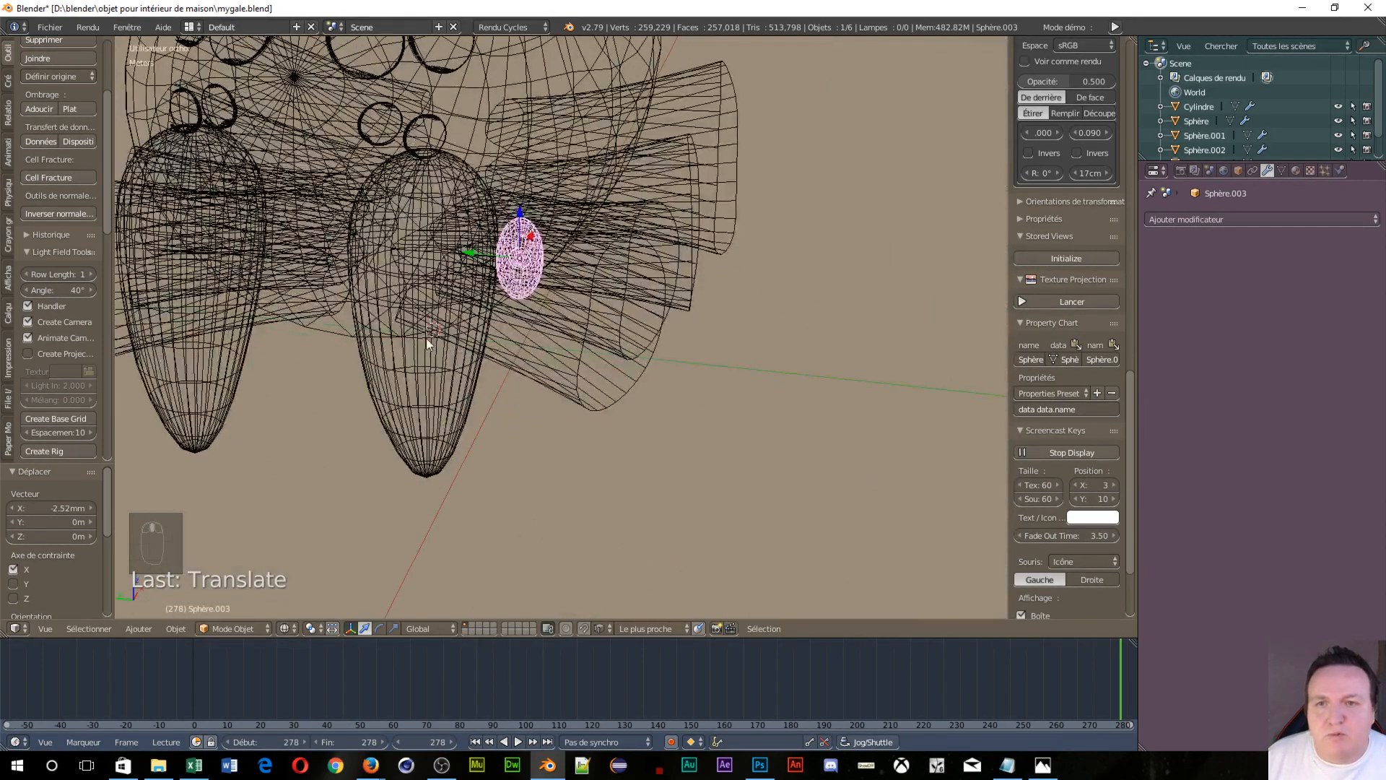
right_click(426, 339)
scroll(604, 324, down, 2)
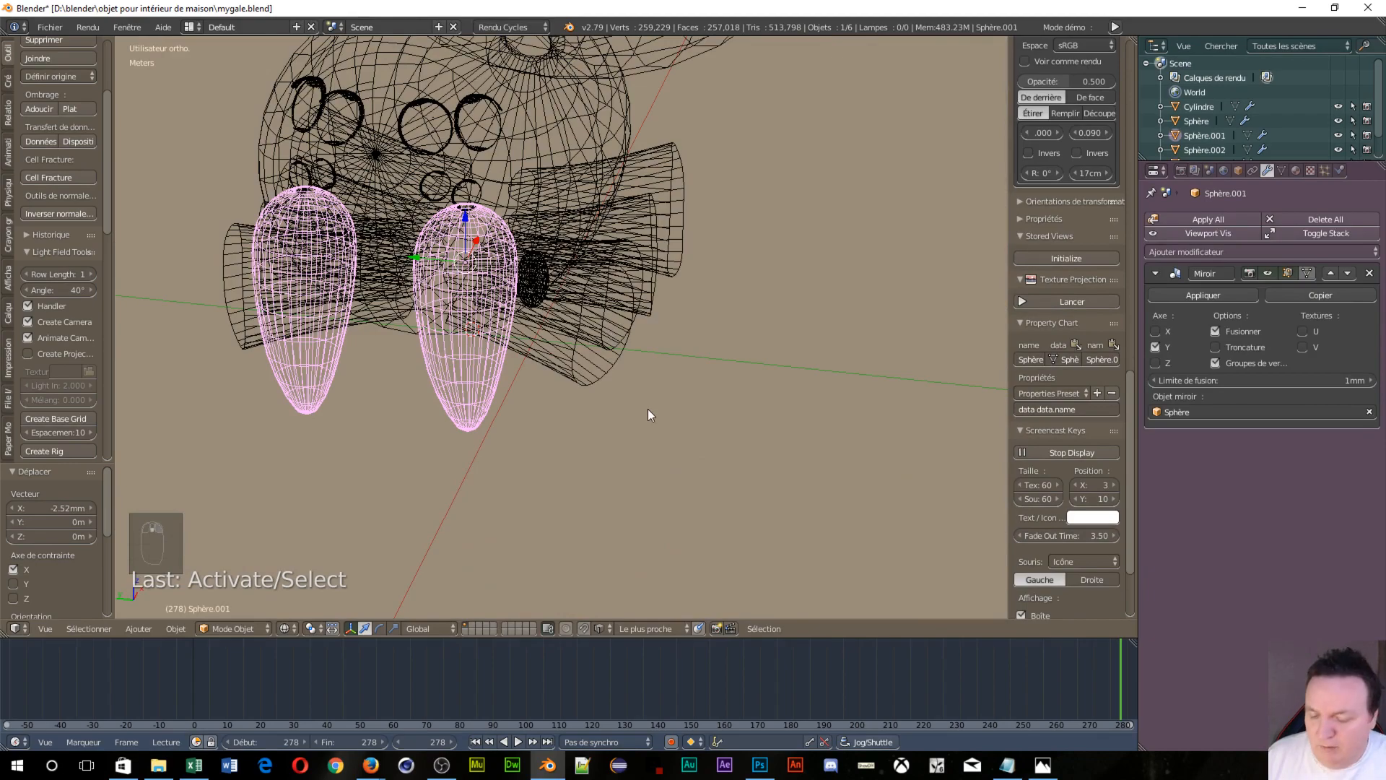
key(s)
key(y)
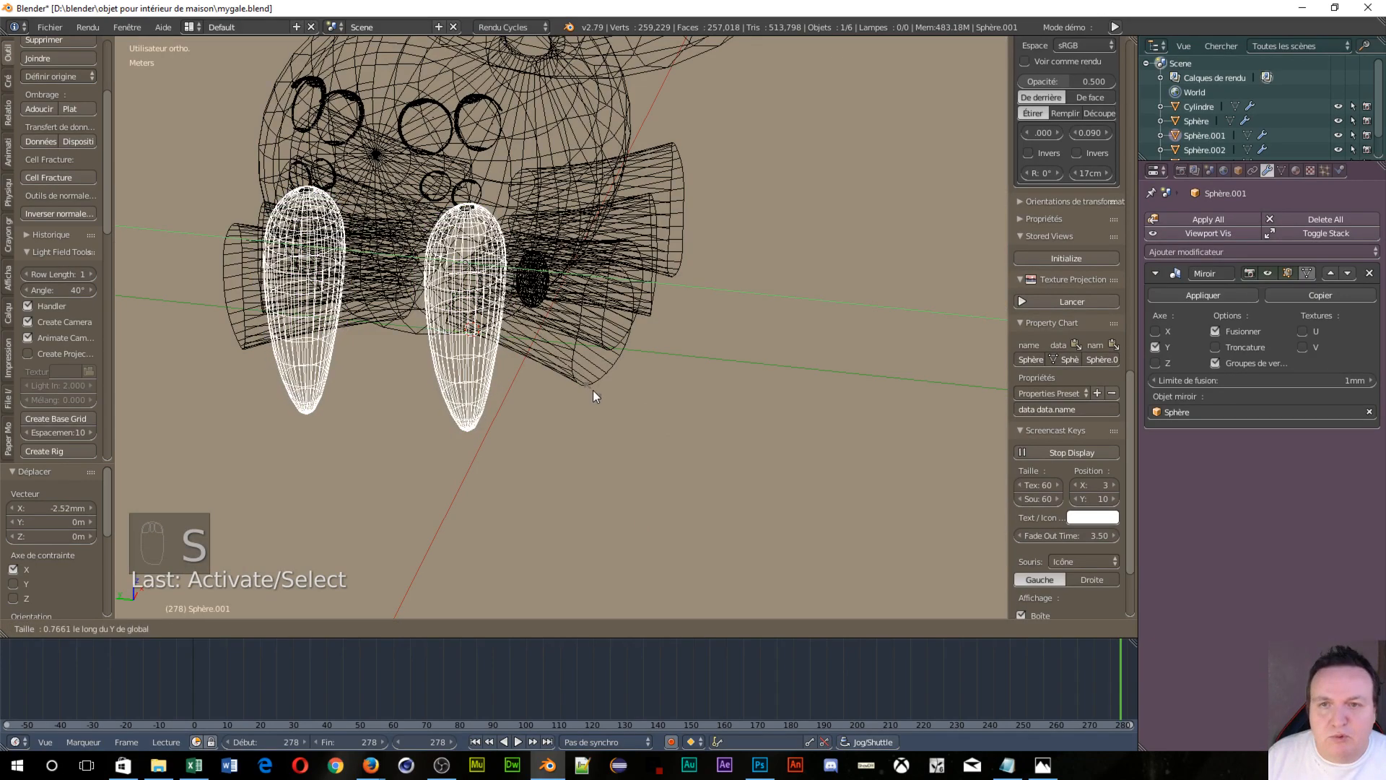
click(596, 390)
Edit the chelicera mesh from the face side, moving one inner-edge vertex about -2.14 mm along Y with smooth proportional falloff to curve it
middle_drag(596, 389, 530, 321)
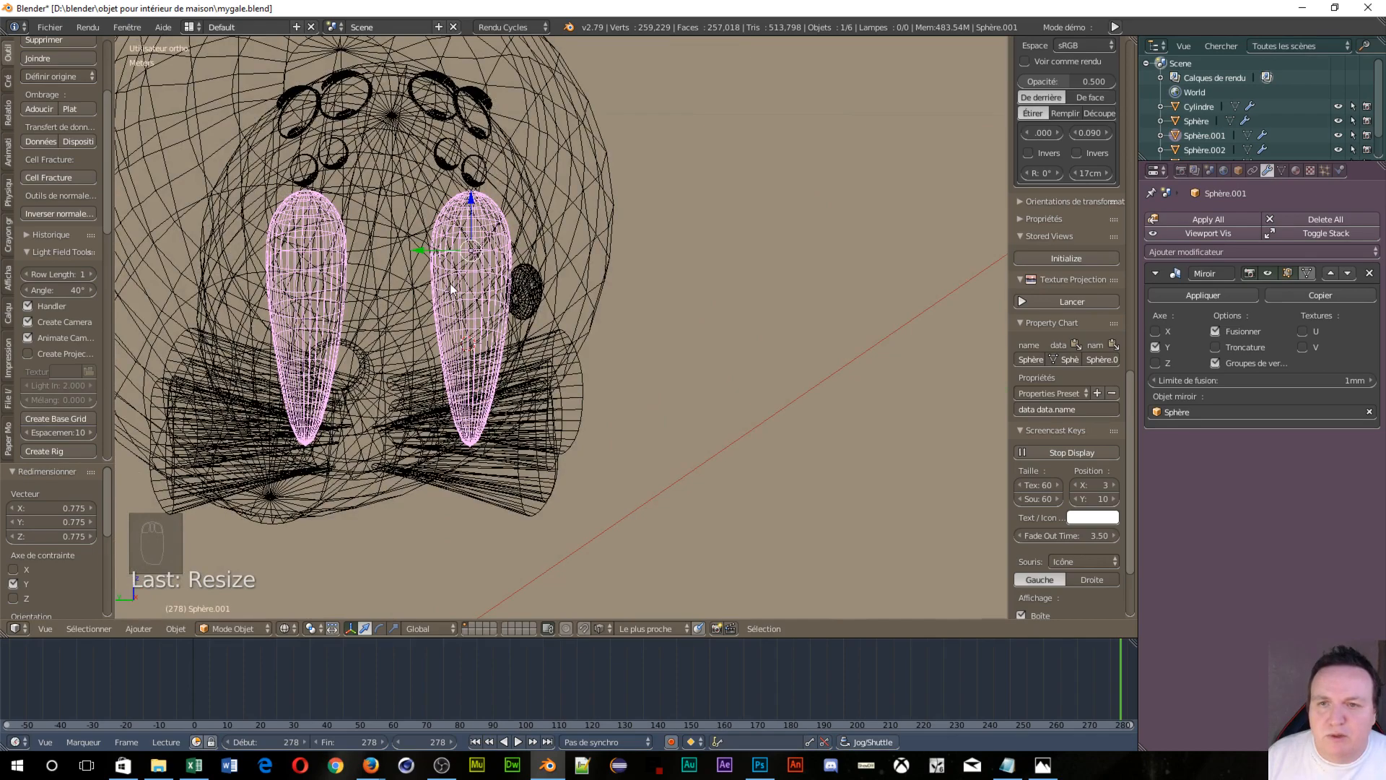
key(Tab)
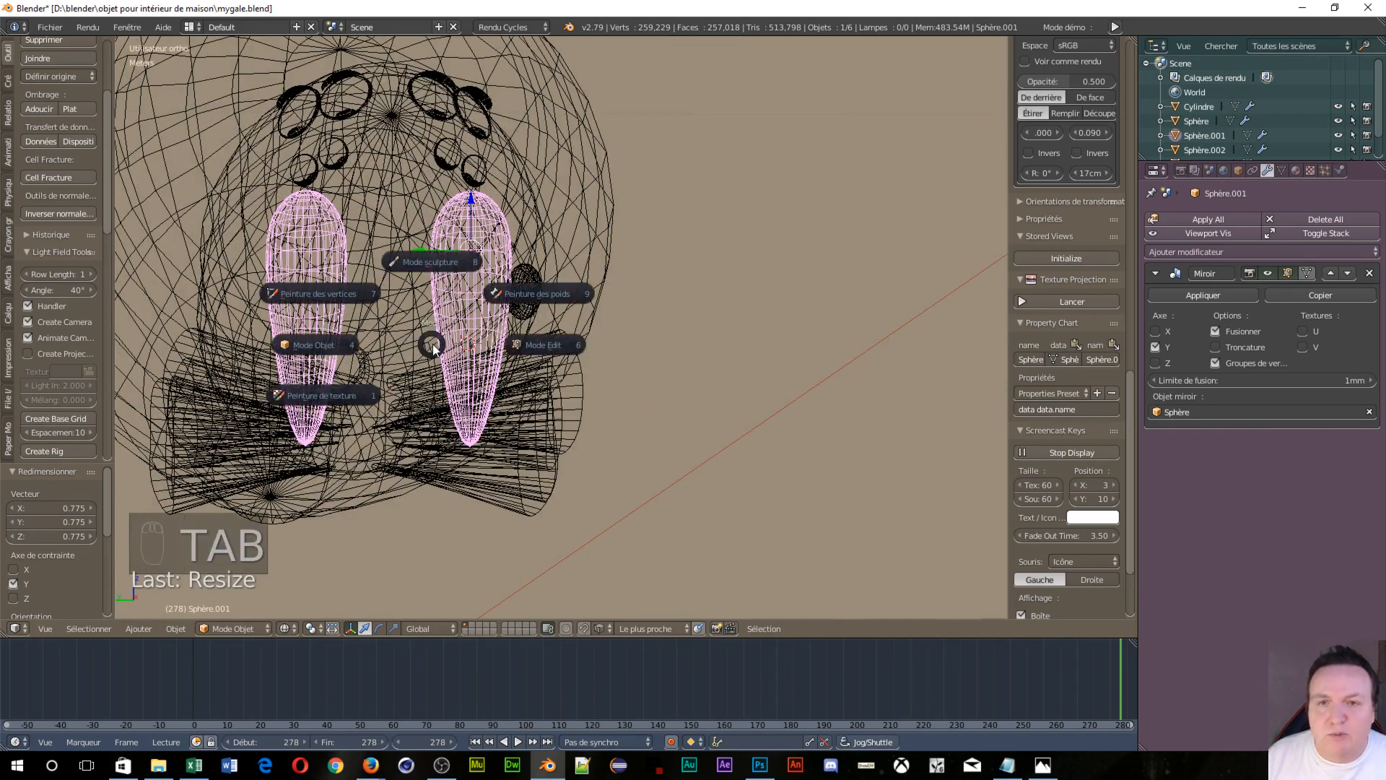
click(546, 345)
middle_drag(540, 347, 551, 347)
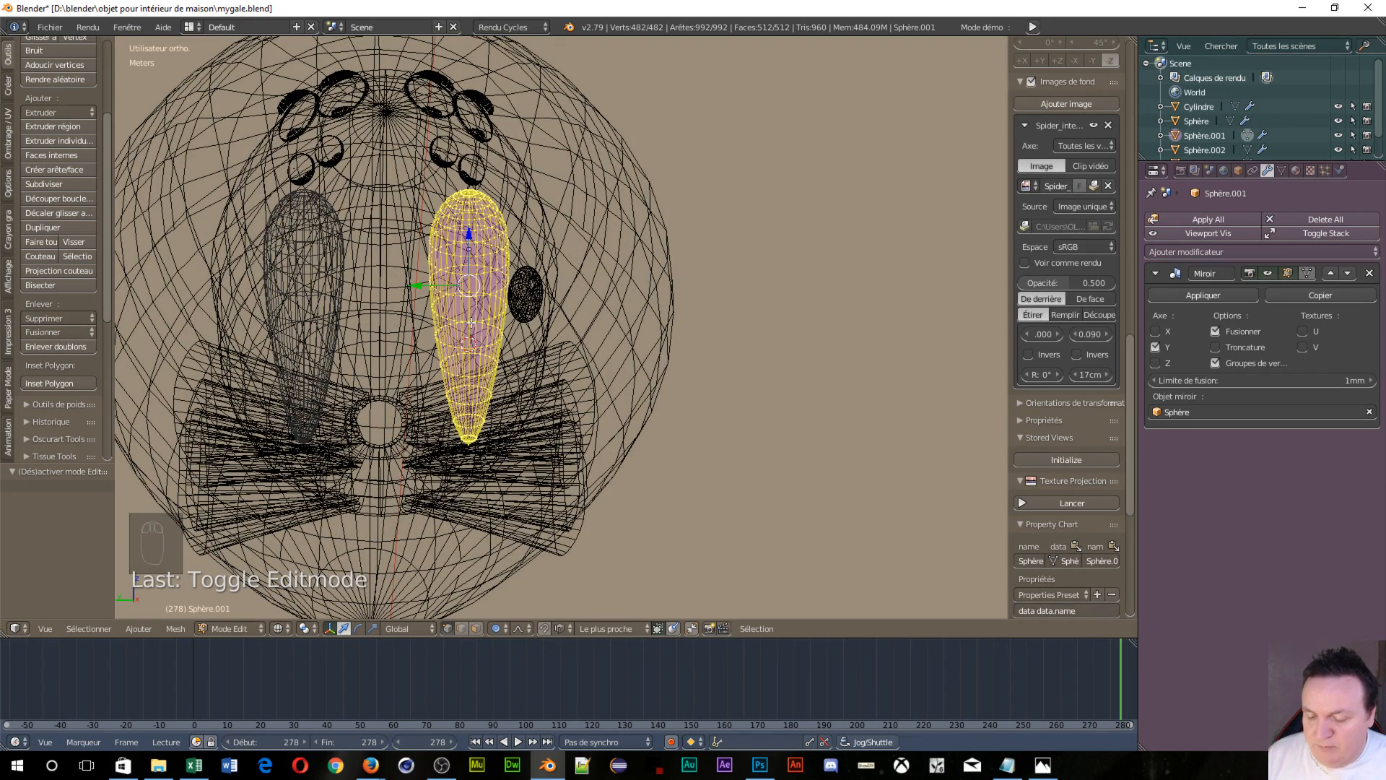
key(a)
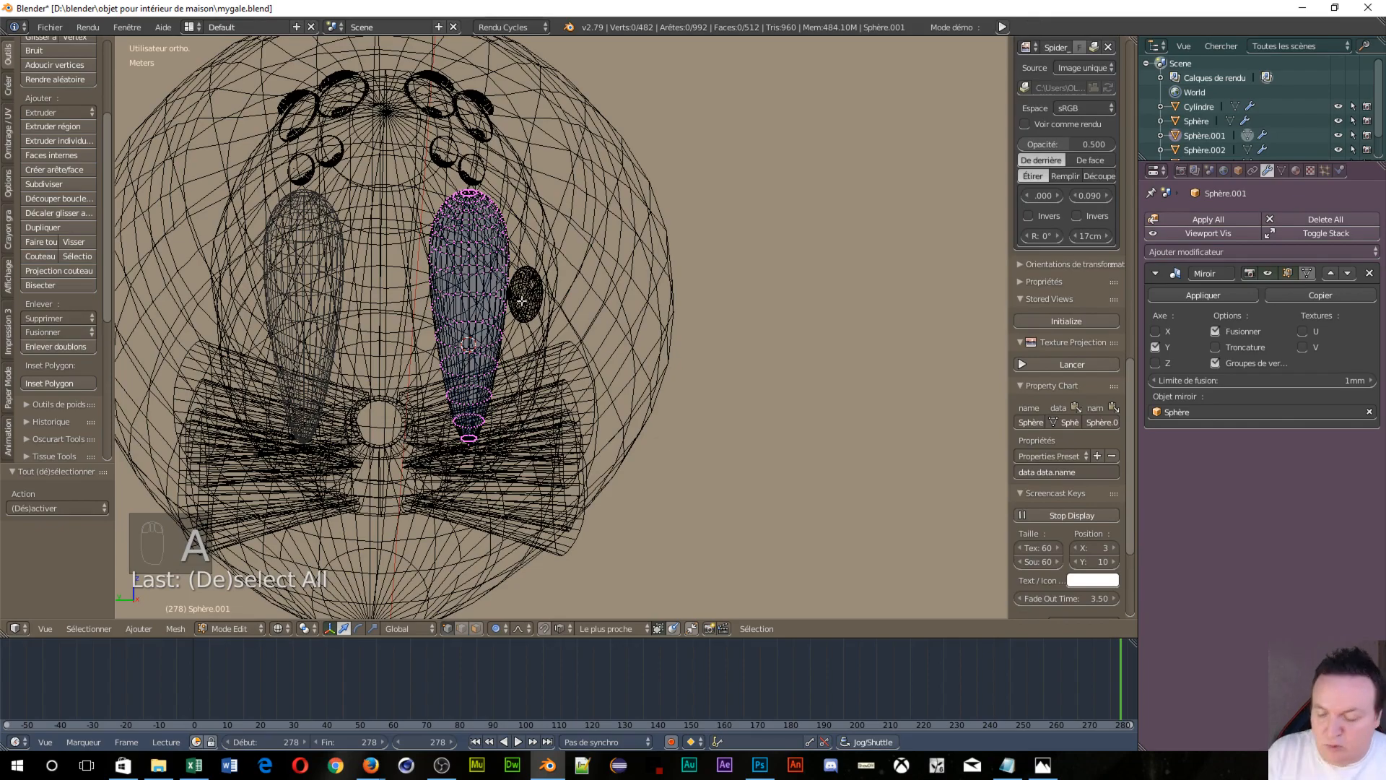
key(ctrl+KP_3)
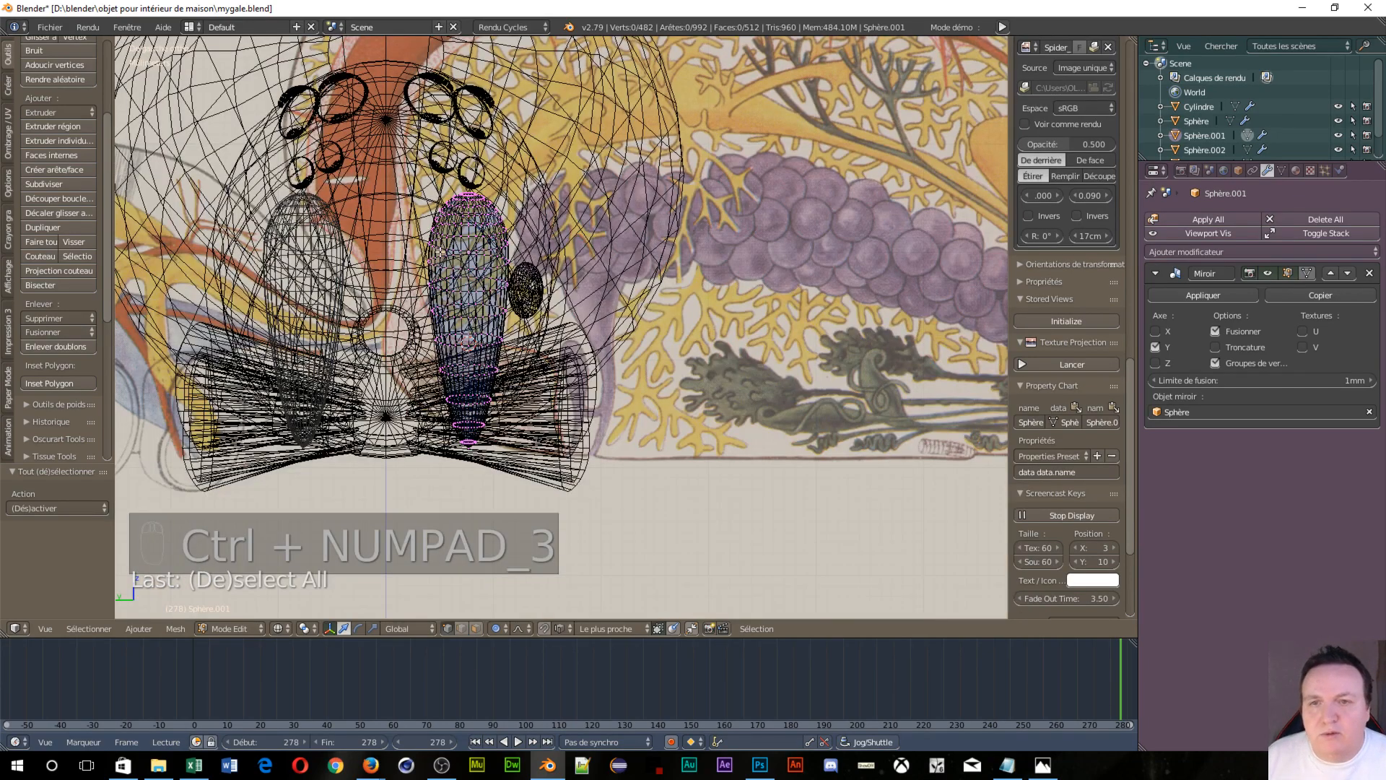
scroll(439, 252, up, 4)
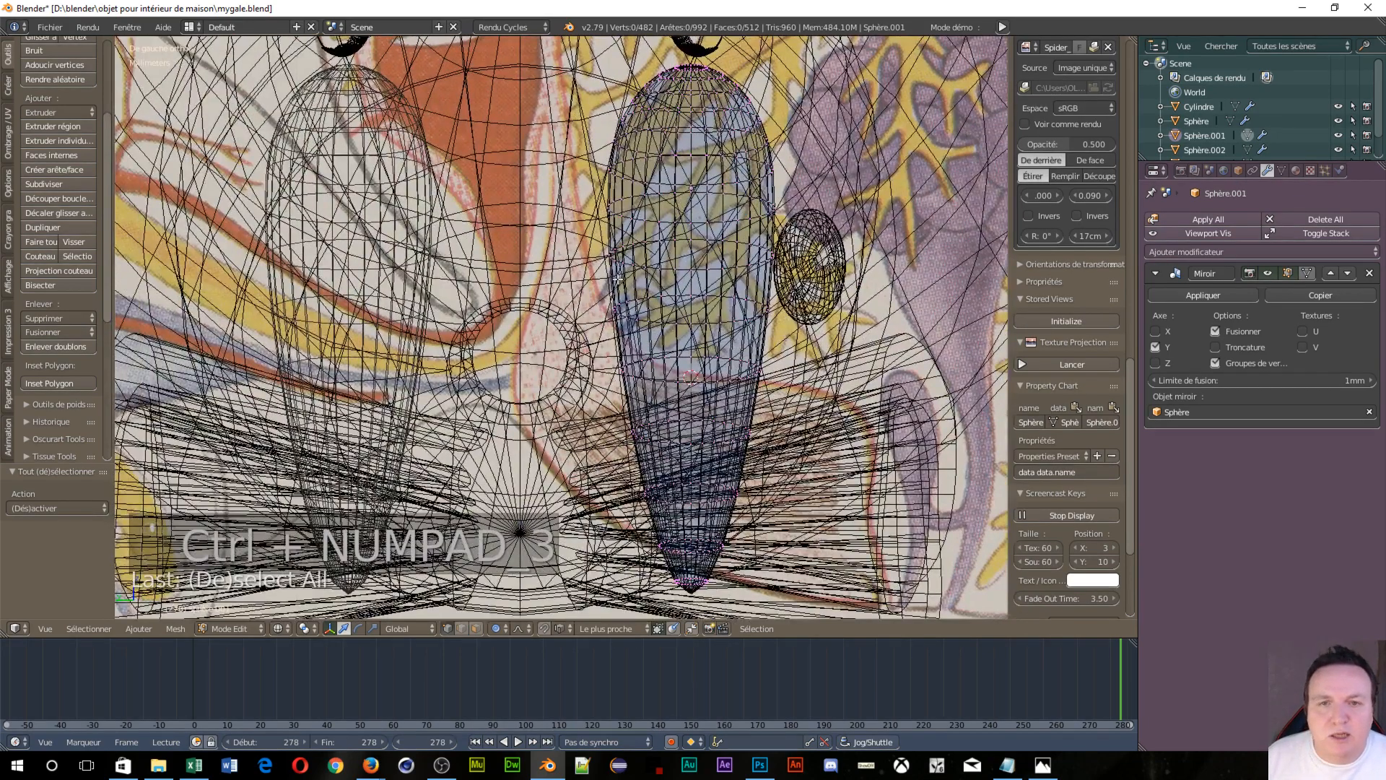
right_click(615, 309)
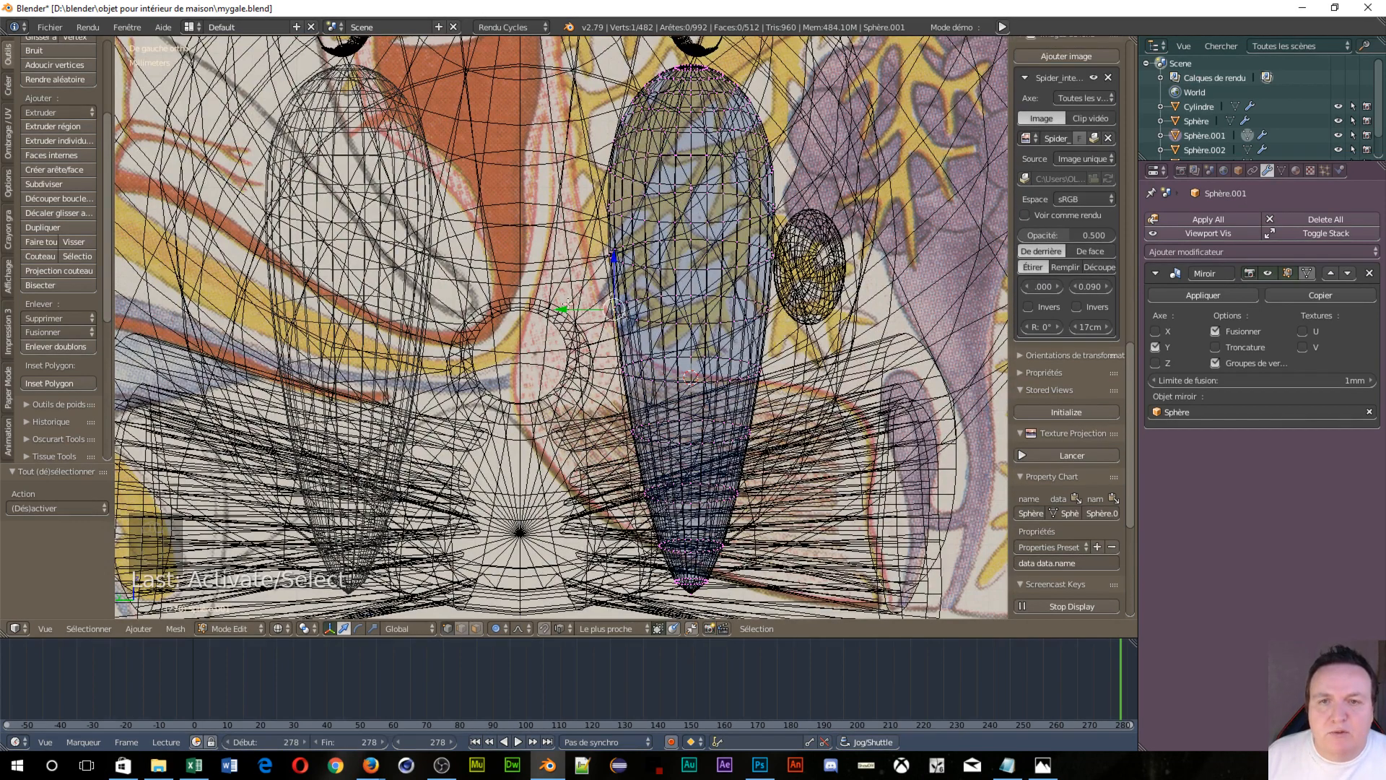
key(g)
key(y)
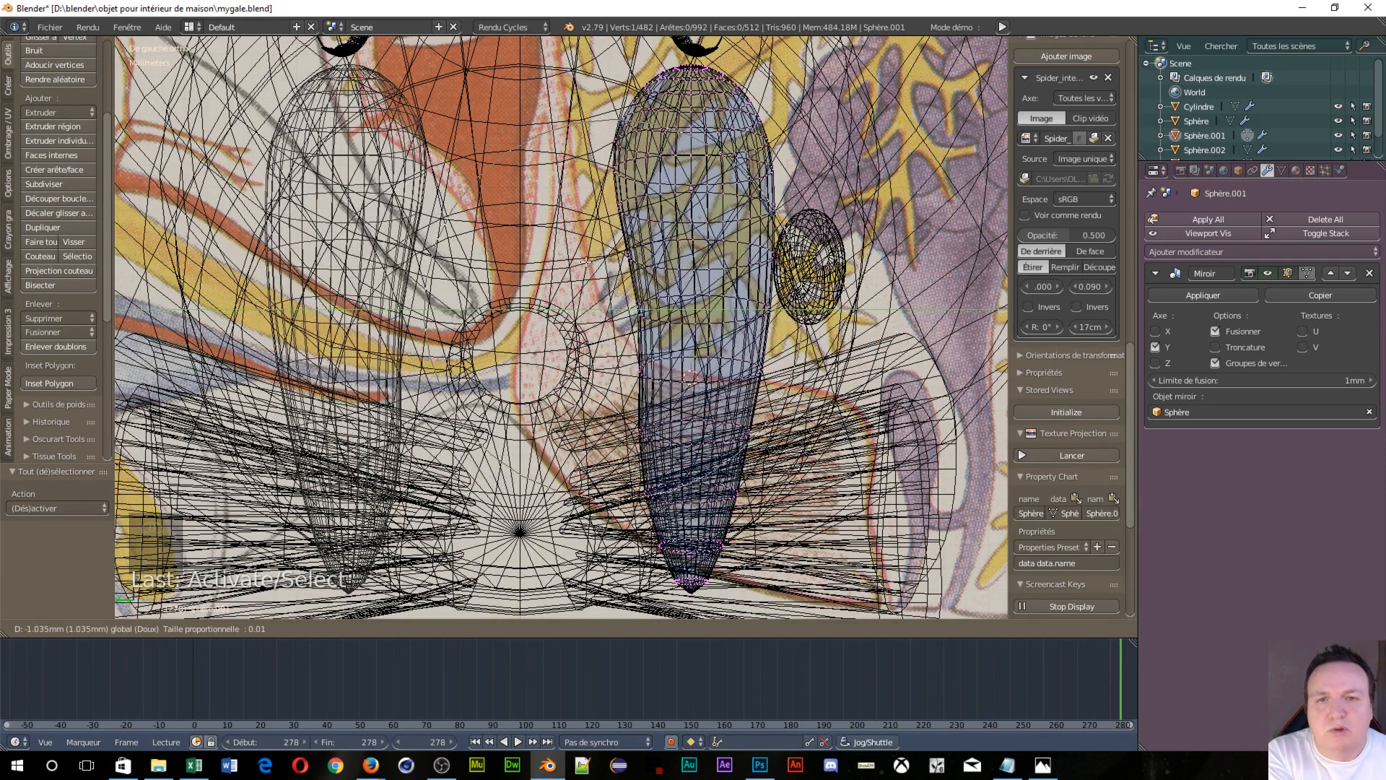
scroll(585, 262, up, 1)
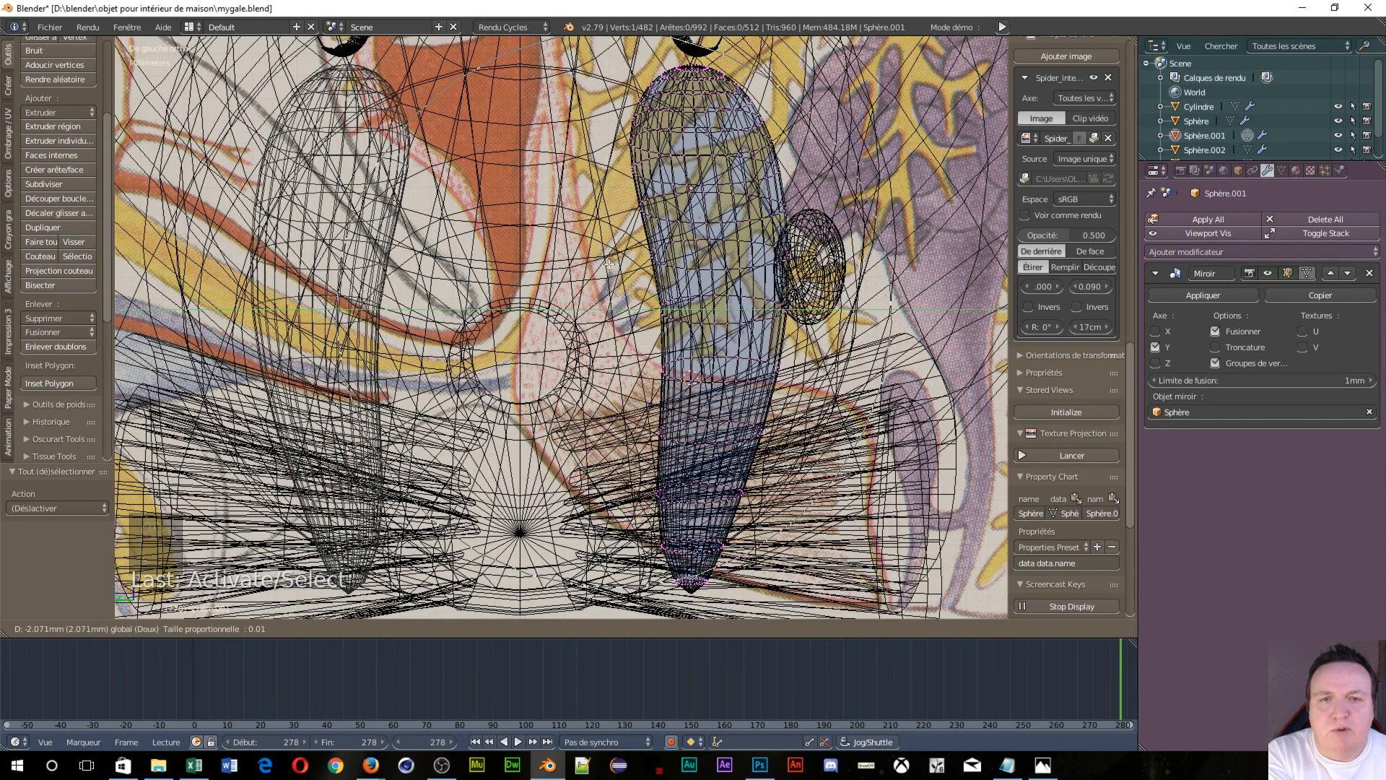
click(751, 326)
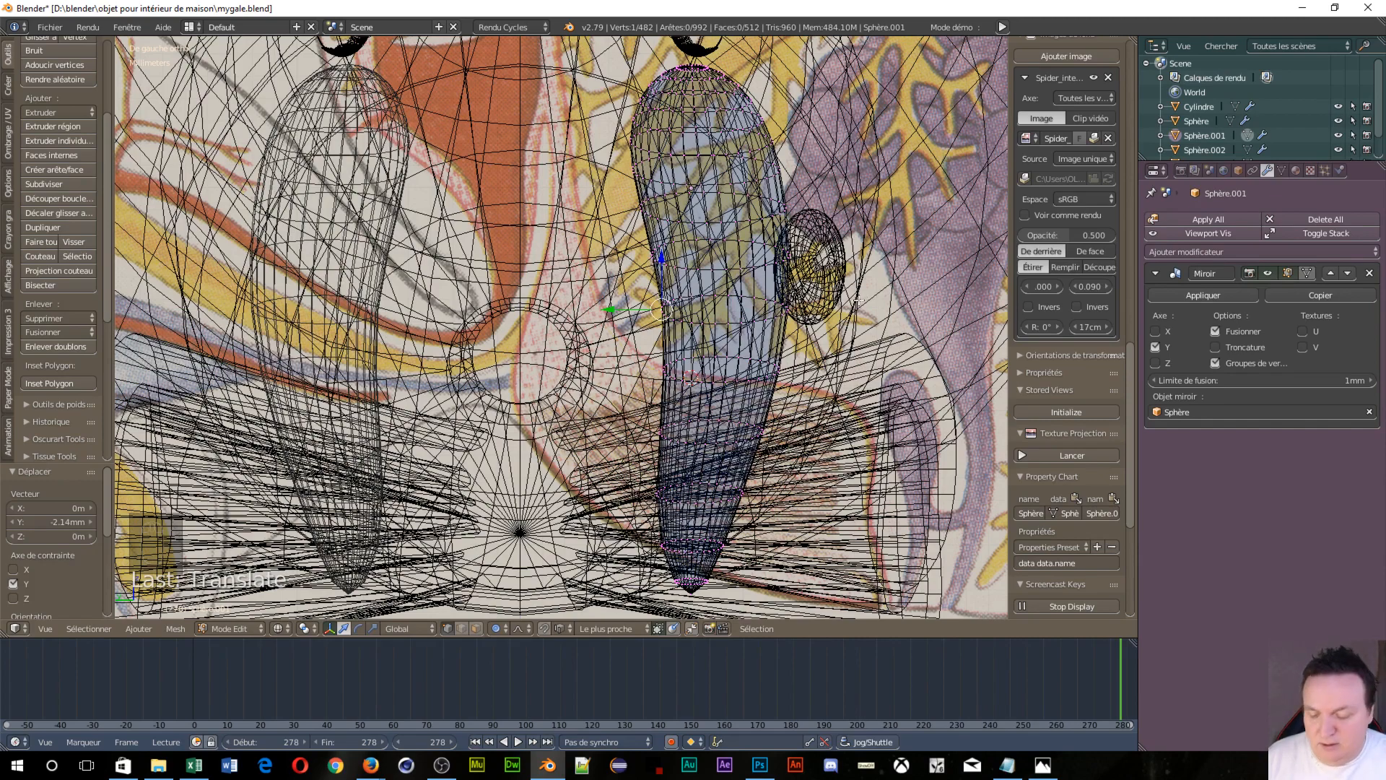
Widen the curved chelicera mesh around the selected vertex by a factor of about 1.195 along Y, using proportional editing
key(s)
key(y)
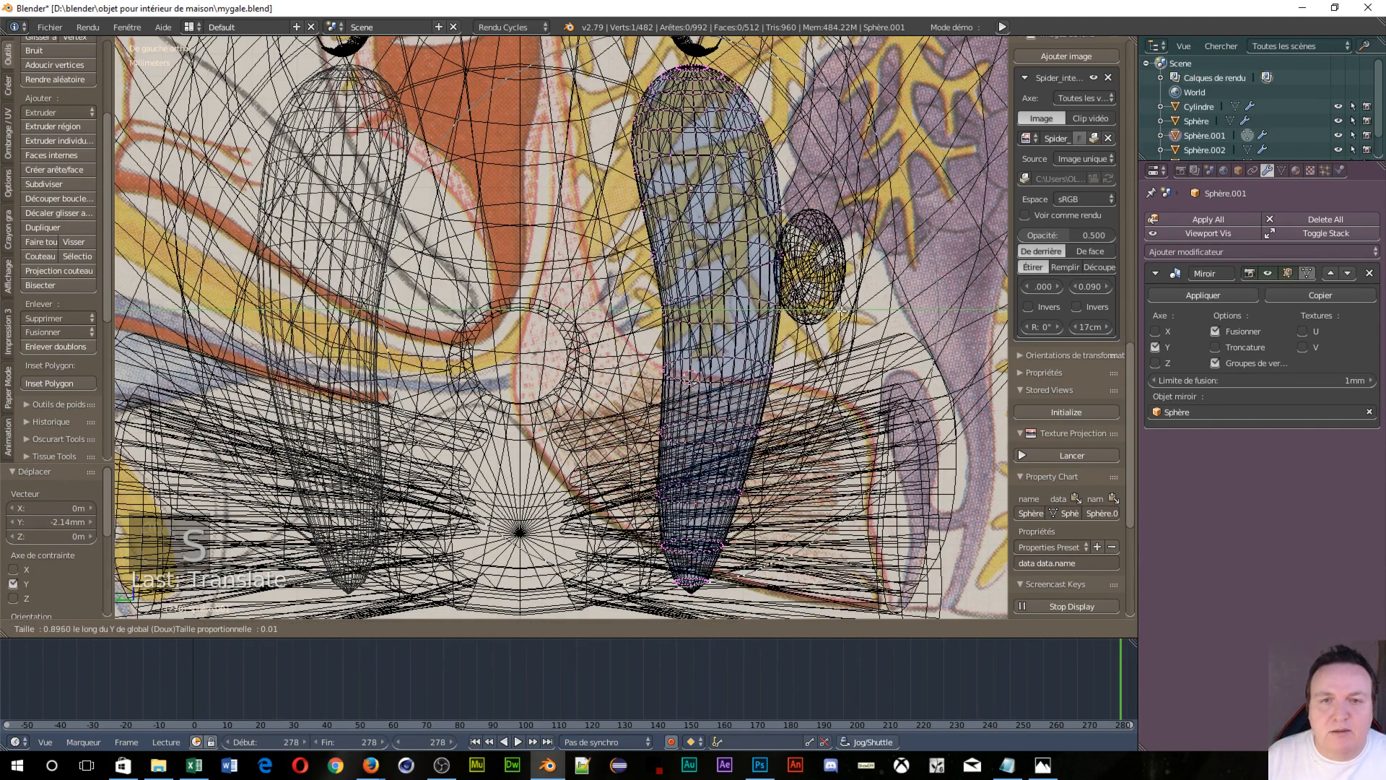
click(896, 309)
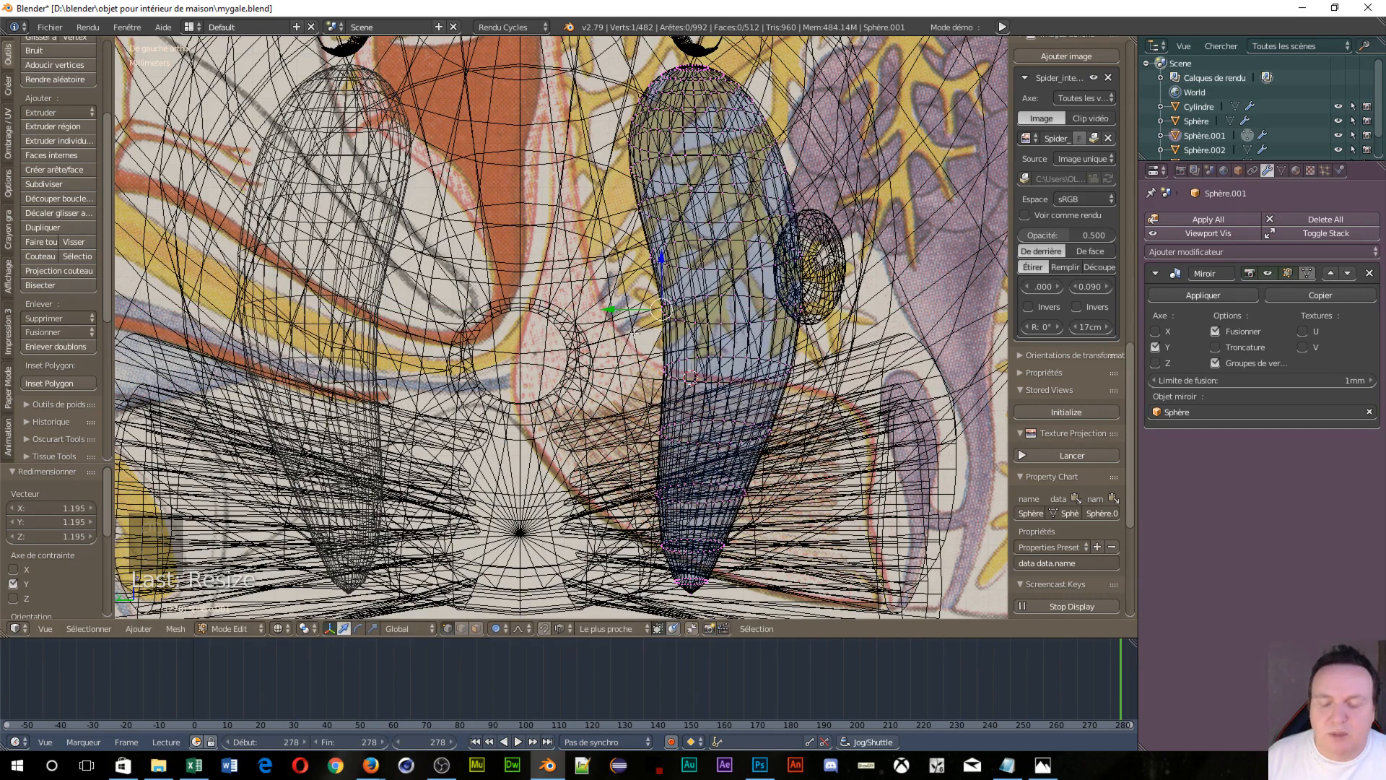
Select all the chelicera's vertices and move them about 3.07 mm along Y, toward the centre of the face
key(a)
key(a)
key(a)
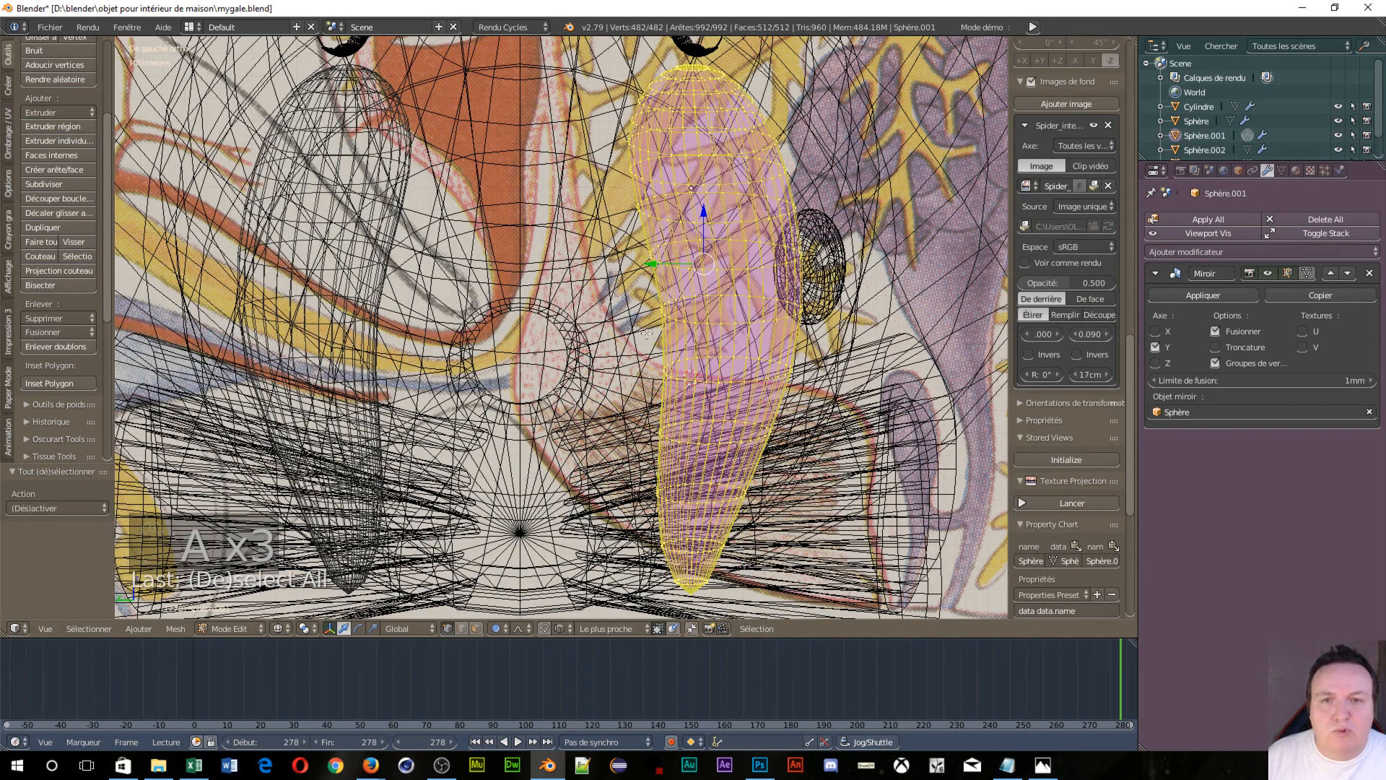
key(g)
key(y)
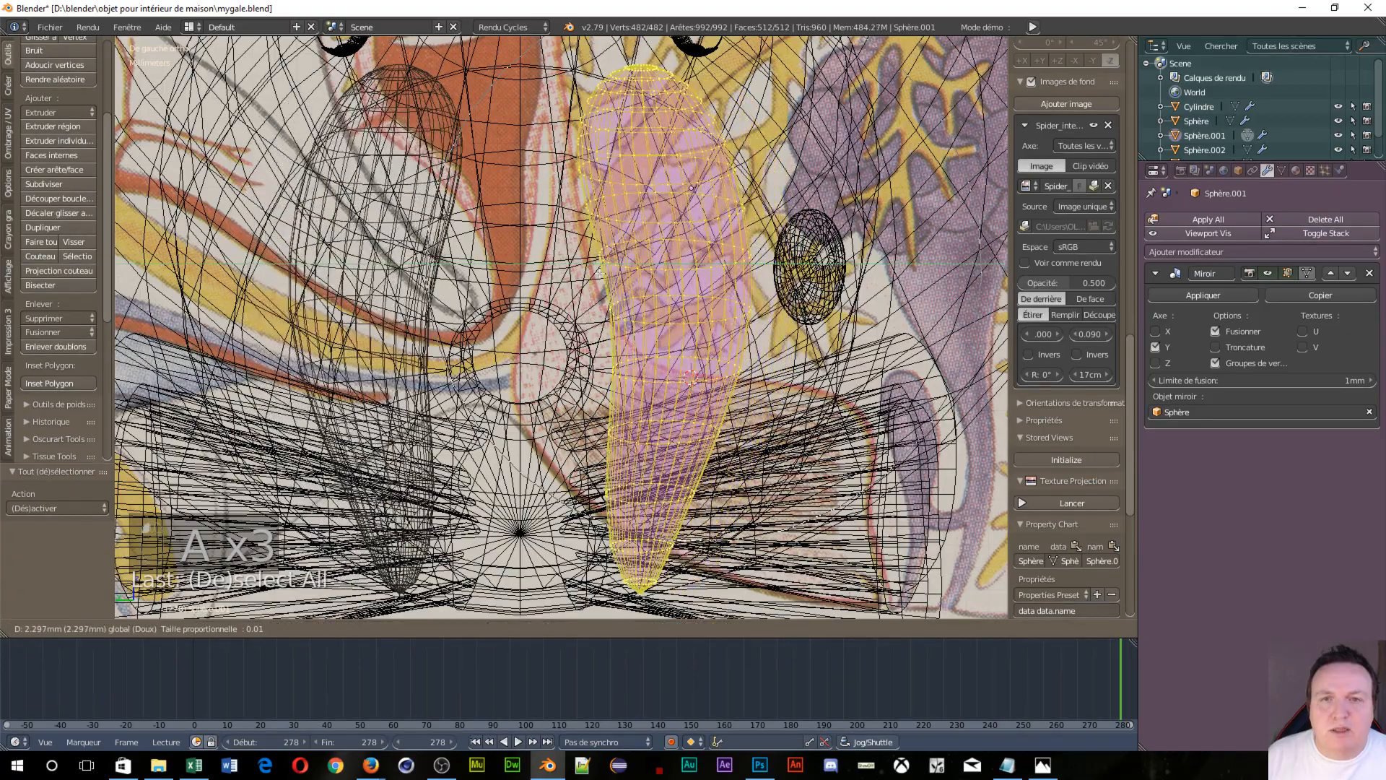
click(582, 277)
Return to object mode with solid shading and check the curved chelicerae from several angles
middle_drag(582, 277, 643, 345)
middle_drag(649, 276, 586, 282)
scroll(667, 286, down, 5)
middle_drag(686, 314, 649, 339)
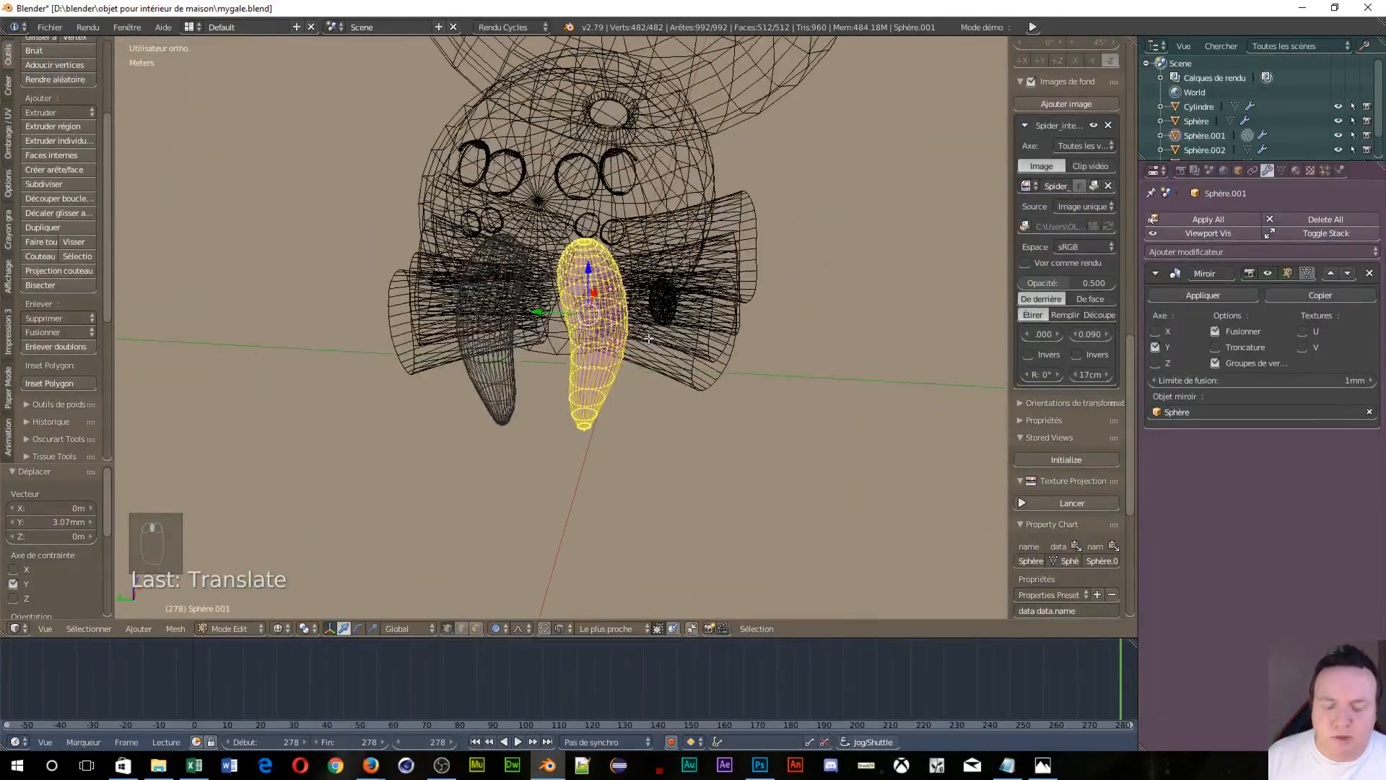
key(z)
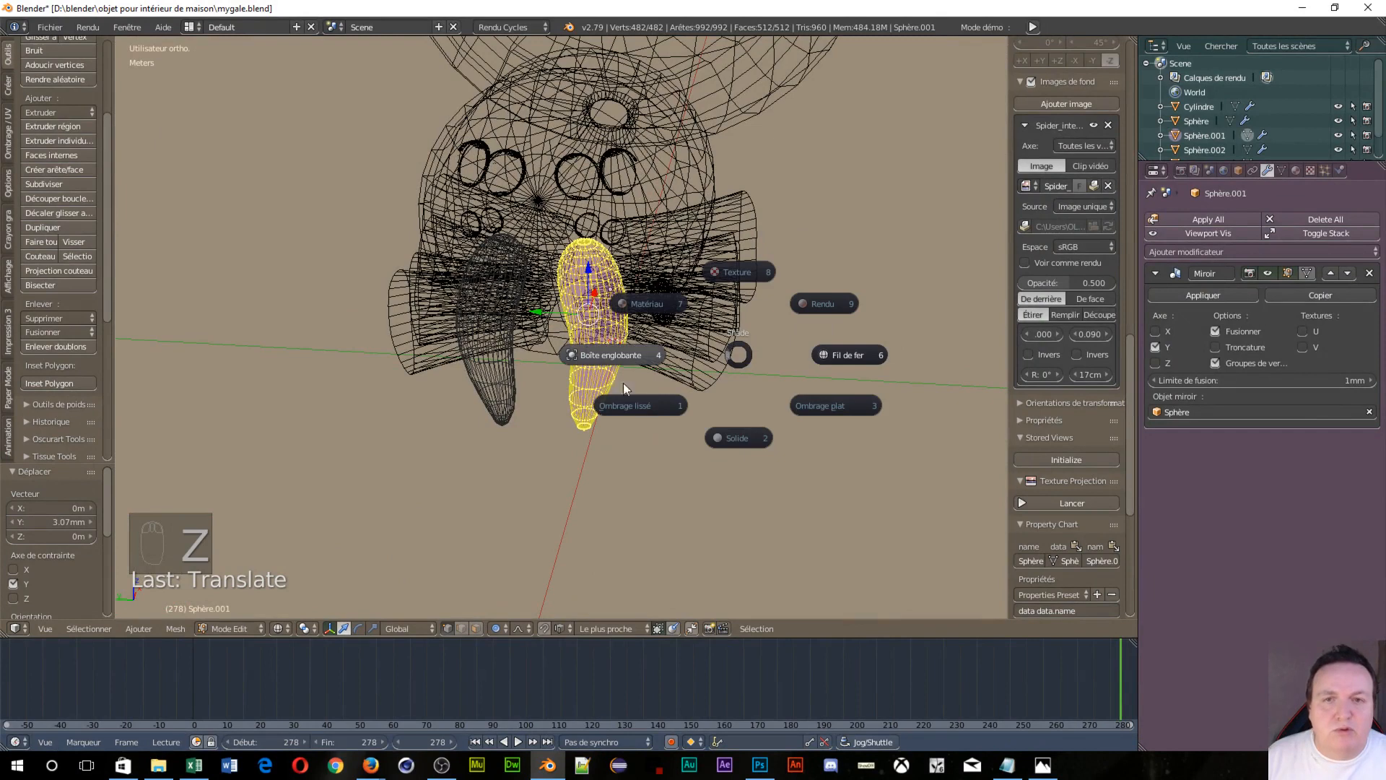
click(727, 435)
key(Tab)
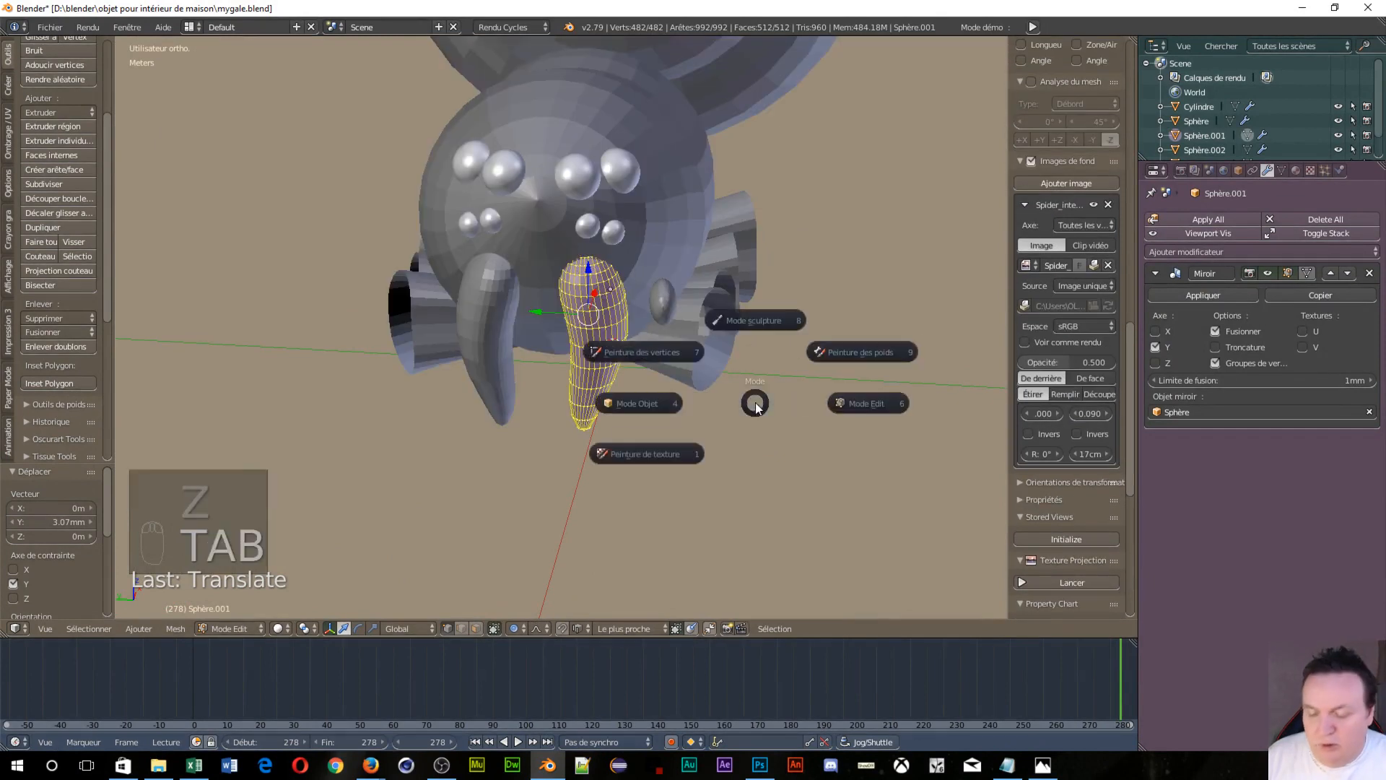
click(630, 404)
middle_drag(651, 413, 662, 362)
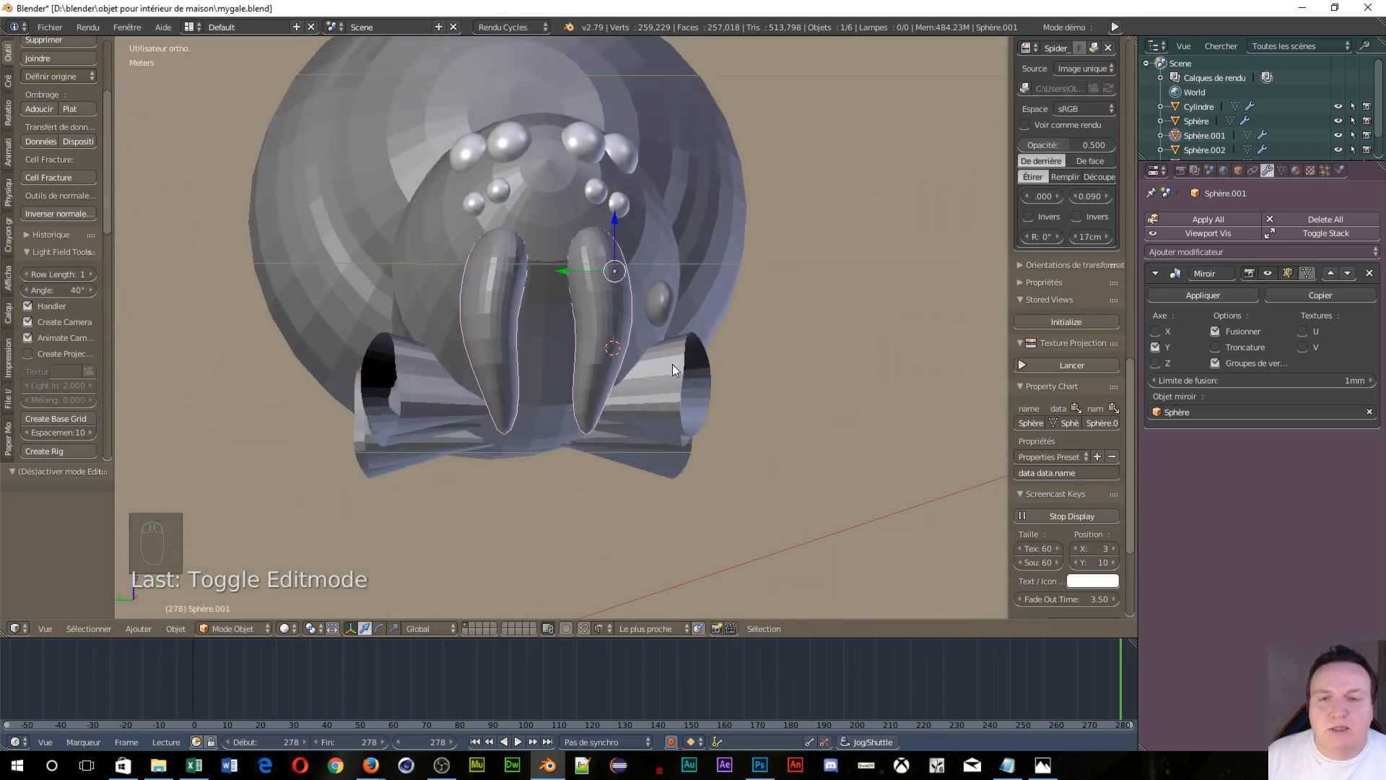
middle_drag(579, 377, 599, 382)
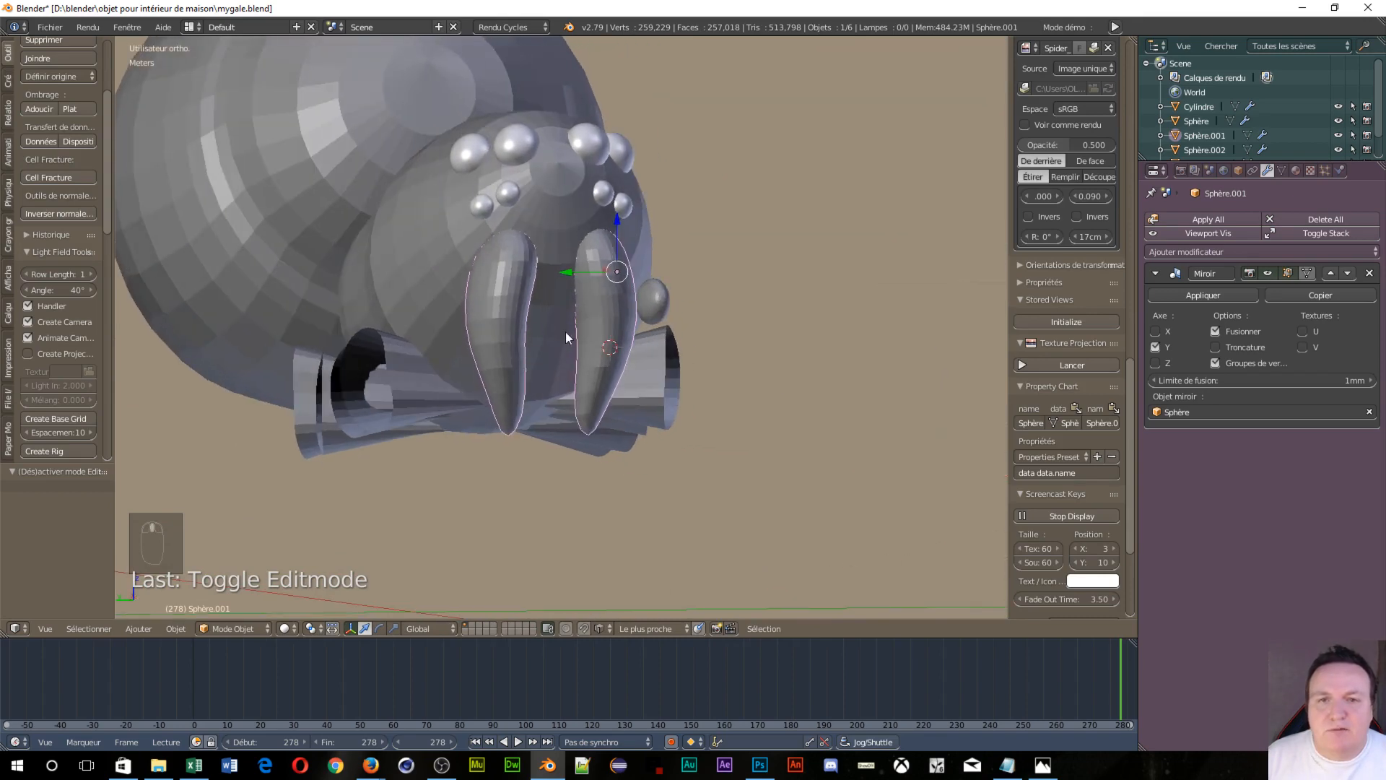
middle_drag(565, 333, 639, 318)
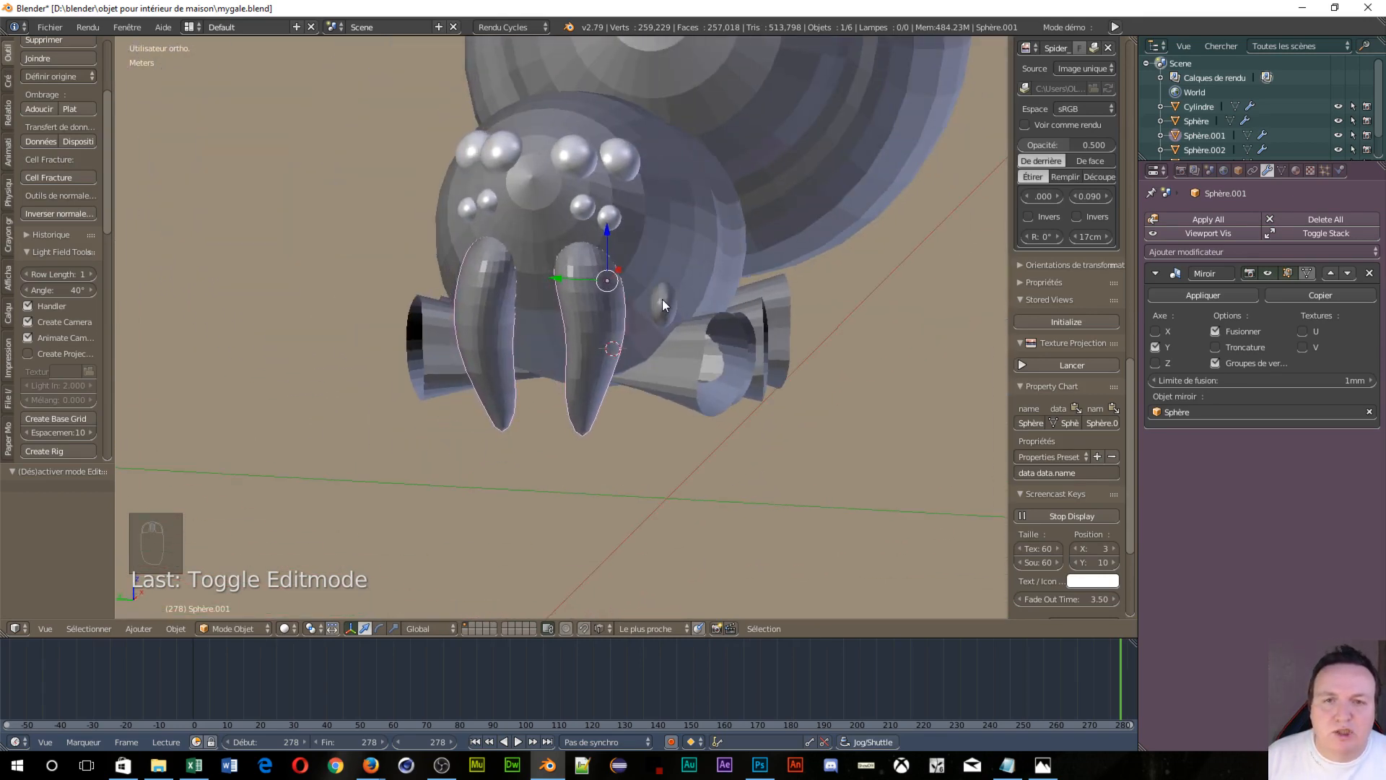
Select the flattened sphere beside the chelicera and rotate it about -11.1° around the global Z axis
right_click(660, 306)
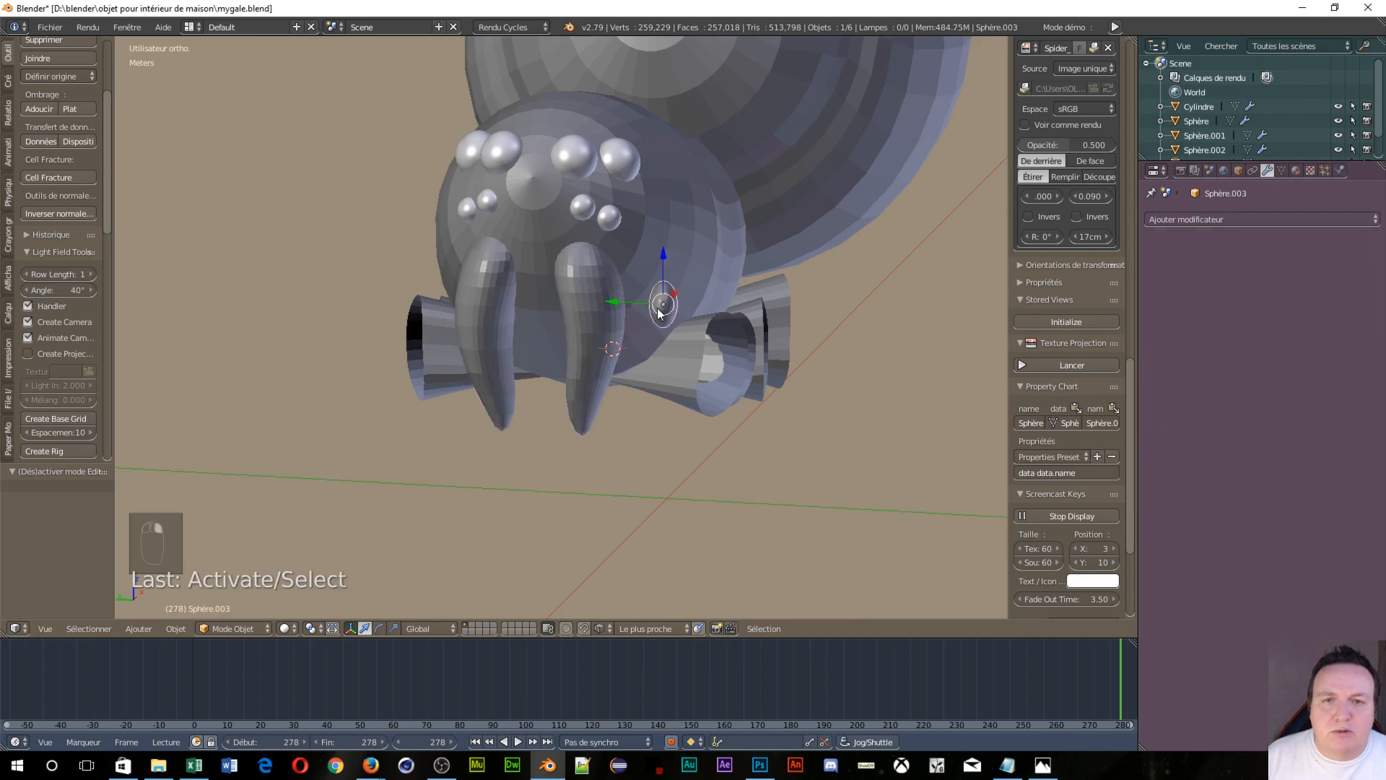
middle_drag(706, 371, 724, 397)
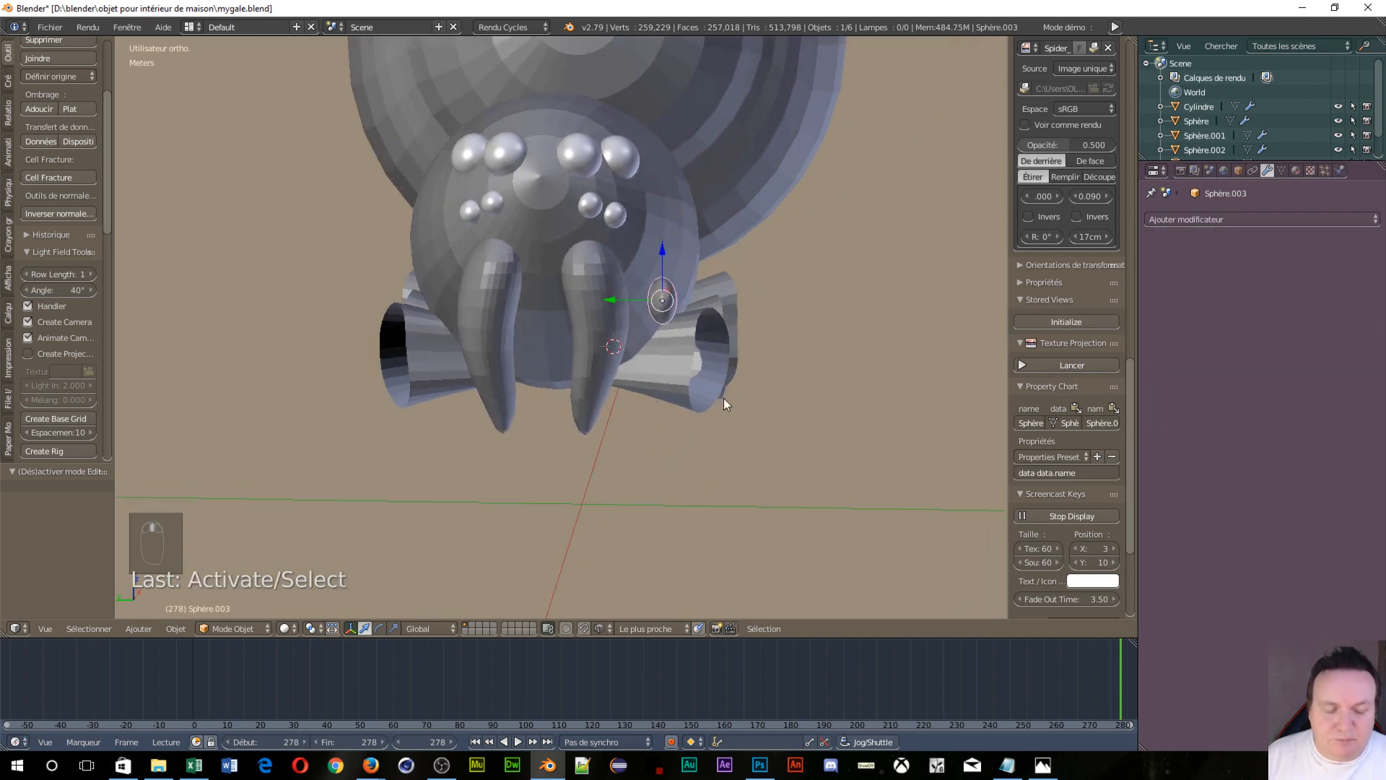
key(ctrl+KP_3)
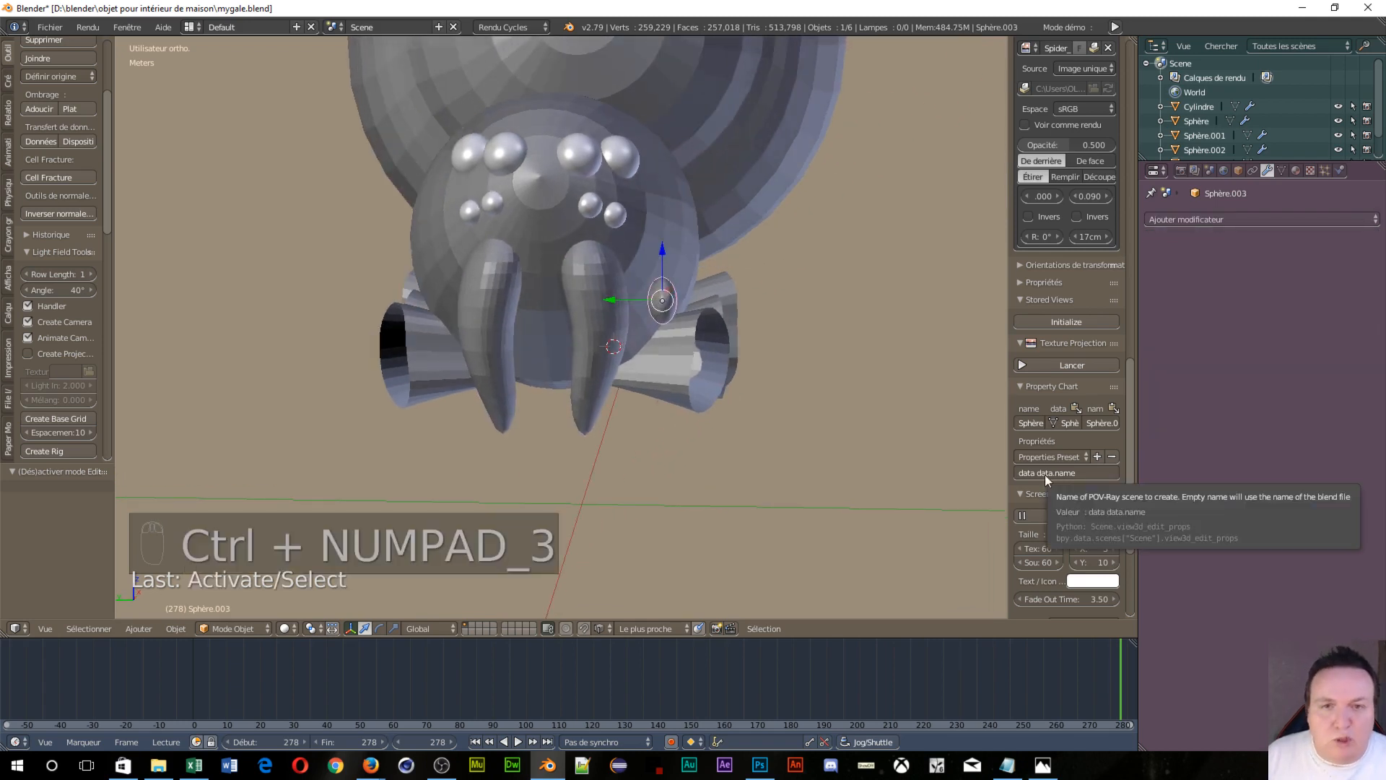
key(ctrl+KP_3)
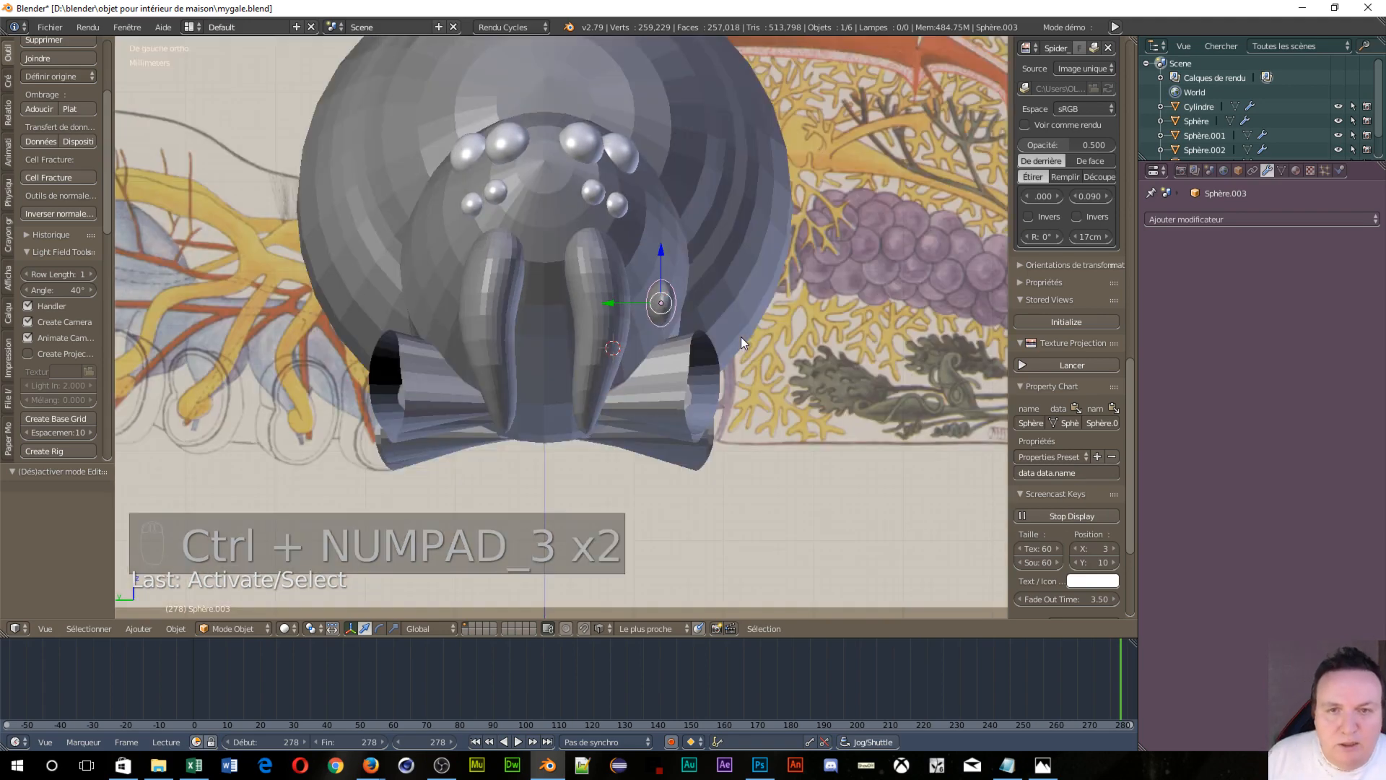
scroll(662, 401, up, 4)
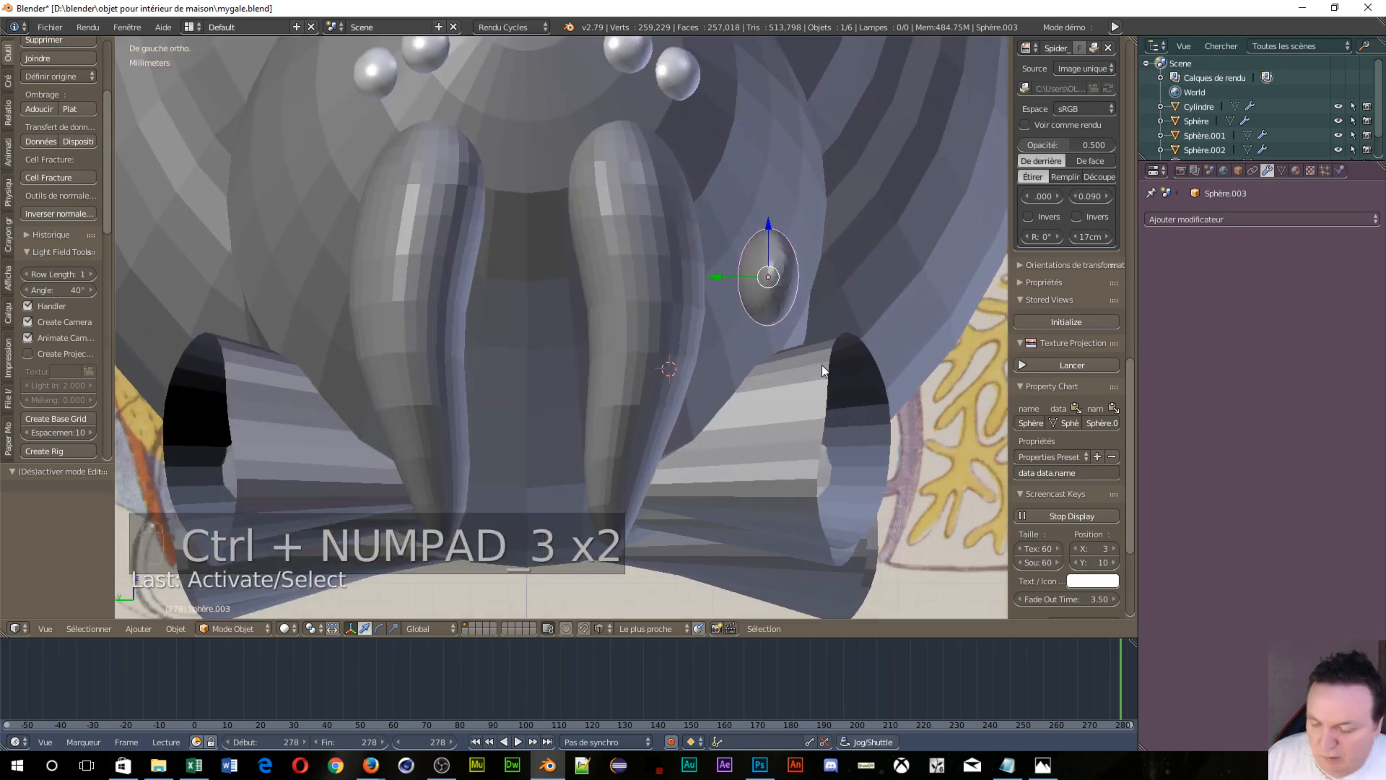
key(r)
key(z)
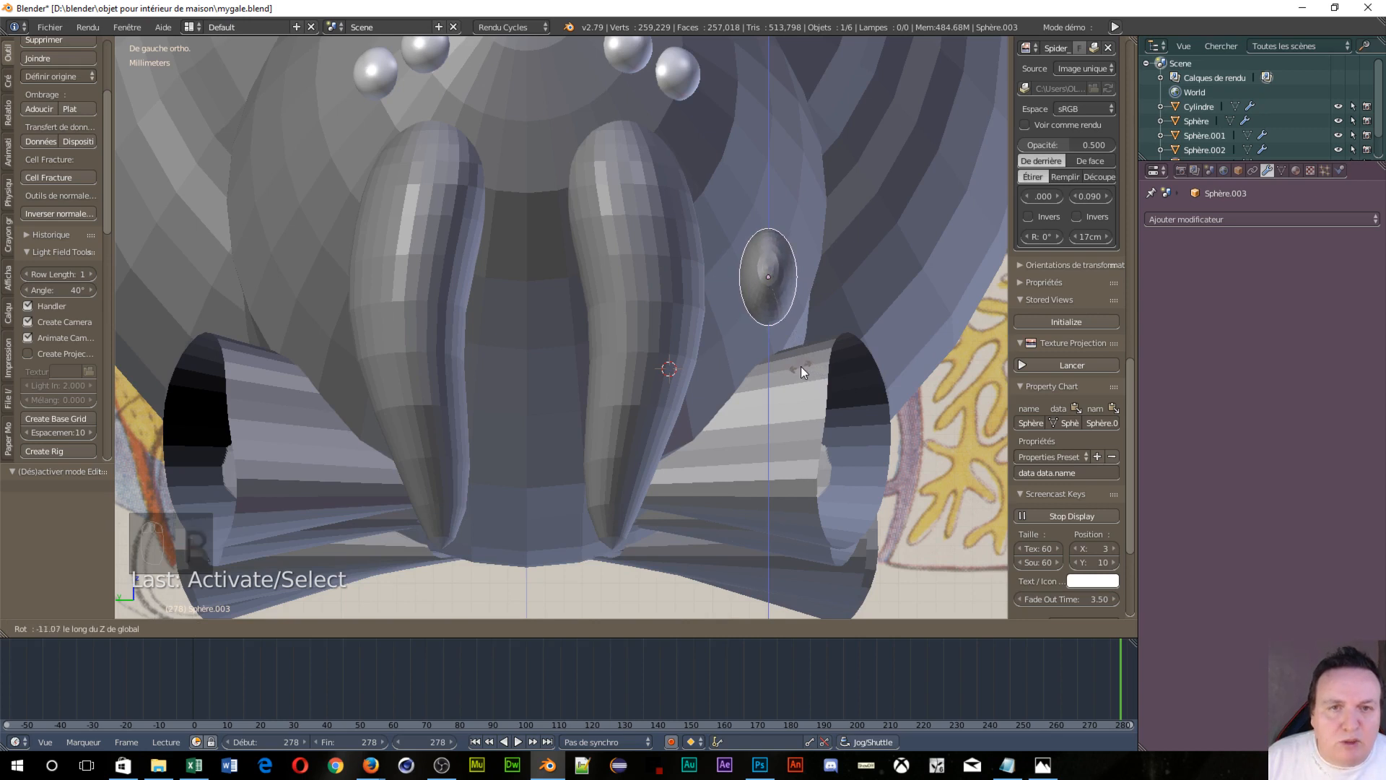
click(800, 366)
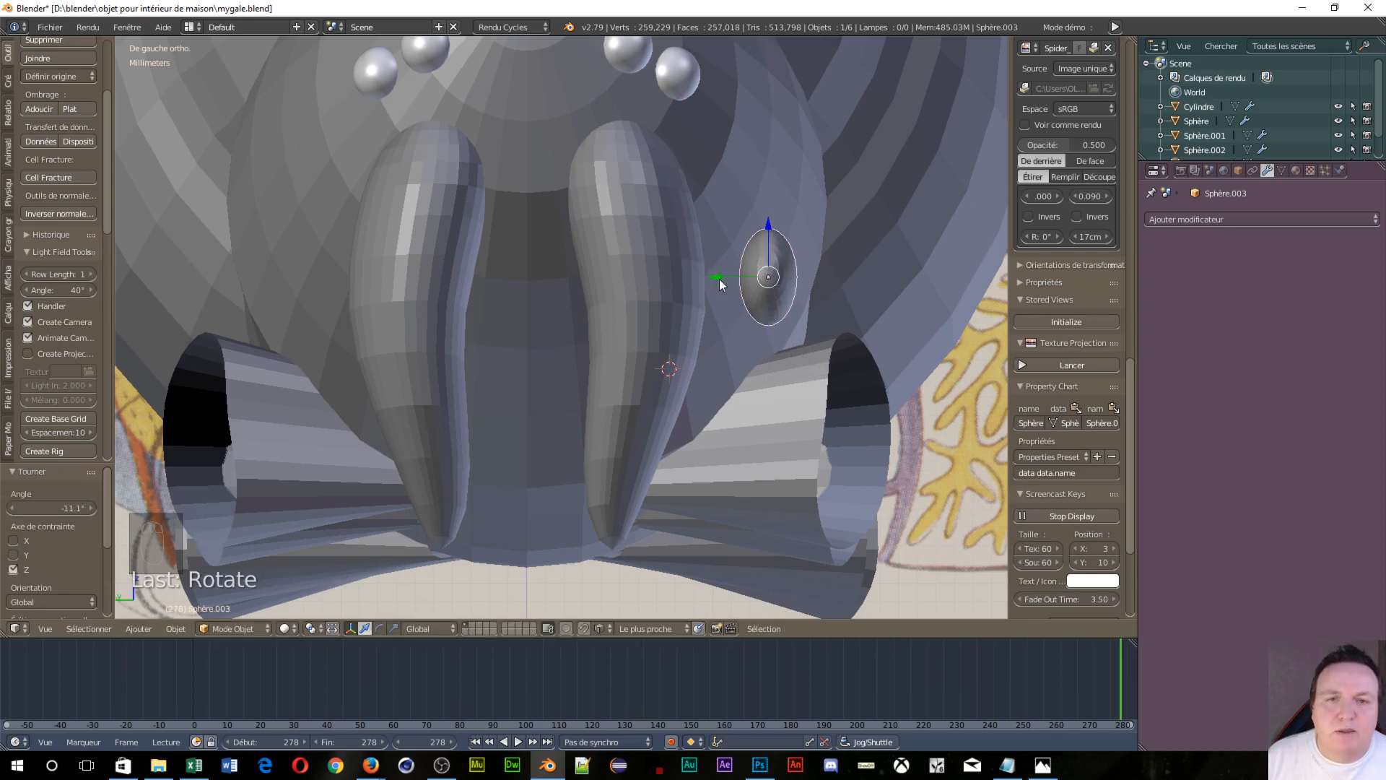
Move the flattened sphere about 1.9 mm along Y against the chelicera and check its placement from the side
key(g)
key(y)
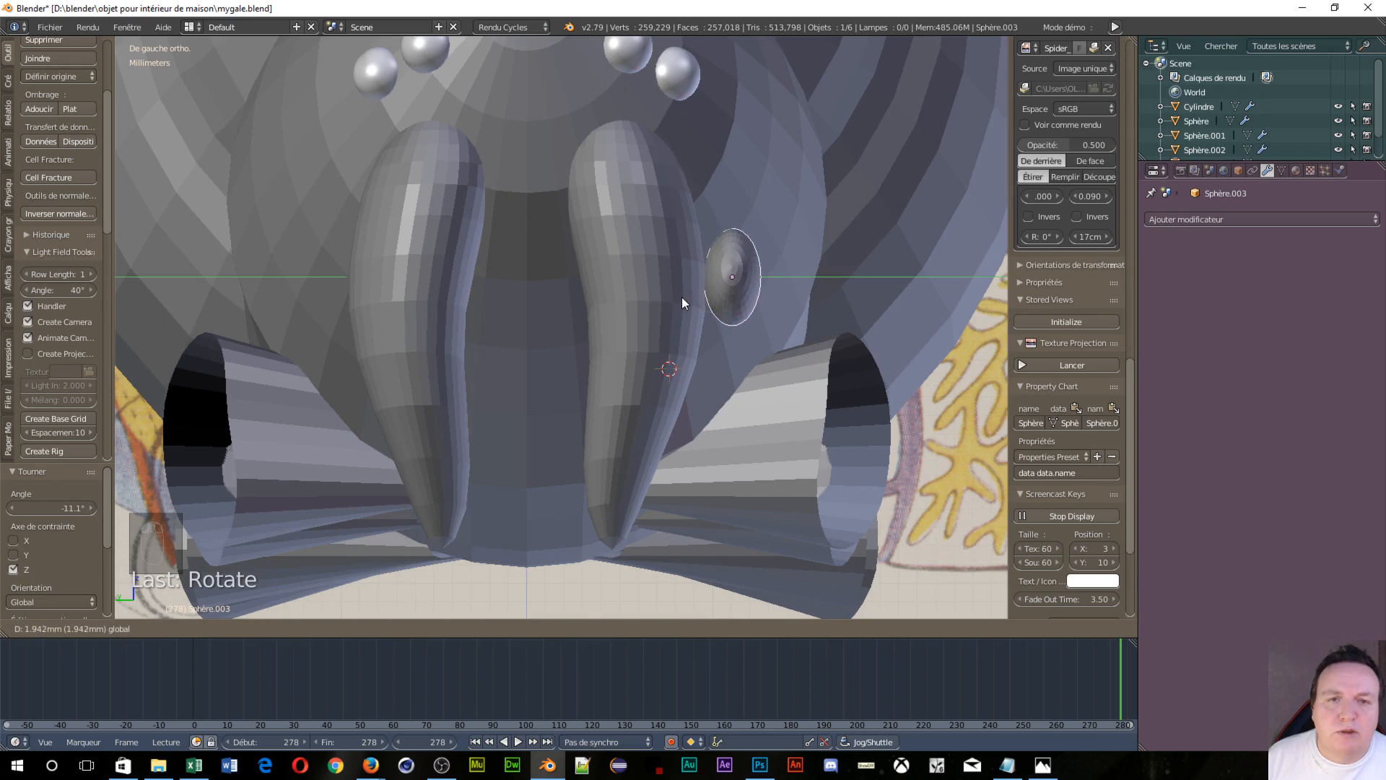
click(682, 302)
middle_drag(682, 302, 669, 353)
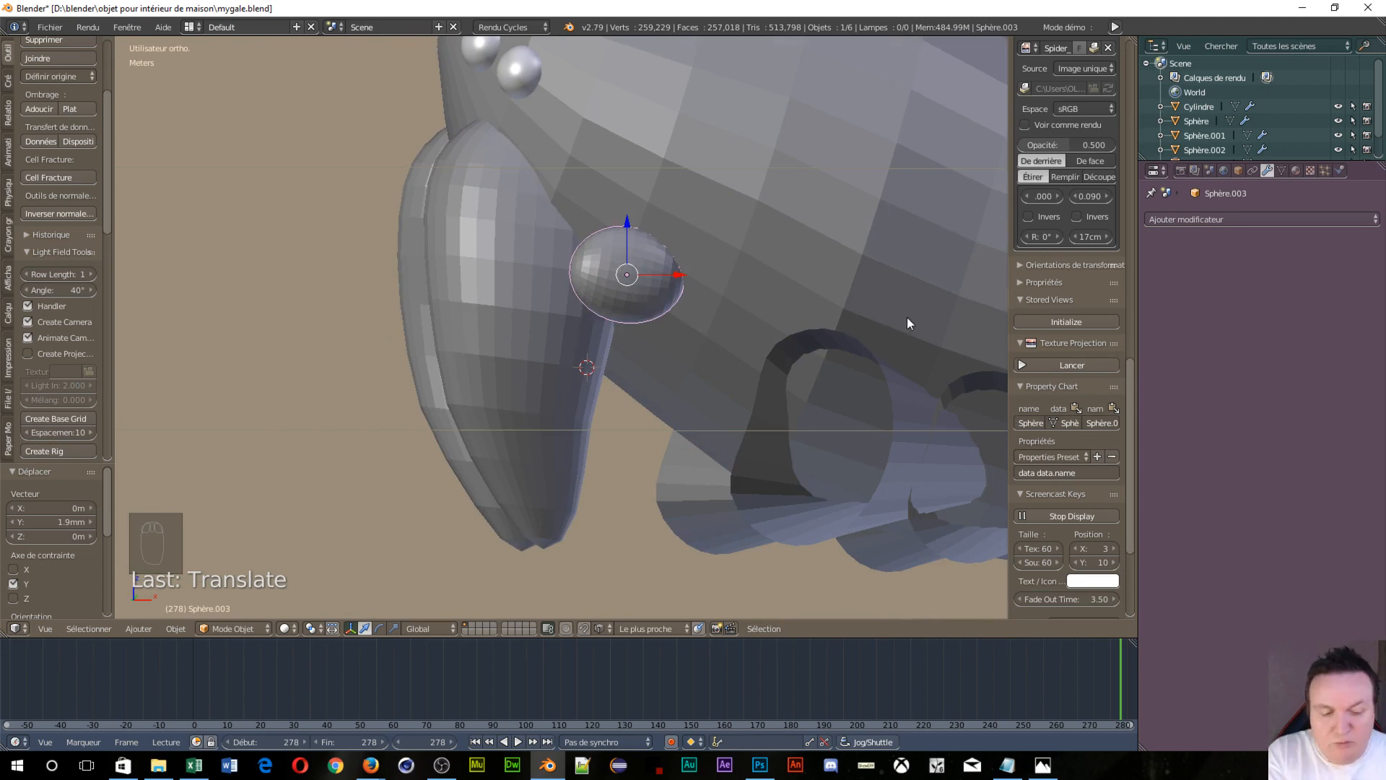
In a wireframe front view, duplicate the flattened sphere and place the copy about -9.84 mm along X and 3.64 mm along Z
key(KP_1)
key(z)
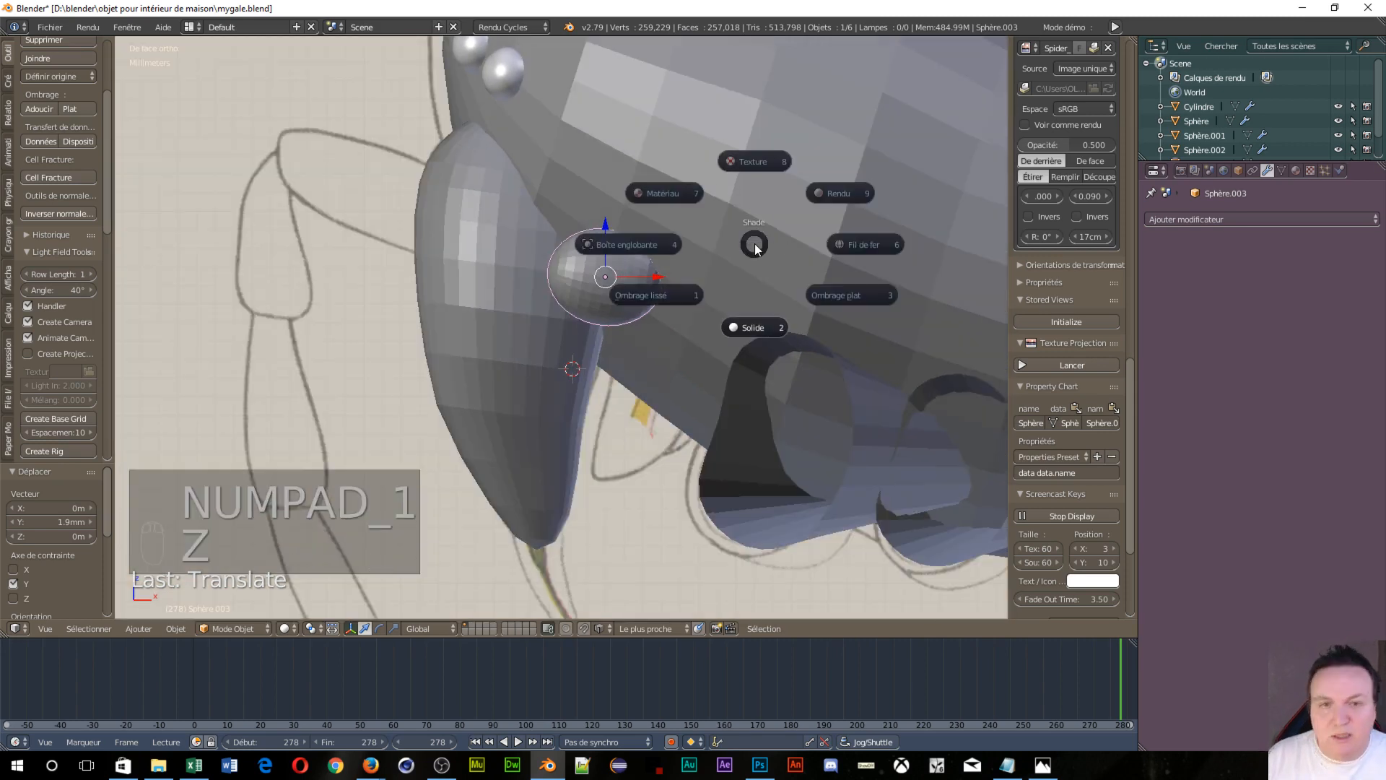
click(868, 251)
scroll(690, 342, up, 4)
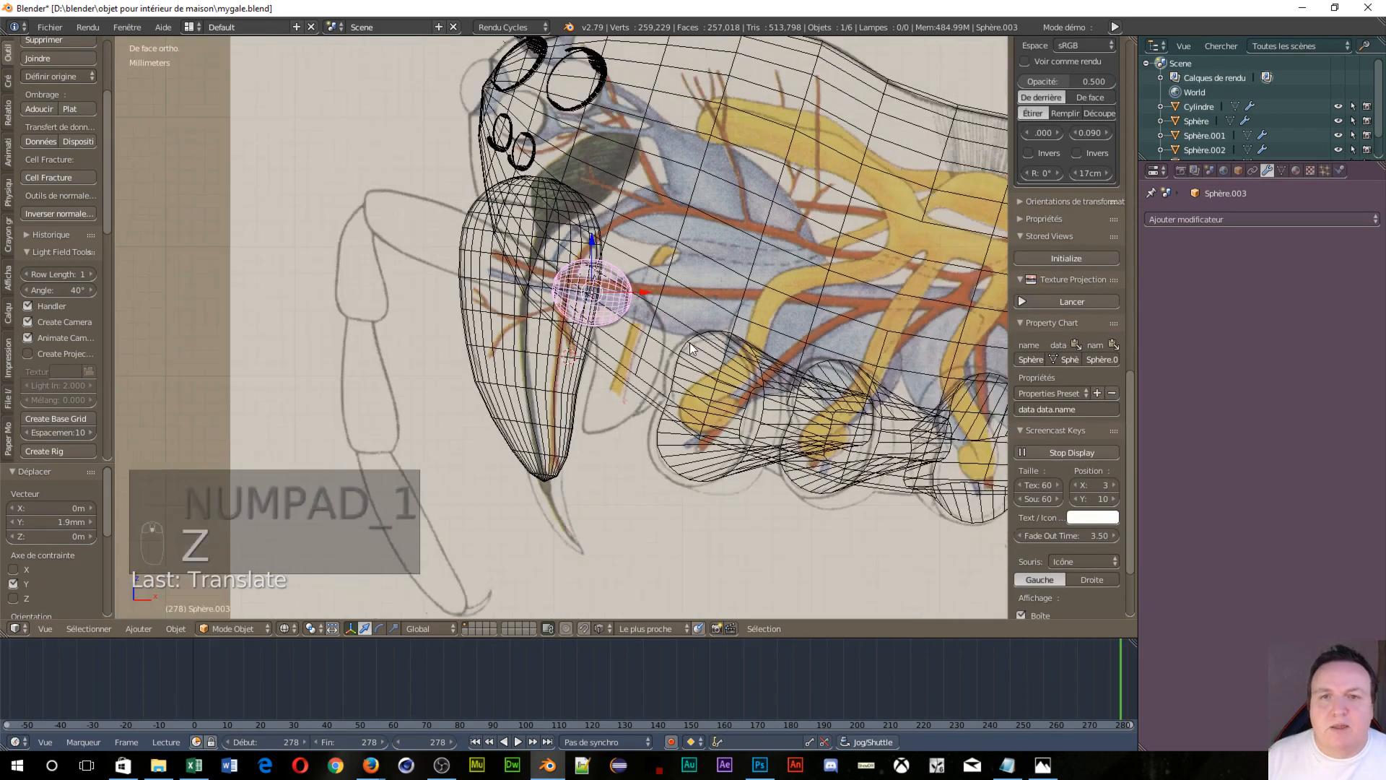
scroll(683, 339, up, 2)
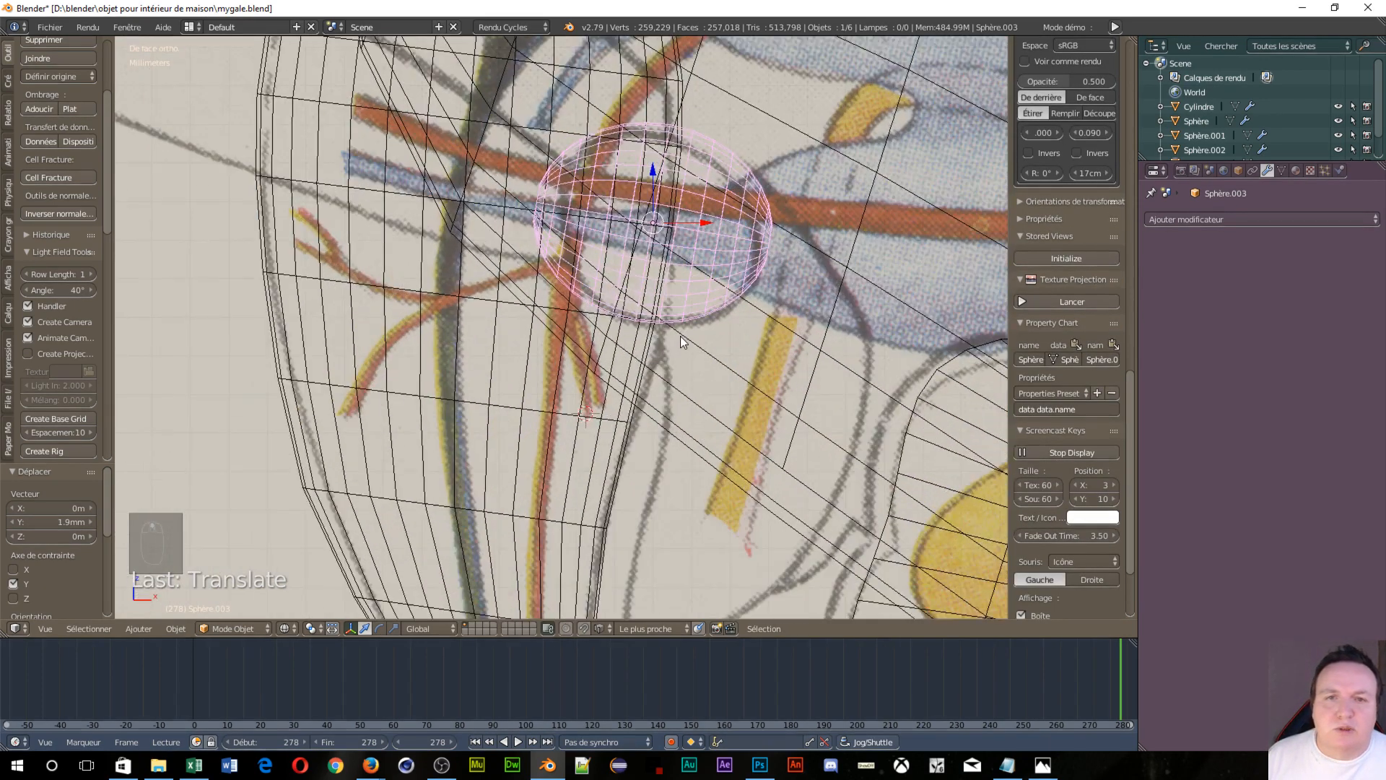
scroll(681, 338, down, 2)
scroll(641, 273, up, 1)
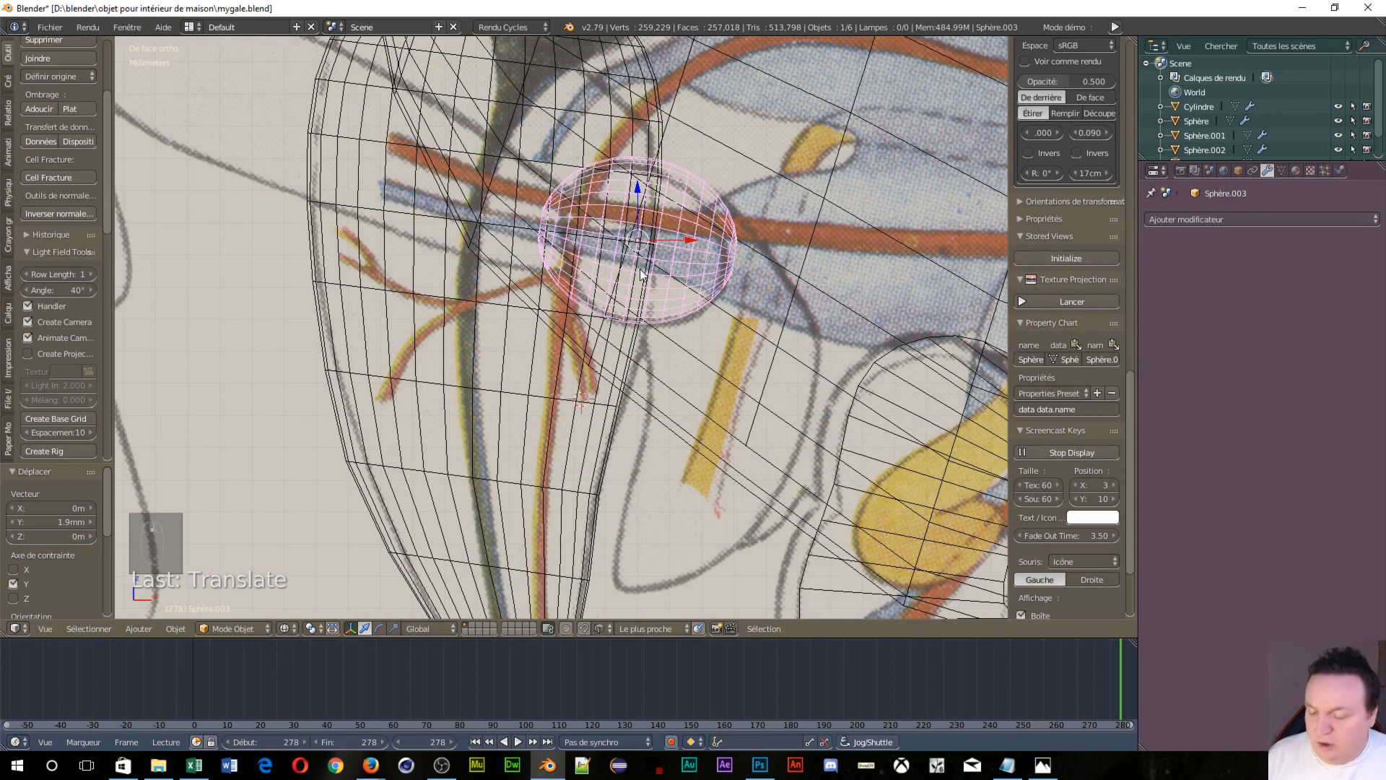
key(shift+d)
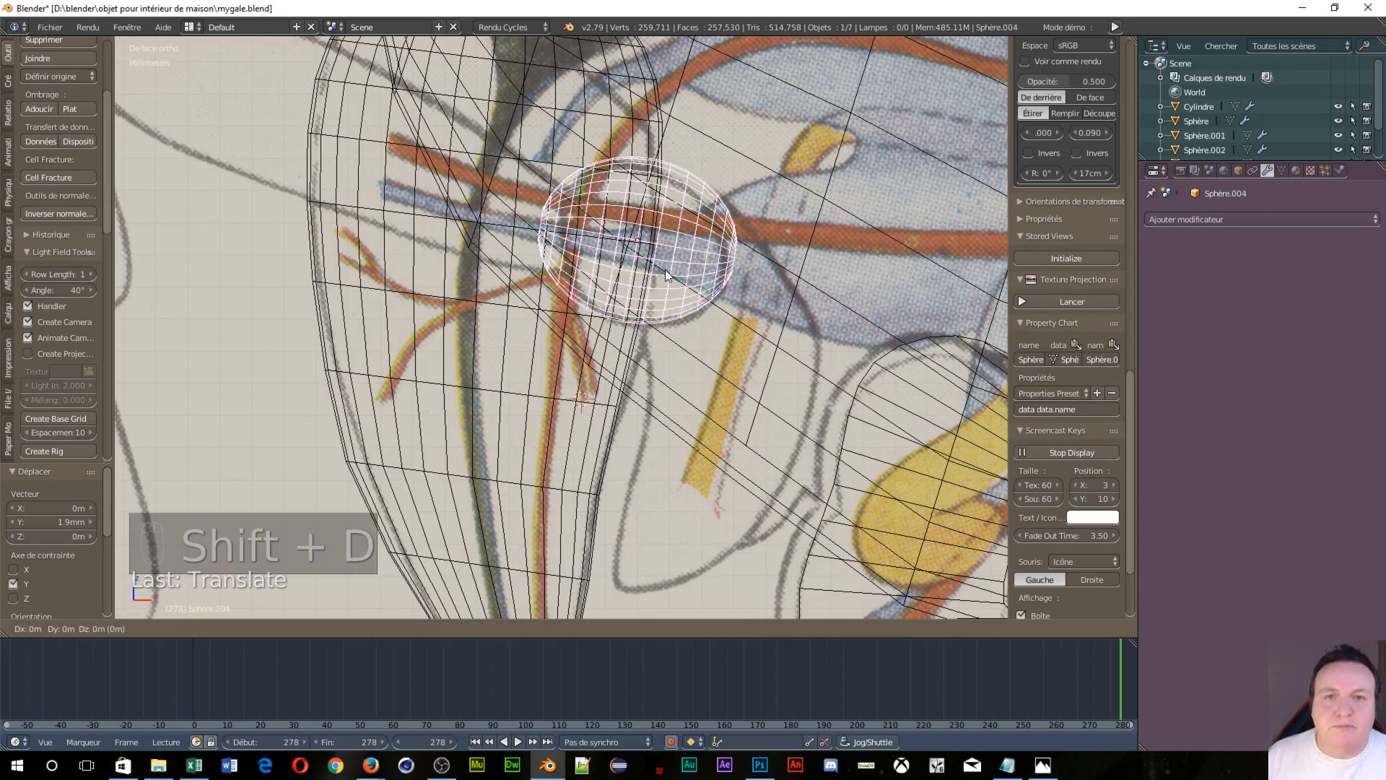
click(351, 155)
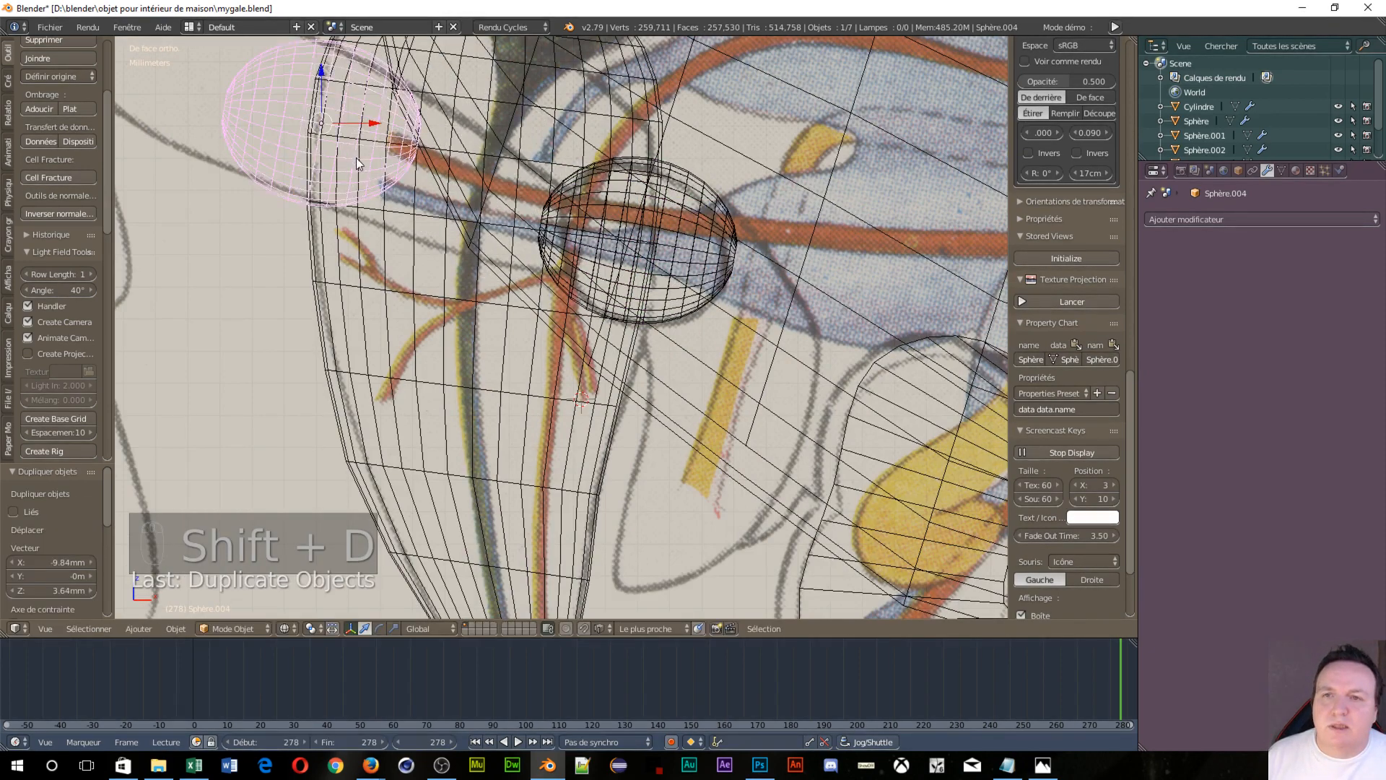
Rotate the copied sphere about 10.2° around global Y and move it about -4.89 mm in X and 2.1 mm in Z onto the sketched leg joint
scroll(414, 206, down, 4)
key(r)
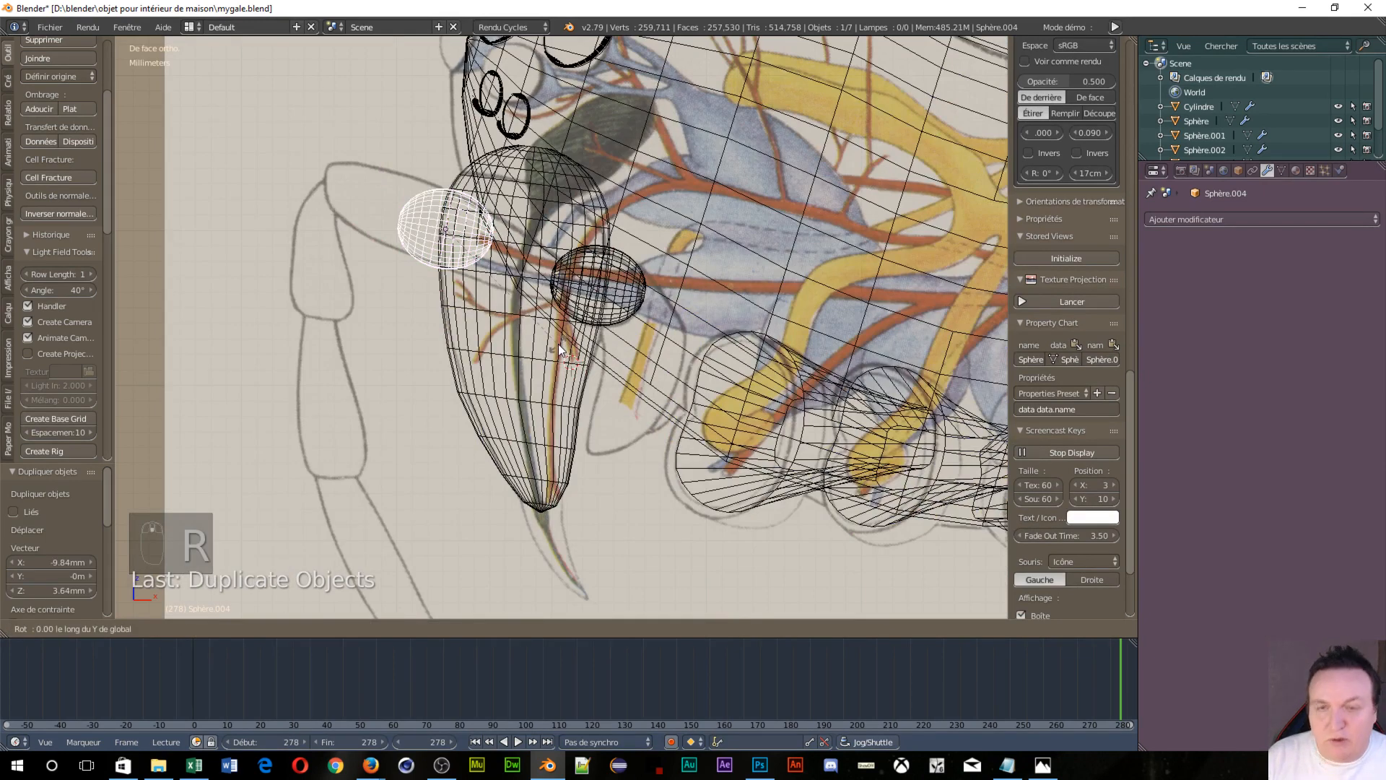
key(y)
click(538, 365)
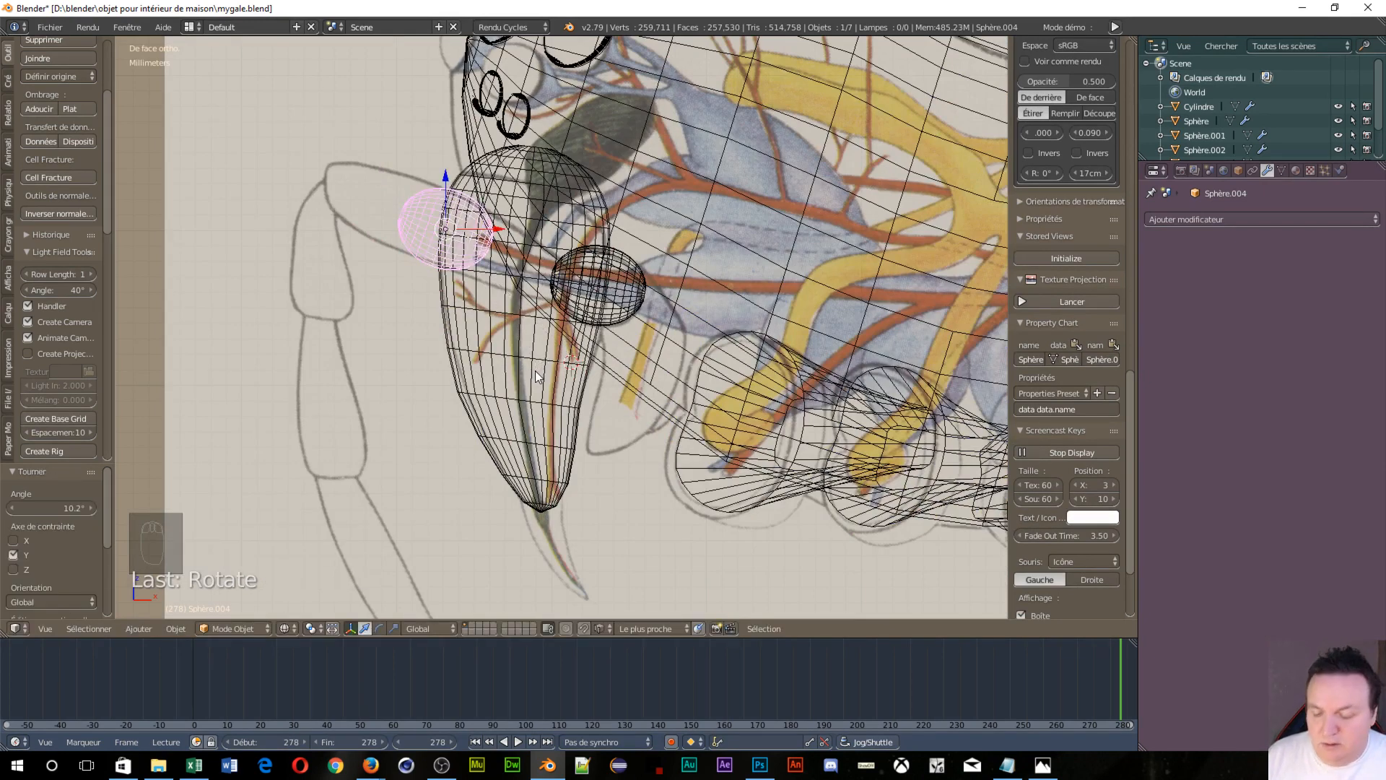
key(g)
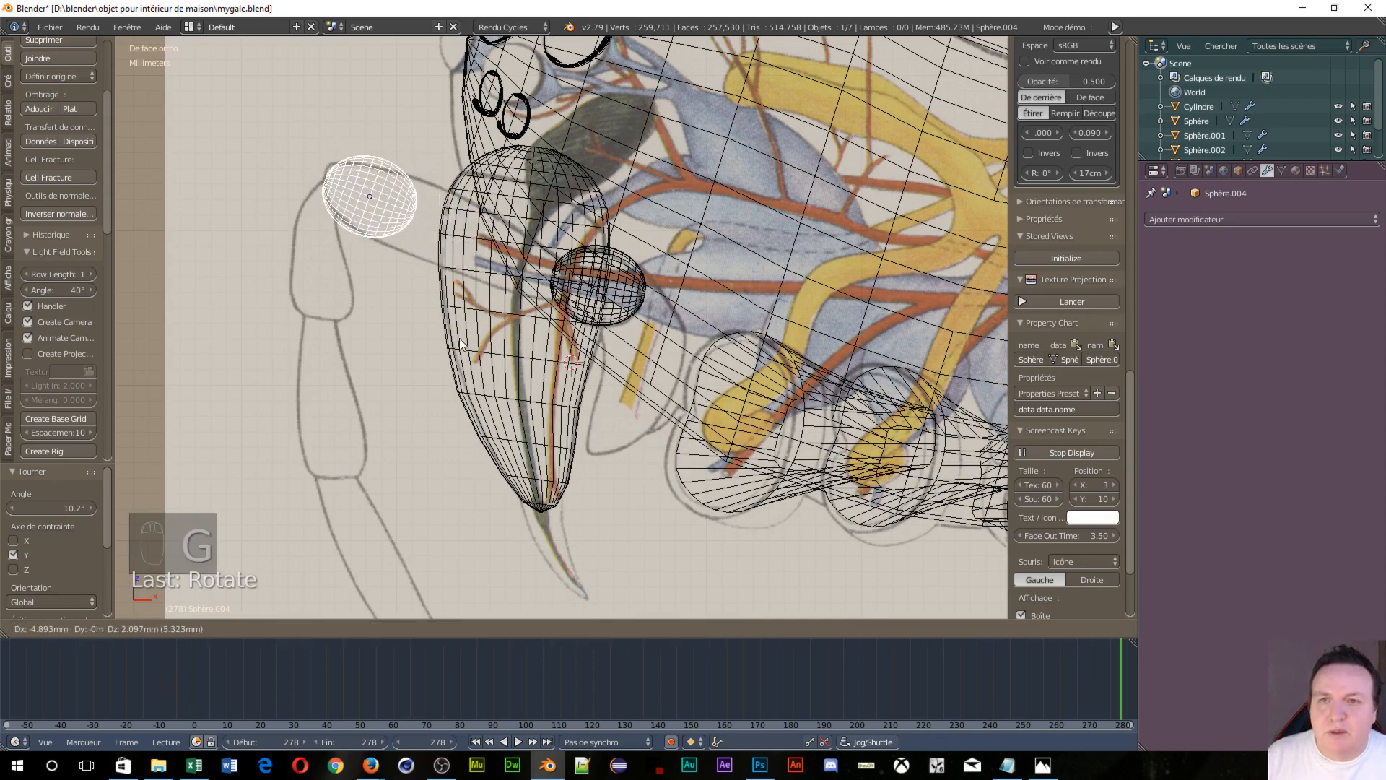
click(460, 344)
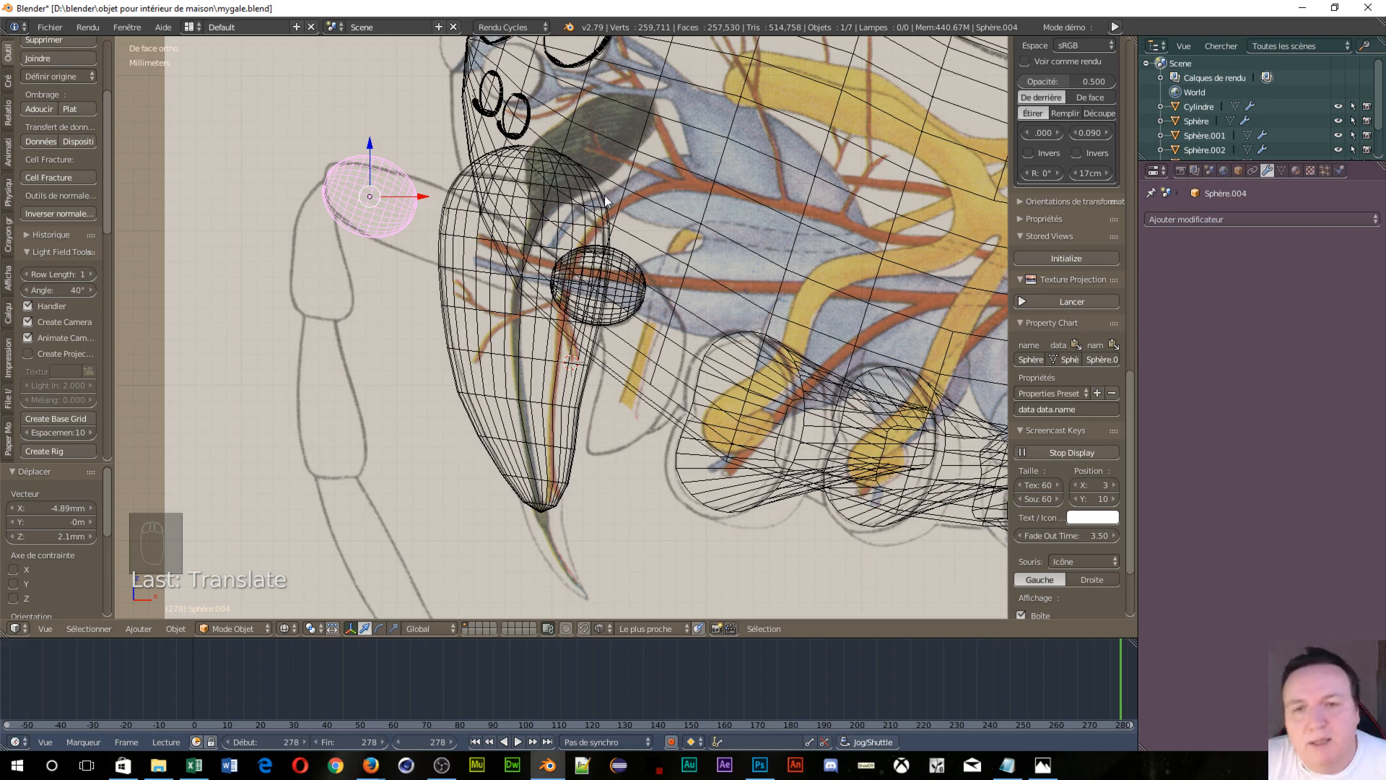
In edit mode, select only the copied sphere's vertex facing the chelicera and set the transform orientation to Normal
scroll(696, 219, down, 2)
scroll(696, 221, down, 1)
scroll(708, 240, up, 2)
scroll(510, 142, down, 1)
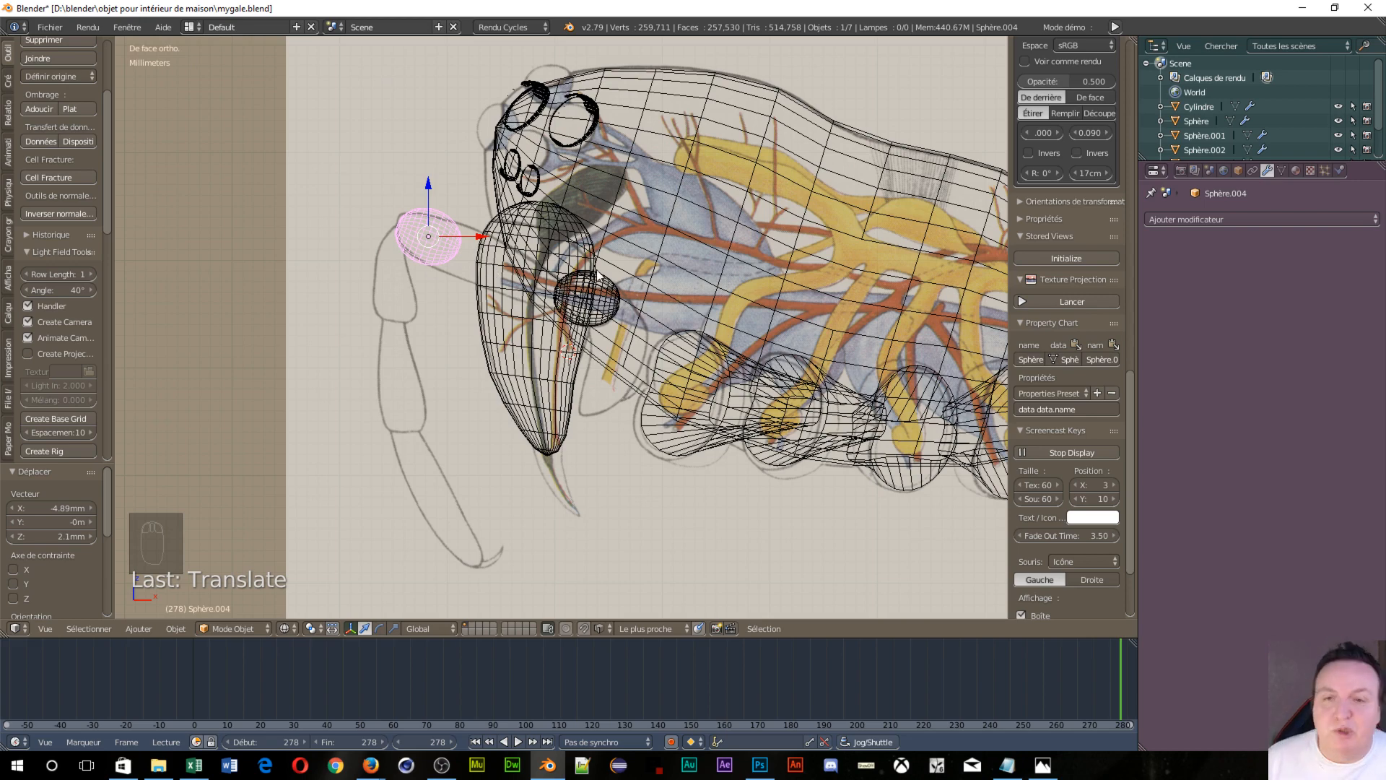
key(Tab)
key(Tab)
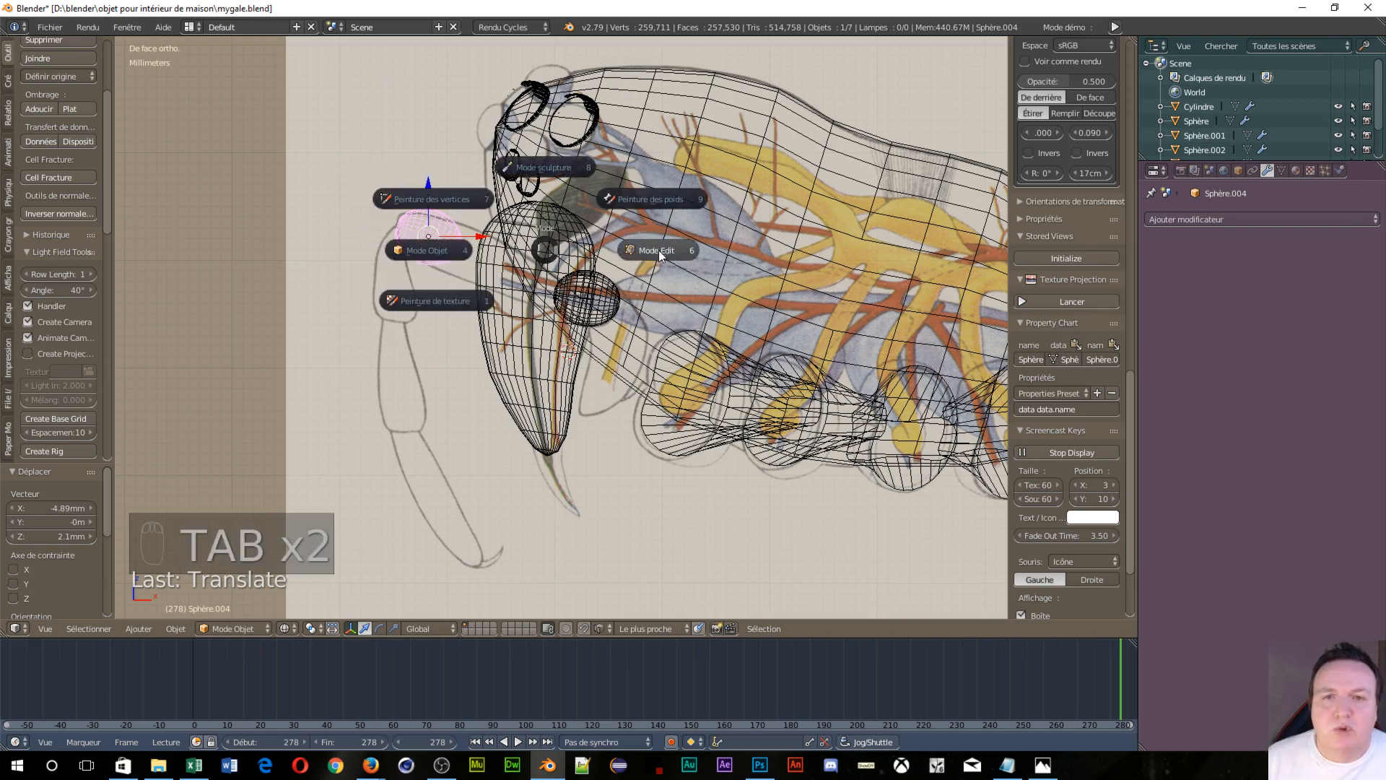
click(658, 253)
scroll(437, 296, up, 5)
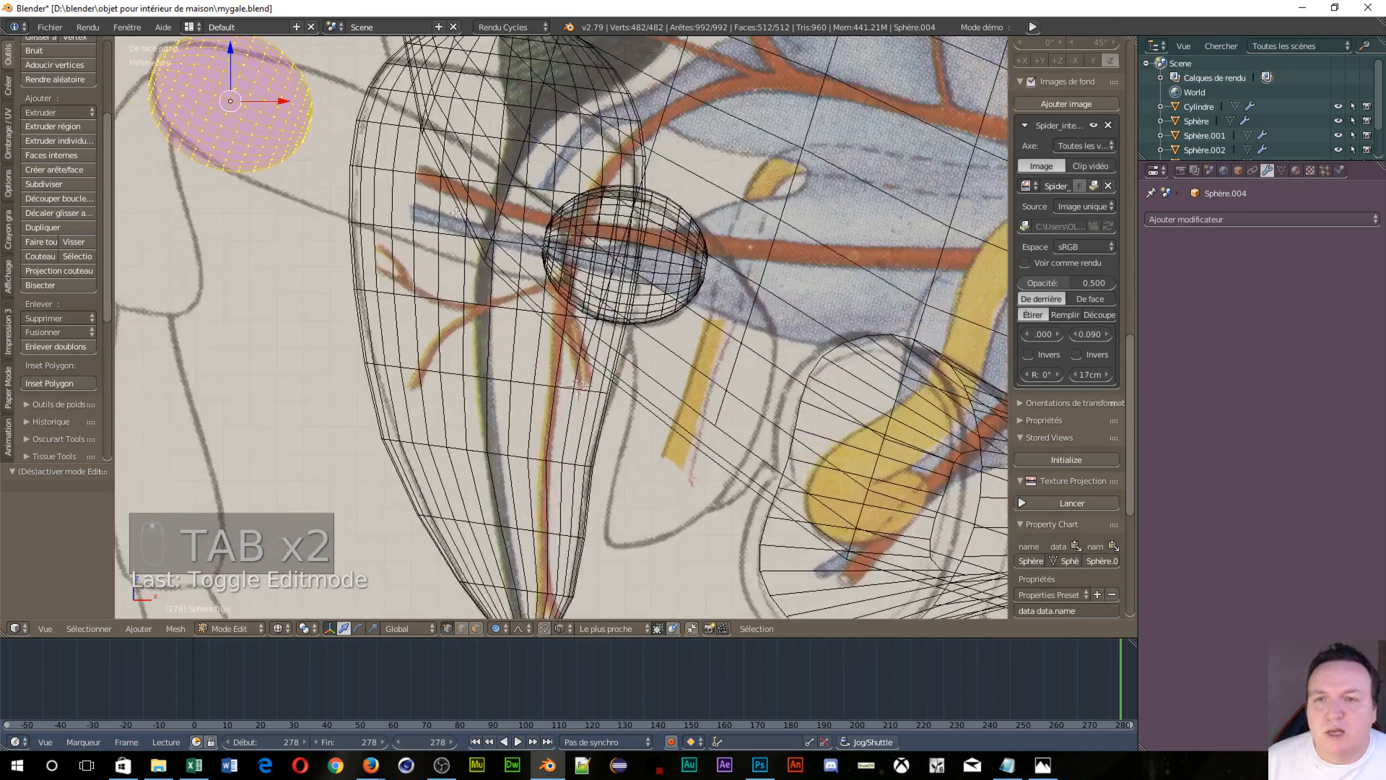
scroll(224, 127, down, 2)
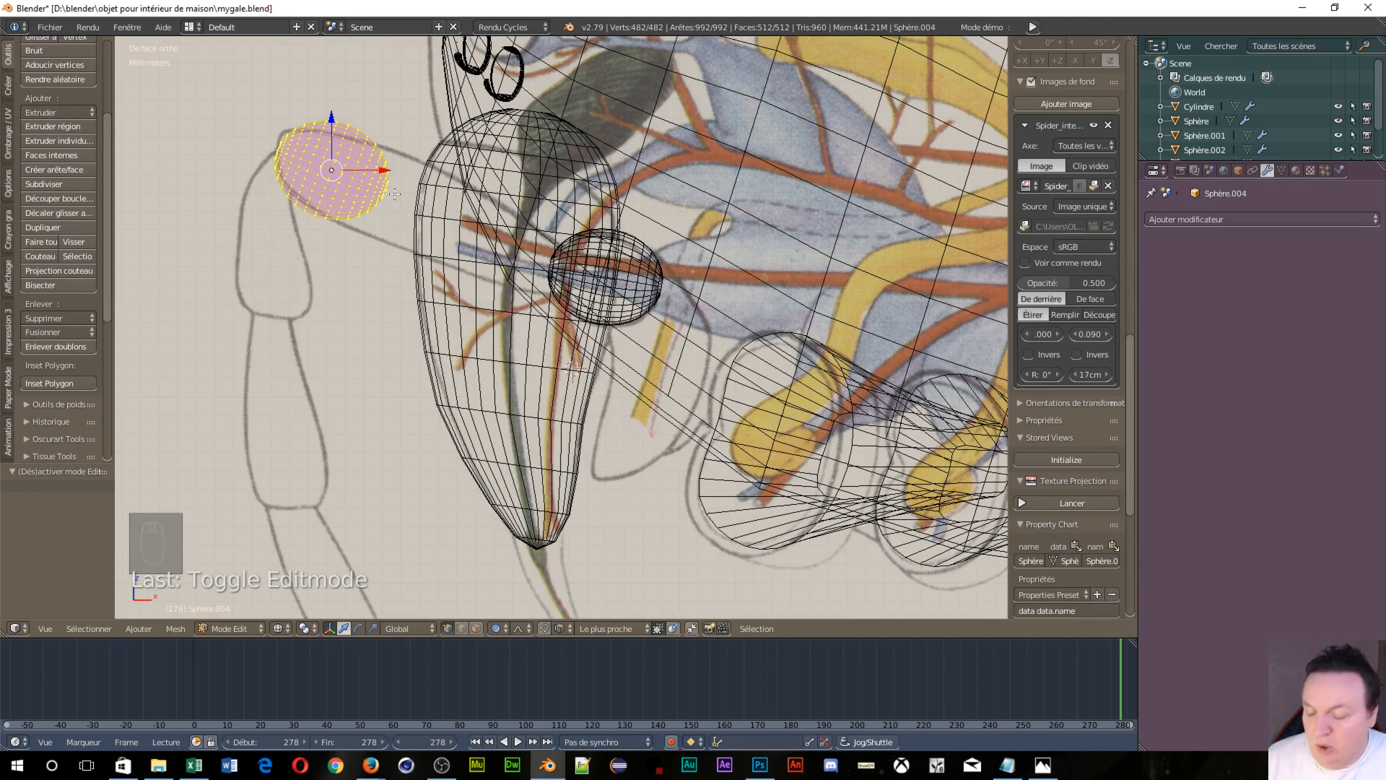
key(a)
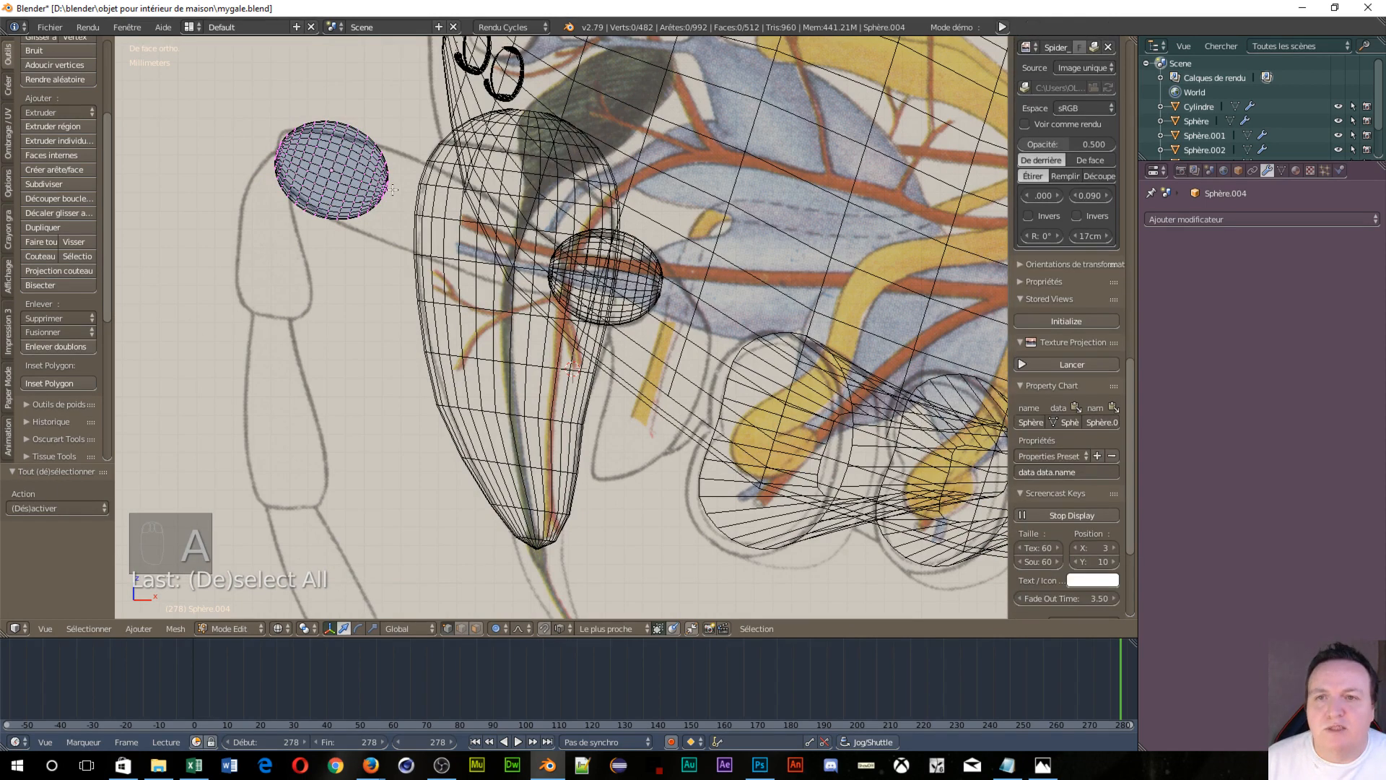
right_click(391, 189)
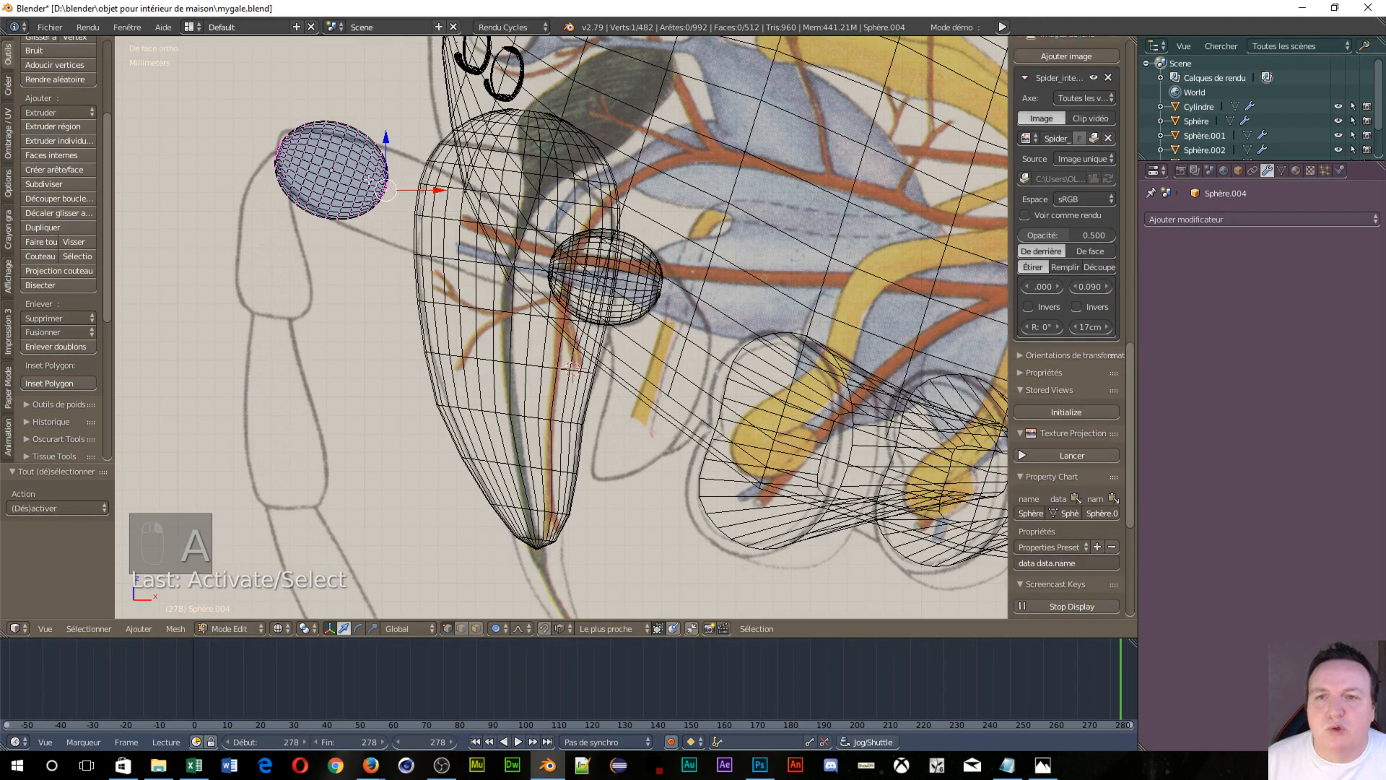
click(409, 628)
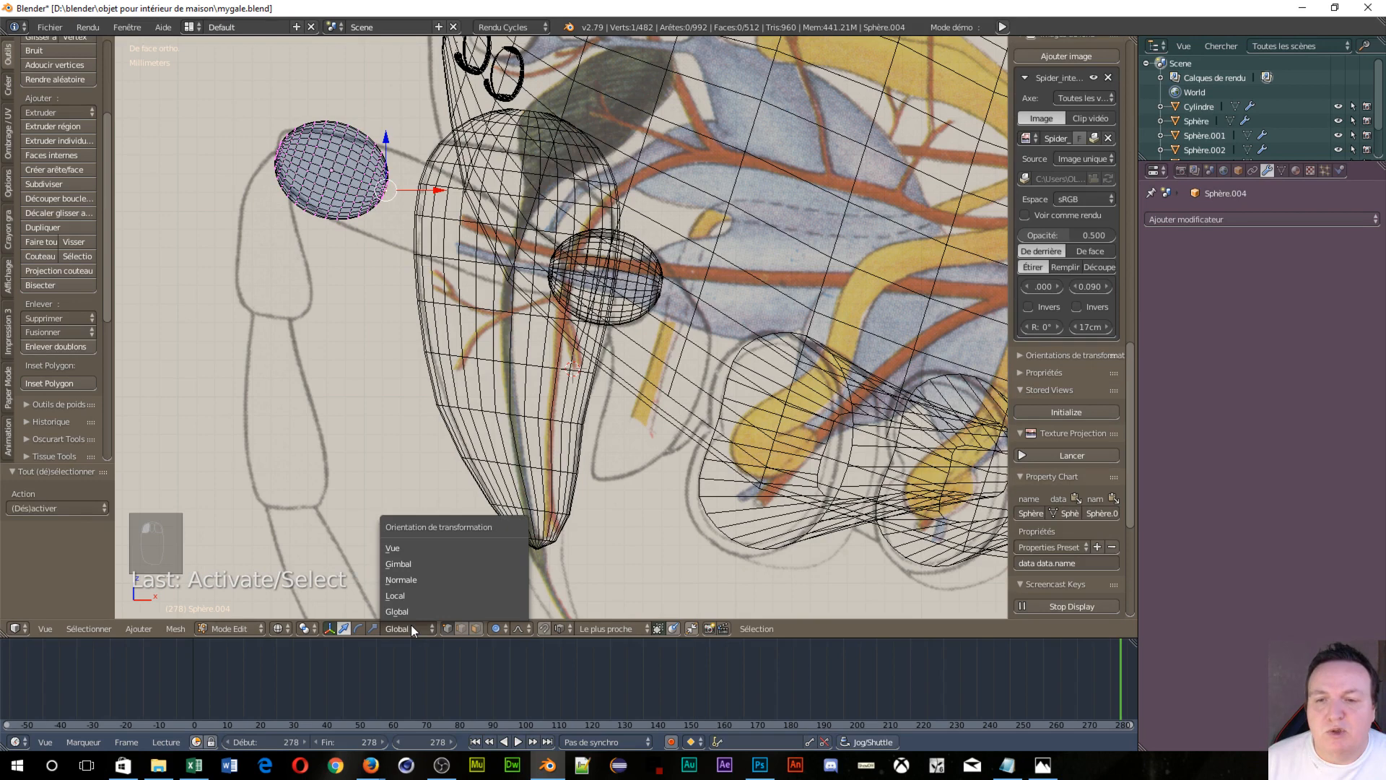
click(400, 579)
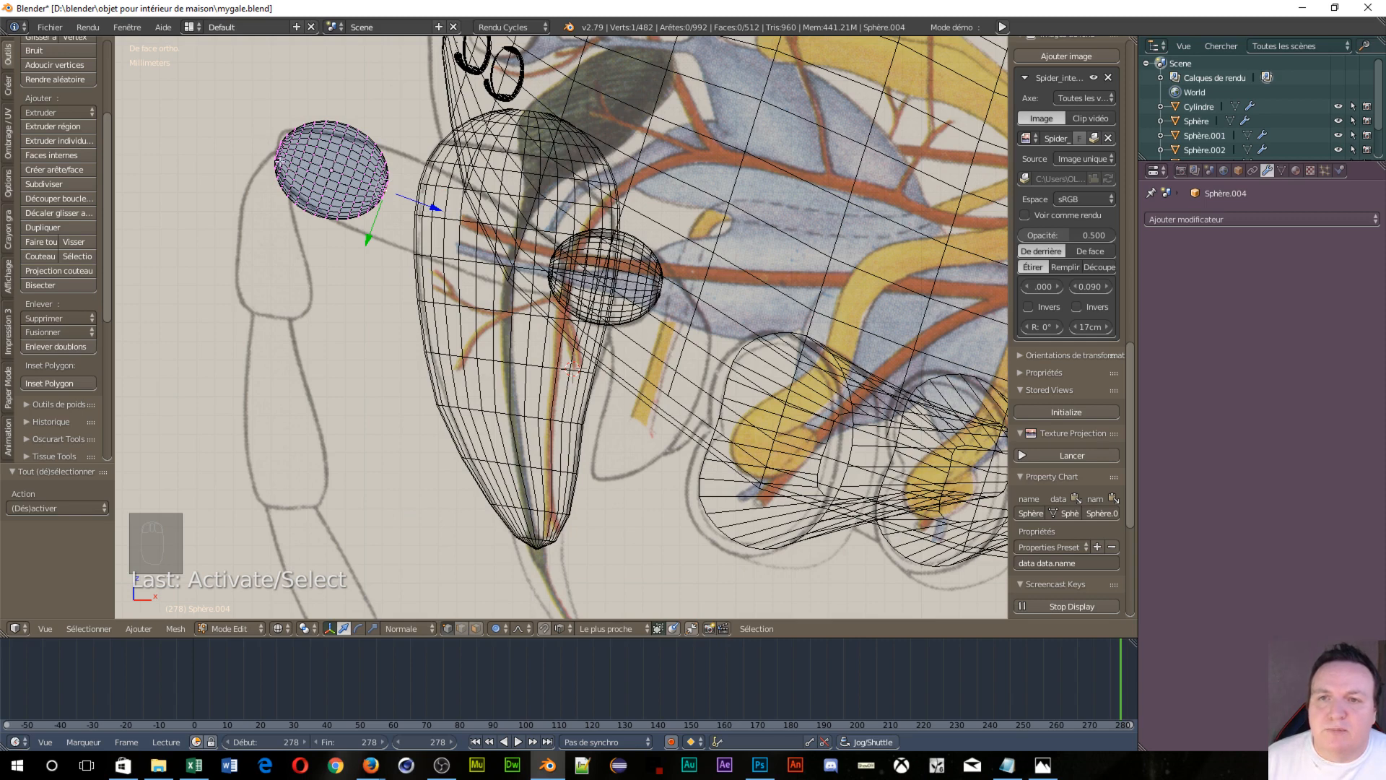
Stretch the selected vertex about 1.24 cm along its normal Z toward the base sphere, using a reduced proportional editing radius
drag(437, 210, 557, 279)
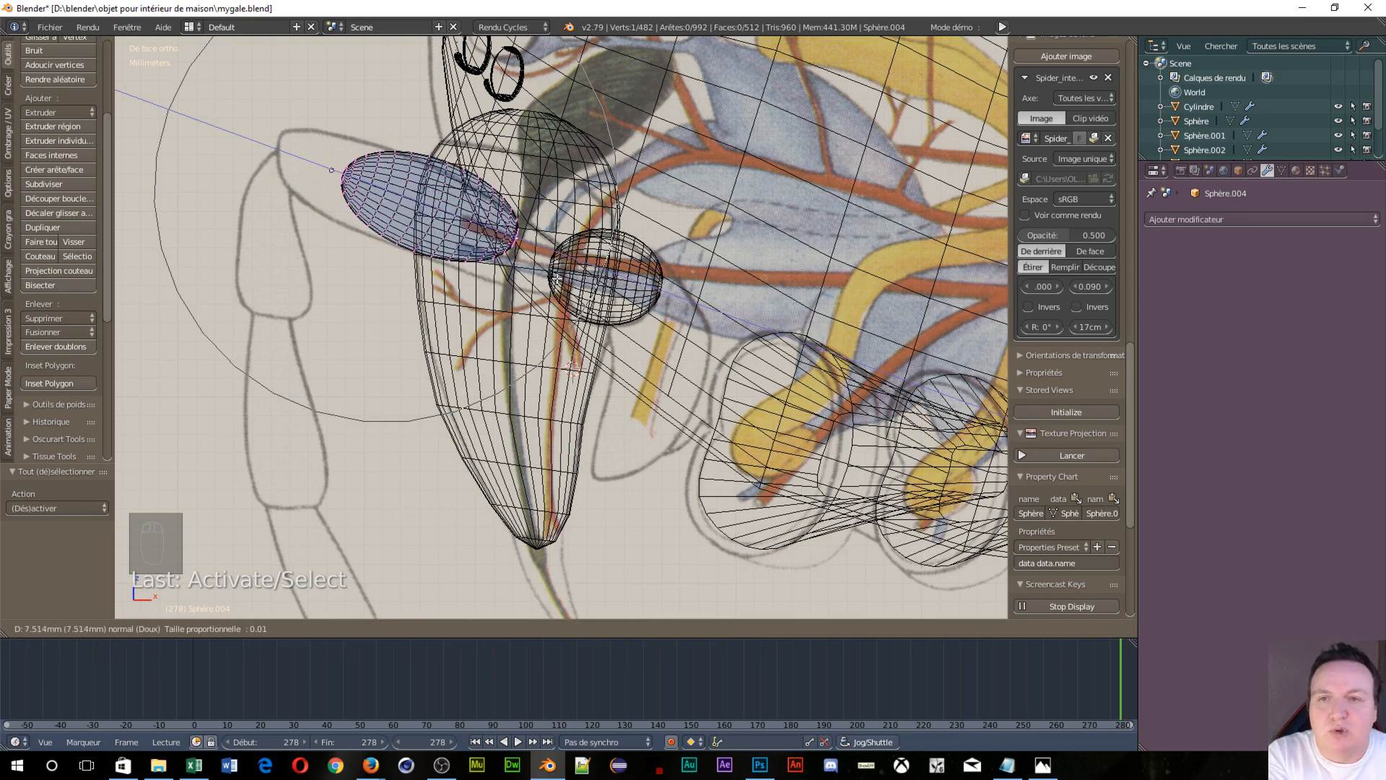
scroll(557, 278, up, 2)
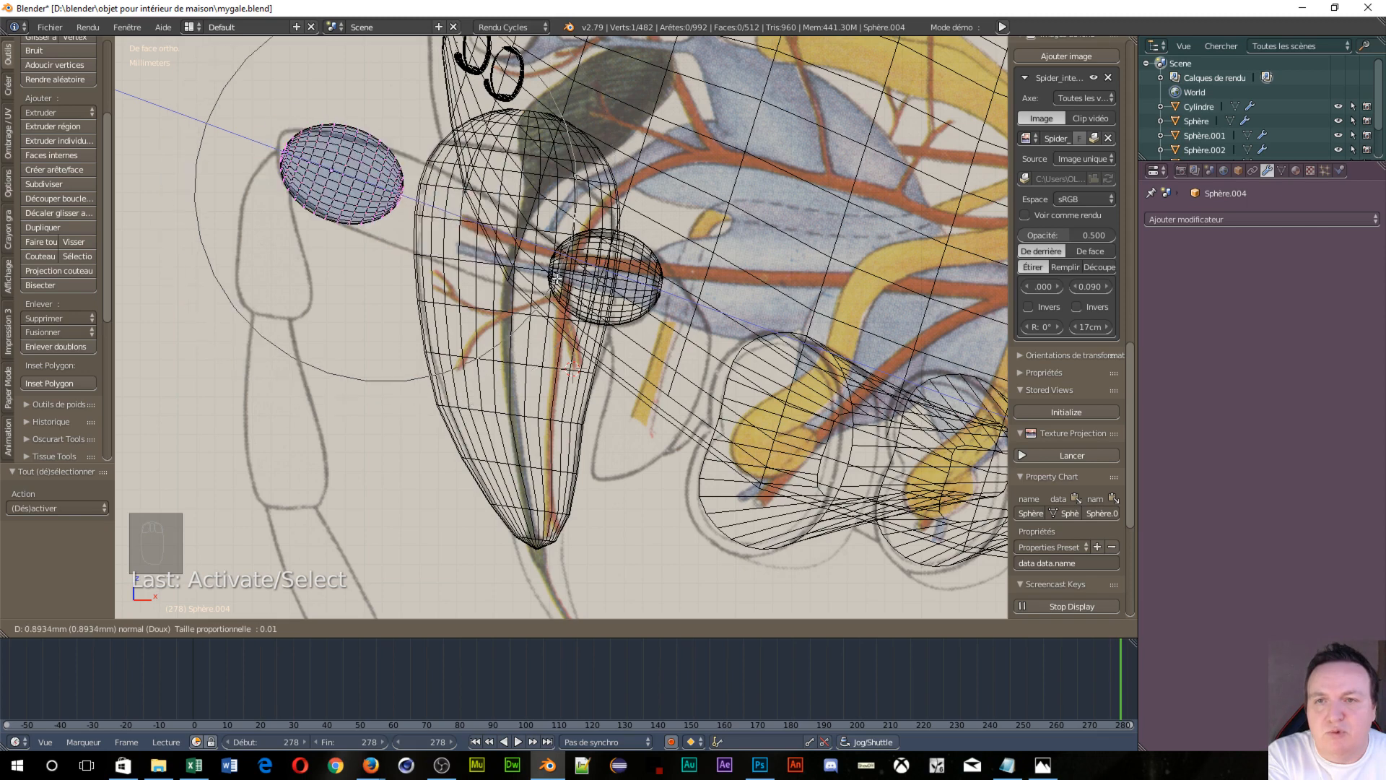
scroll(557, 278, up, 2)
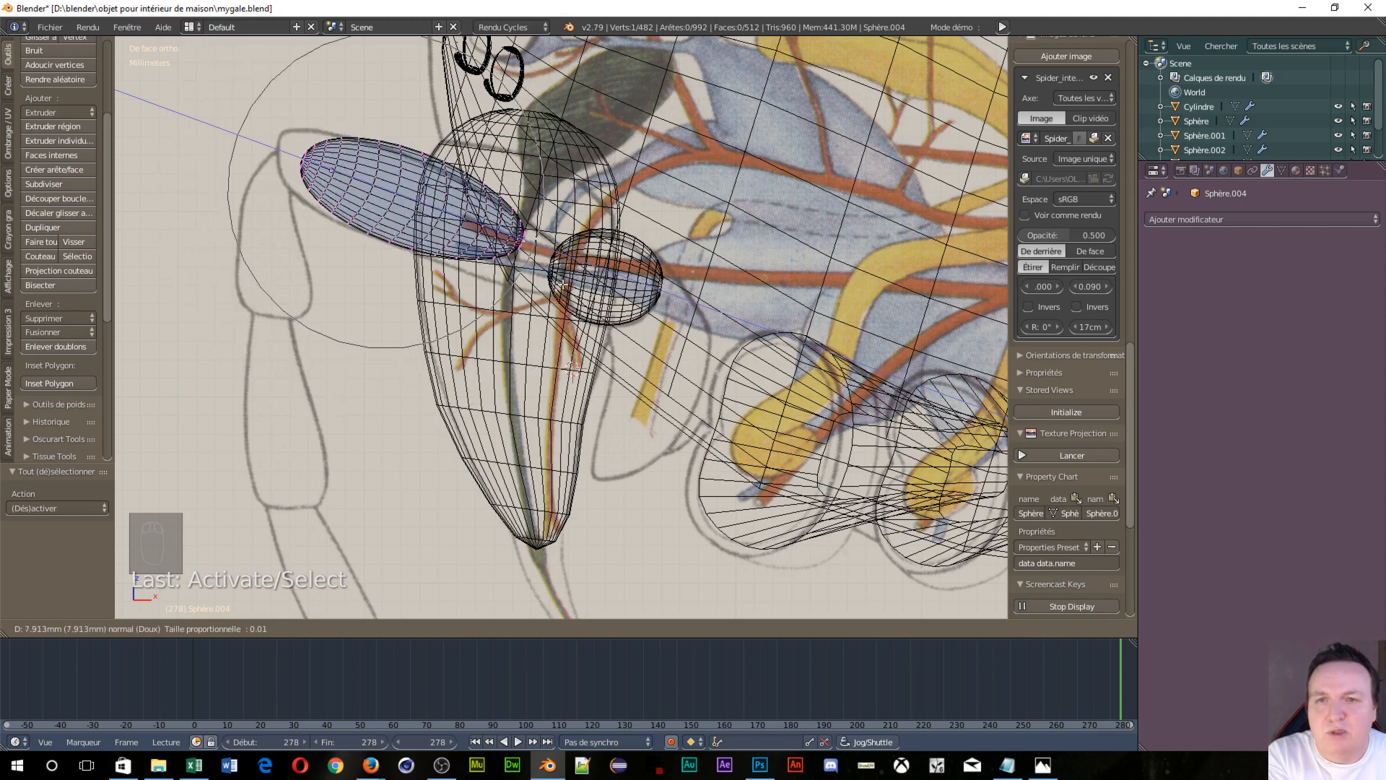
scroll(563, 284, up, 3)
scroll(565, 283, up, 2)
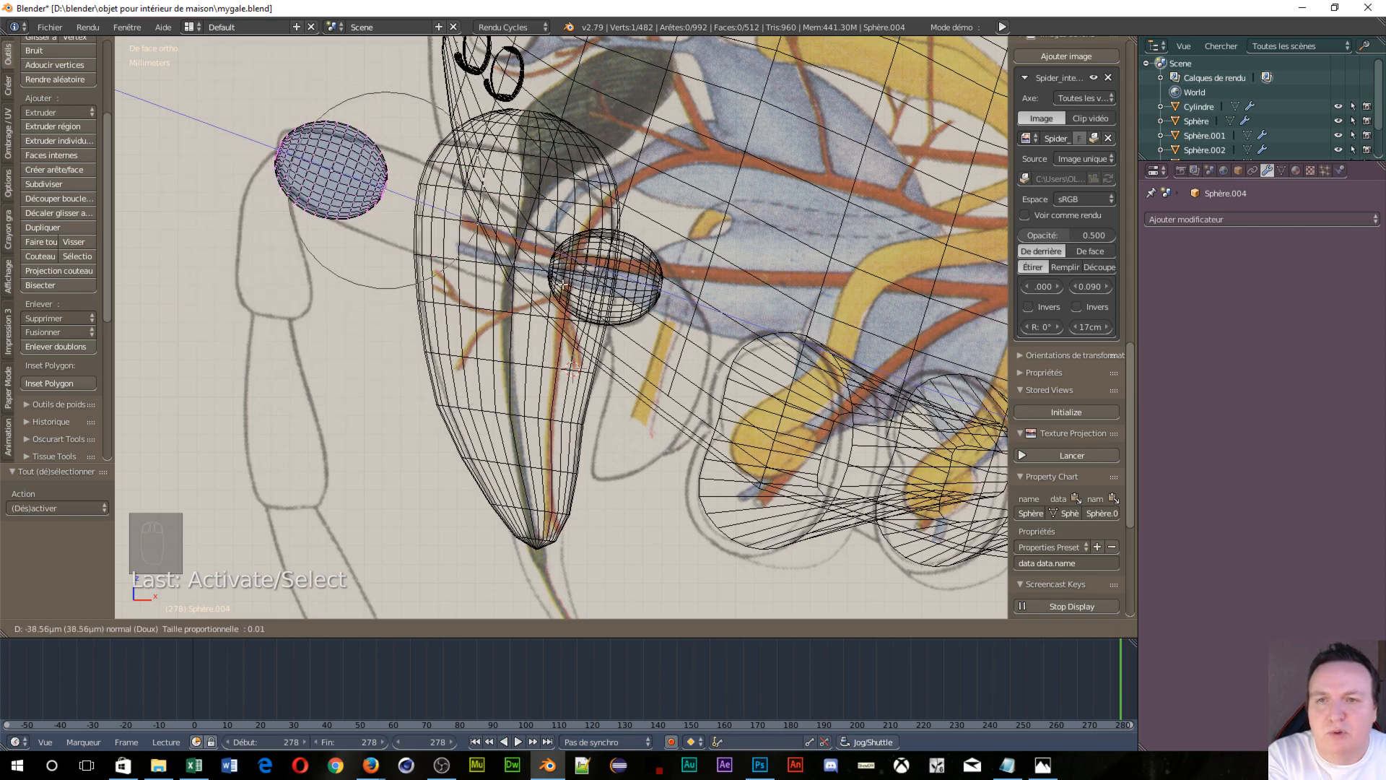
scroll(567, 285, up, 2)
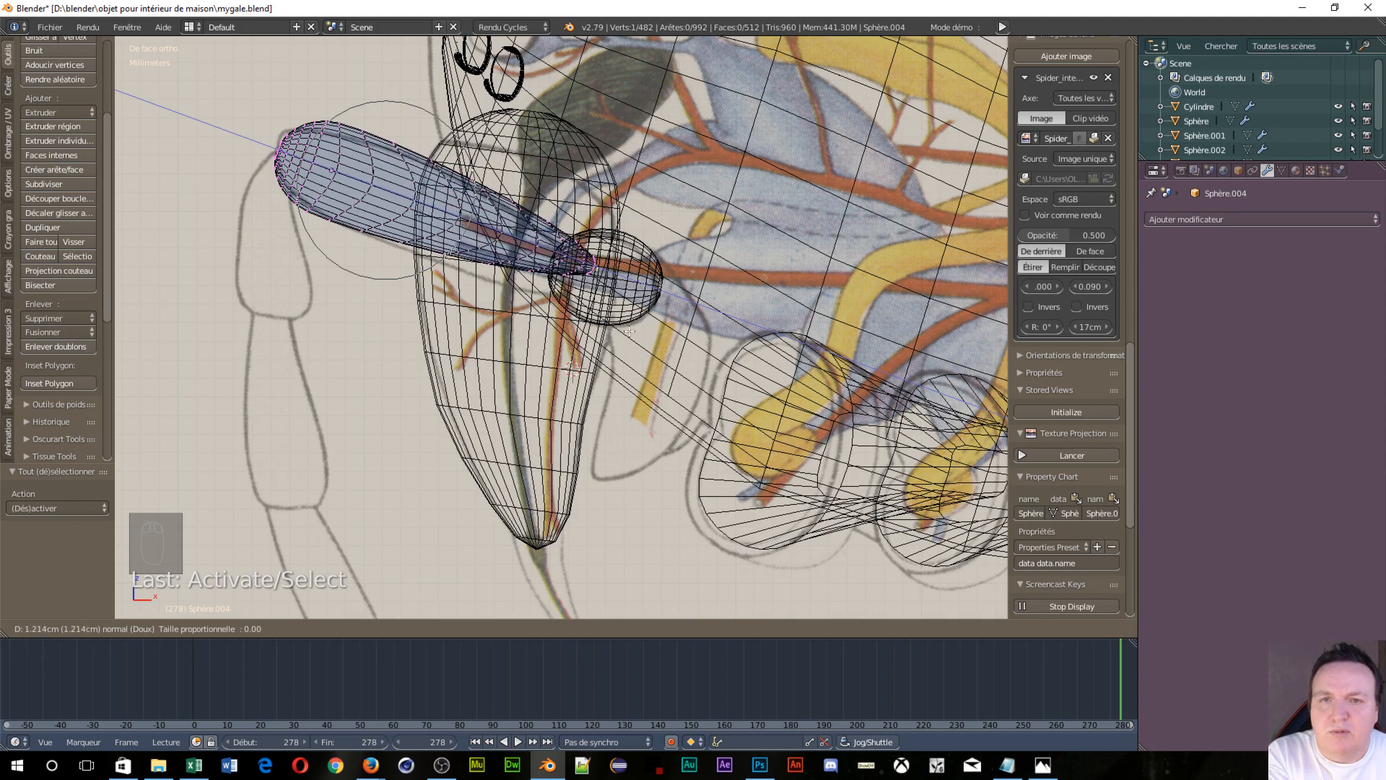
click(634, 334)
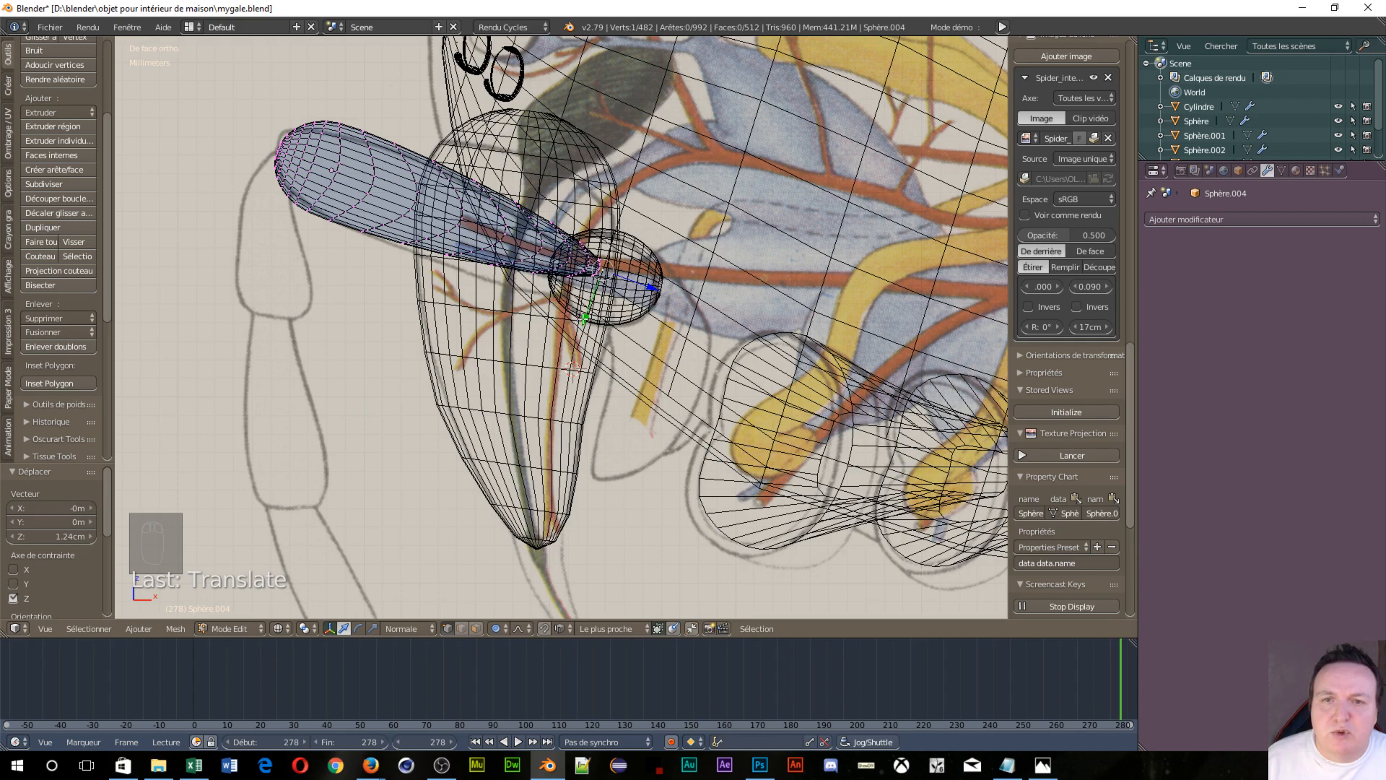
Shift the stretched tip about 1.08 mm along its normal Y axis with a larger proportional editing radius to follow the sketch
key(g)
key(y)
key(y)
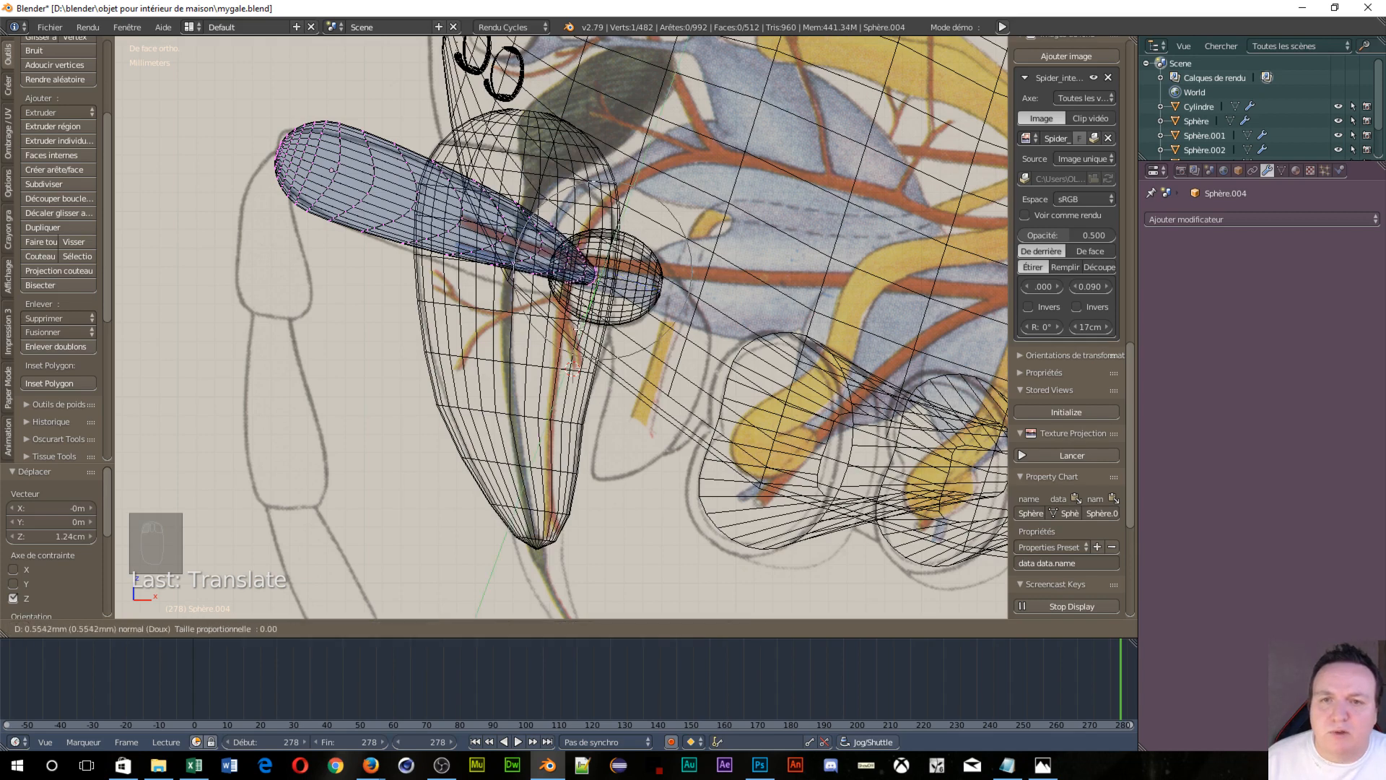
scroll(572, 366, down, 1)
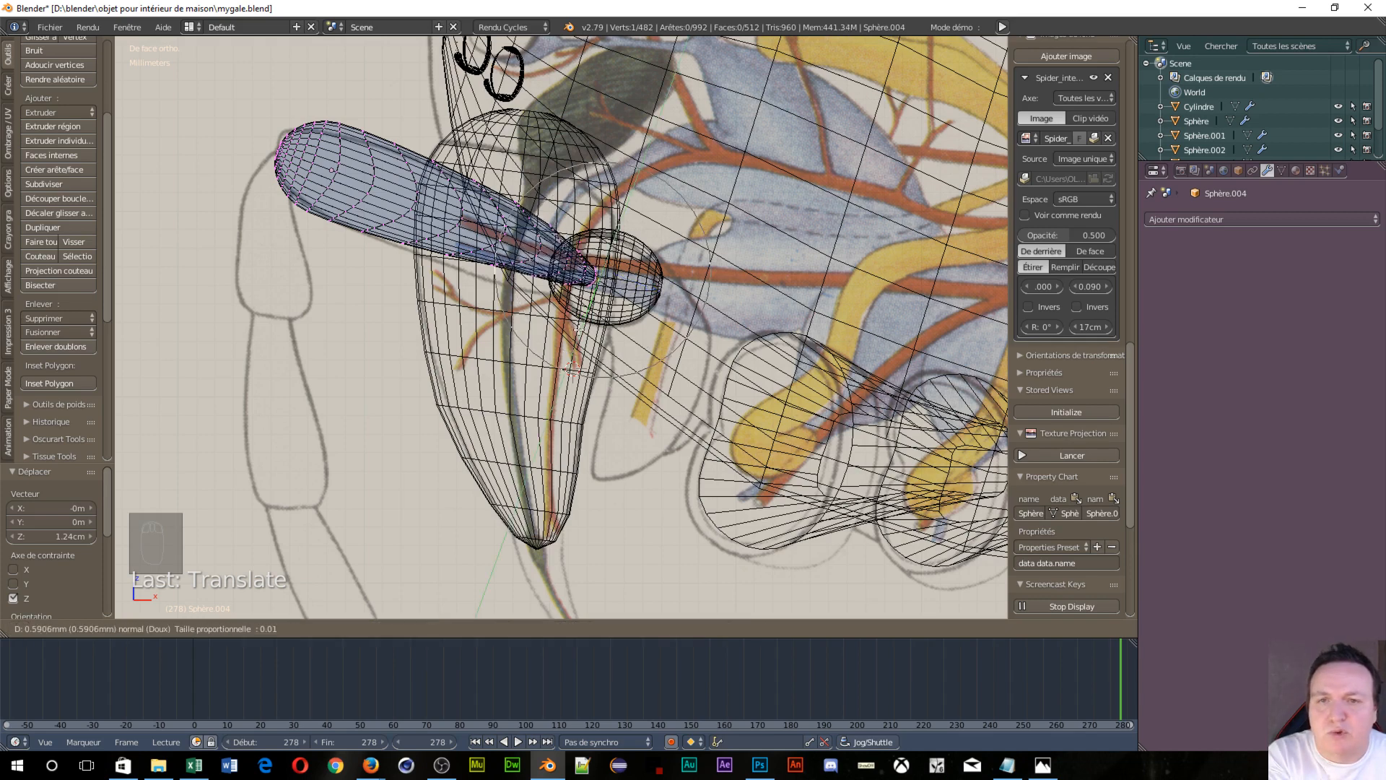
scroll(576, 350, down, 4)
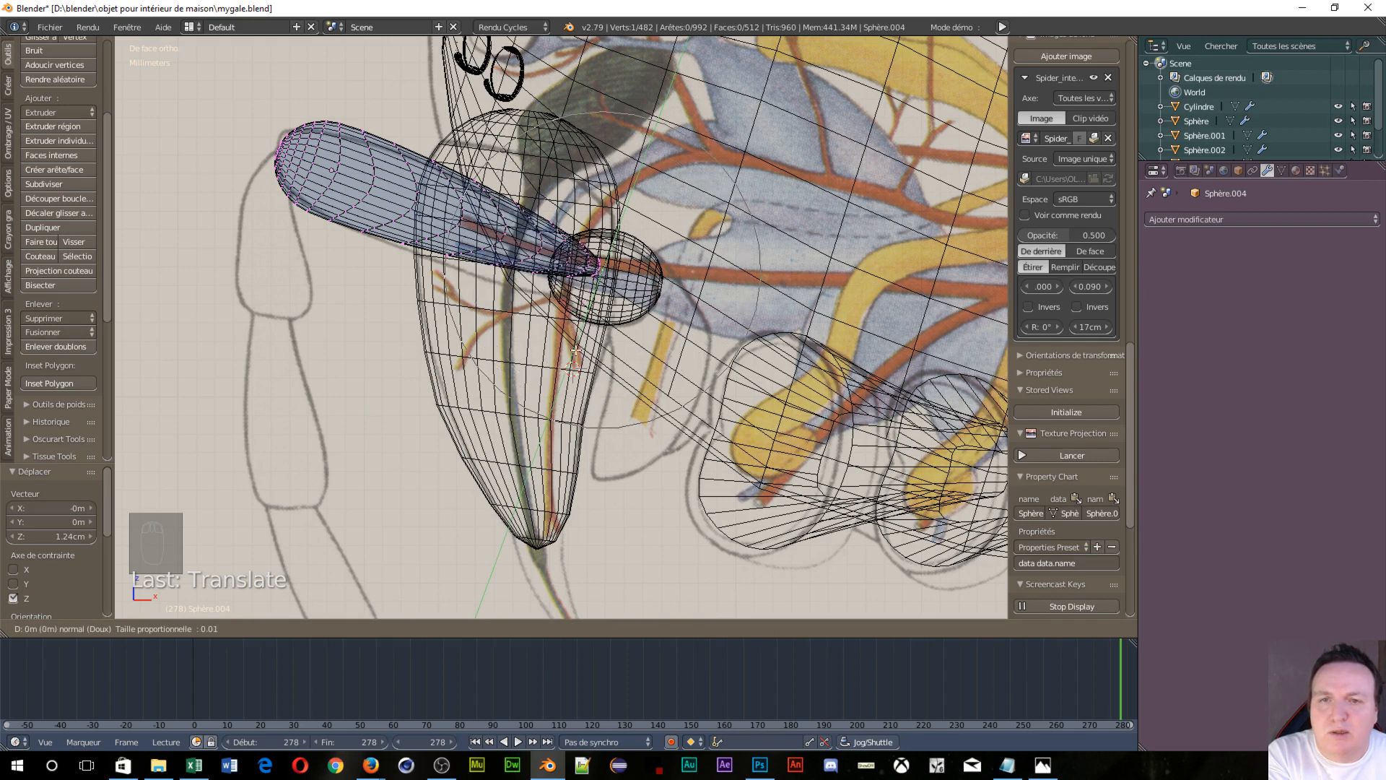
scroll(575, 350, down, 3)
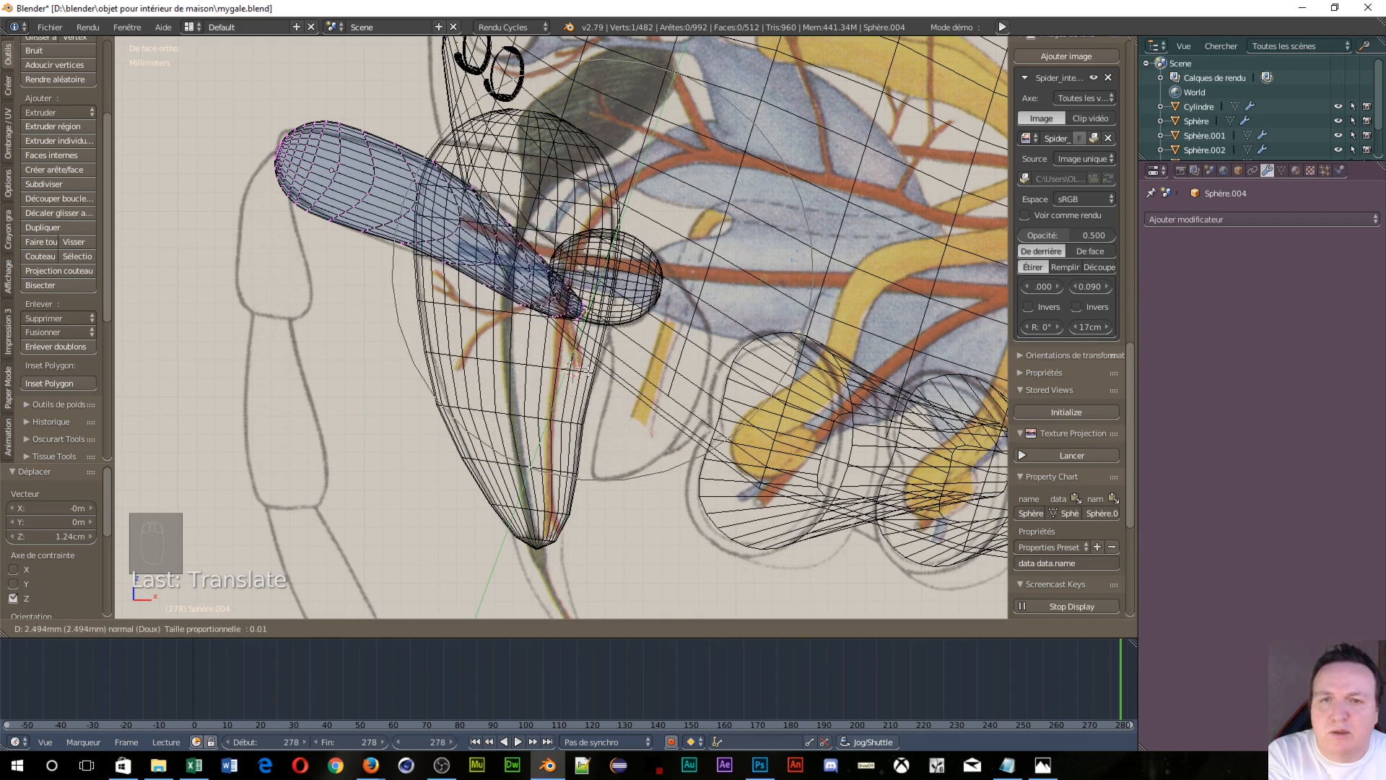
scroll(602, 354, down, 3)
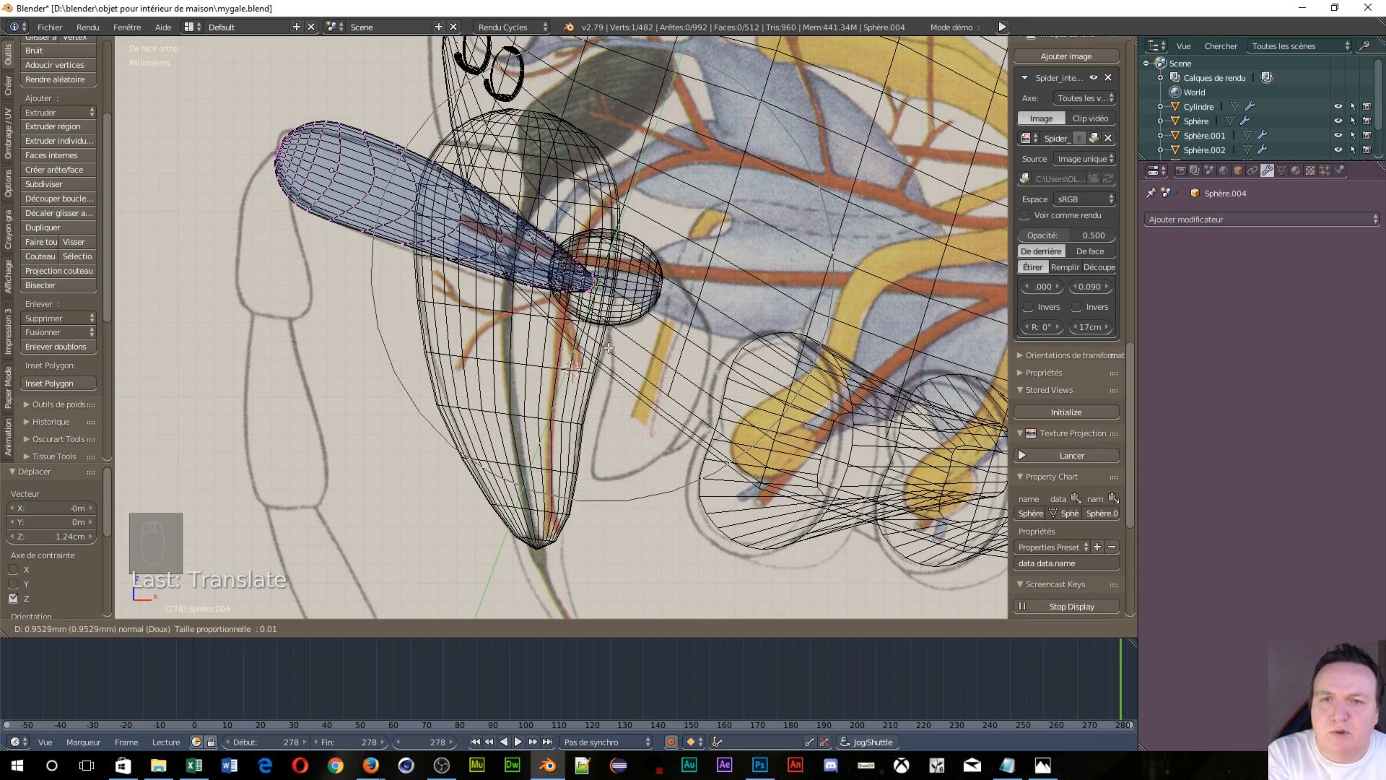
click(443, 211)
Check the elongated segment in perspective, return to object mode and compare it with the reference sketch from the front
scroll(444, 211, down, 4)
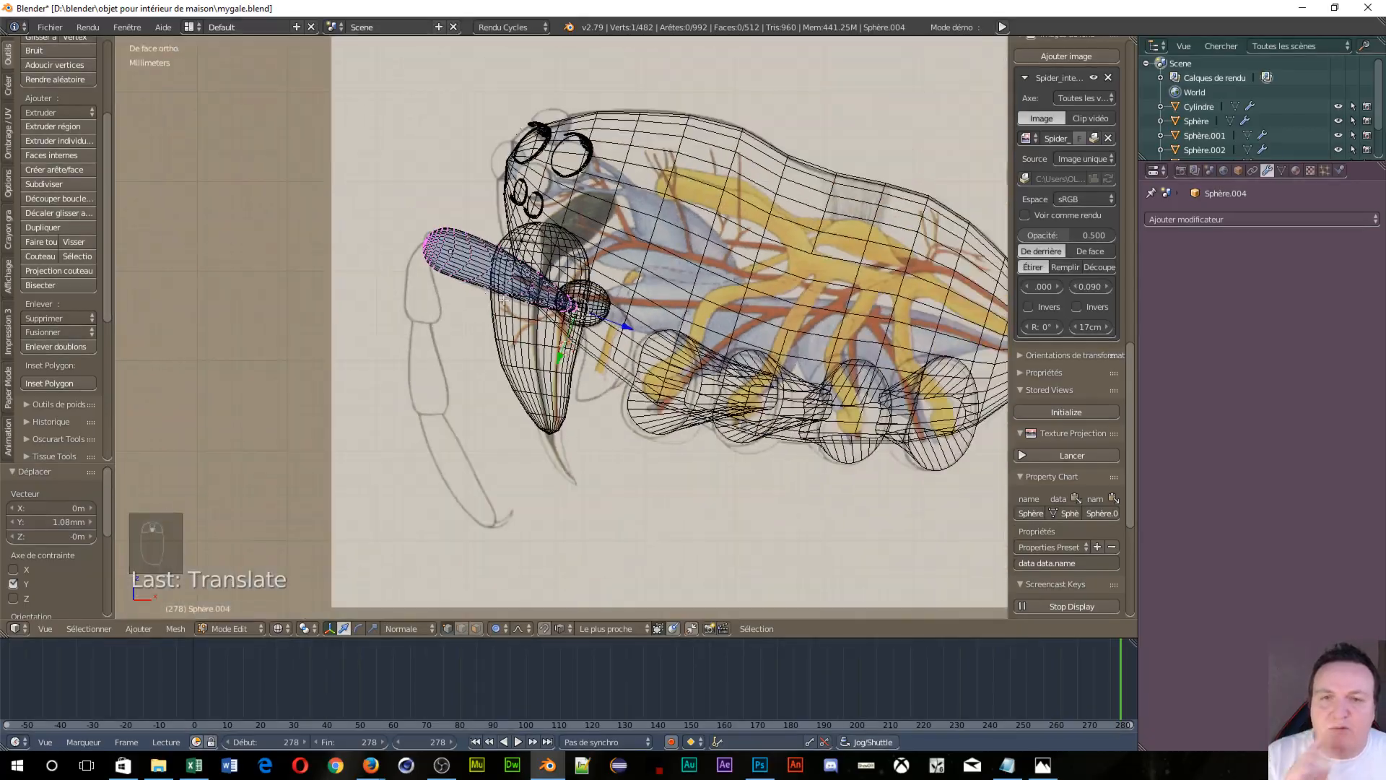
middle_drag(444, 211, 503, 288)
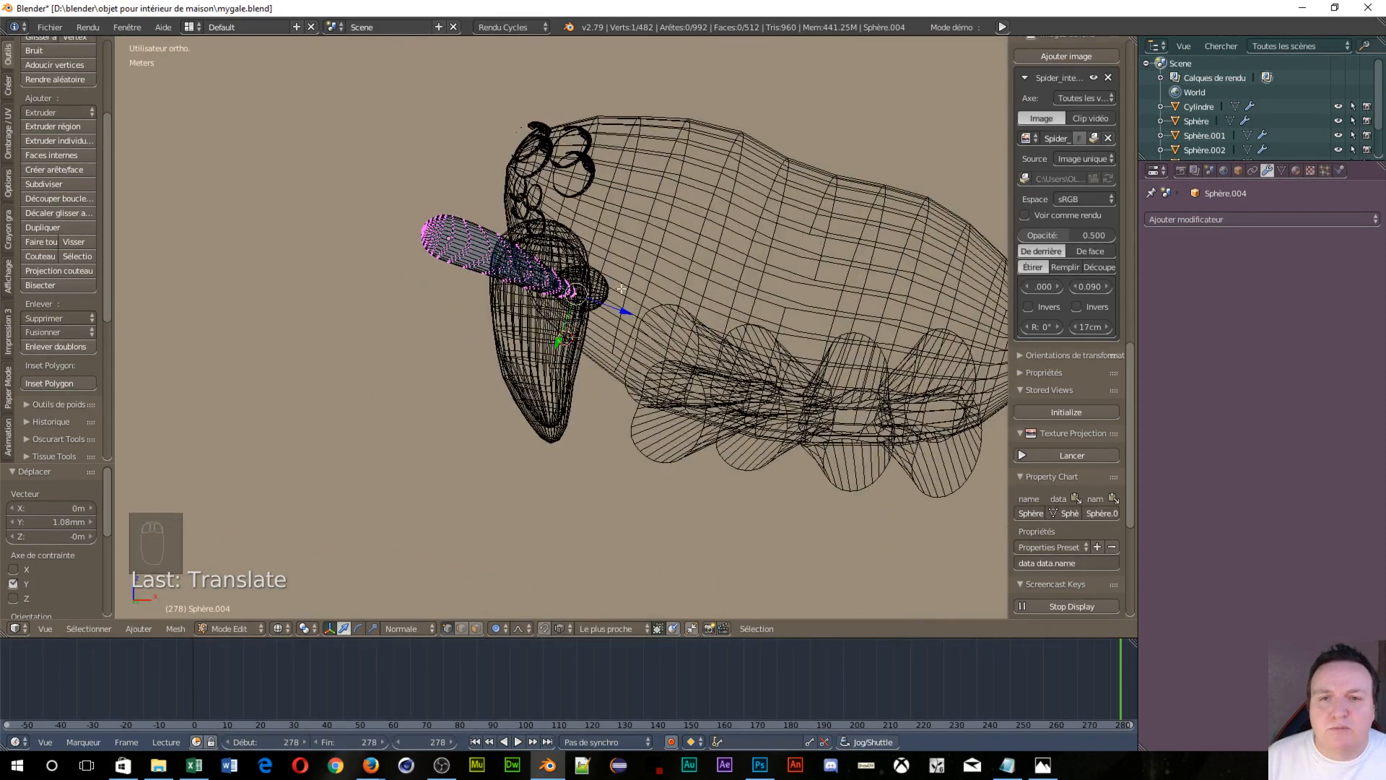
key(Tab)
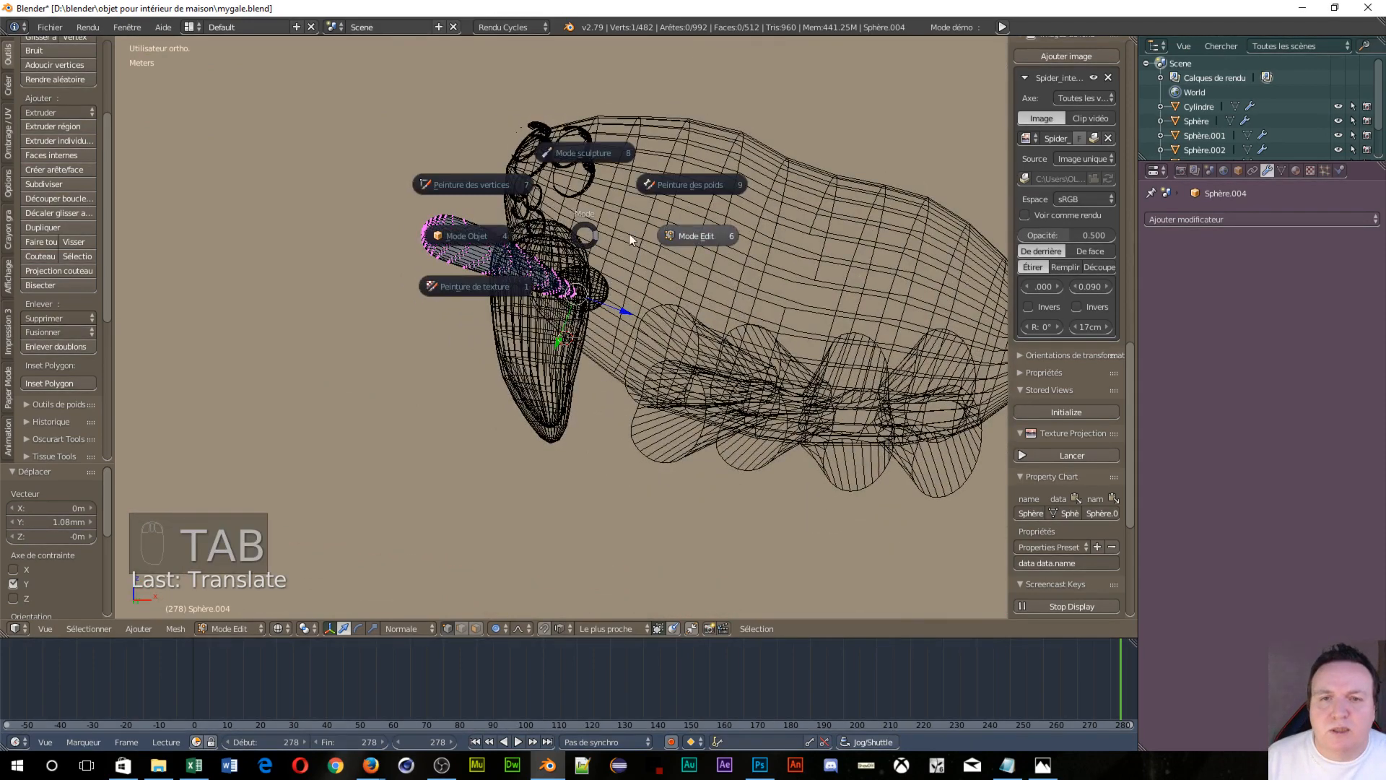
click(458, 235)
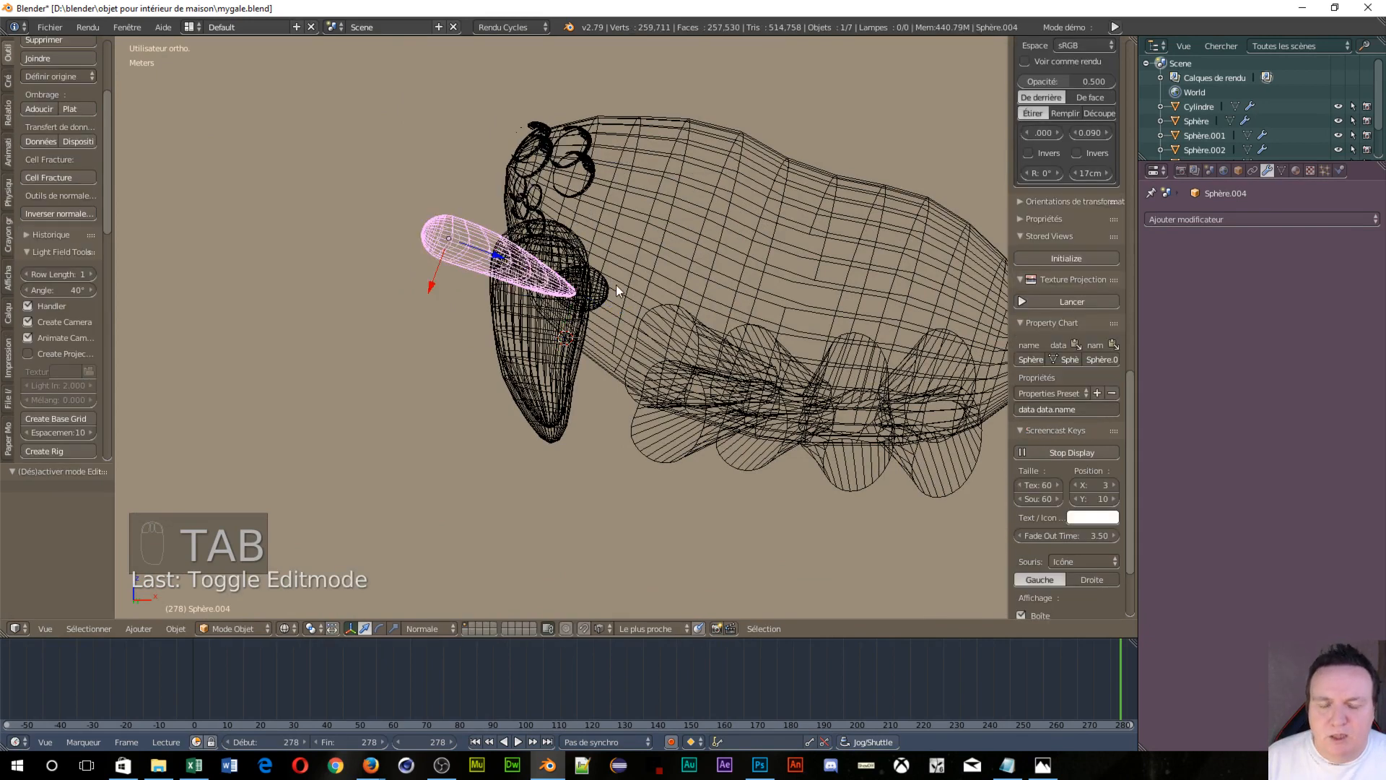
key(KP_1)
scroll(578, 343, up, 3)
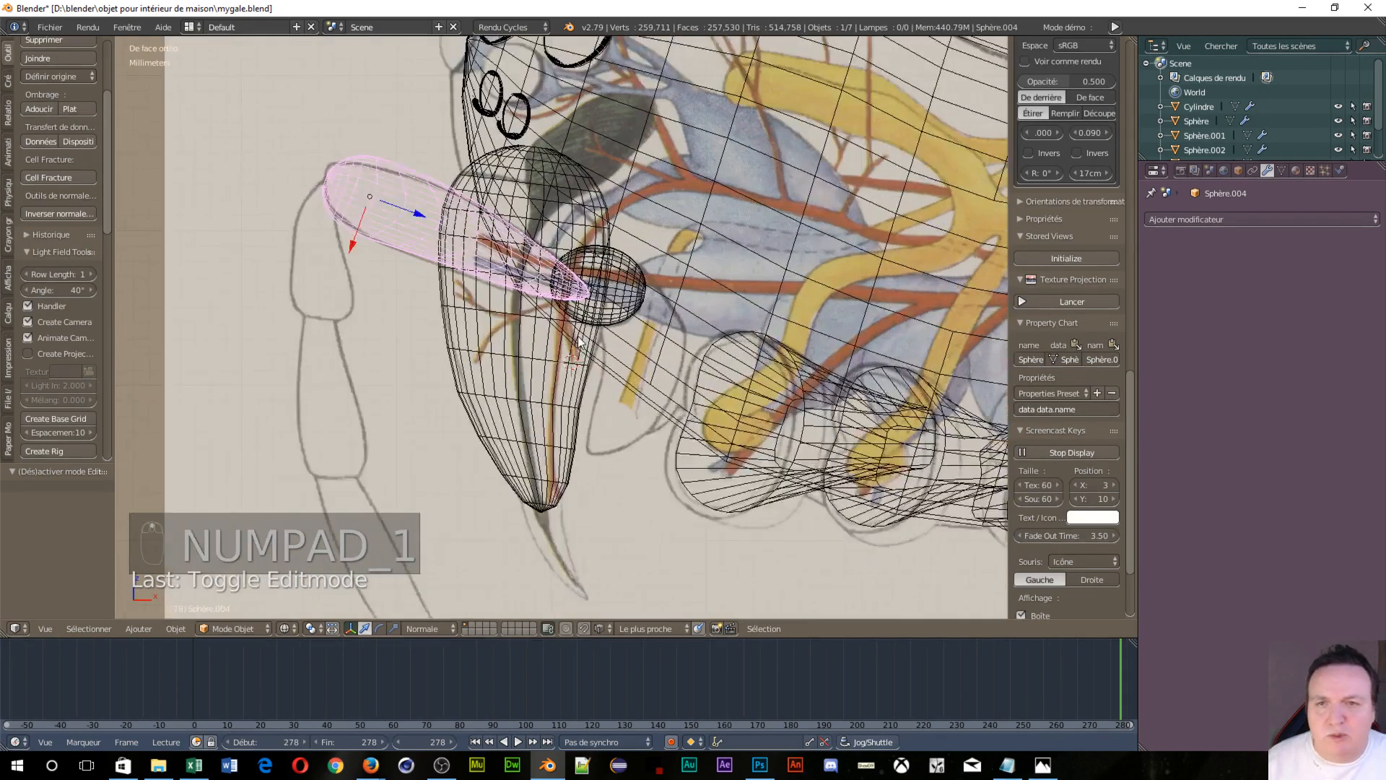
scroll(578, 342, up, 1)
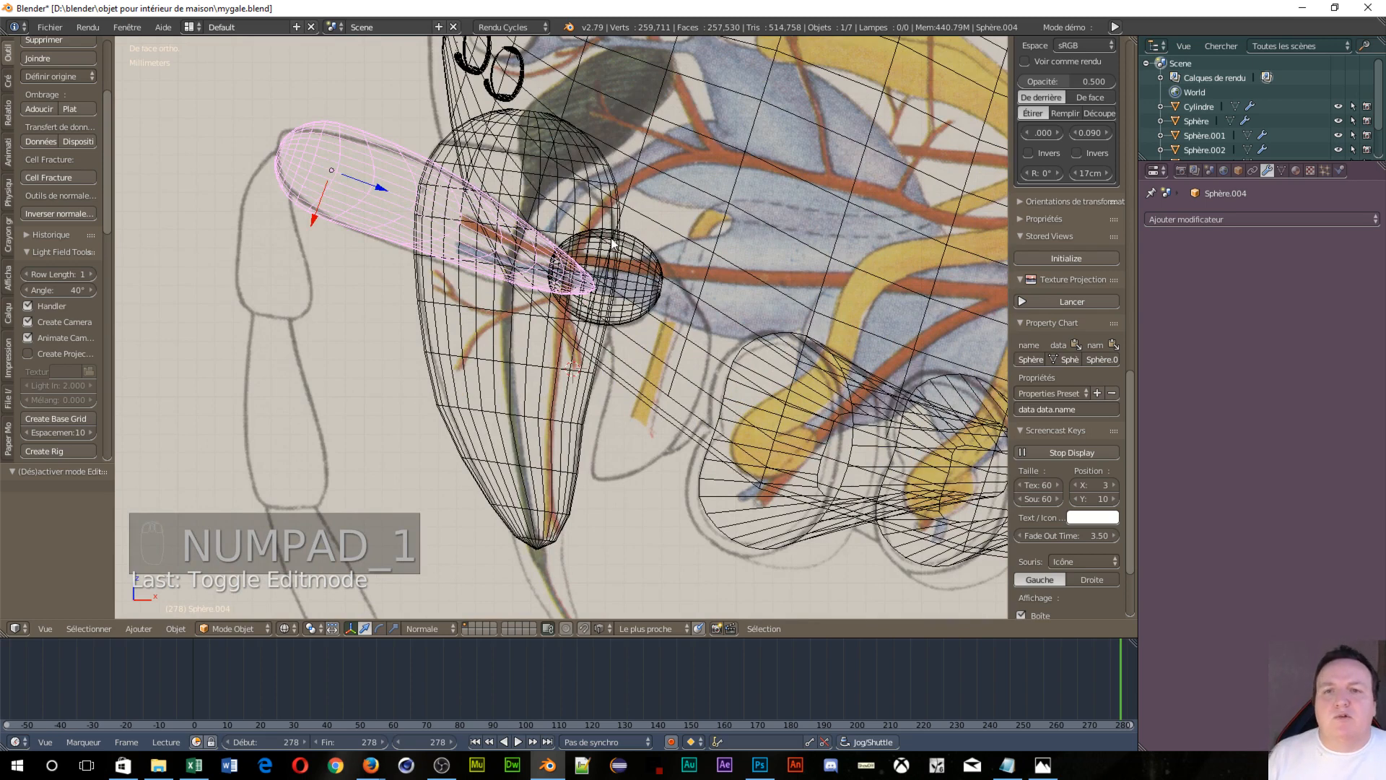
Duplicate the small base sphere and place the copy over the sketch's second segment, about 1.81 cm along negative X and 0.74 mm up
right_click(643, 294)
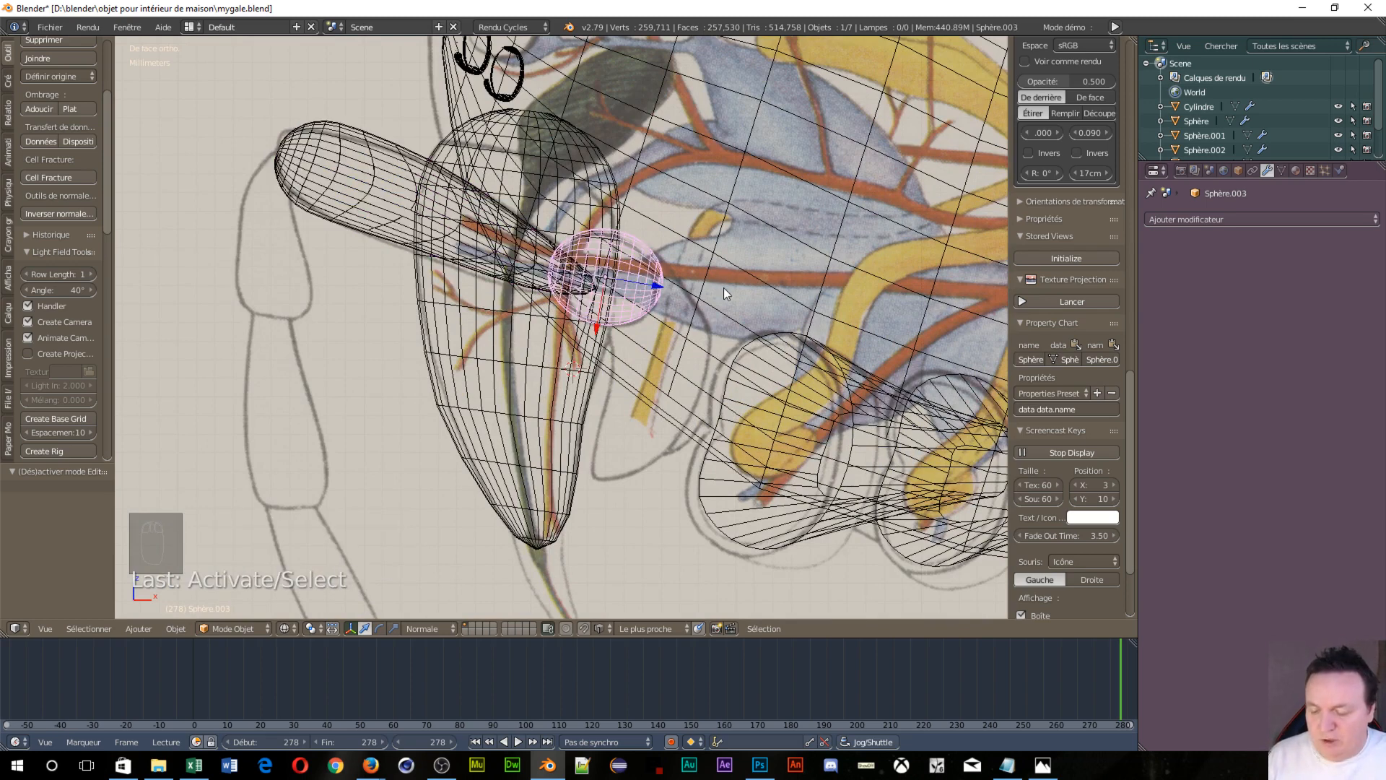
key(shift+d)
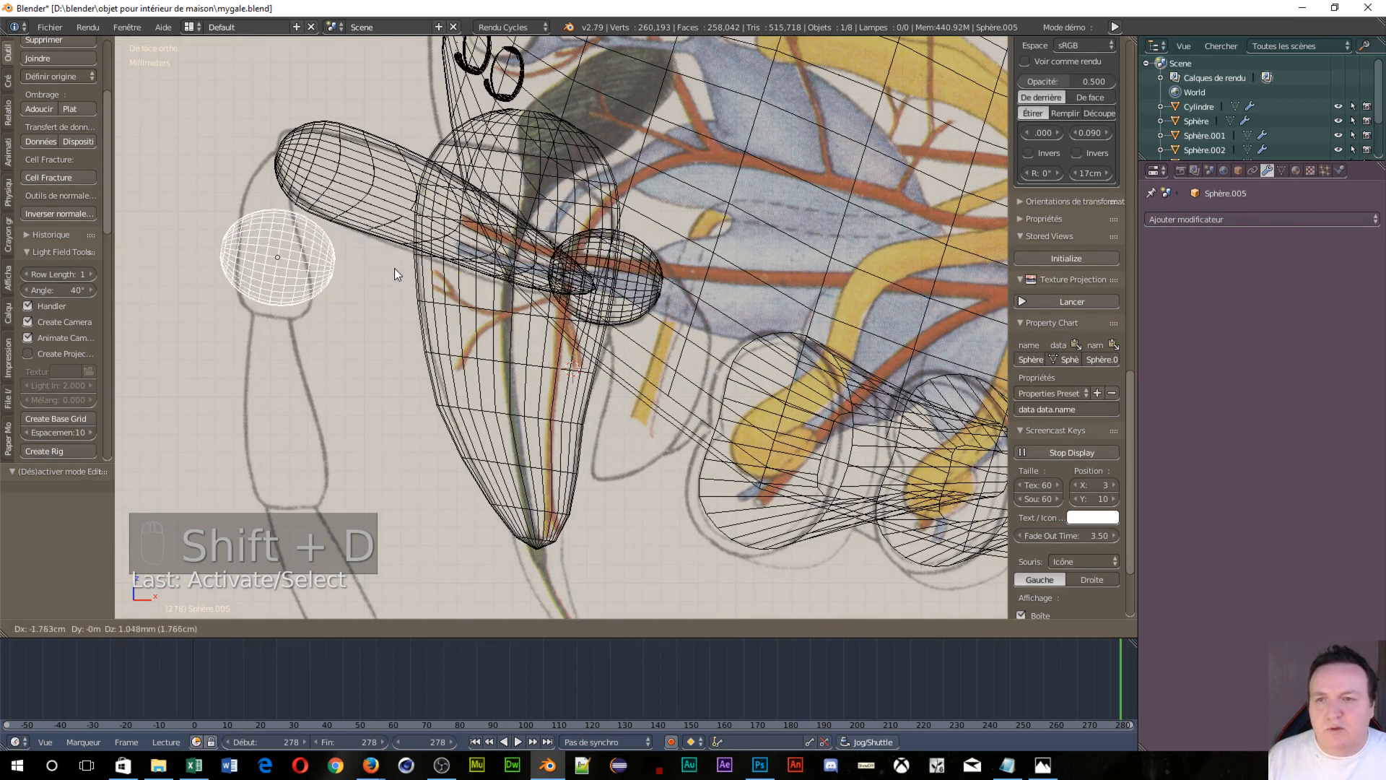
click(387, 274)
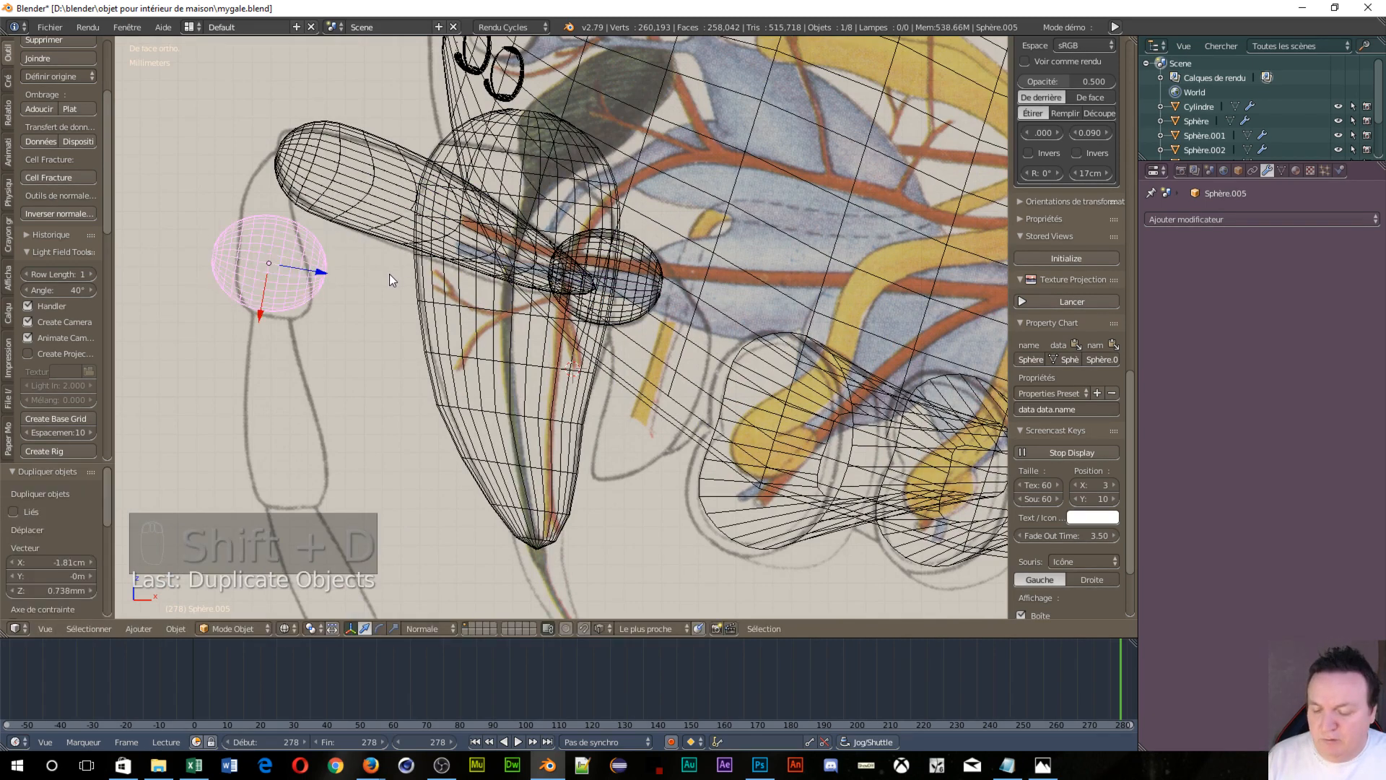
Rotate the copied sphere about -100° around Y to stand upright, and lower it about 0.89 mm along Z
key(r)
key(y)
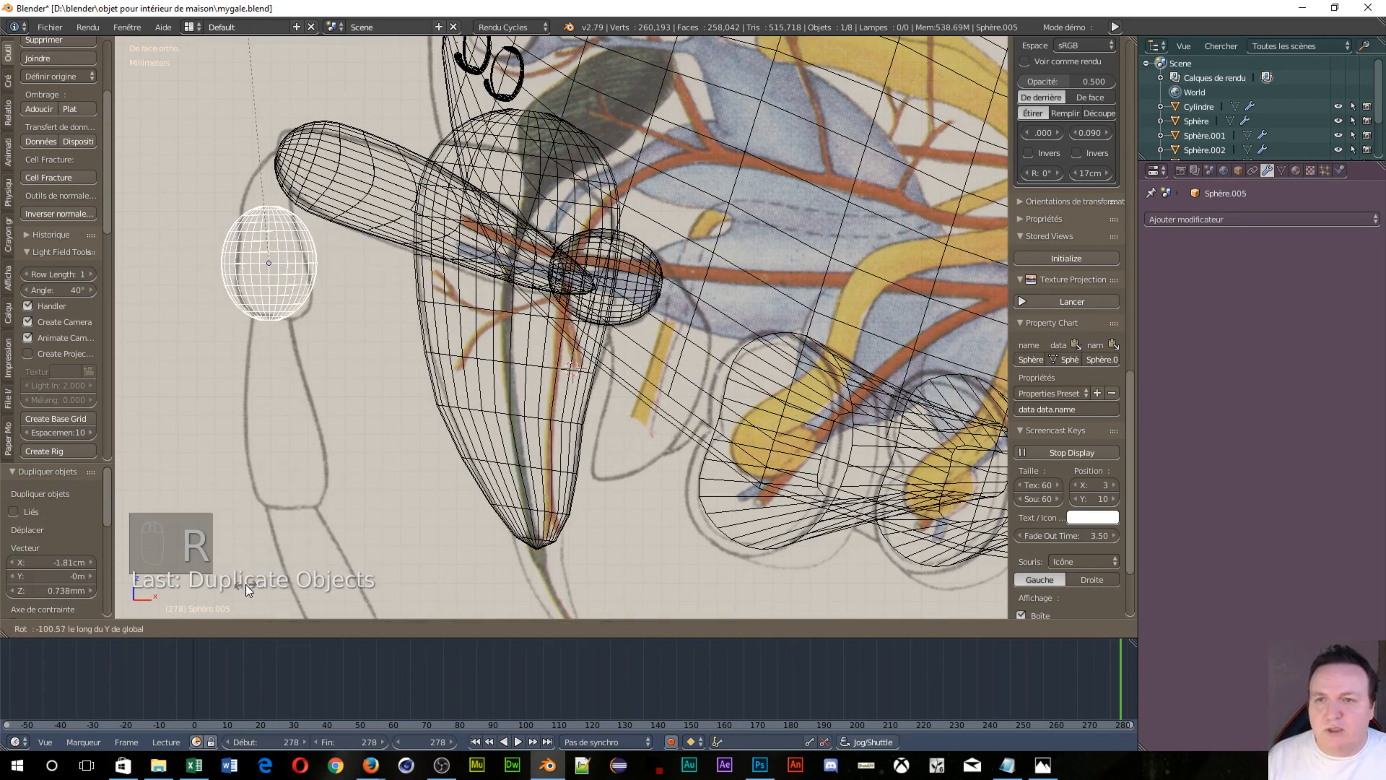
click(245, 583)
drag(269, 215, 266, 234)
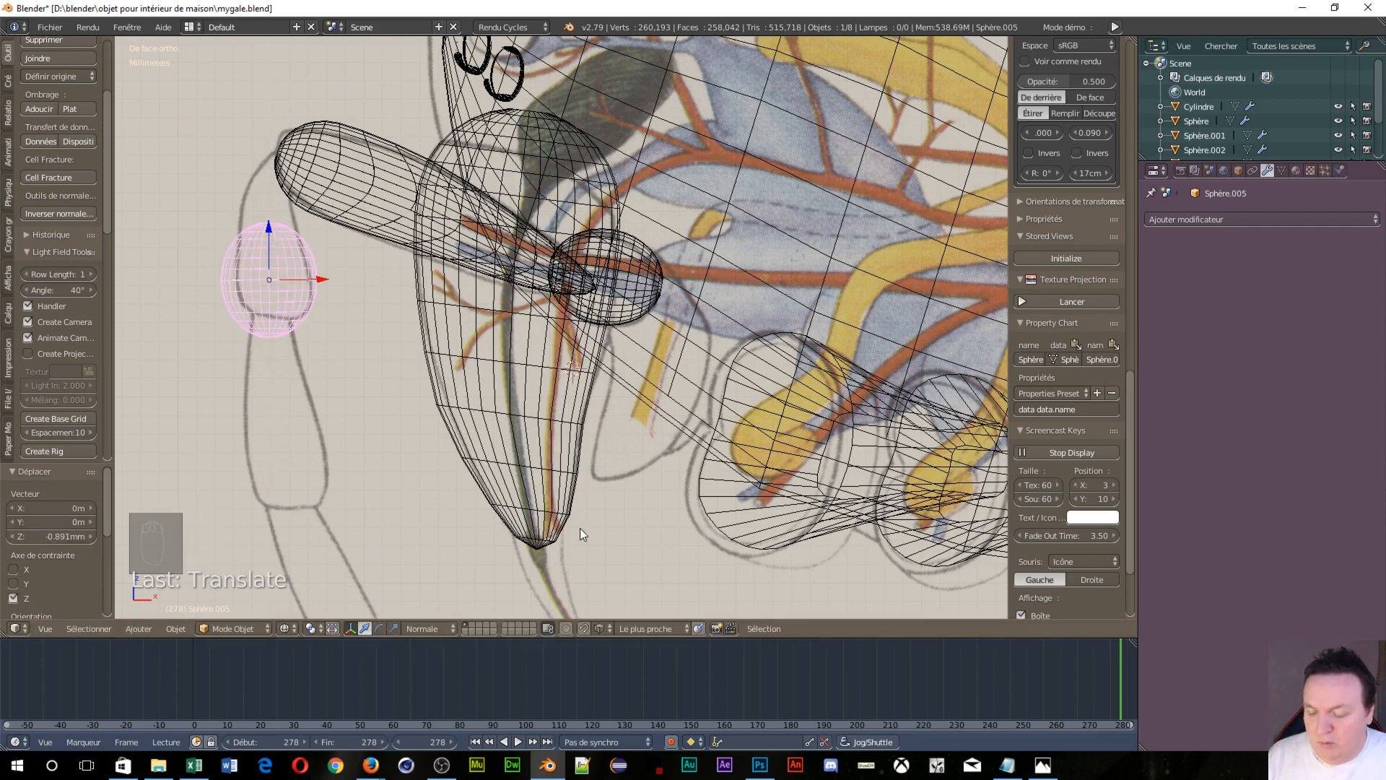
Narrow the copied sphere along X in two passes, the second at about 0.92, shifting it about 0.35 mm along X to fit the sketch
key(s)
key(x)
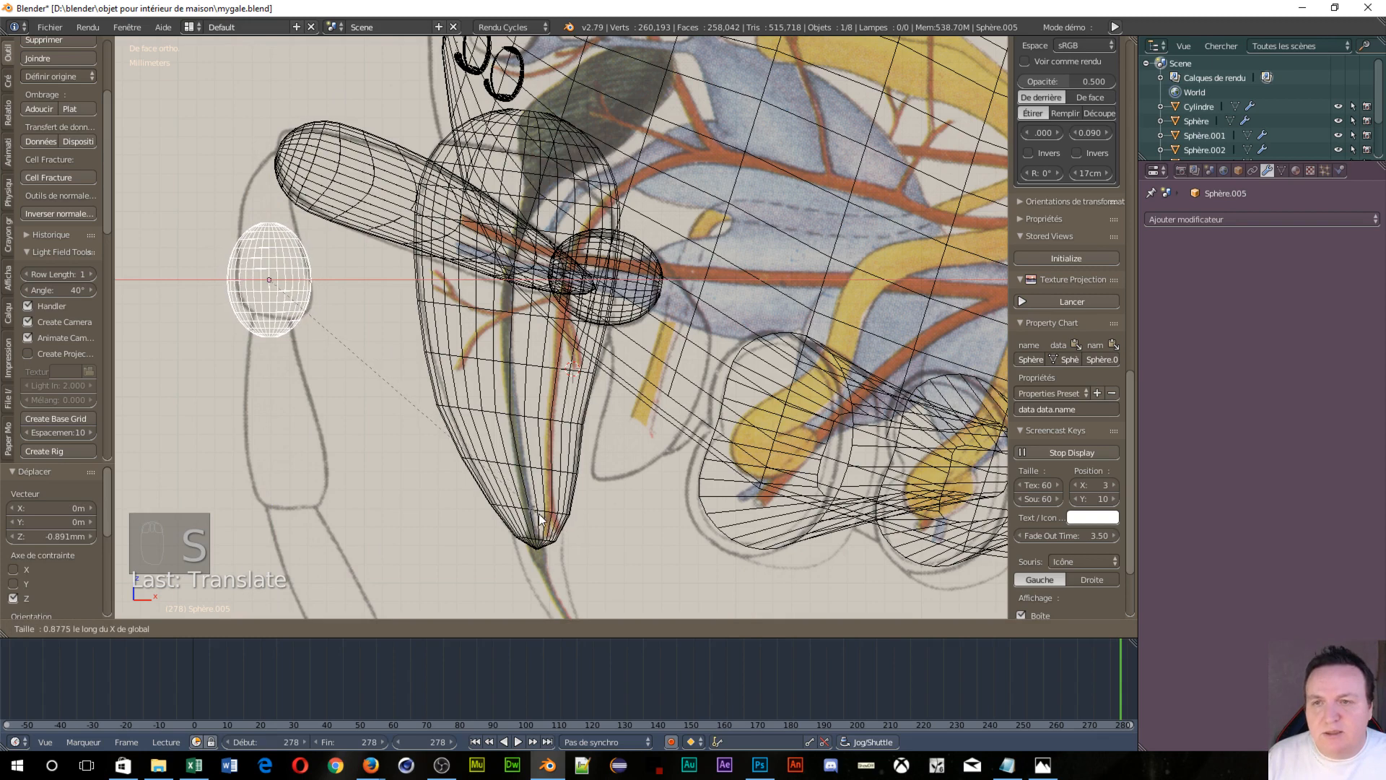
click(541, 517)
drag(322, 286, 324, 279)
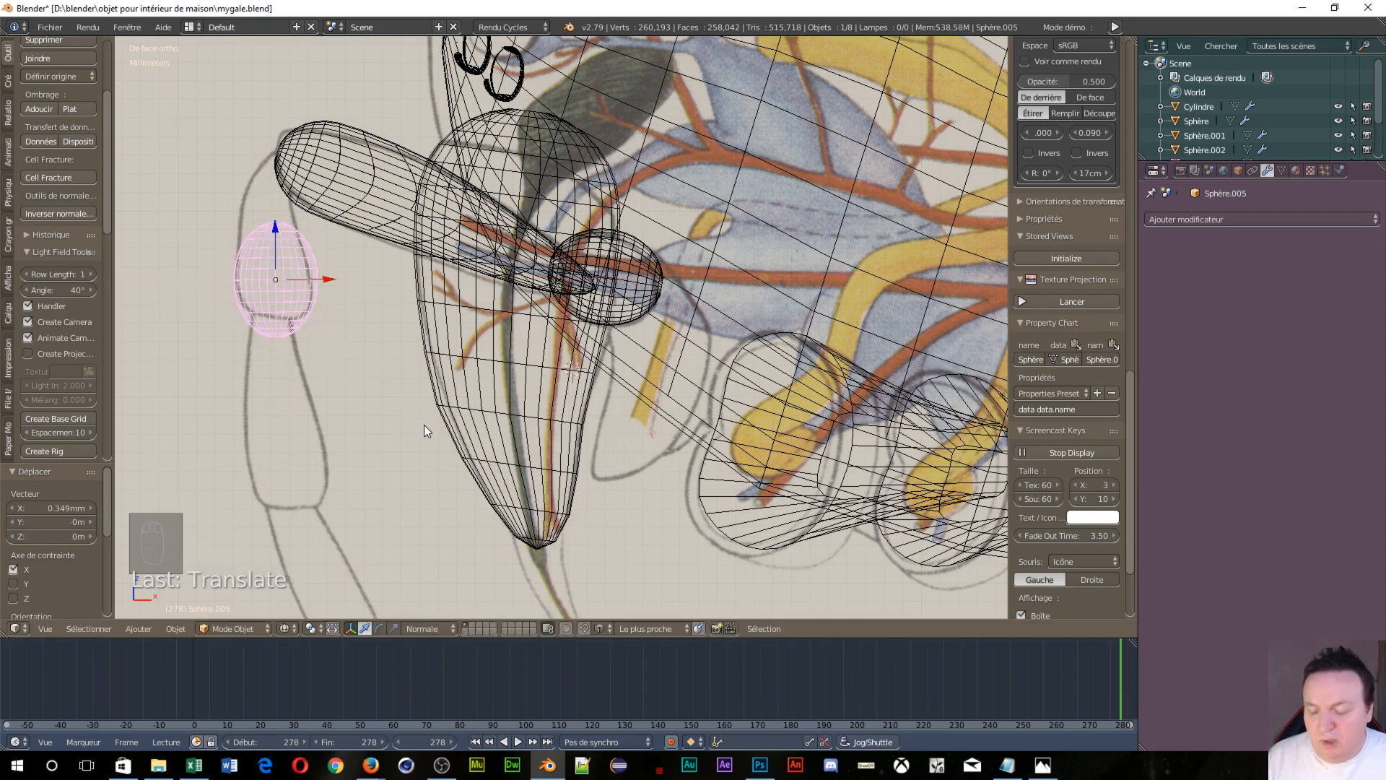
key(s)
key(x)
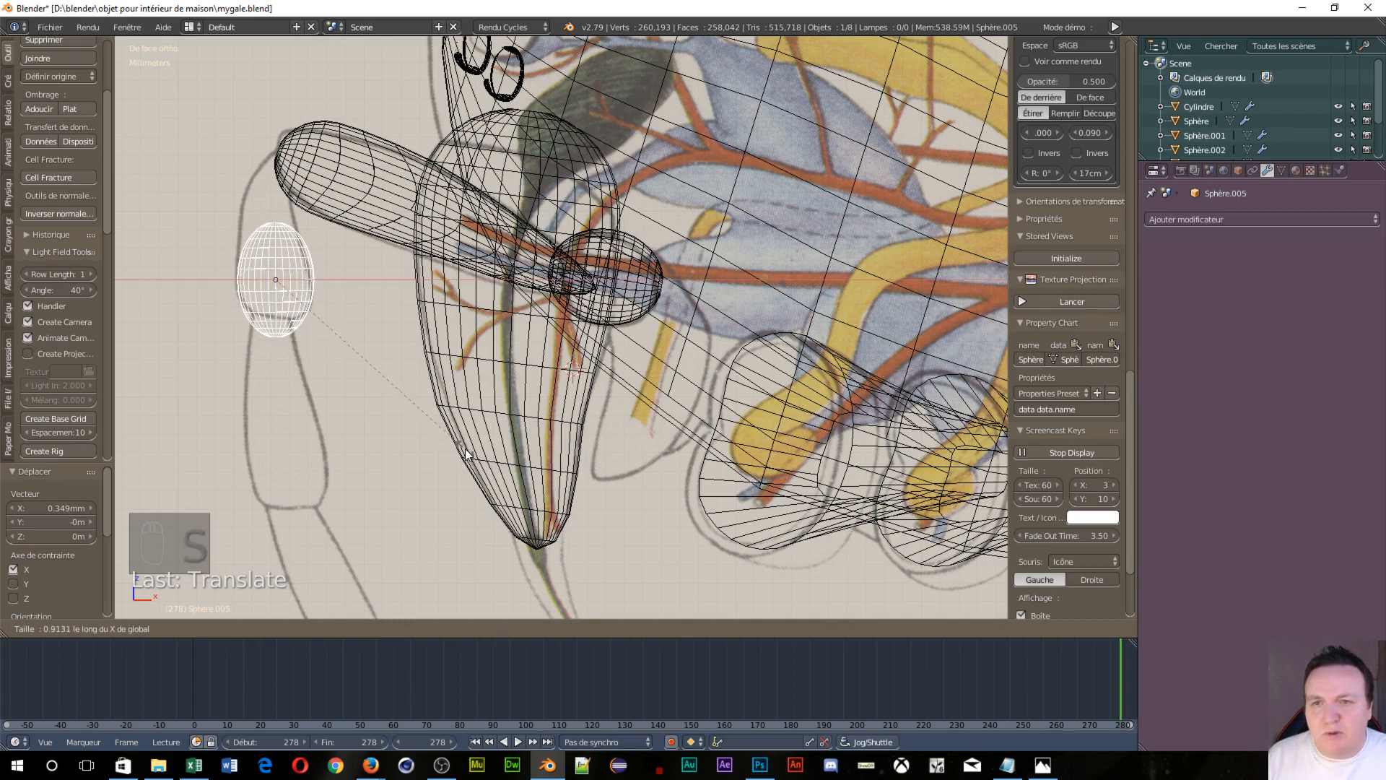
click(468, 455)
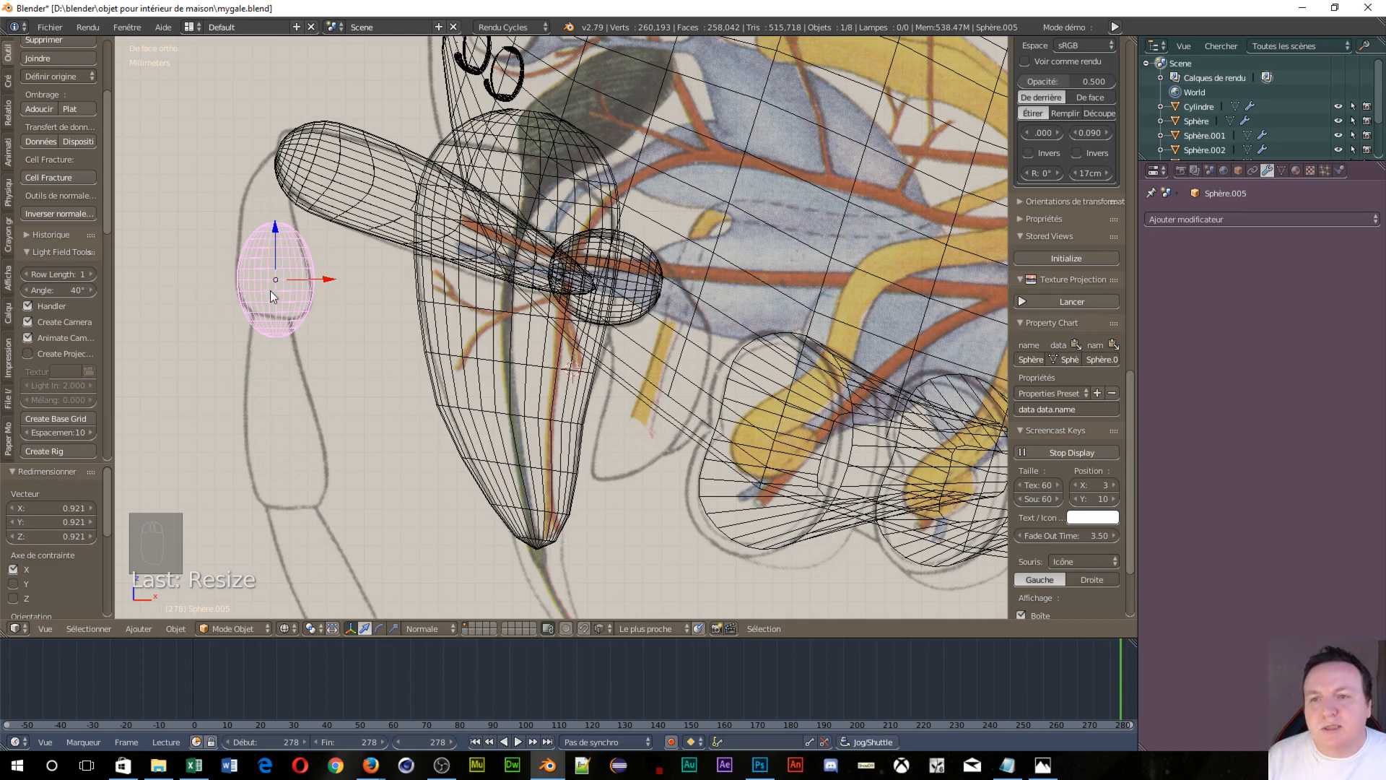
In edit mode, select only the sphere's lowest vertex and raise it about 0.85 mm with a reduced proportional editing radius to flatten the underside
key(Tab)
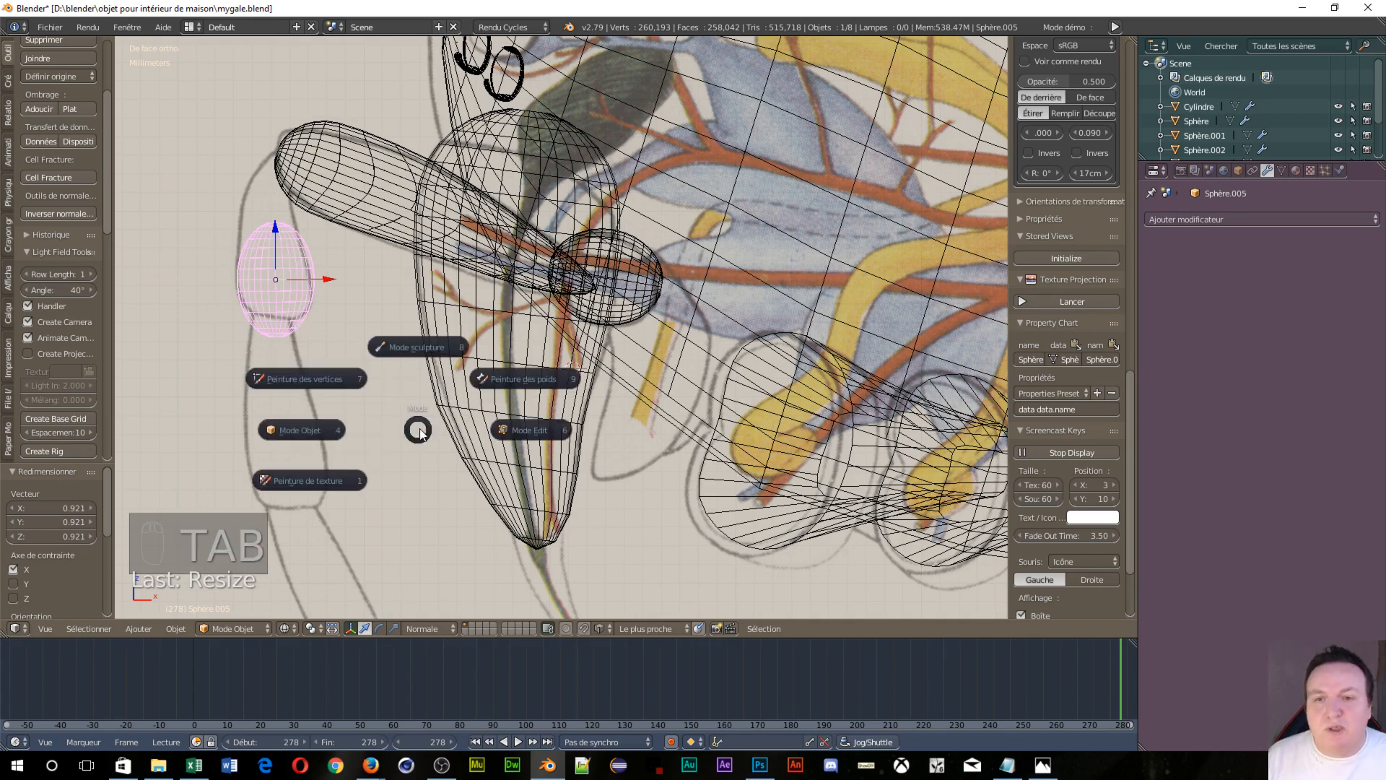
click(423, 429)
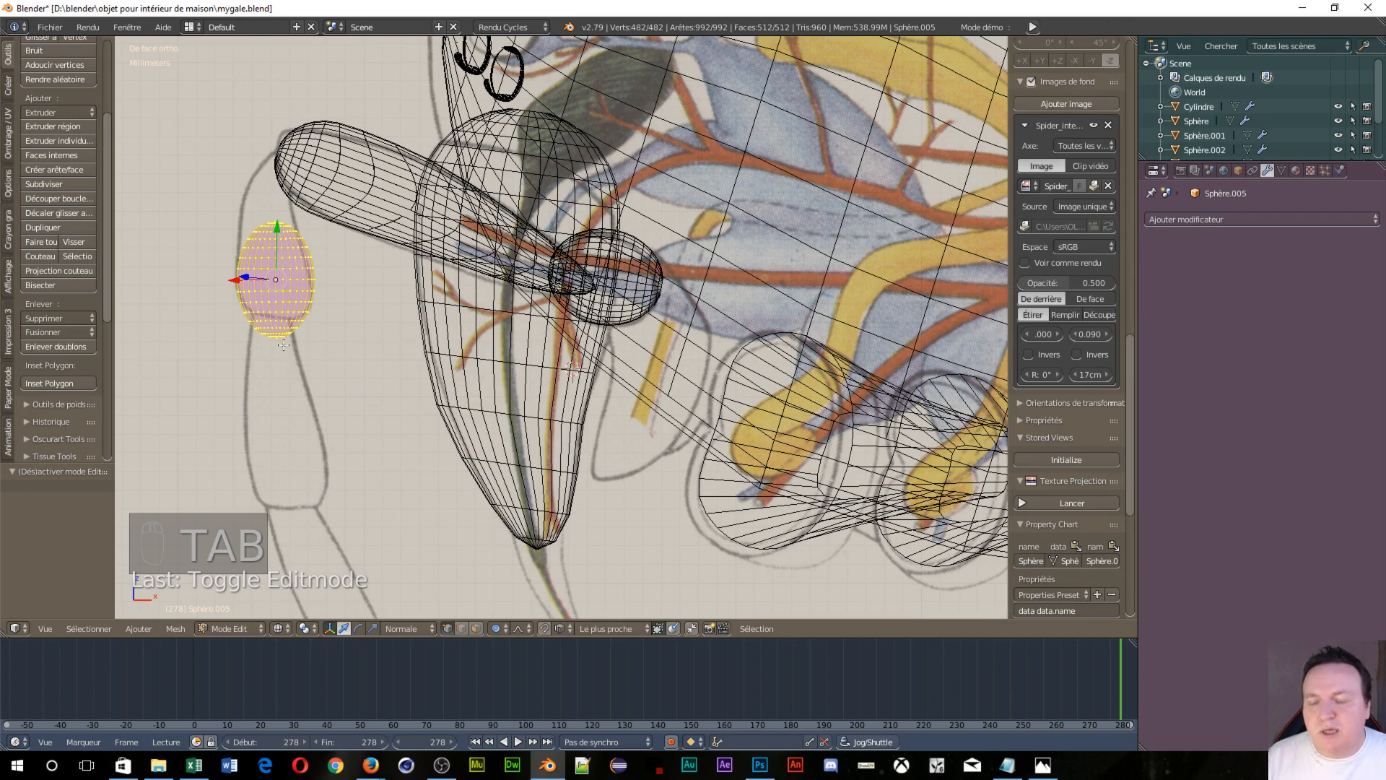
key(a)
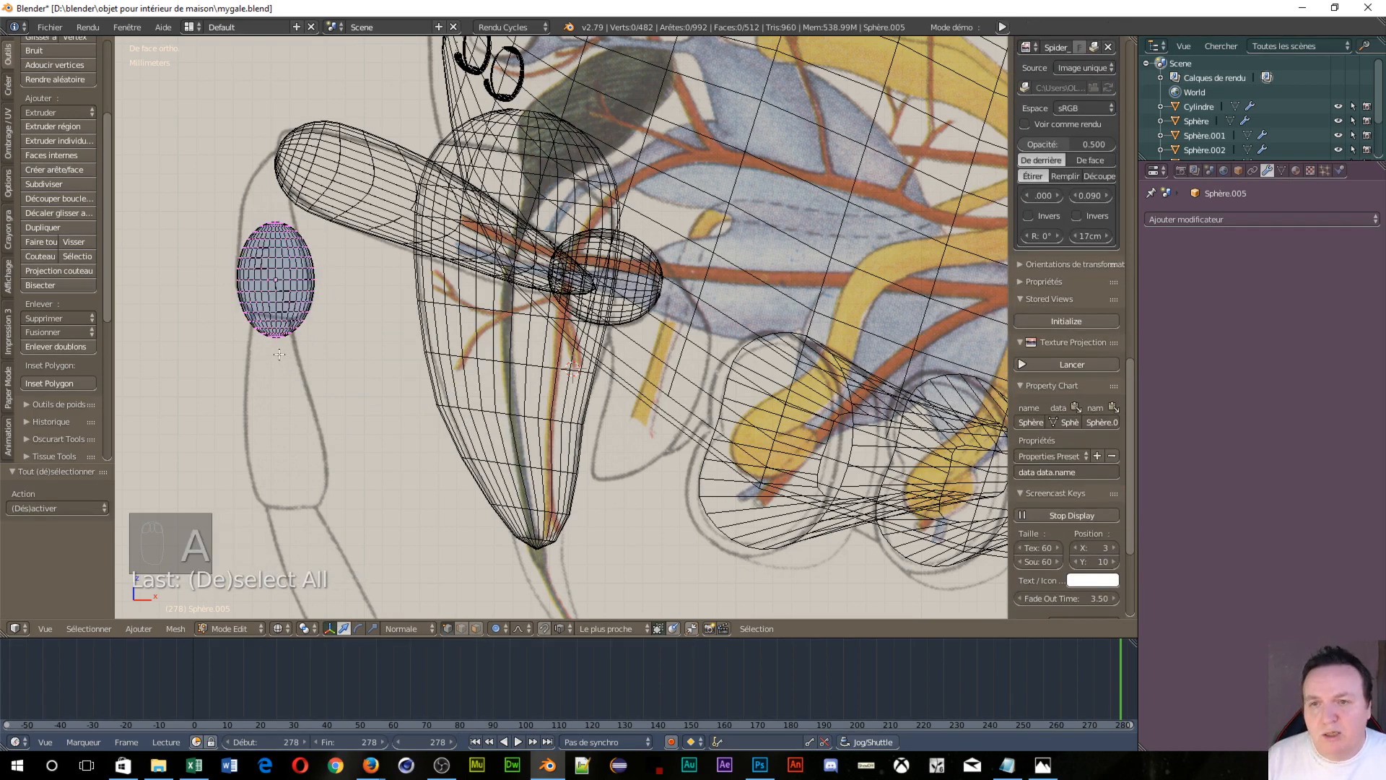
right_click(279, 355)
key(g)
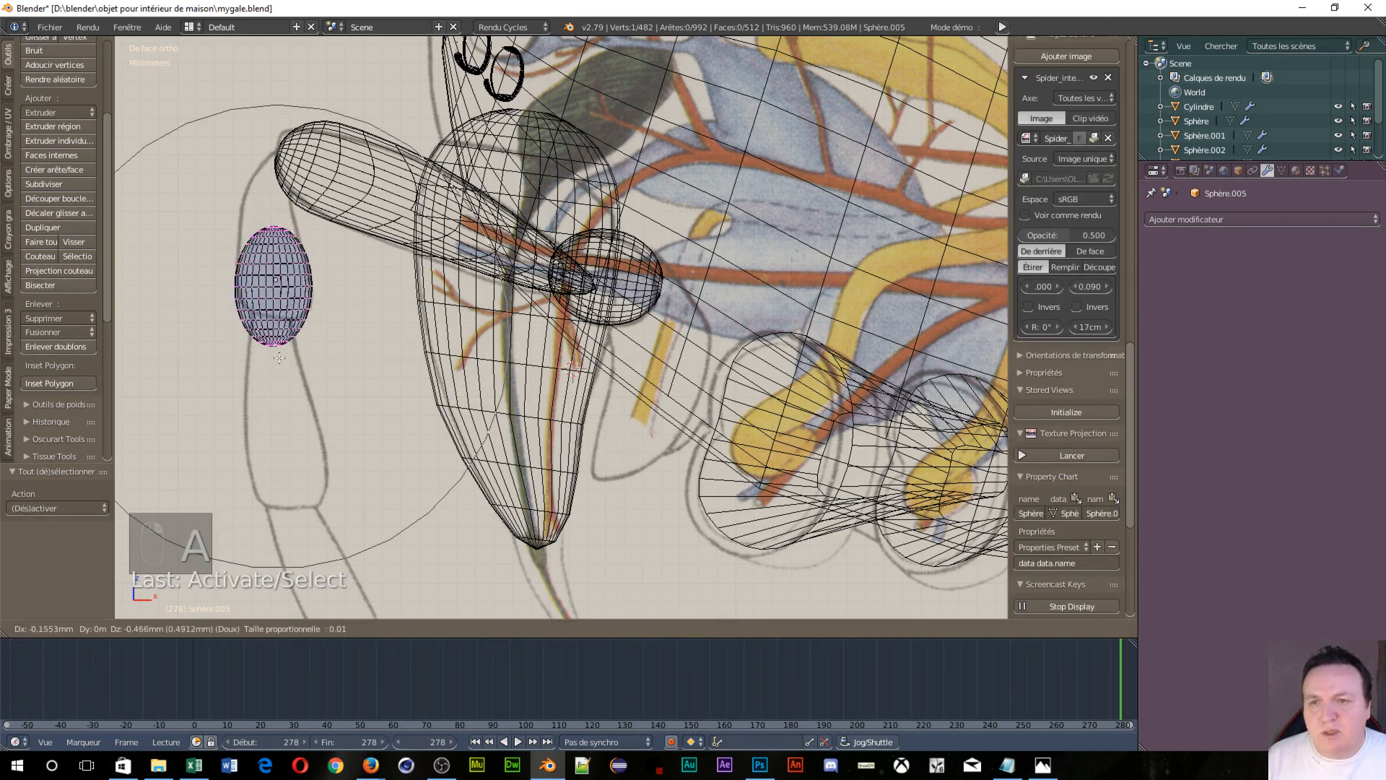
scroll(278, 374, up, 3)
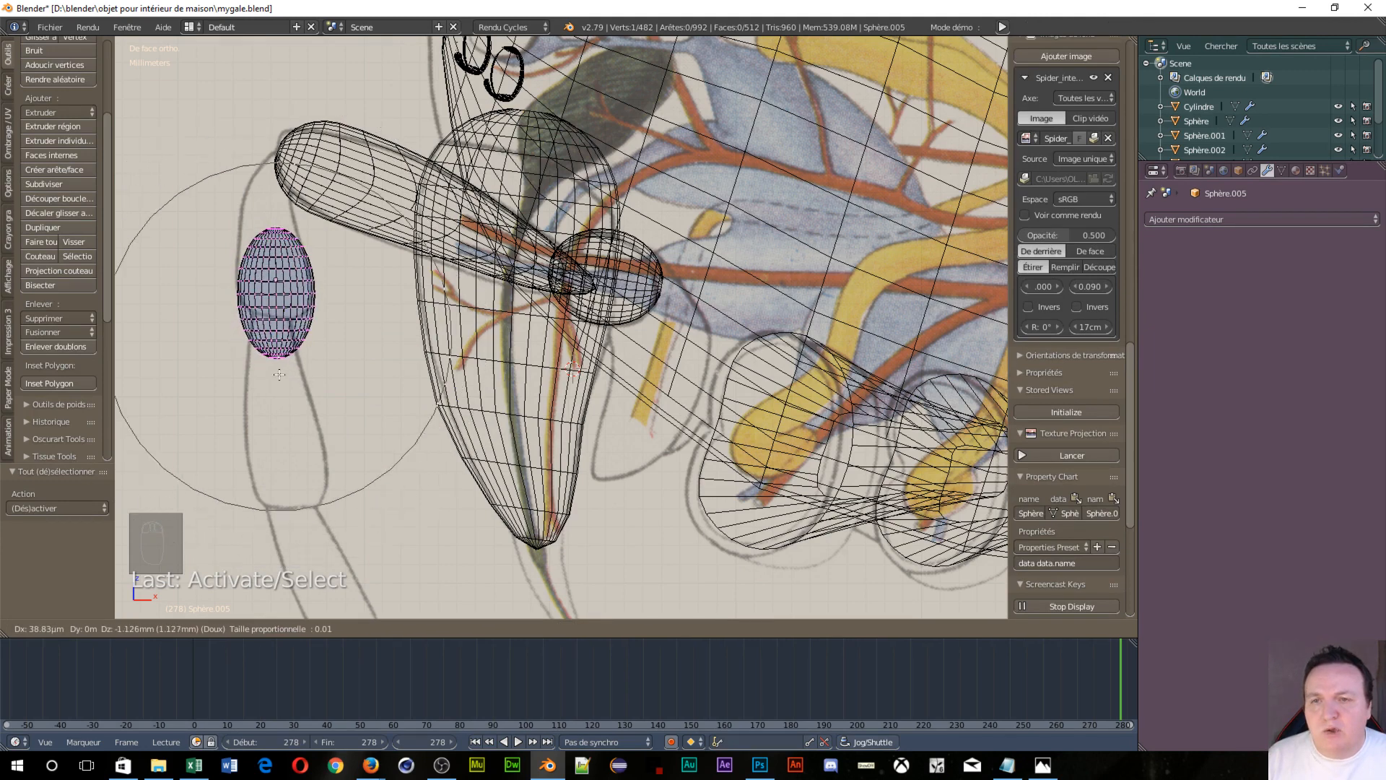
scroll(279, 374, up, 3)
scroll(279, 374, up, 4)
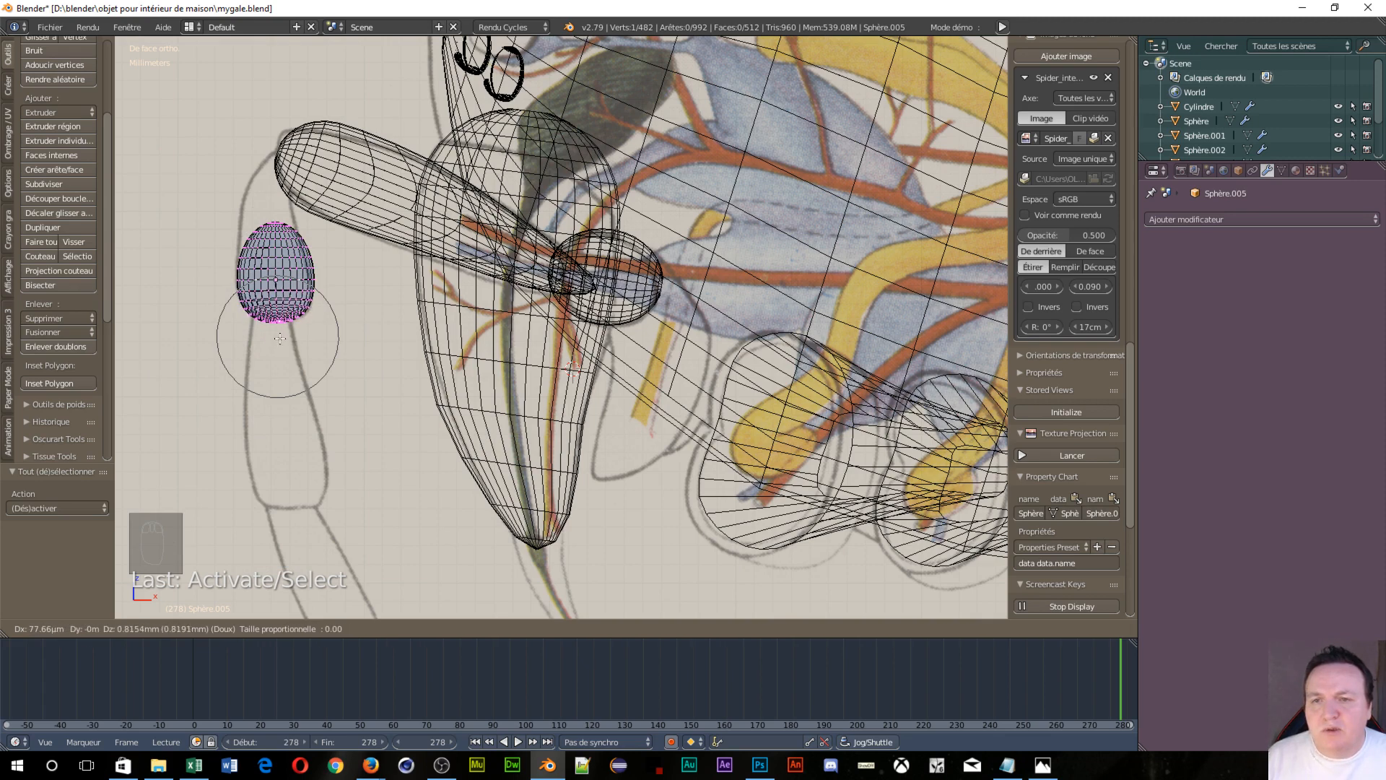
click(280, 336)
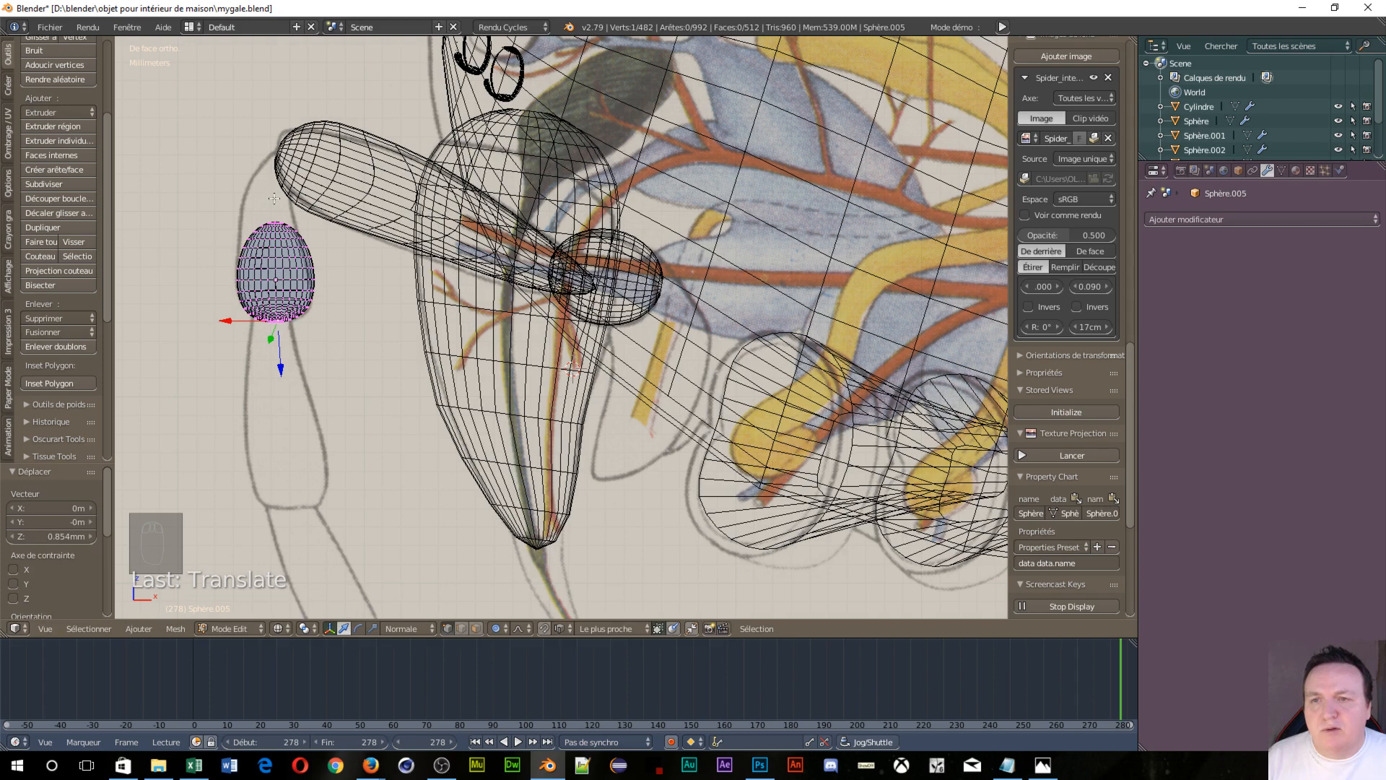
Select only the sphere's topmost vertex and stretch it about 4.14 mm along its normal Z up to the first segment's end
key(a)
key(a)
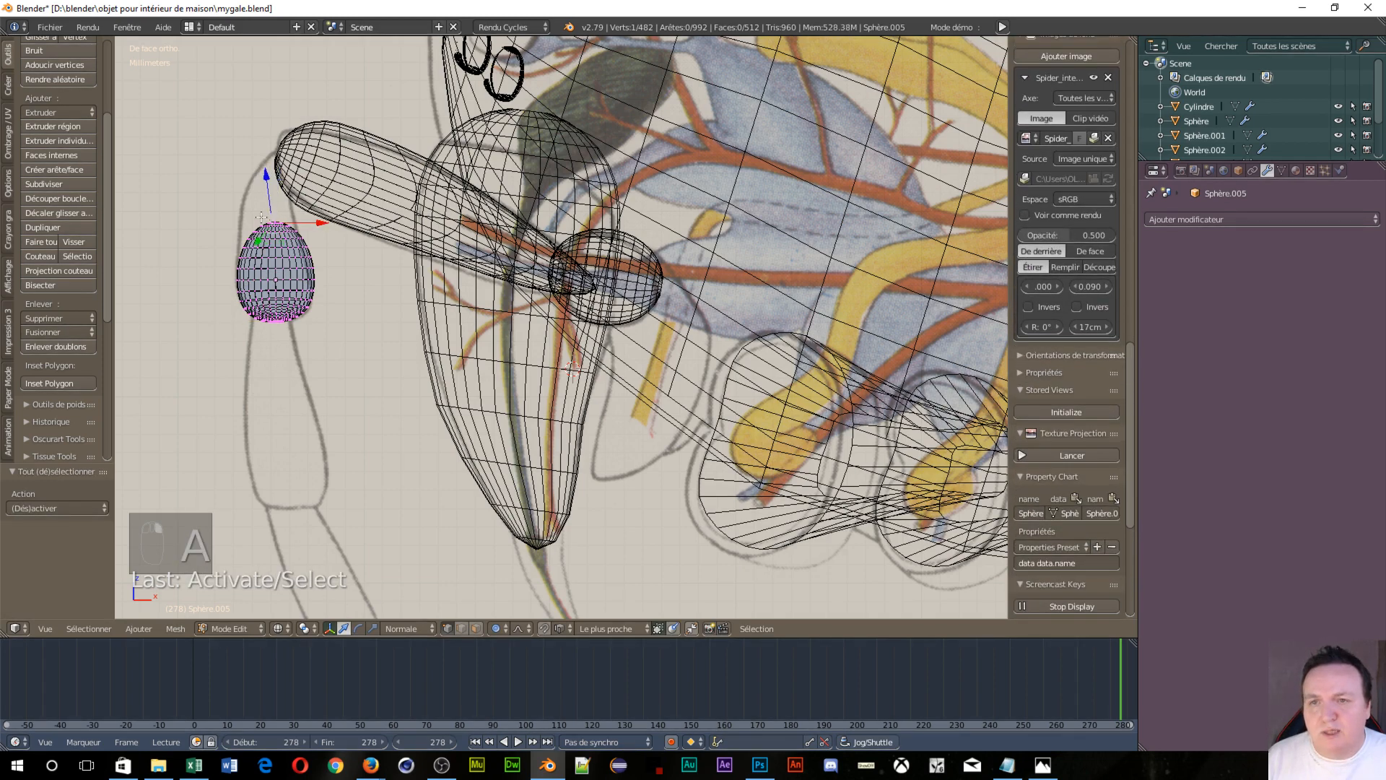
scroll(261, 217, up, 3)
shift+middle_drag(226, 212, 545, 437)
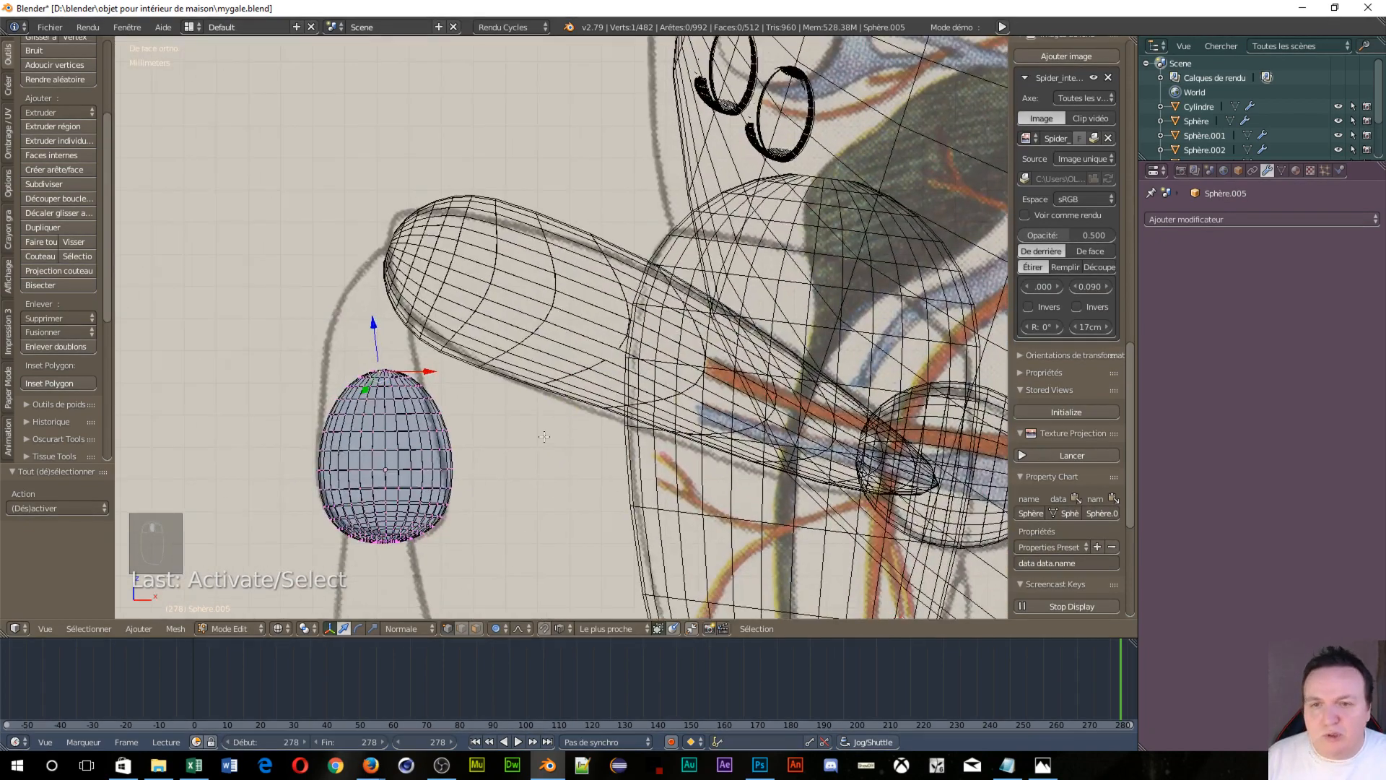
scroll(544, 437, up, 4)
shift+middle_drag(366, 430, 594, 372)
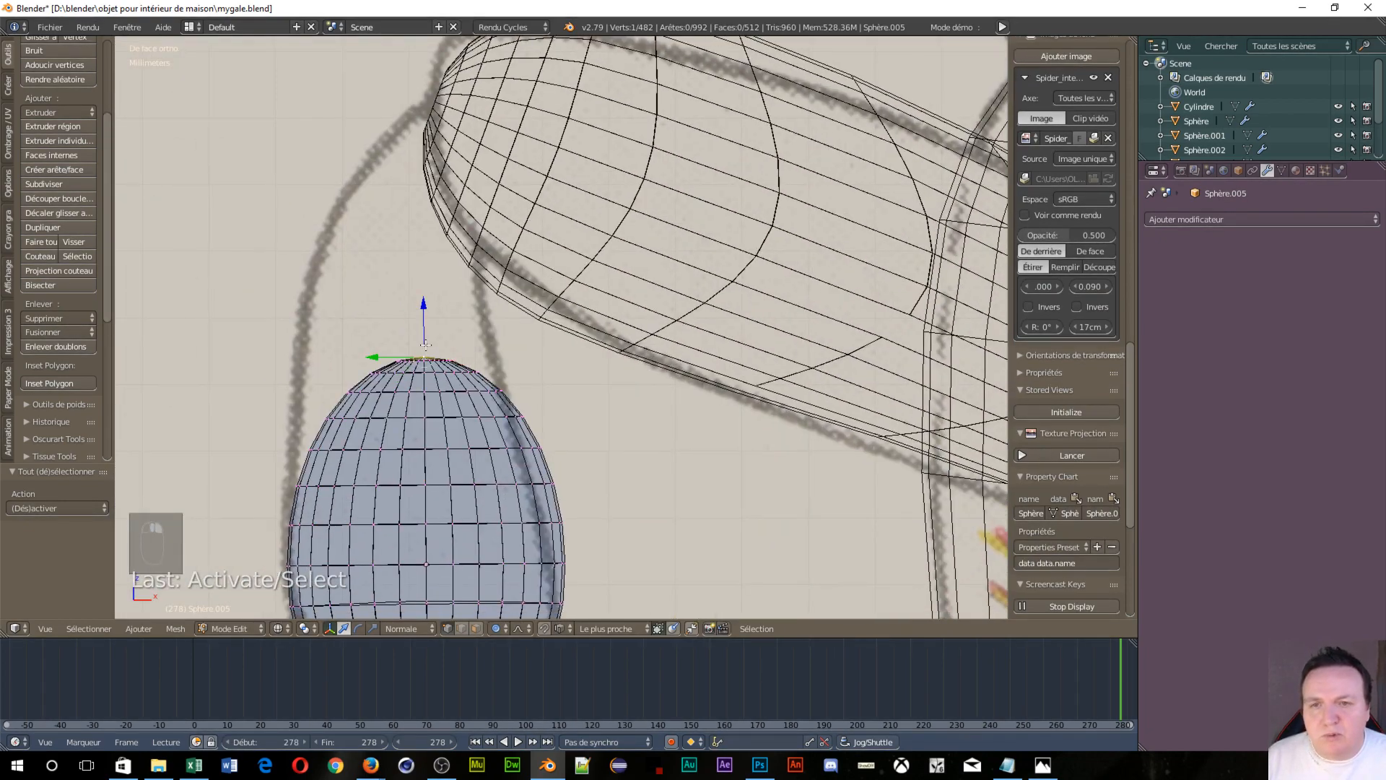
scroll(424, 343, down, 6)
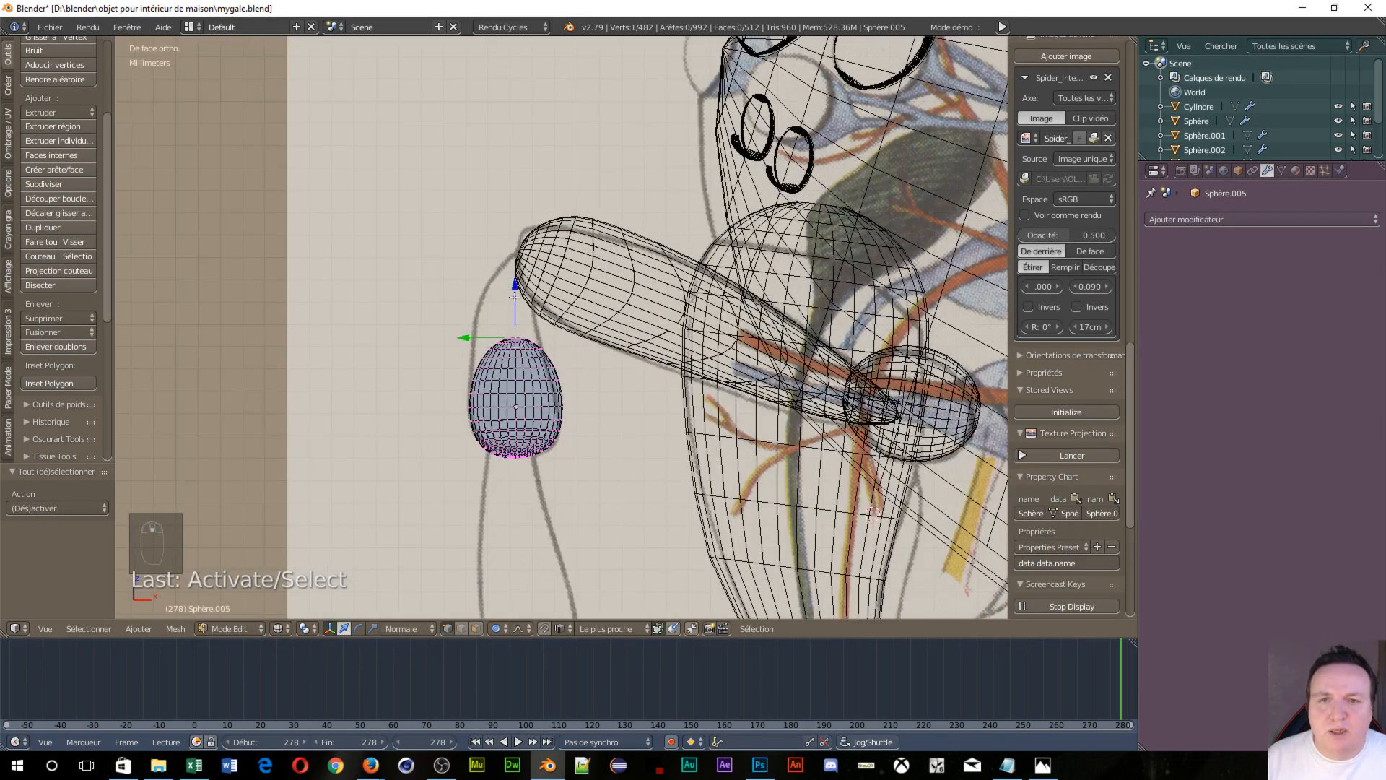
drag(515, 283, 520, 190)
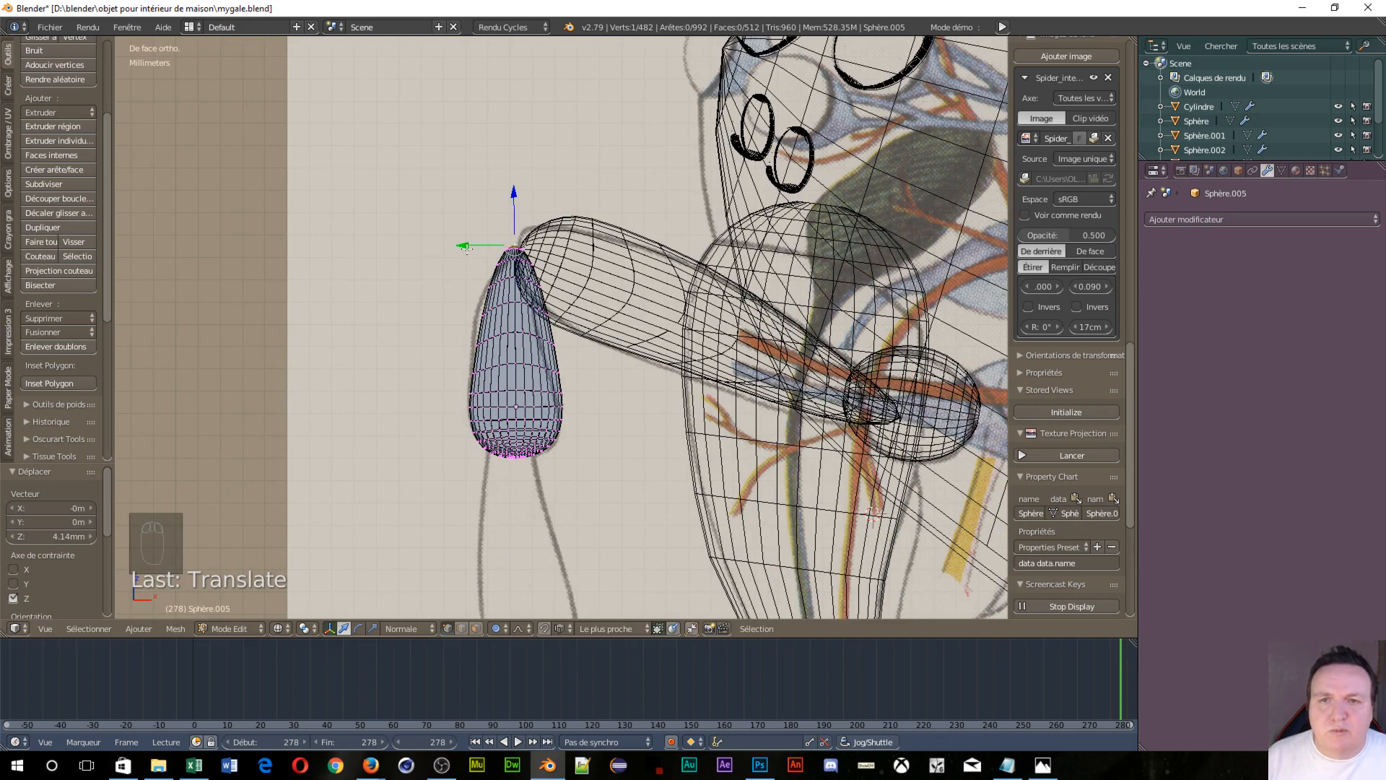
Shift the stretched tip about 1.51 mm along its normal Y into the first segment, adjusting the proportional editing radius to bend the shape smoothly
drag(466, 247, 499, 261)
scroll(489, 240, down, 4)
scroll(495, 238, down, 3)
scroll(542, 254, down, 2)
scroll(488, 261, up, 2)
scroll(488, 261, up, 1)
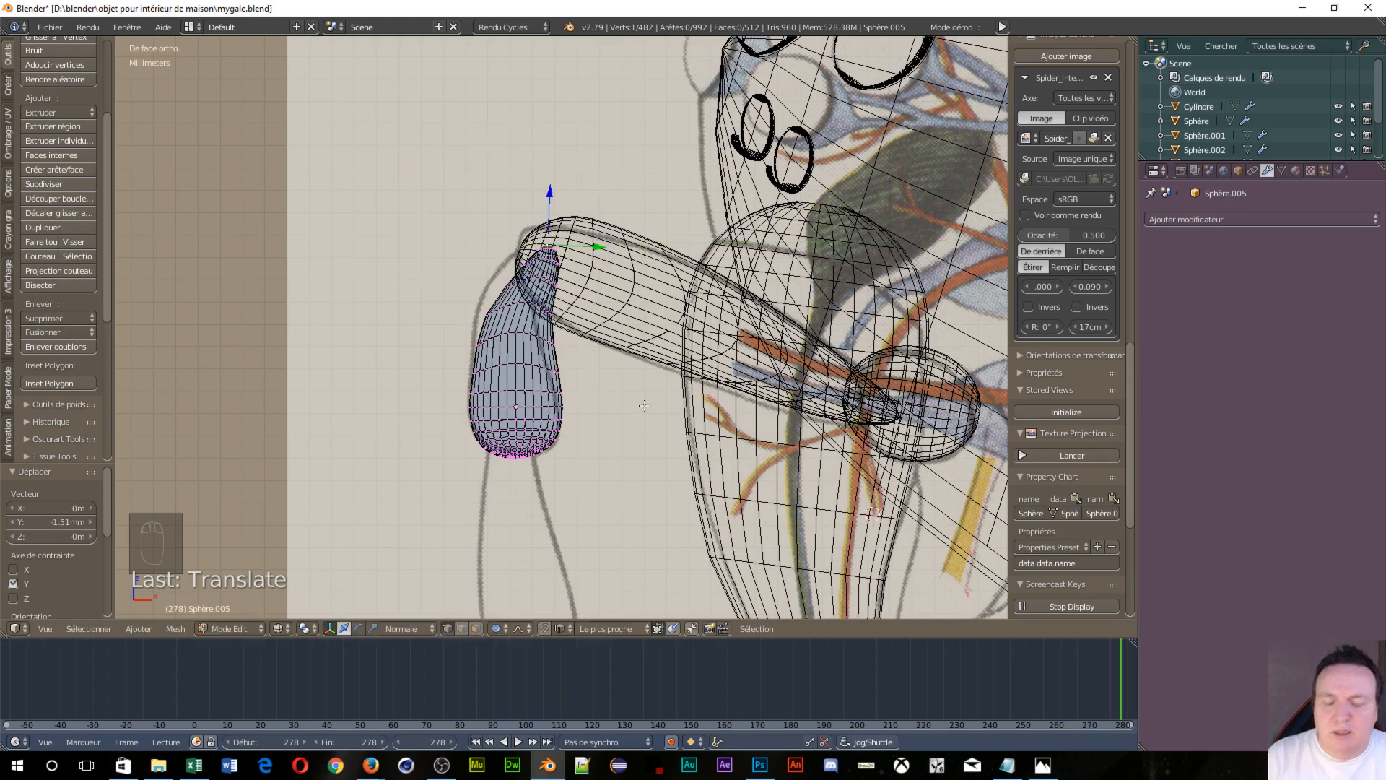
key(r)
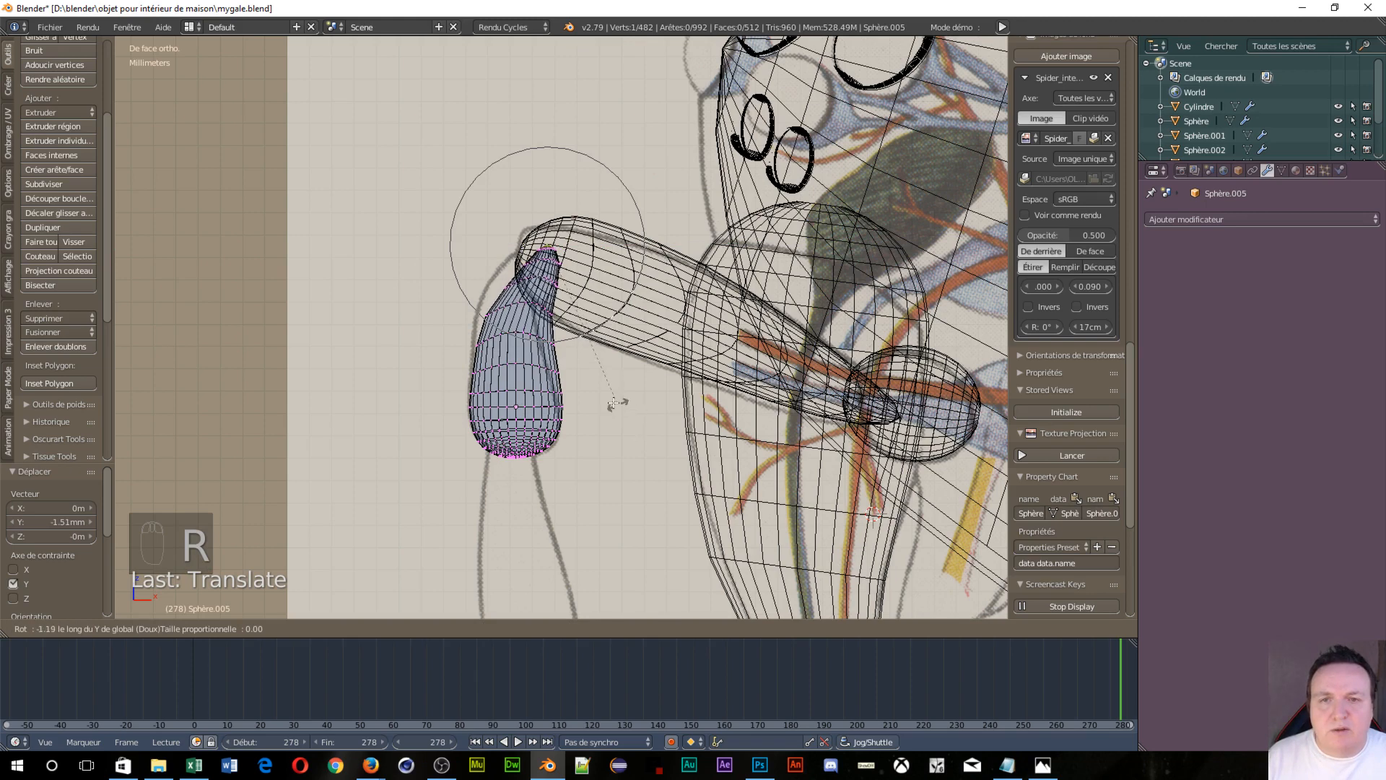
click(553, 372)
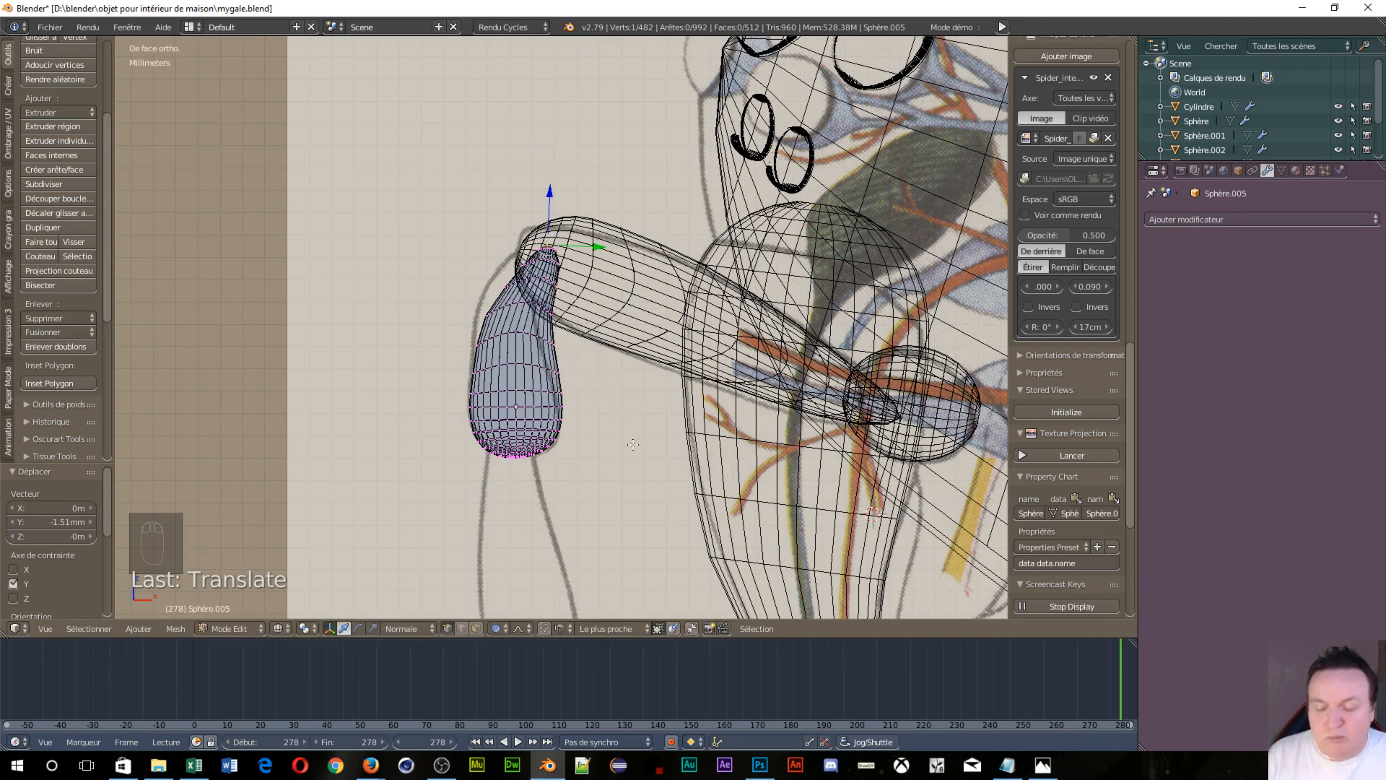
key(a)
key(r)
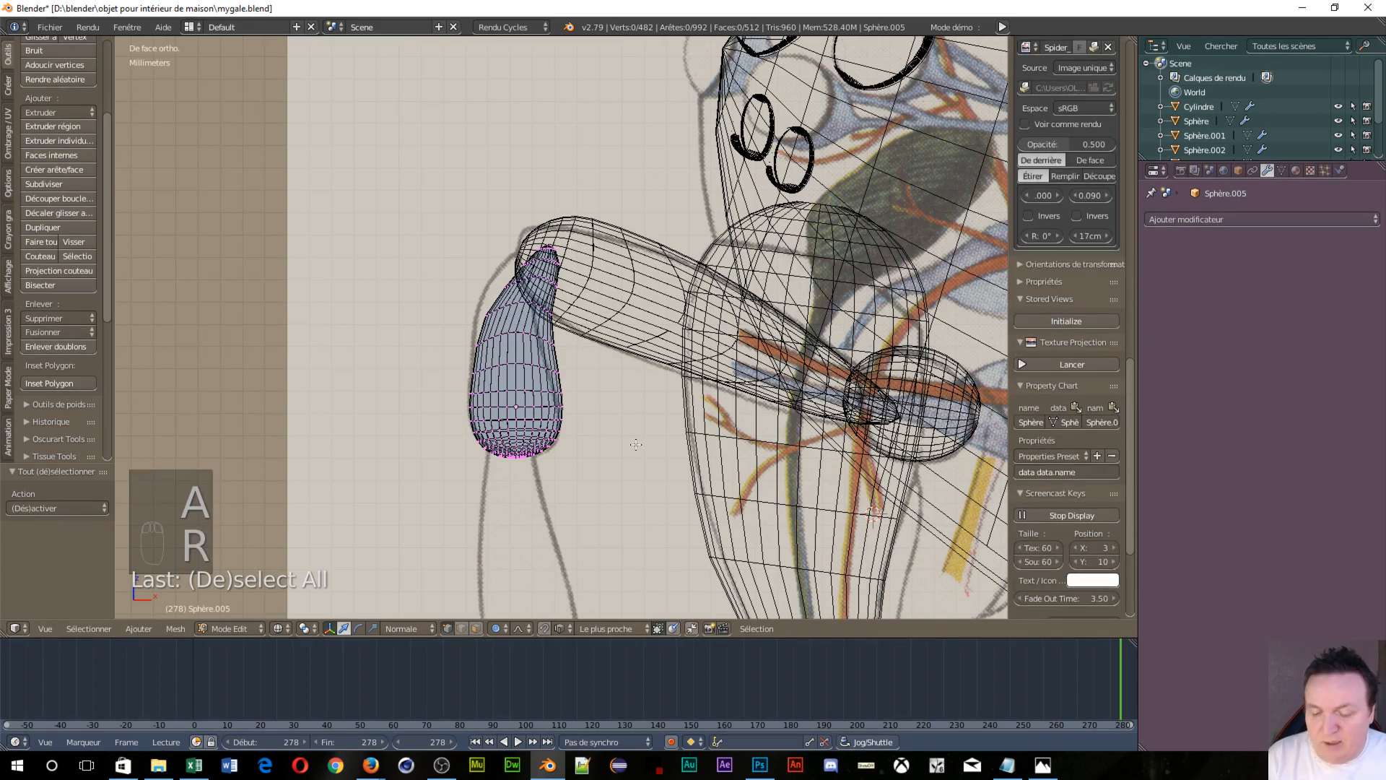
key(y)
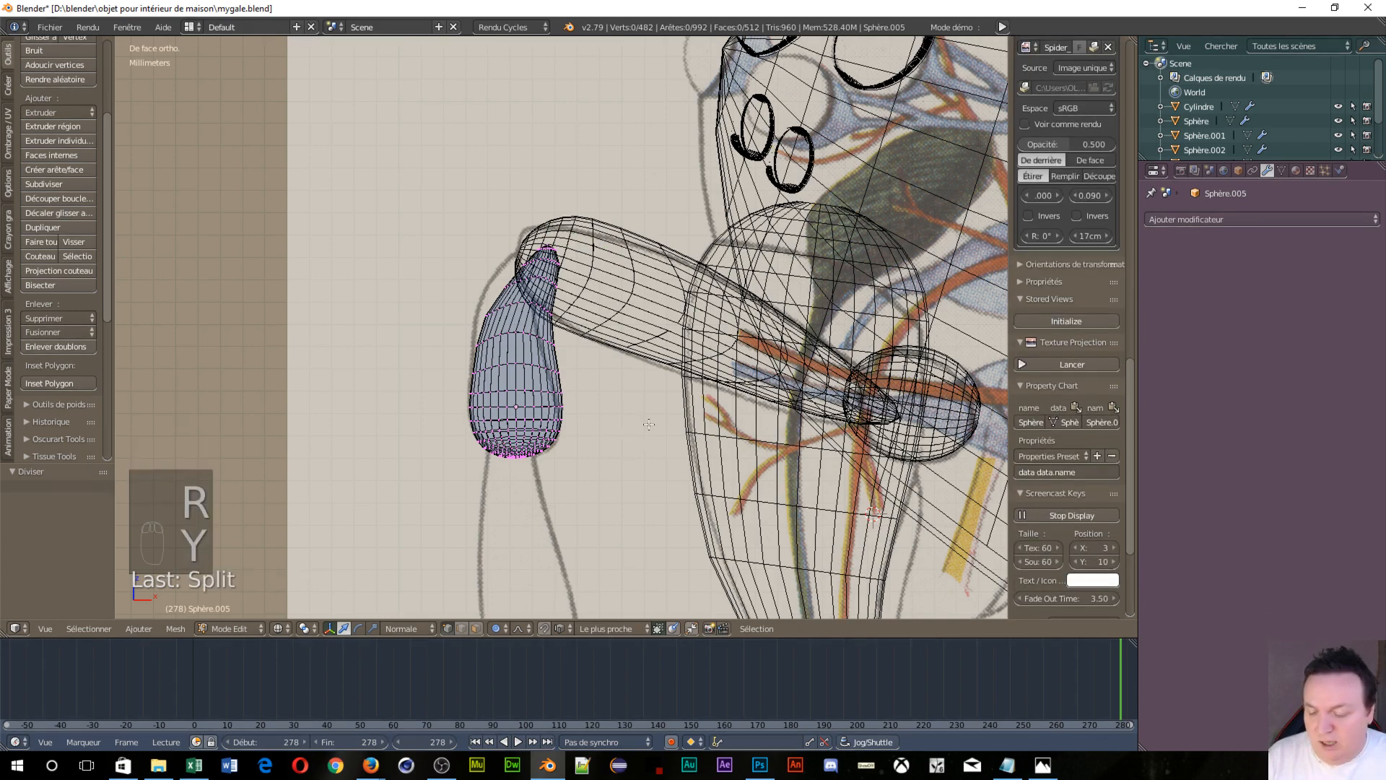
Rotate the segment's whole mesh -7.94° around Y, shift it about -0.24 mm along its normal Y, and return to object mode
key(a)
key(r)
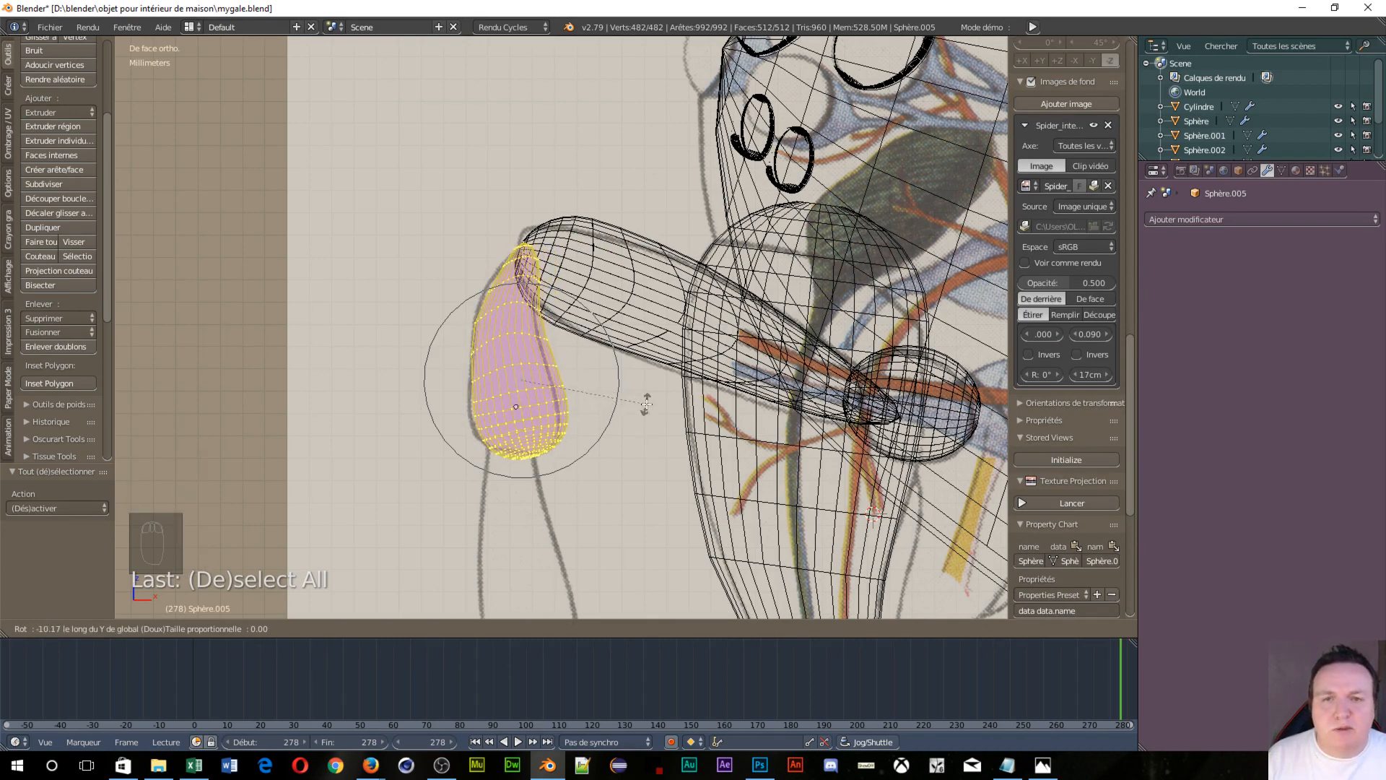
click(645, 410)
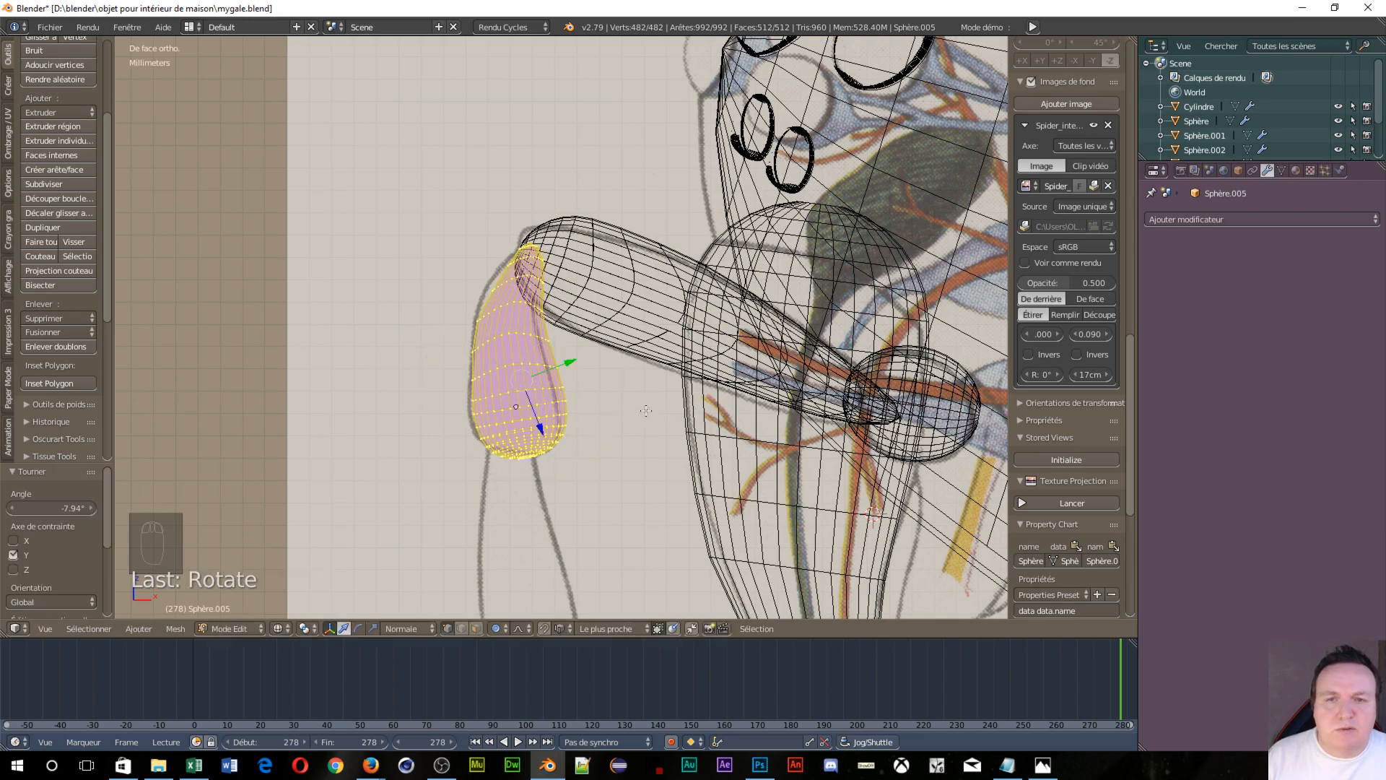
drag(566, 363, 561, 366)
key(Tab)
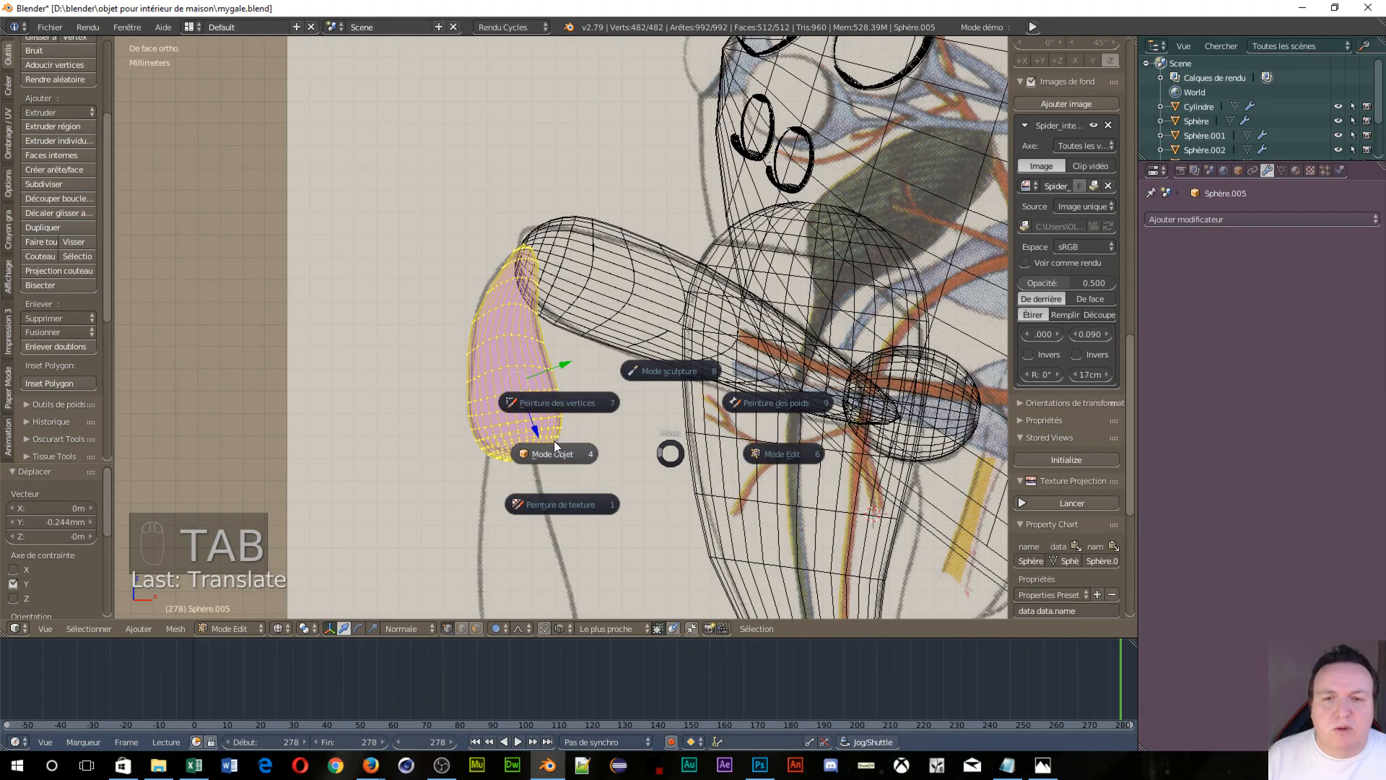
click(556, 449)
Duplicate the small base sphere and place the copy at the second segment's lower end, about 1.79 cm along negative X and 0.95 mm down
middle_drag(543, 457, 704, 505)
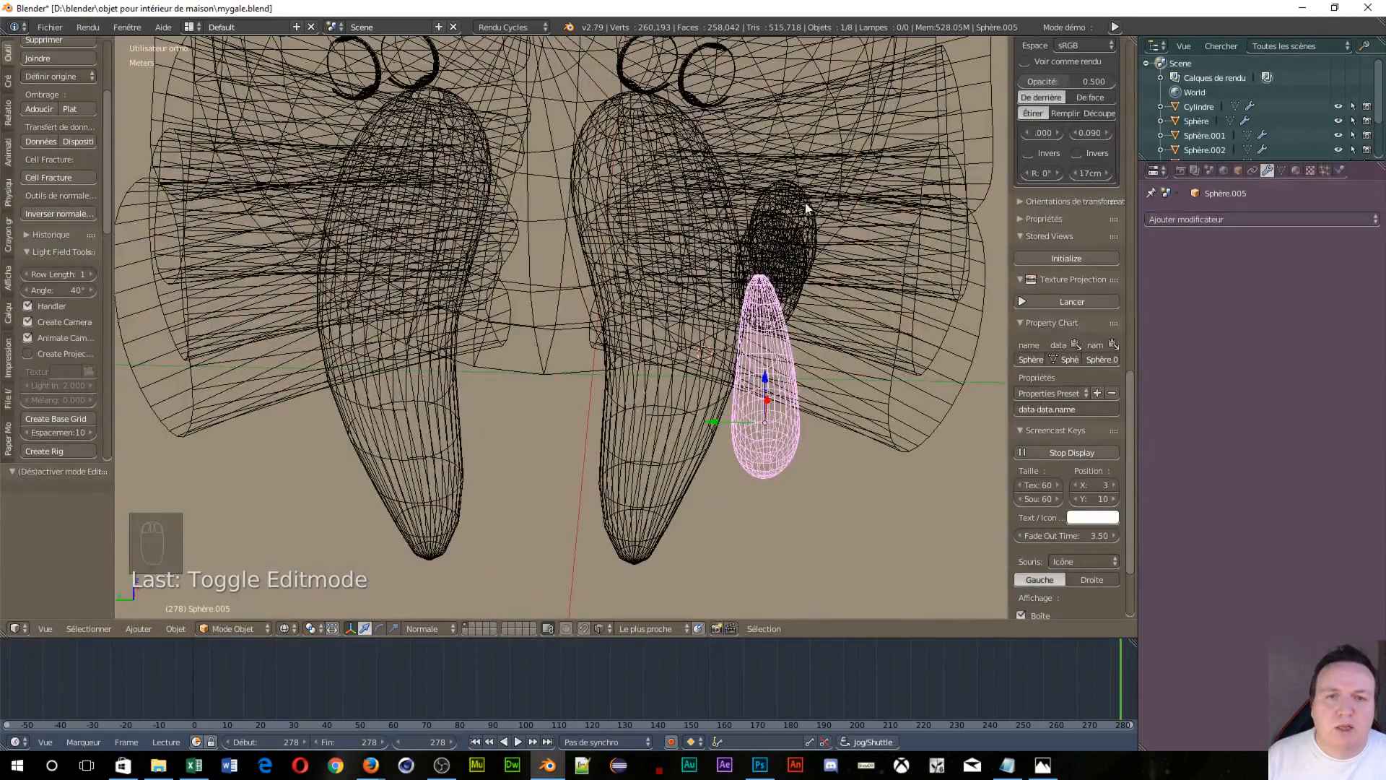
middle_drag(811, 483, 638, 356)
scroll(638, 356, down, 1)
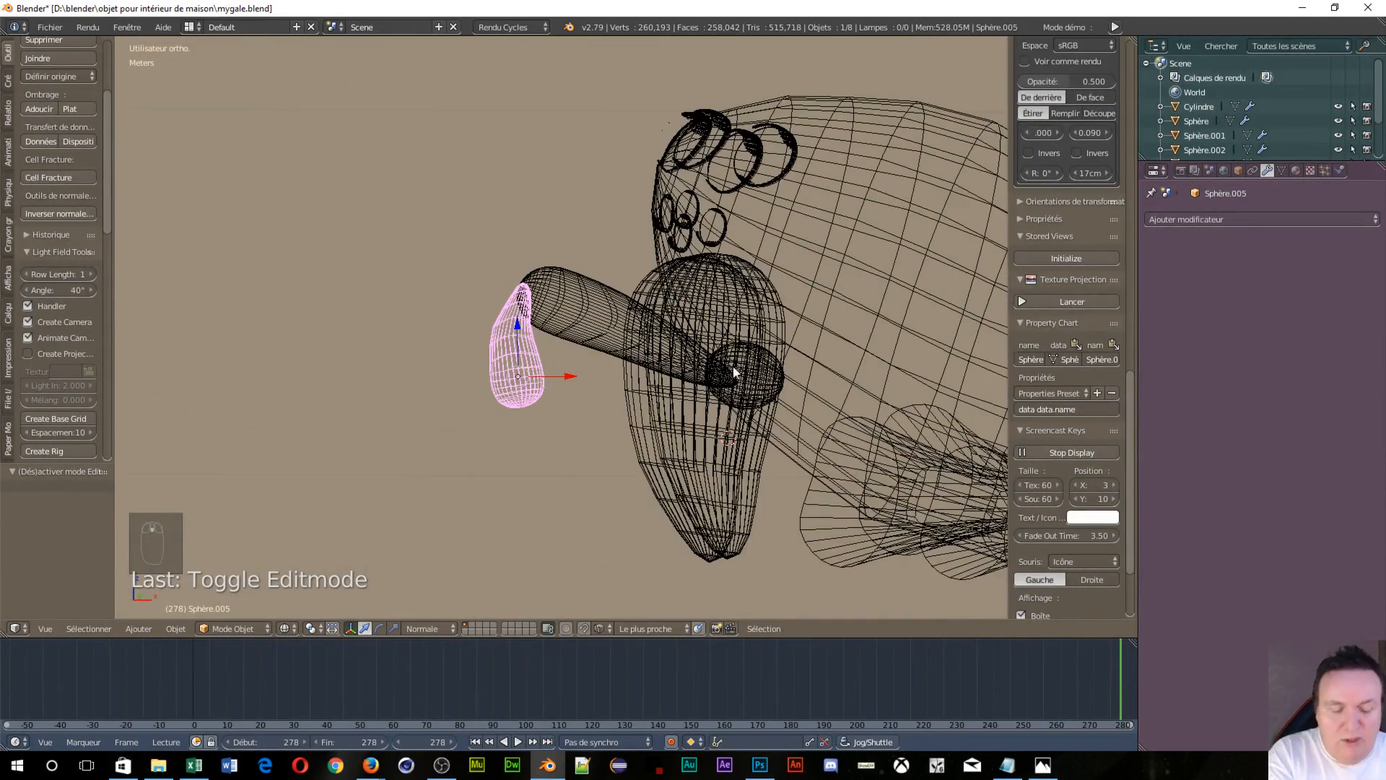
key(KP_1)
right_click(785, 388)
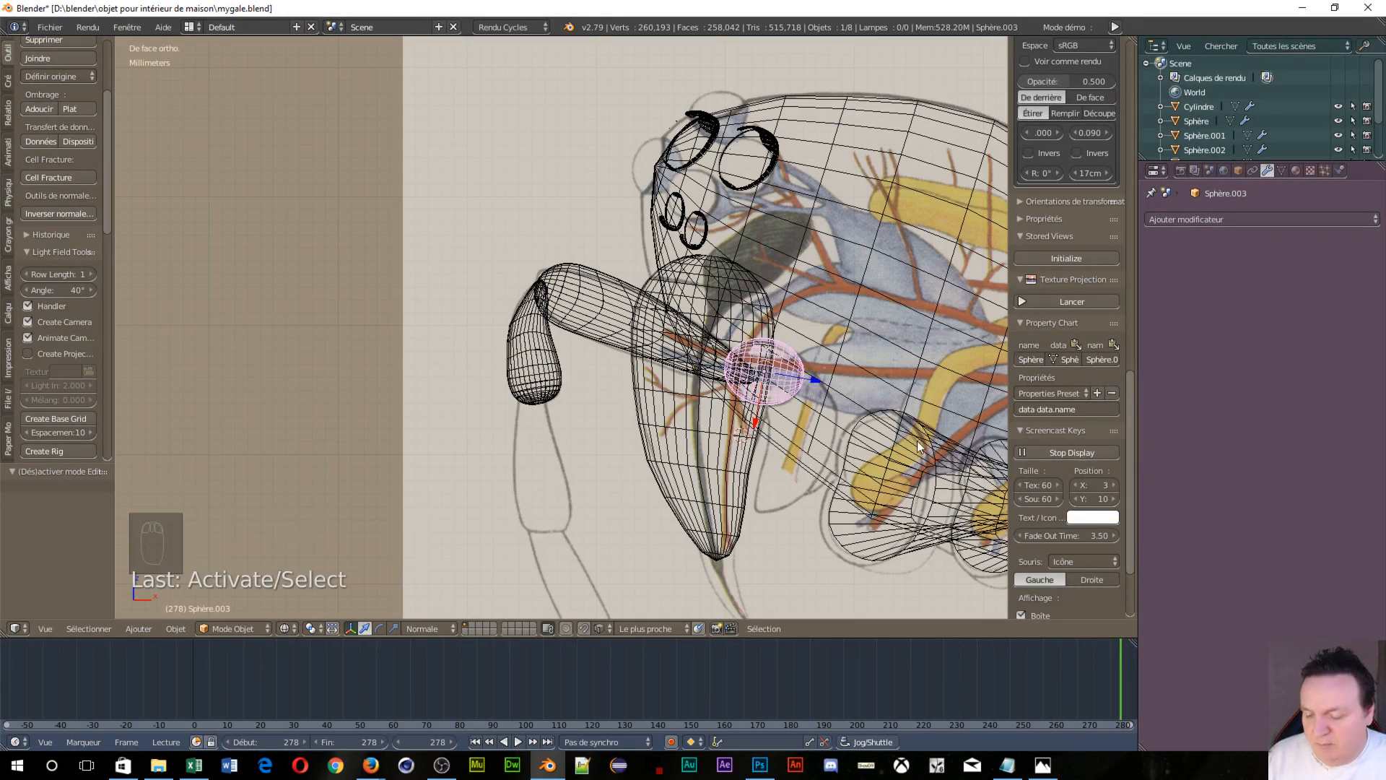
key(shift+d)
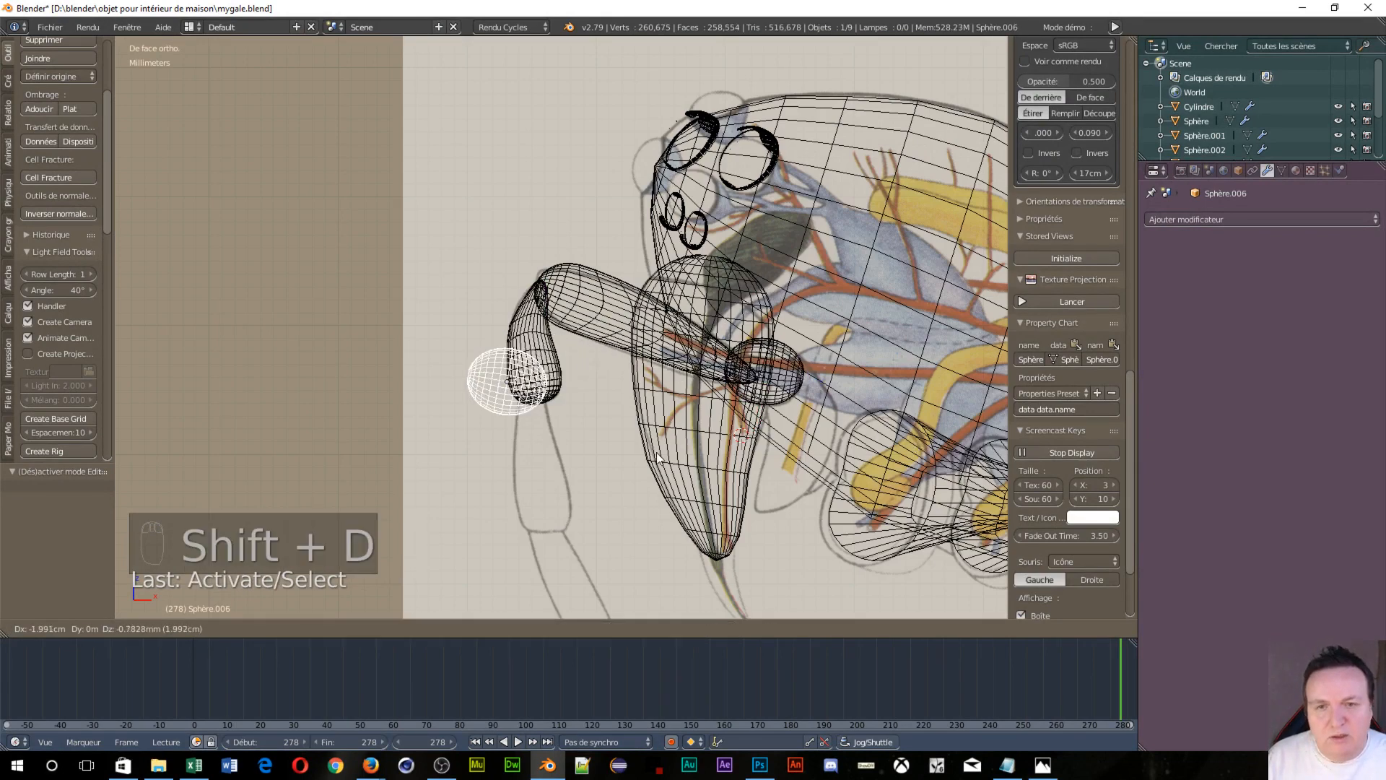
click(683, 455)
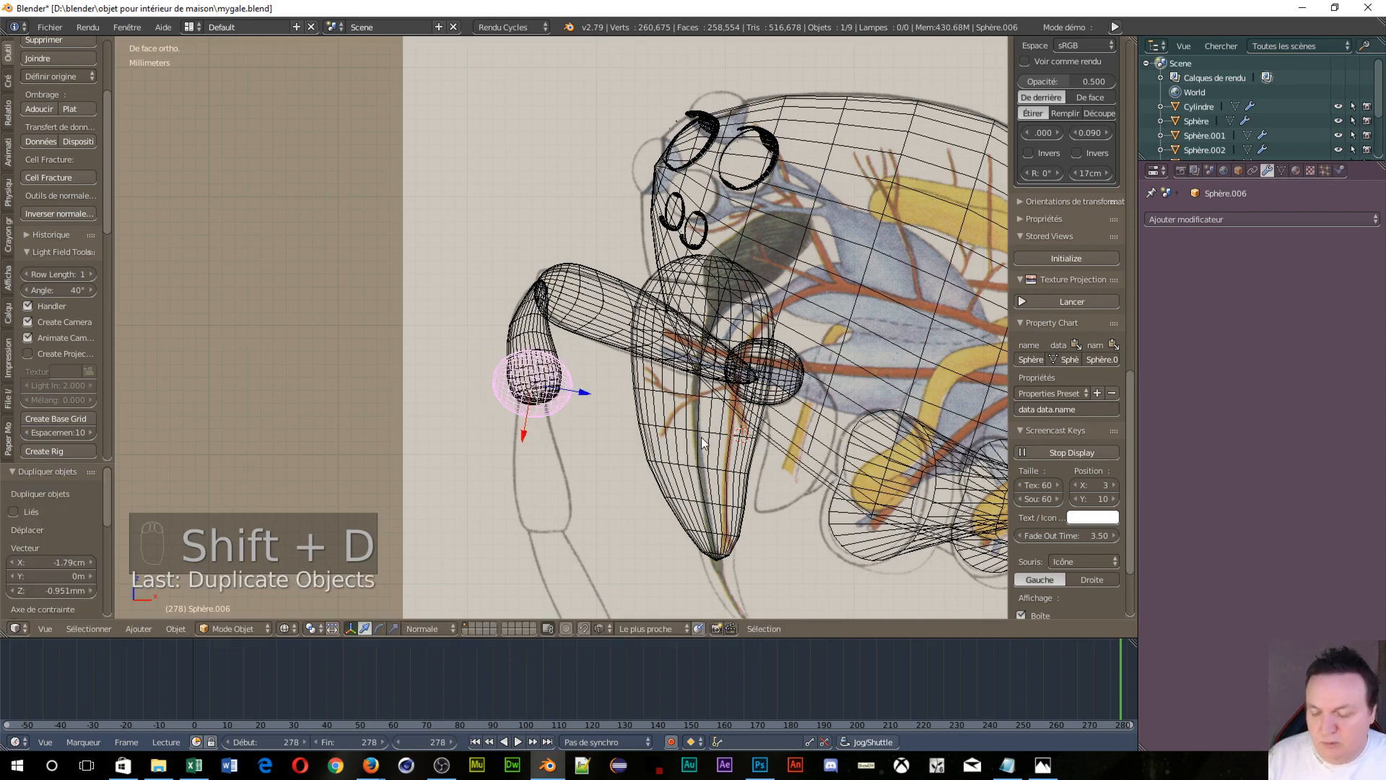
Rotate the copied sphere -103° around Y and move it 7.32 mm down along its normal Z into the third segment's outline
key(r)
key(y)
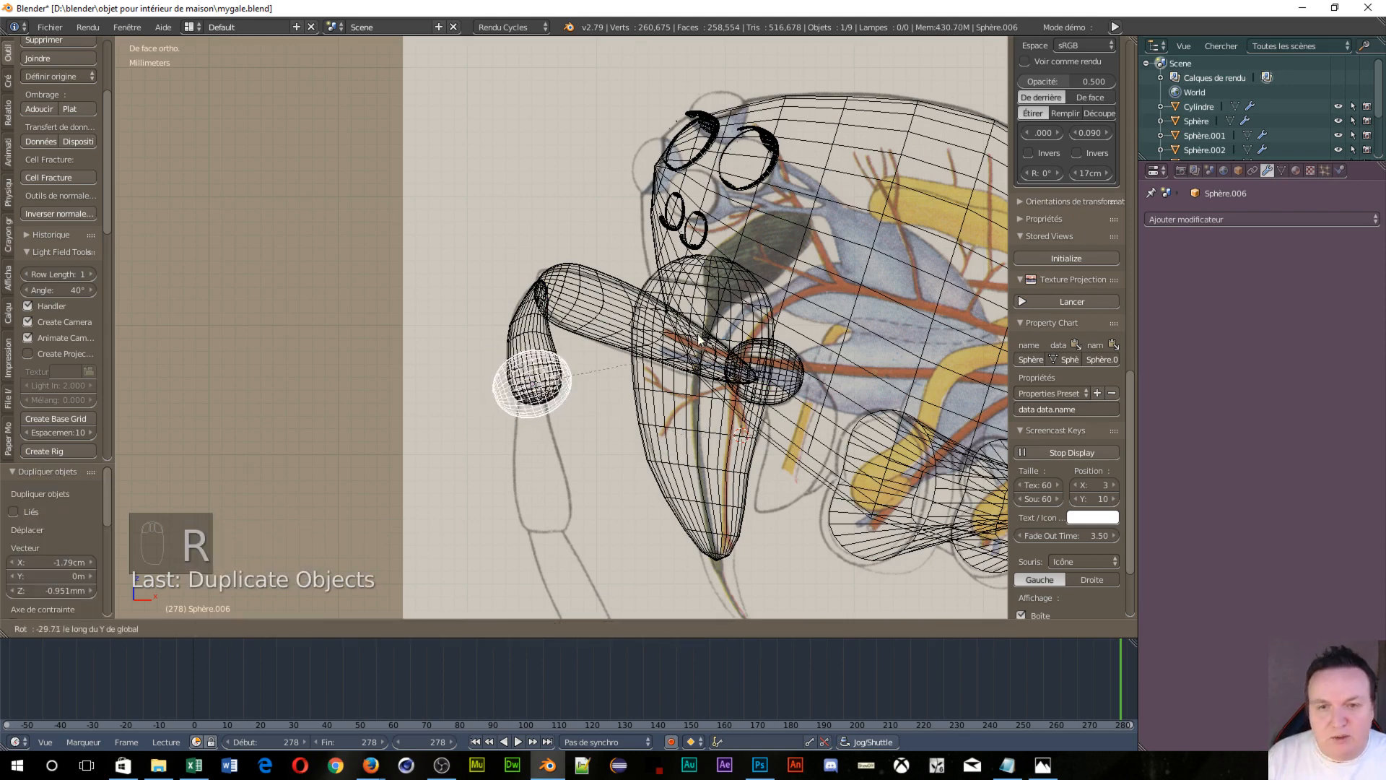
click(552, 234)
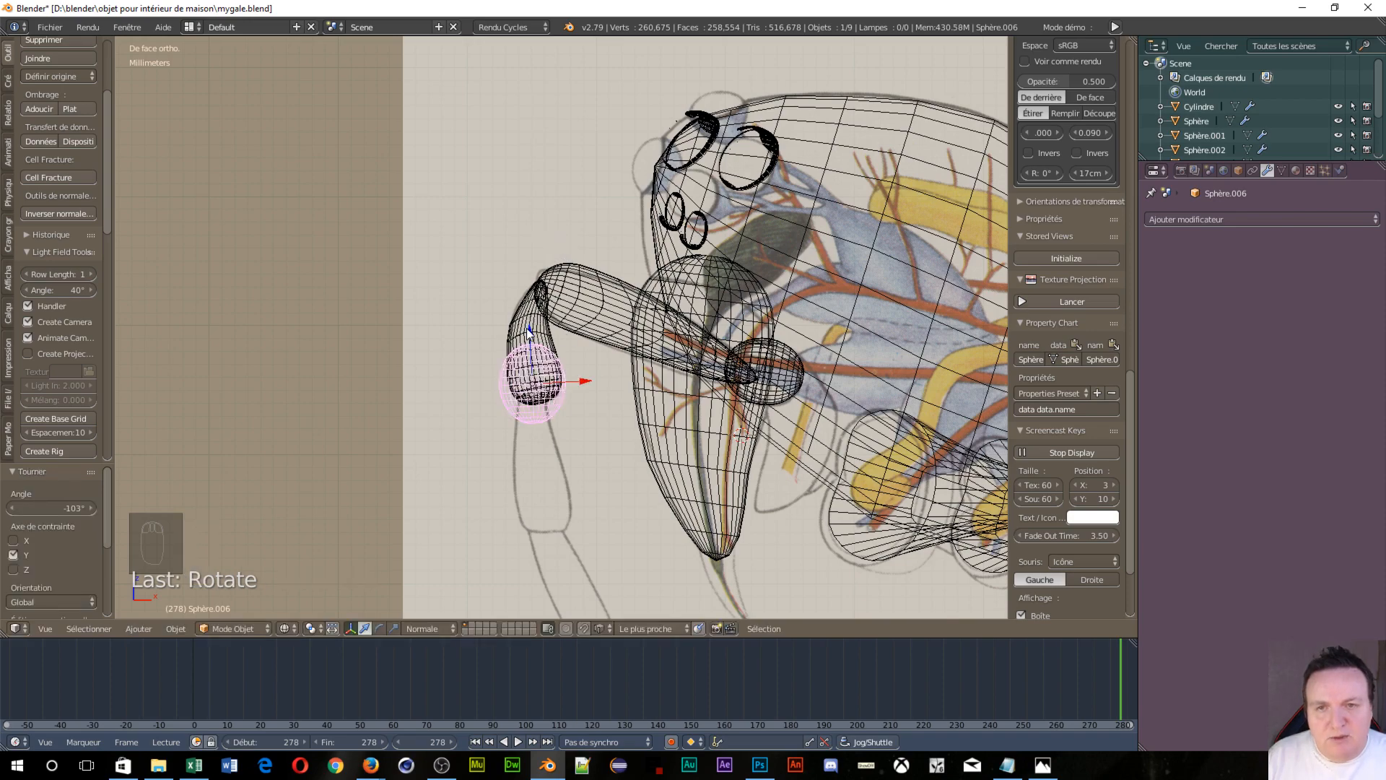
drag(529, 331, 538, 419)
scroll(574, 399, up, 3)
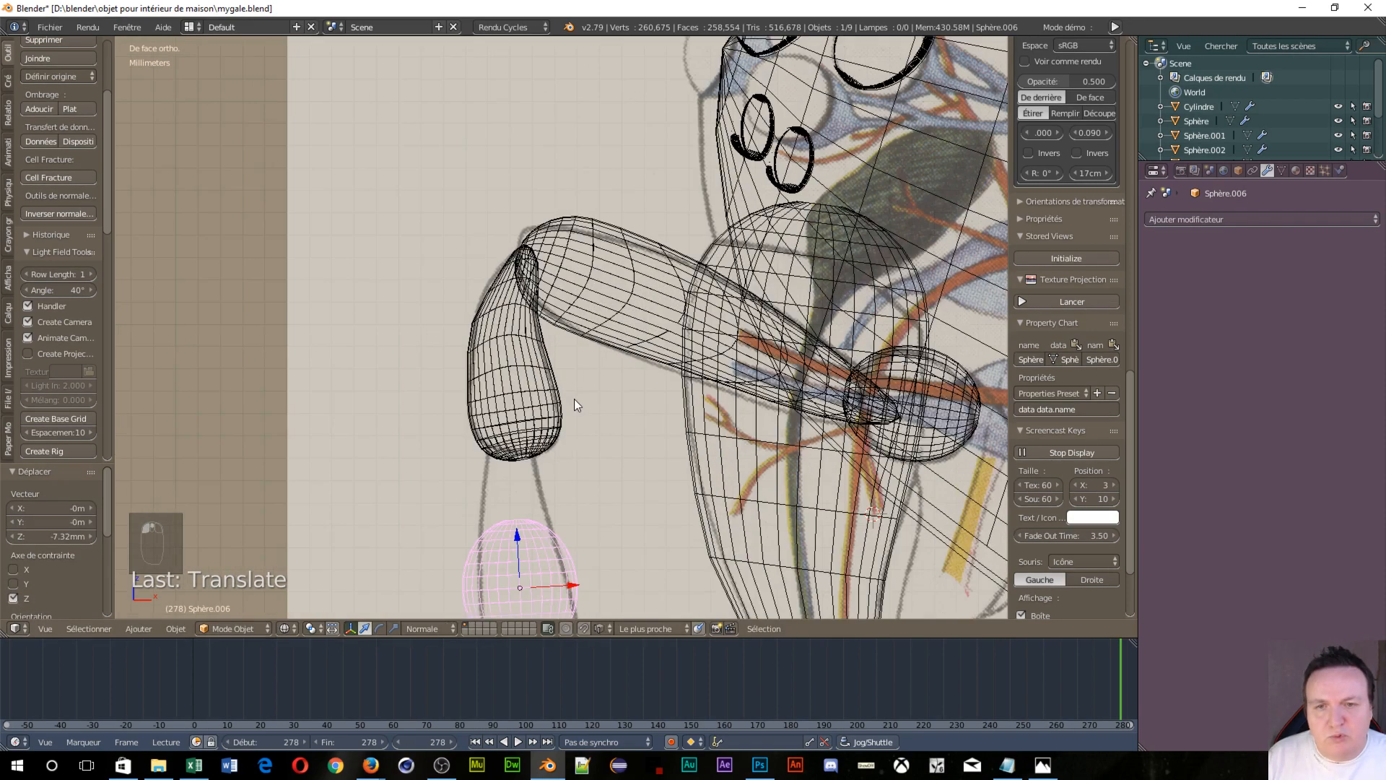
shift+middle_drag(575, 399, 589, 100)
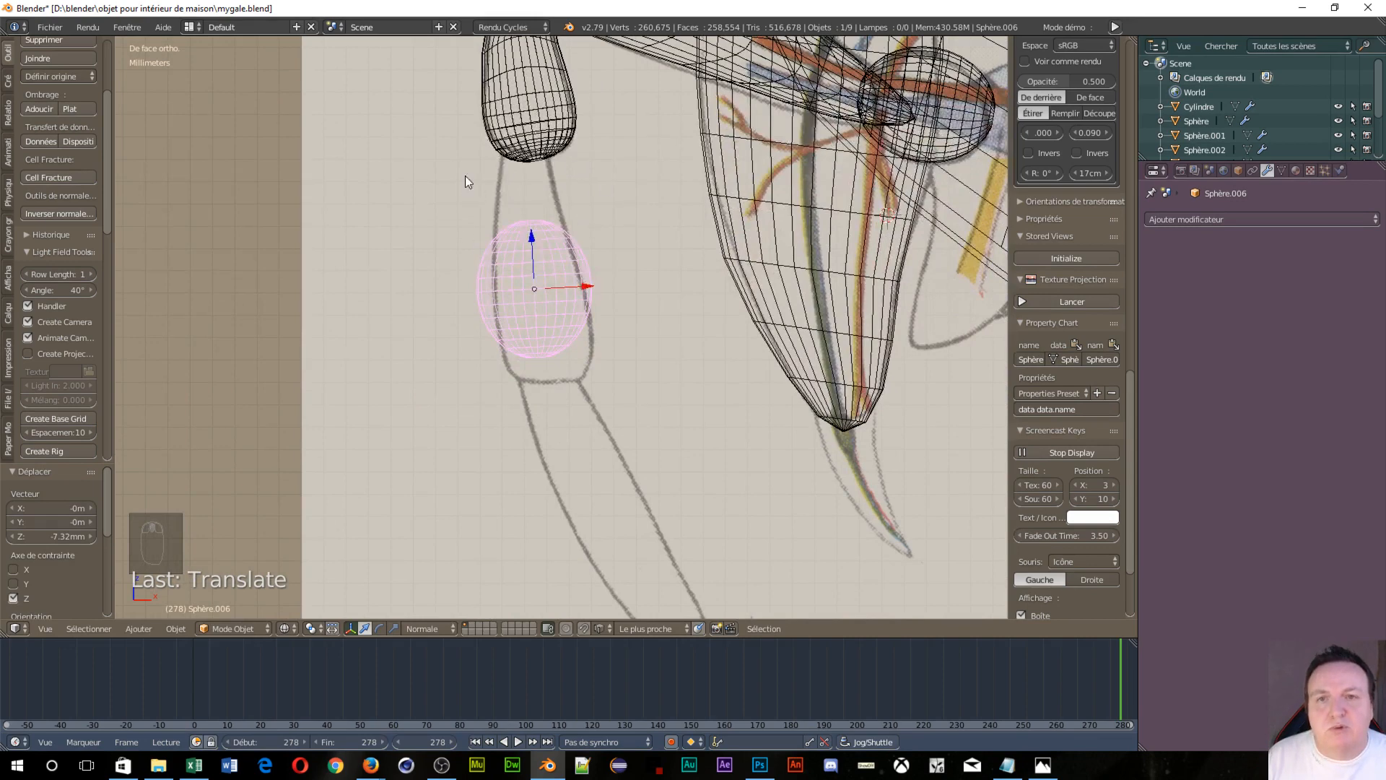
scroll(564, 331, up, 1)
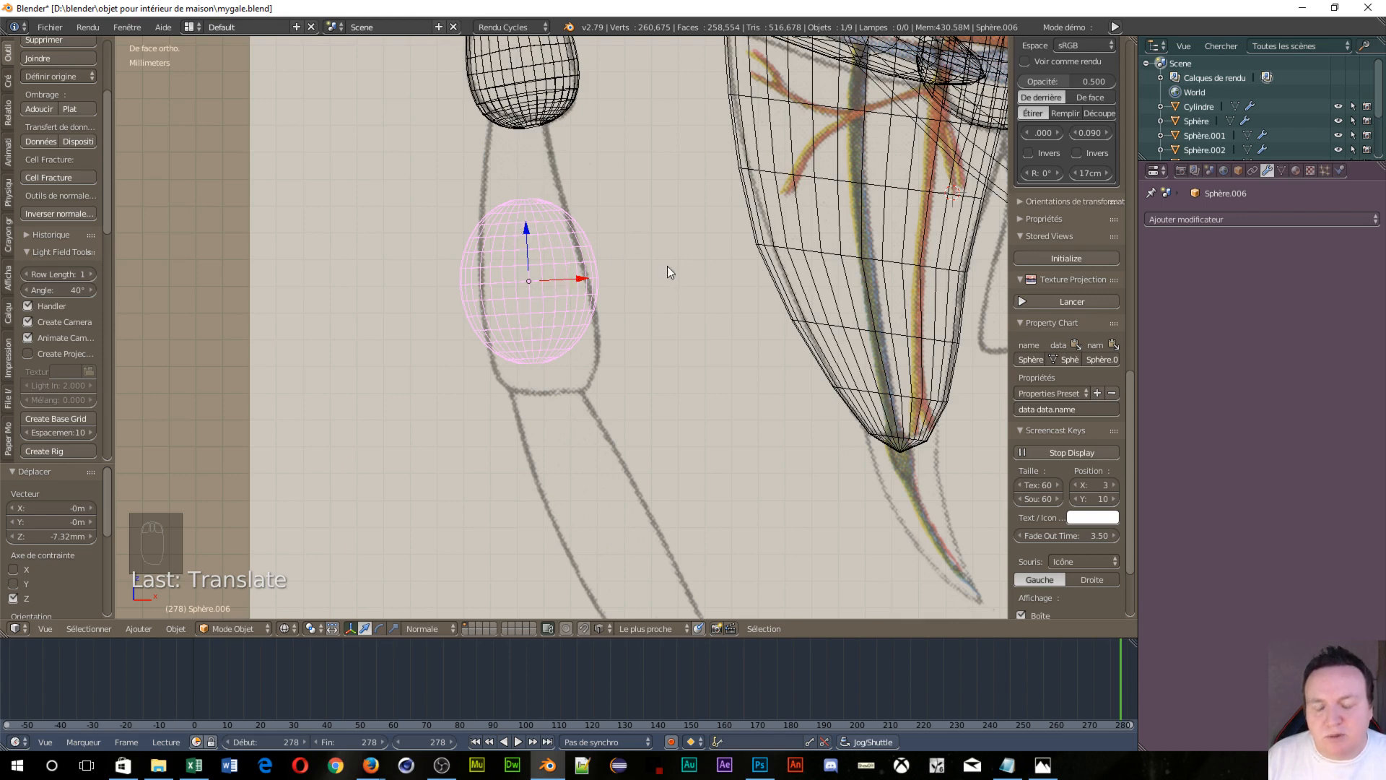
Move the sphere 0.512 mm along X and -1.67 mm along Z, and scale it to 0.822 along X to fit the third segment's width
key(g)
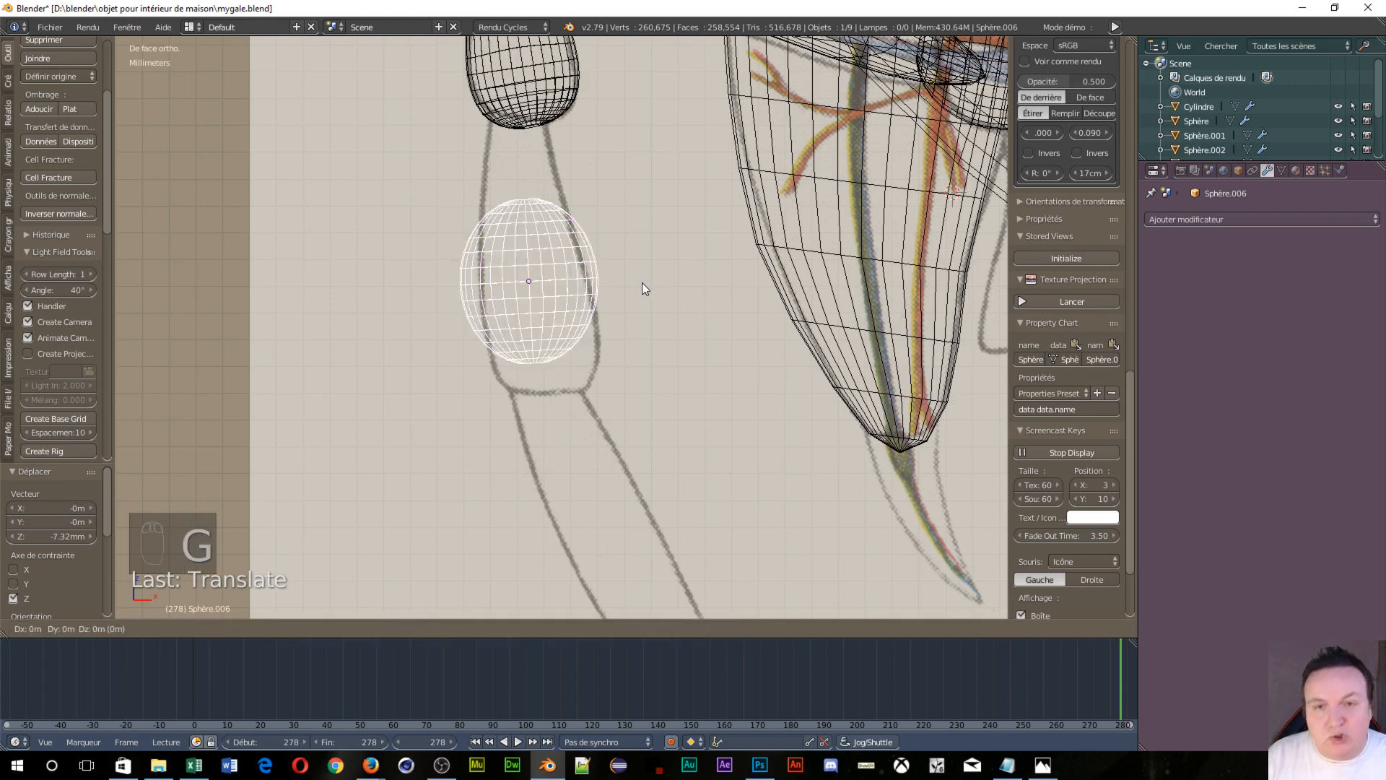
click(656, 328)
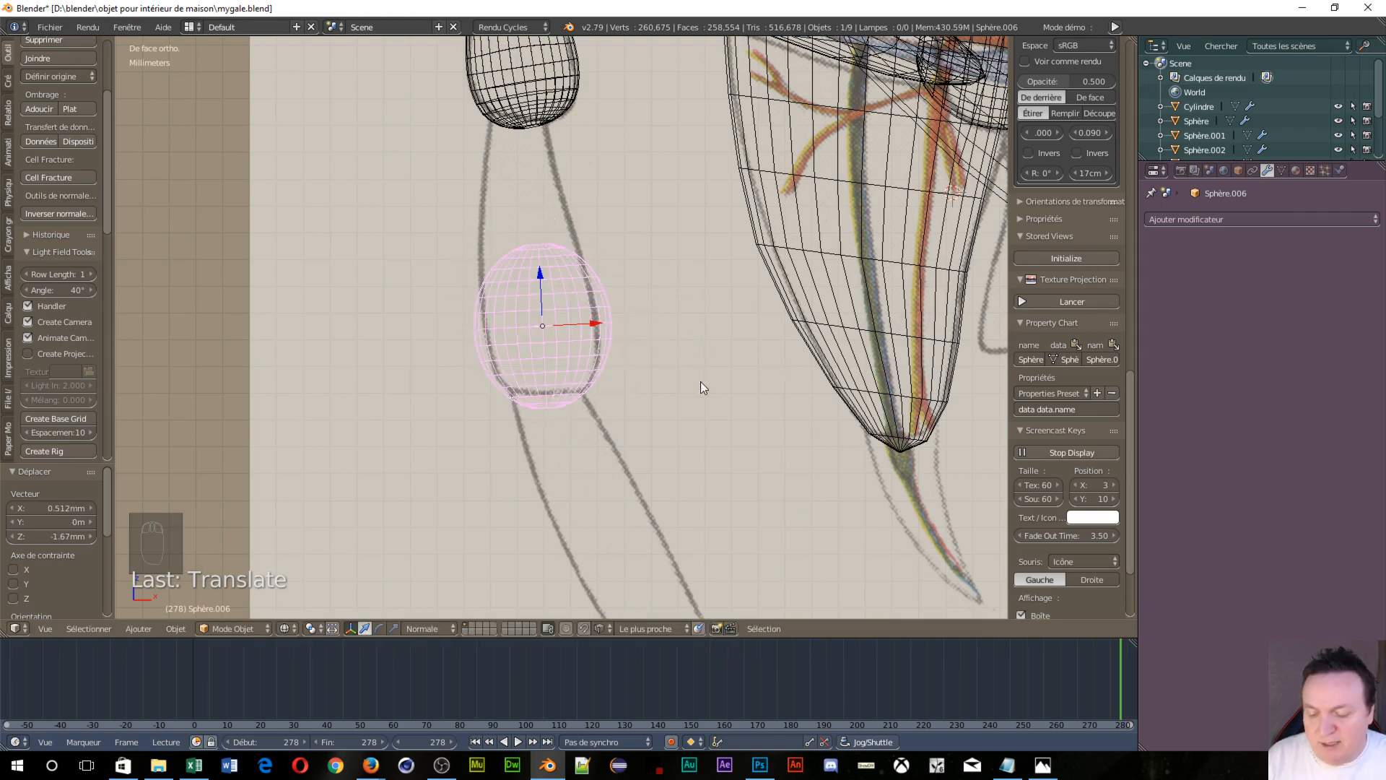
key(s)
key(x)
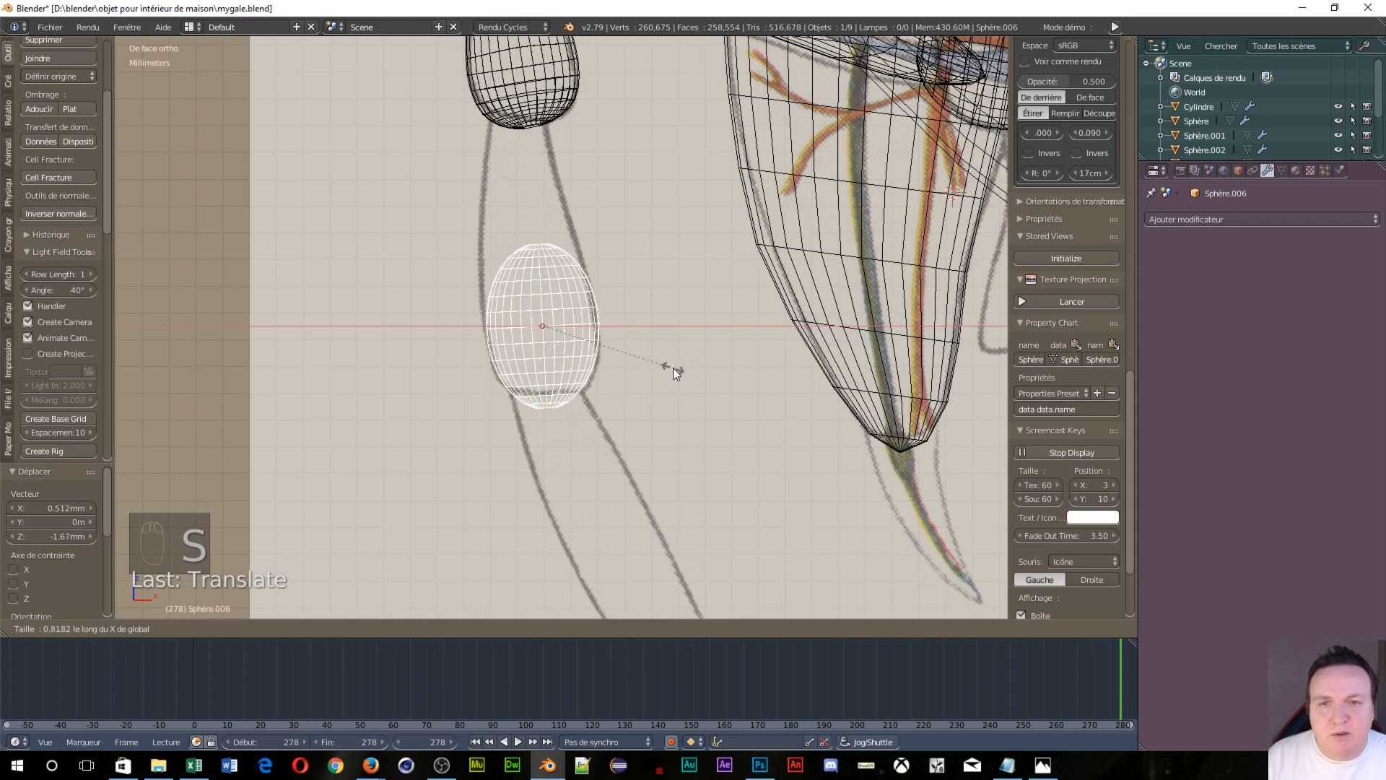
click(671, 367)
In edit mode, select only the sphere's bottom vertex and push it -1.31 mm along its normal Z to flatten the lower end
key(Tab)
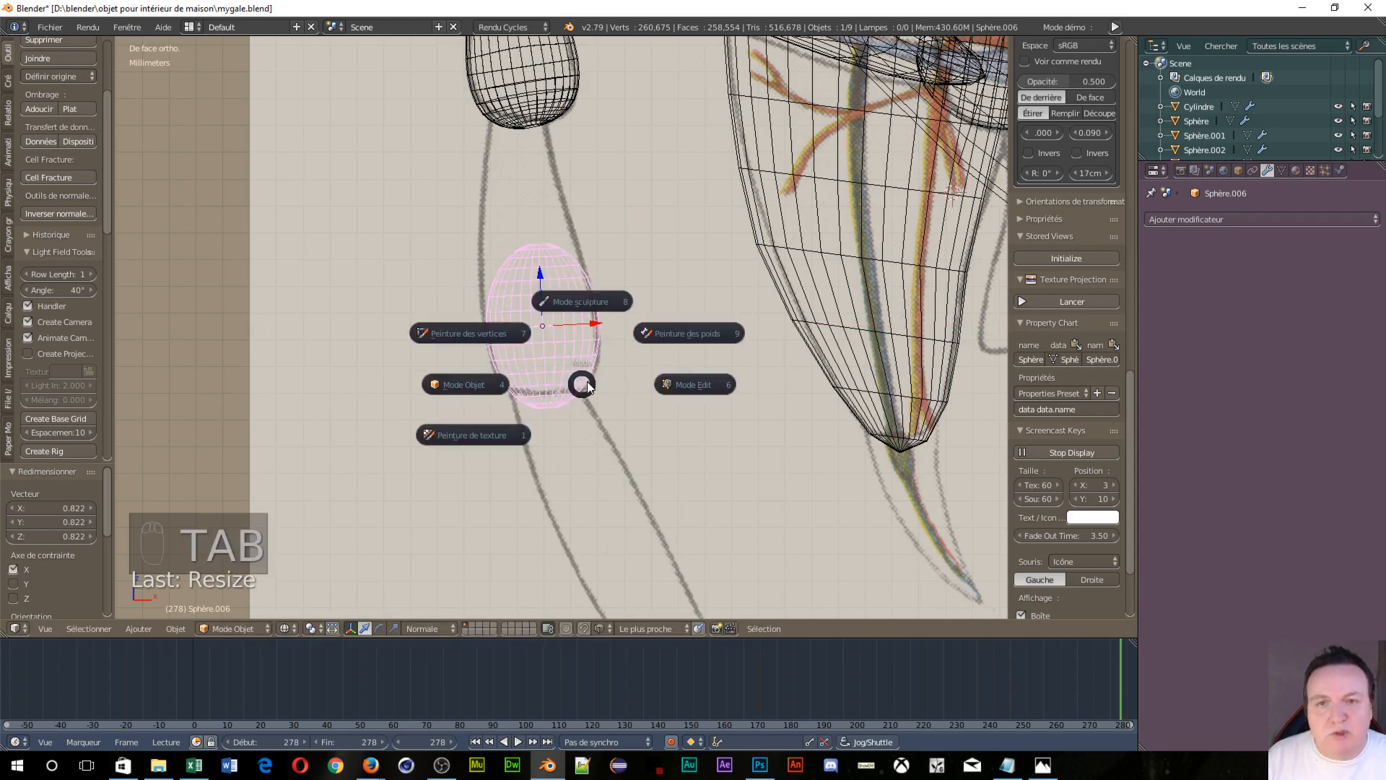
click(691, 383)
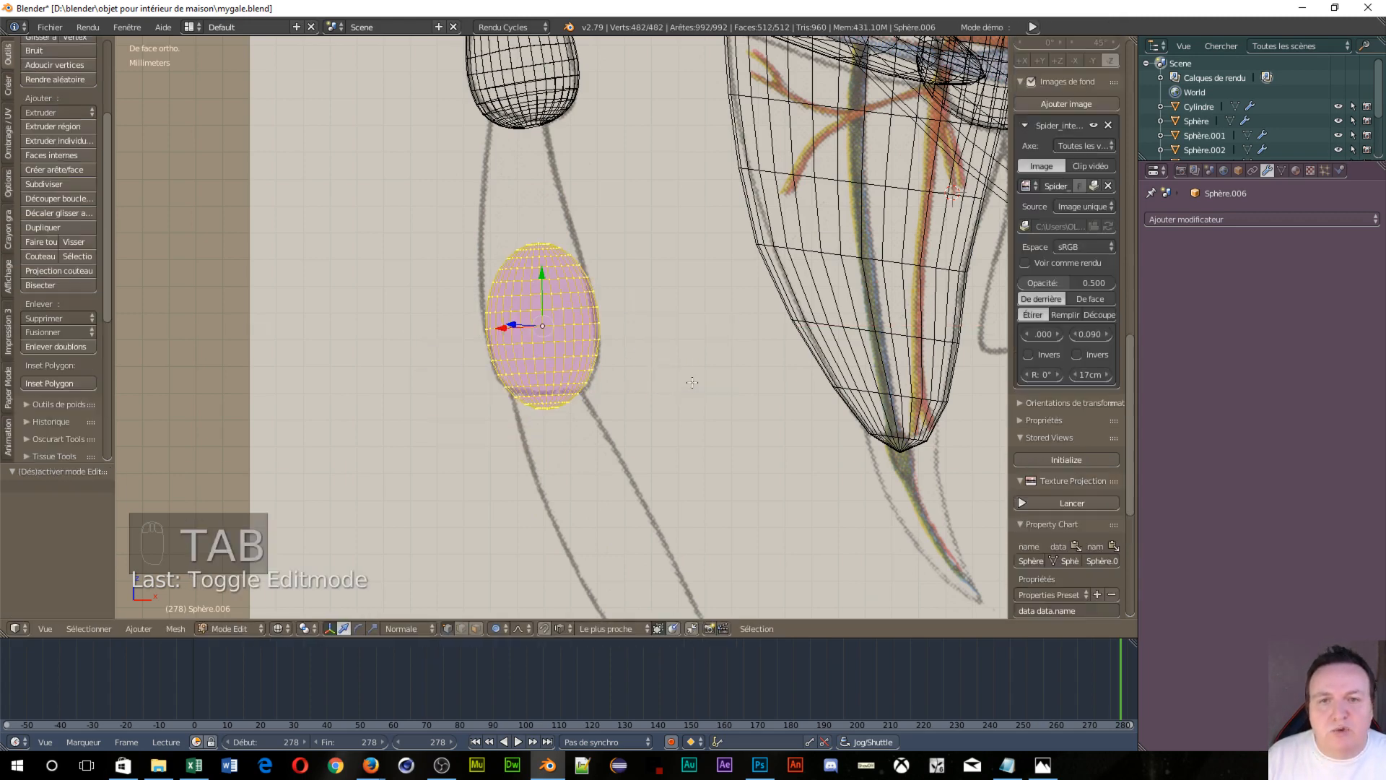
key(a)
key(a)
right_click(548, 417)
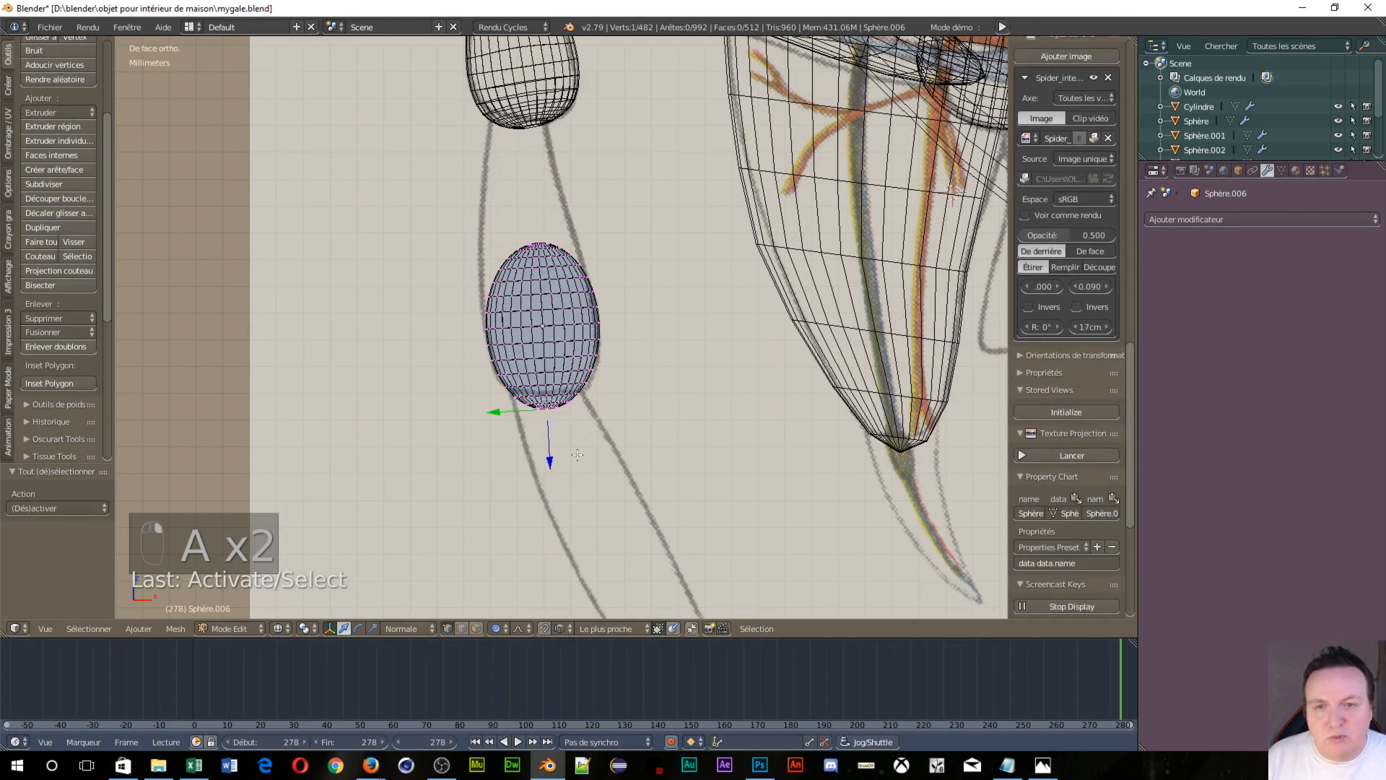
key(g)
key(z)
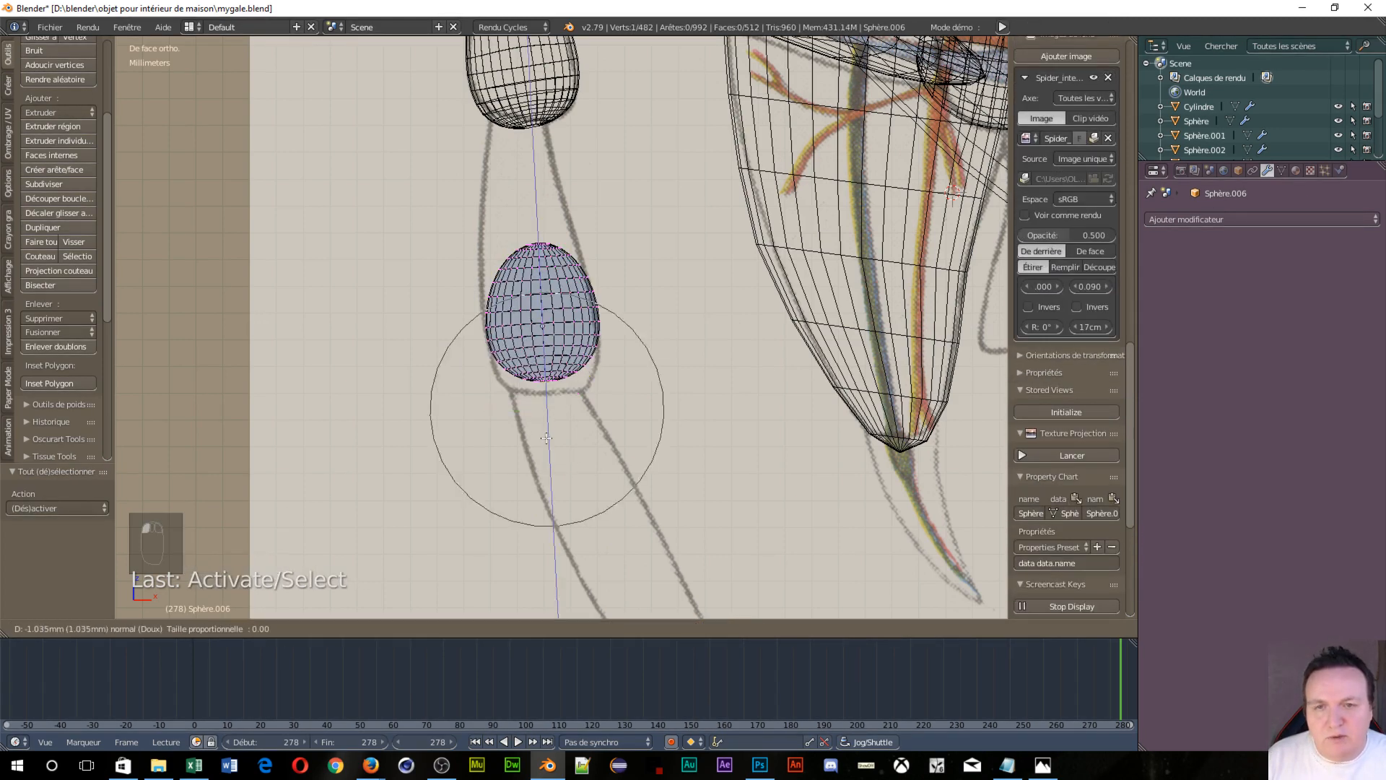
click(543, 431)
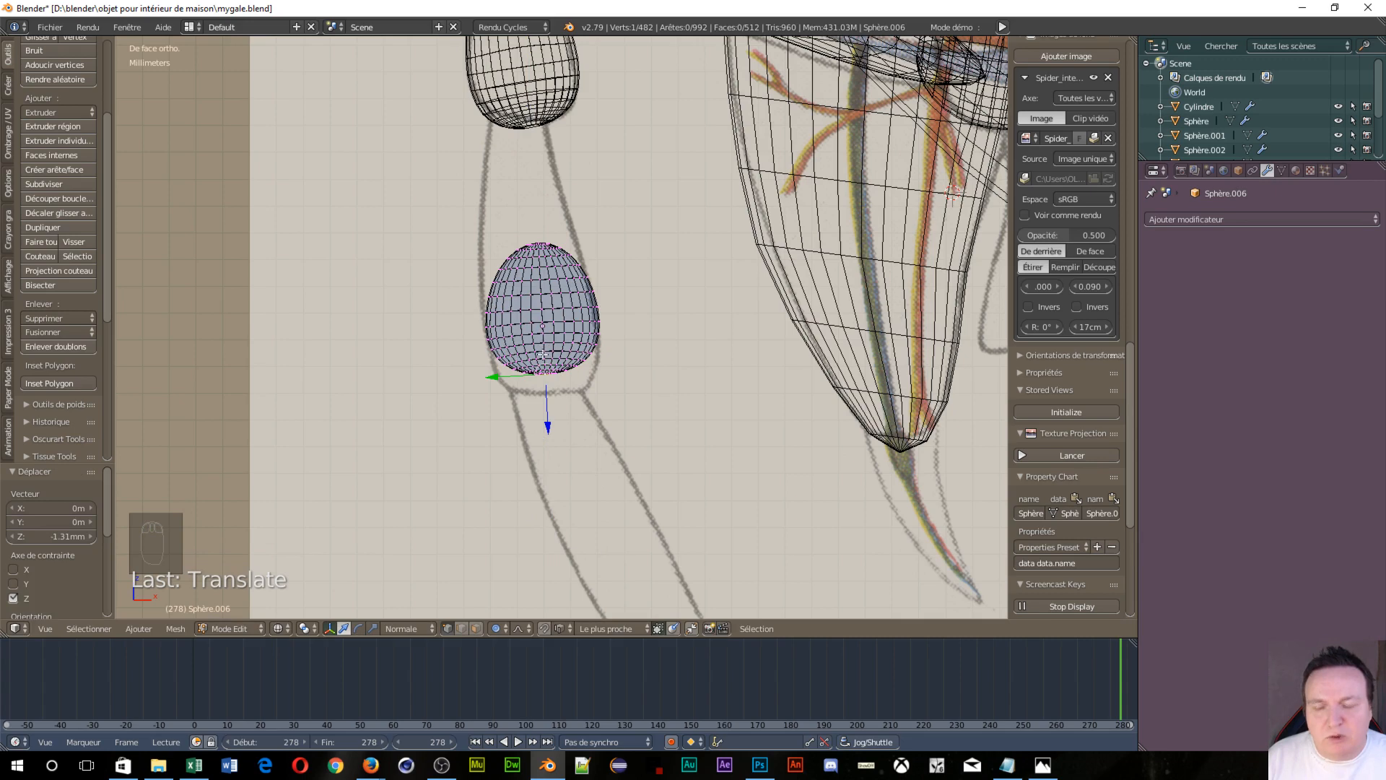
Select the whole mesh and shift it 0.724 mm along its normal Z to the lower end of the third segment's outline
key(a)
key(a)
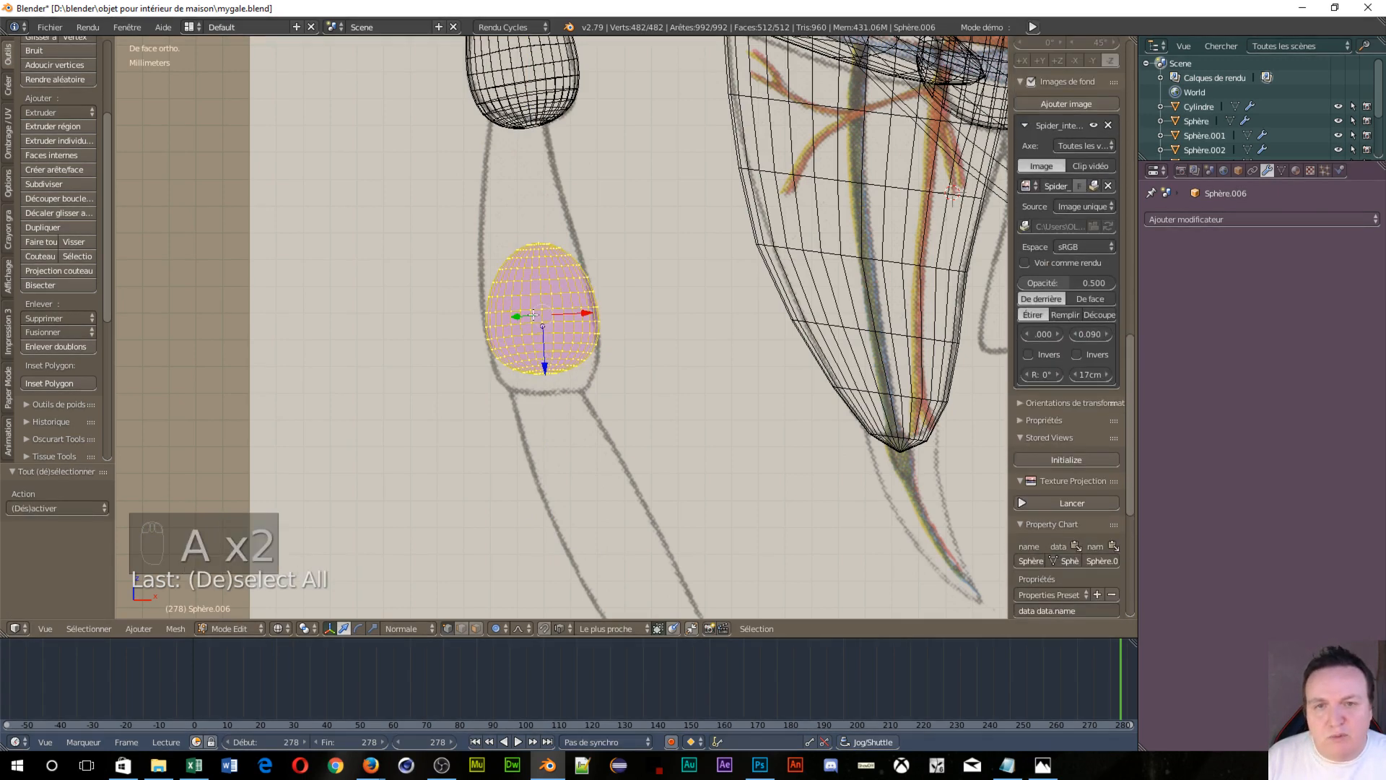
drag(543, 369, 539, 387)
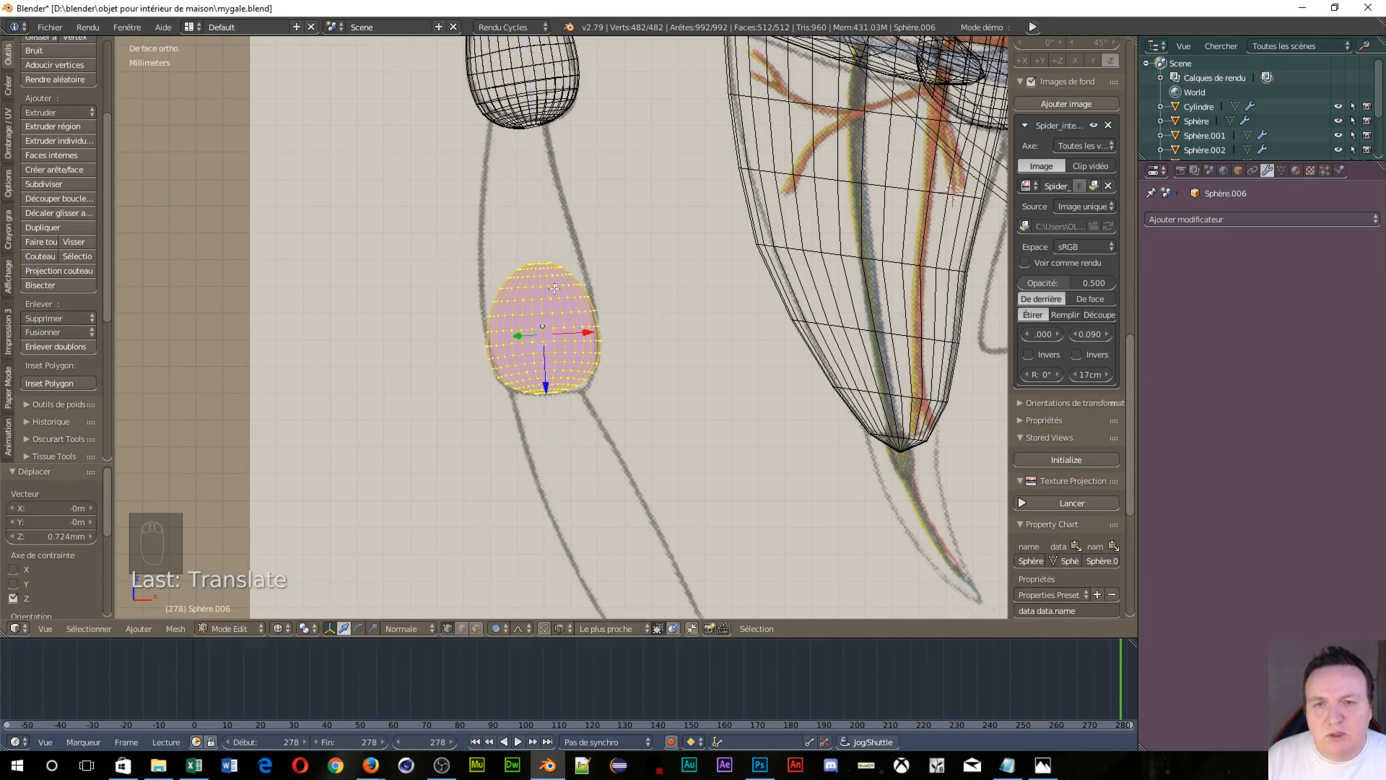
Select only the sphere's topmost vertex, stretch it along its normal Z into the second segment's lower end, and adjust the tip sideways along its normal Y
key(a)
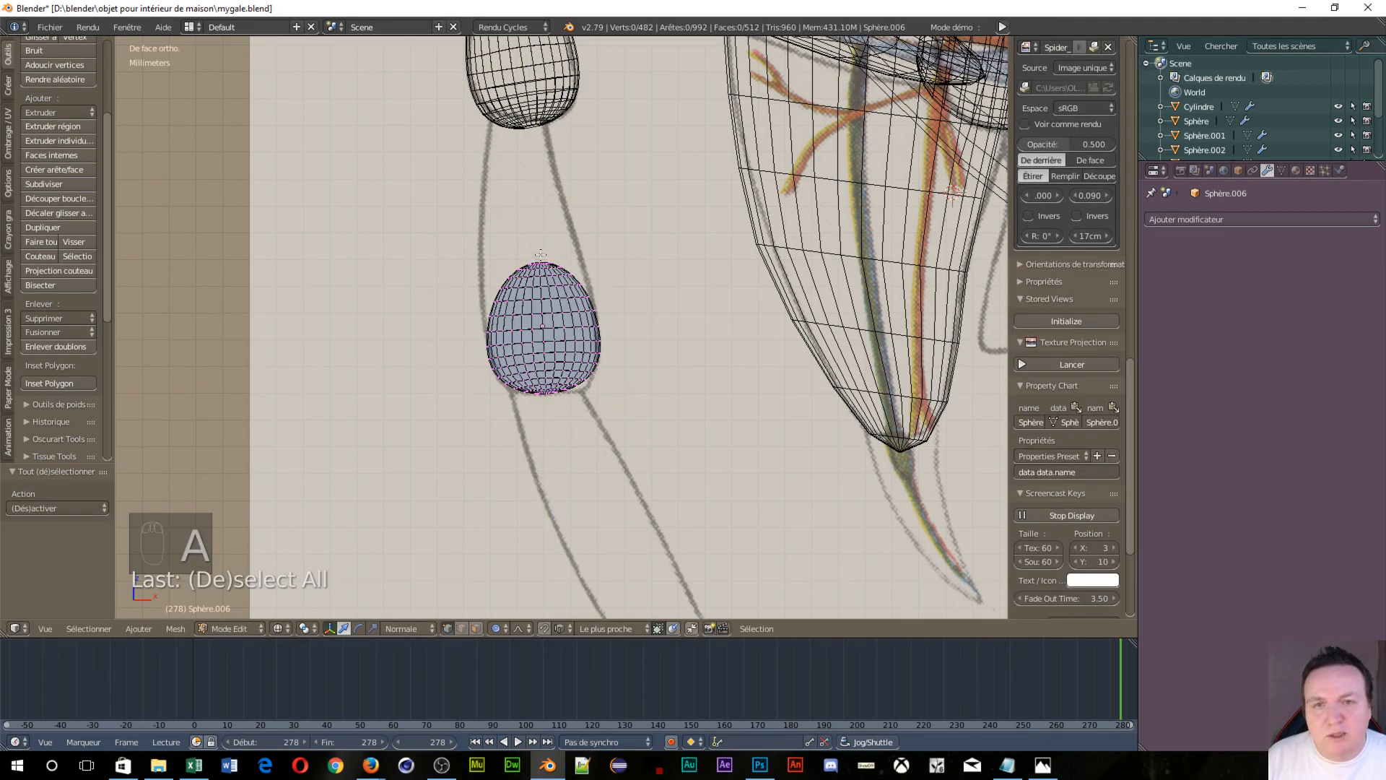
right_click(538, 256)
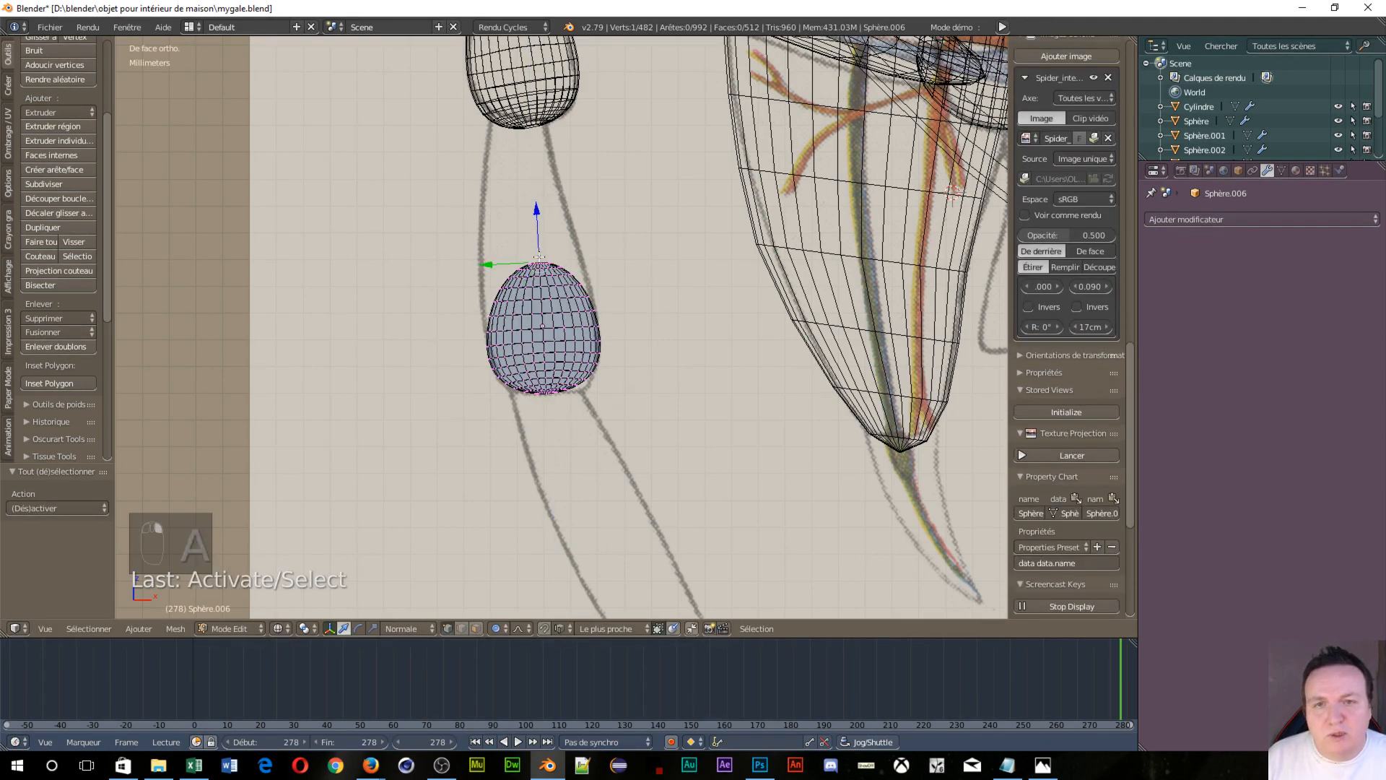
drag(537, 209, 502, 44)
drag(479, 93, 497, 83)
Rotate the third segment's whole mesh -7.86° around Y and move it -0.189 mm along X and -53.9 µm along Z to match the outline
key(a)
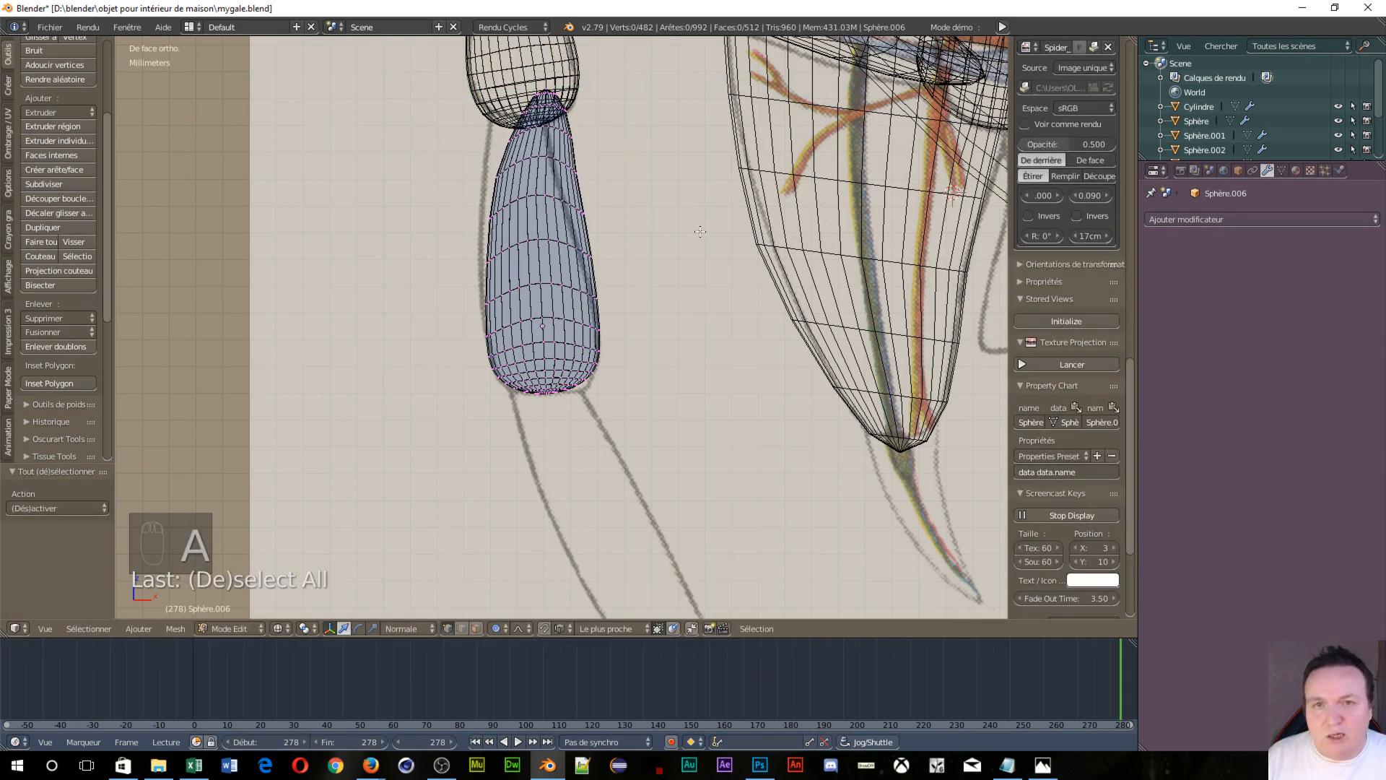
key(a)
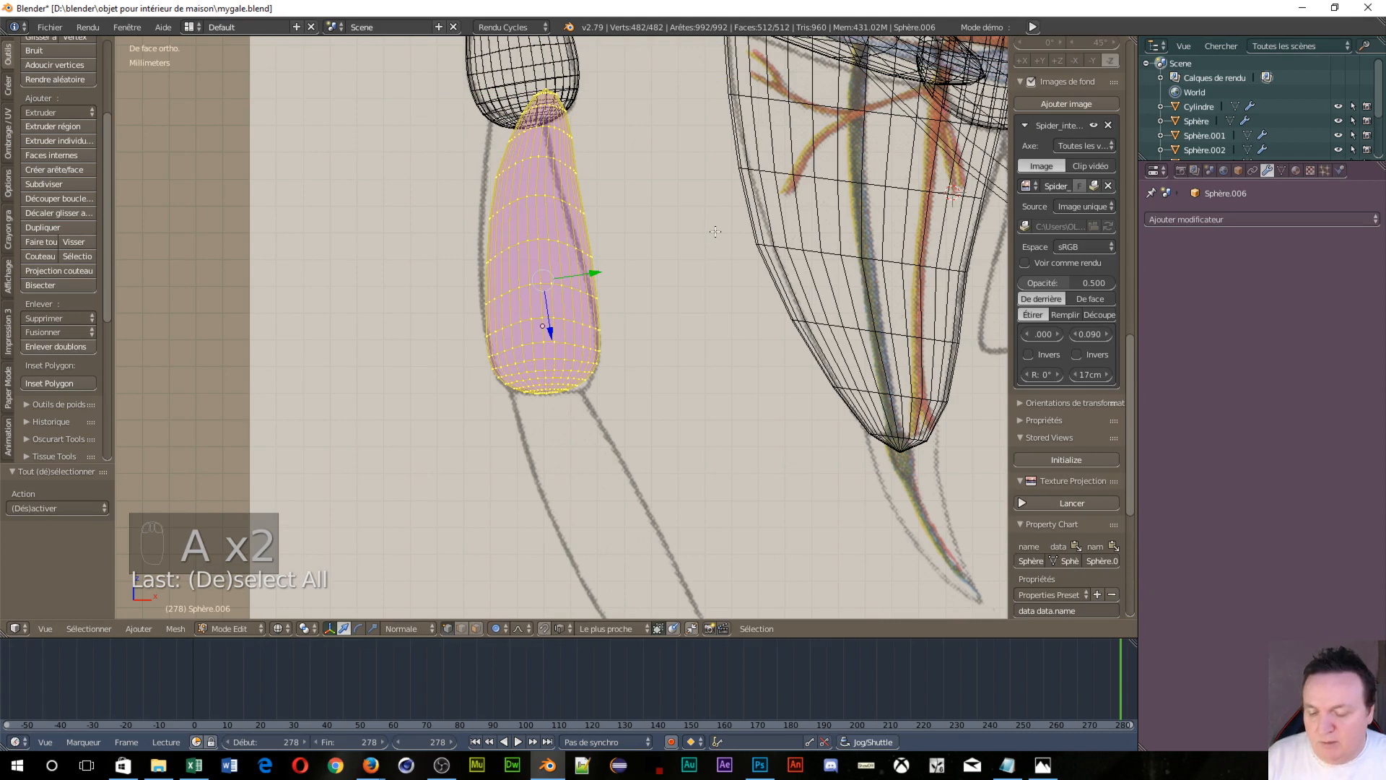
key(r)
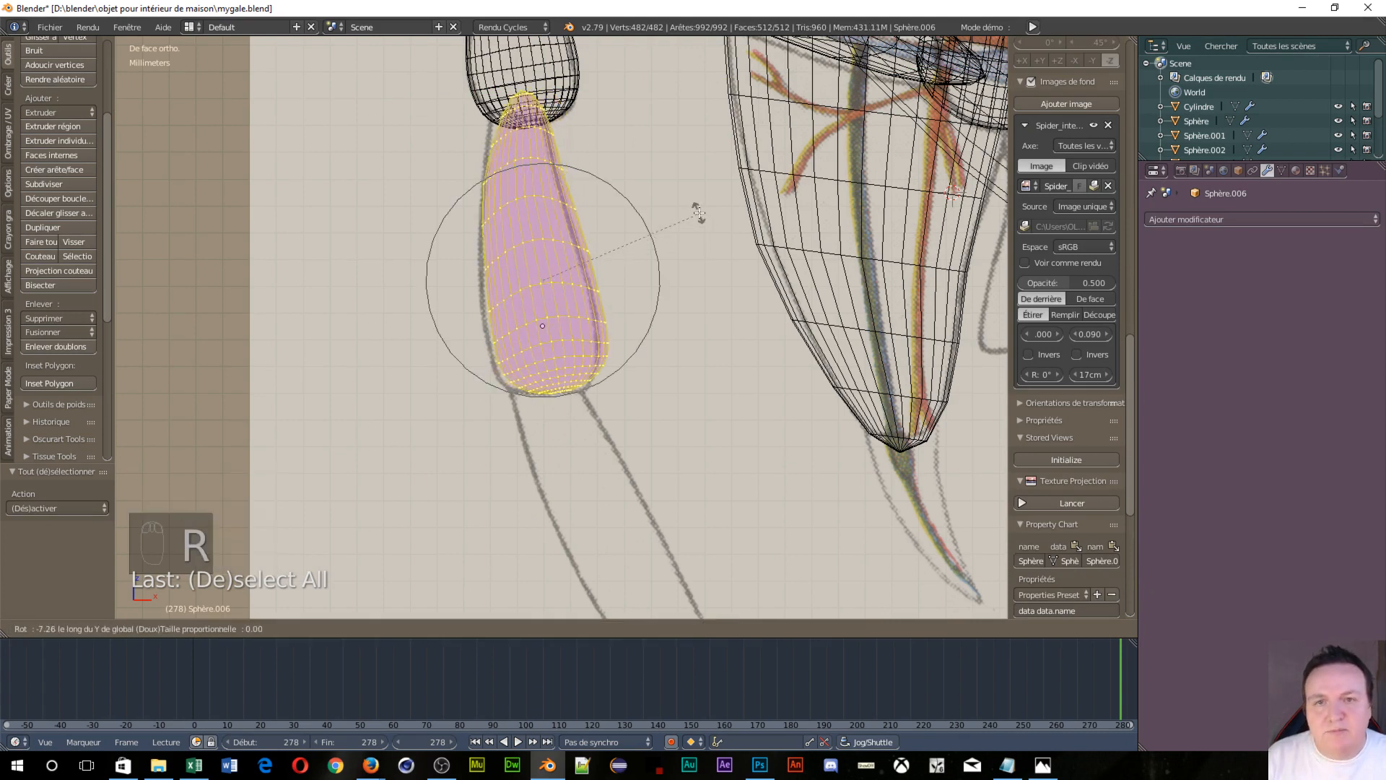
click(701, 211)
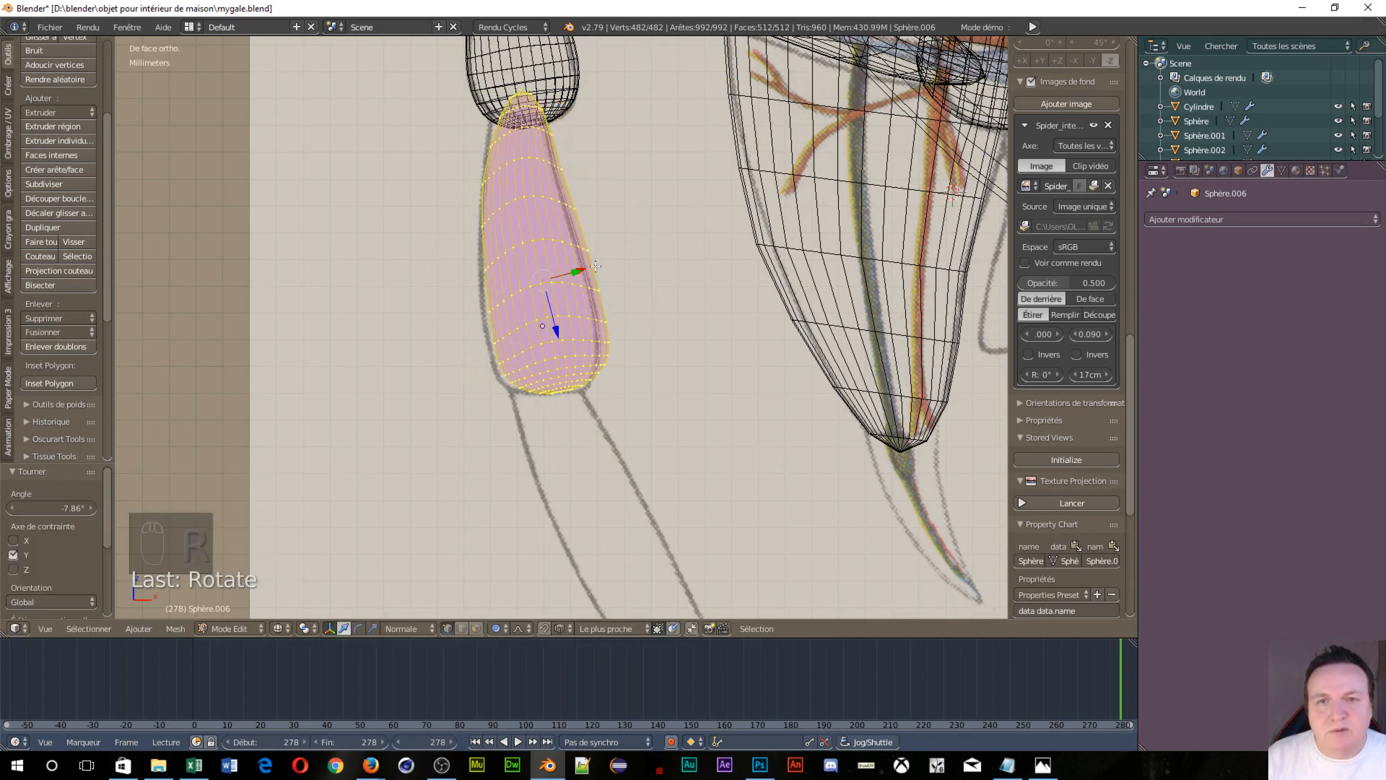
key(g)
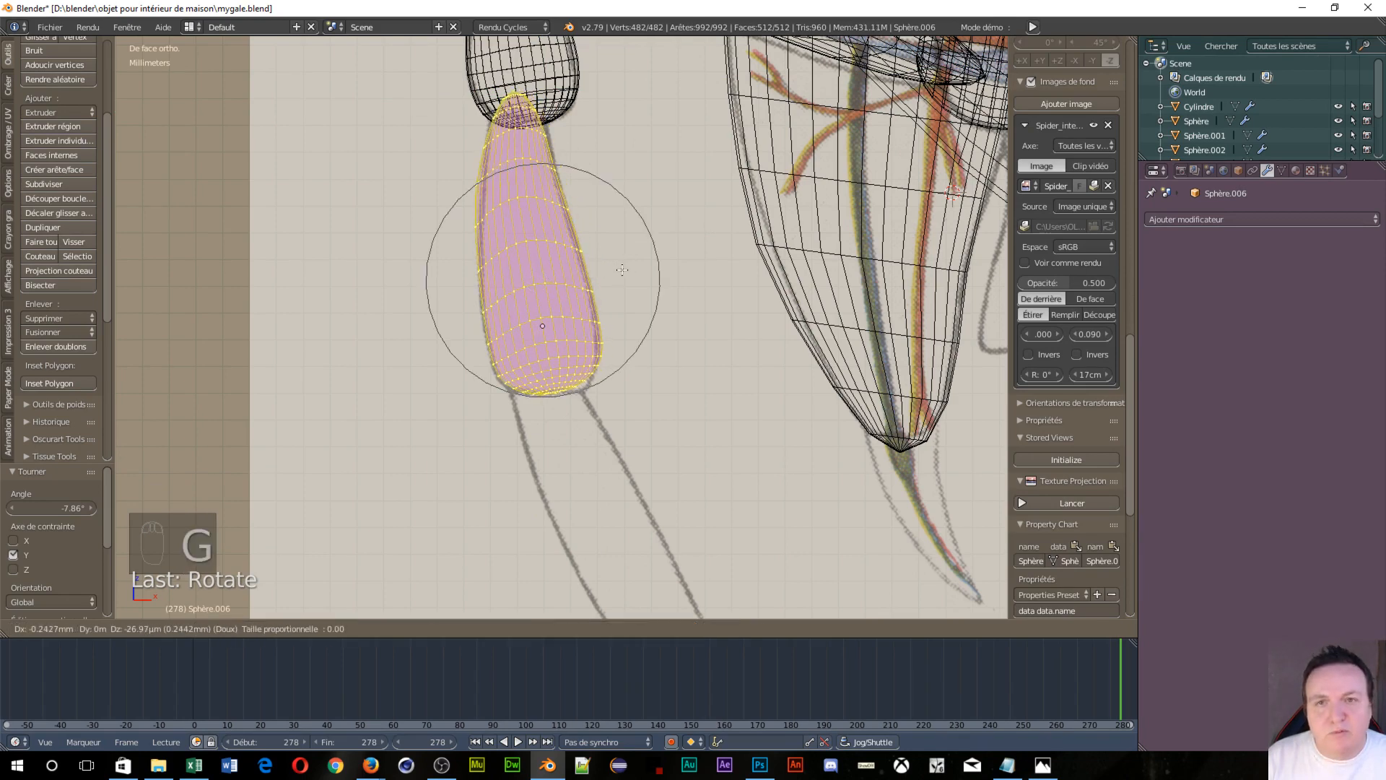
click(624, 270)
scroll(711, 409, down, 3)
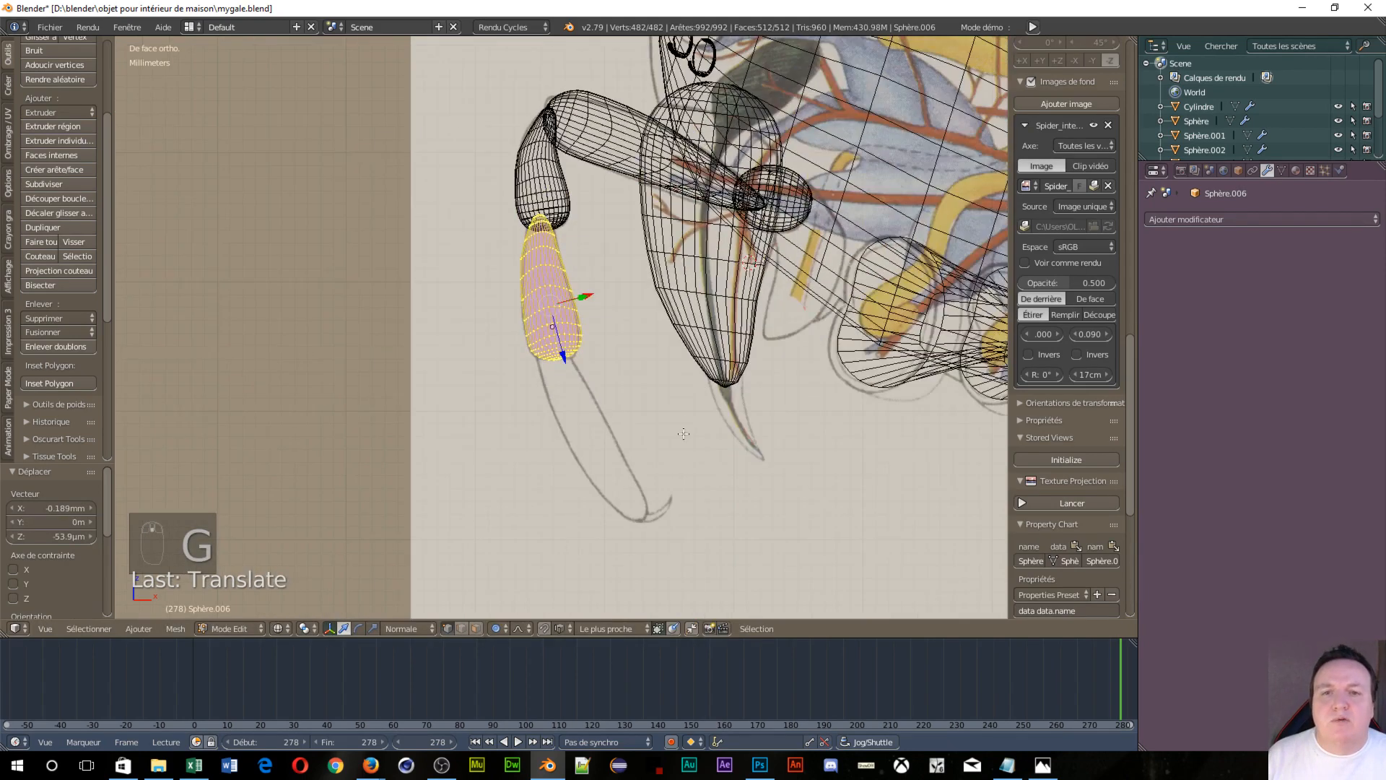
scroll(638, 394, up, 2)
scroll(639, 395, down, 1)
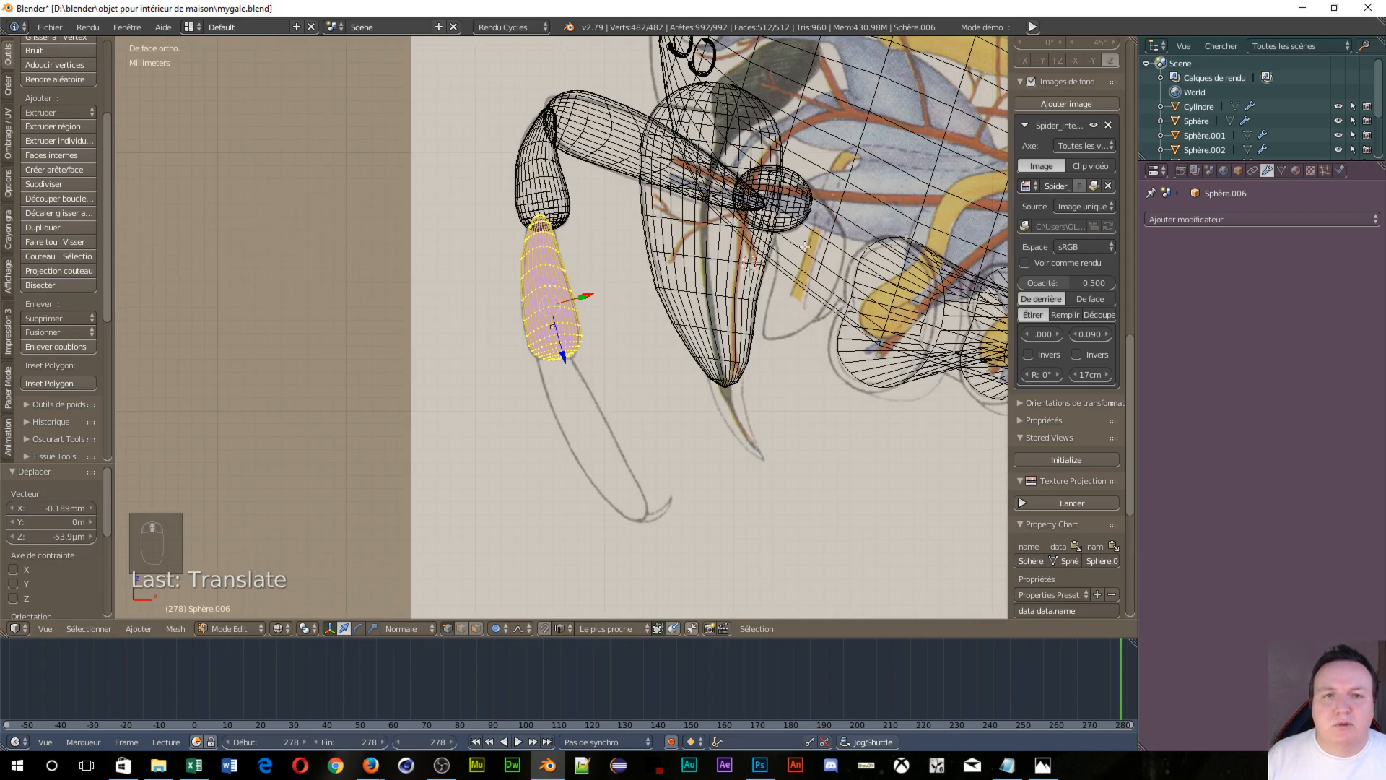
In object mode, duplicate the small base sphere -1.3 cm along X and -2.03 cm along Z onto the last segment and rotate it 48.5° around Y
key(Tab)
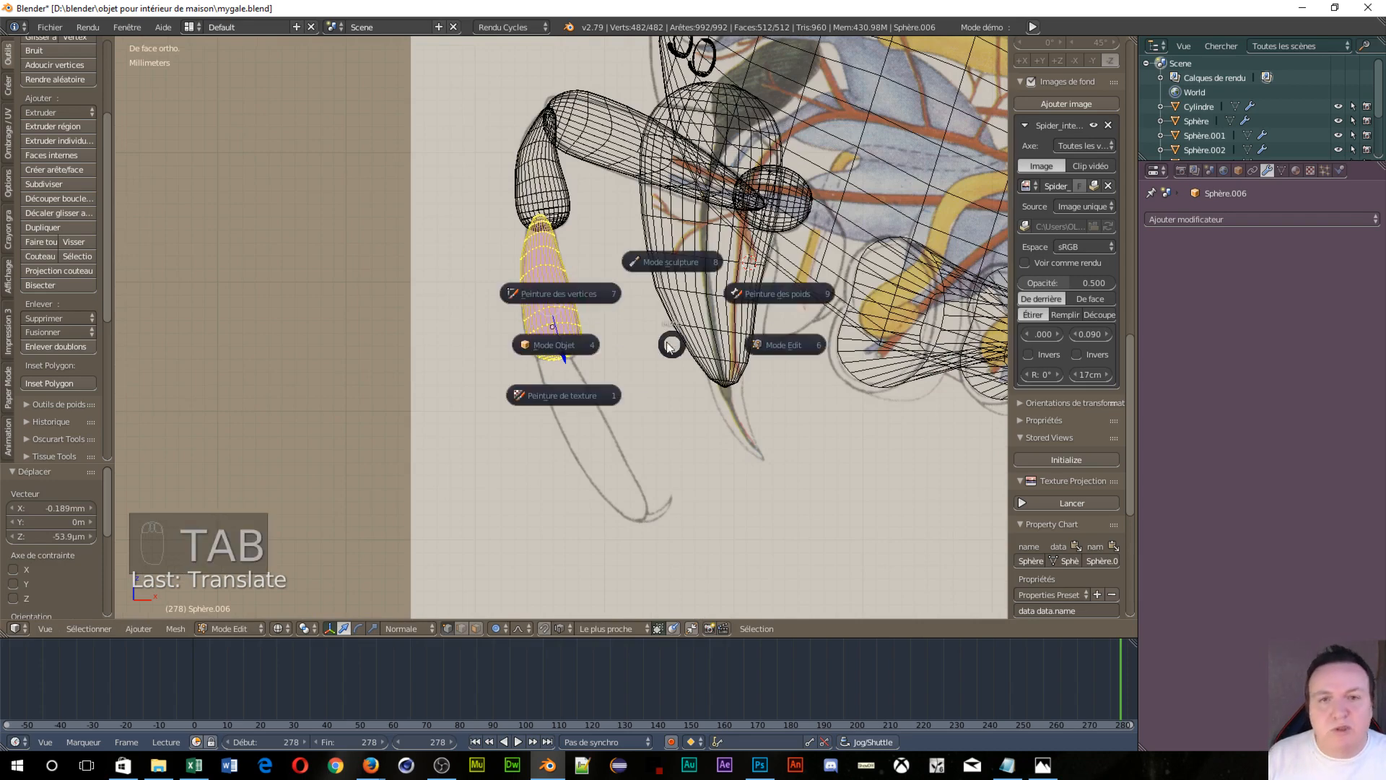
click(569, 345)
right_click(787, 196)
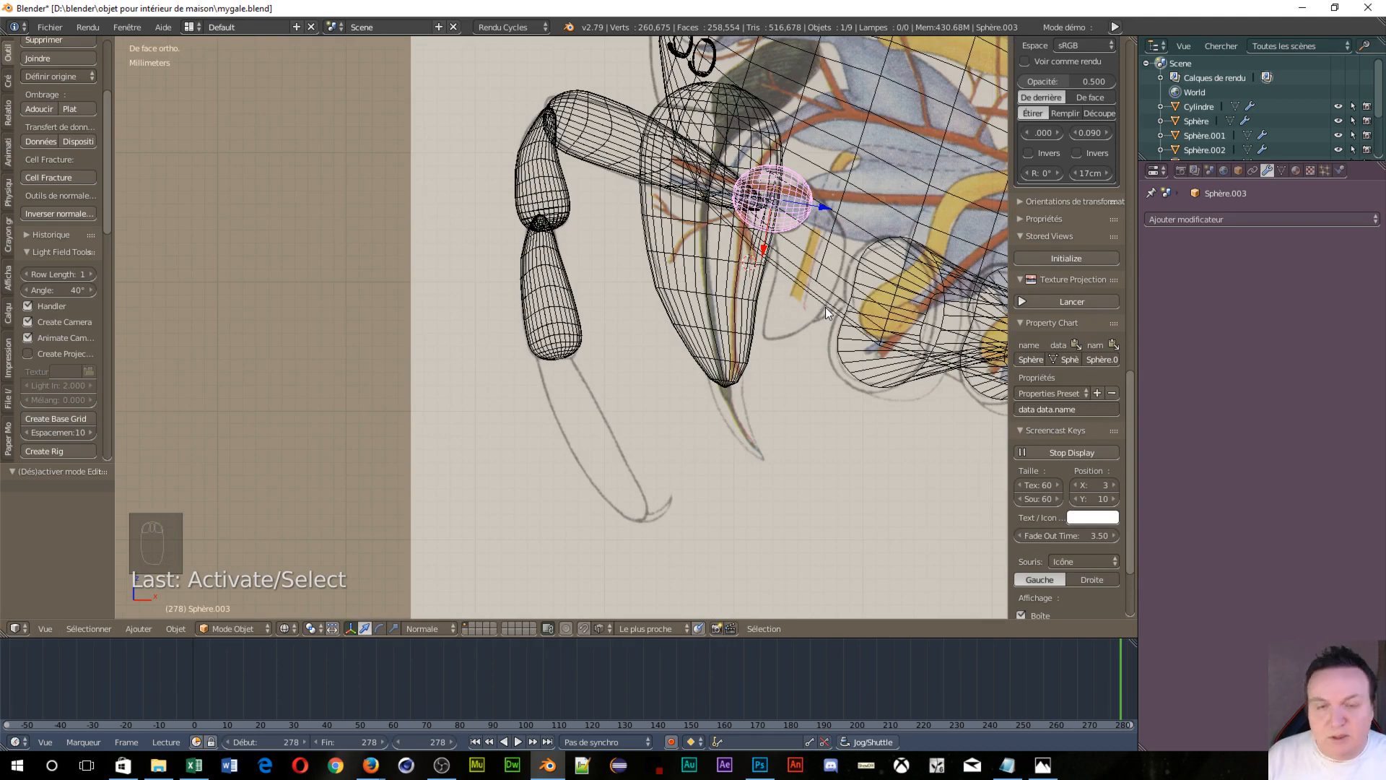
key(shift+d)
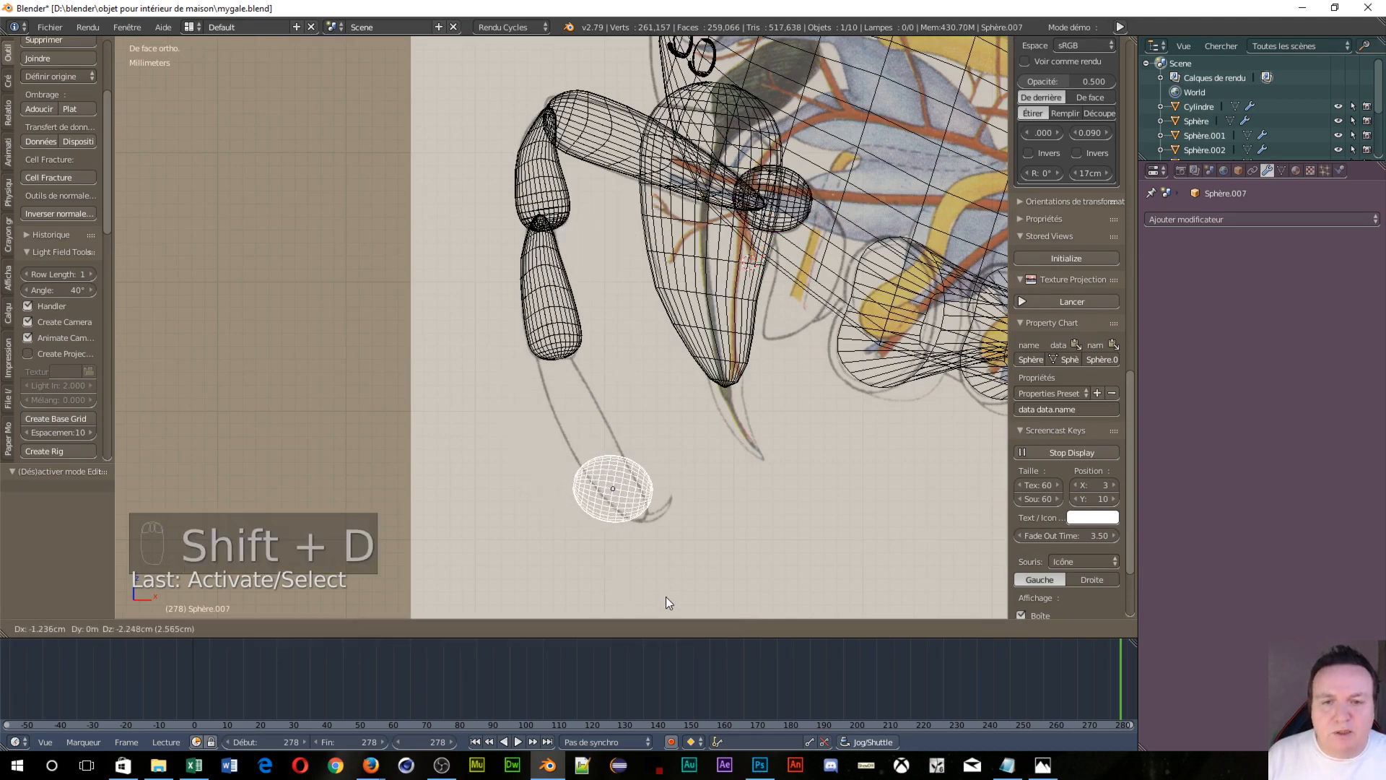
click(661, 567)
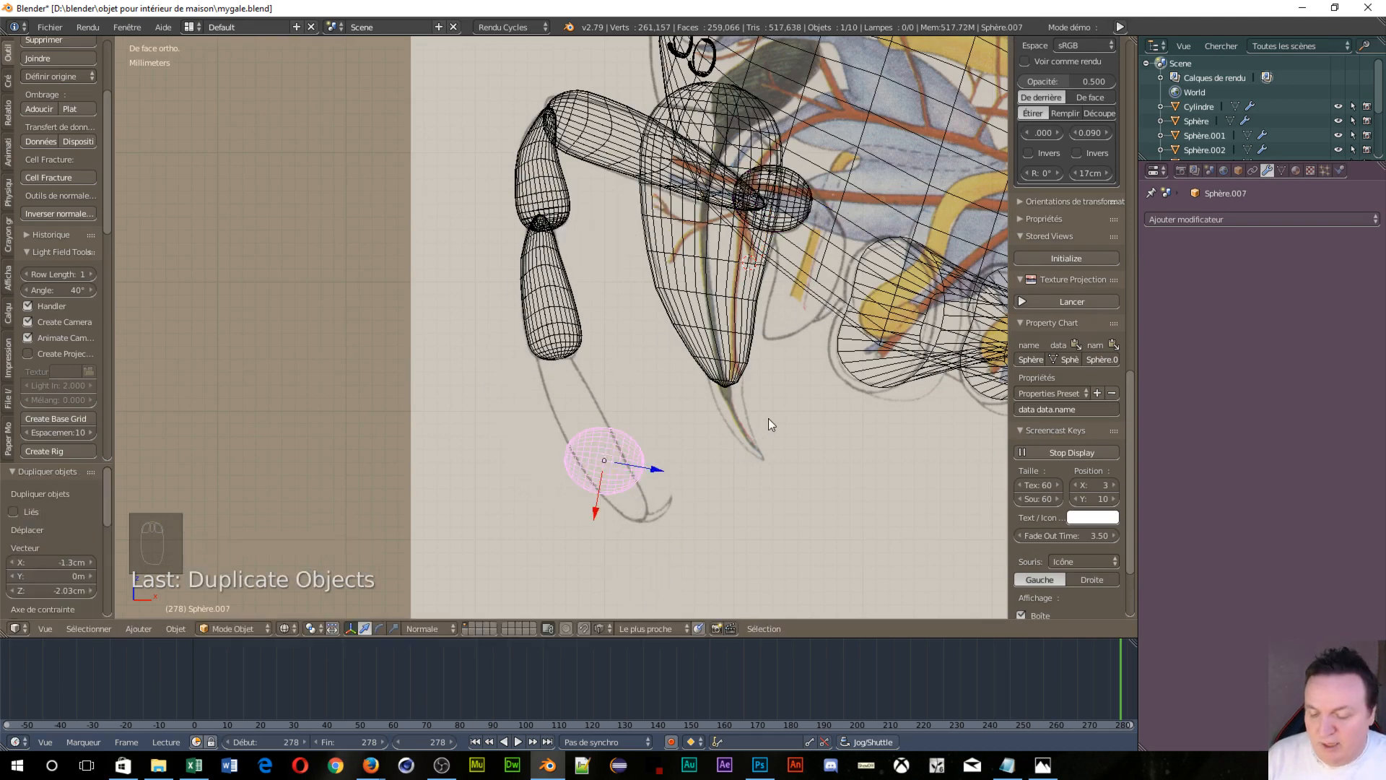
key(r)
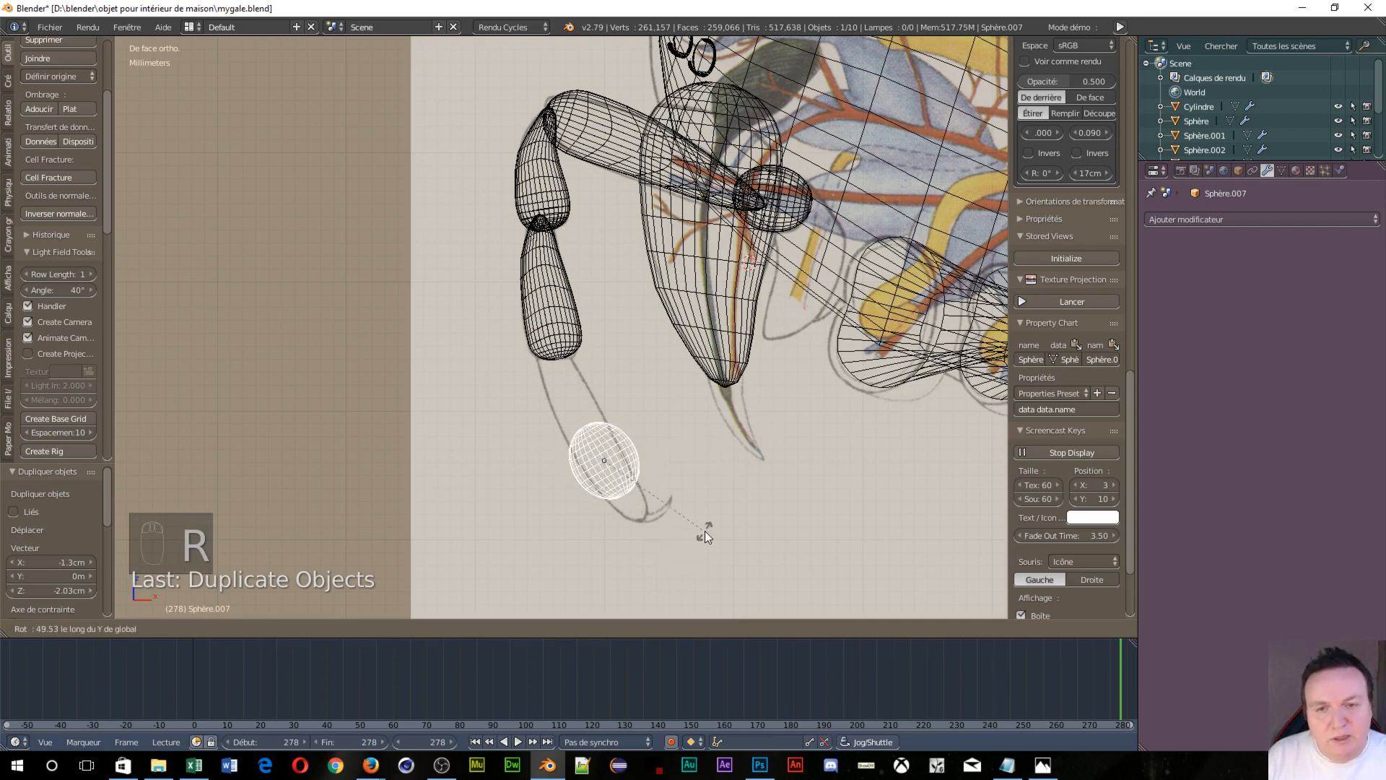
click(708, 531)
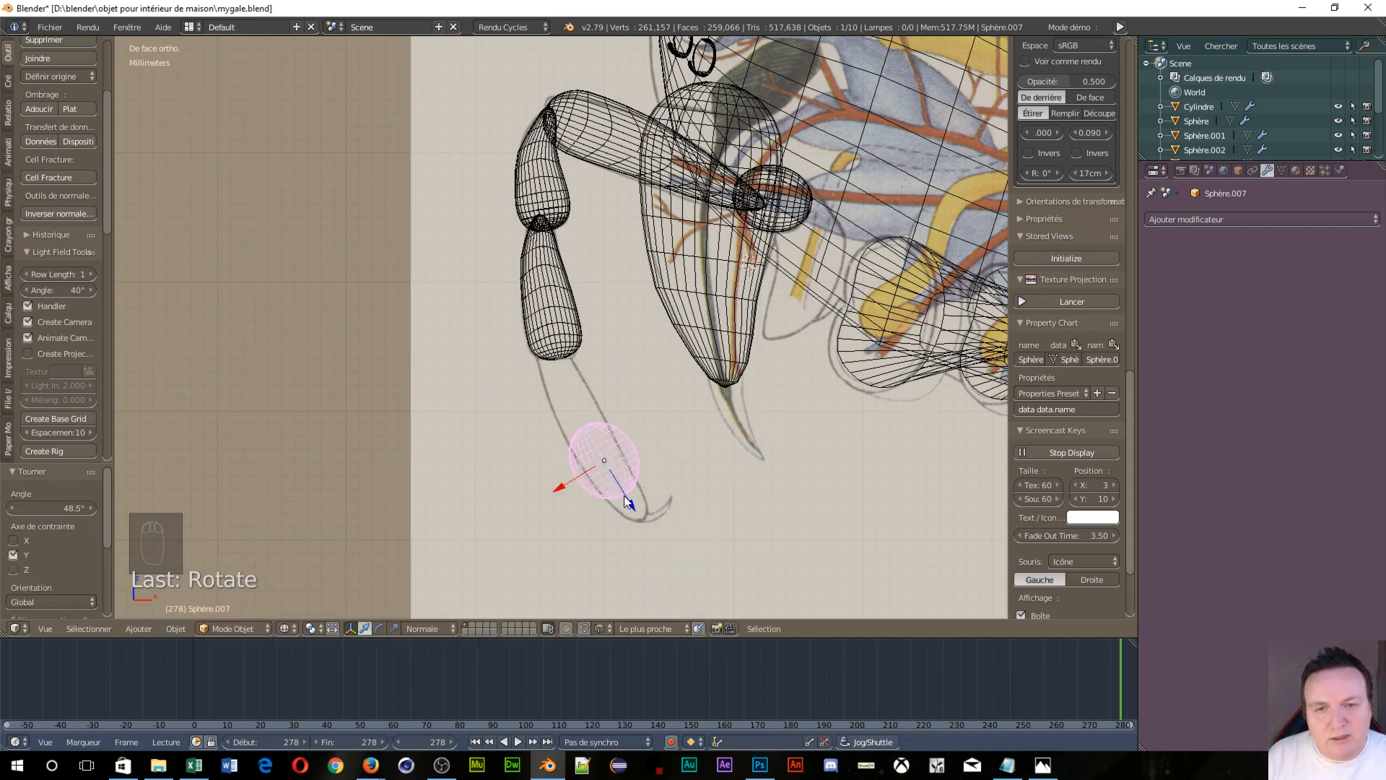
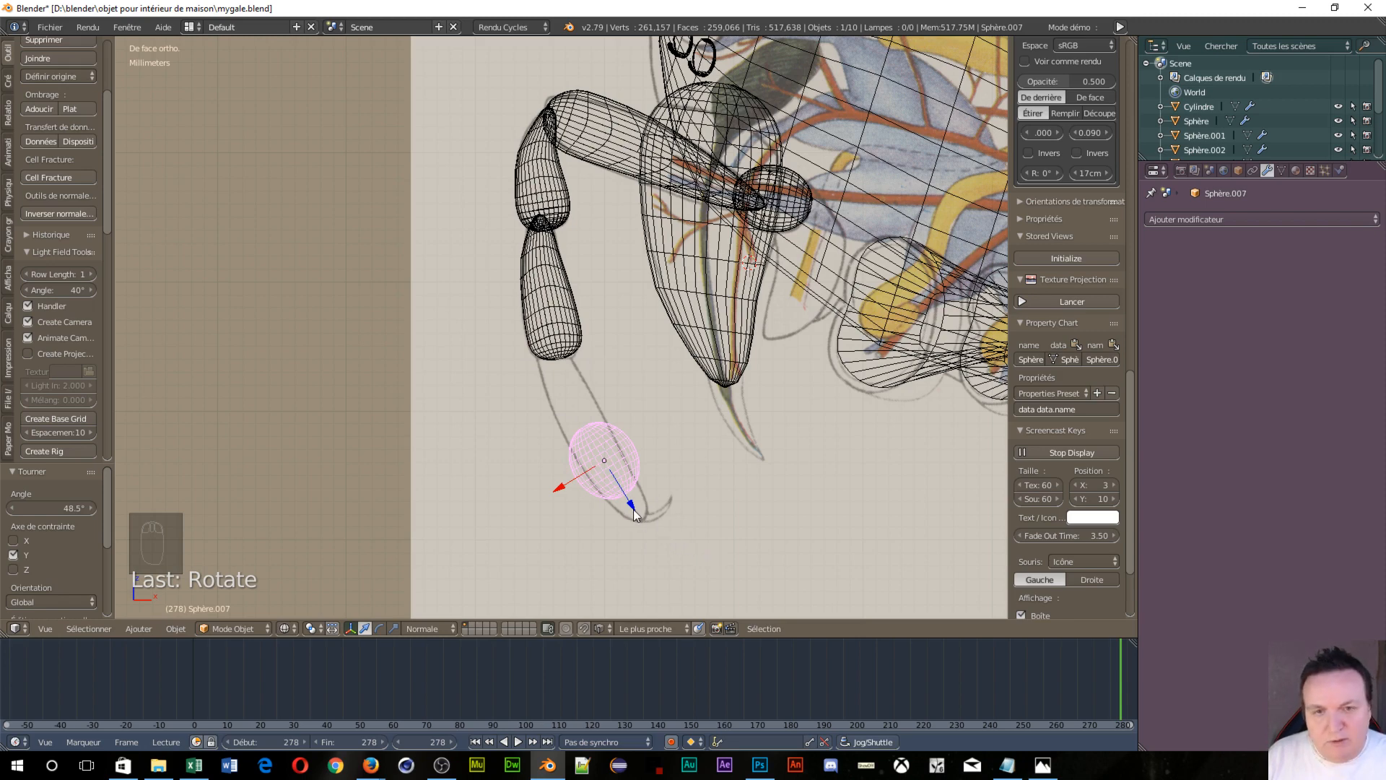
Scale the last segment's sphere to 2.813 along its normal Z with the scale manipulator, and switch it to edit mode
click(394, 629)
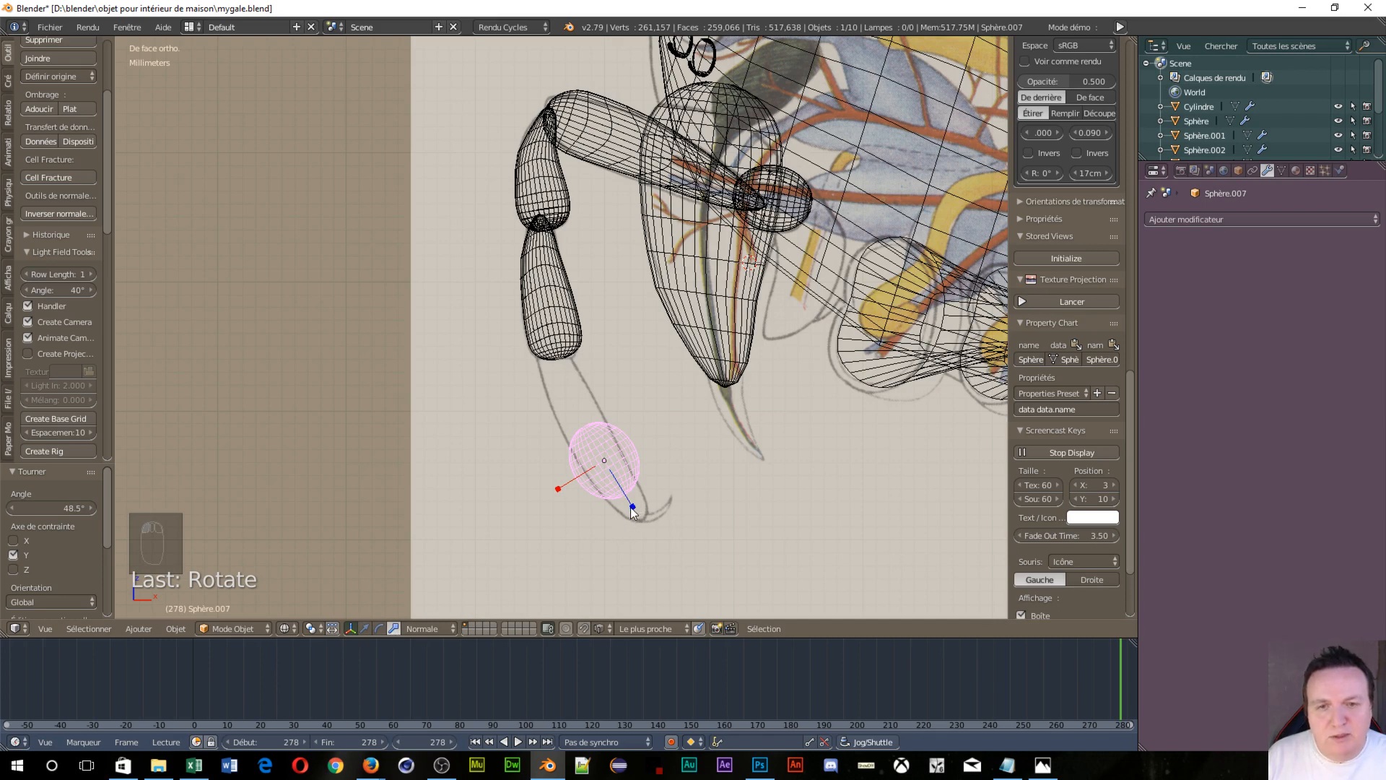
drag(631, 506, 692, 583)
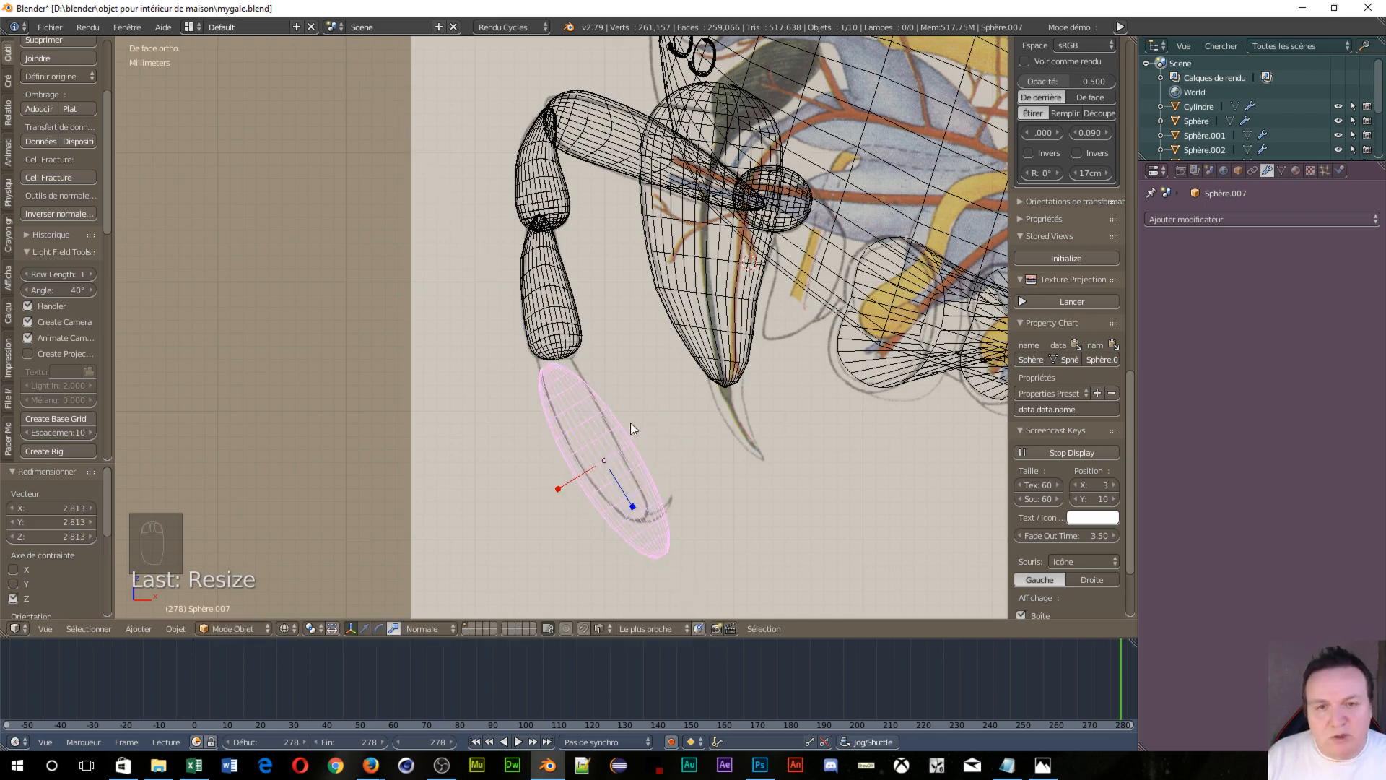
key(Tab)
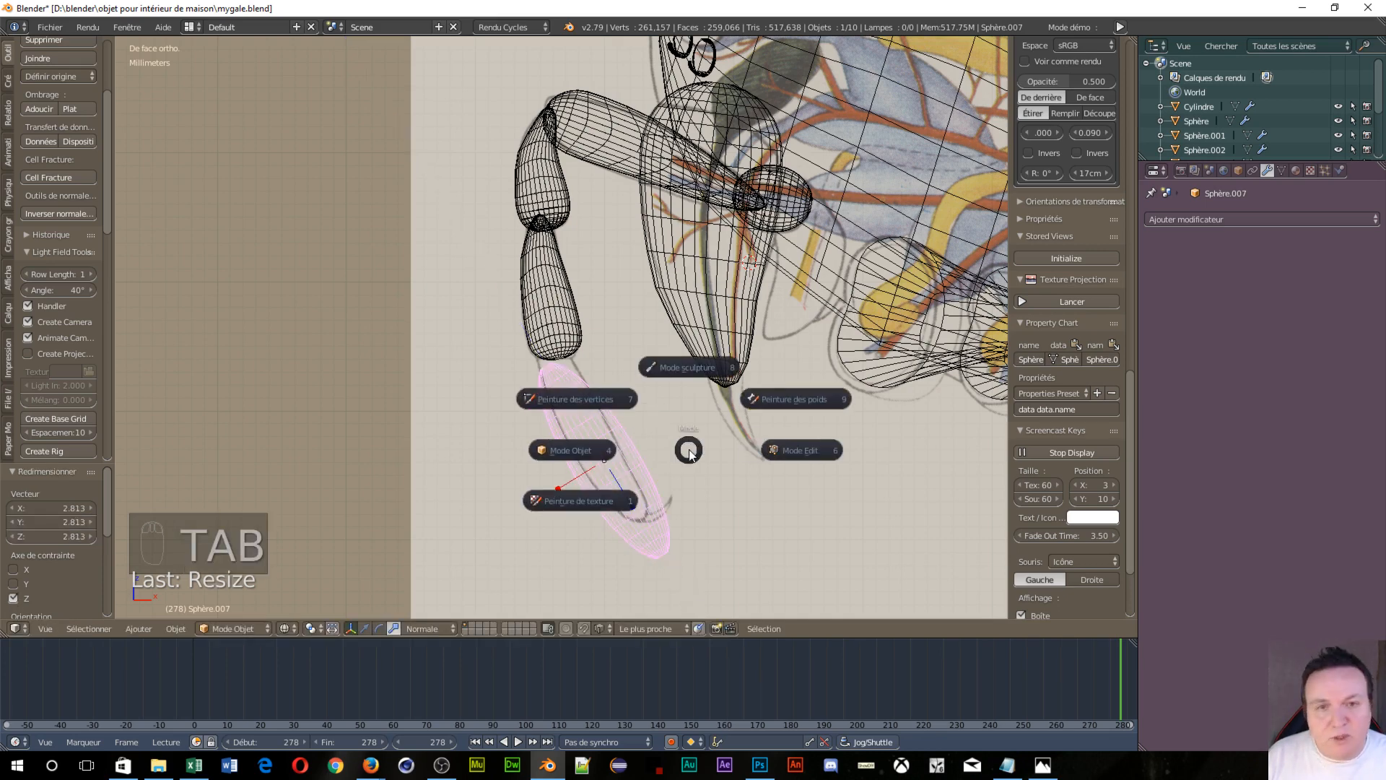
click(792, 453)
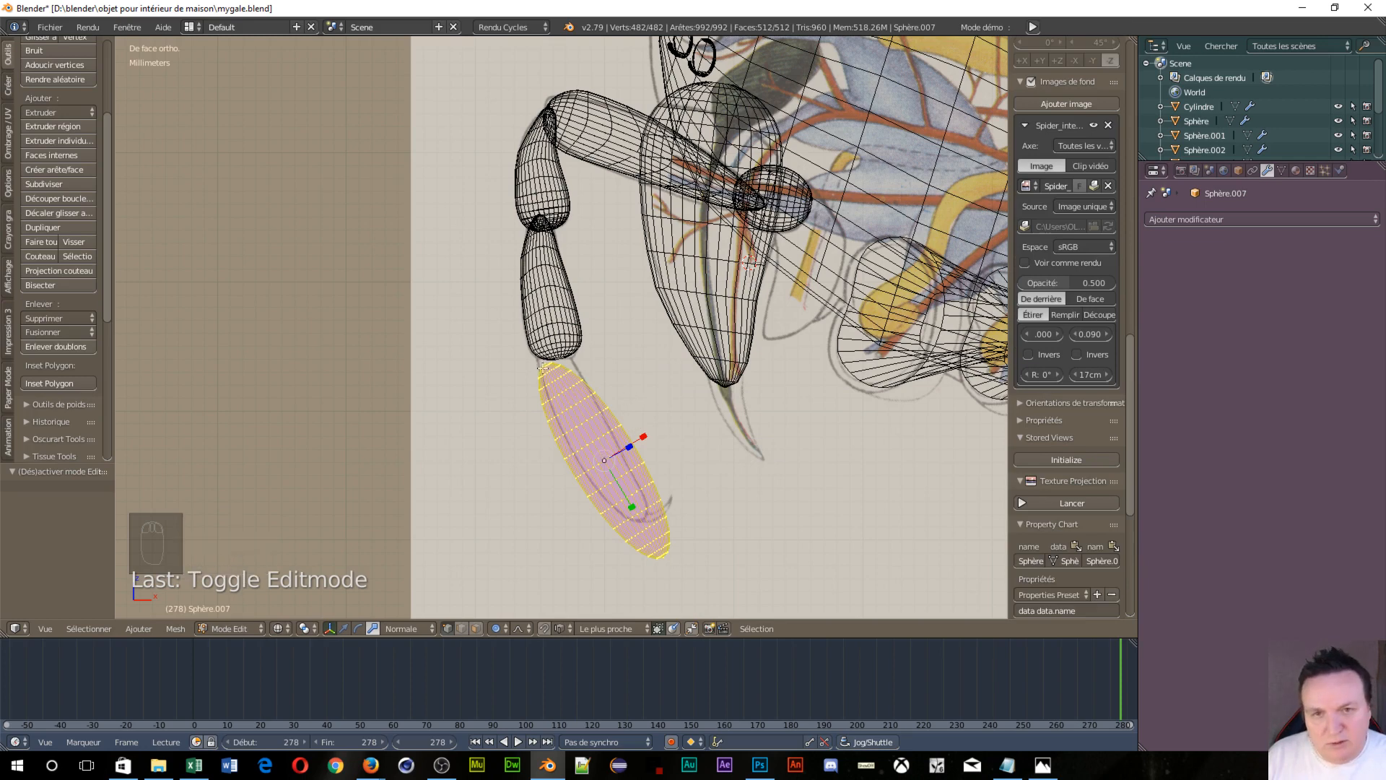
Select only the last segment's topmost vertex and move it -7.15 mm along its normal Y using the Dure proportional falloff
key(a)
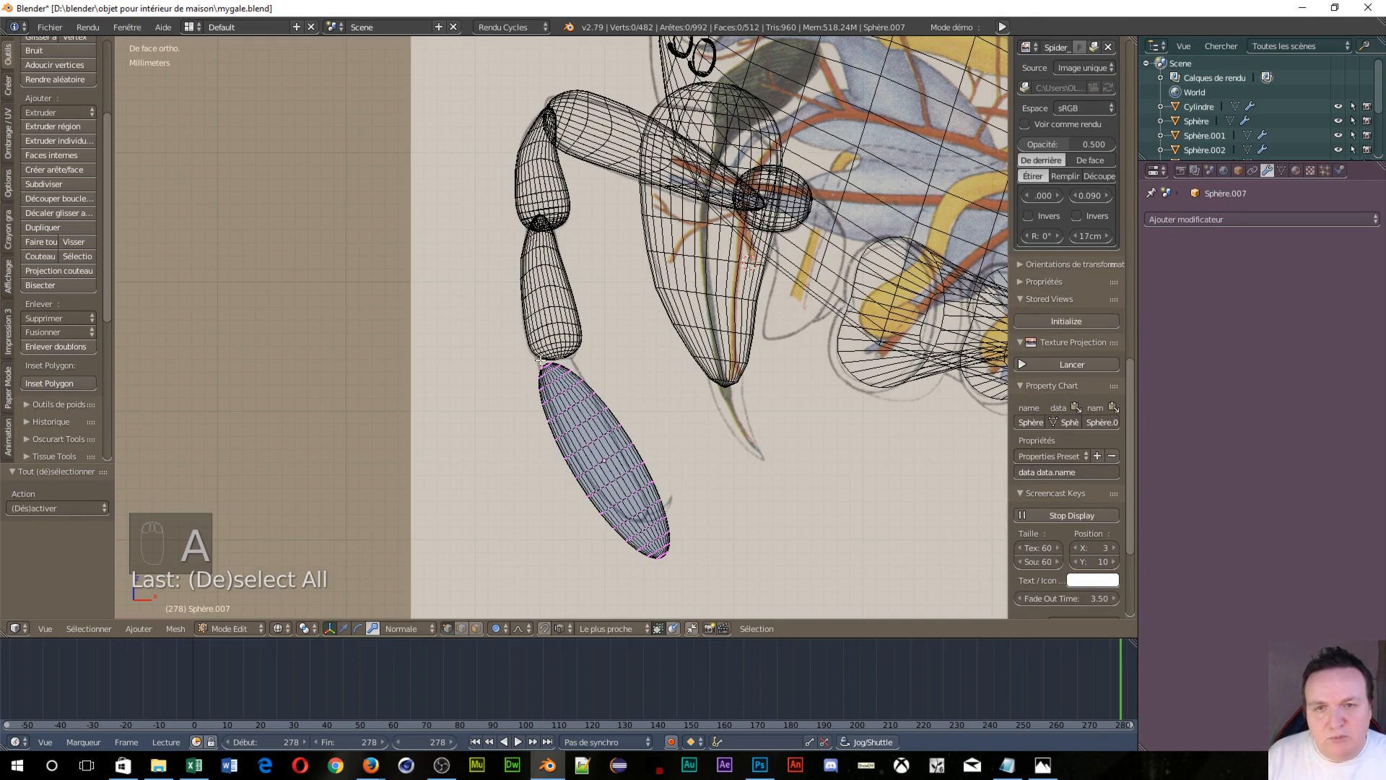
right_click(540, 361)
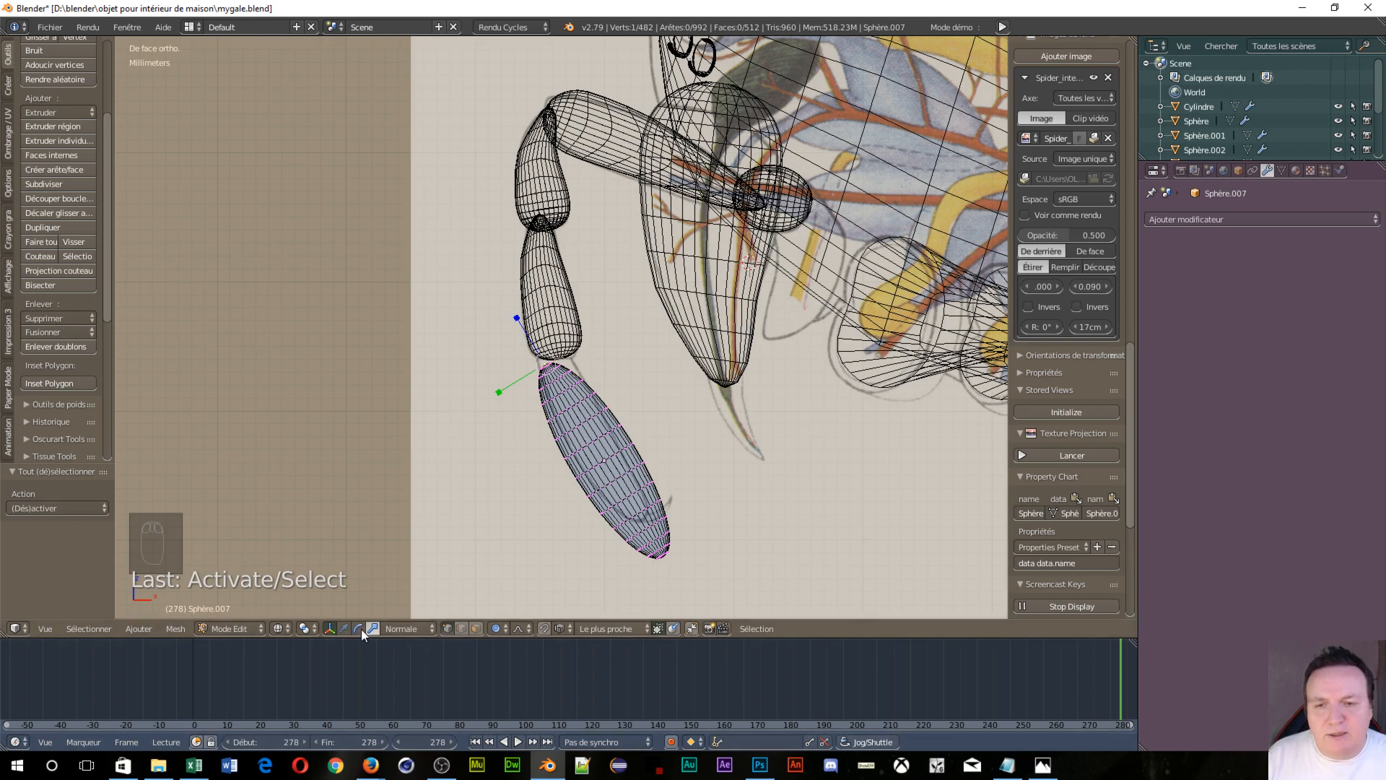
click(515, 628)
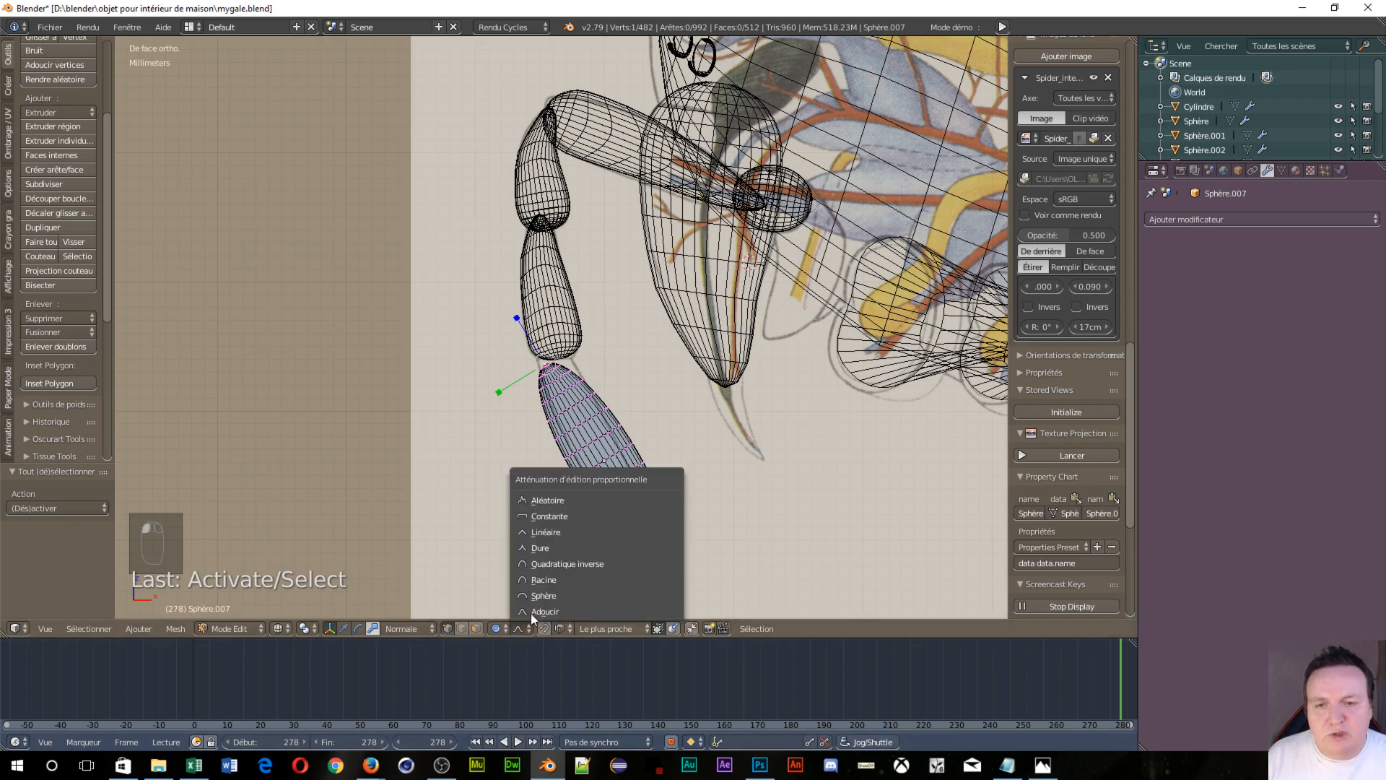
click(527, 547)
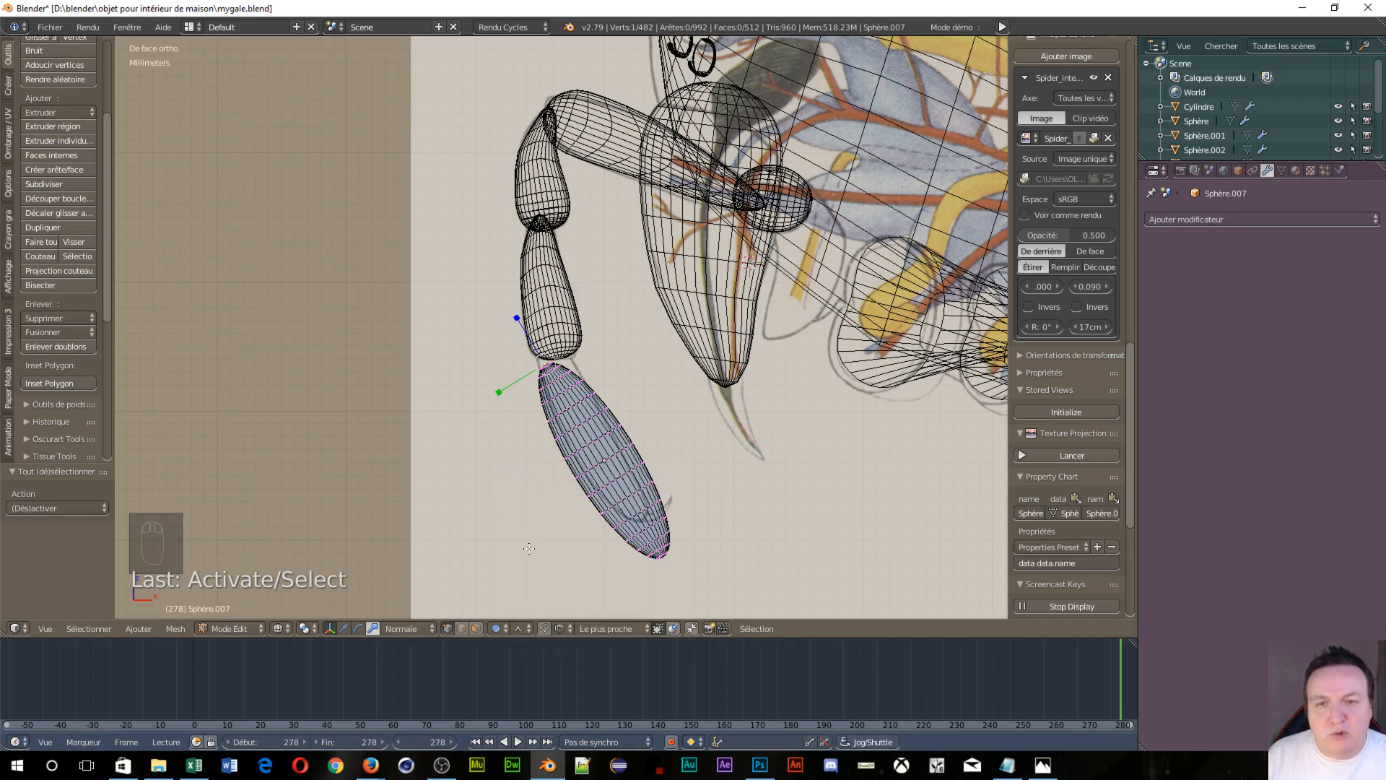
click(348, 627)
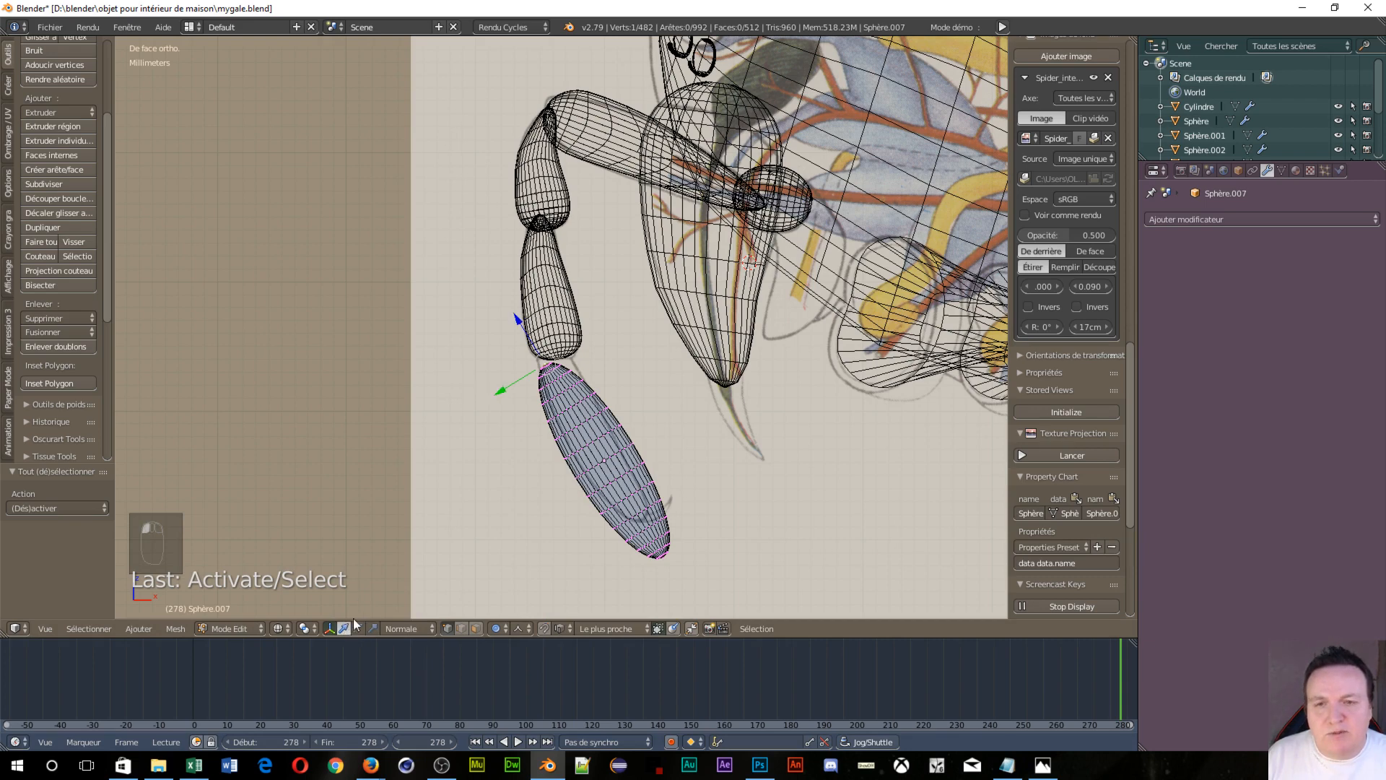
drag(498, 390, 590, 366)
scroll(521, 385, down, 3)
scroll(522, 385, down, 4)
scroll(523, 385, down, 2)
scroll(599, 362, down, 2)
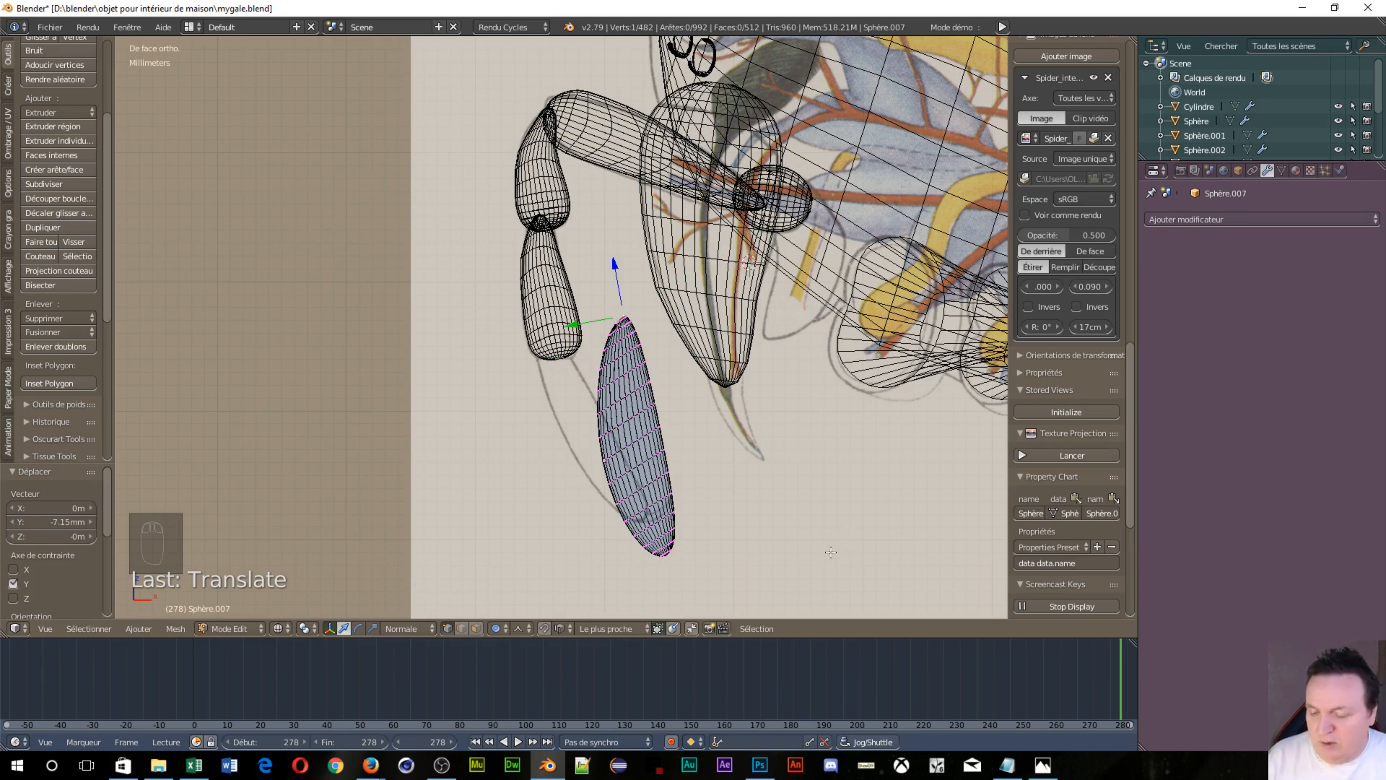
Select the last segment's whole mesh and rotate it -21.5° around the global Y axis
key(a)
key(a)
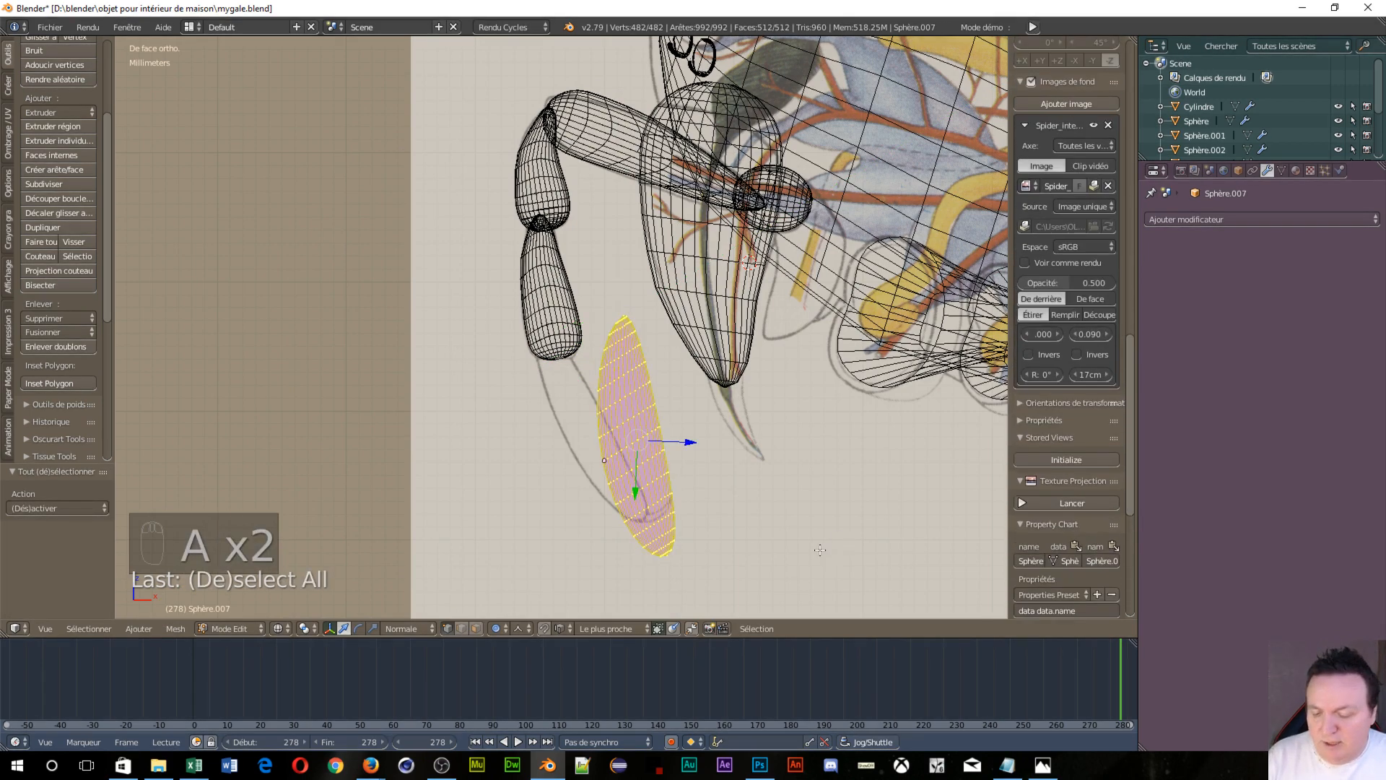
key(r)
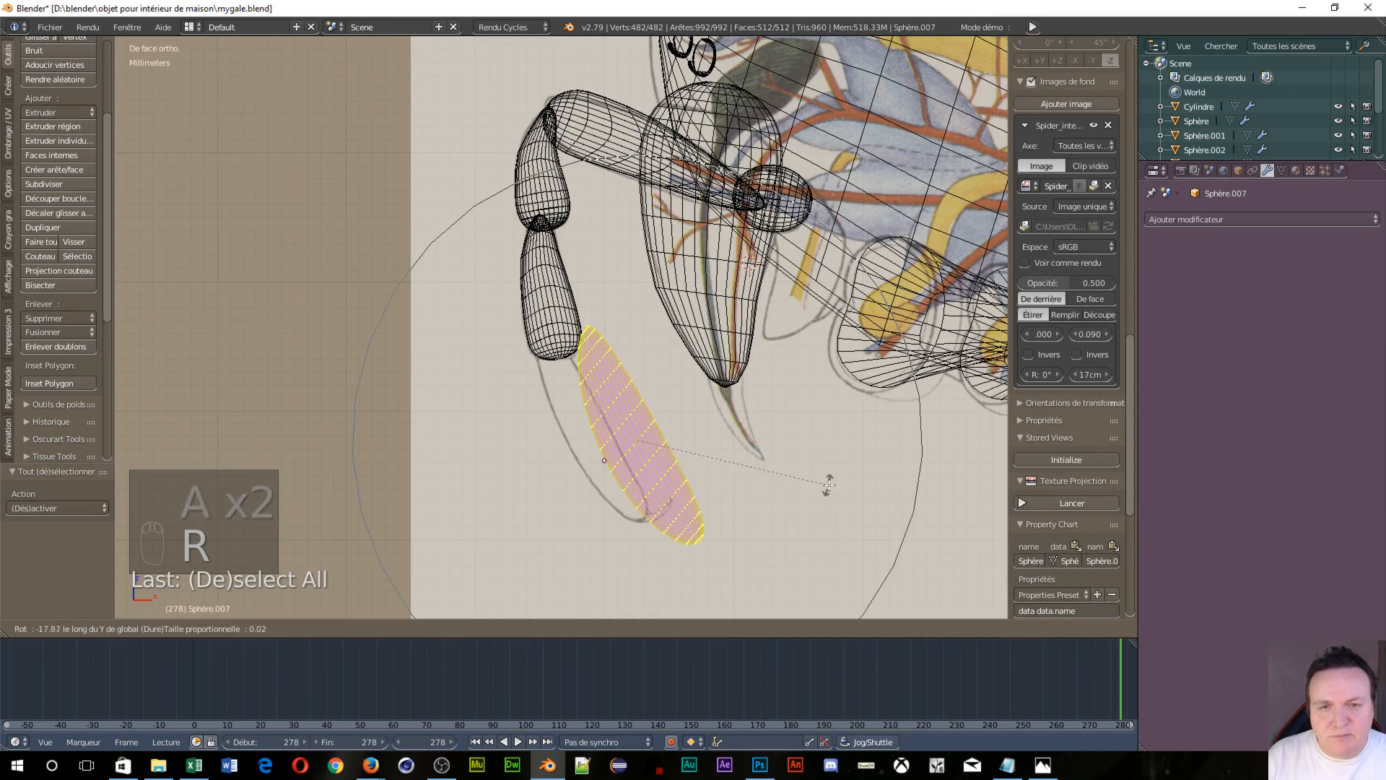
click(832, 472)
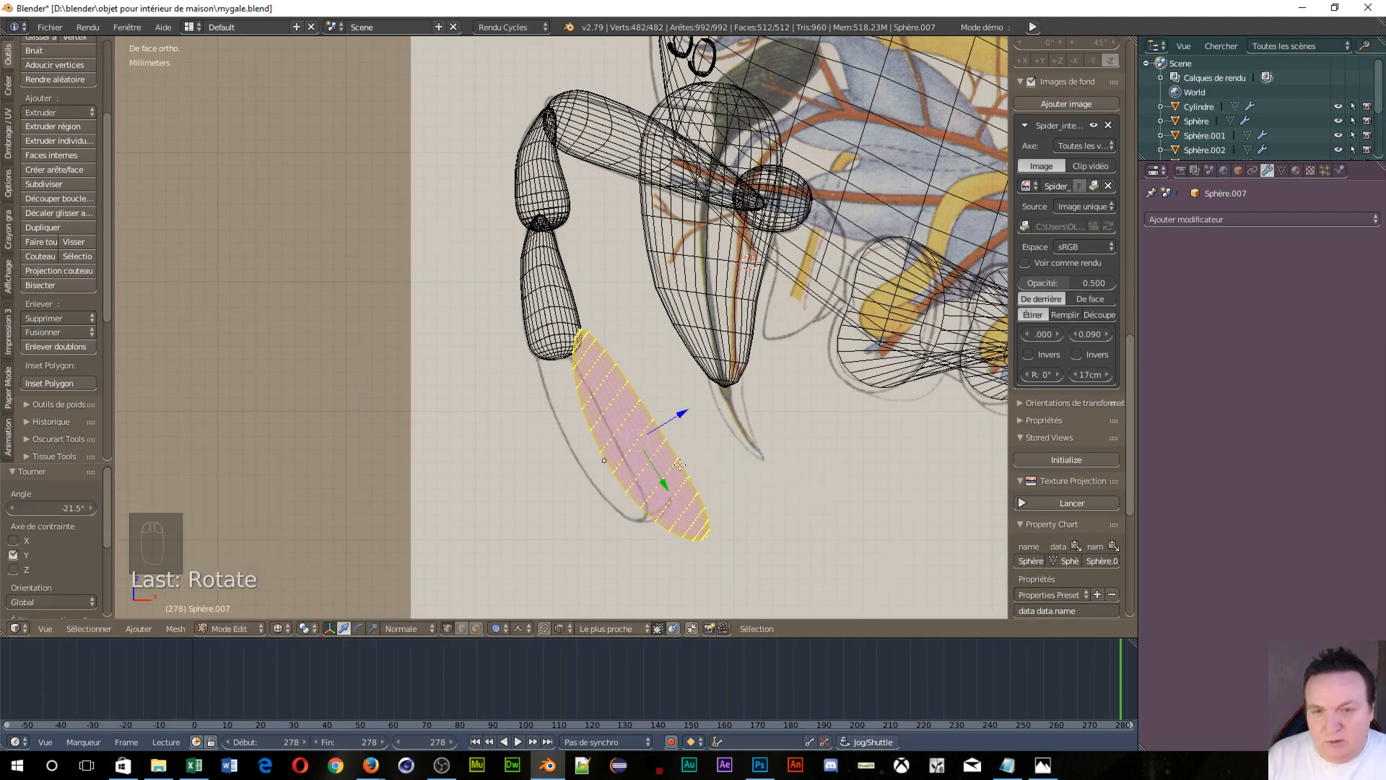
Narrow the mesh along its normal Z, scale it to 0.922 along normal Y, and move it -3.58 mm in X and 0.895 mm in Z
click(373, 628)
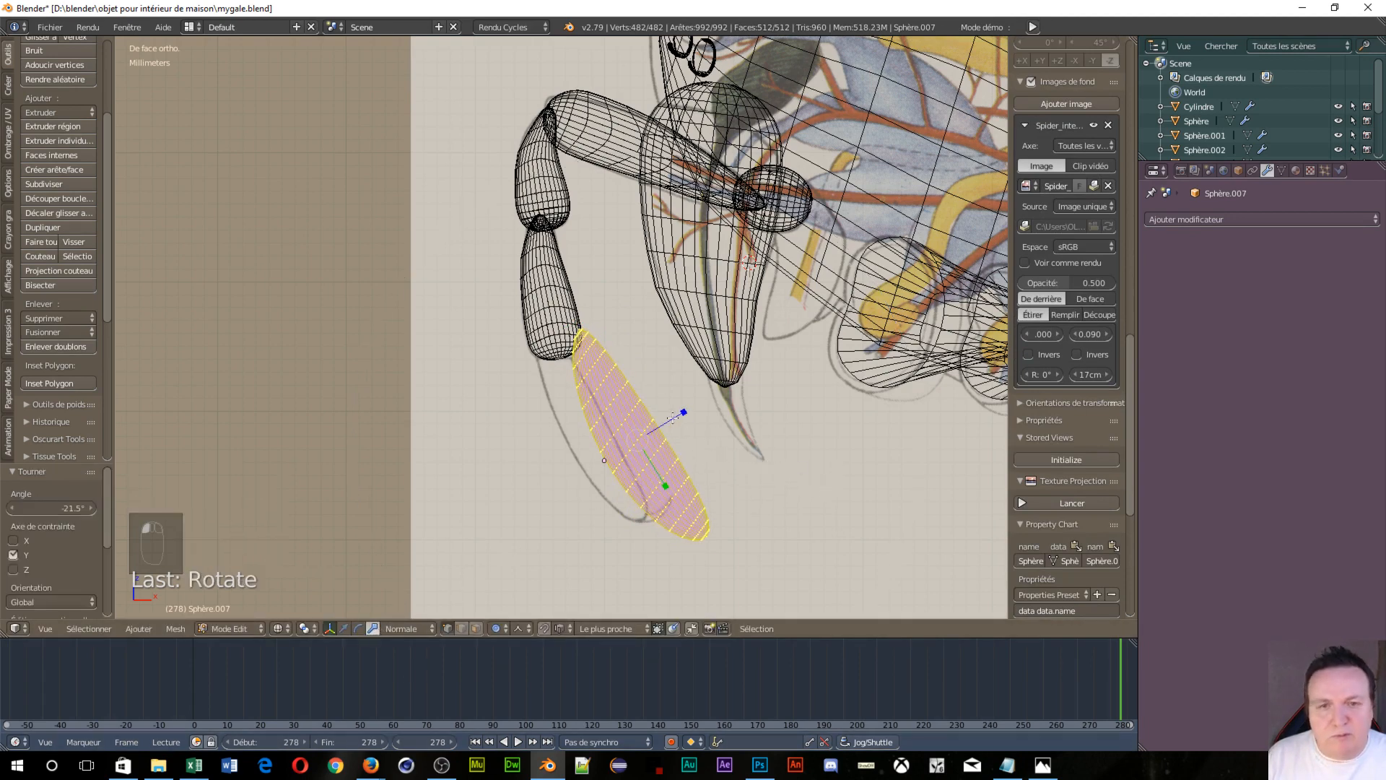
drag(686, 411, 677, 417)
drag(665, 487, 661, 489)
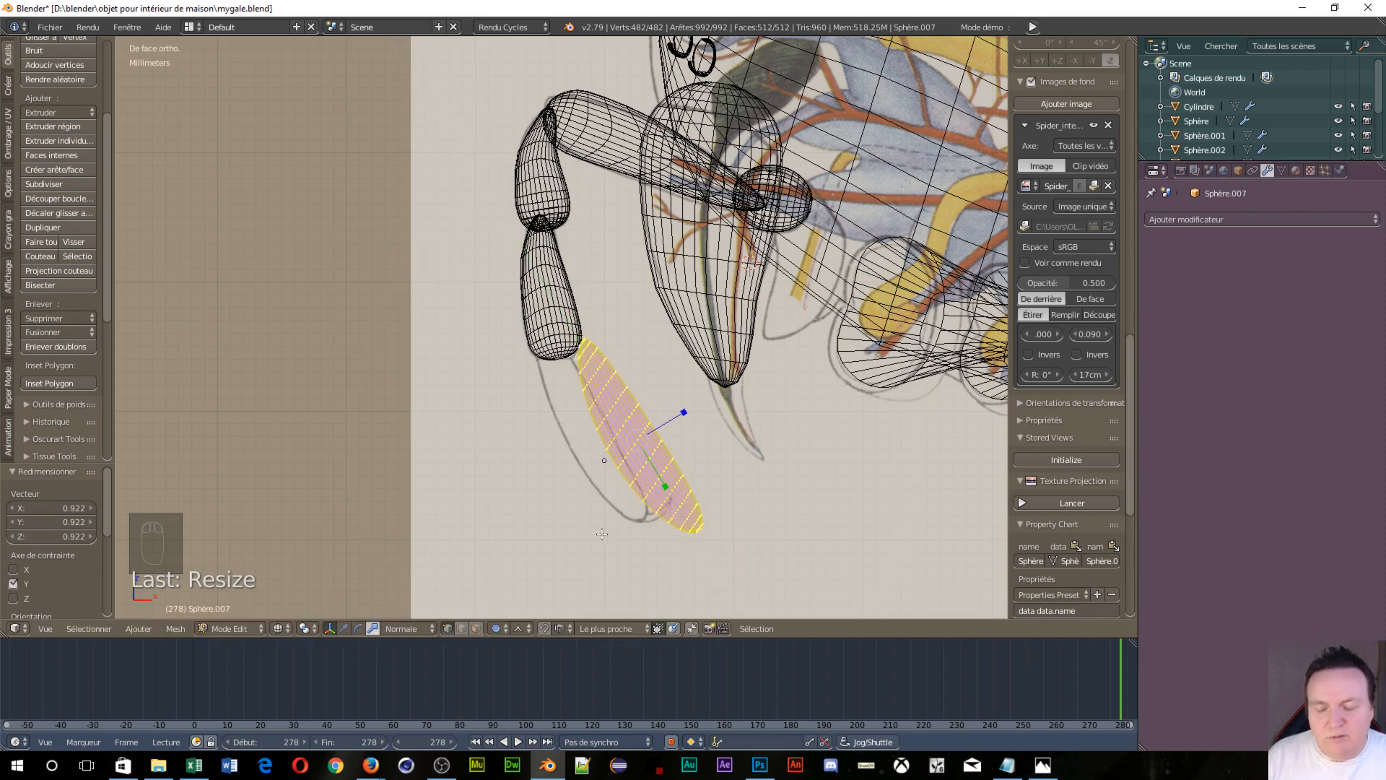
key(g)
drag(678, 490, 669, 482)
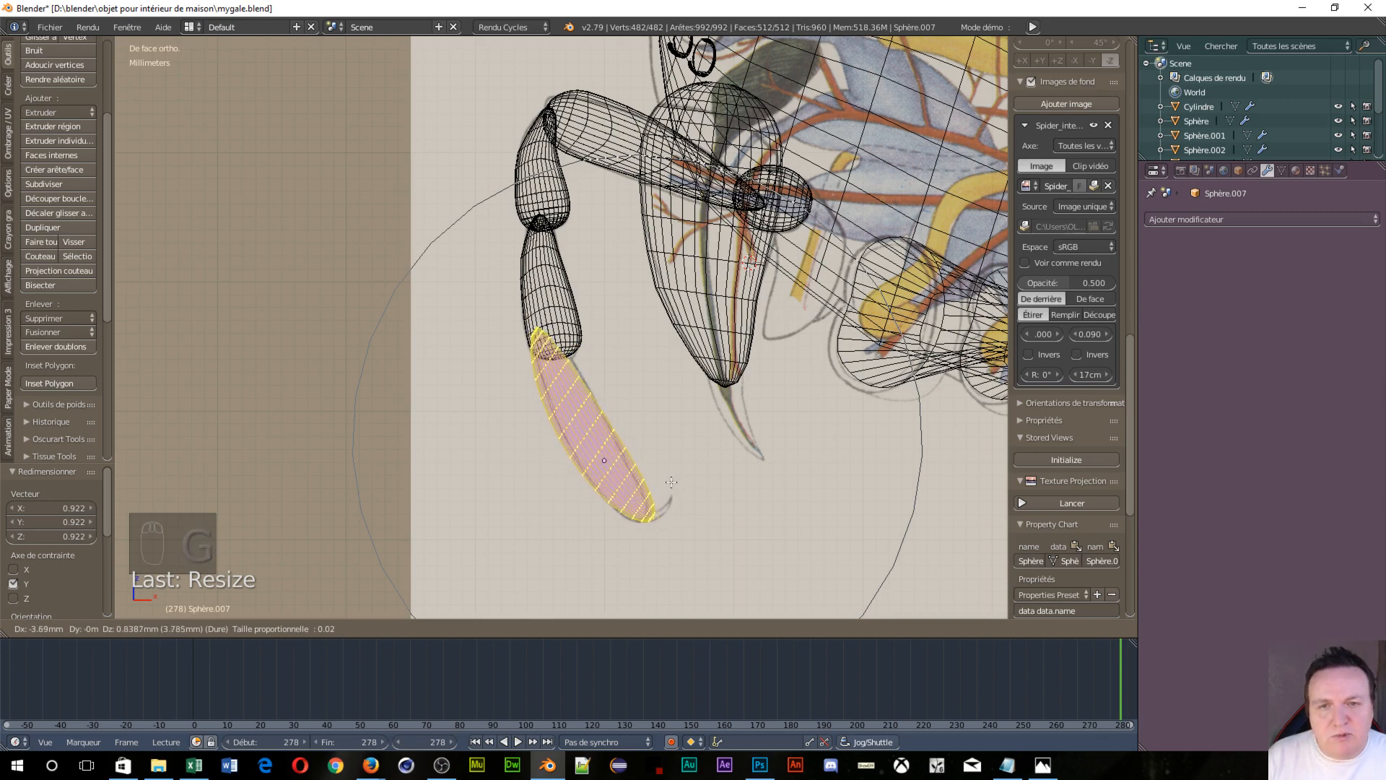
click(660, 482)
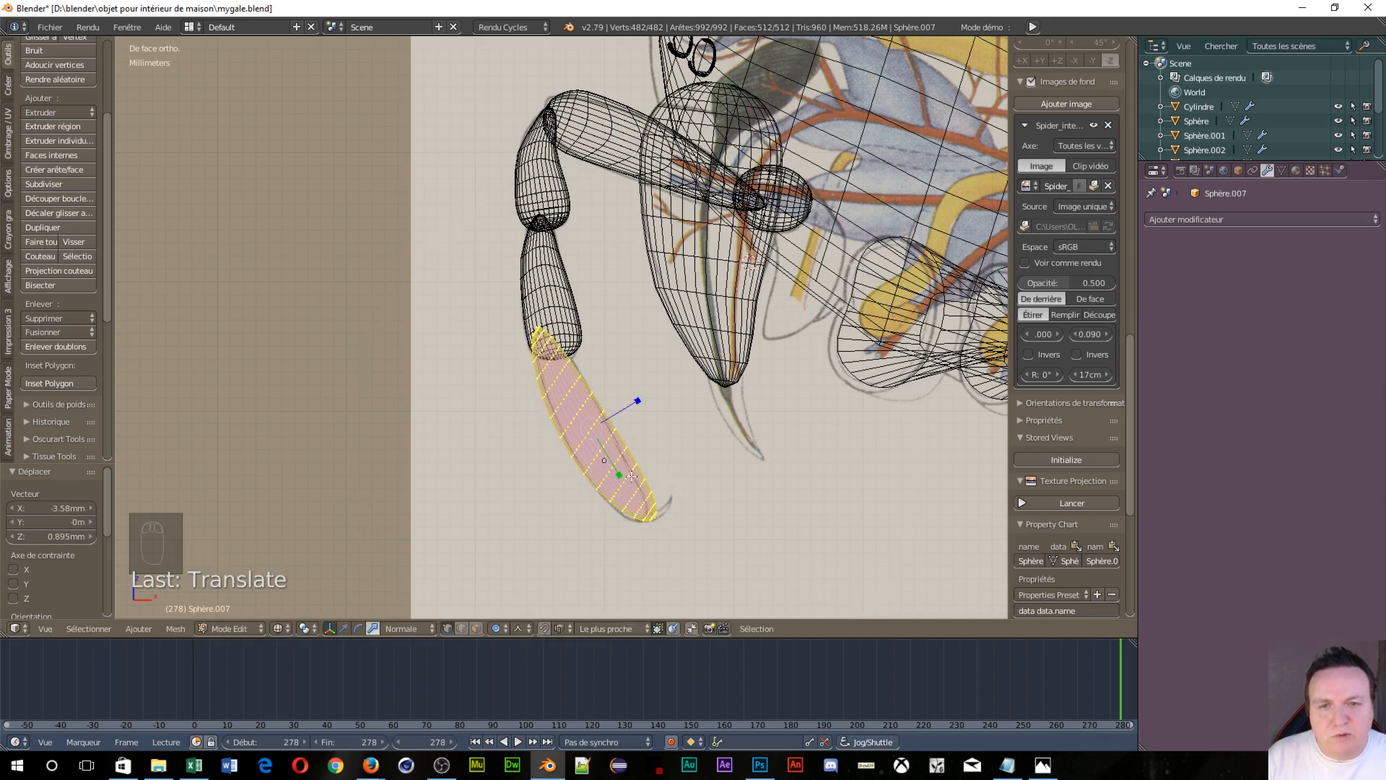
Shorten the last segment's mesh along its normal Y and scale it to 0.979 along its normal Z
key(s)
key(y)
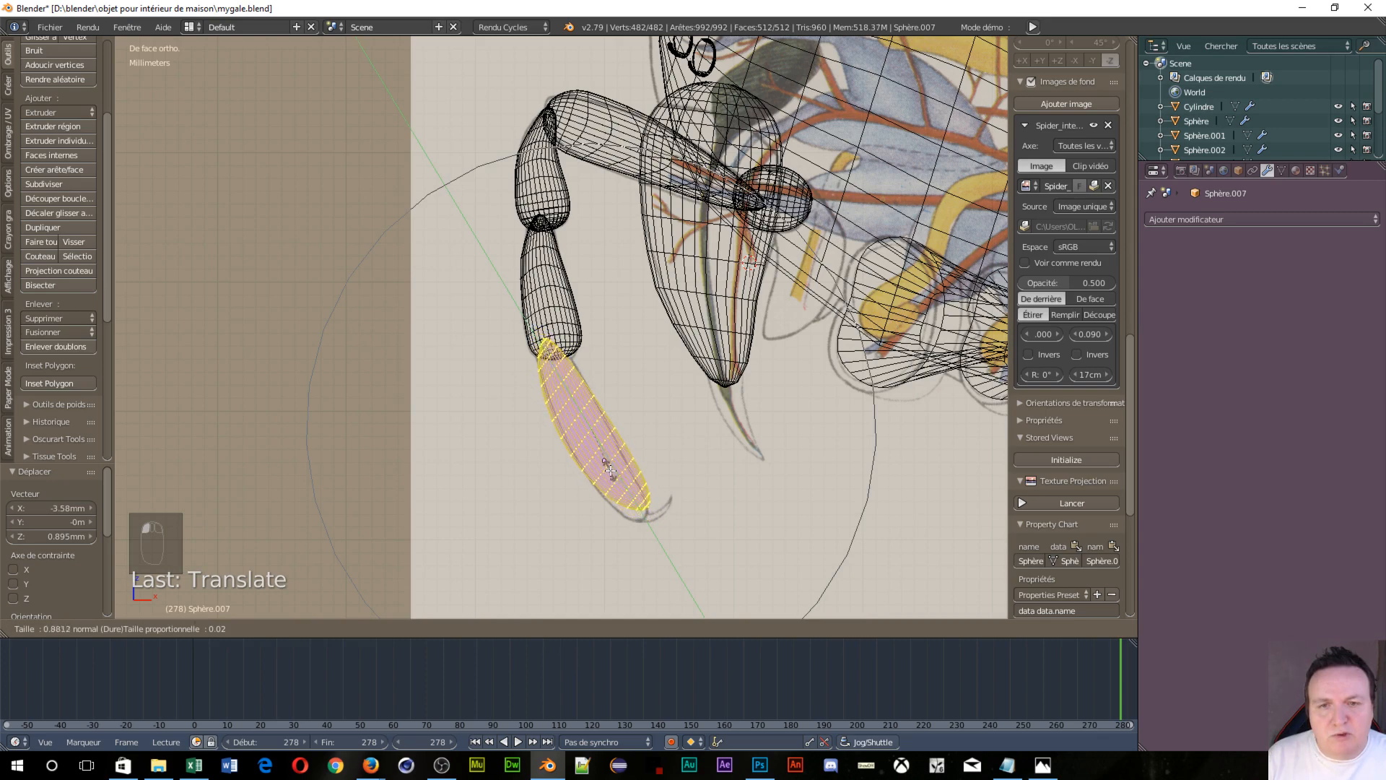
click(639, 419)
key(s)
key(z)
key(z)
click(632, 408)
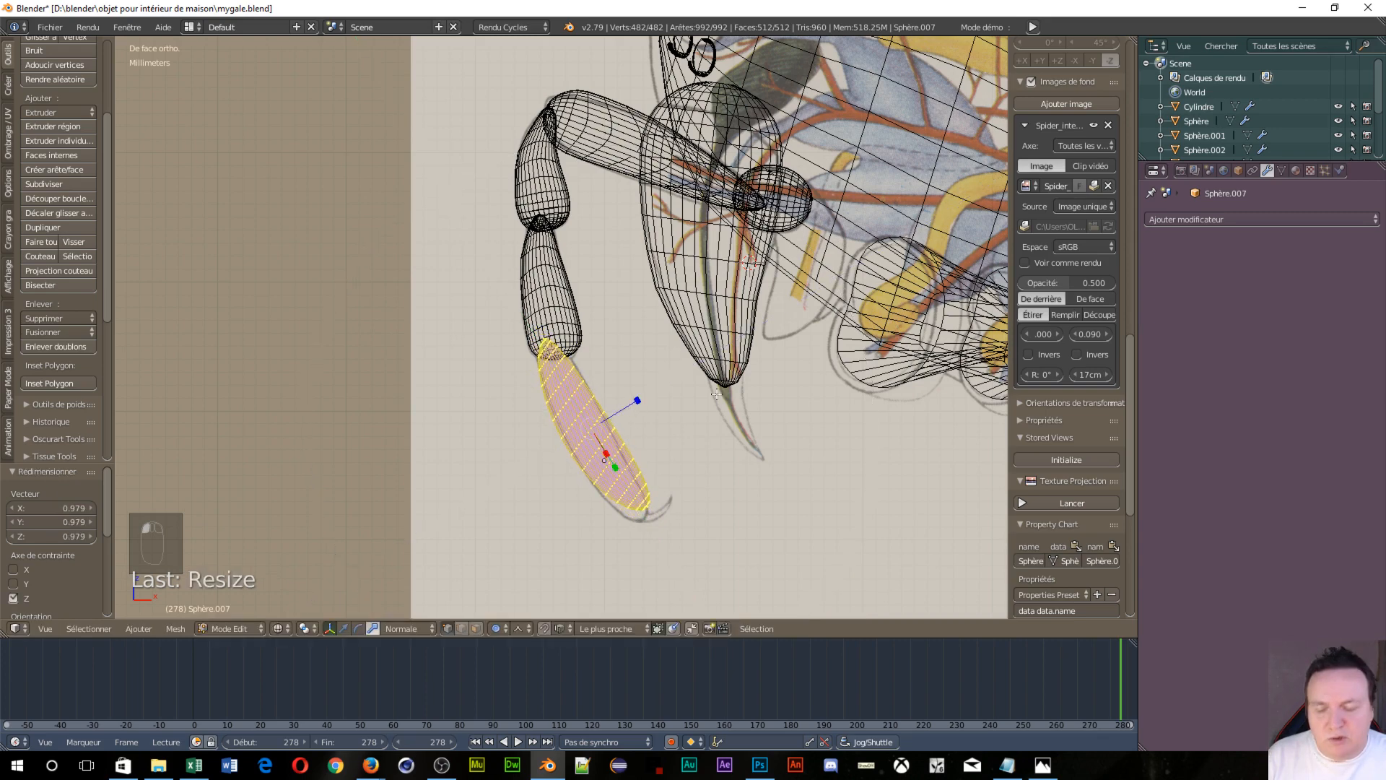
Rotate the last segment's mesh 3.4° around Y and scale it to 1.073 along its normal Y to fit the outline
key(r)
key(y)
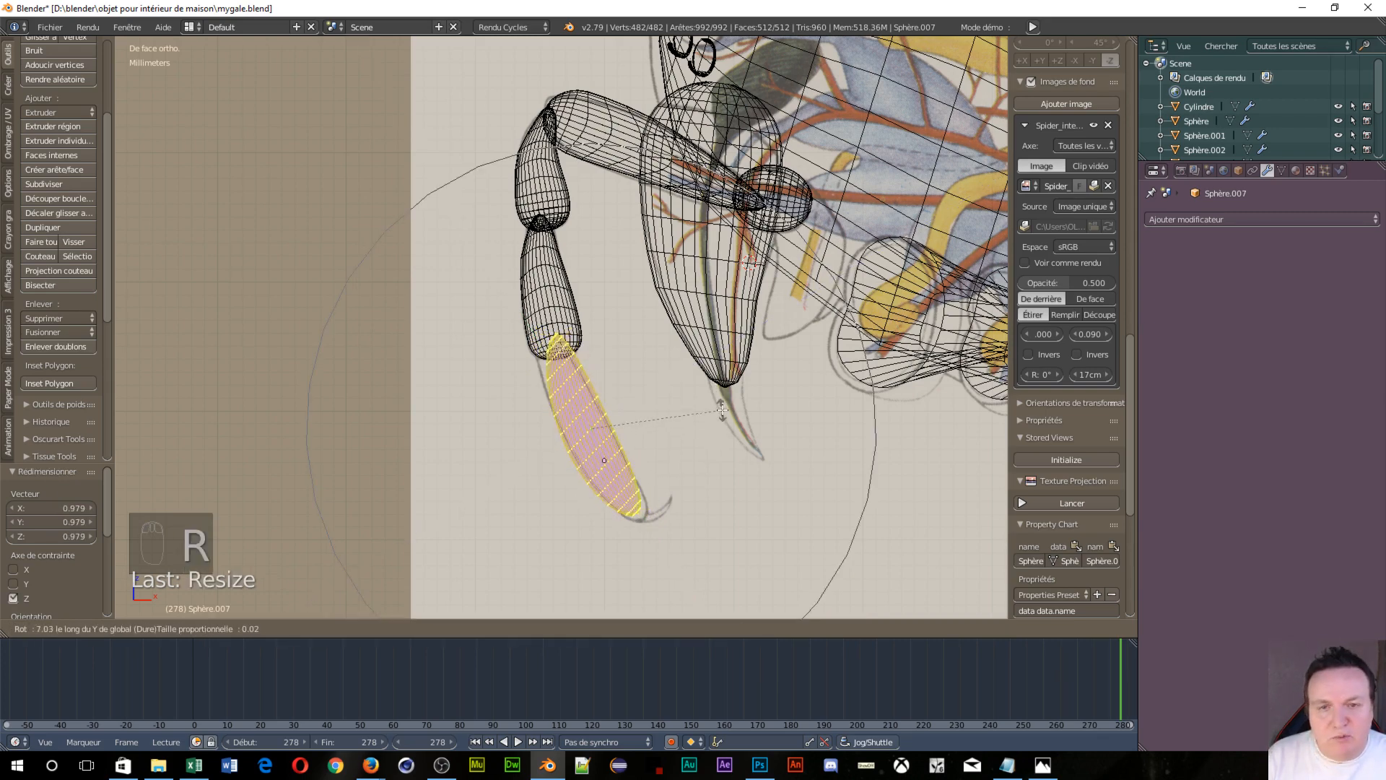
click(702, 406)
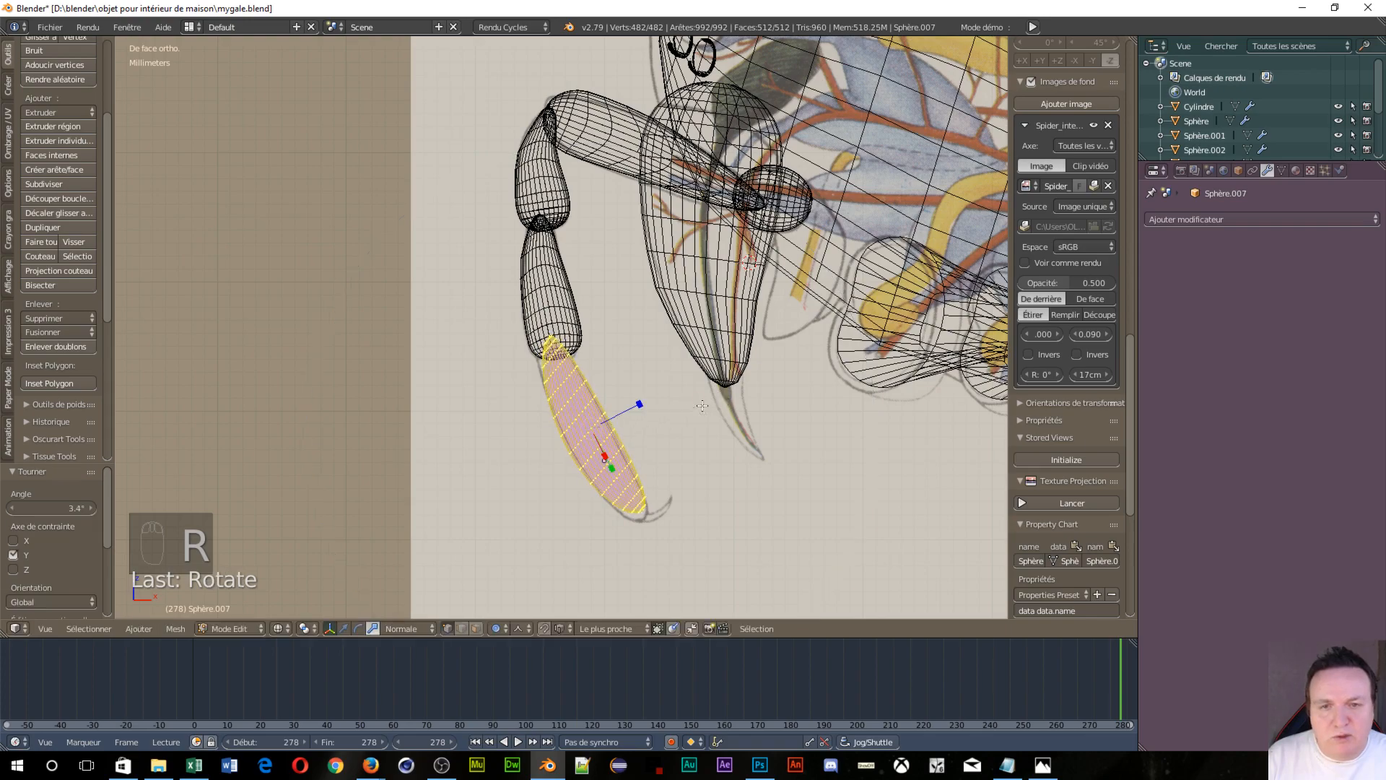
key(s)
key(z)
key(z)
click(614, 475)
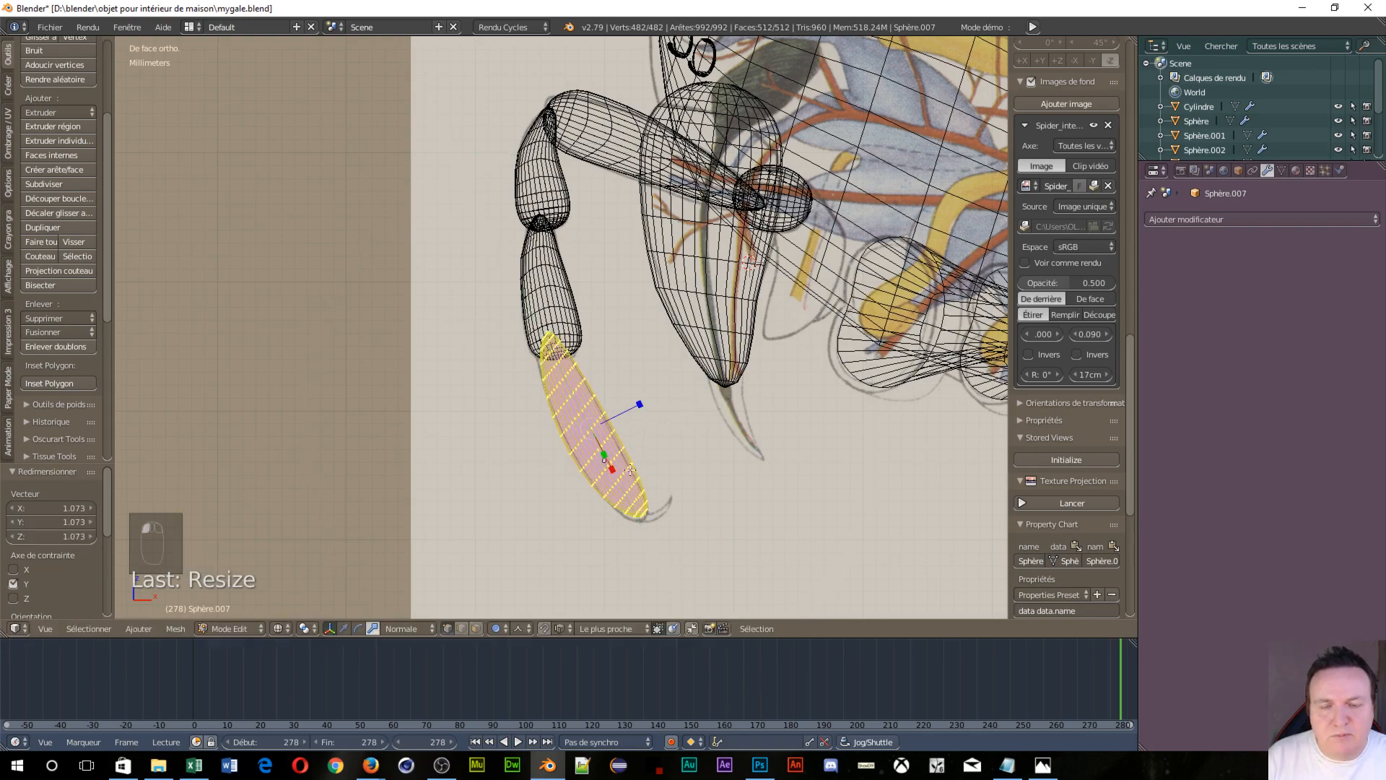
Return to object mode, set the transform orientation to Global, and switch to the translate manipulator
middle_drag(615, 475, 660, 395)
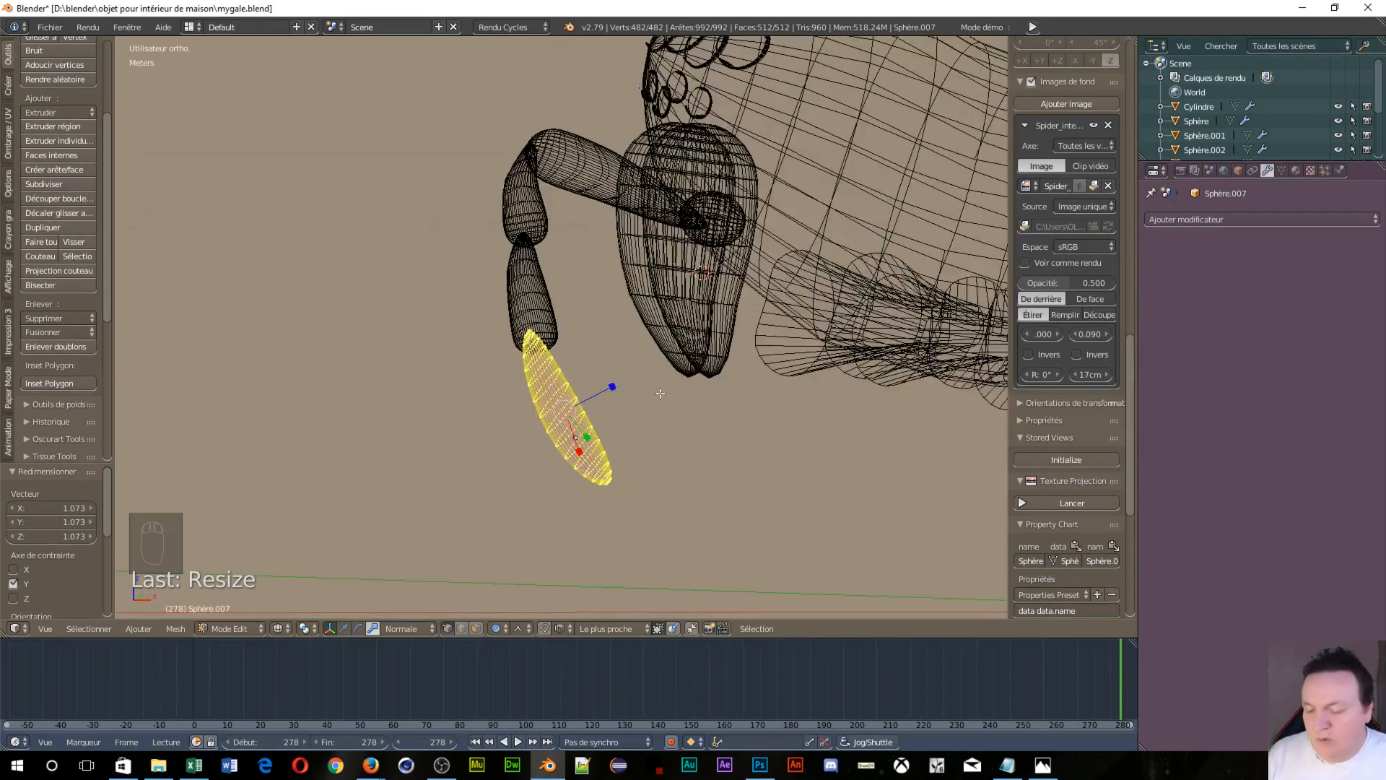
key(Tab)
click(541, 395)
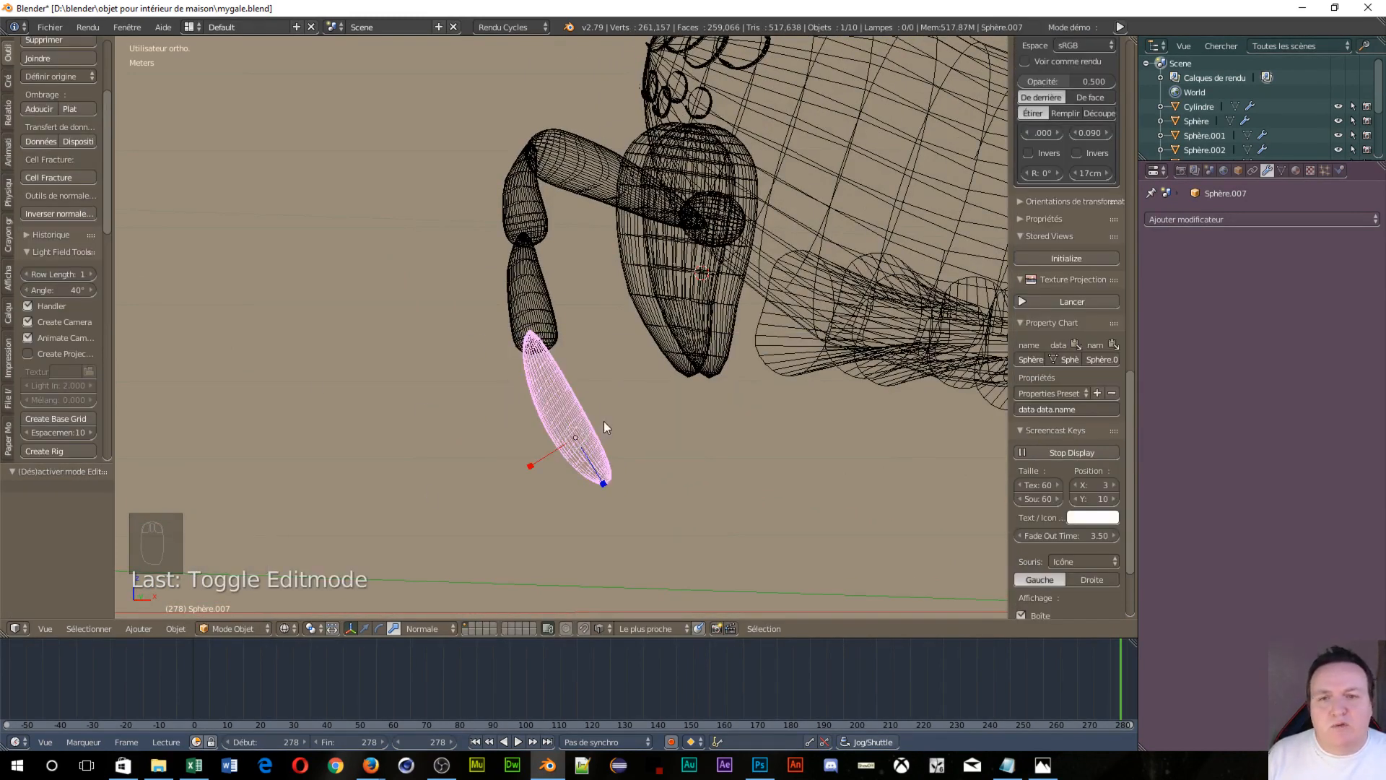
click(408, 628)
click(455, 610)
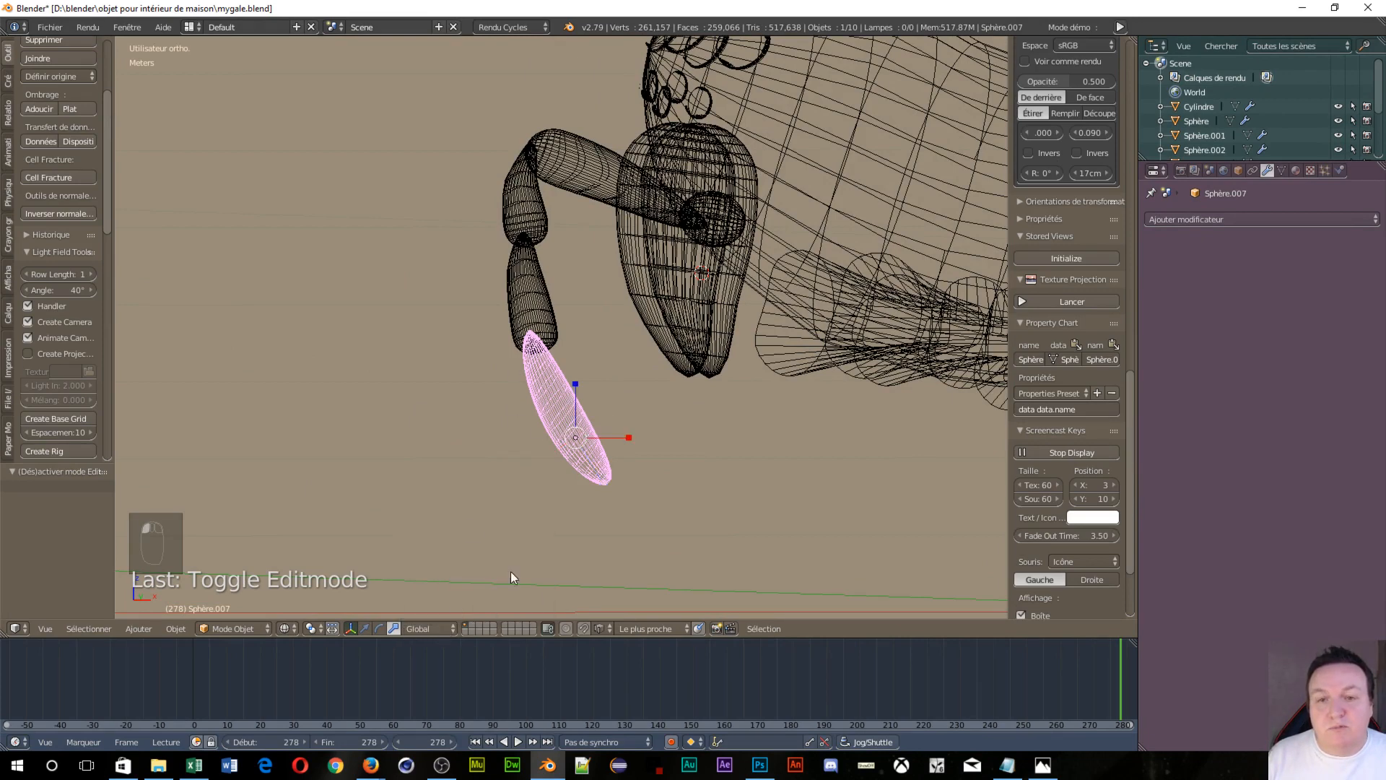
click(363, 628)
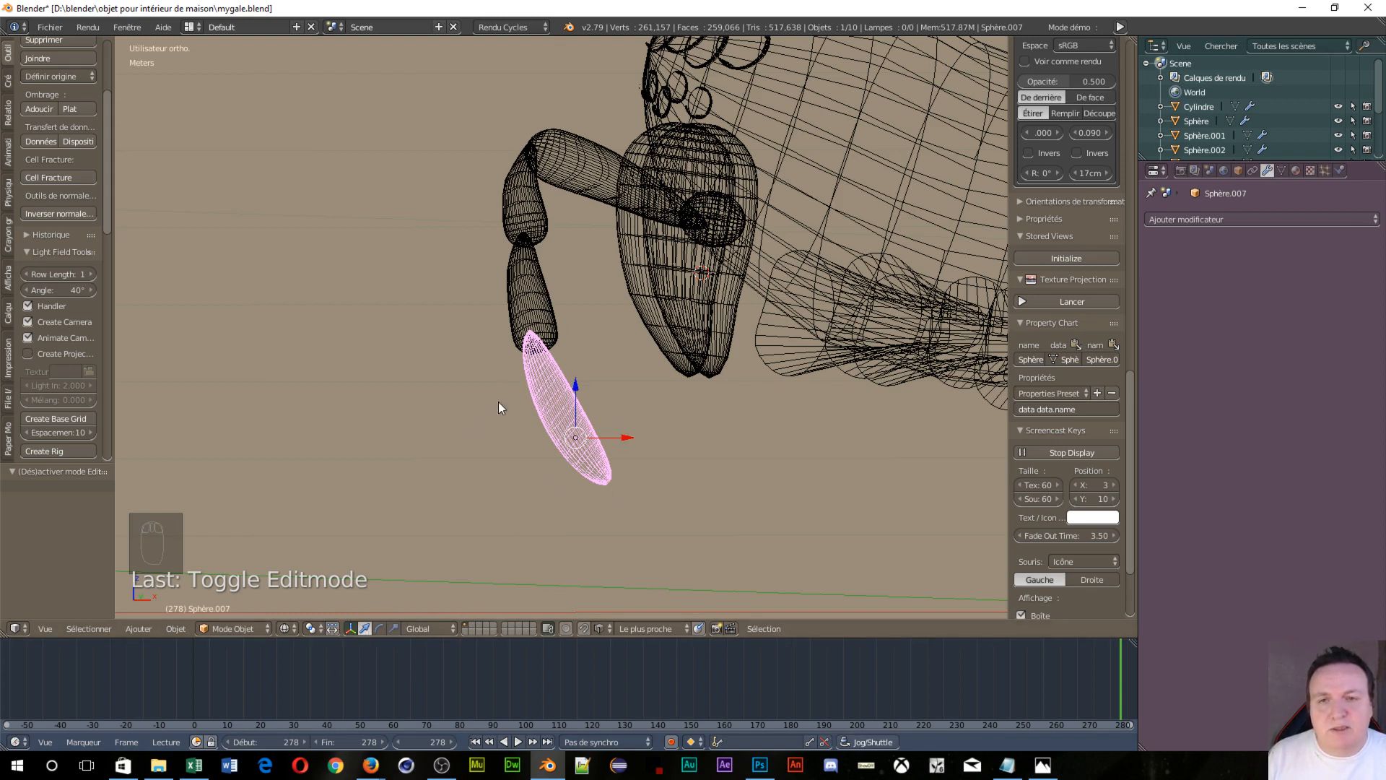
Add the third segment to the selection and merge it with the last segment using the Bool Tools Auto Boolean Union
shift+click(524, 301)
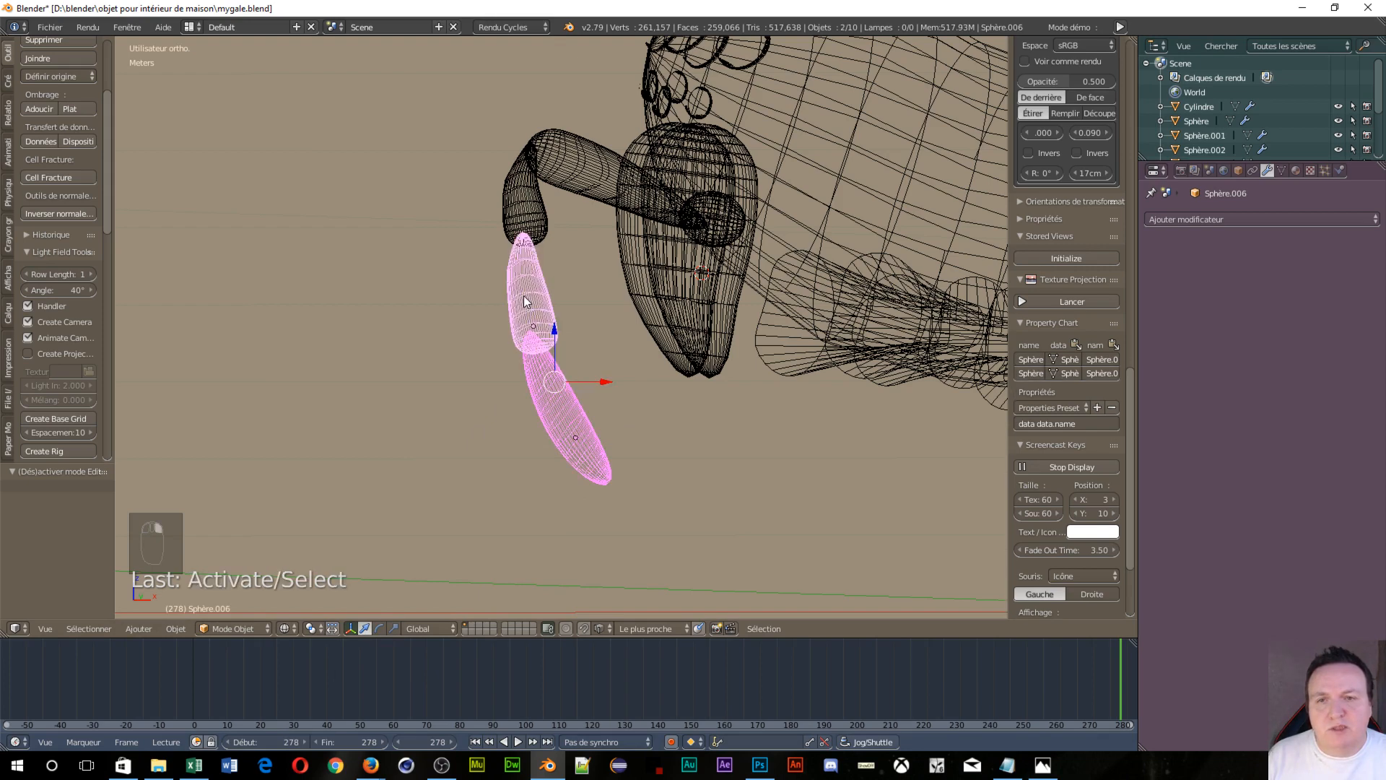
scroll(36, 296, down, 10)
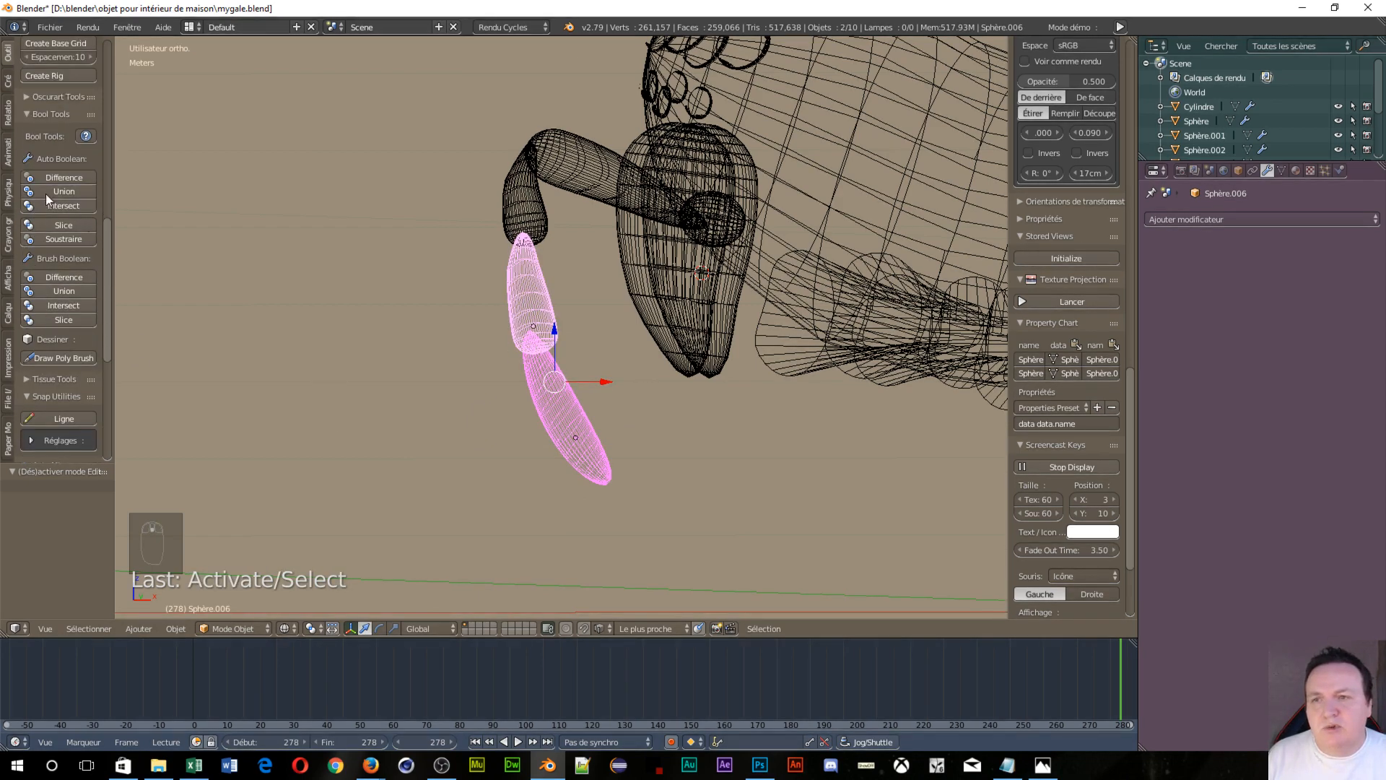
click(48, 191)
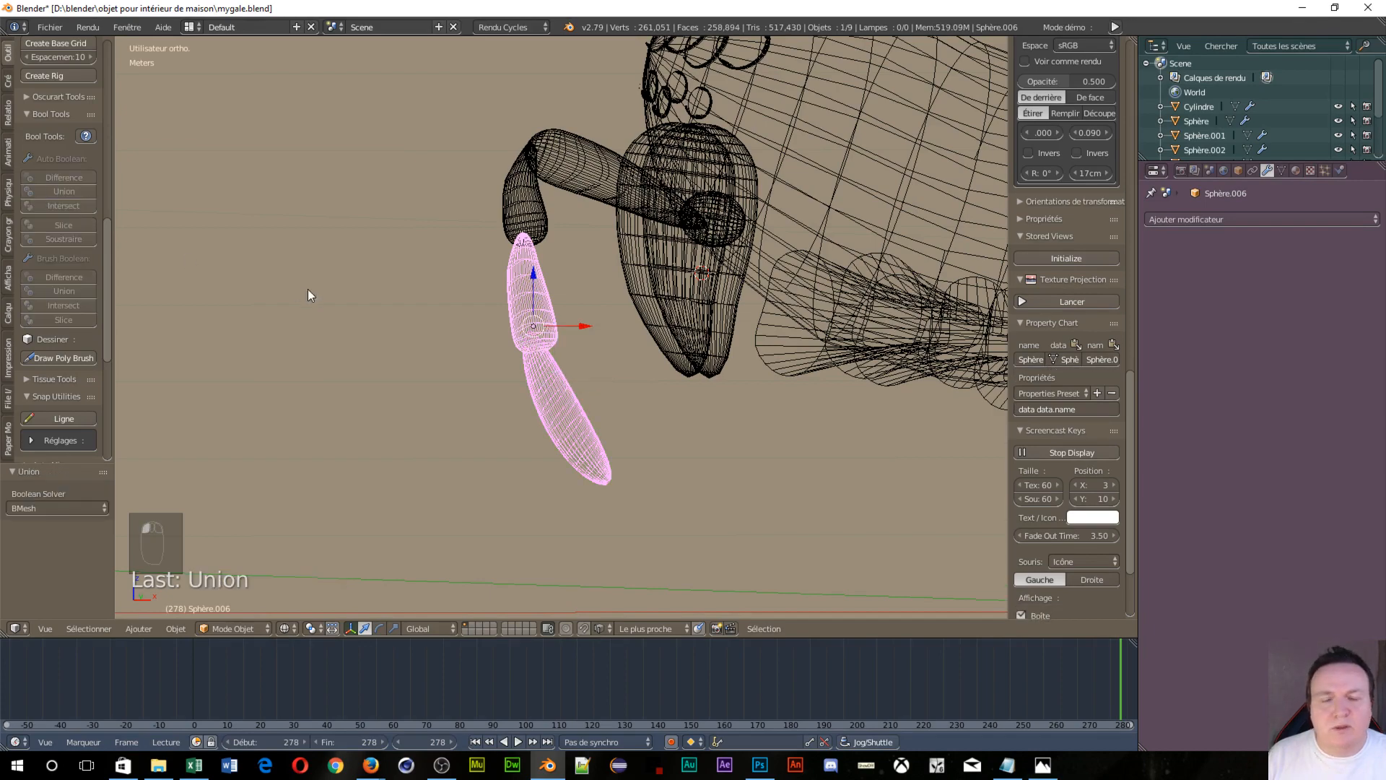
Examine the joint between the two merged segments and the overlap between the third segment's tip and the second segment
middle_drag(534, 374, 504, 235)
scroll(643, 416, up, 7)
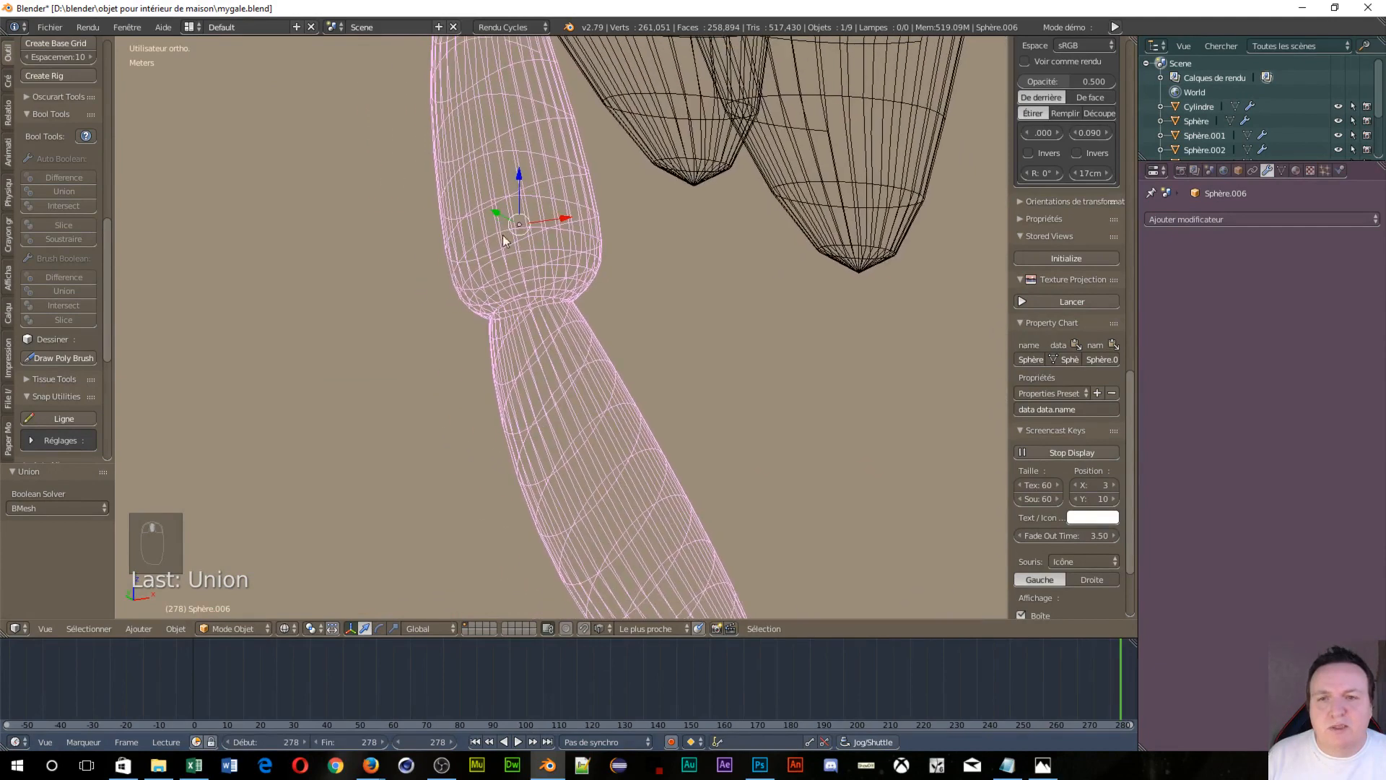
scroll(560, 327, up, 3)
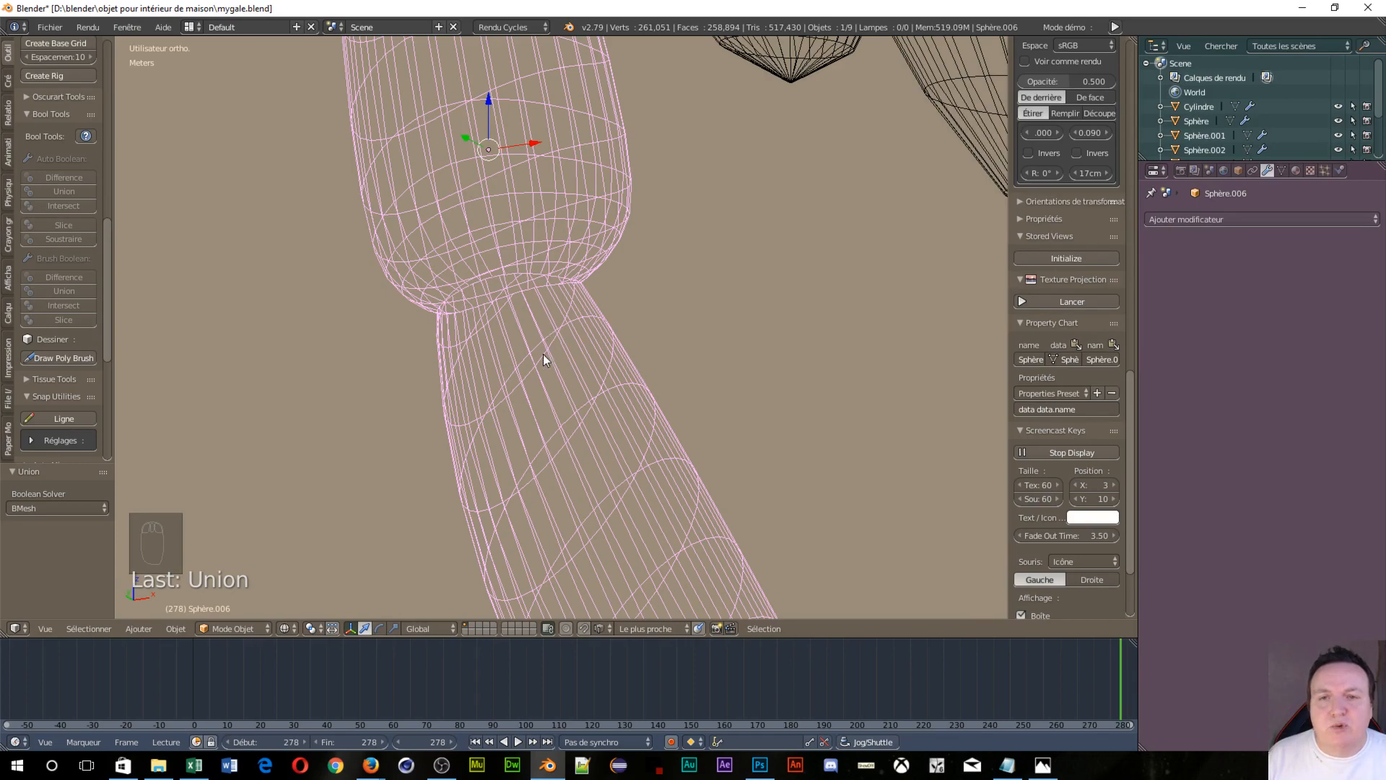
scroll(543, 353, down, 7)
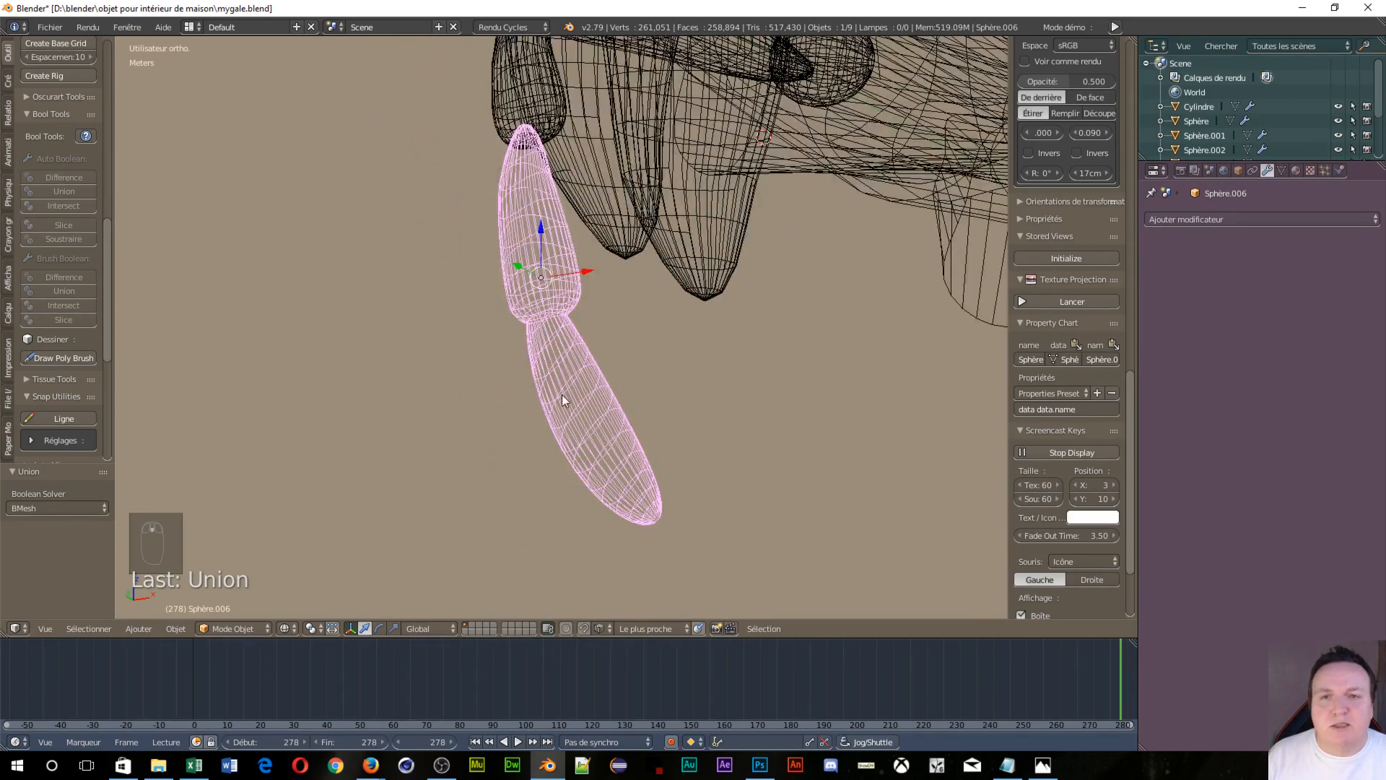
middle_drag(562, 395, 521, 381)
scroll(442, 95, up, 3)
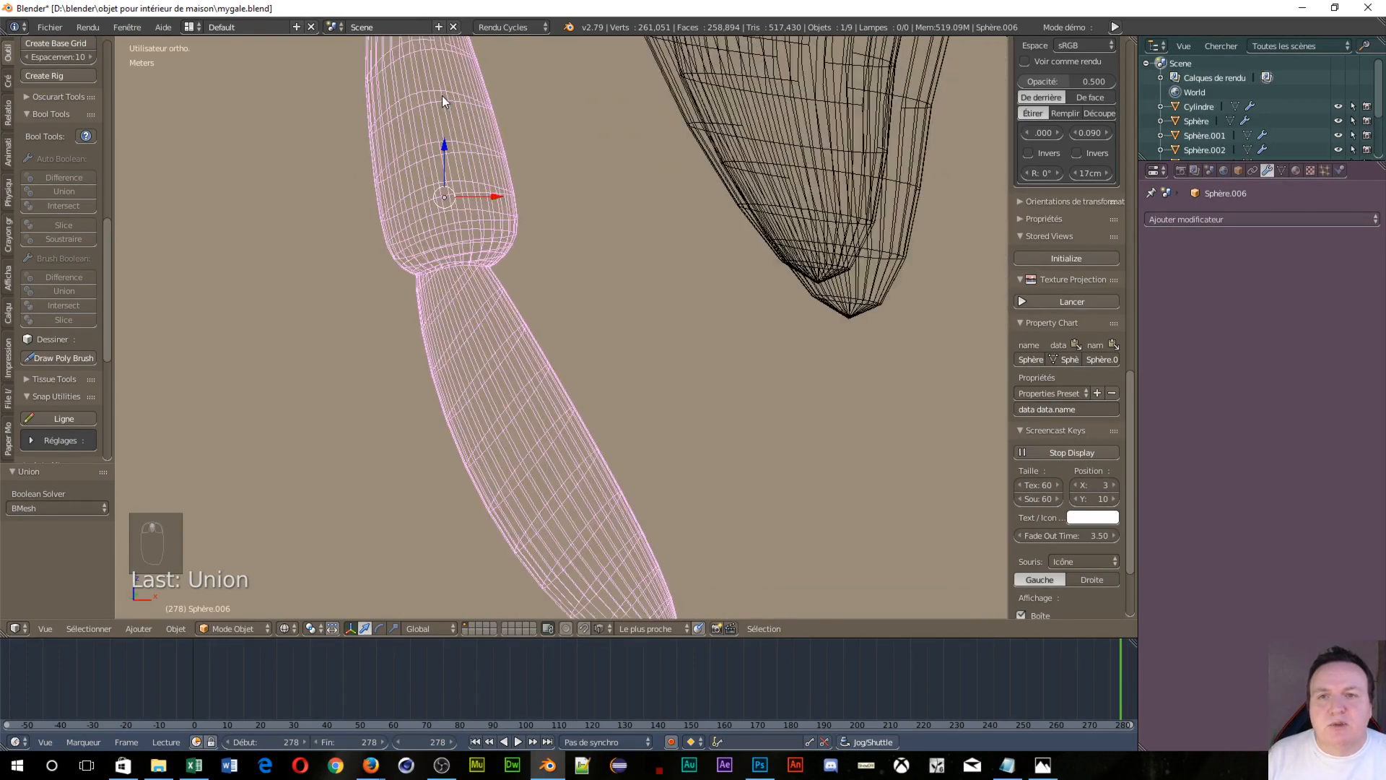
shift+middle_drag(478, 65, 705, 462)
scroll(686, 397, up, 6)
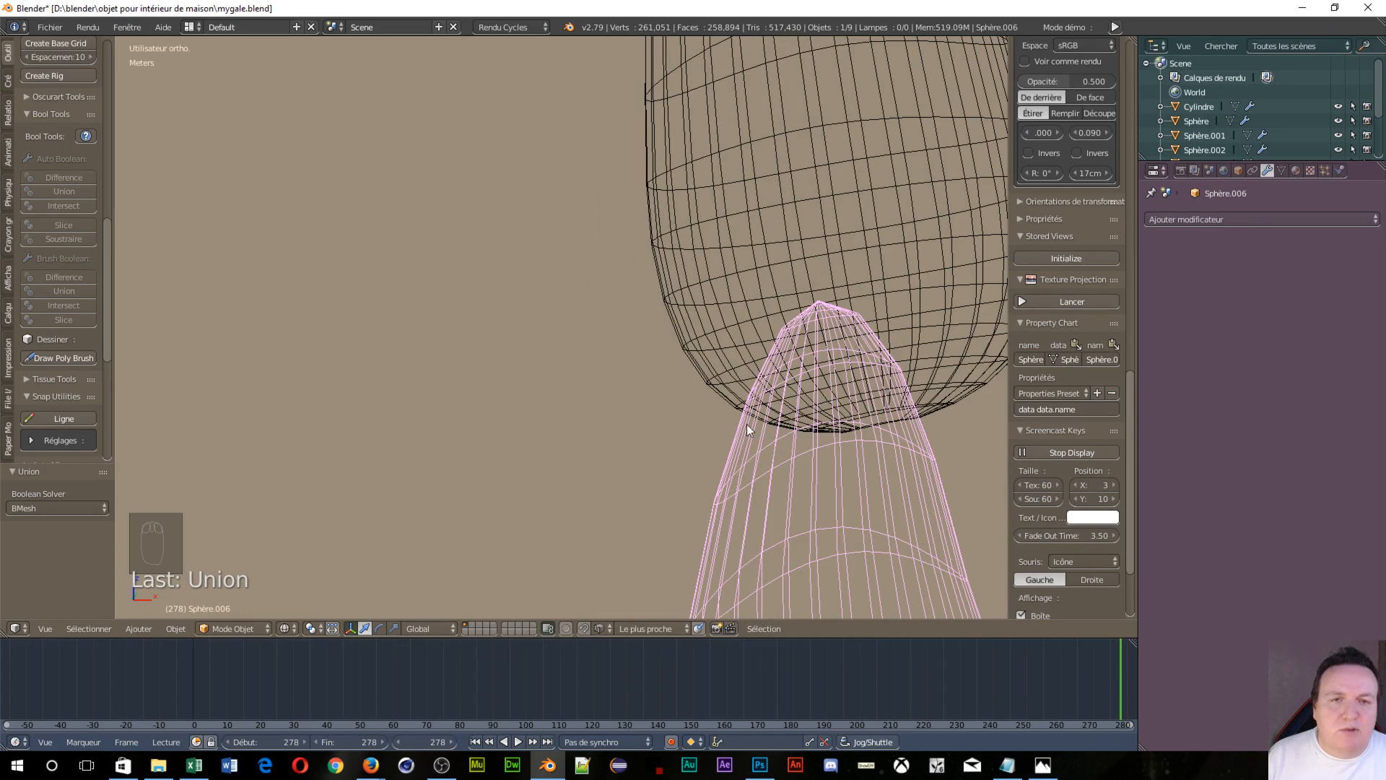
scroll(818, 305, down, 5)
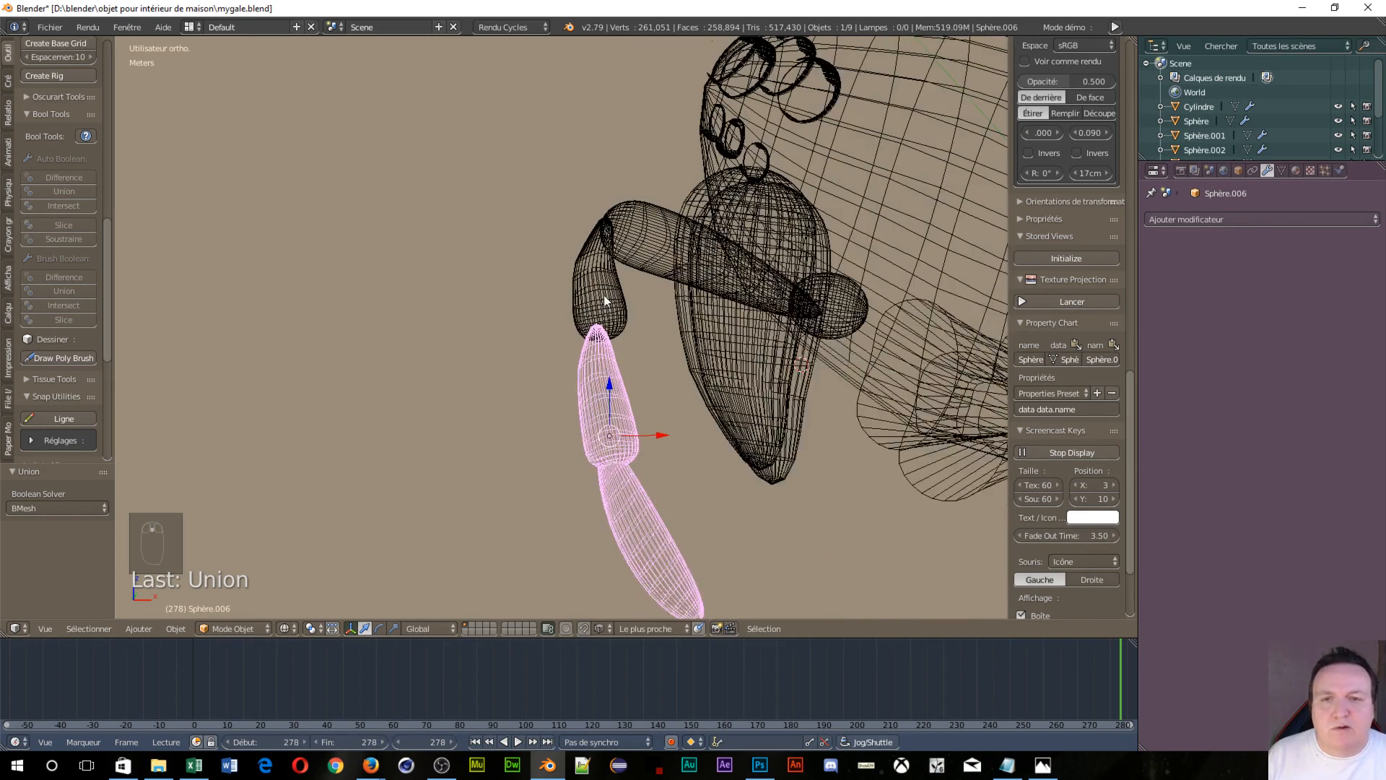
Add the second segment to the selection, merge it with the lower segments using Auto Boolean Union, and inspect the new joint
shift+right_click(605, 278)
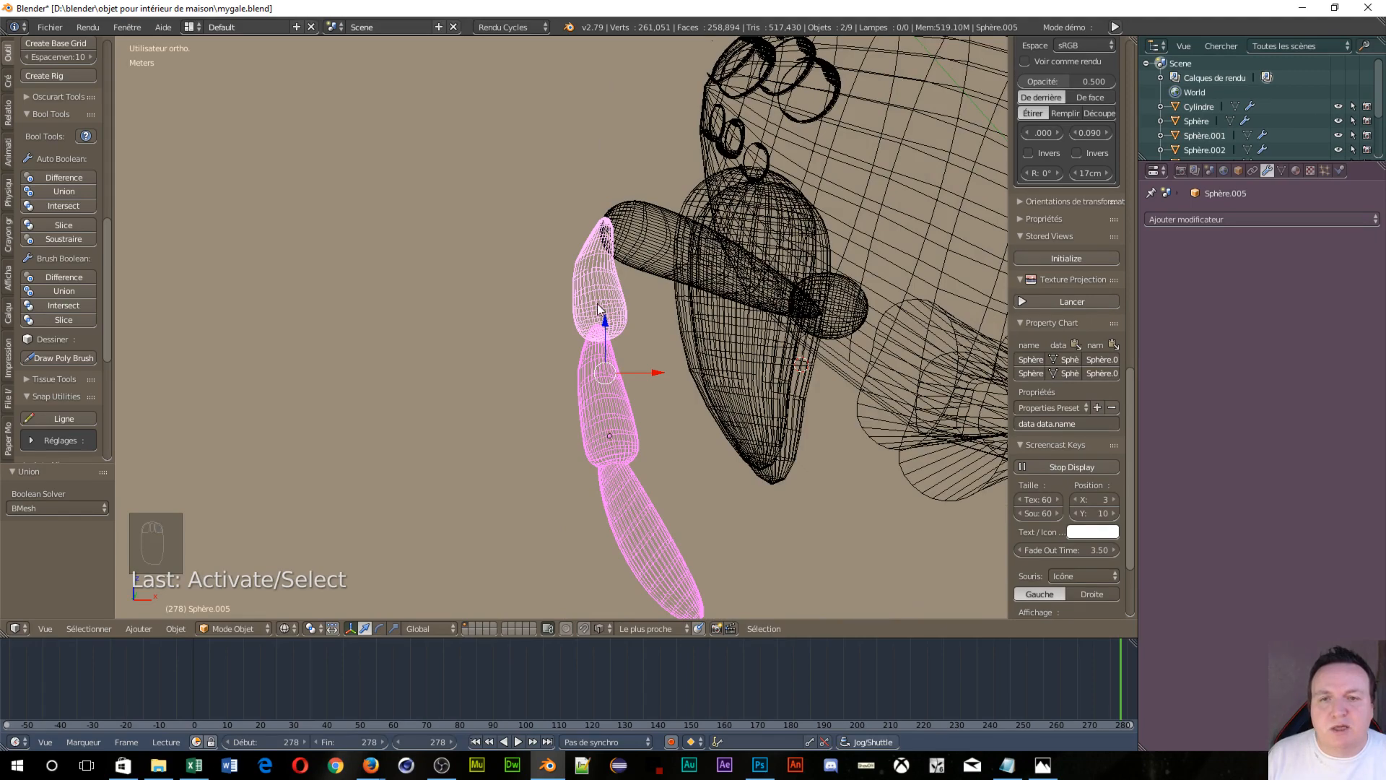
click(42, 194)
scroll(440, 433, up, 8)
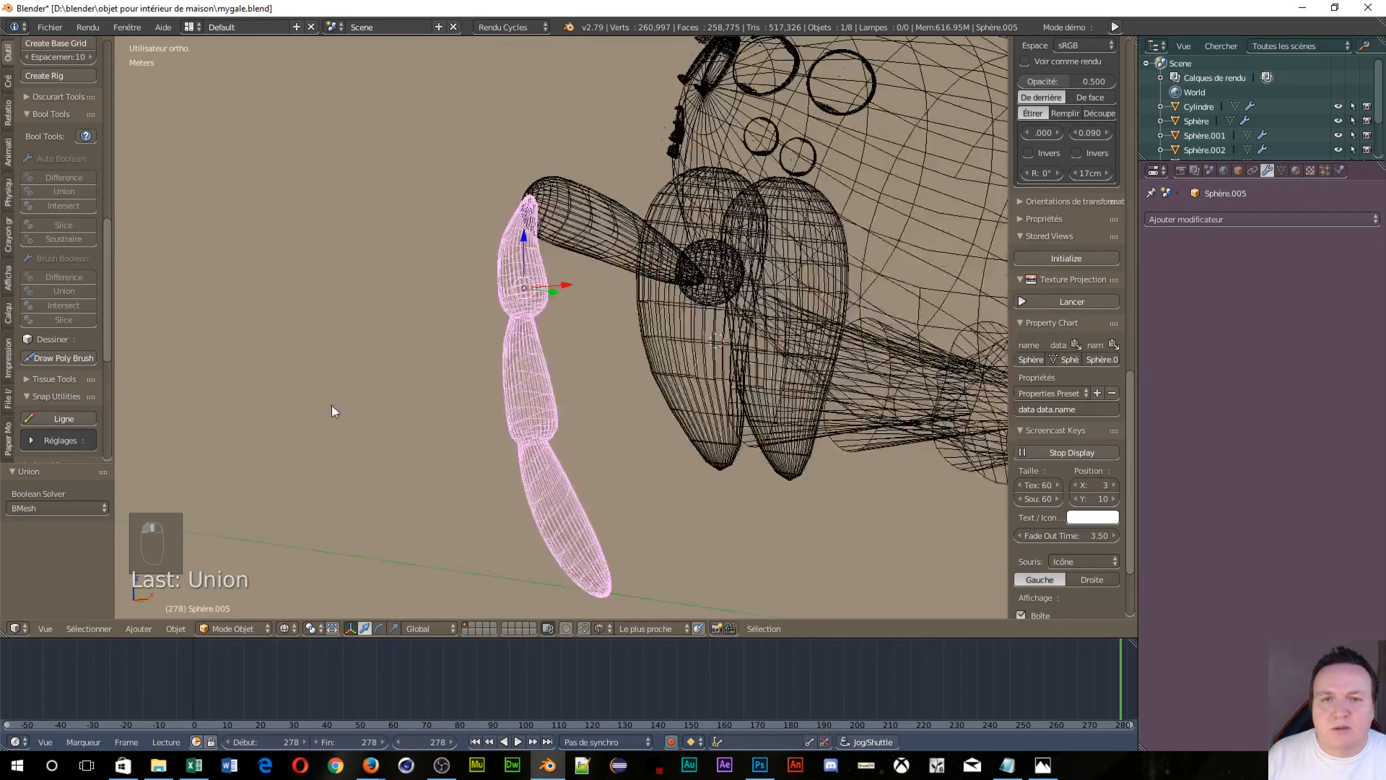
shift+middle_drag(431, 342, 597, 416)
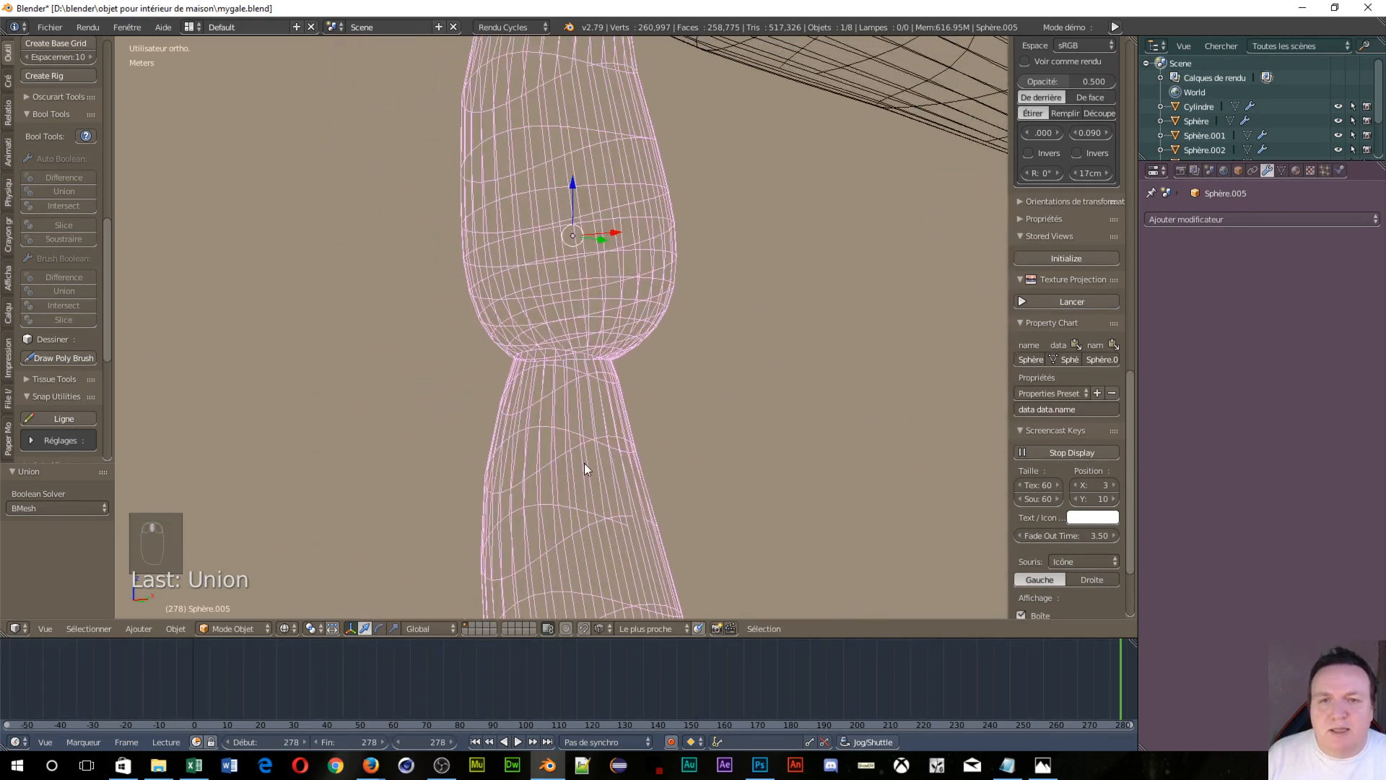
scroll(535, 323, up, 4)
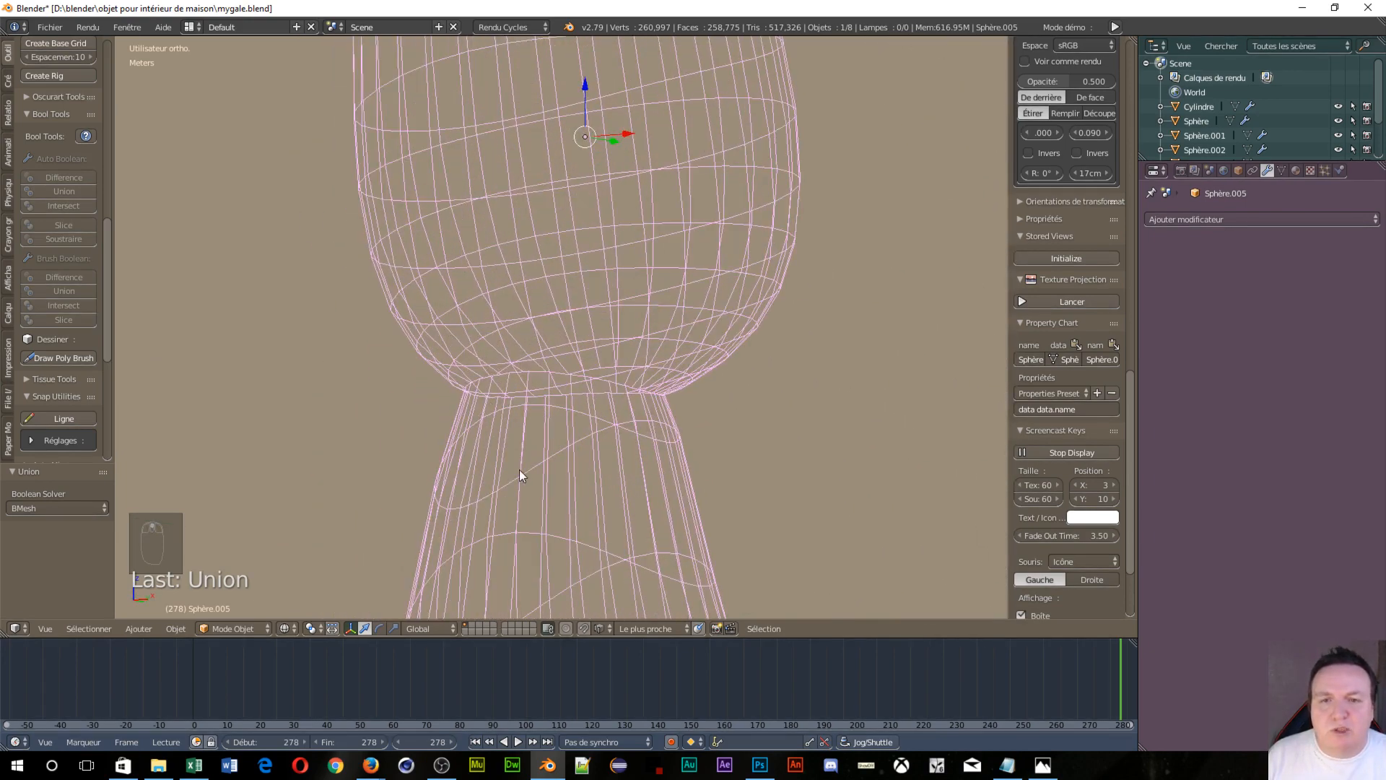
Add the appendage's upper arm segment to the selection, merge it with the lower segments using Brush Boolean Union, and apply the modifier
scroll(518, 469, down, 8)
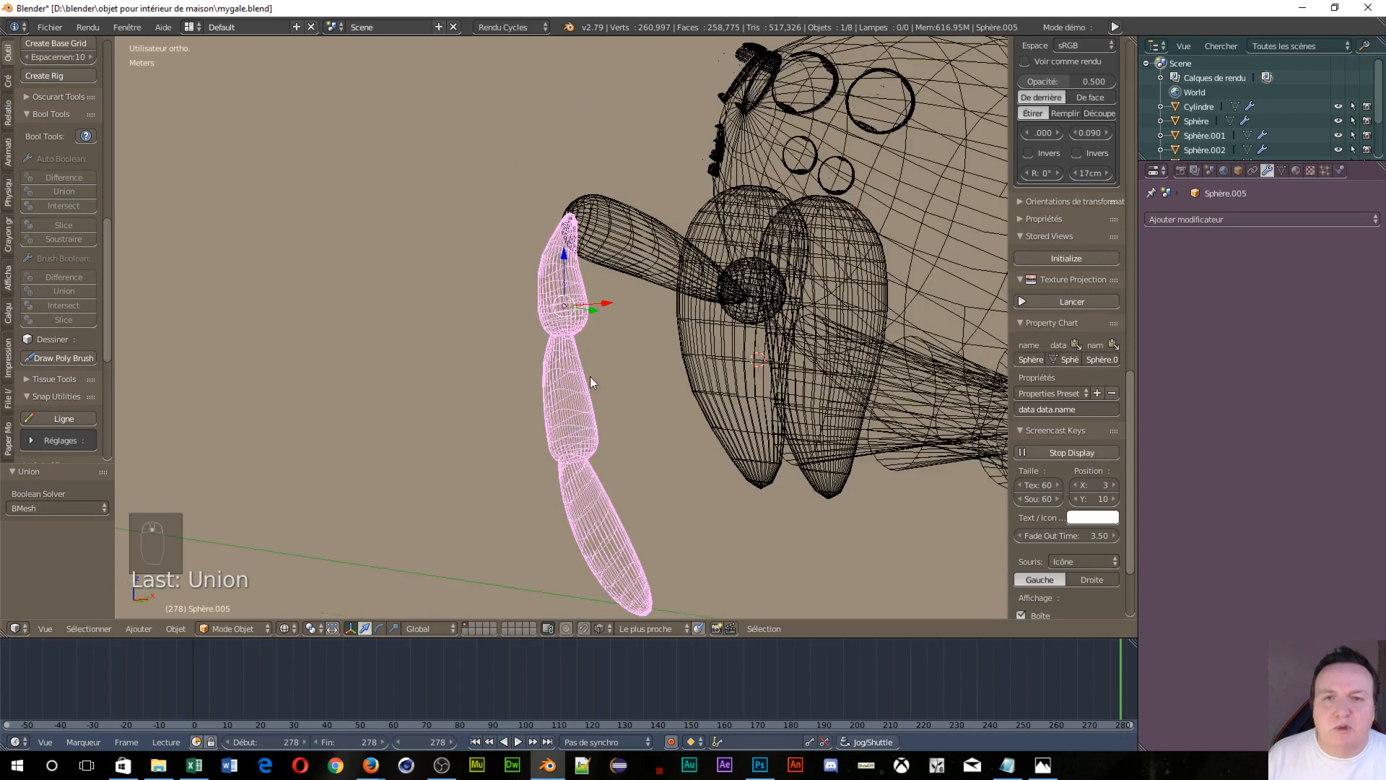
scroll(581, 387, down, 3)
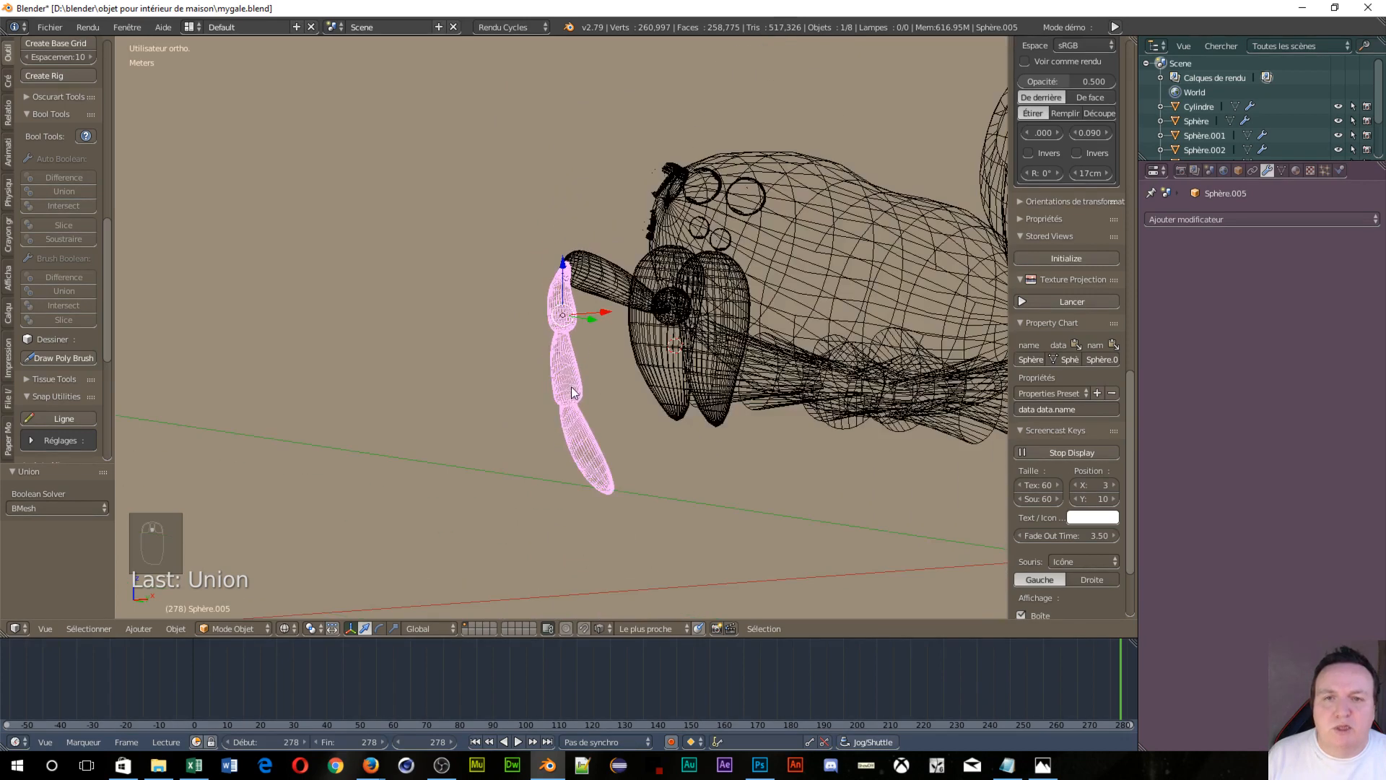
shift+right_click(598, 284)
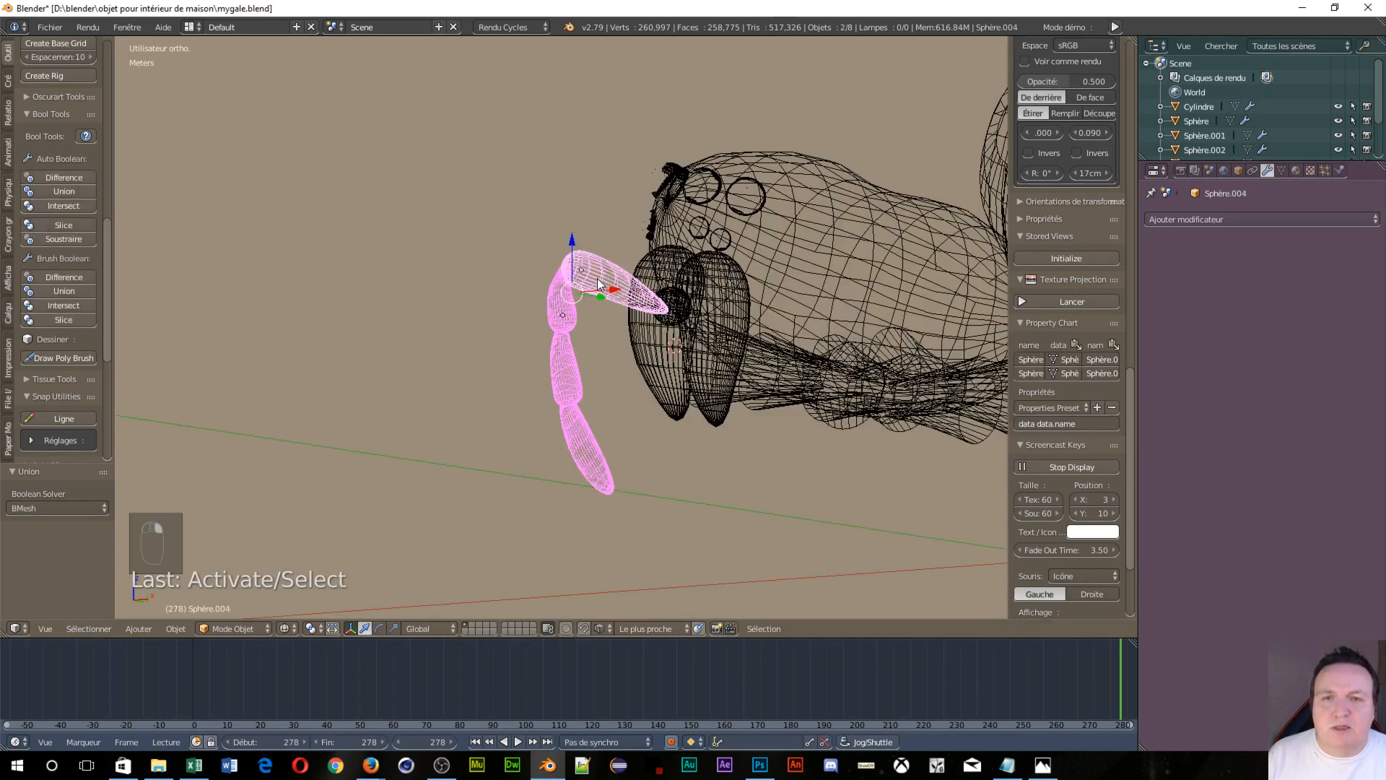
click(47, 291)
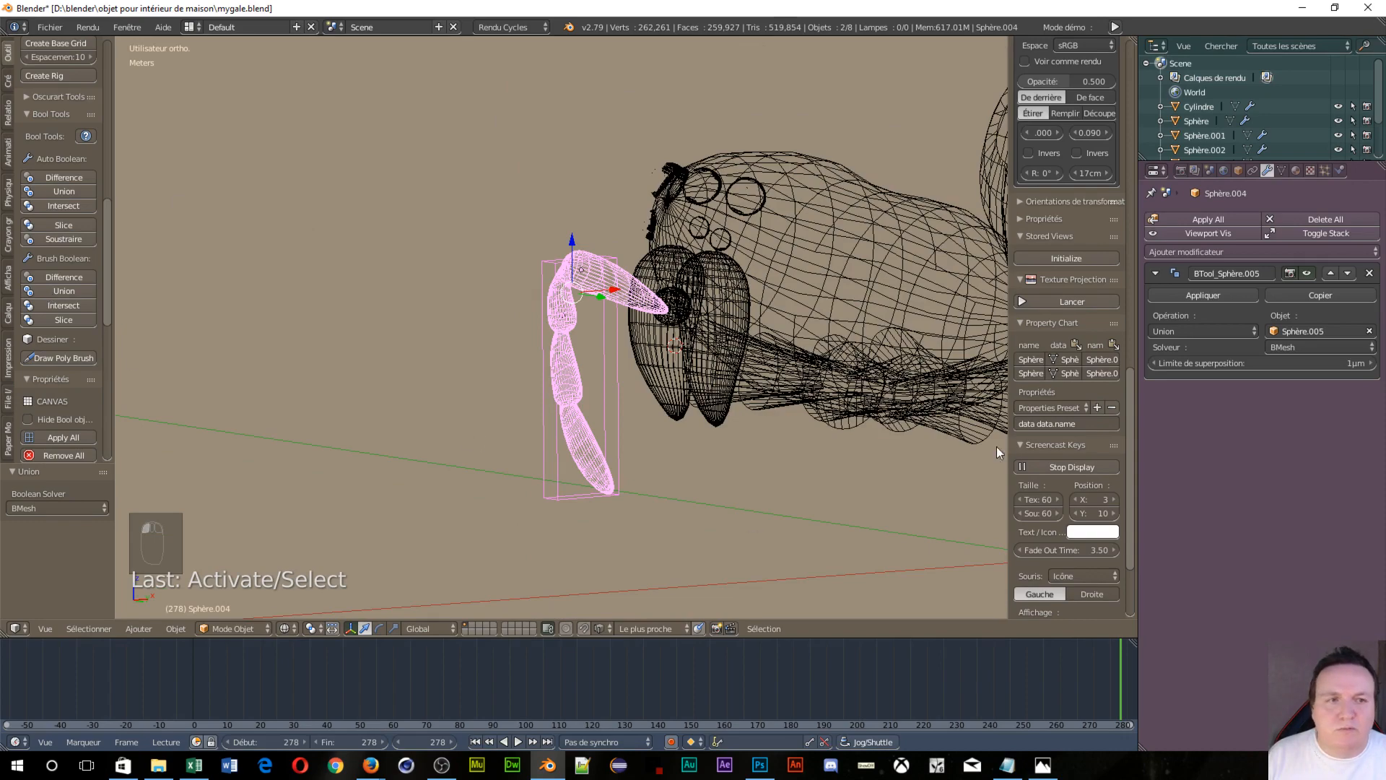
click(1194, 296)
Add the base ball of the appendage to the selection, run Brush Boolean Union, and apply both the BTool_Sphère.004 and BTool_Sphère.005 modifiers
middle_drag(636, 397, 343, 374)
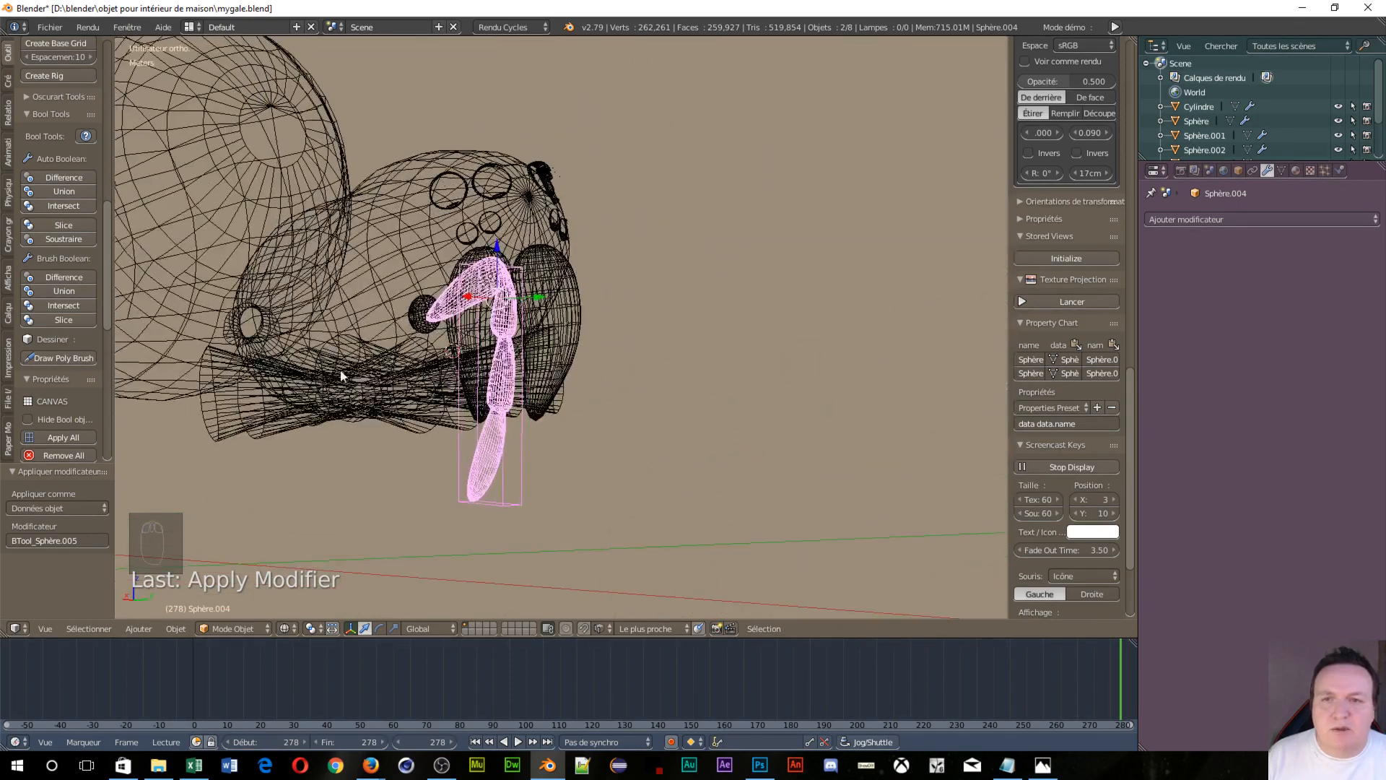
shift+right_click(418, 315)
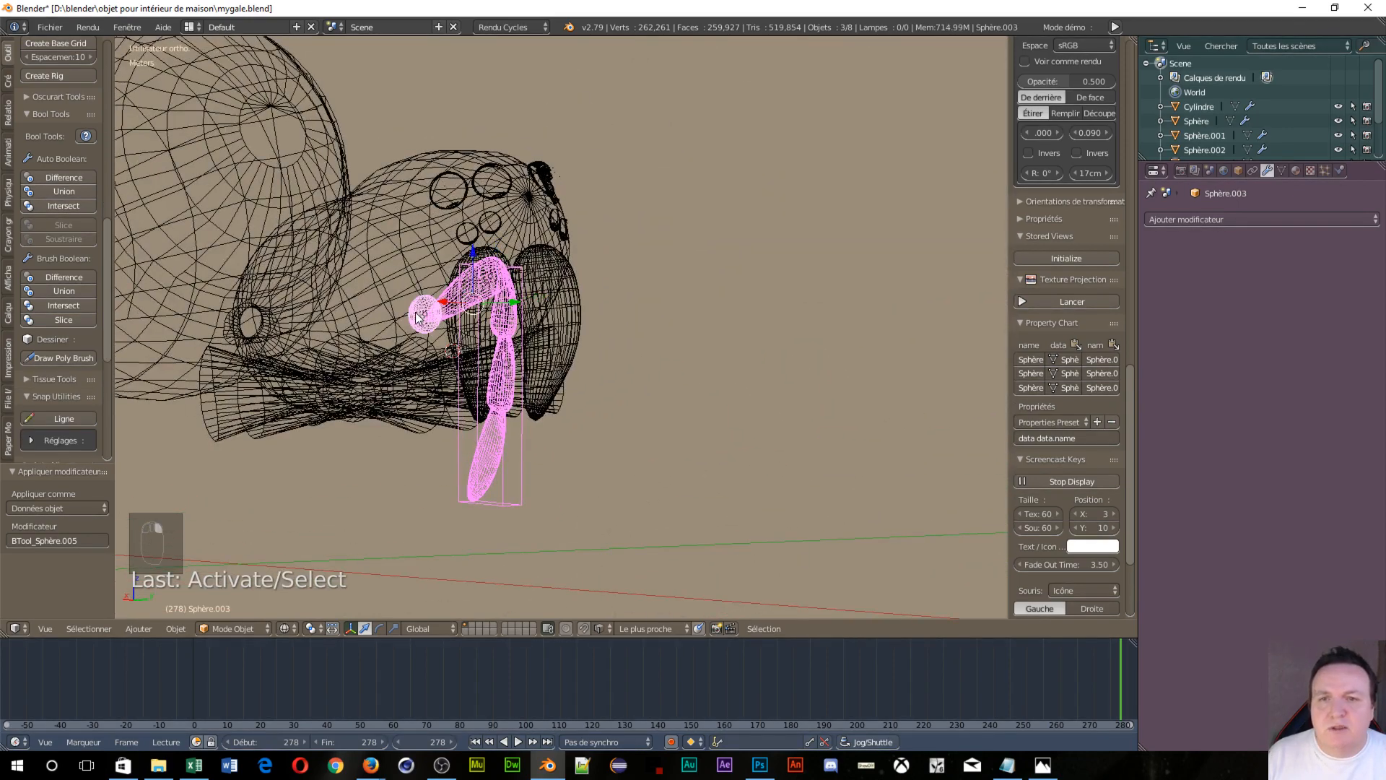
click(49, 287)
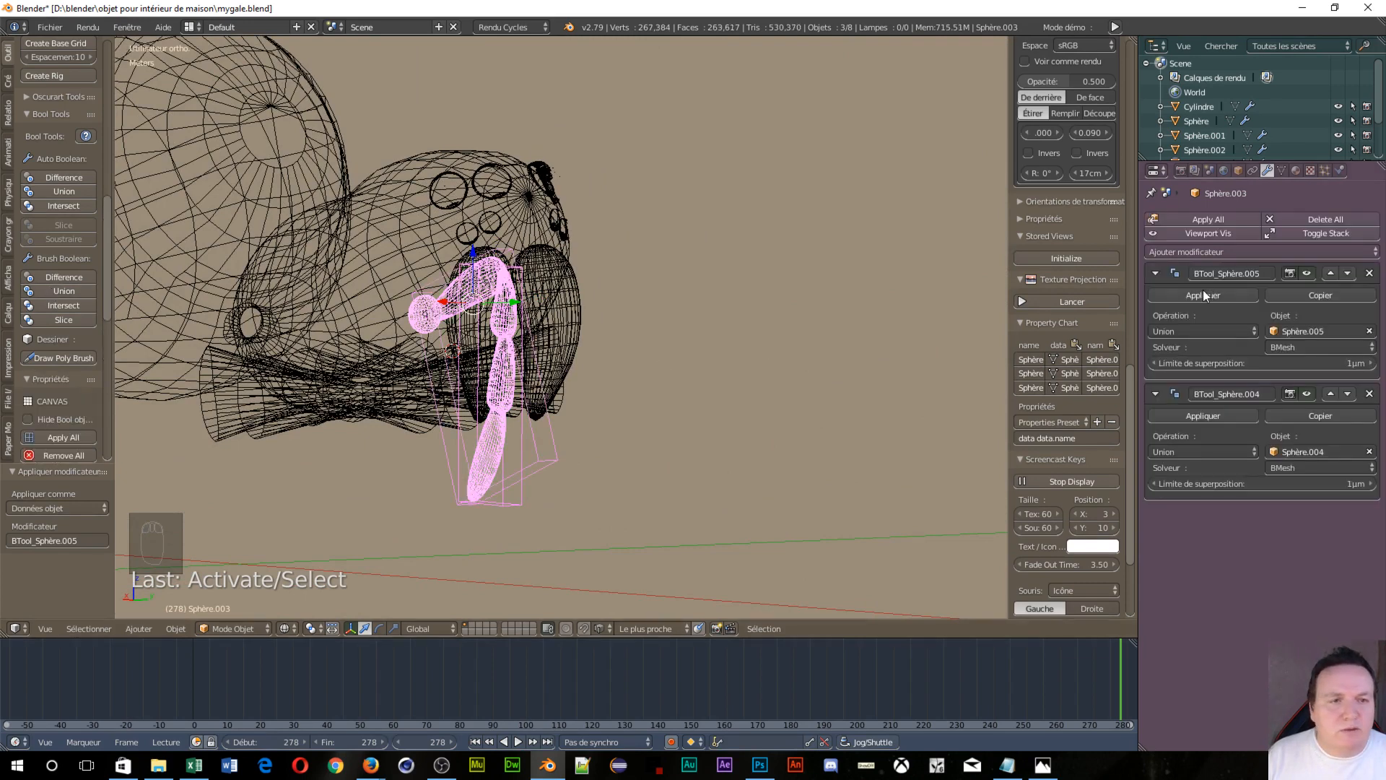
click(1193, 415)
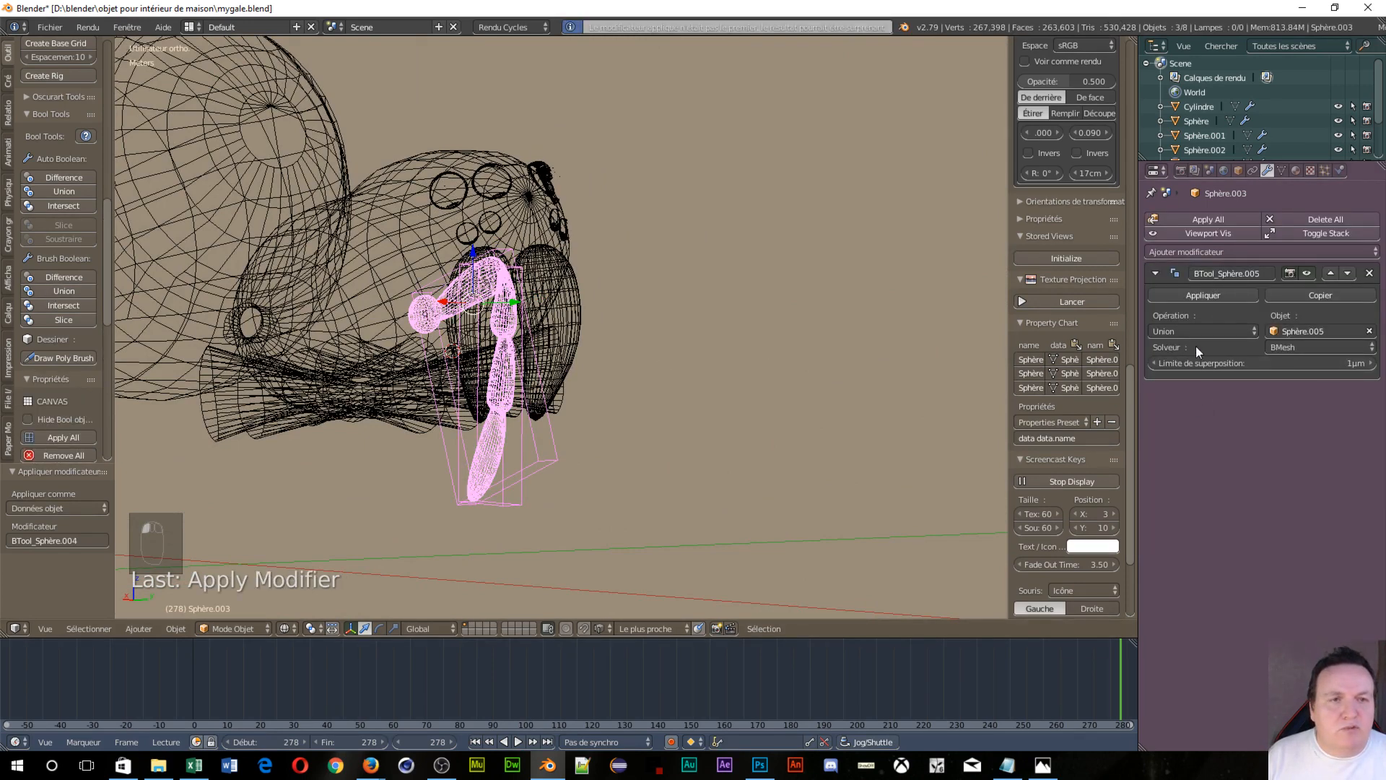
click(1189, 296)
Delete the two leftover Boolean brush objects, Sphère.004 and Sphère.005, around the merged appendage
right_click(495, 287)
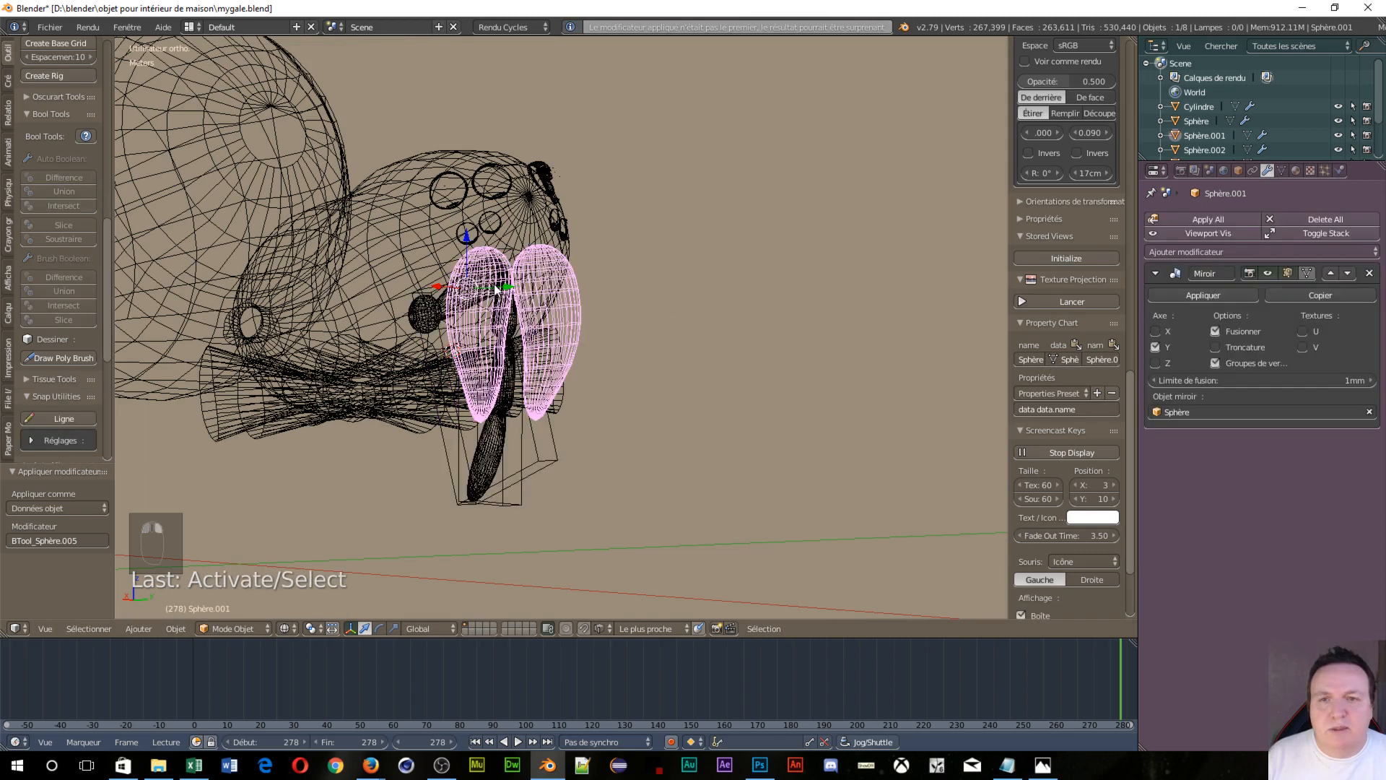
right_click(498, 287)
right_click(466, 302)
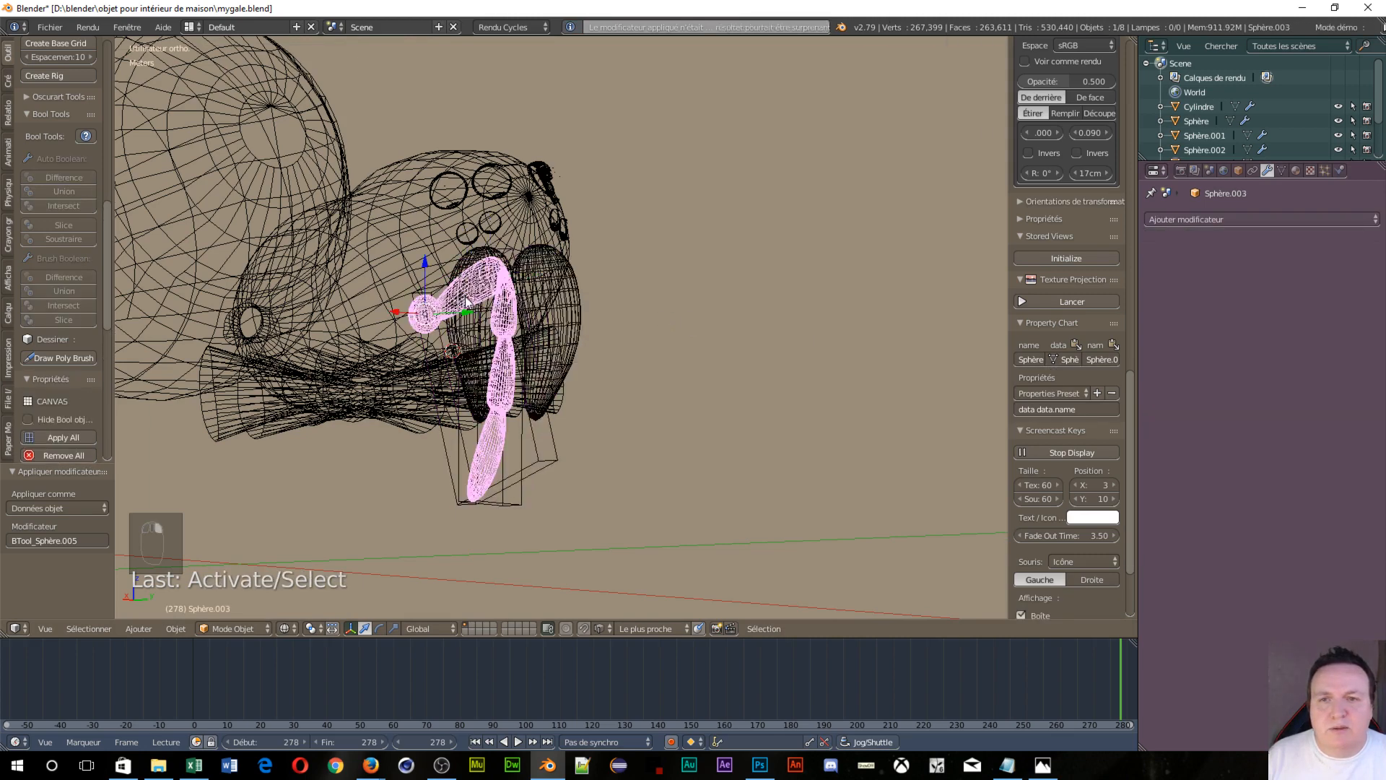
middle_drag(466, 302, 657, 375)
right_click(611, 415)
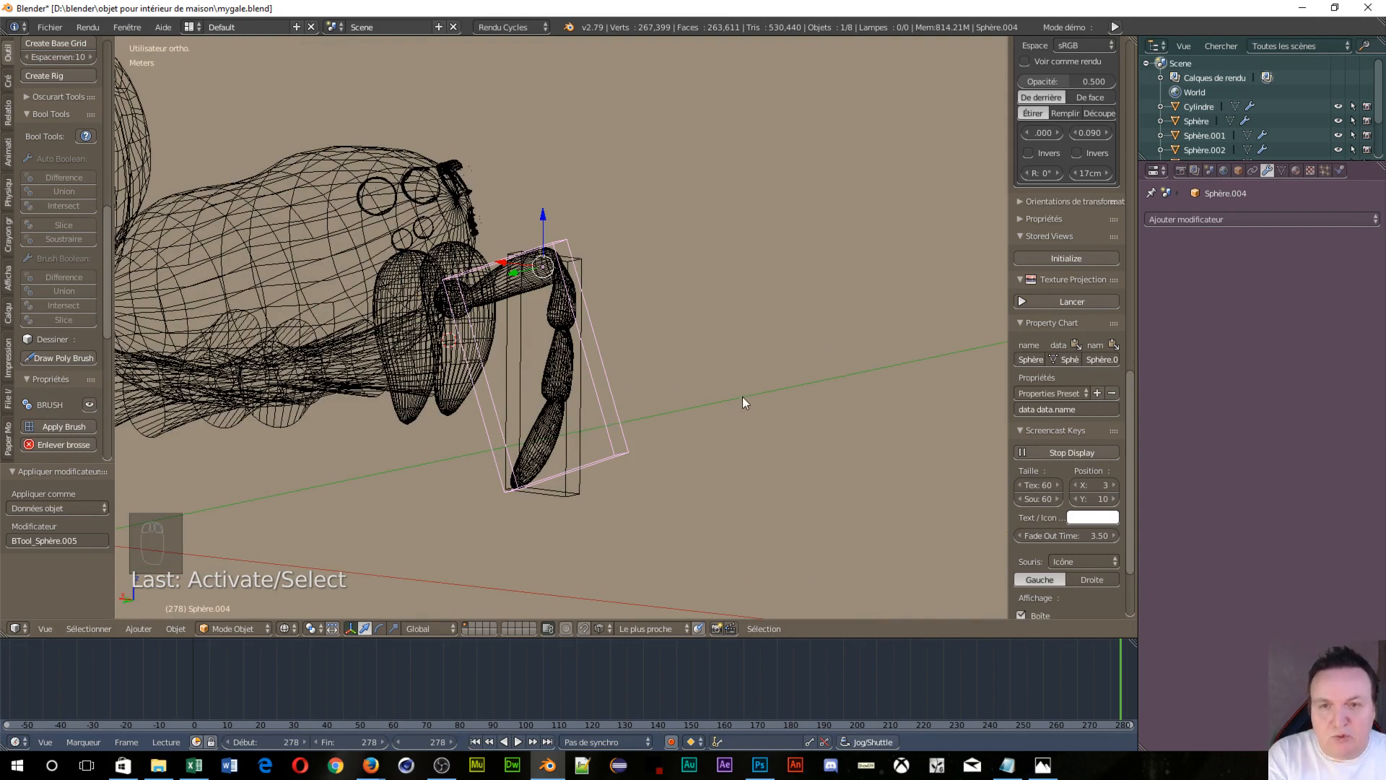
key(Delete)
click(682, 399)
right_click(579, 374)
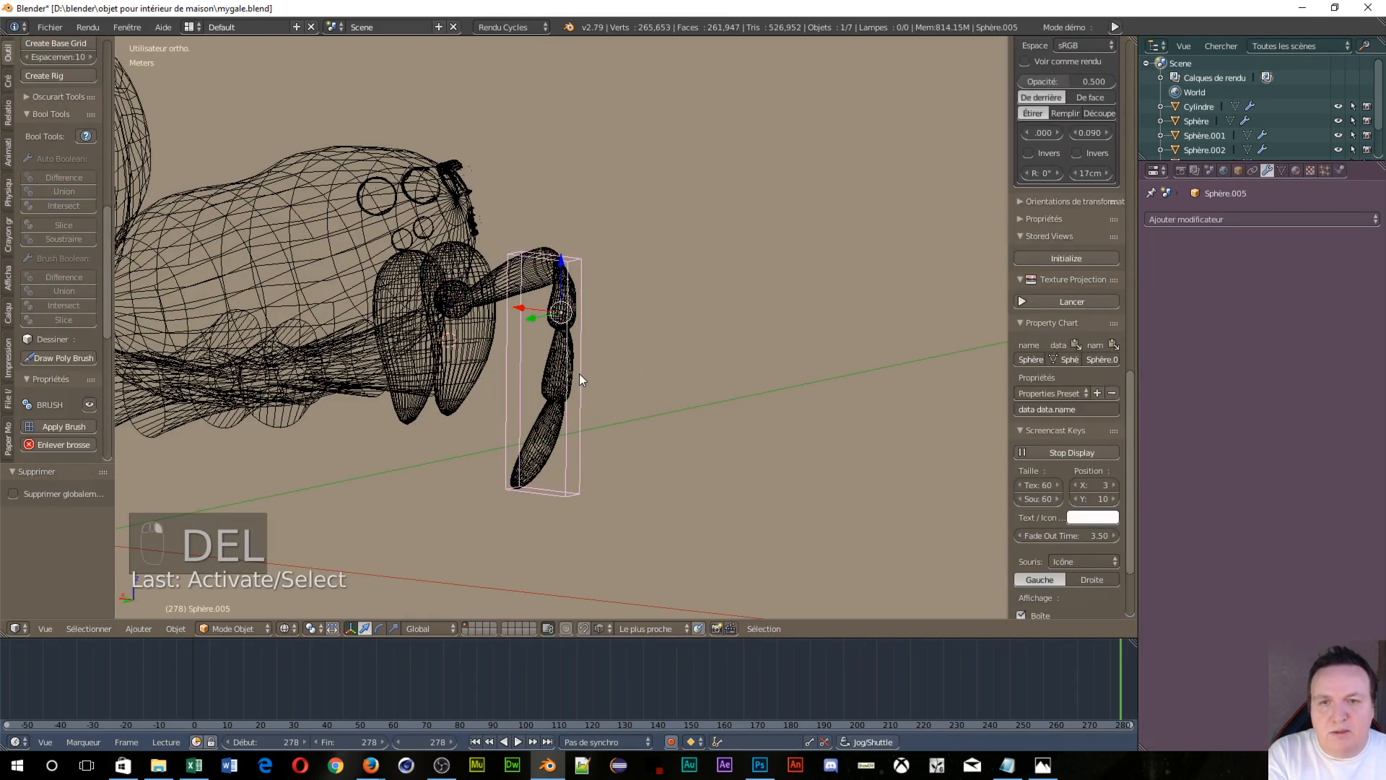
key(Delete)
click(560, 376)
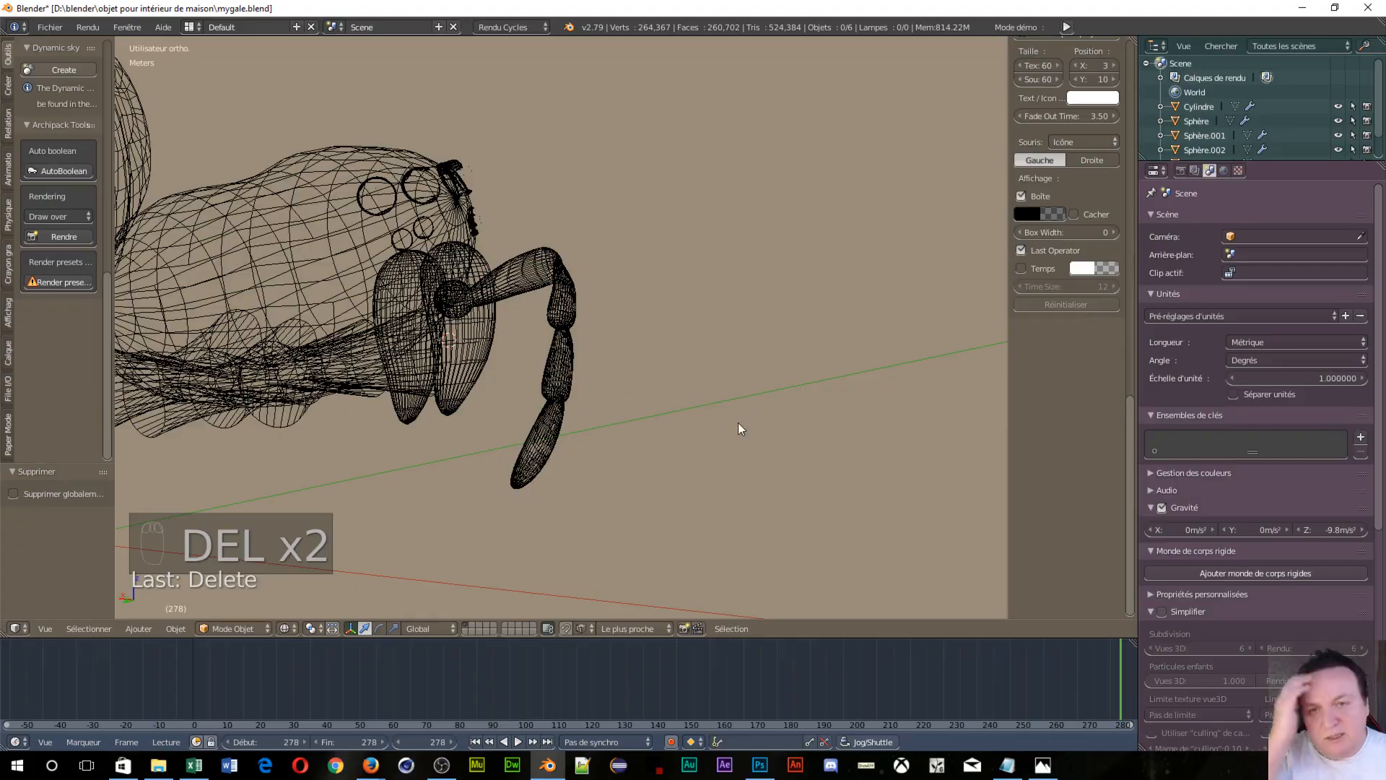
Select the merged appendage and examine its mesh at the bend between the upper arm and the hanging segment
middle_drag(738, 429, 842, 291)
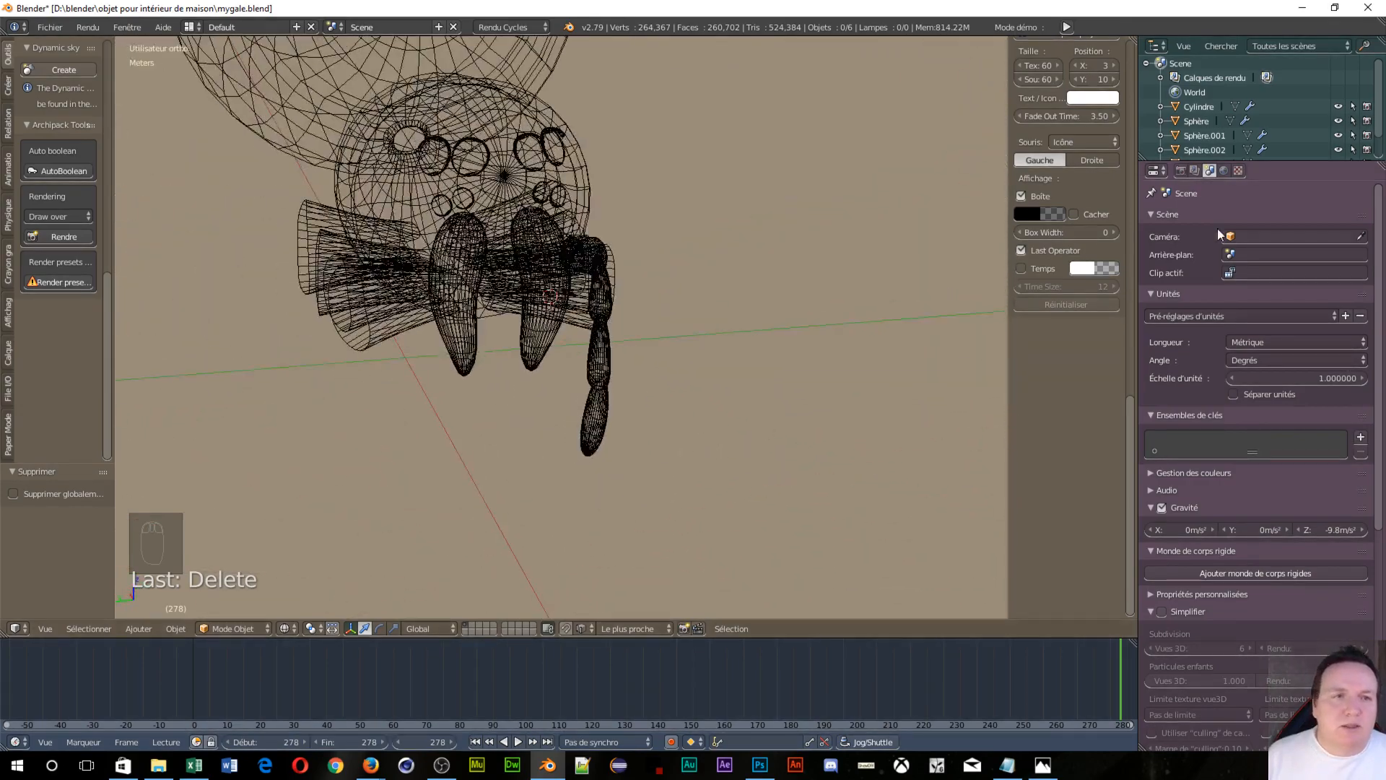
click(589, 271)
middle_drag(684, 285, 648, 330)
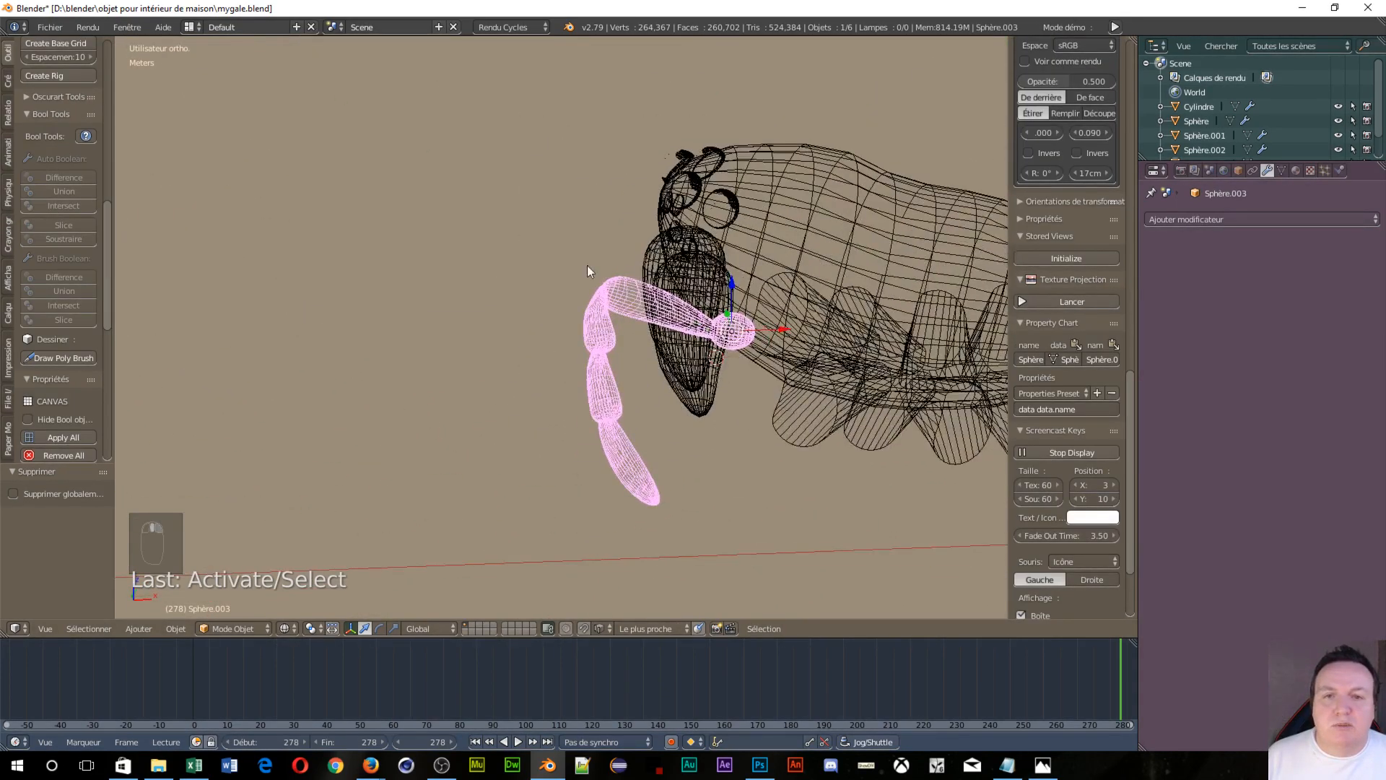
scroll(634, 510, up, 3)
scroll(717, 232, up, 3)
scroll(761, 179, up, 2)
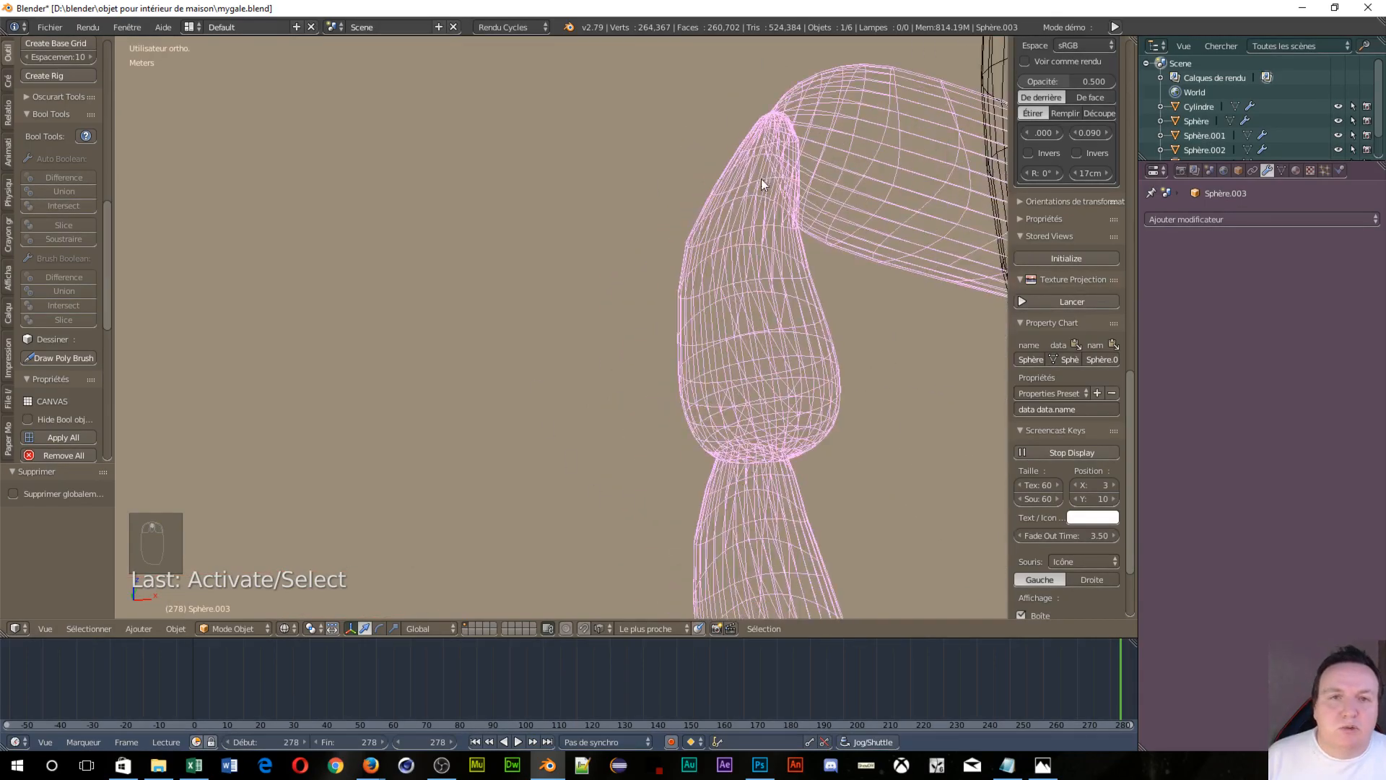
scroll(764, 226, up, 2)
middle_drag(764, 225, 708, 246)
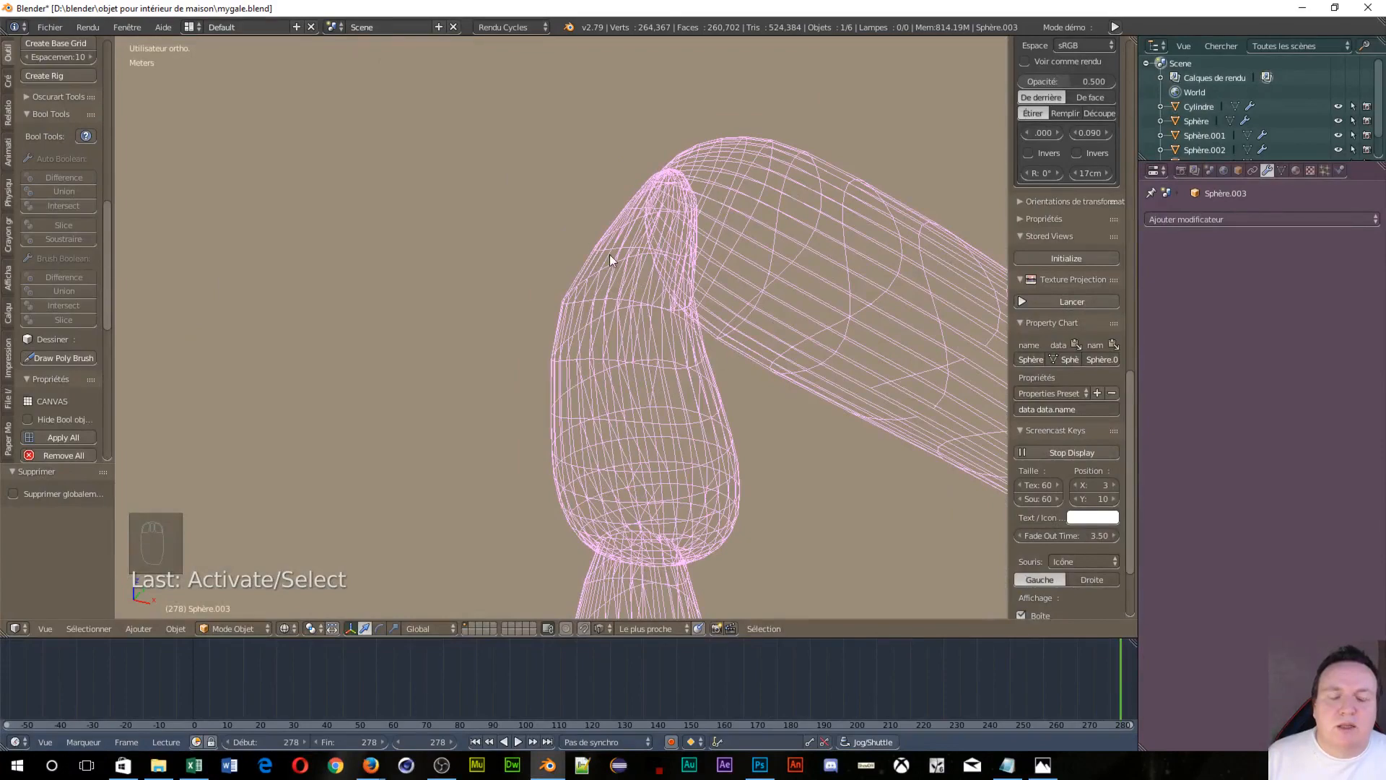
scroll(618, 271, down, 3)
scroll(617, 270, up, 6)
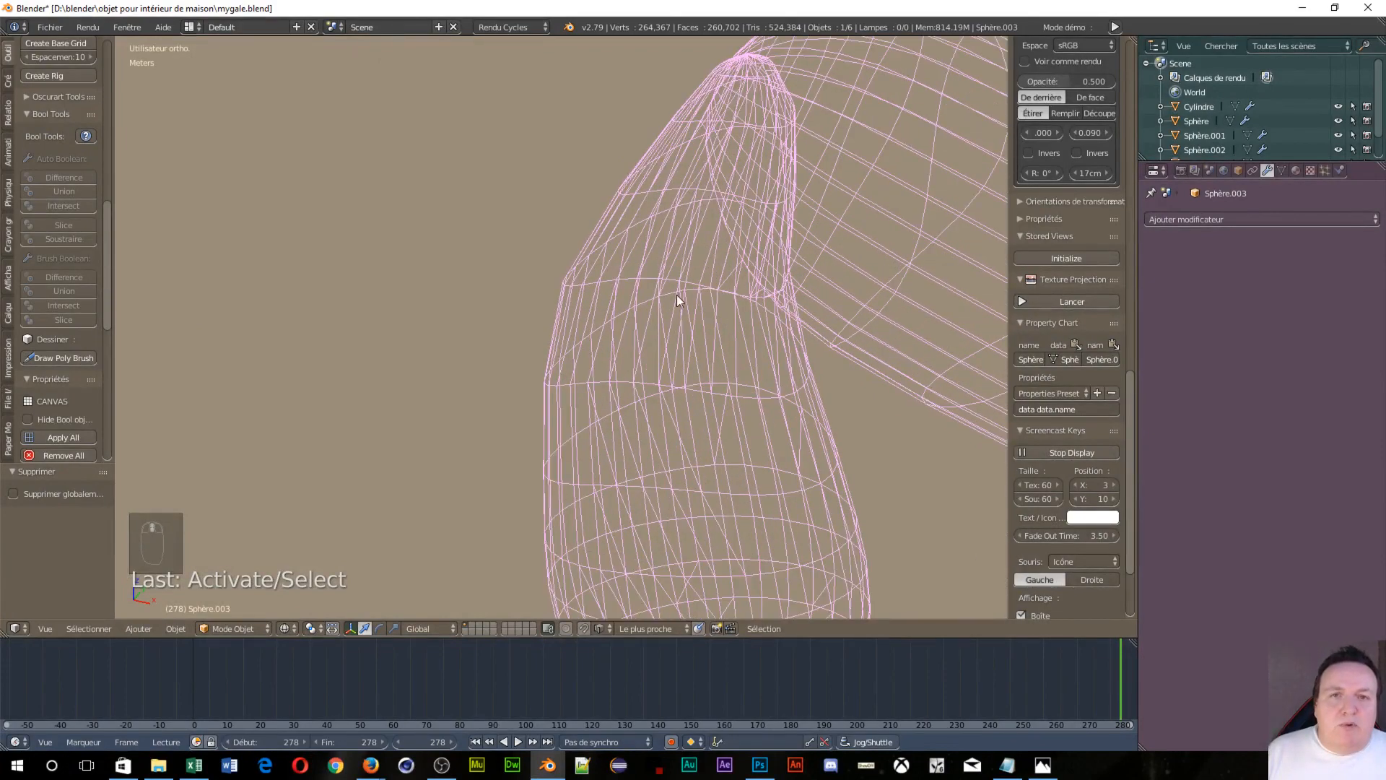
middle_drag(677, 300, 669, 328)
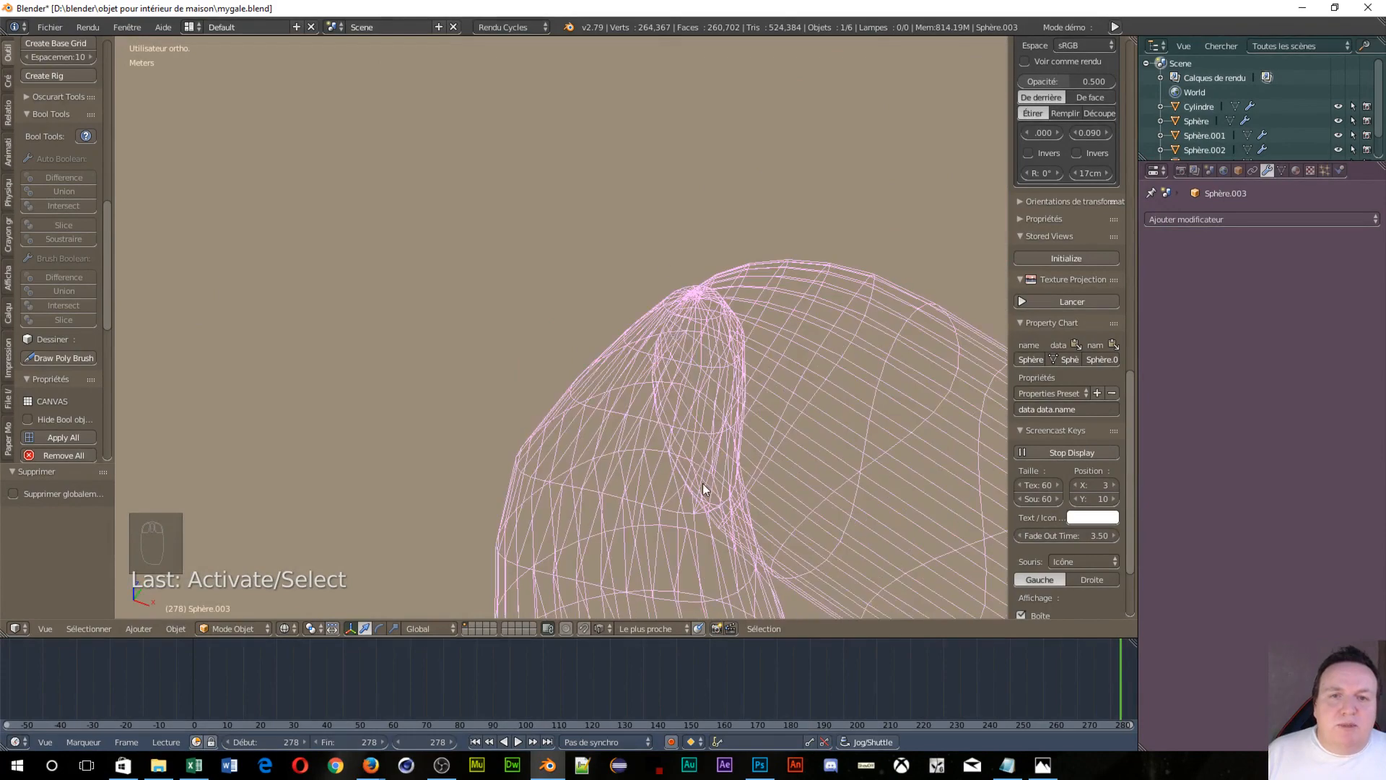
middle_drag(703, 484, 747, 426)
scroll(745, 421, up, 7)
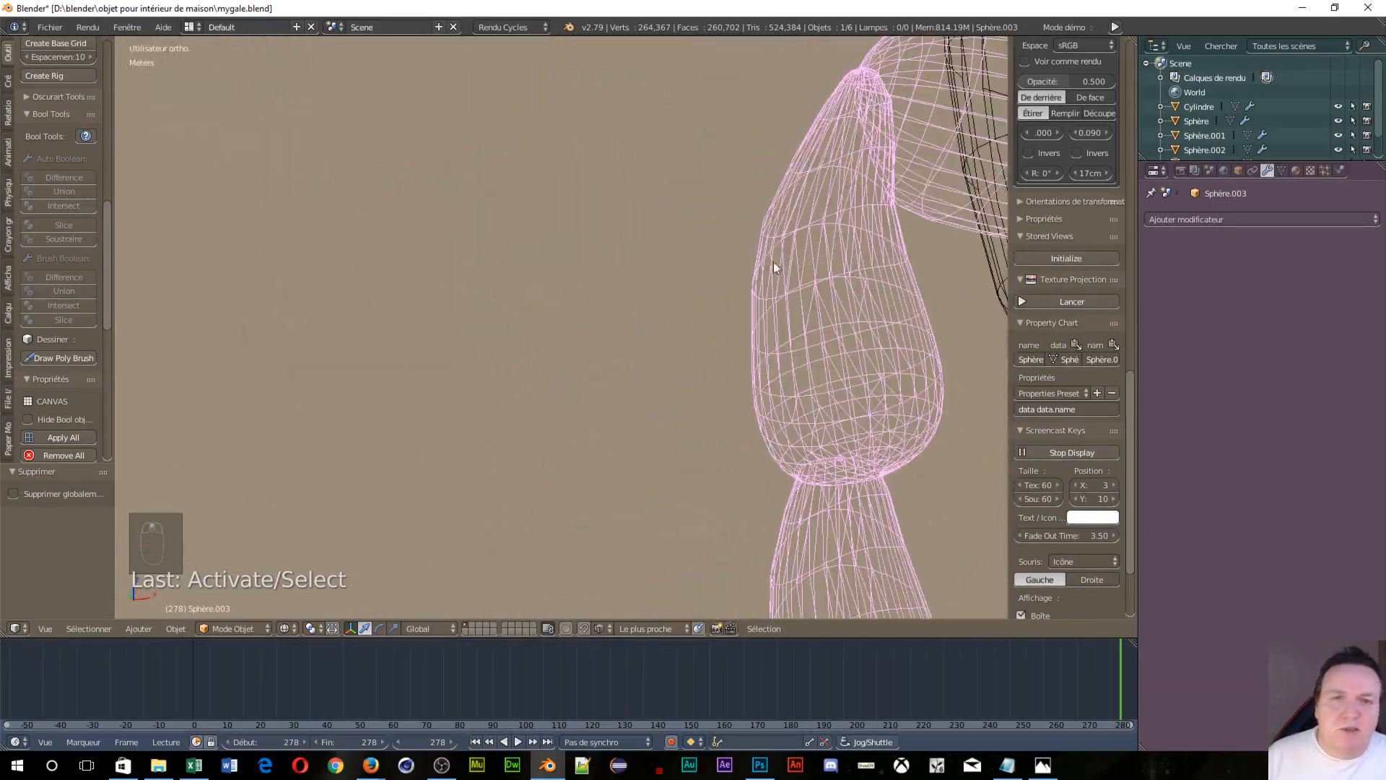
middle_drag(859, 186, 784, 233)
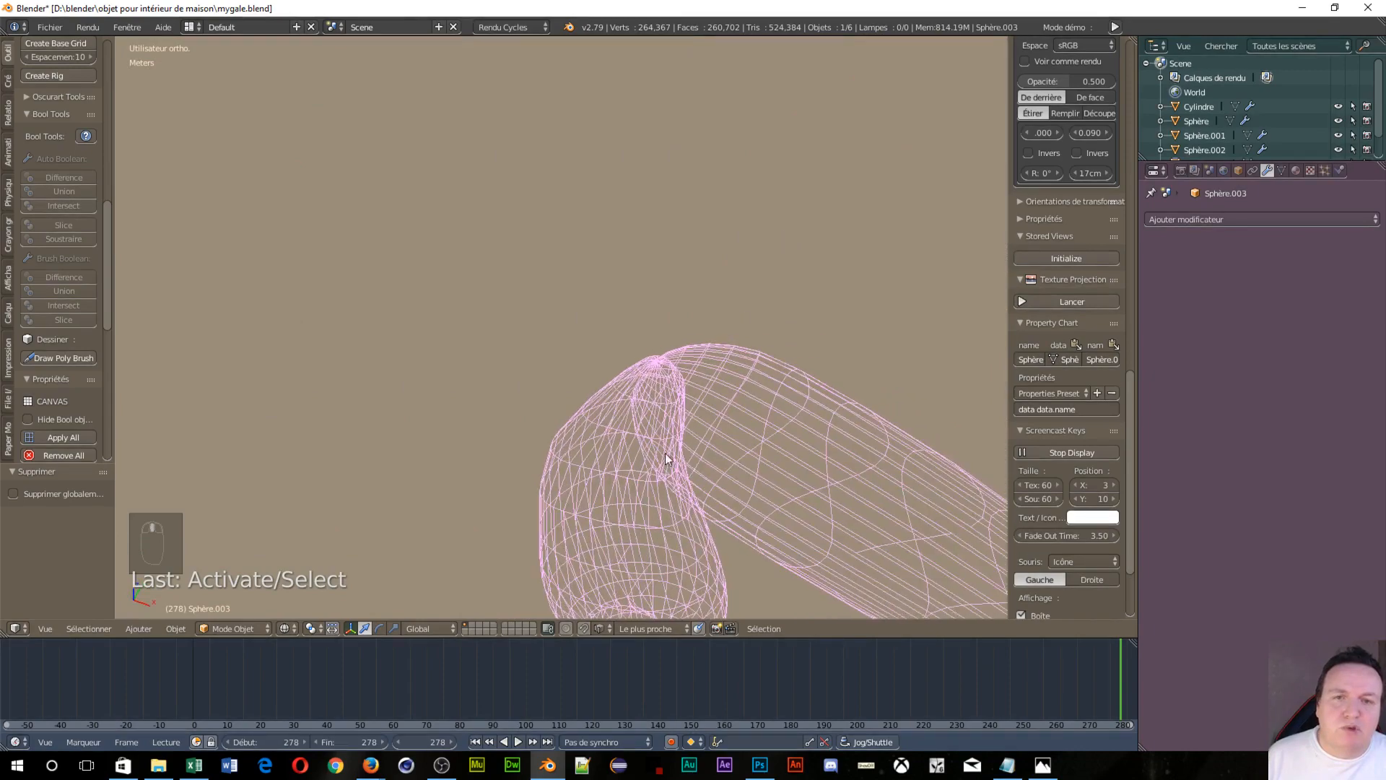
scroll(666, 459, down, 5)
middle_drag(682, 415, 773, 419)
scroll(612, 491, up, 4)
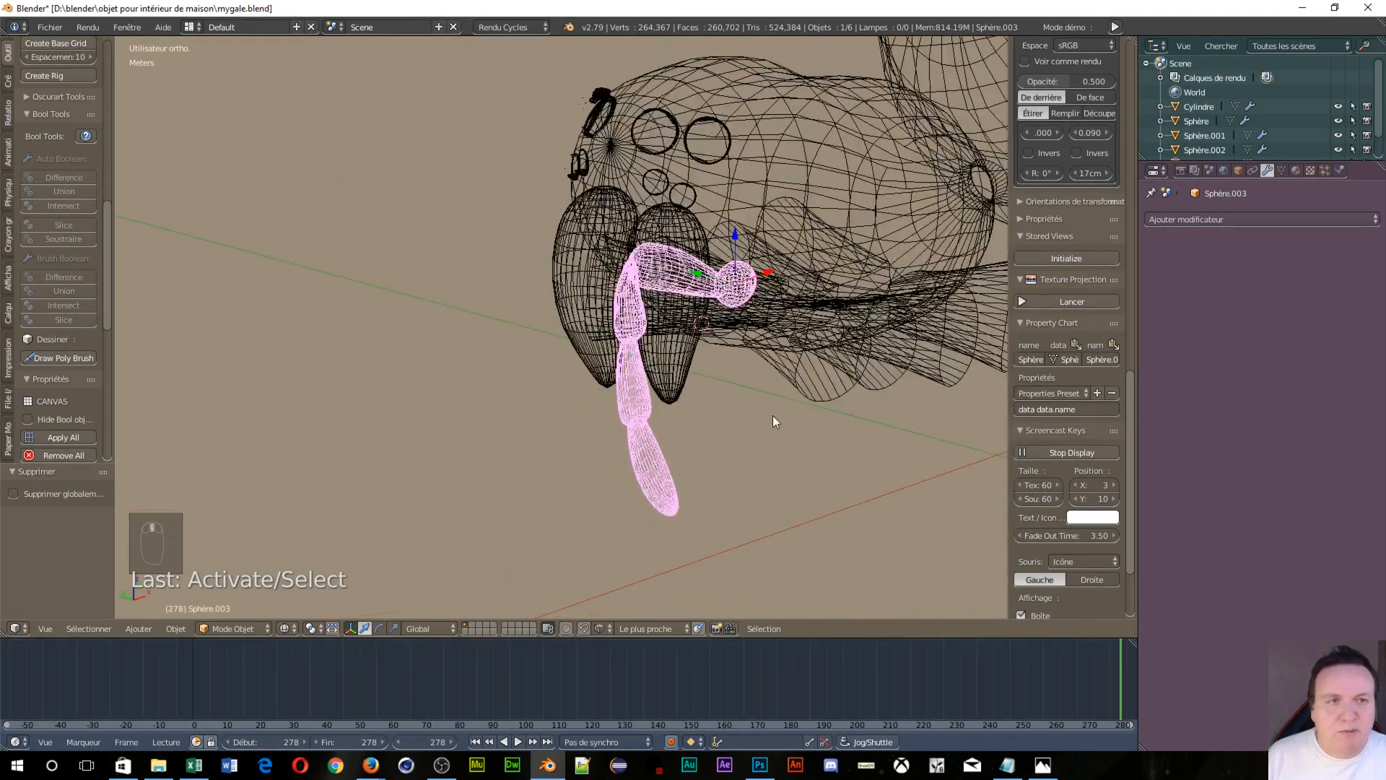
Add a Mirror modifier to the merged appendage and restrict its mirroring to the Y axis
click(1230, 220)
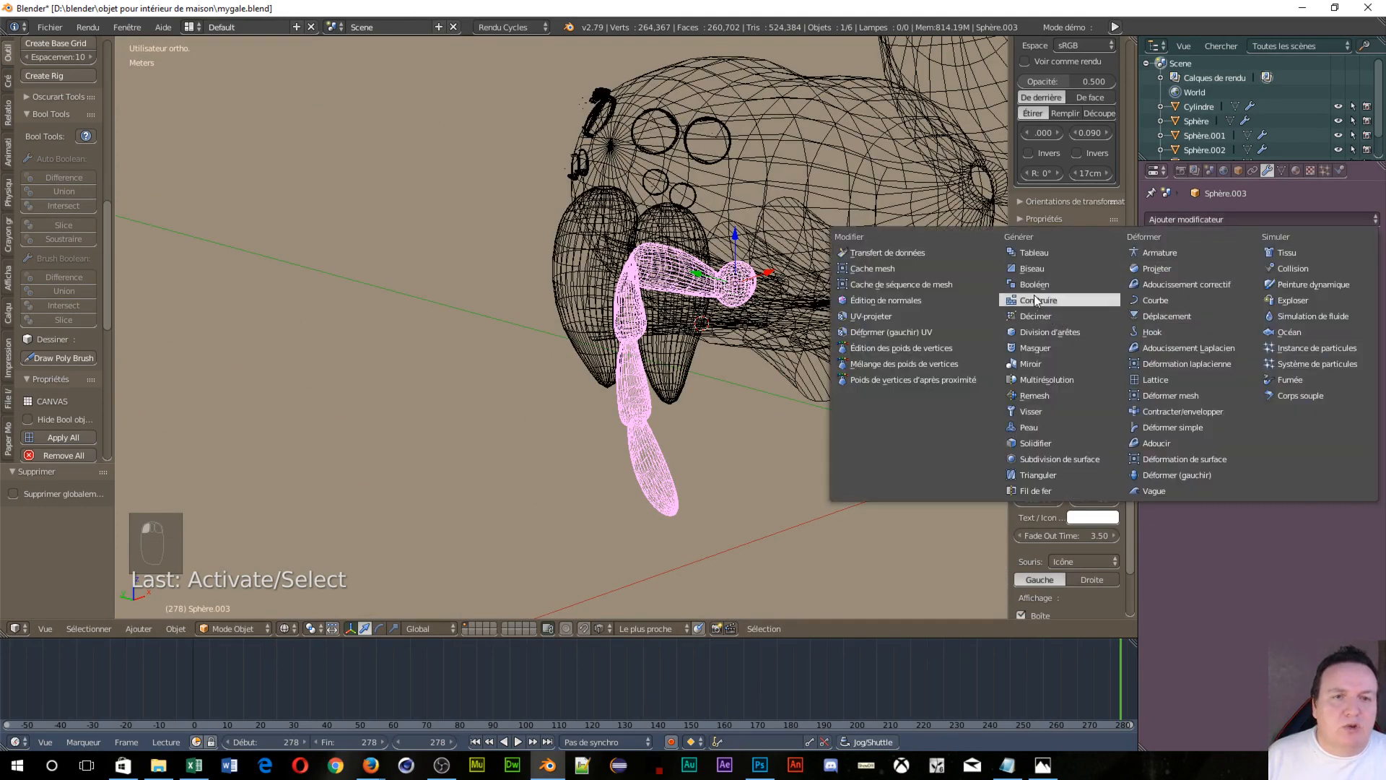
click(1041, 361)
middle_drag(642, 250, 715, 282)
click(1156, 348)
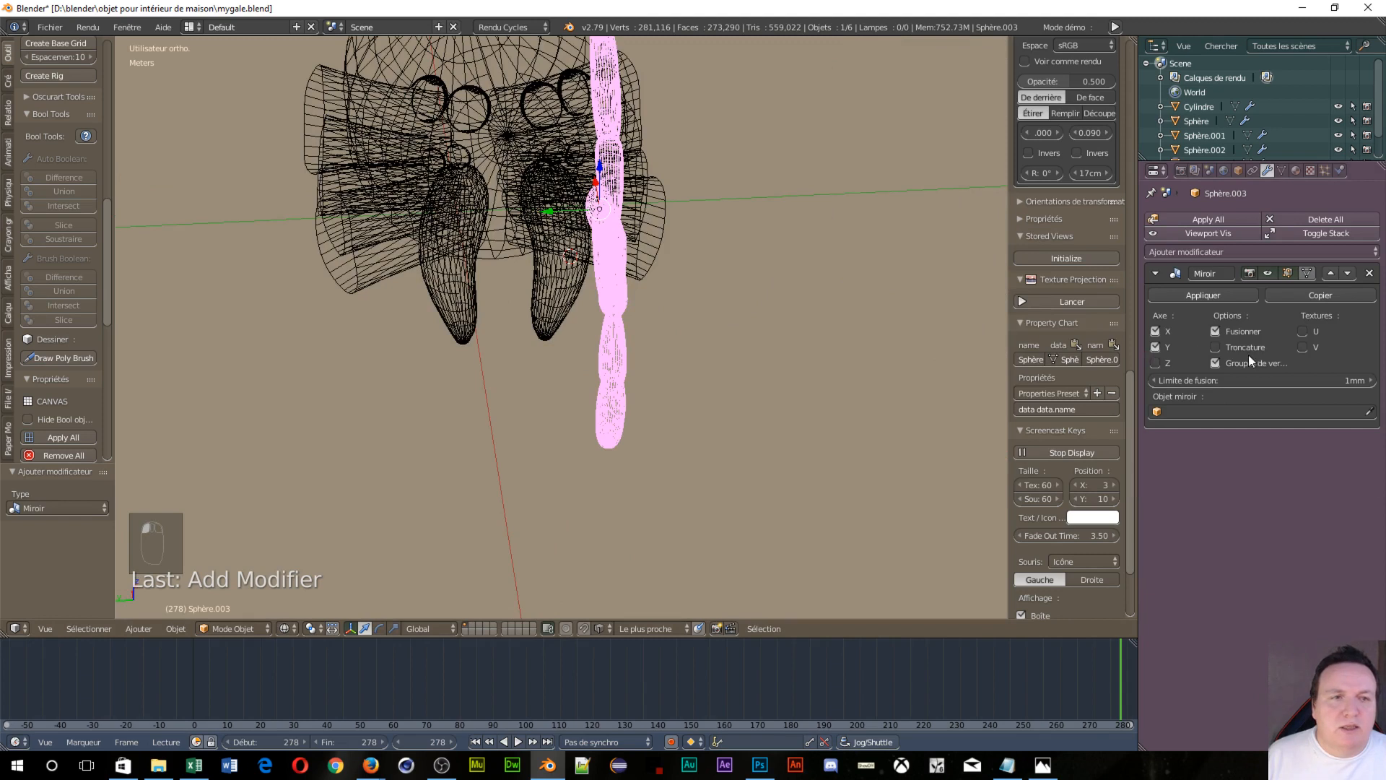
click(1154, 329)
Try Sphère.002 as the Mirror modifier's mirror object and clear it again
click(1289, 413)
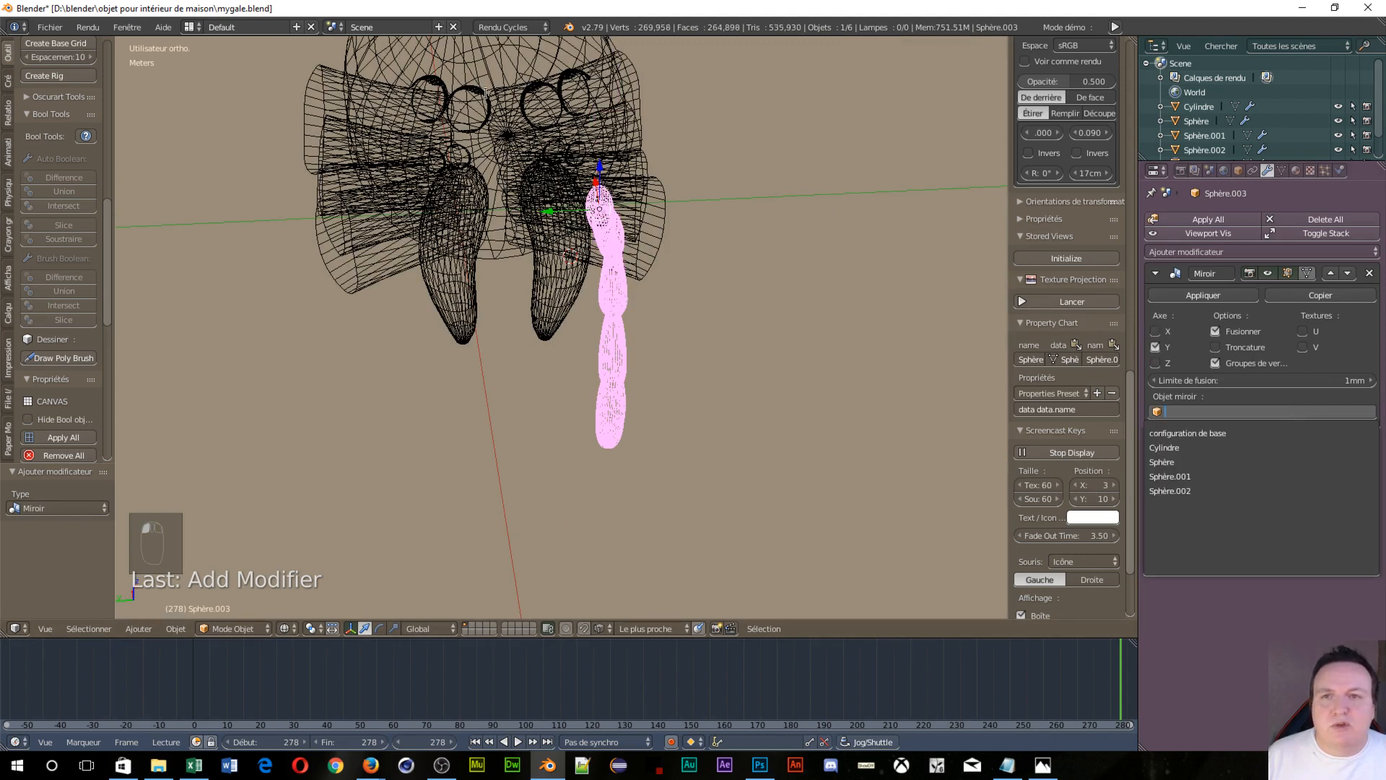
click(1271, 491)
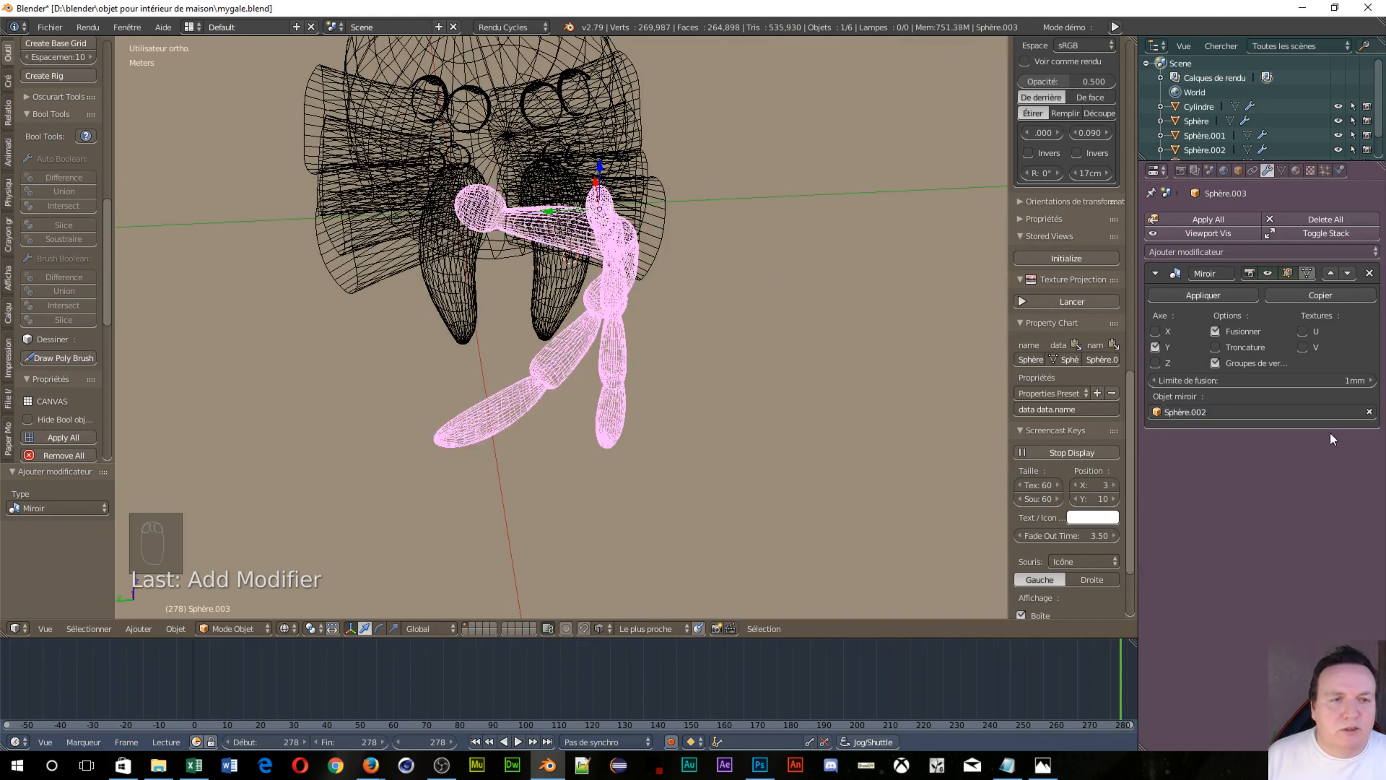
click(1367, 413)
Set the Mirror modifier's mirror object to Sphère by picking the spider's body in the viewport
click(1372, 412)
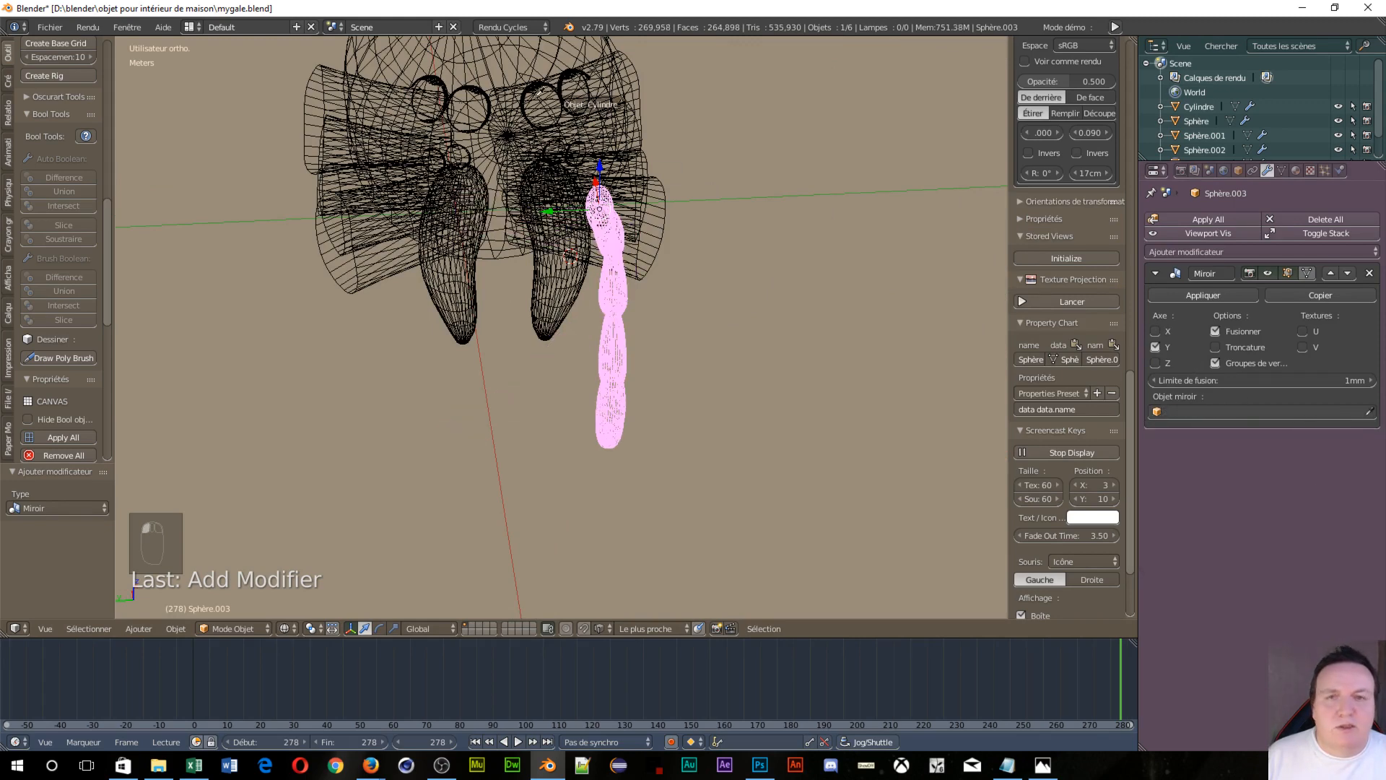
click(523, 85)
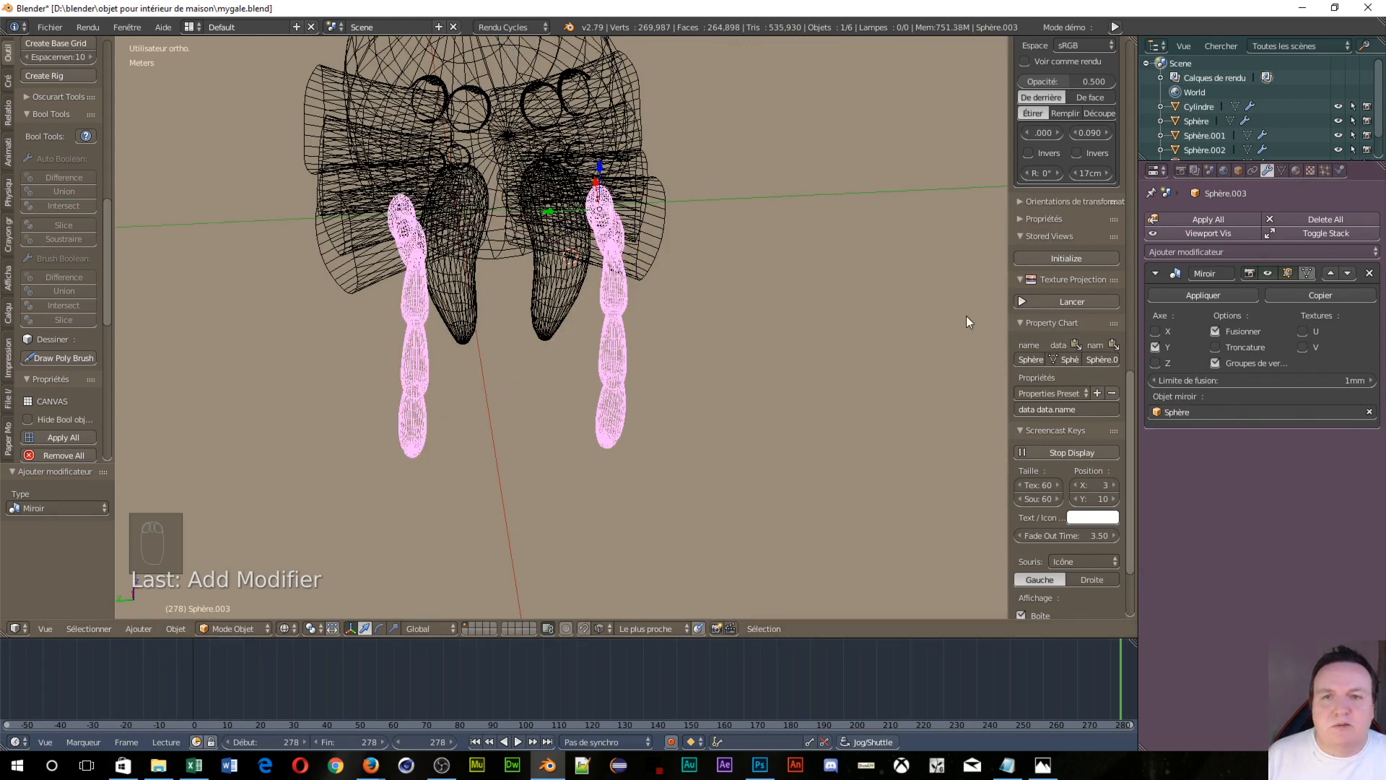
middle_drag(966, 315, 847, 276)
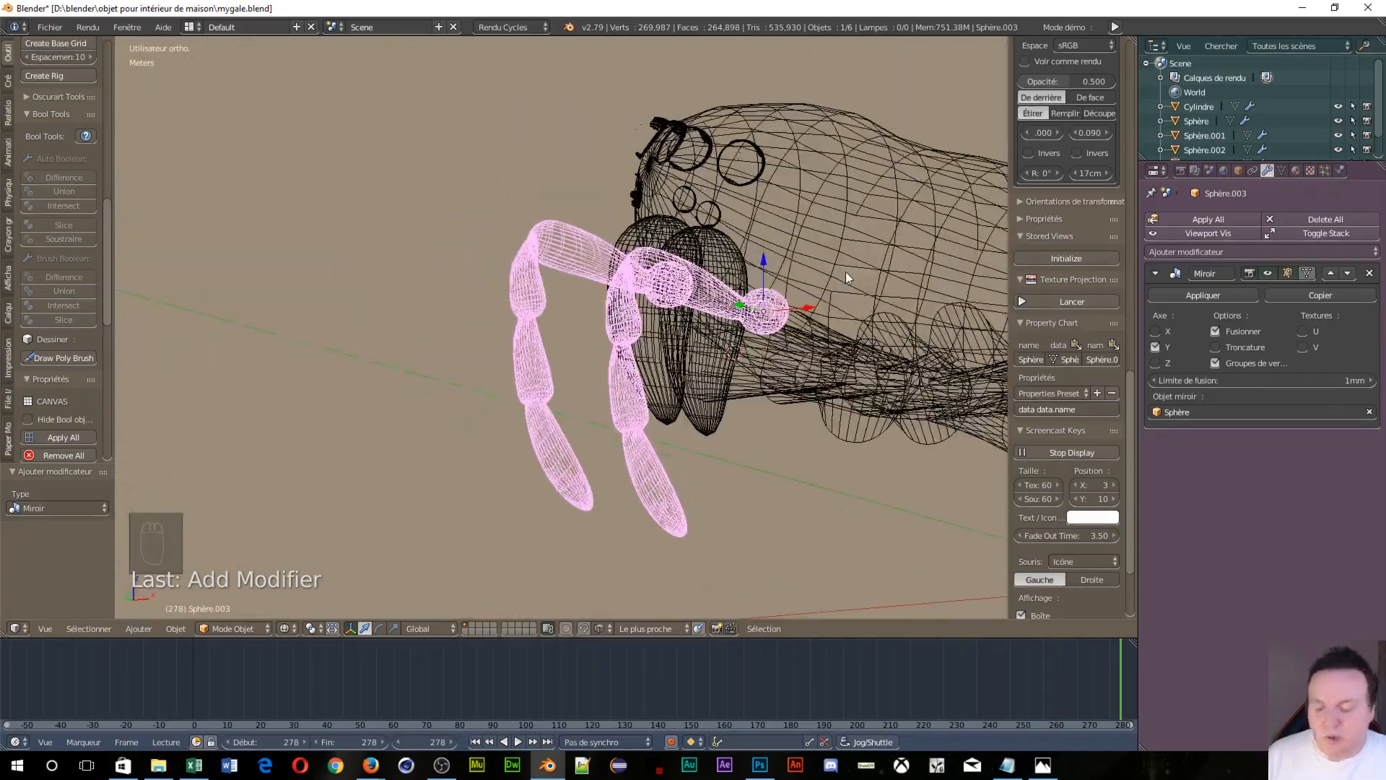
Switch the viewport to solid shading and inspect the mirrored pair of appendages from the front and side
scroll(842, 276, down, 2)
key(z)
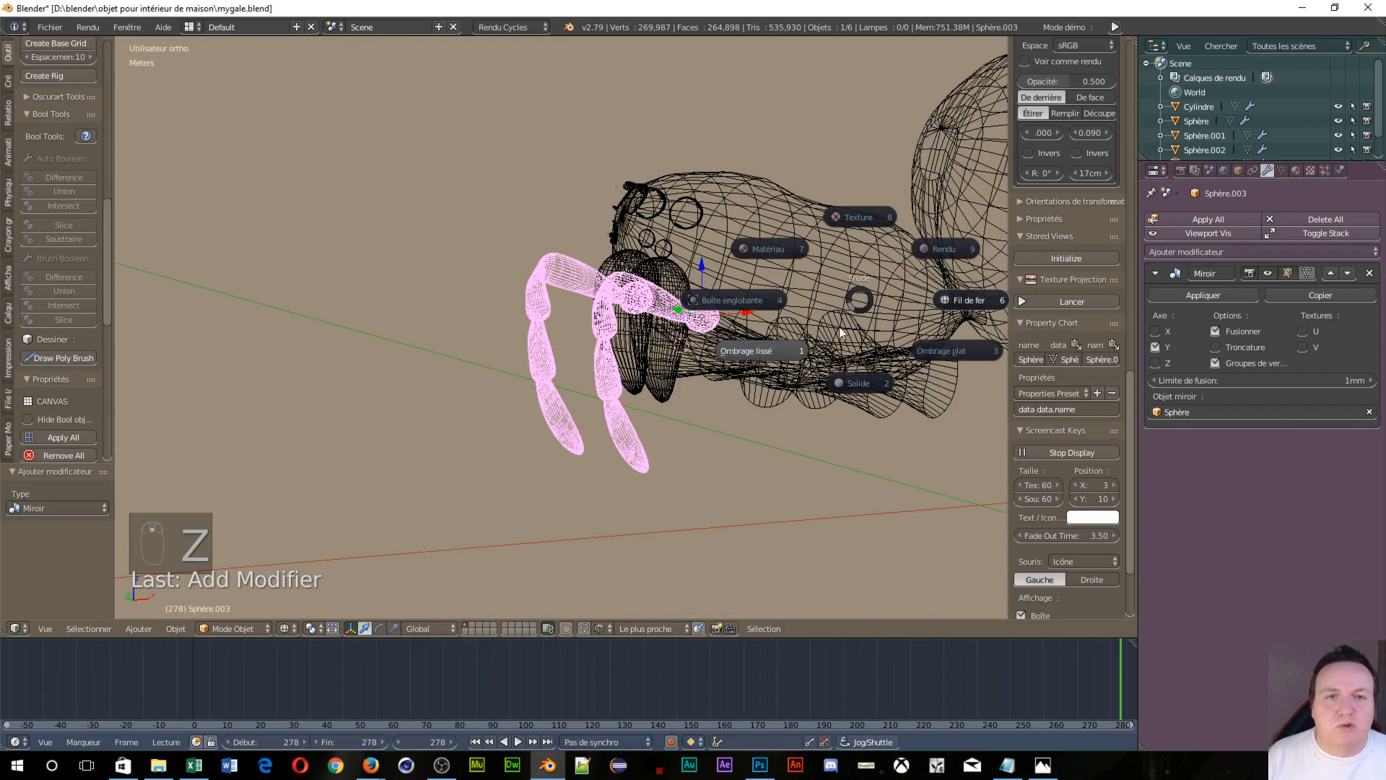
click(867, 382)
scroll(743, 386, down, 1)
mouse_move(743, 387)
middle_down()
mouse_move(862, 373)
mouse_move(907, 340)
mouse_move(1002, 340)
mouse_move(975, 356)
mouse_move(573, 354)
mouse_move(575, 379)
mouse_move(768, 389)
mouse_move(699, 432)
middle_up()
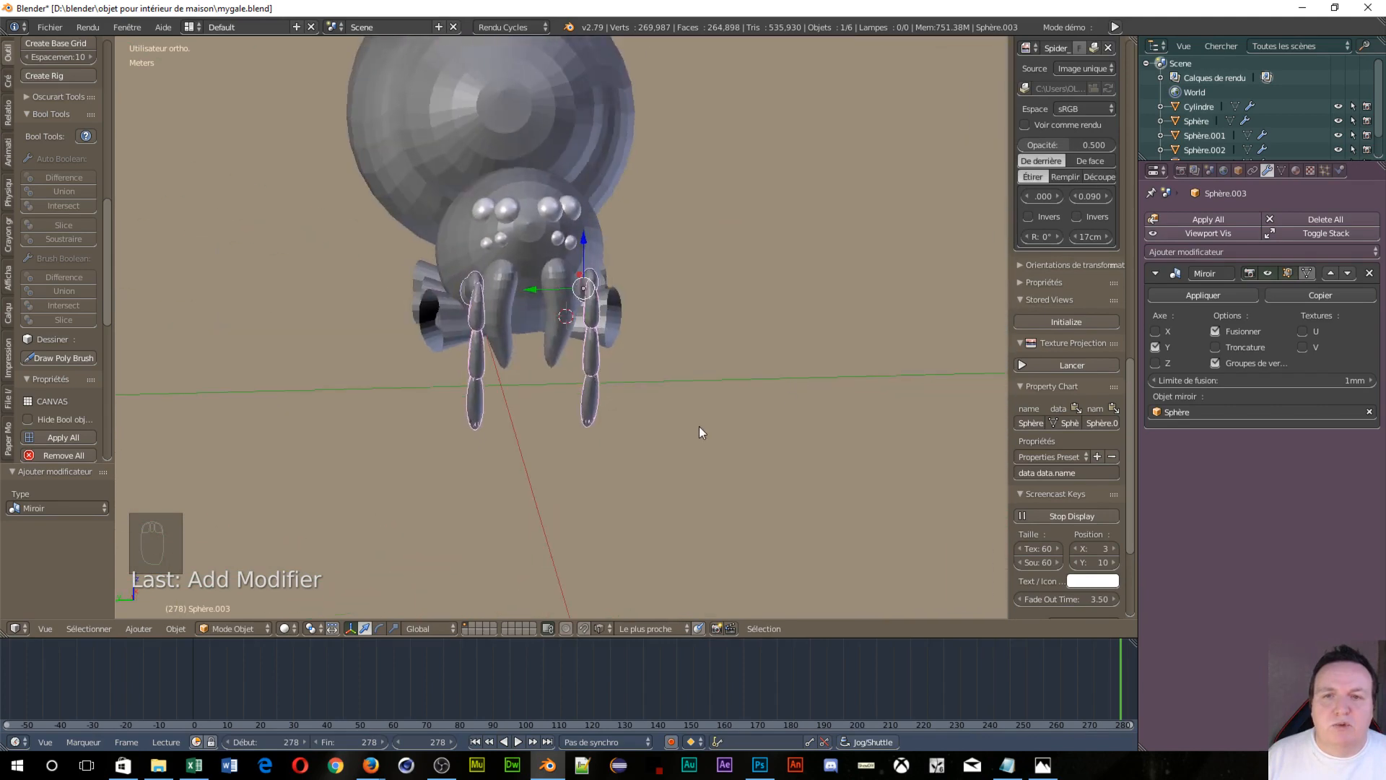
scroll(602, 407, up, 7)
middle_drag(449, 378, 303, 331)
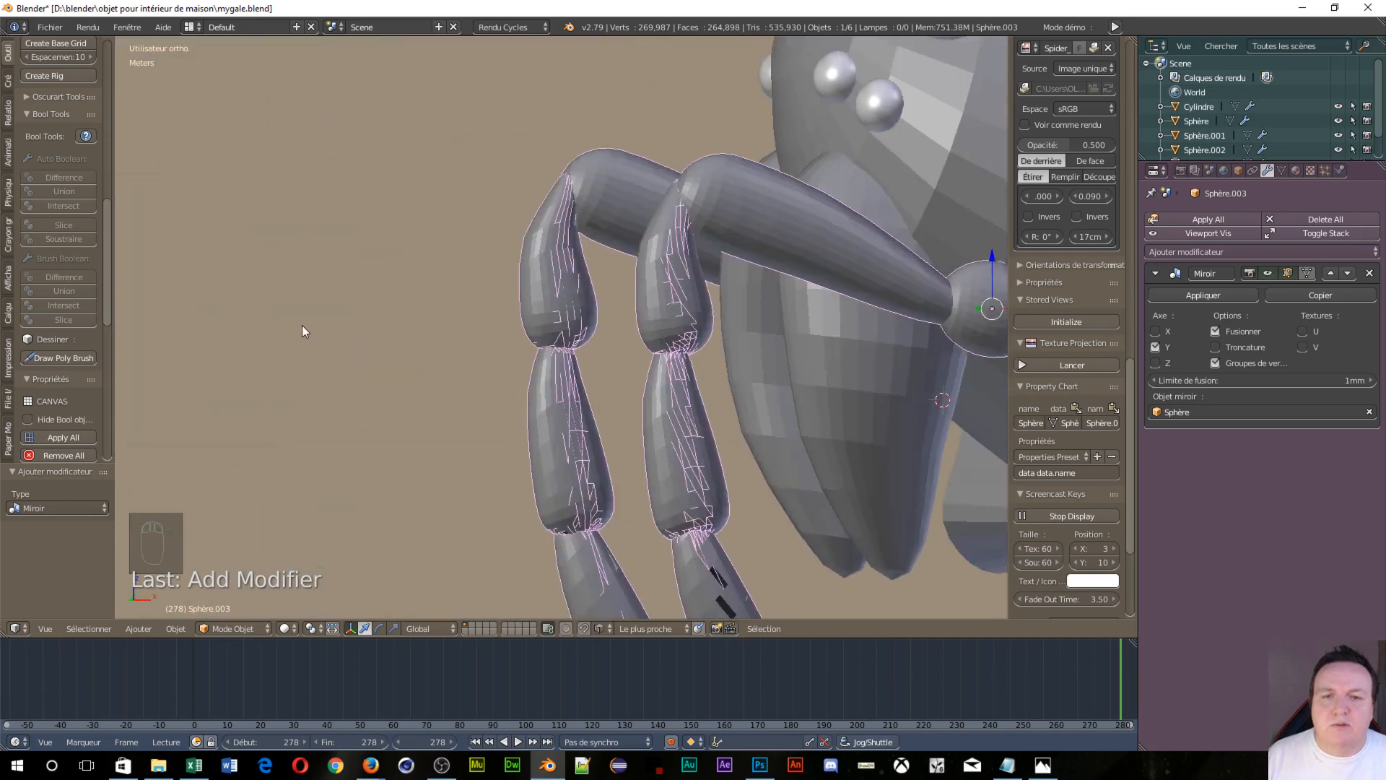
scroll(304, 330, down, 4)
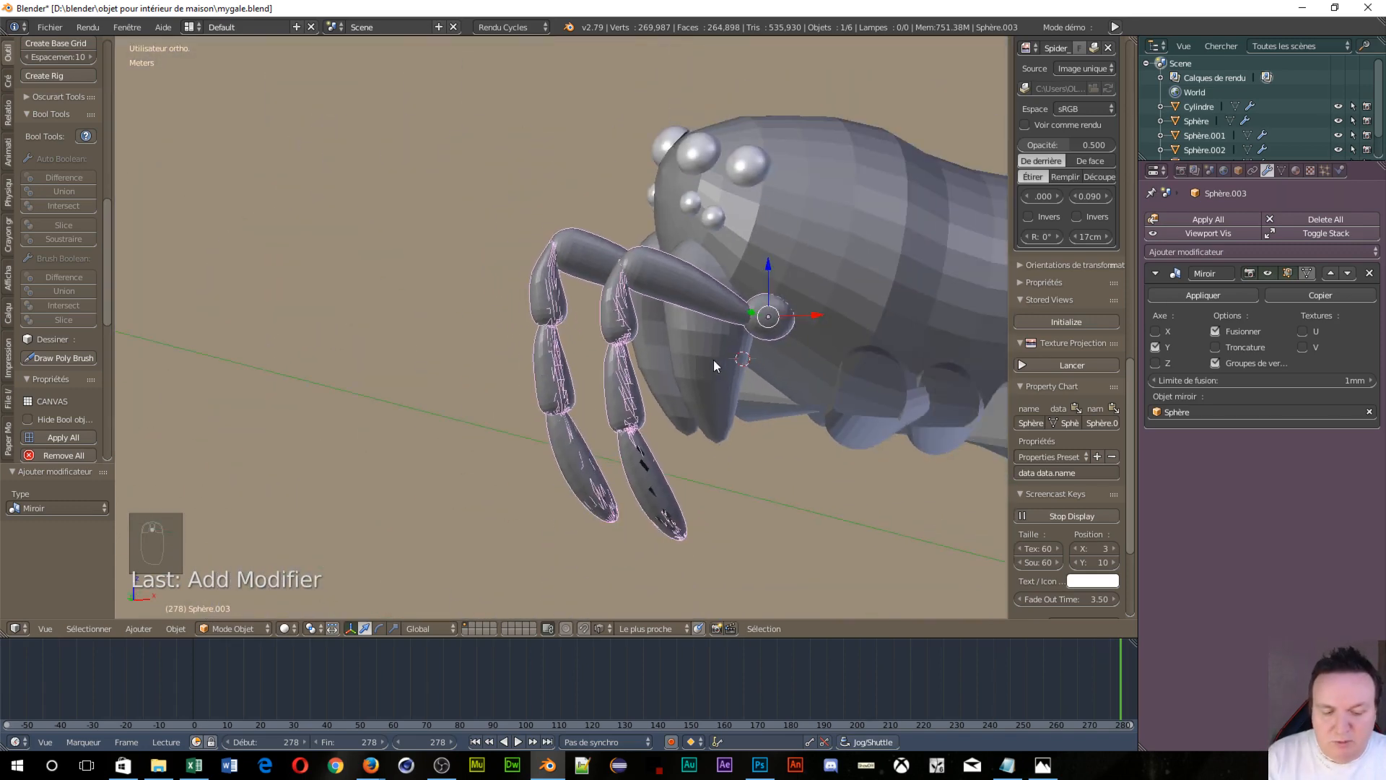
Switch the view to perspective projection and examine the joints of the mirrored appendages up close
key(KP_5)
scroll(675, 371, up, 3)
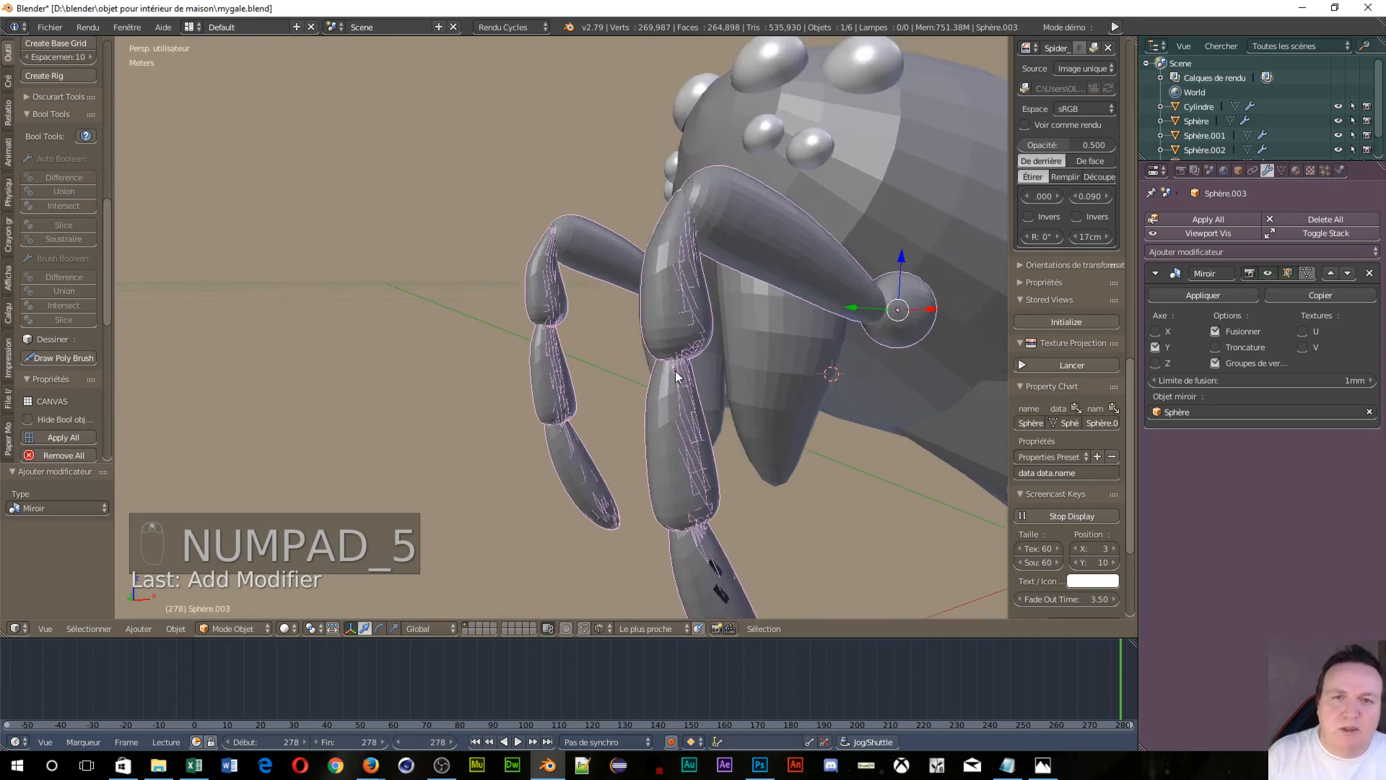
middle_drag(675, 371, 596, 314)
scroll(597, 321, down, 4)
scroll(596, 321, up, 4)
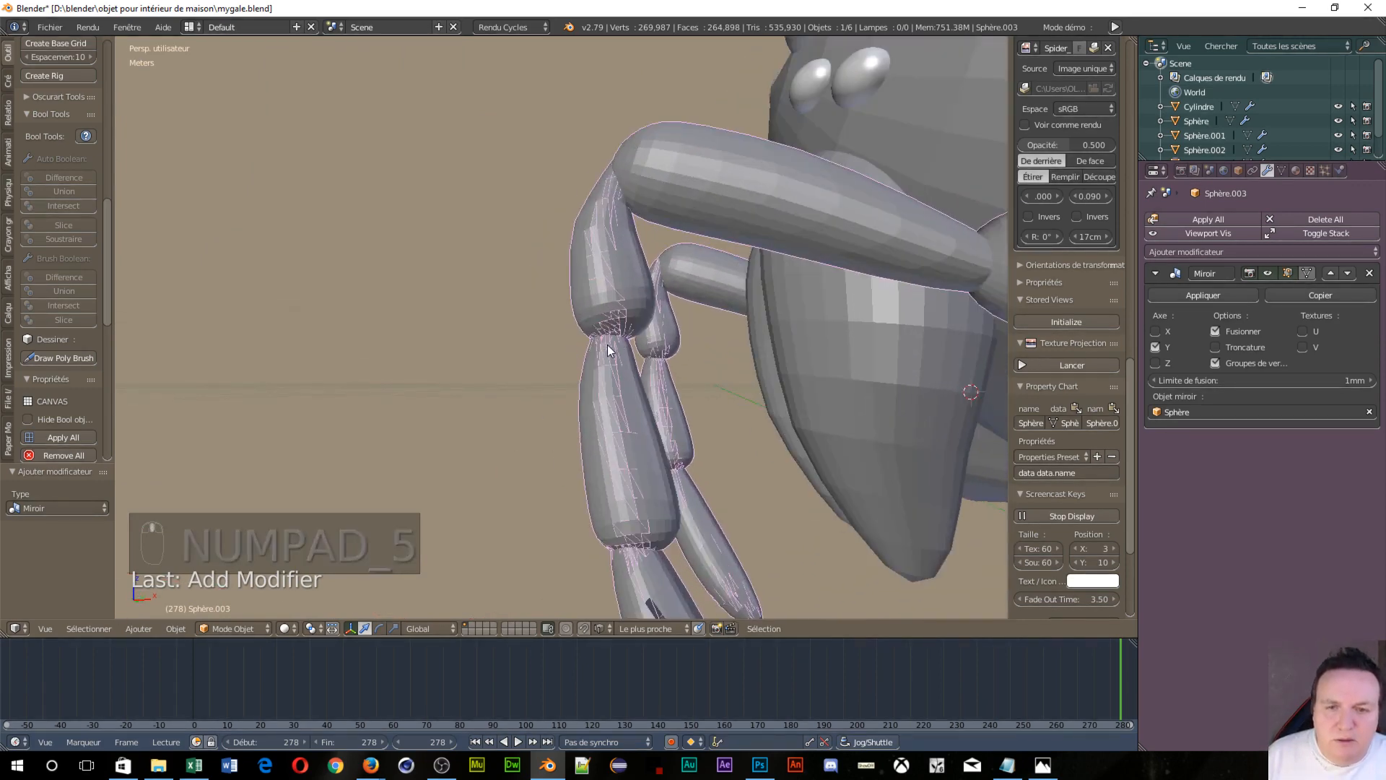
Examine the appendage's lowest segment up close for surface defects around its tip
shift+middle_drag(630, 462, 547, 201)
scroll(622, 401, up, 6)
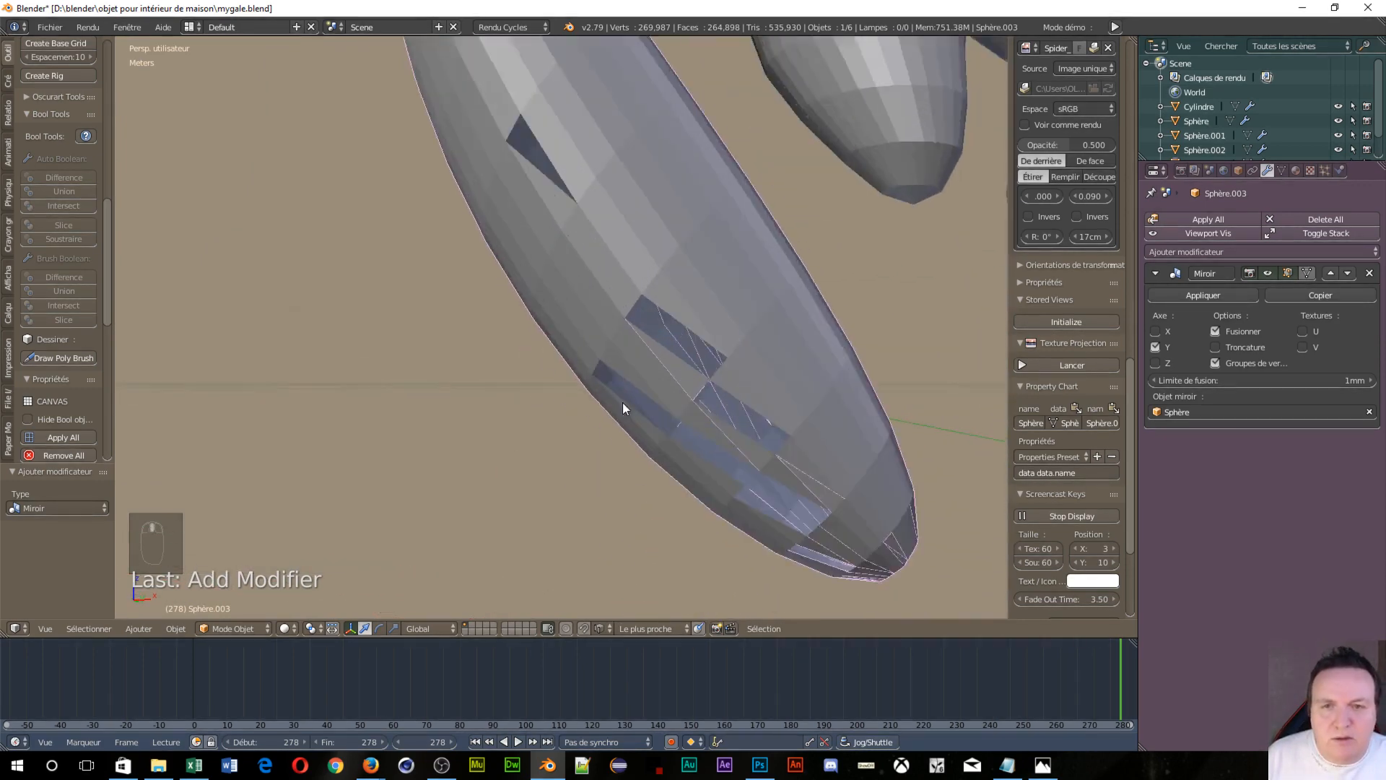
scroll(664, 344, down, 6)
middle_drag(683, 362, 736, 420)
scroll(682, 287, down, 5)
middle_drag(561, 202, 563, 123)
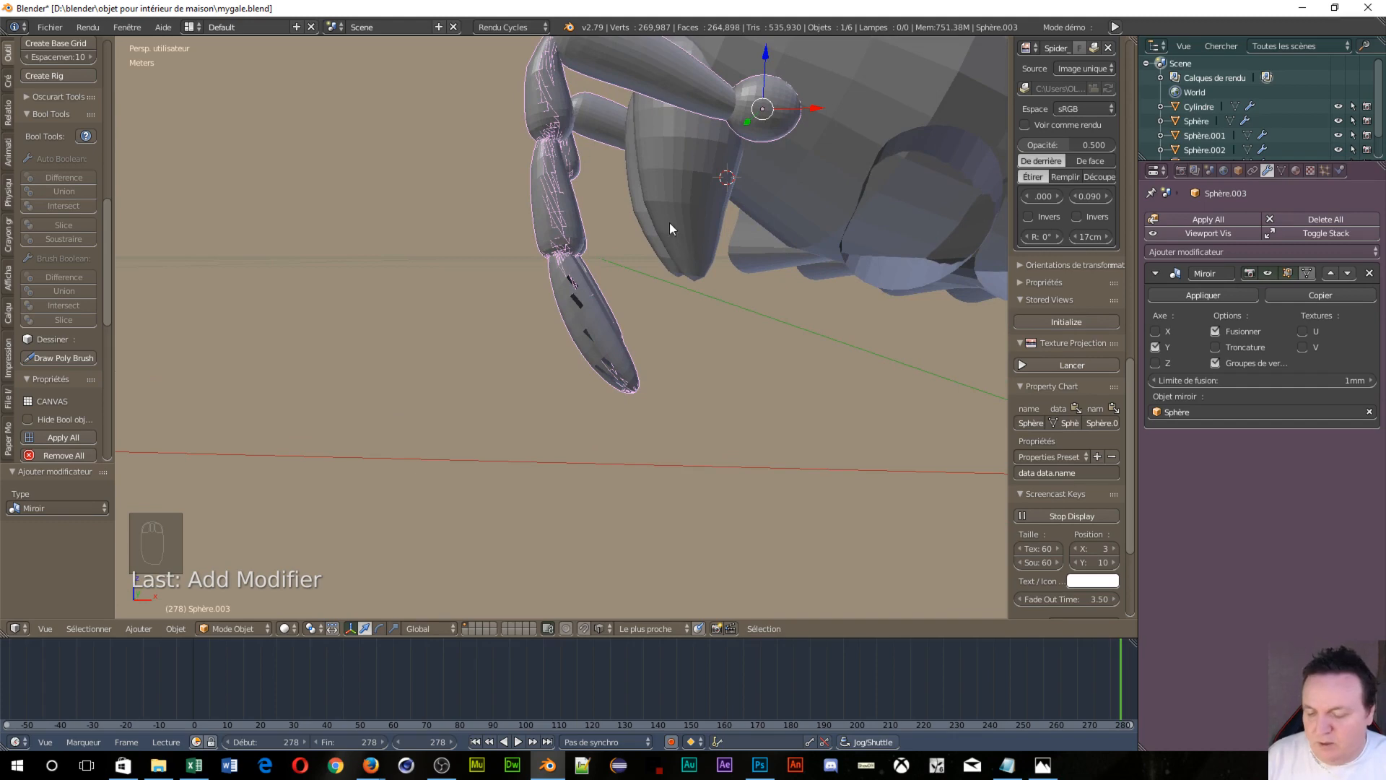
Undo the Mirror modifier added to the merged appendage Sphère.003
key(ctrl+z)
key(ctrl+z)
key(ctrl+z)
key(ctrl+z)
key(ctrl+z)
key(ctrl+z)
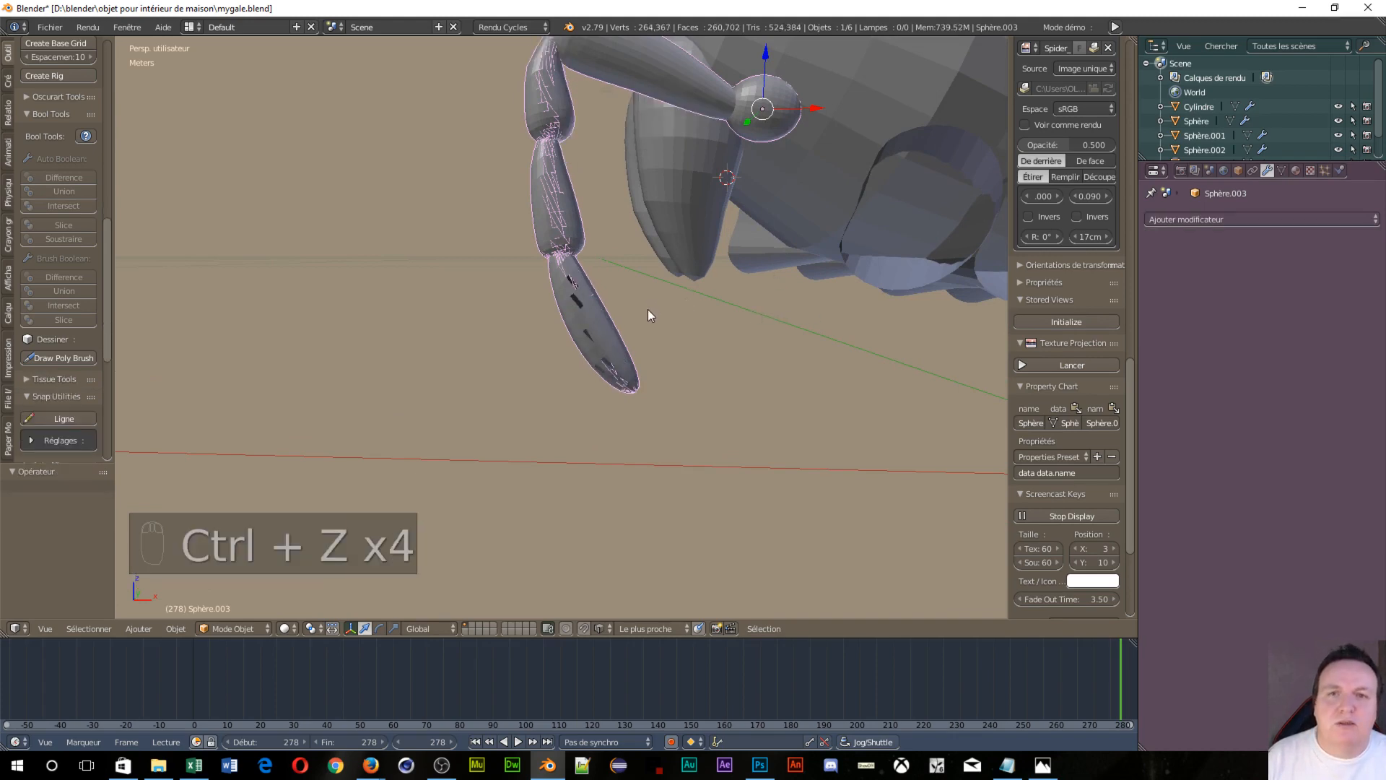
Undo the Boolean union that merged the upper segments into Sphère.003, going back to the separate pieces
key(ctrl+z)
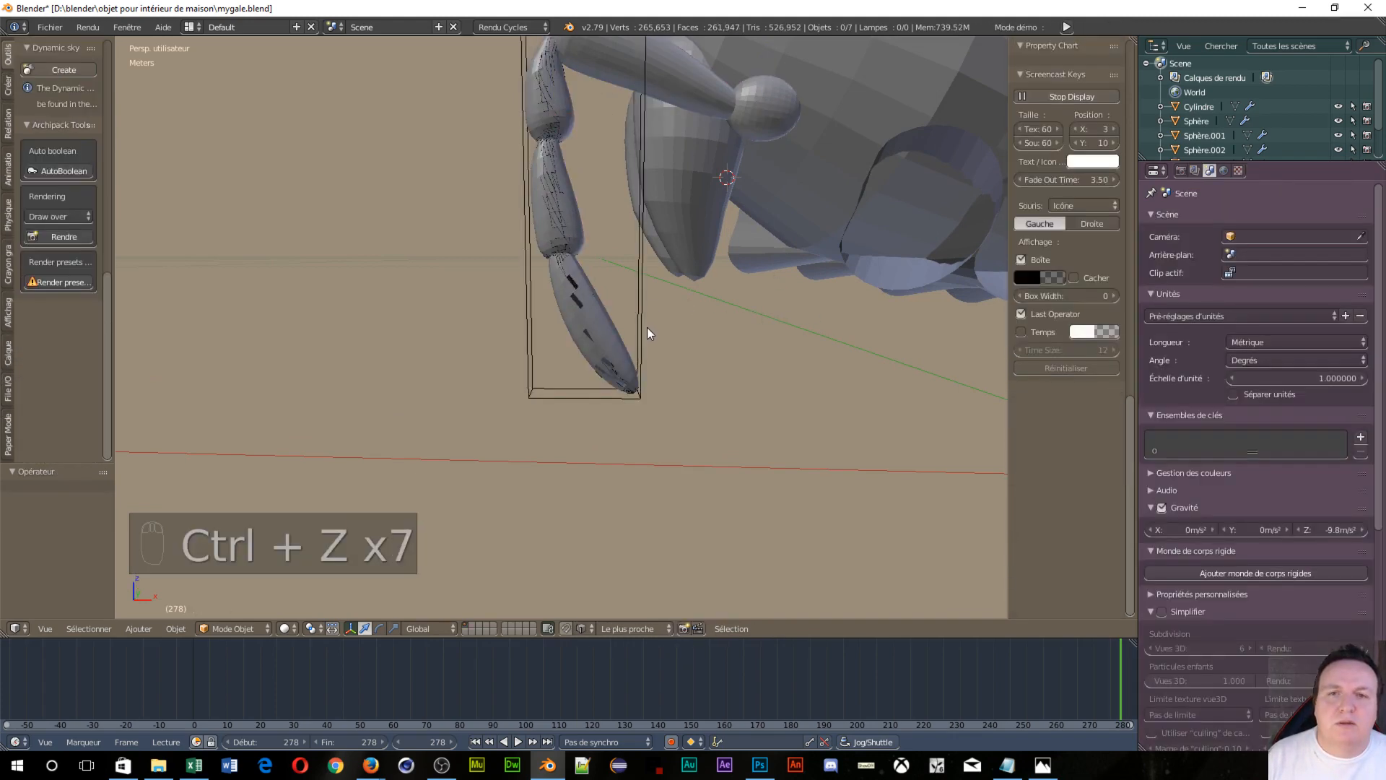
key(ctrl+z)
key(ctrl+z)
key(ctrl+z)
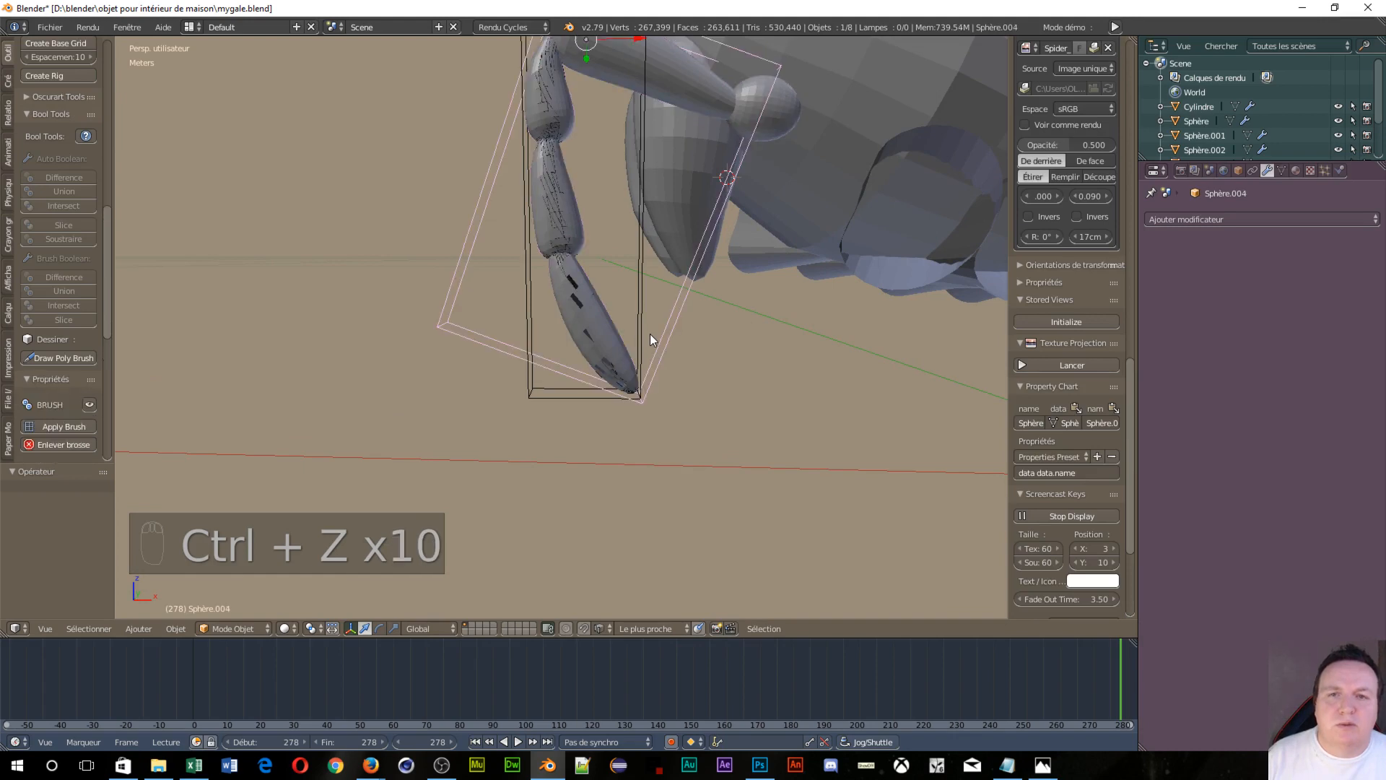
key(ctrl+z)
key(ctrl+z)
key(ctrl+z)
key(ctrl+z)
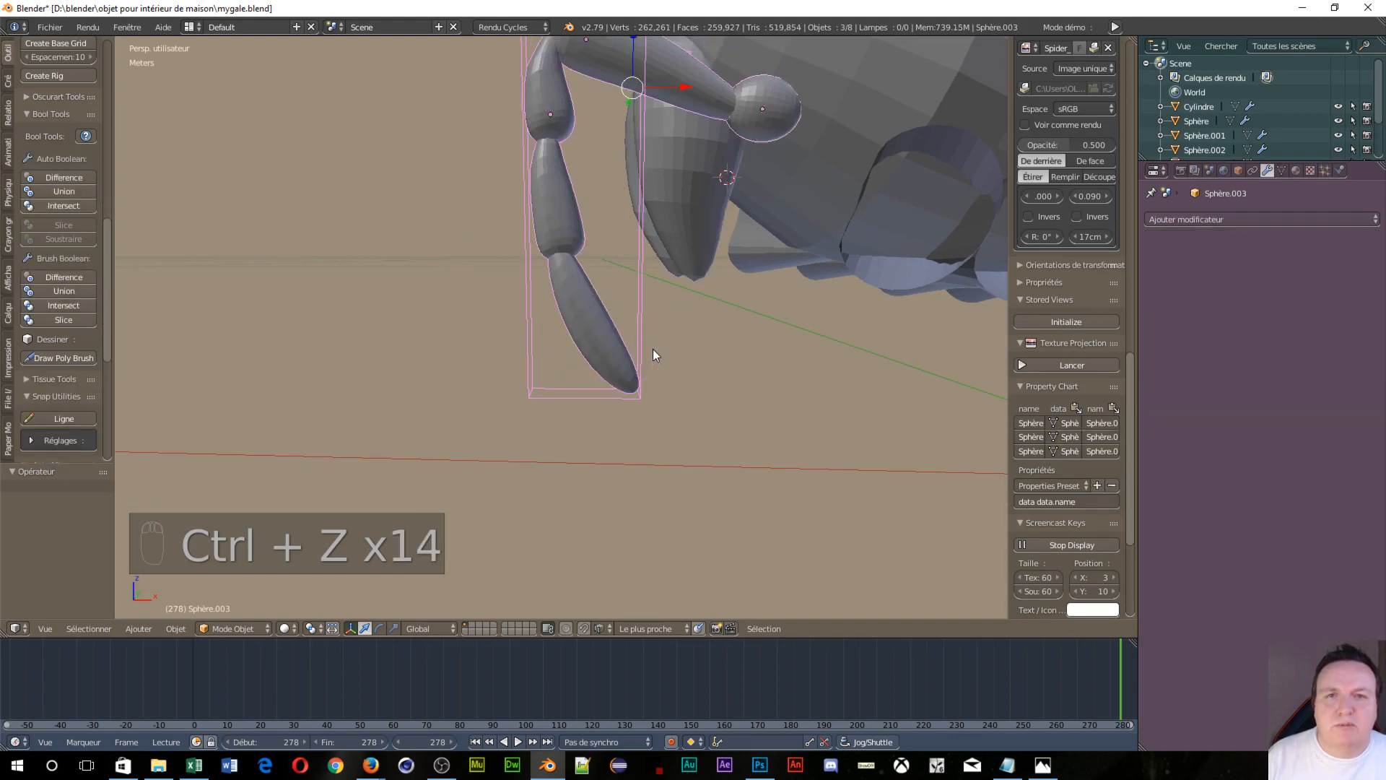
Undo the brush union between Sphère.004 and Sphère.005, keeping both segments selected
middle_drag(605, 300, 878, 331)
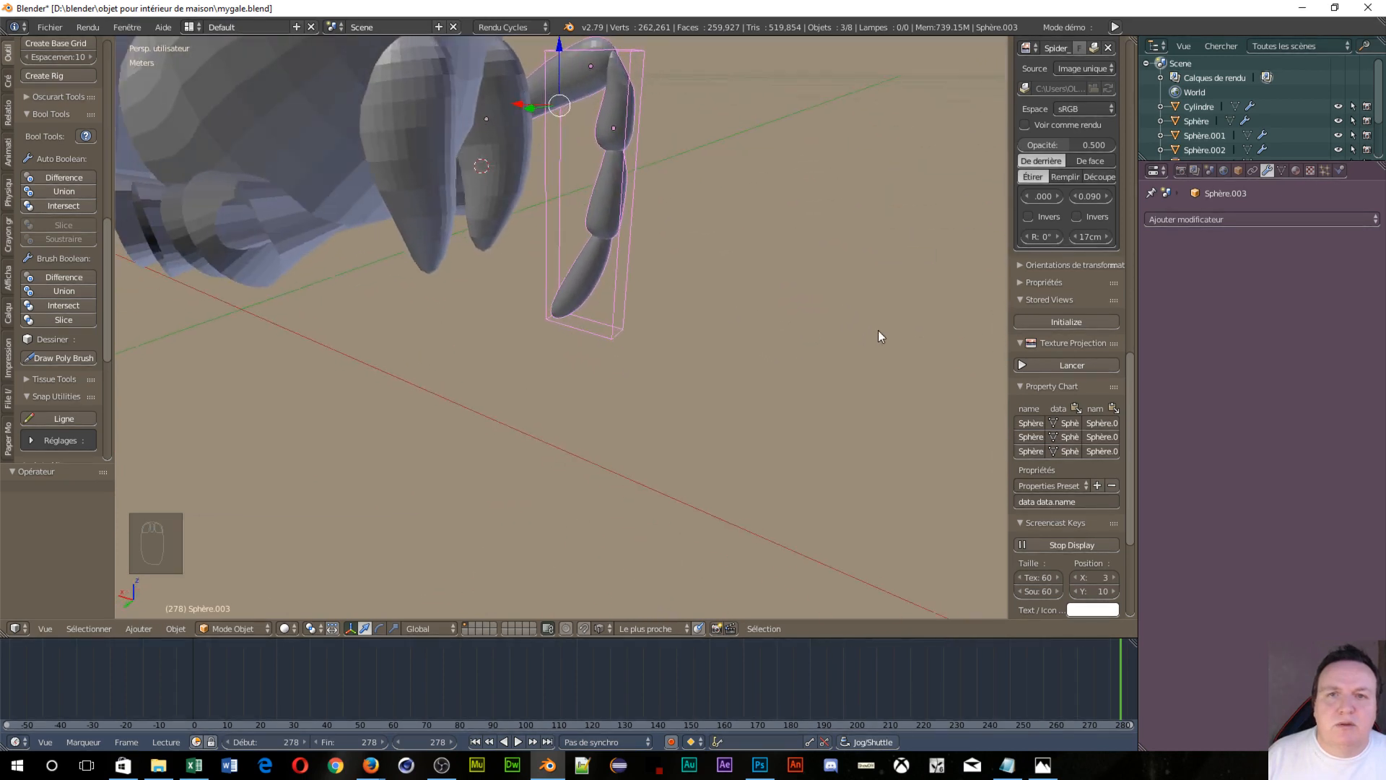
right_click(618, 337)
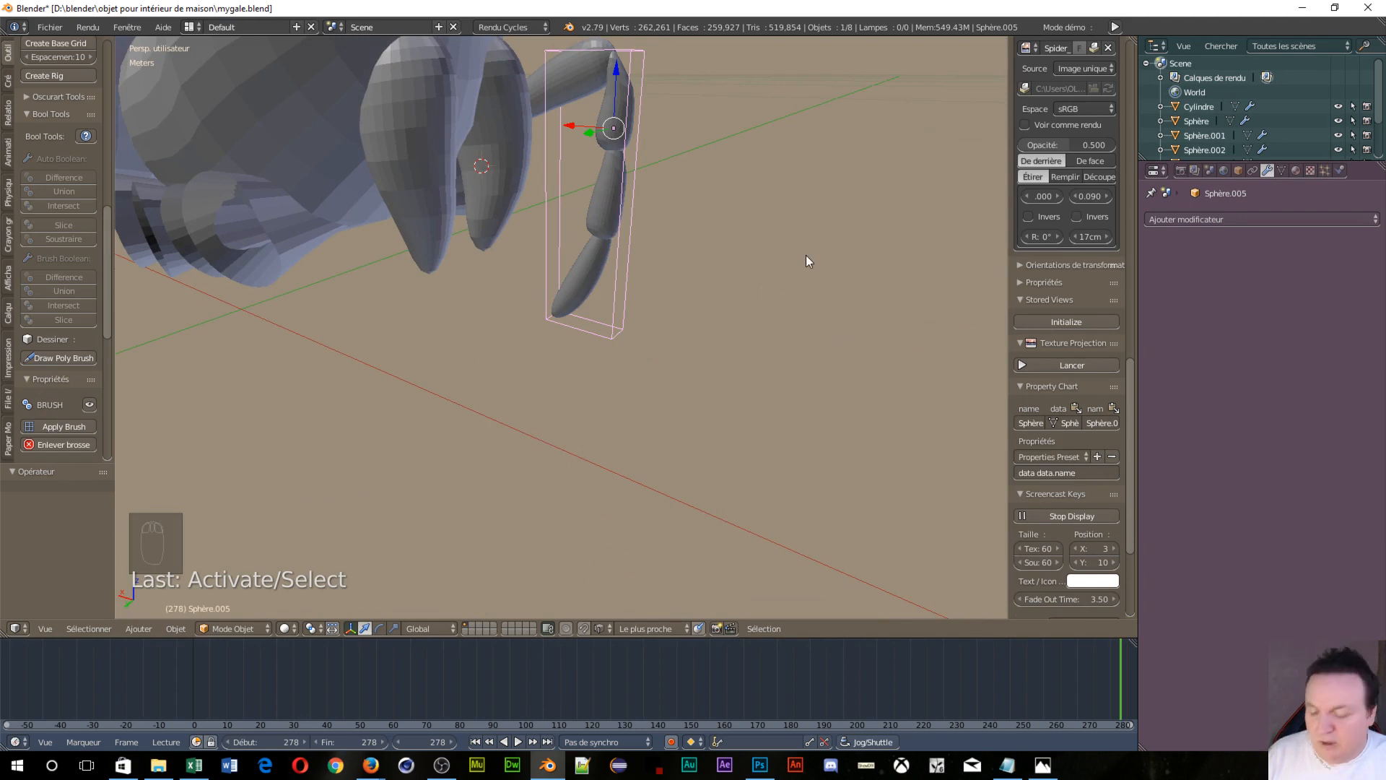
key(ctrl+z)
key(ctrl+z)
key(ctrl+z)
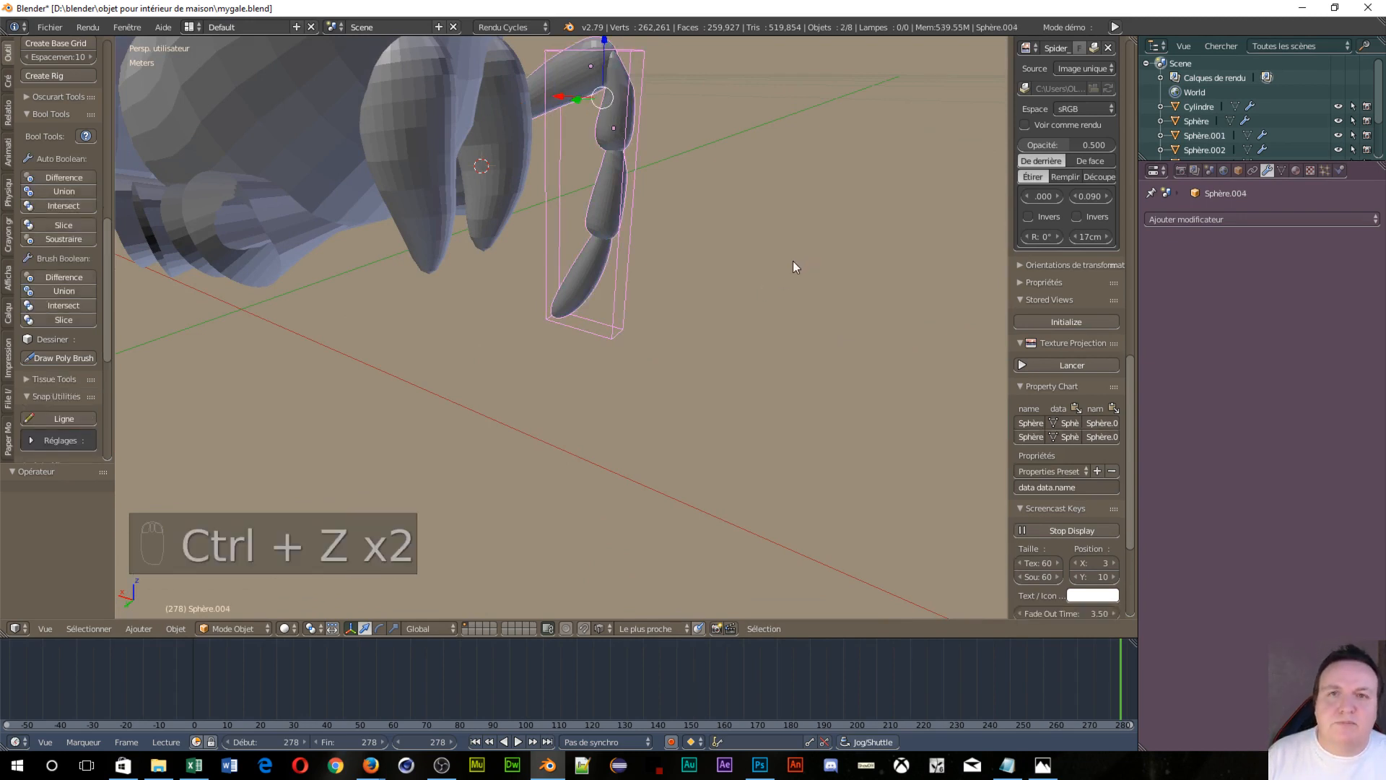
middle_drag(780, 263, 506, 283)
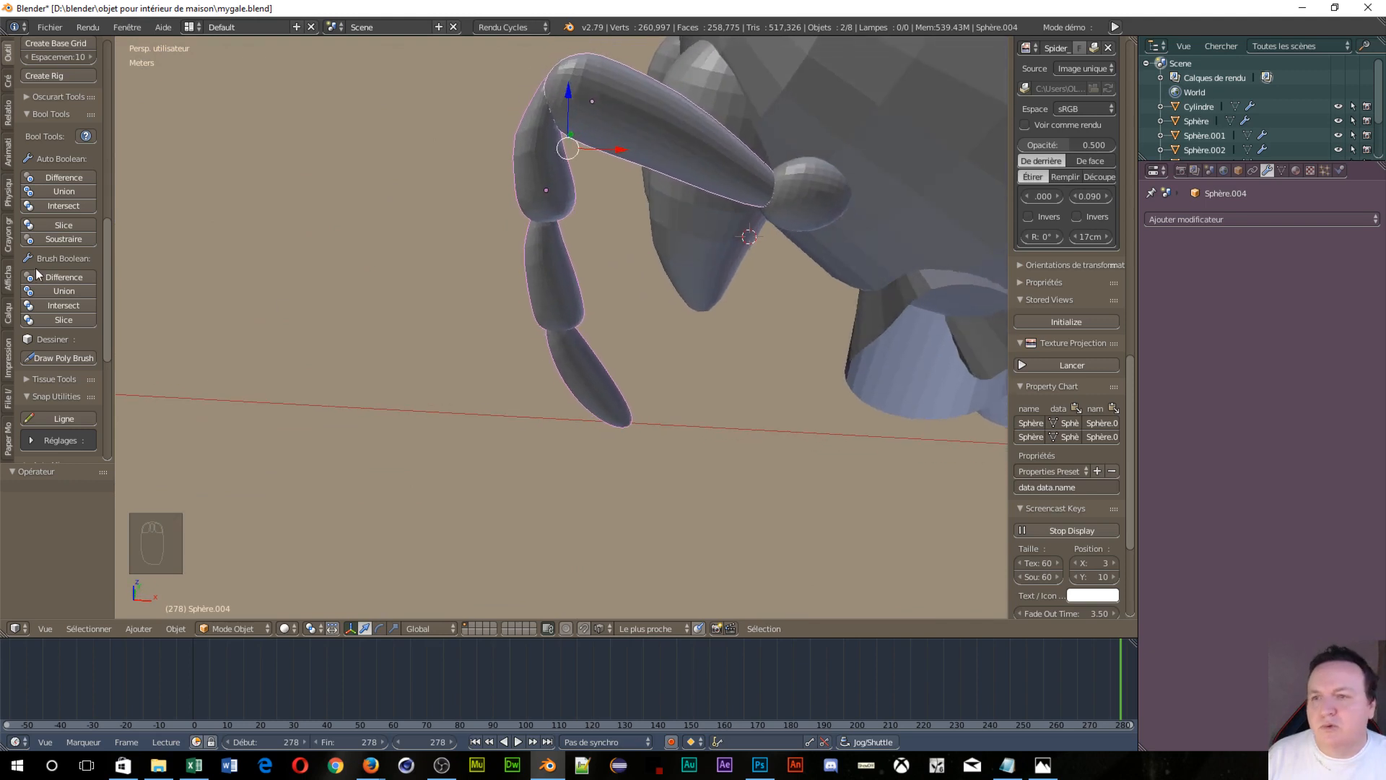
Try a brush union of Sphère.005 into Sphère.004, testing overlap thresholds of 0.16 mm and 0 m
click(56, 295)
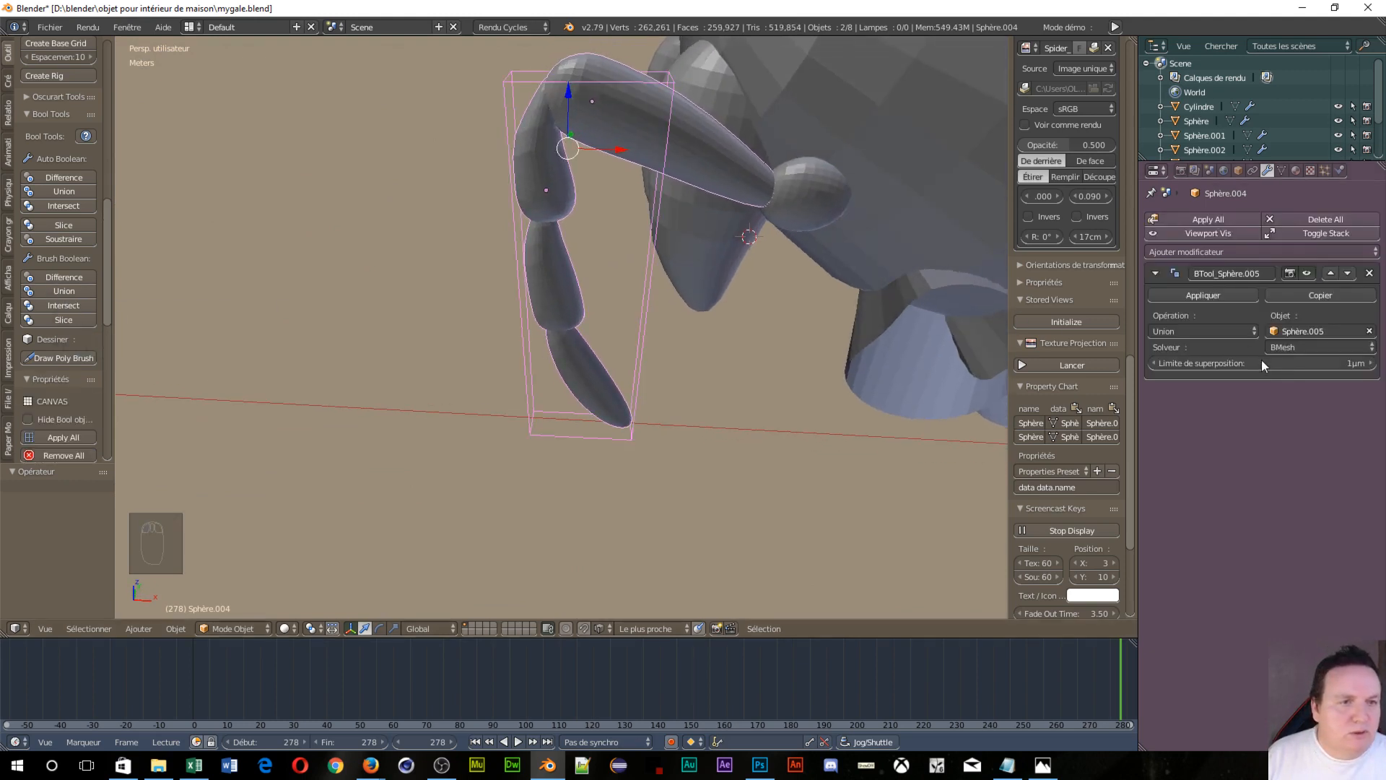
click(1372, 348)
drag(1264, 363, 1293, 363)
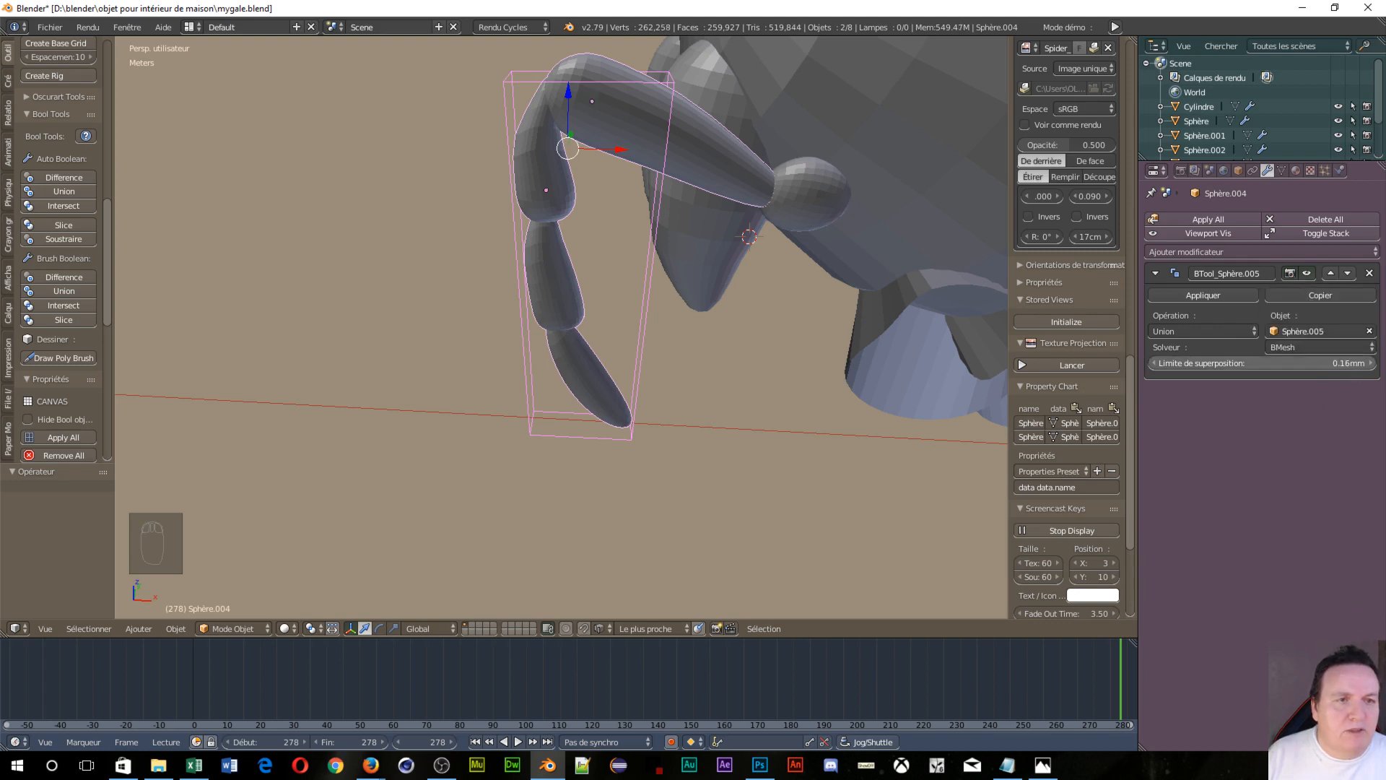
drag(1263, 363, 1357, 372)
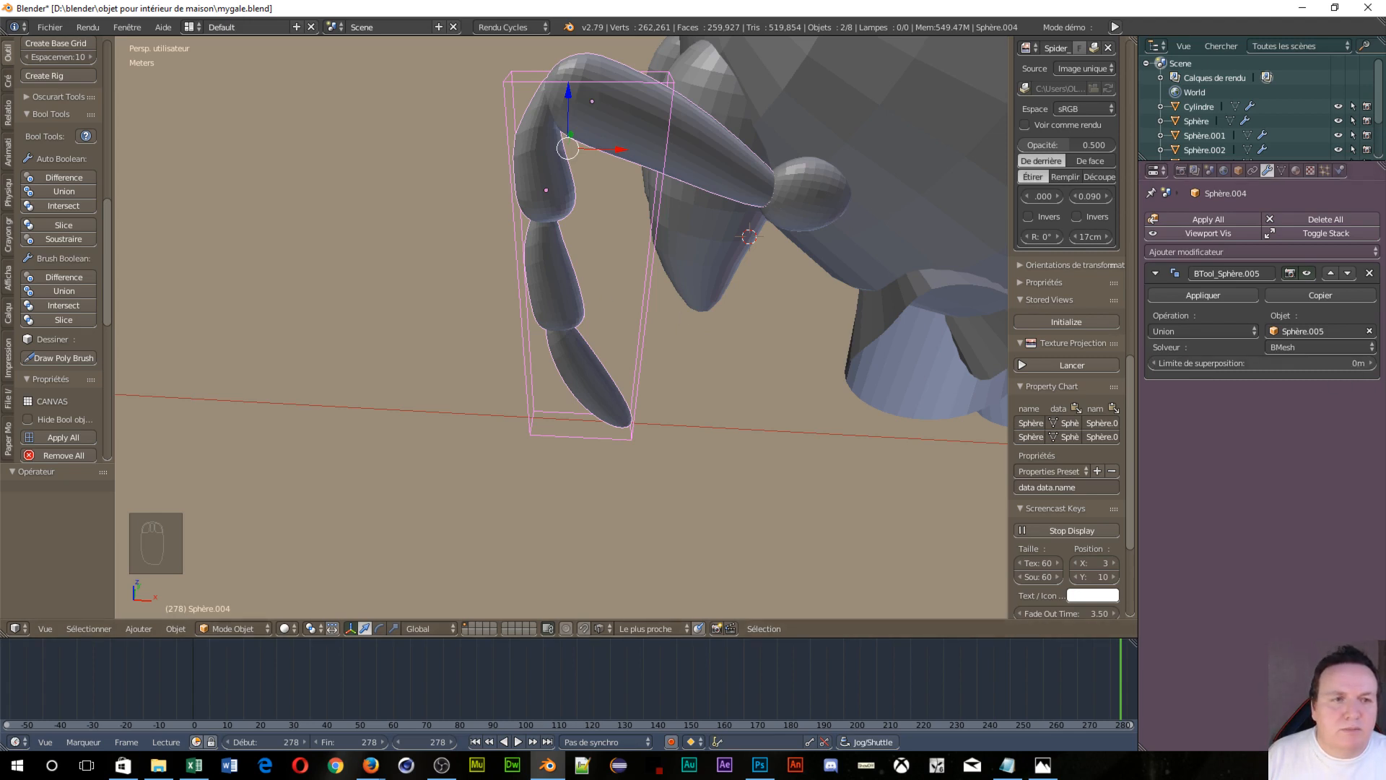
drag(1260, 363, 1282, 364)
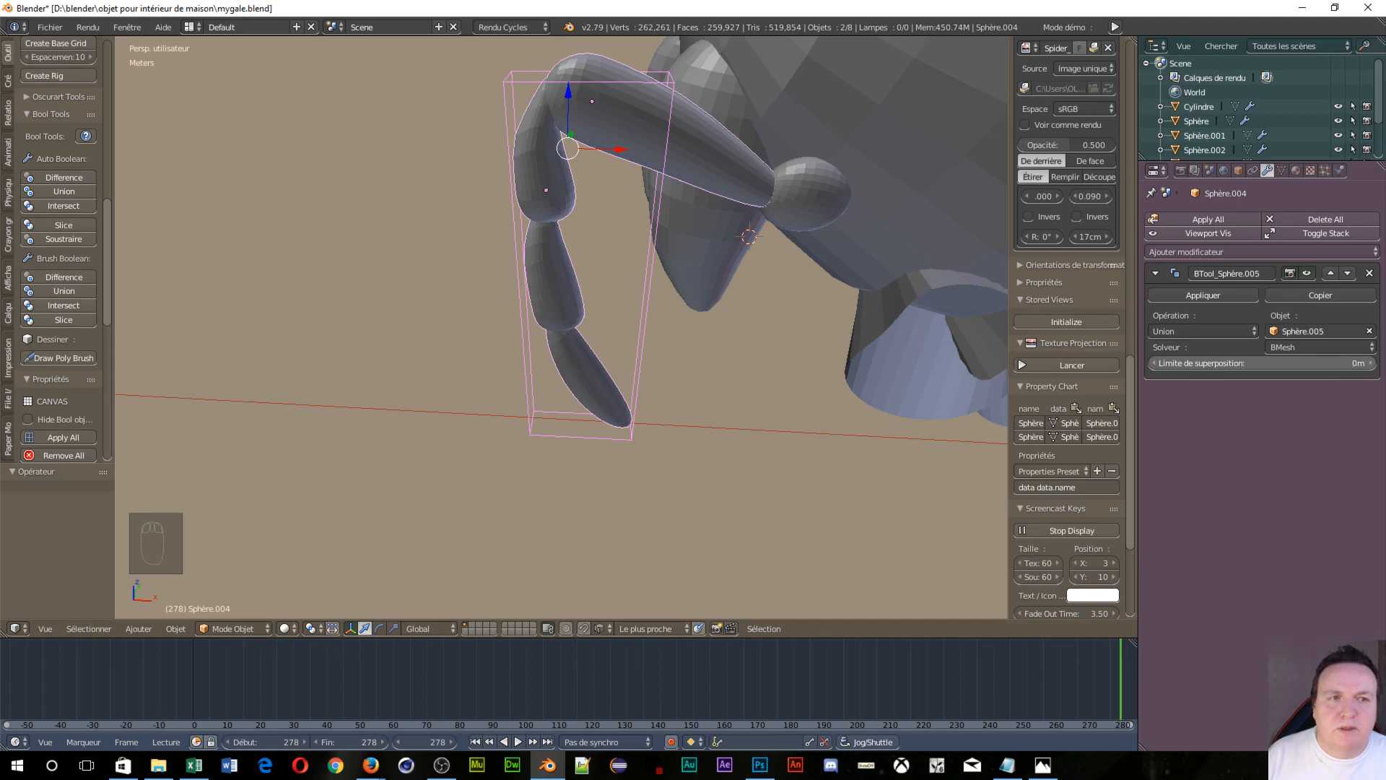
Clear the Boolean modifier's object, and undo both that change and the brush union on Sphère.004
click(1370, 332)
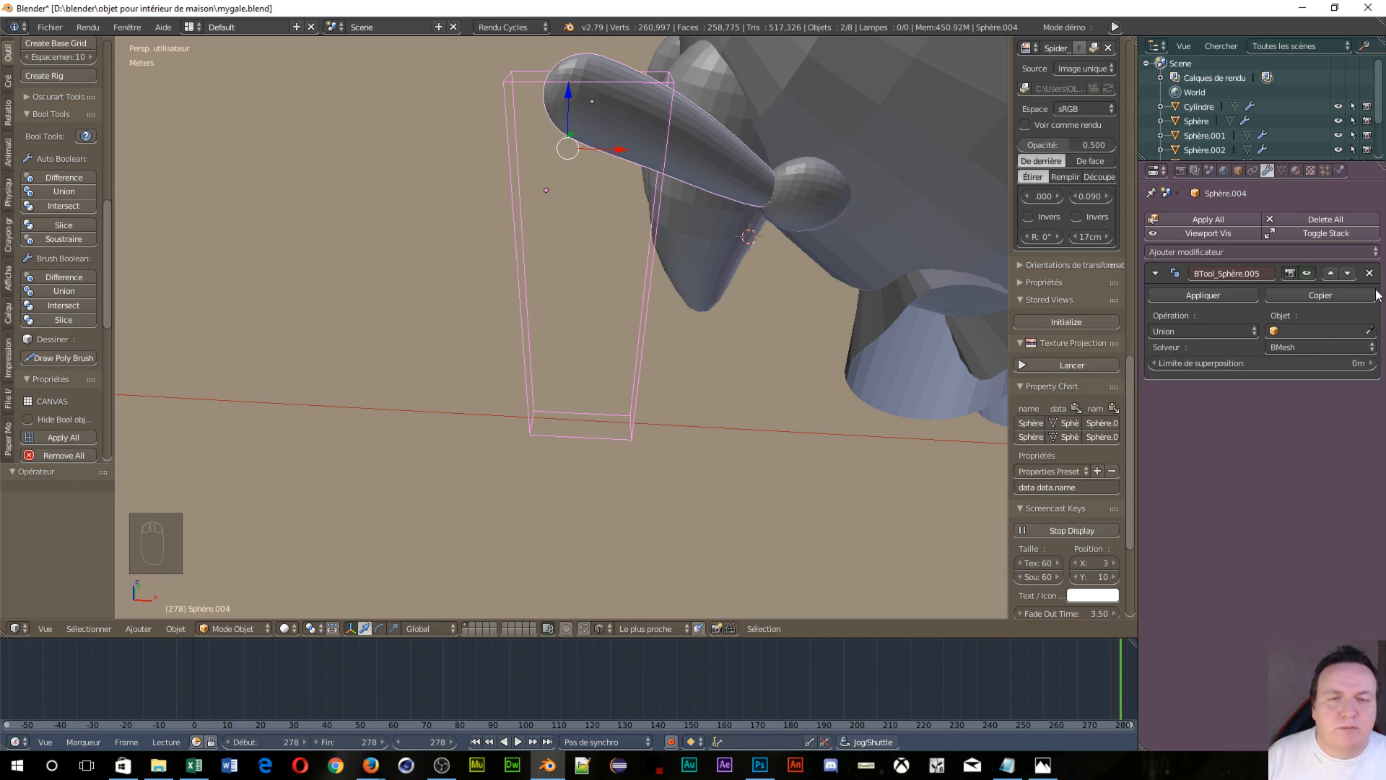
key(ctrl+z)
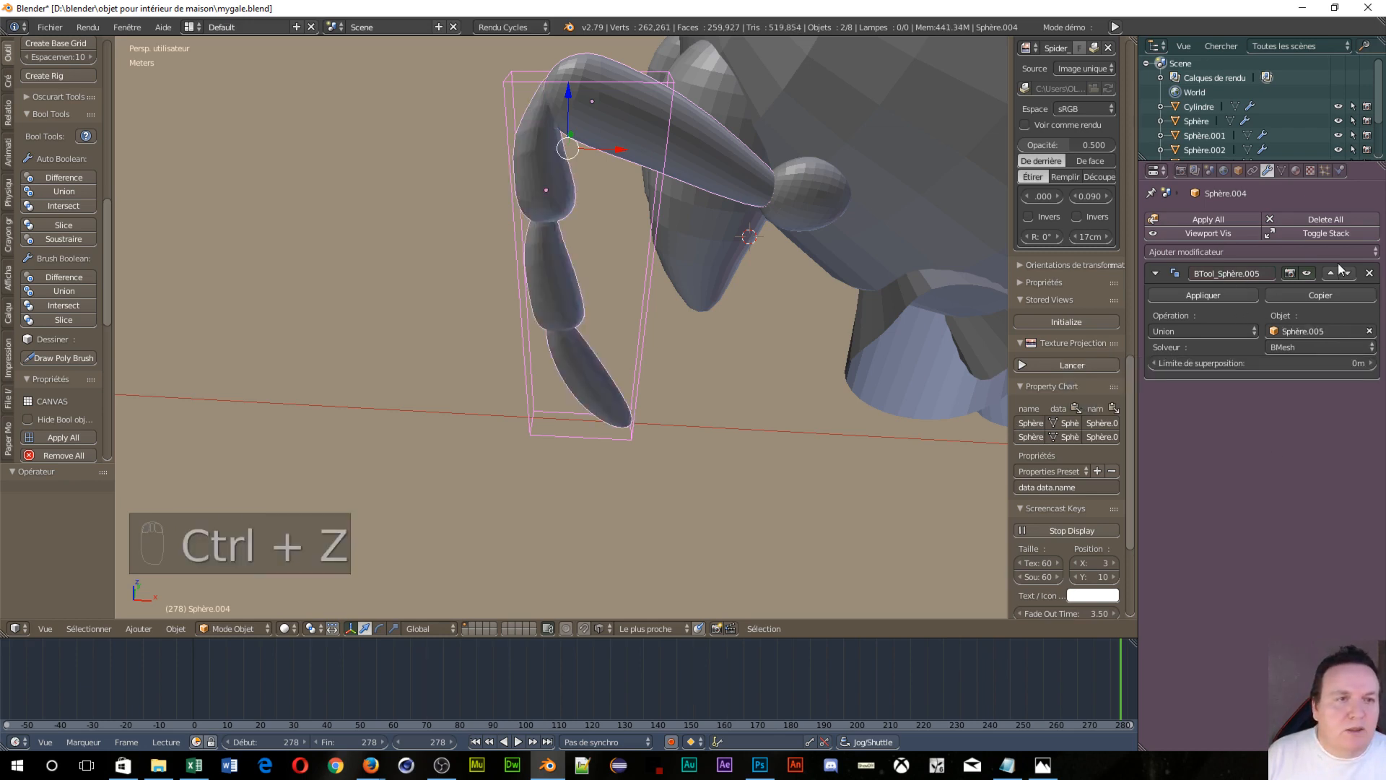
key(ctrl+z)
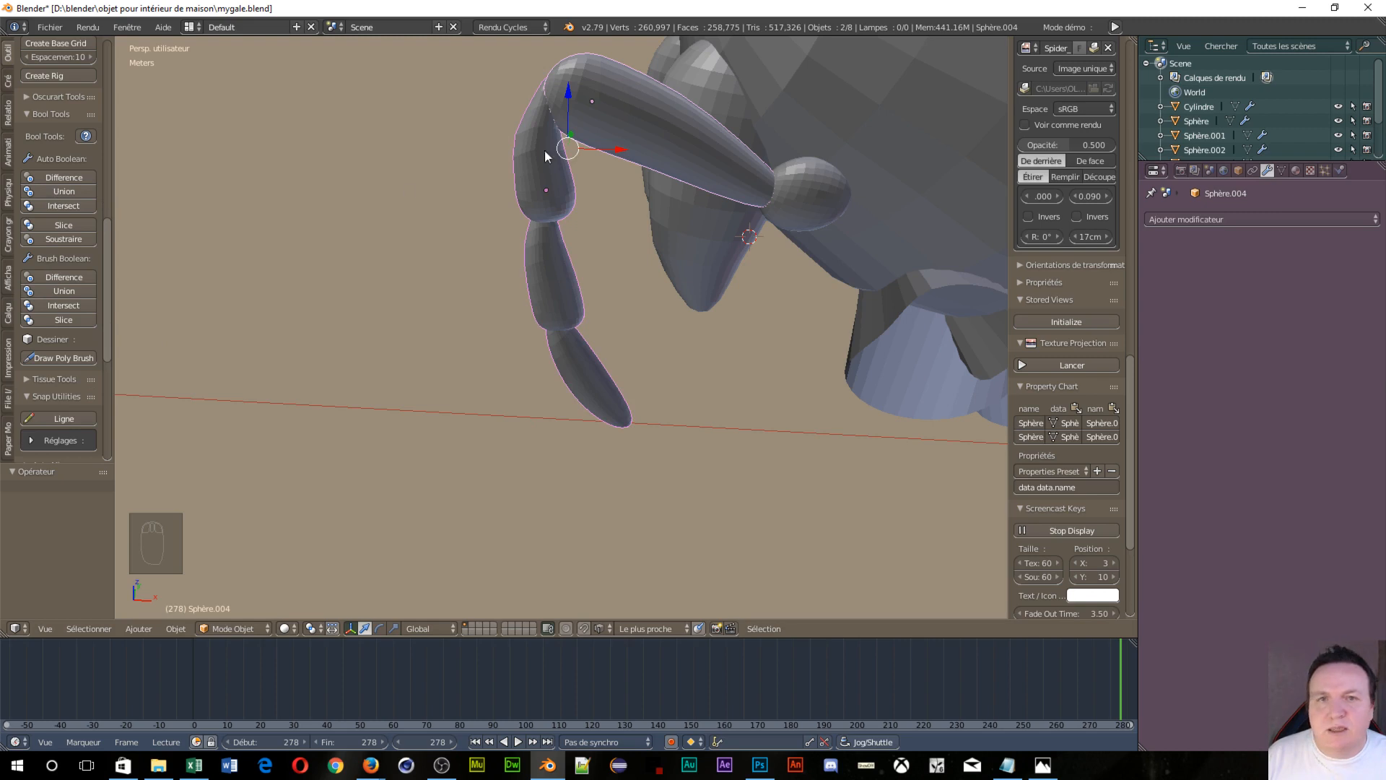
Merge the front leg's segments with a Boolean union and unite the result with the small joint sphere at its base
click(65, 192)
mouse_move(576, 284)
middle_down()
mouse_move(611, 291)
mouse_move(605, 340)
mouse_move(766, 336)
mouse_move(599, 286)
middle_up()
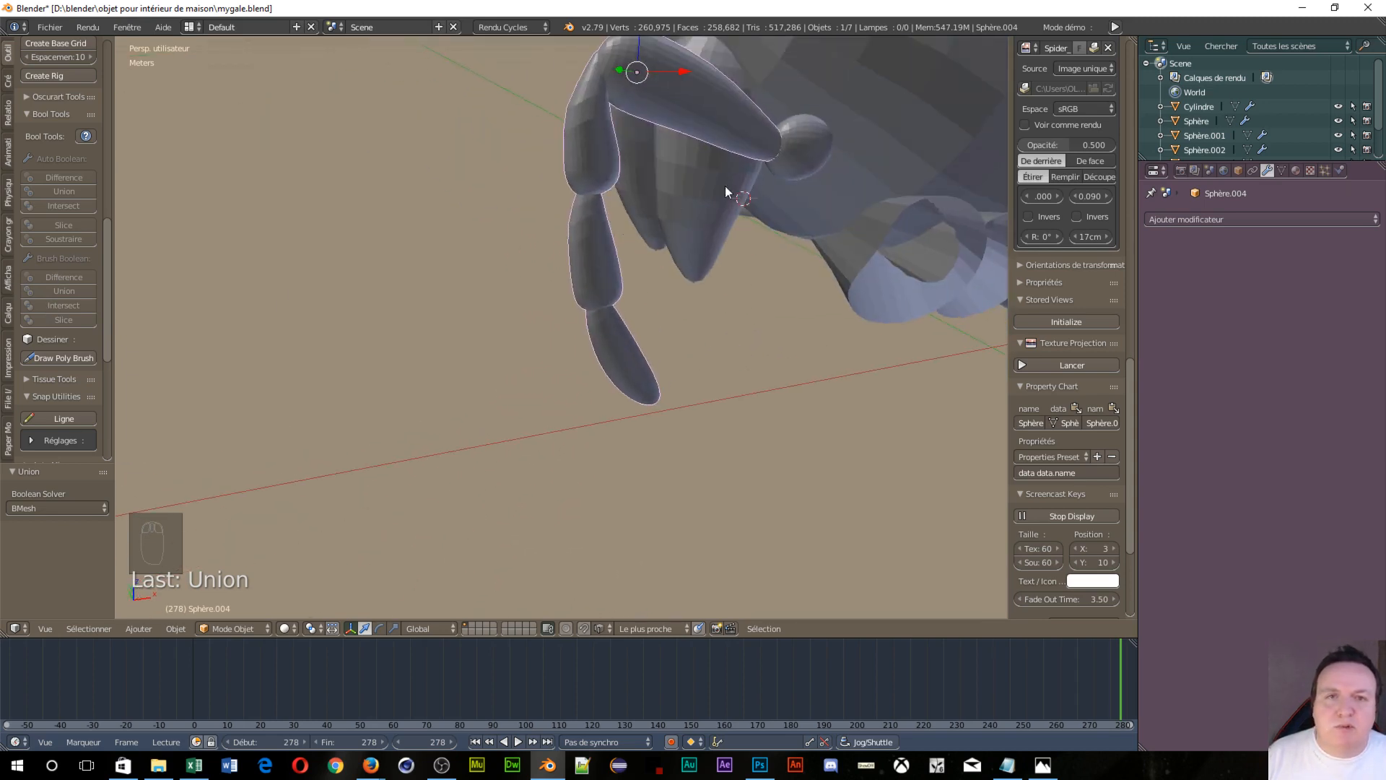
shift+right_click(799, 151)
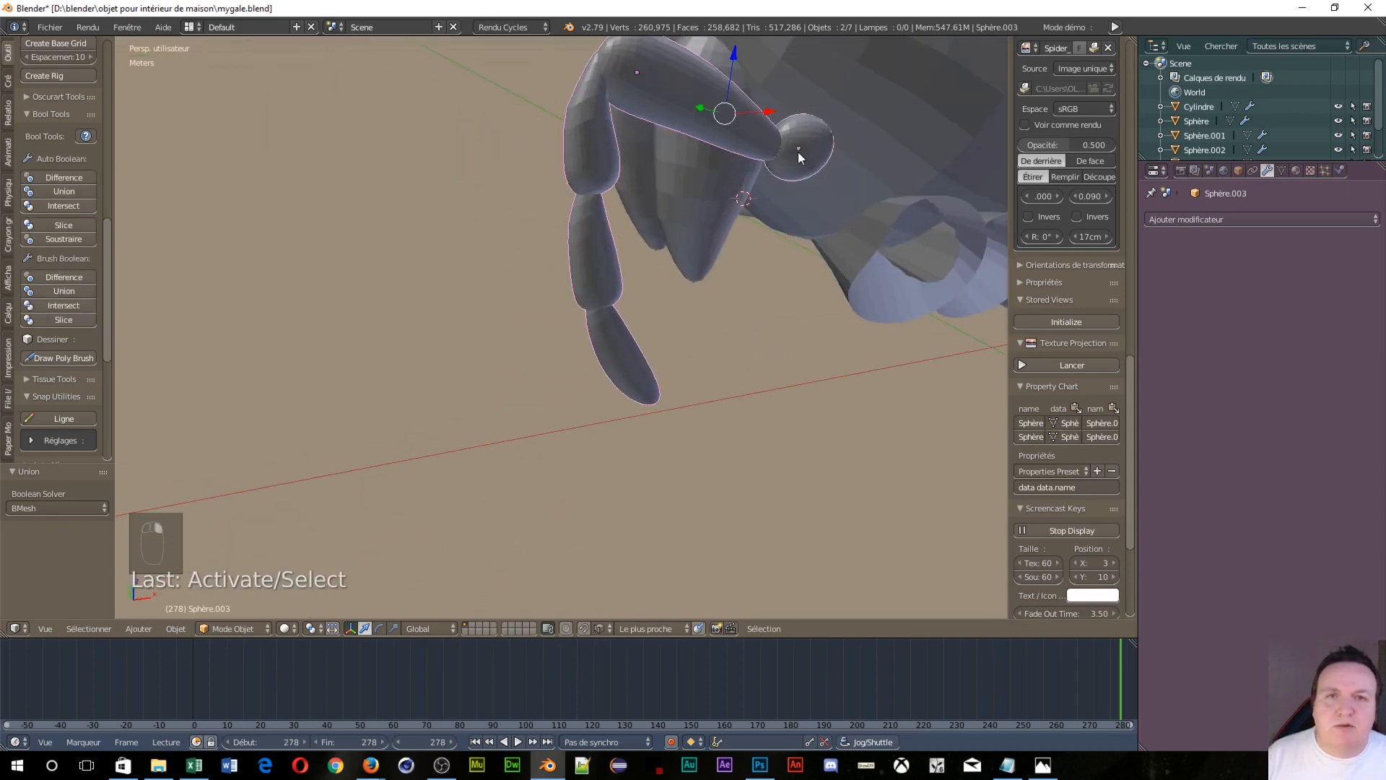
click(59, 192)
middle_drag(361, 253, 622, 229)
Add a Mirror modifier to the merged front leg, using Sphère as mirror object and only the Y axis
click(1203, 220)
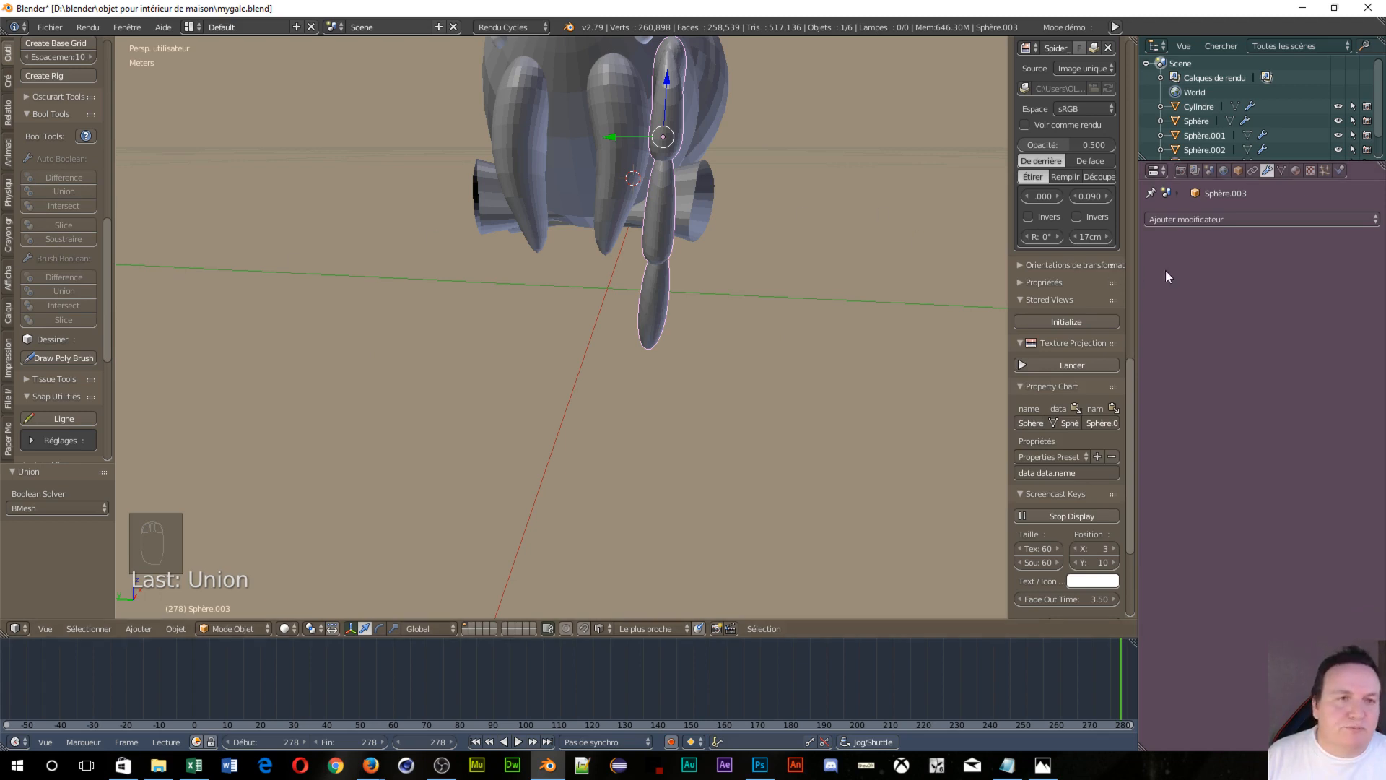
click(1197, 220)
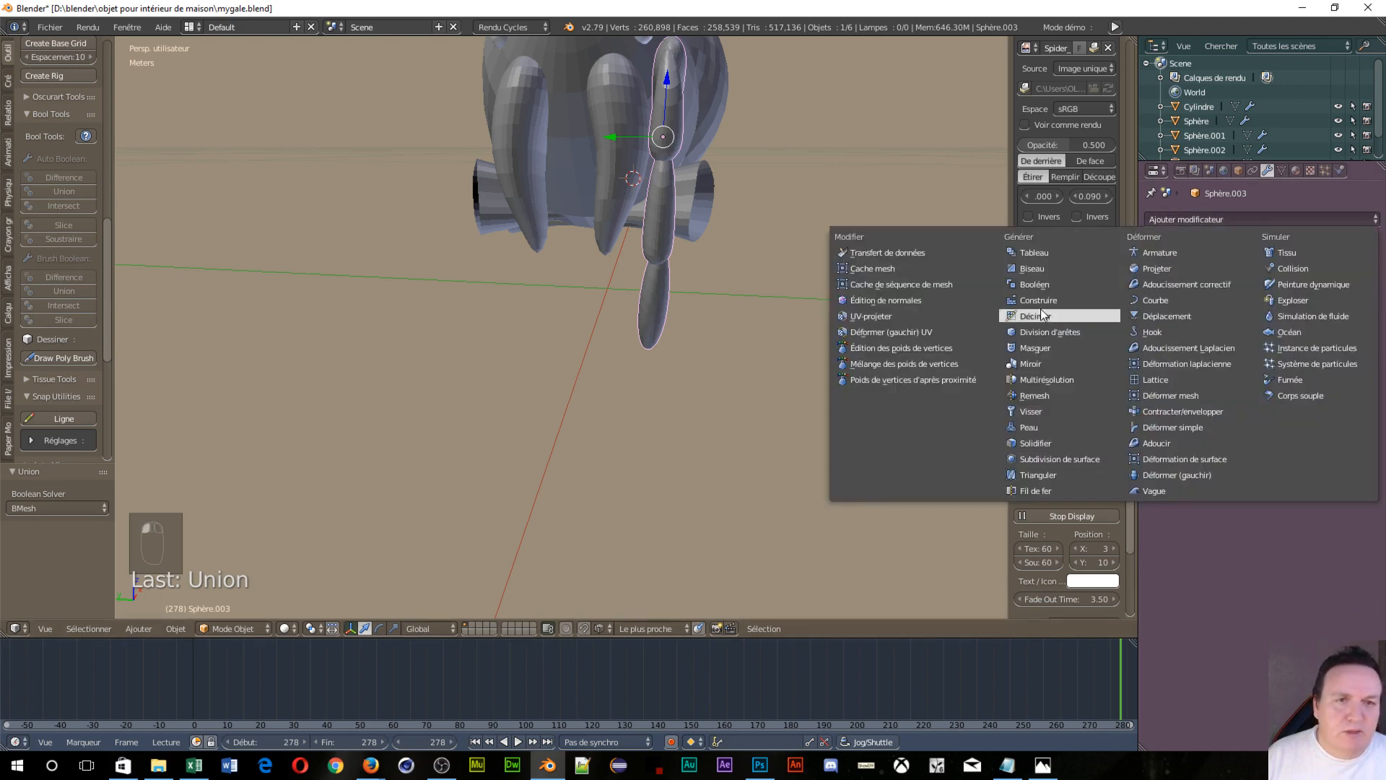
click(1060, 362)
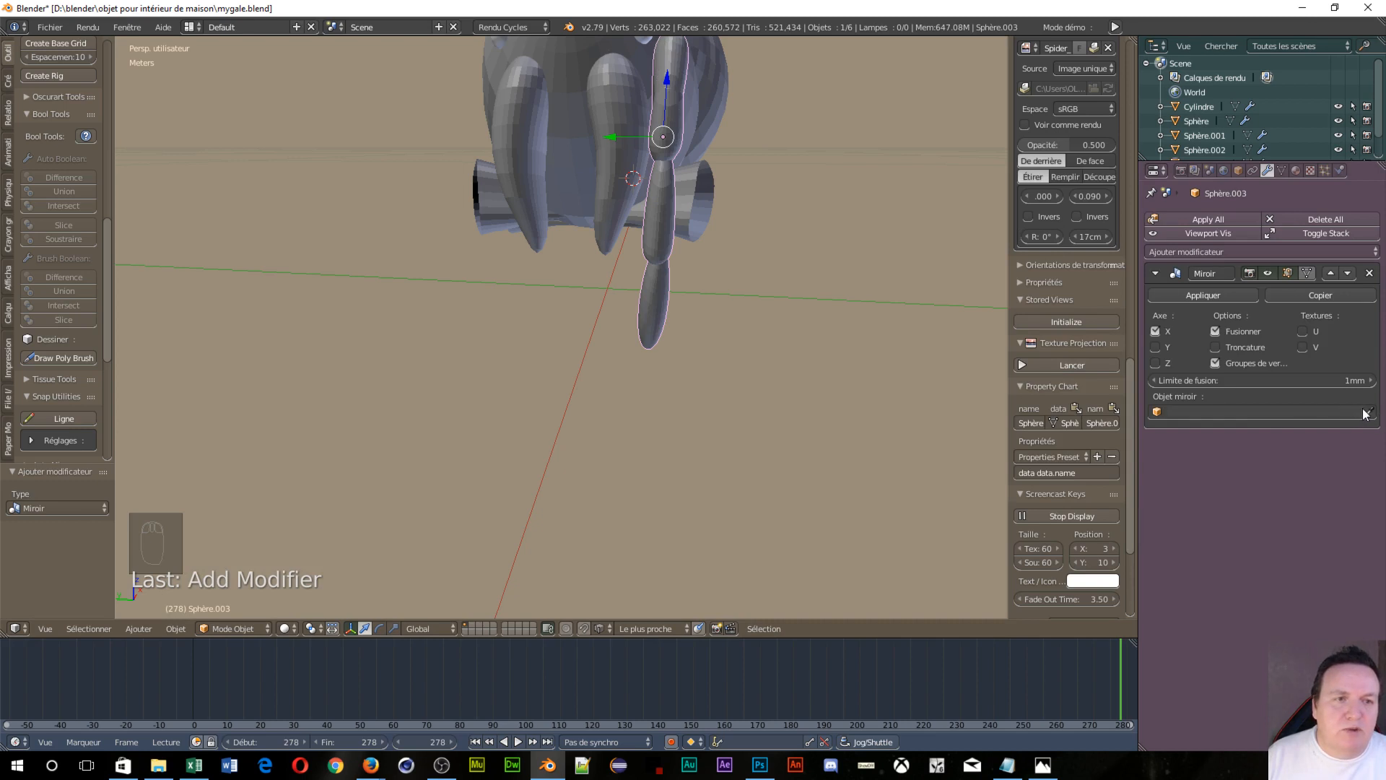
click(572, 73)
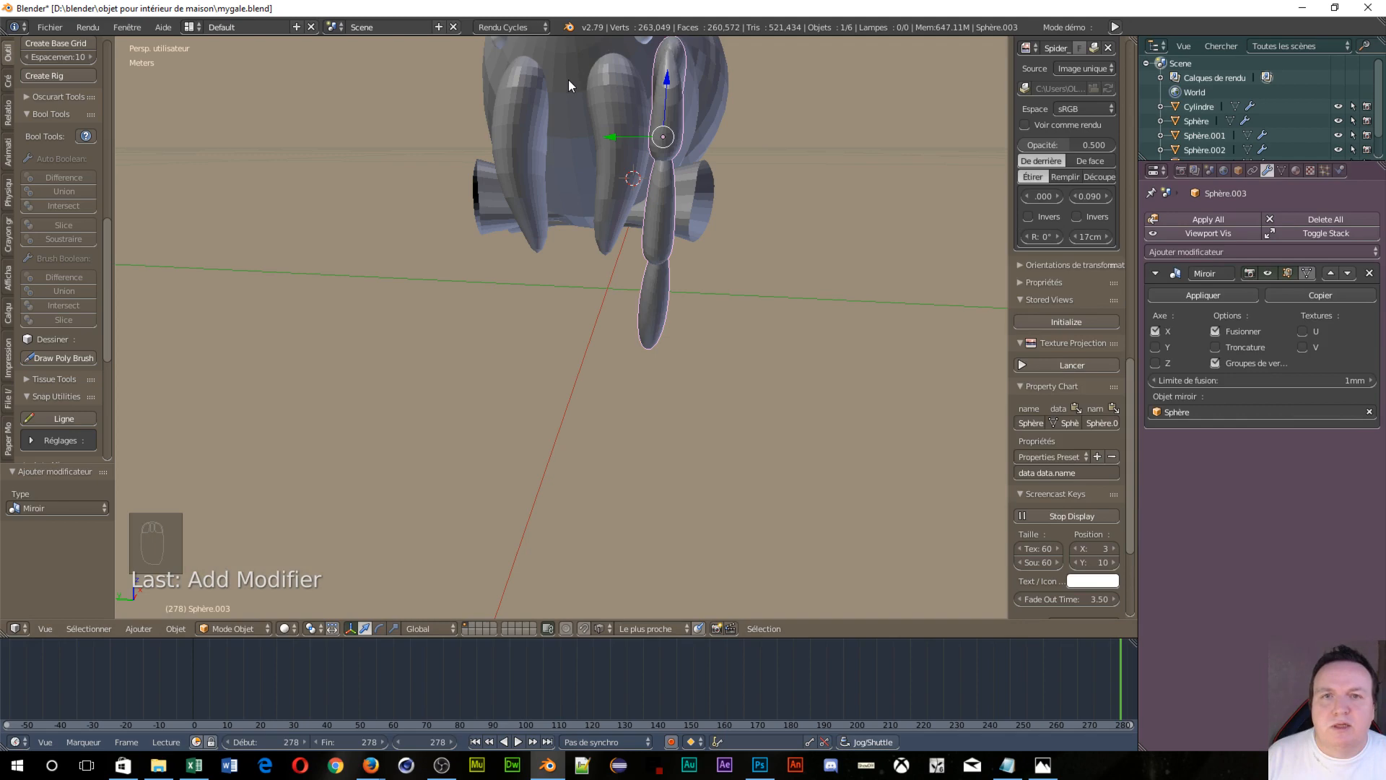
click(1155, 331)
click(1155, 347)
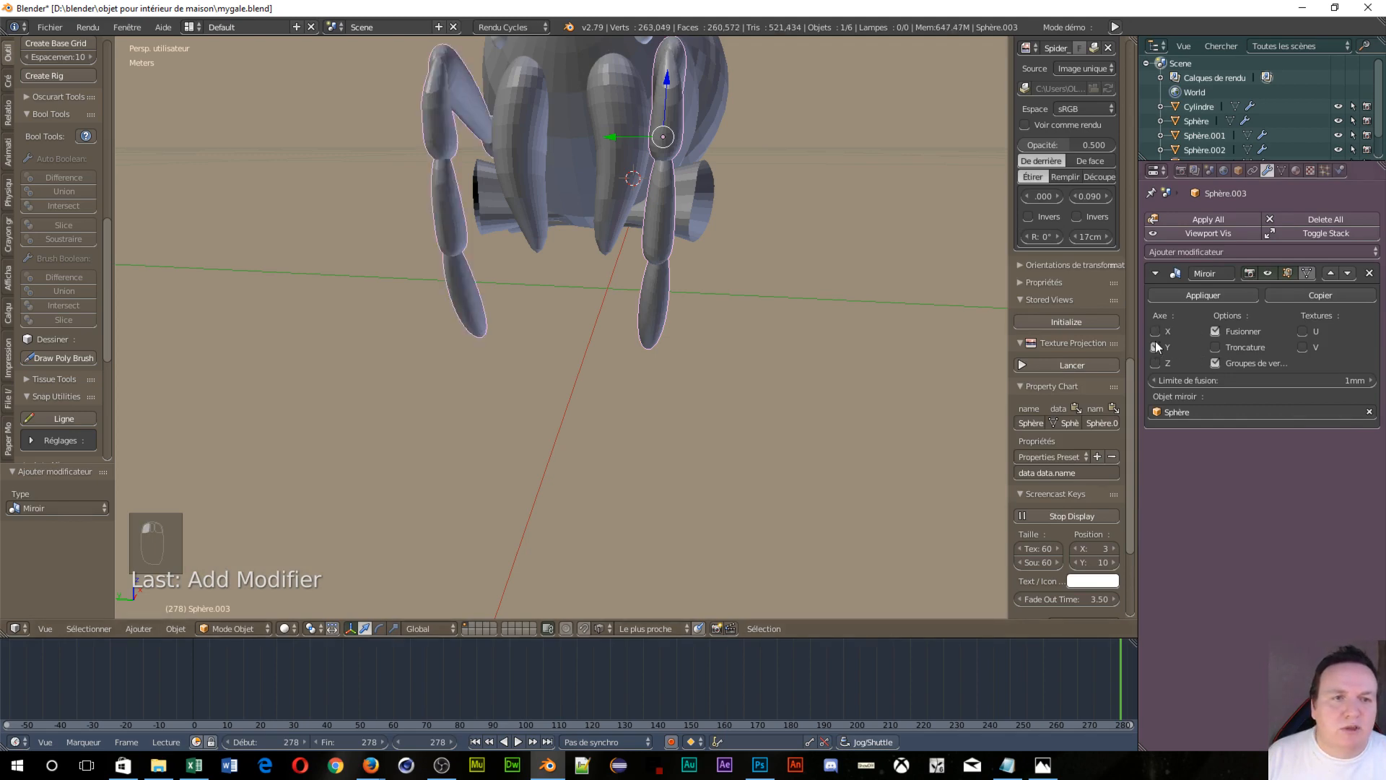
middle_drag(752, 268, 493, 314)
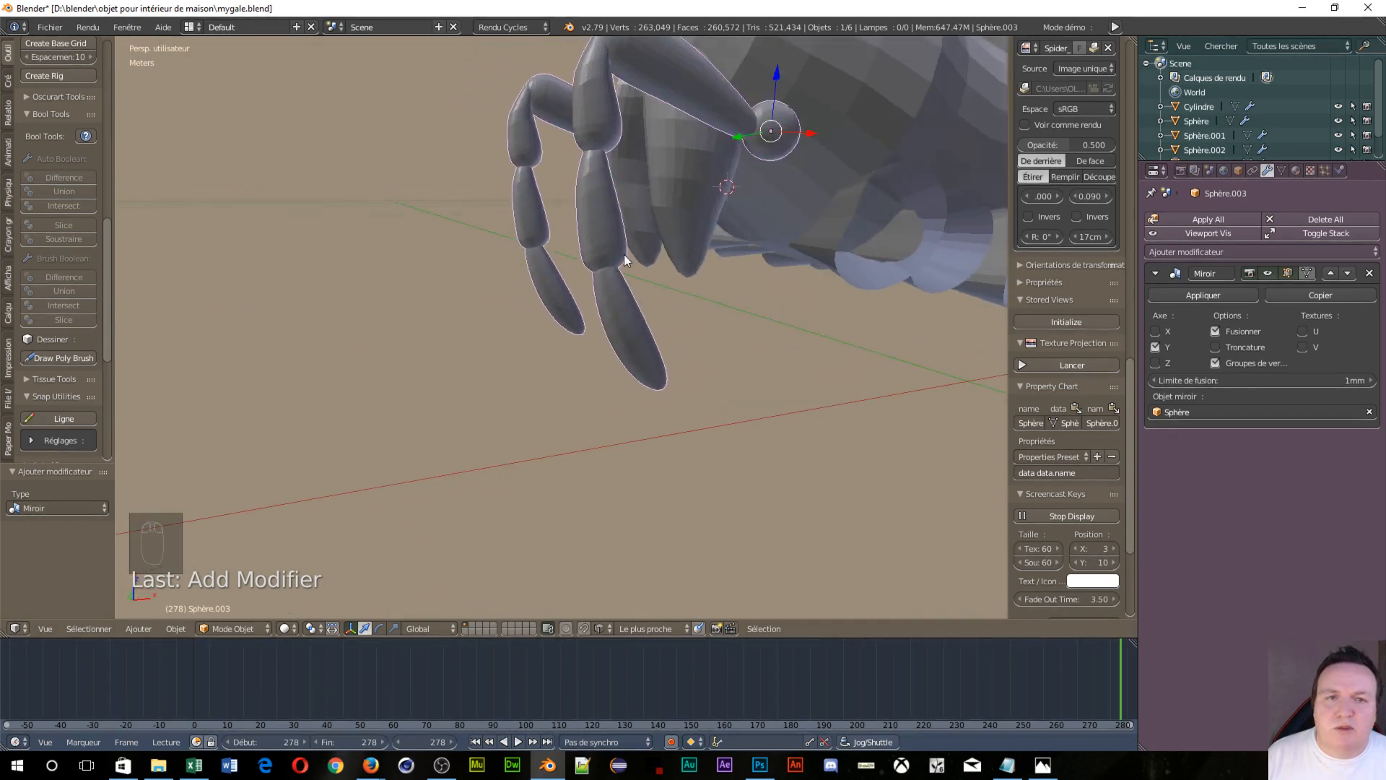
Display the spider in wireframe shading in the orthographic front view over the background reference image
middle_drag(625, 260, 403, 196)
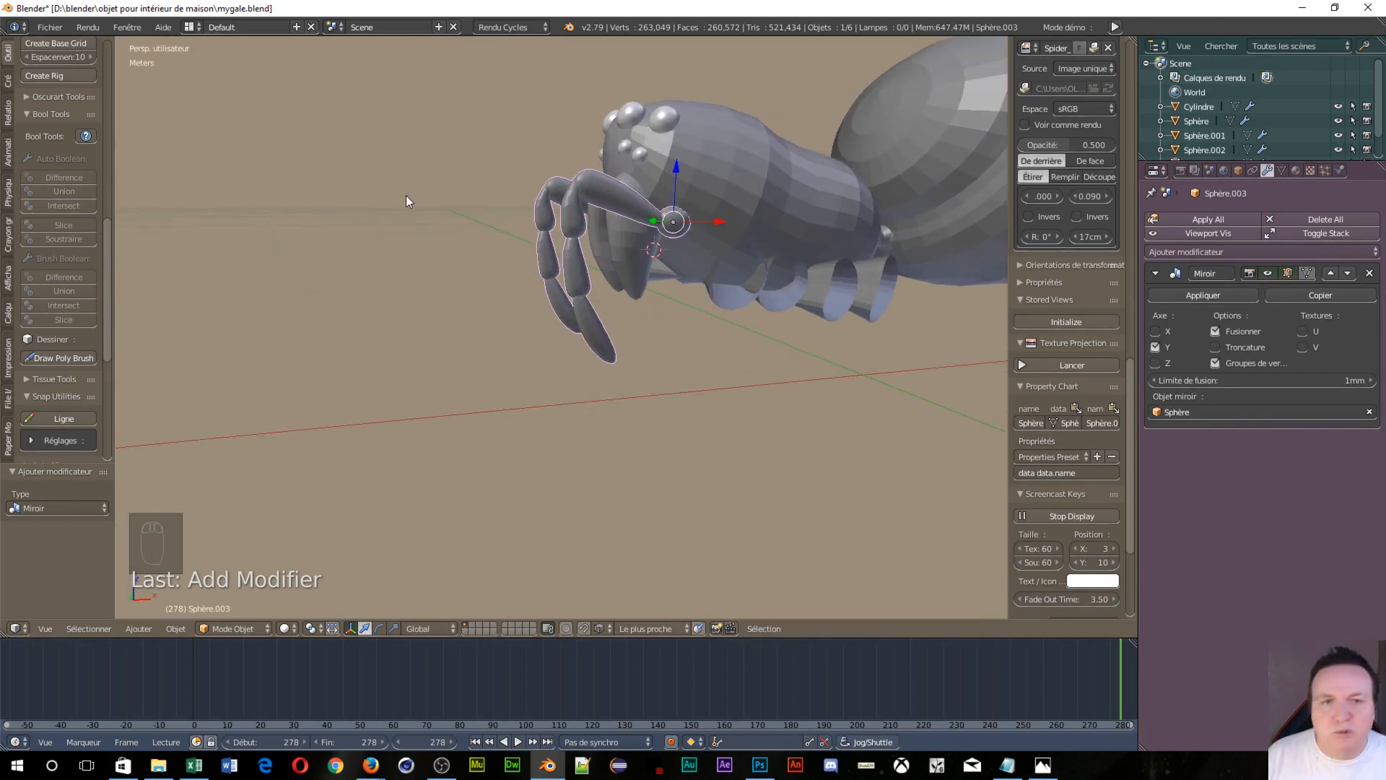
scroll(570, 260, down, 5)
middle_drag(591, 258, 621, 308)
scroll(611, 296, up, 6)
key(KP_5)
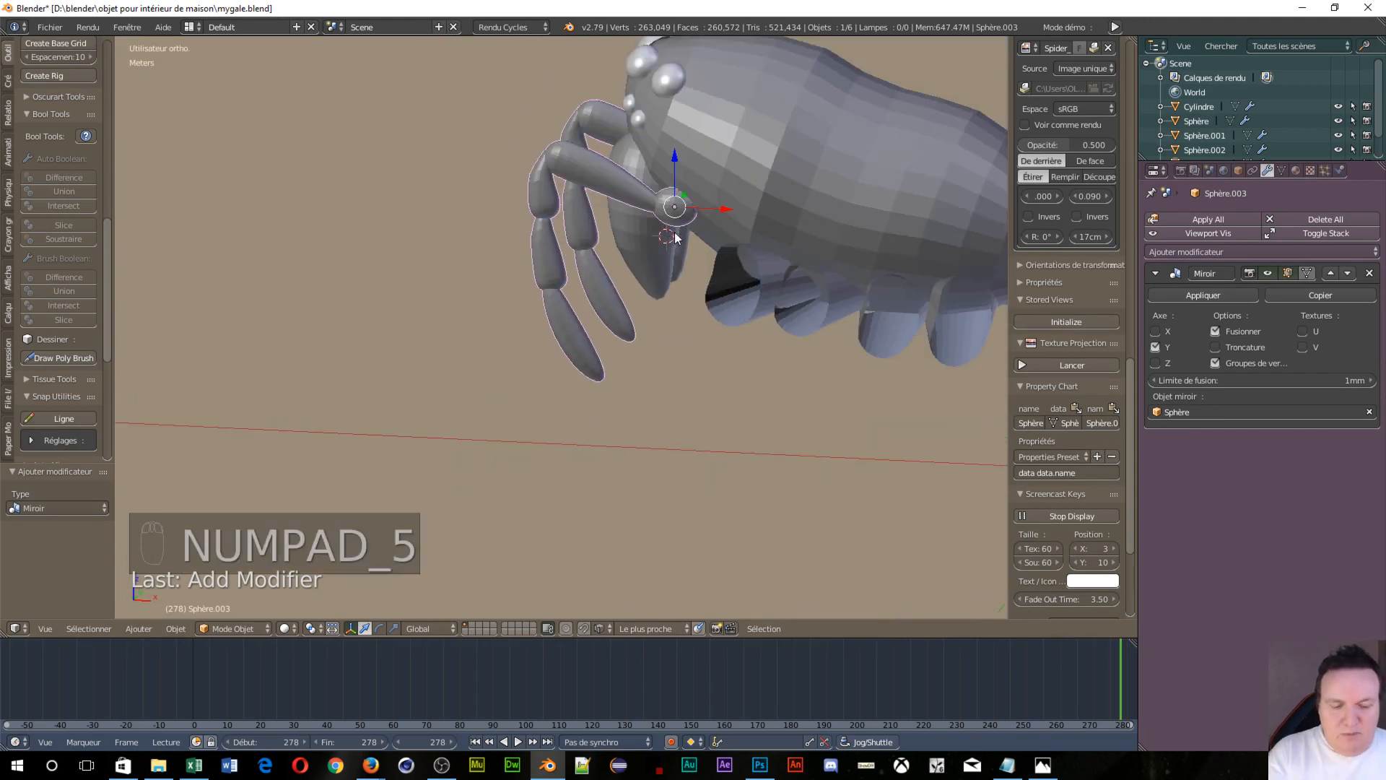
key(KP_1)
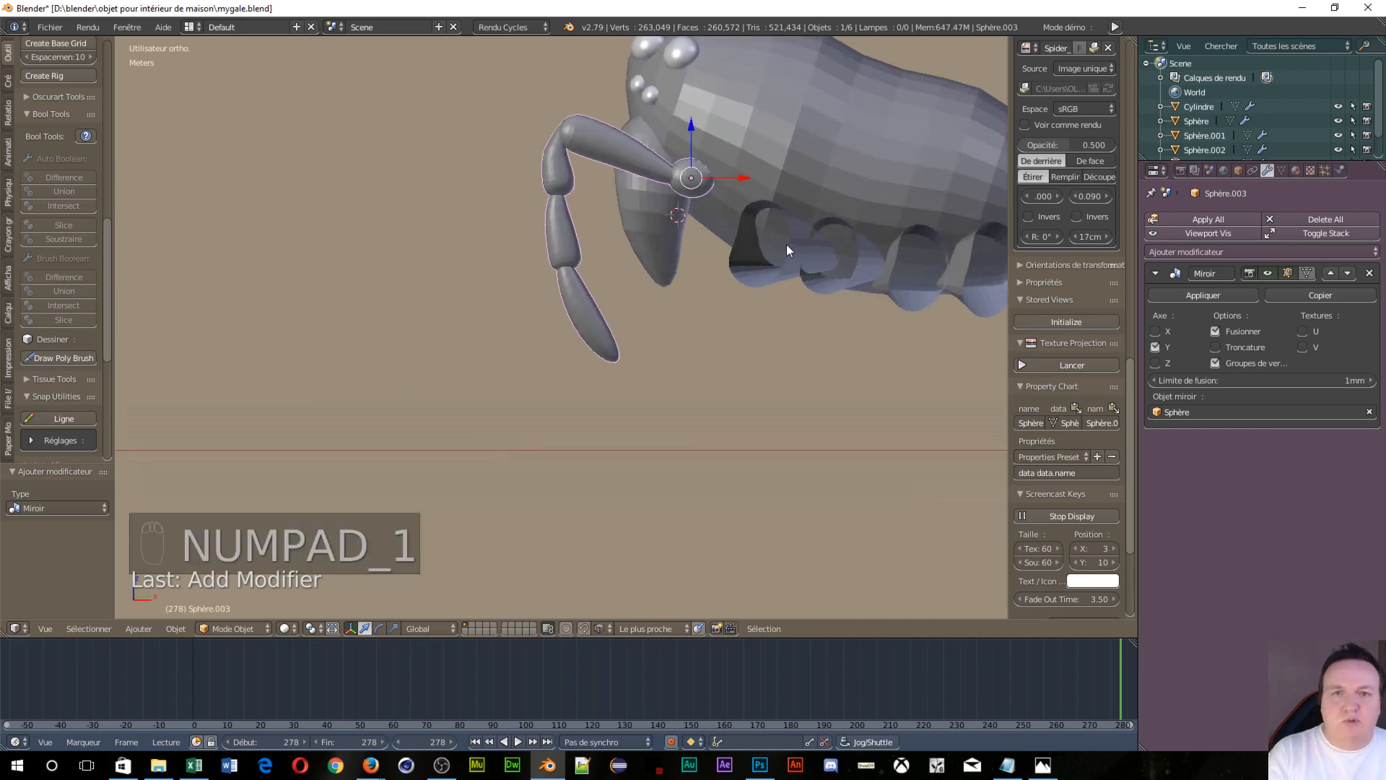
key(z)
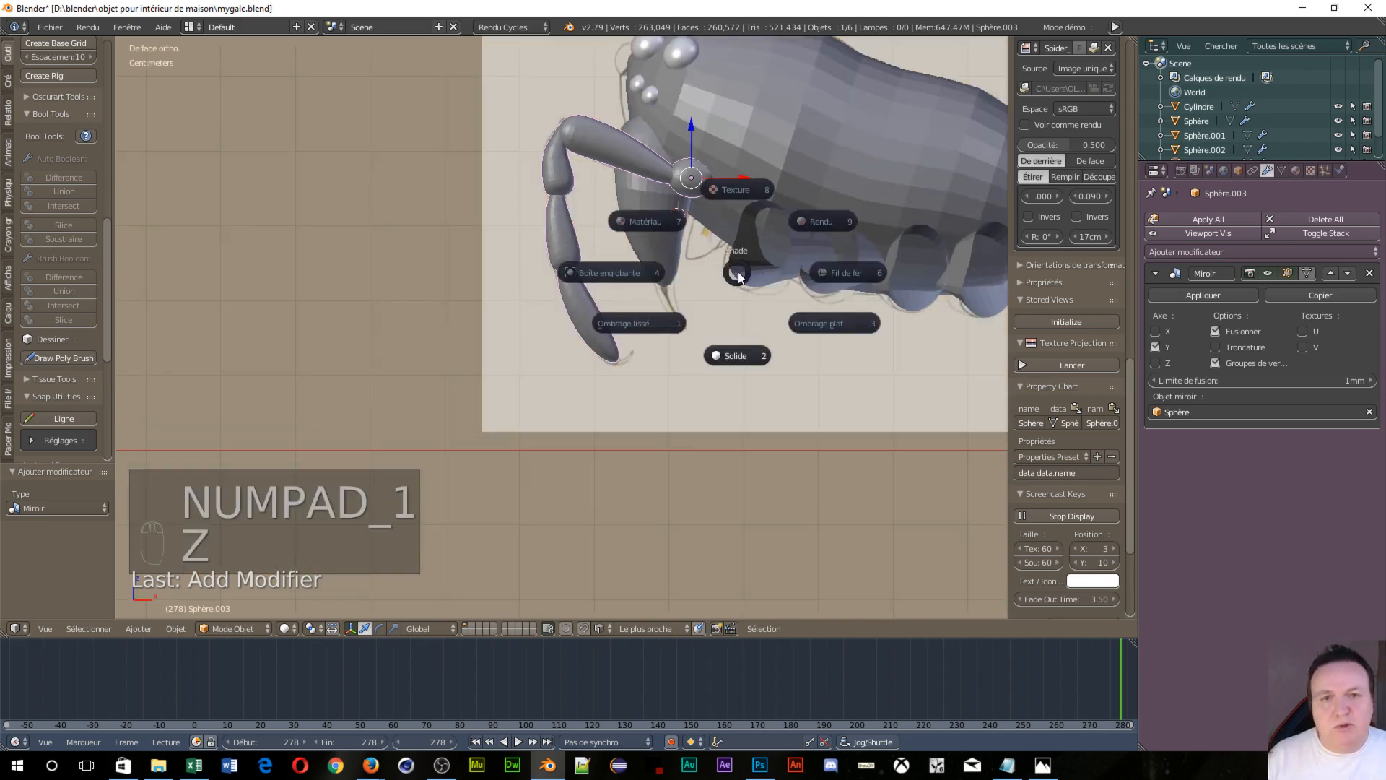
click(835, 274)
Examine the mirrored front legs in wireframe from several angles and against the reference drawing in front view
scroll(762, 325, up, 5)
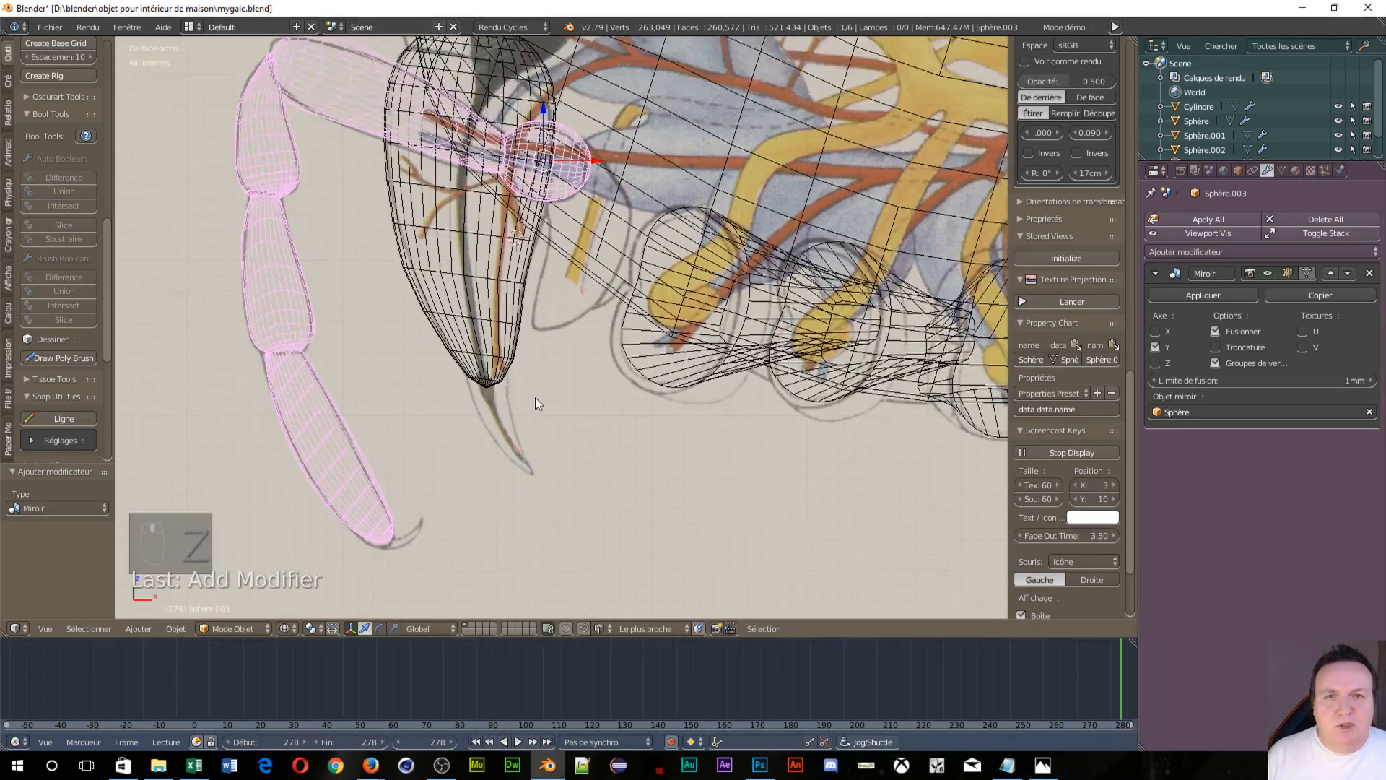
shift+middle_drag(589, 189, 582, 337)
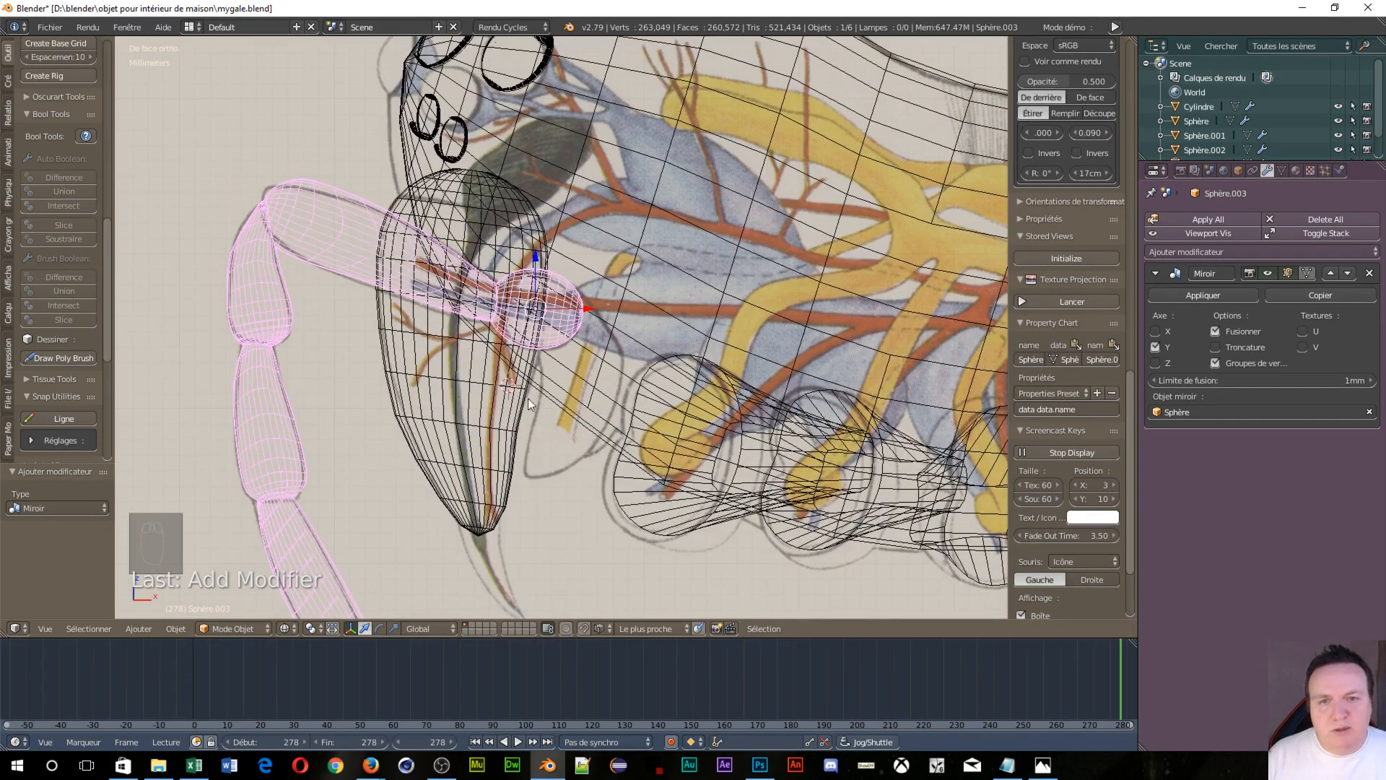
scroll(505, 350, down, 3)
middle_drag(447, 361, 525, 320)
middle_drag(593, 384, 418, 374)
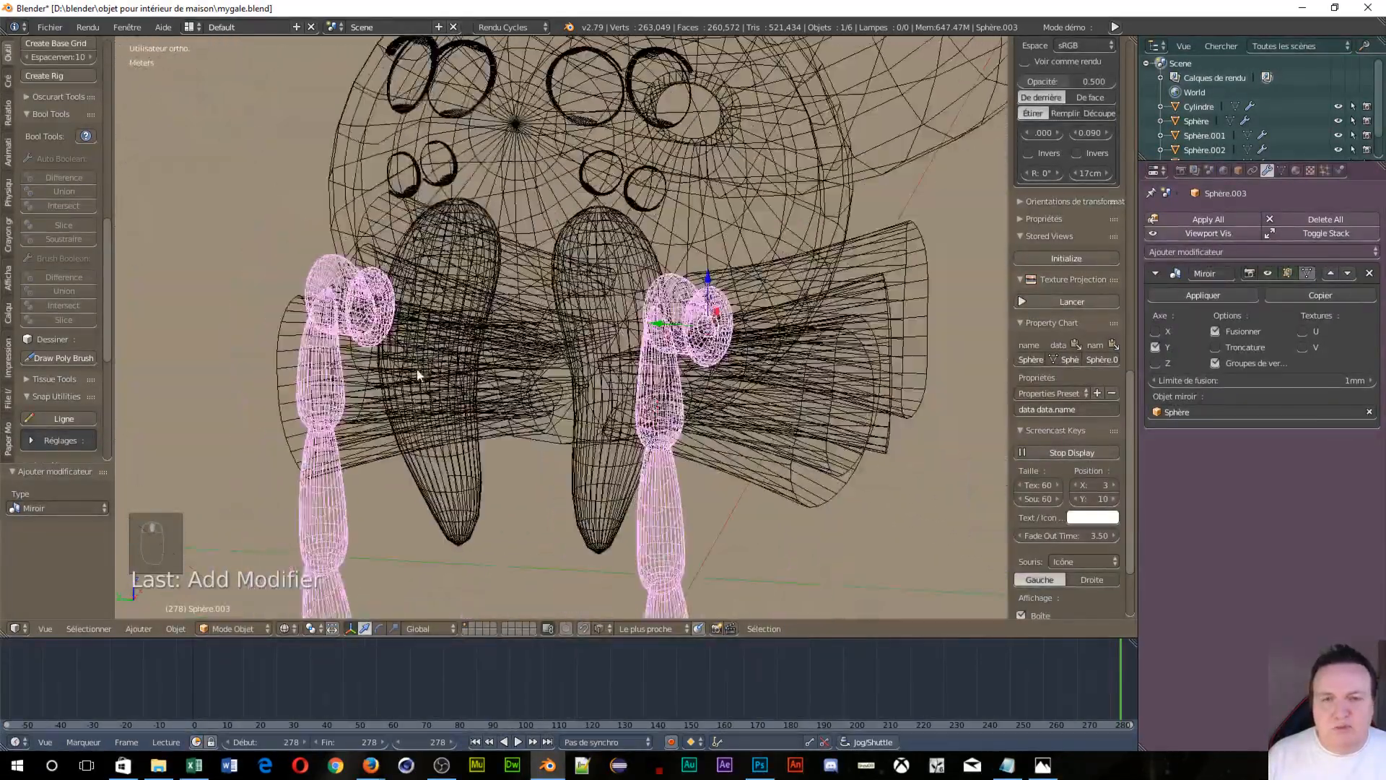
middle_drag(589, 386, 471, 328)
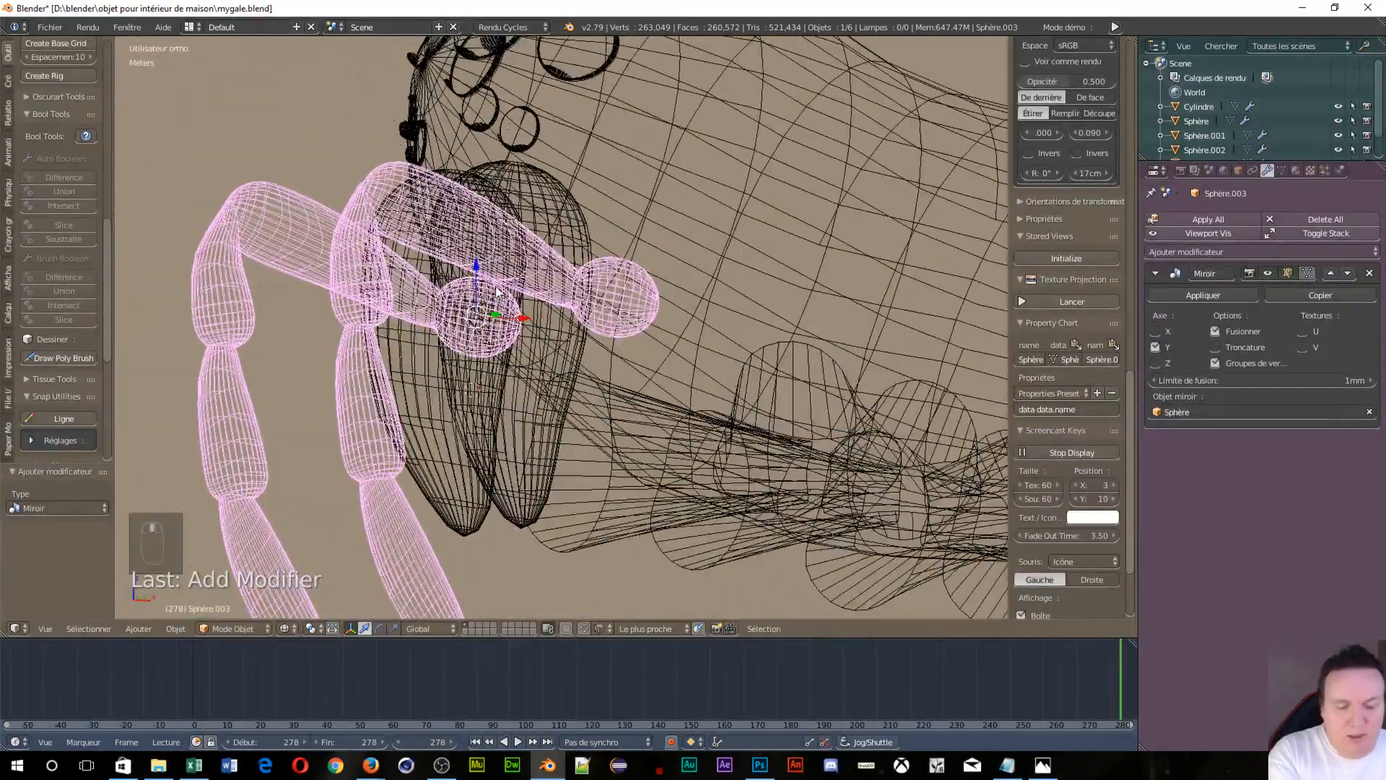
key(KP_1)
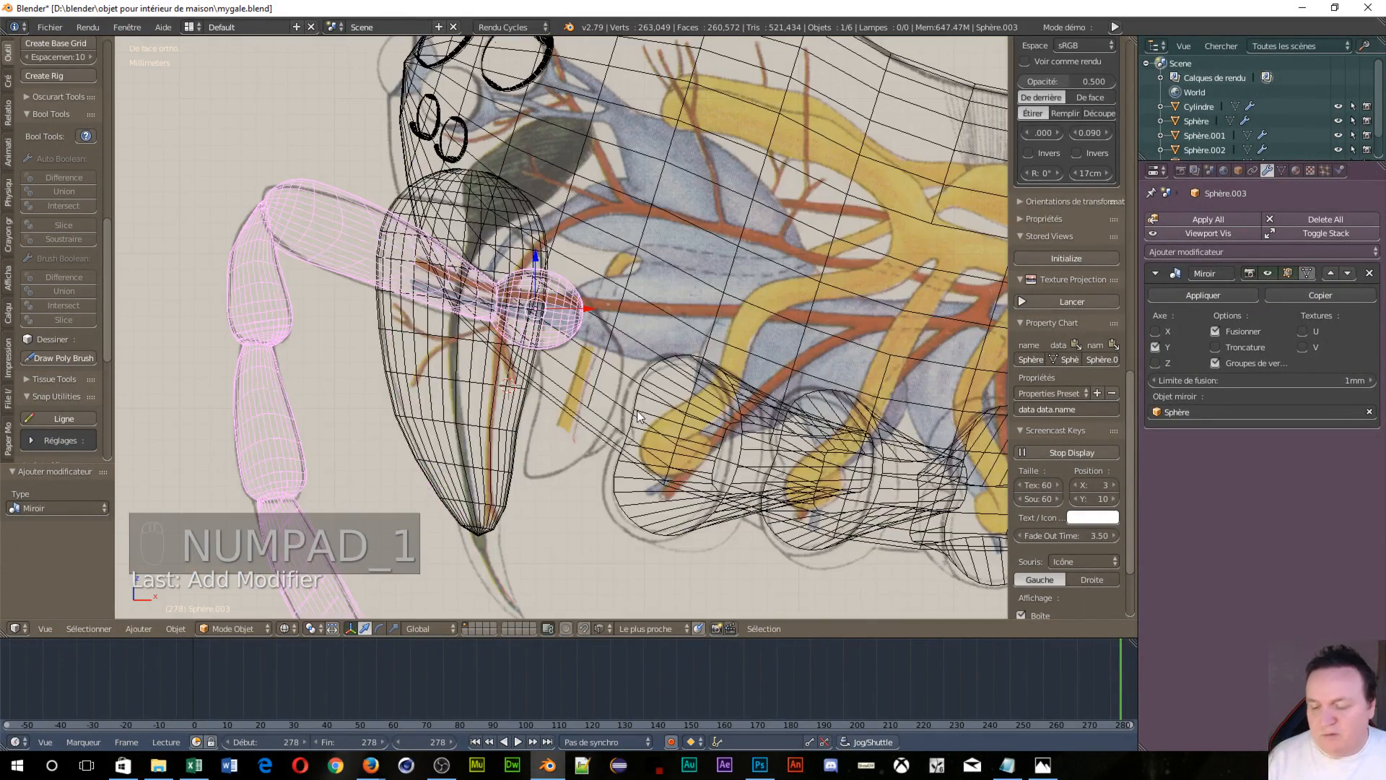
Add a UV sphere at the 3D cursor and scale it down uniformly to about 0.131
key(shift+a)
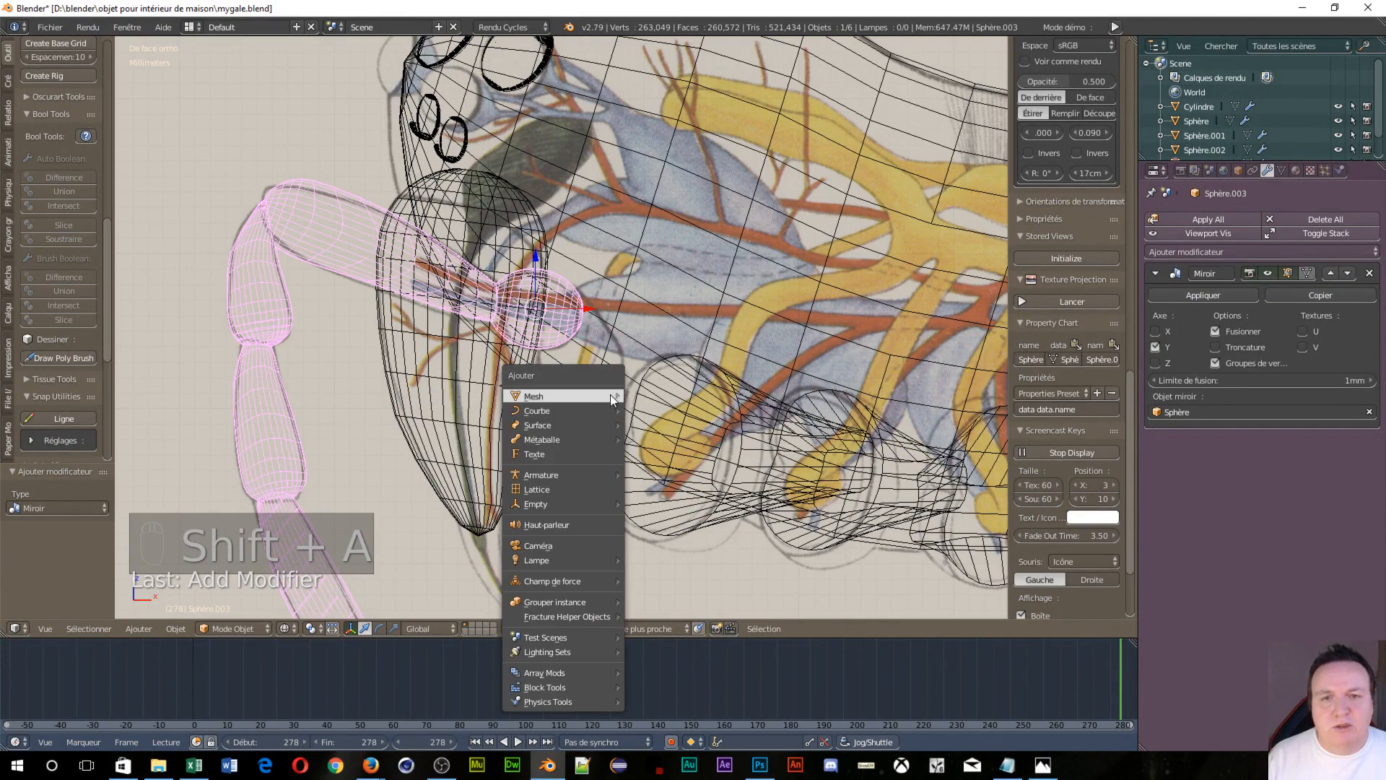
mouse_move(612, 396)
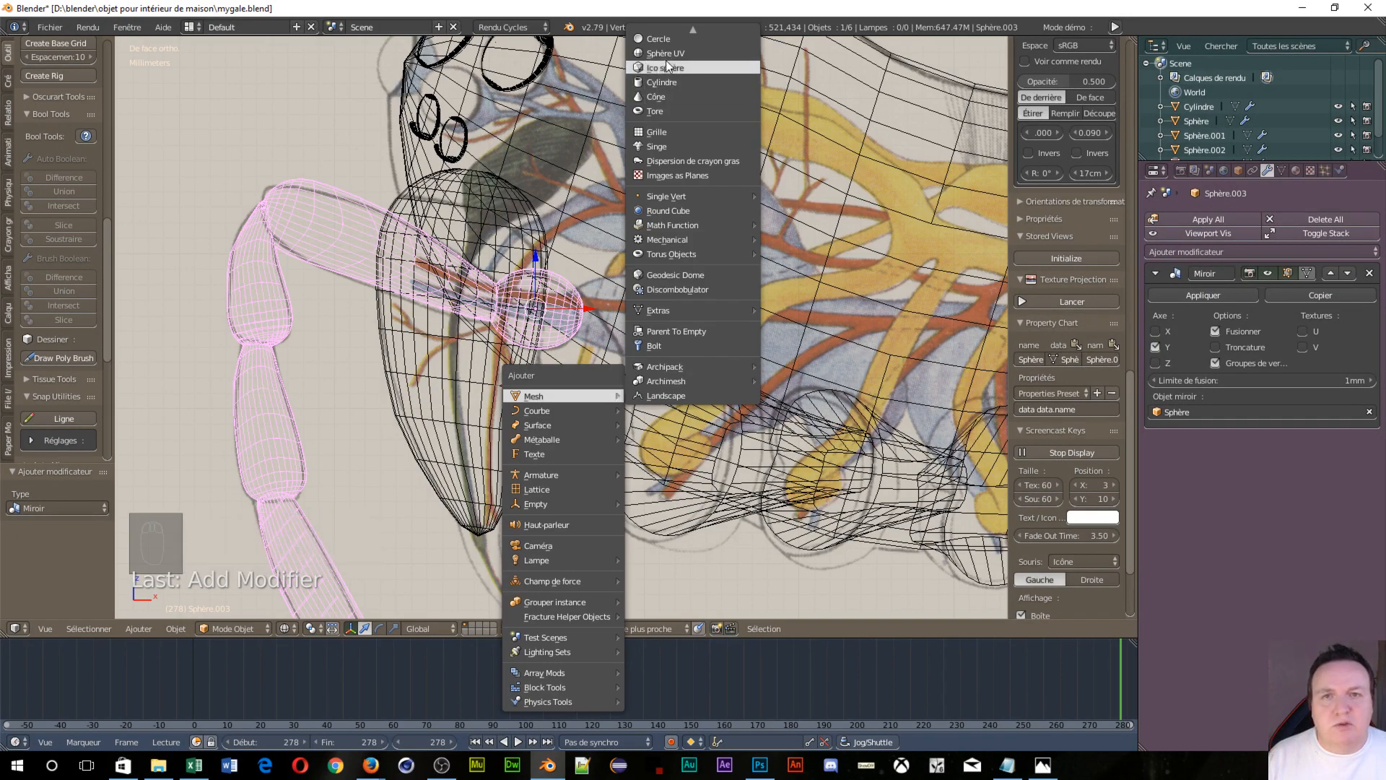
click(666, 53)
scroll(743, 202, down, 5)
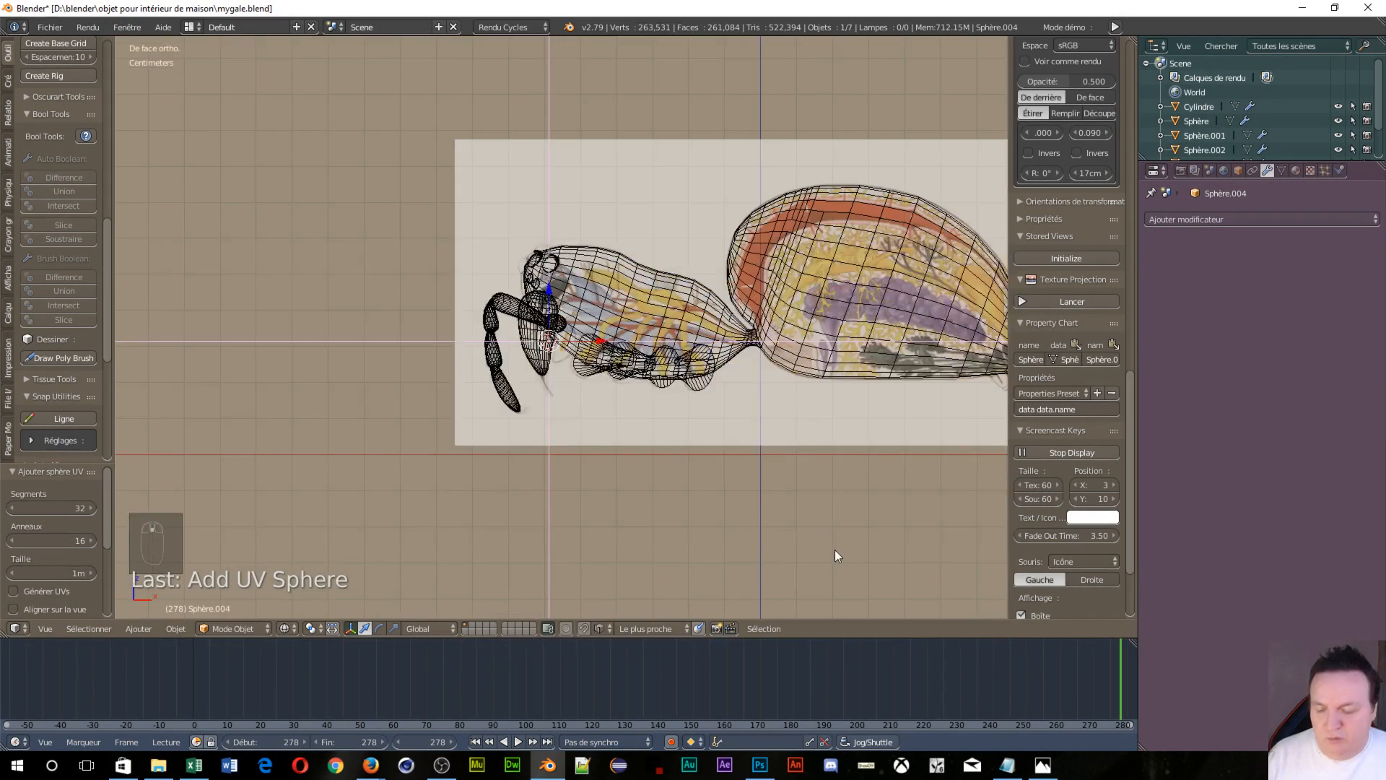
key(s)
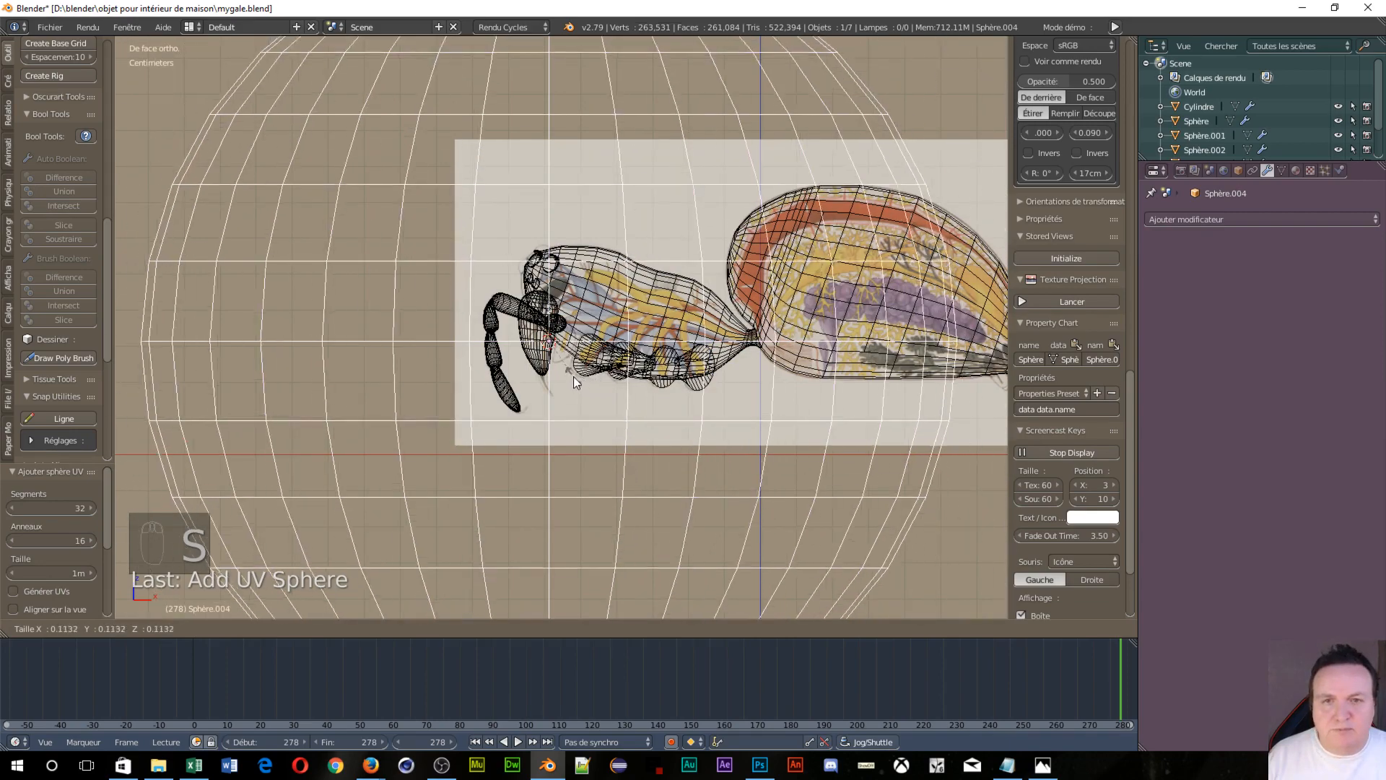
click(574, 376)
key(s)
click(706, 465)
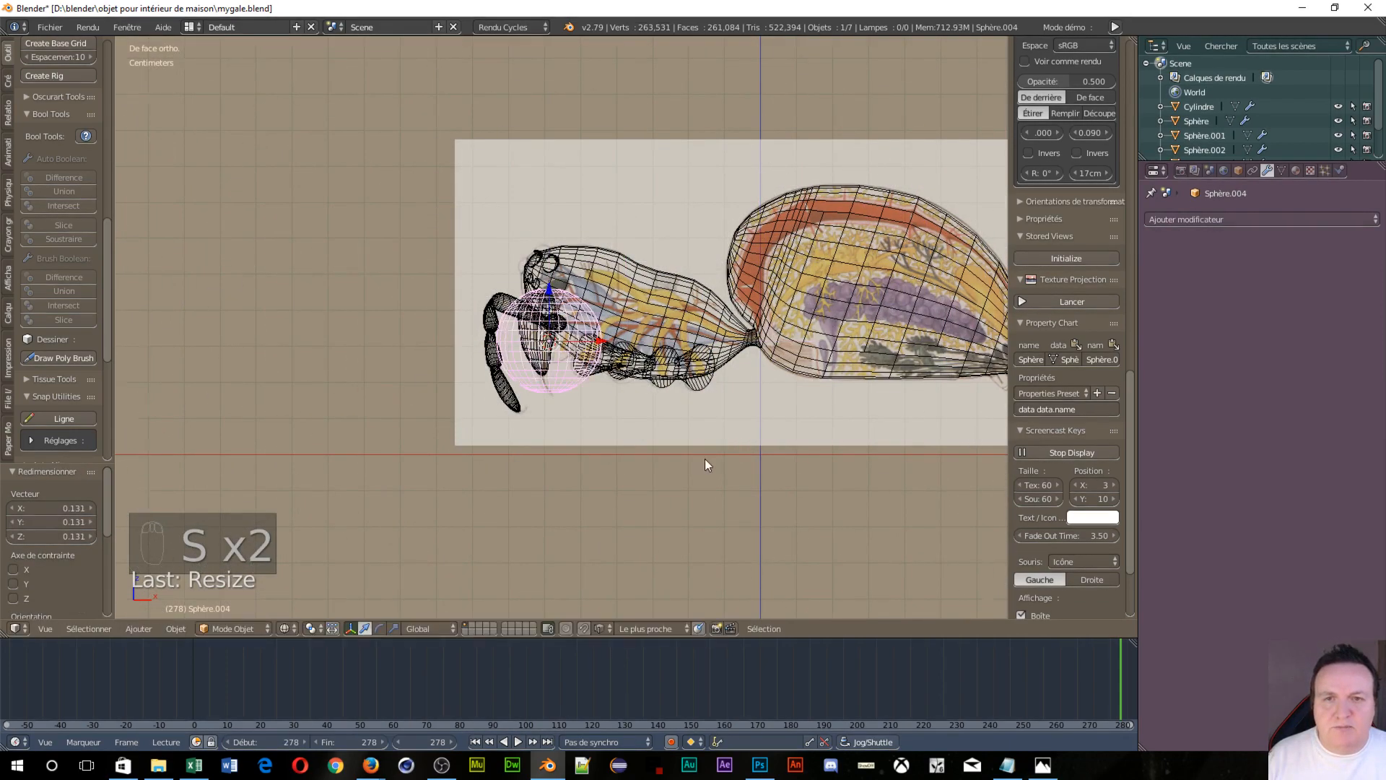
Shrink the new sphere further with two uniform scalings of about 0.311 and 0.786
scroll(706, 464, up, 7)
key(s)
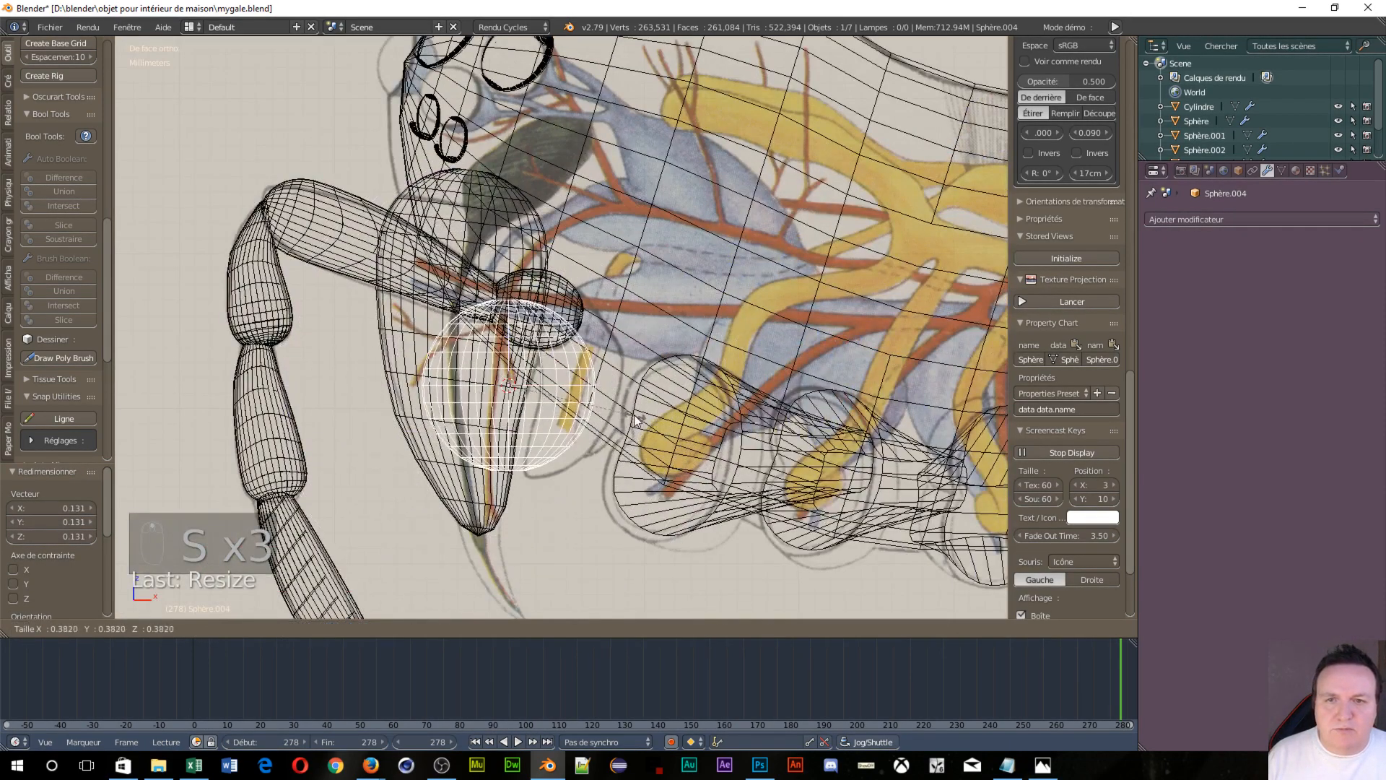
click(613, 408)
scroll(665, 470, up, 3)
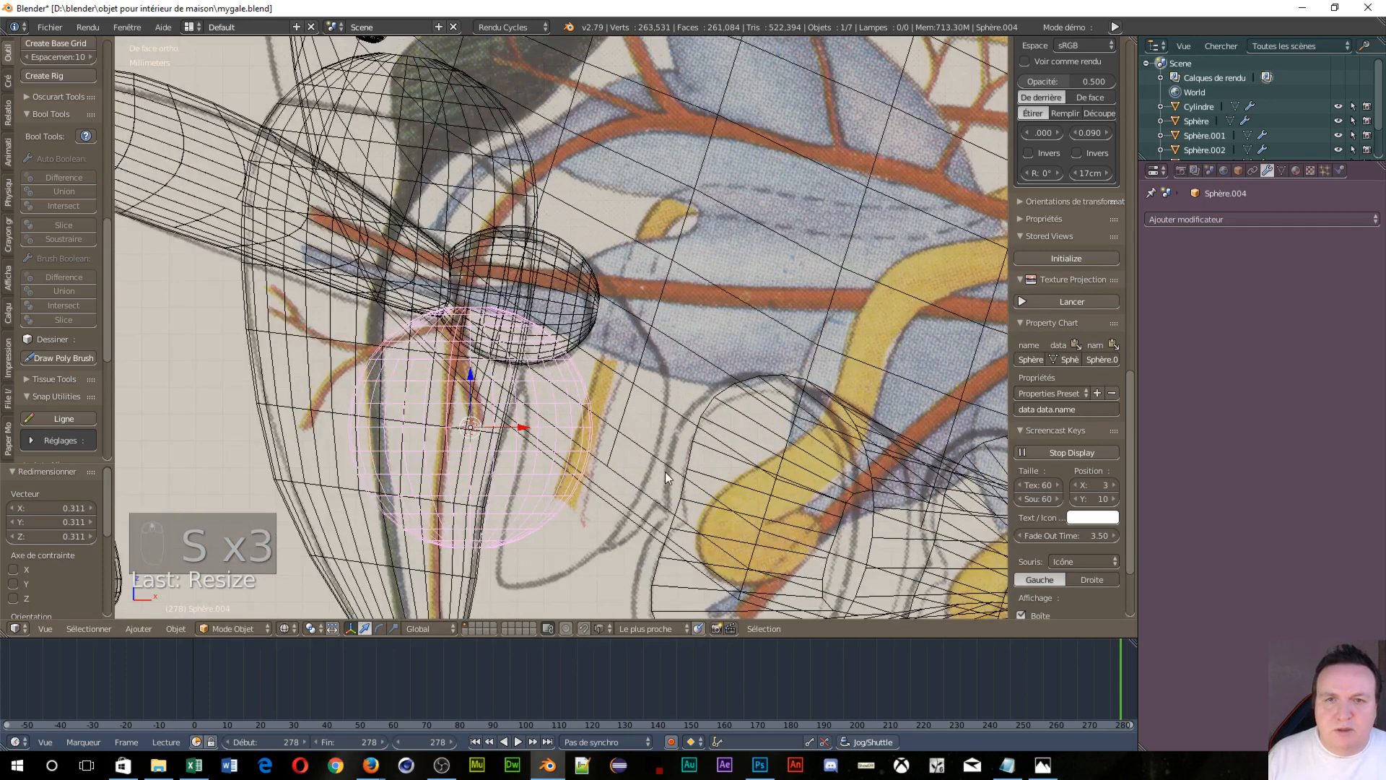
key(s)
click(630, 457)
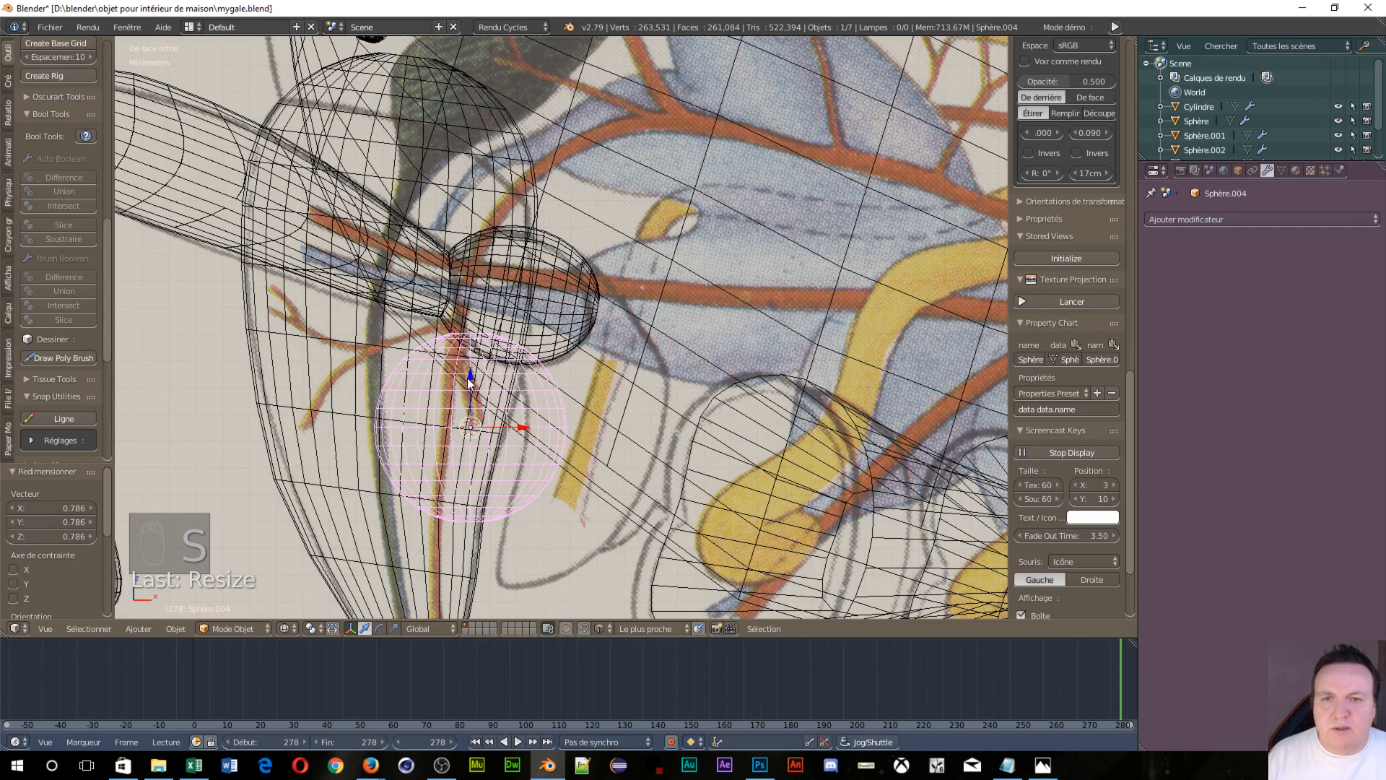
Move the new sphere about 3.72 mm up along Z and about 2.97 mm plus 1.01 mm along X, behind the leg's joint
drag(466, 378, 446, 283)
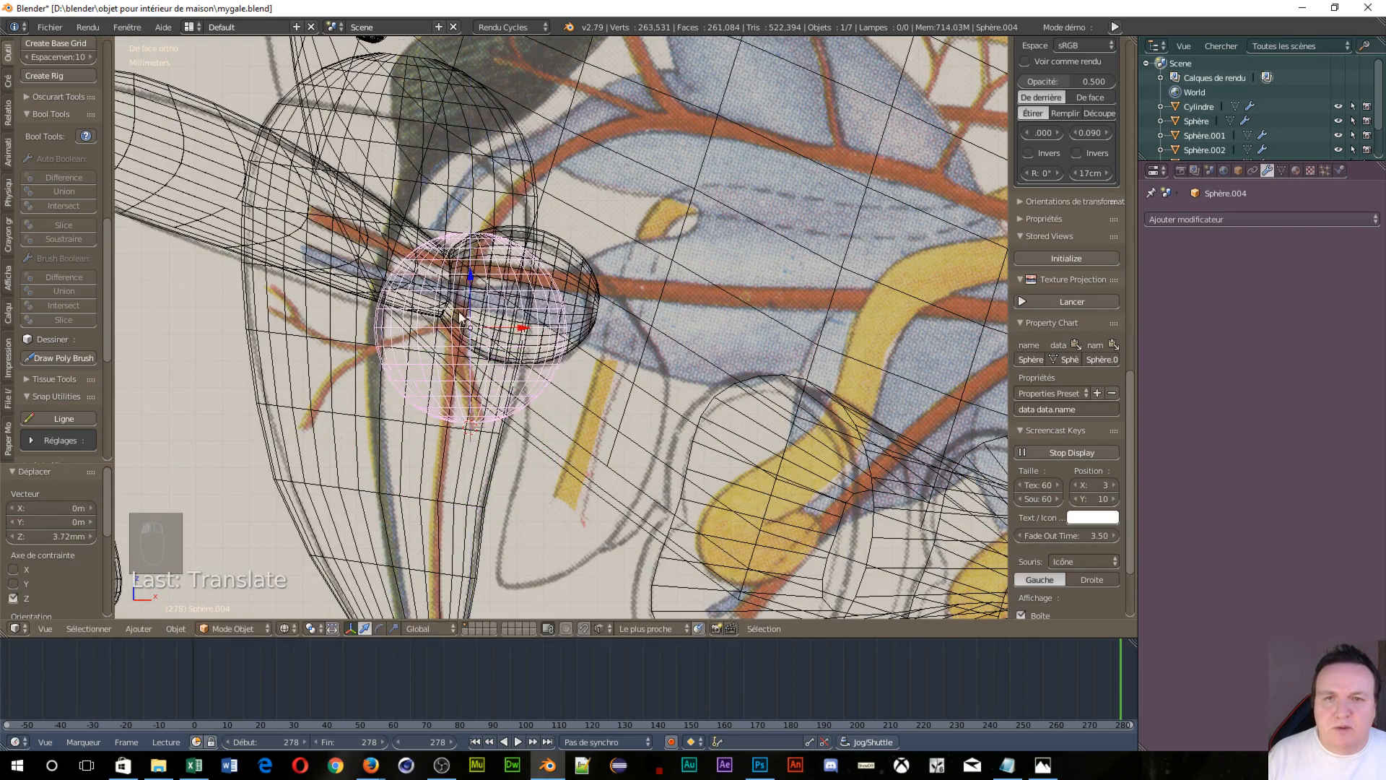
drag(525, 332, 605, 367)
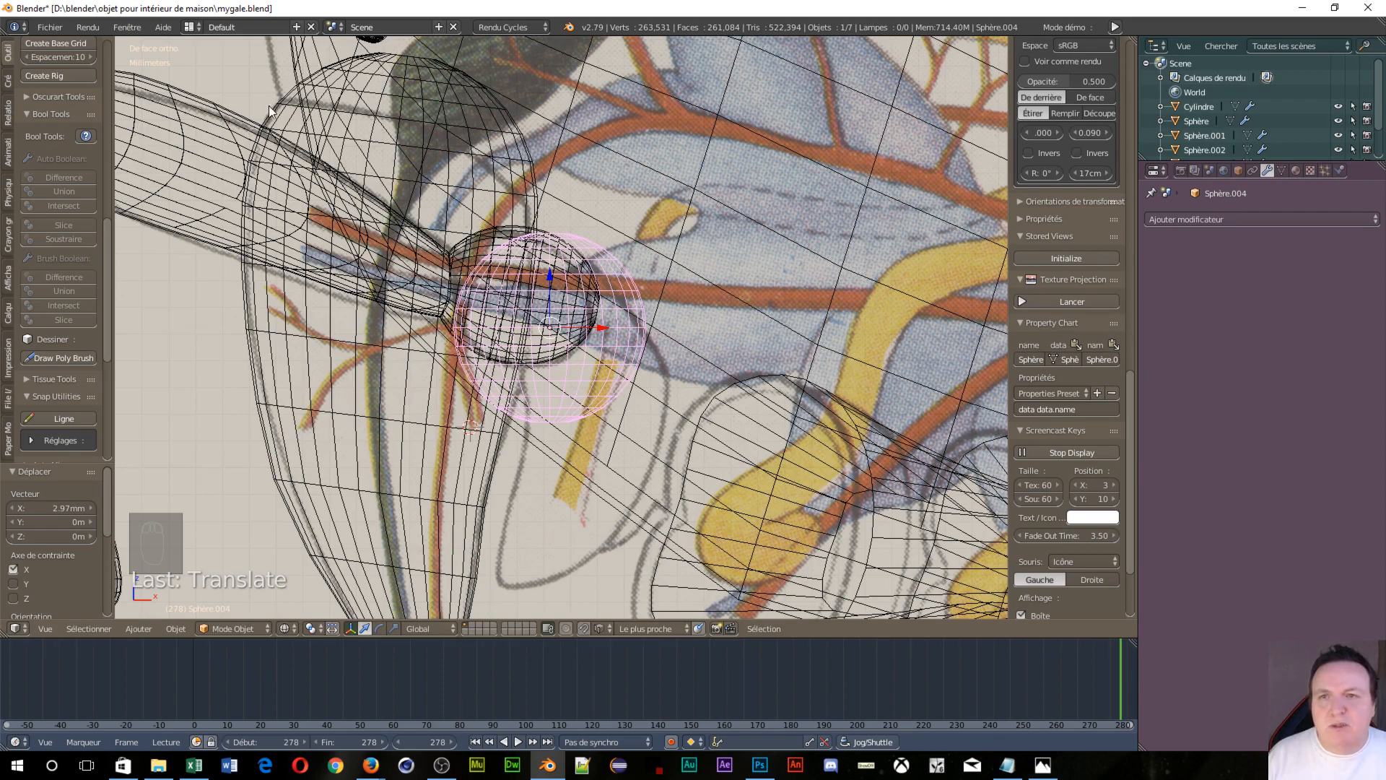
scroll(318, 408, down, 6)
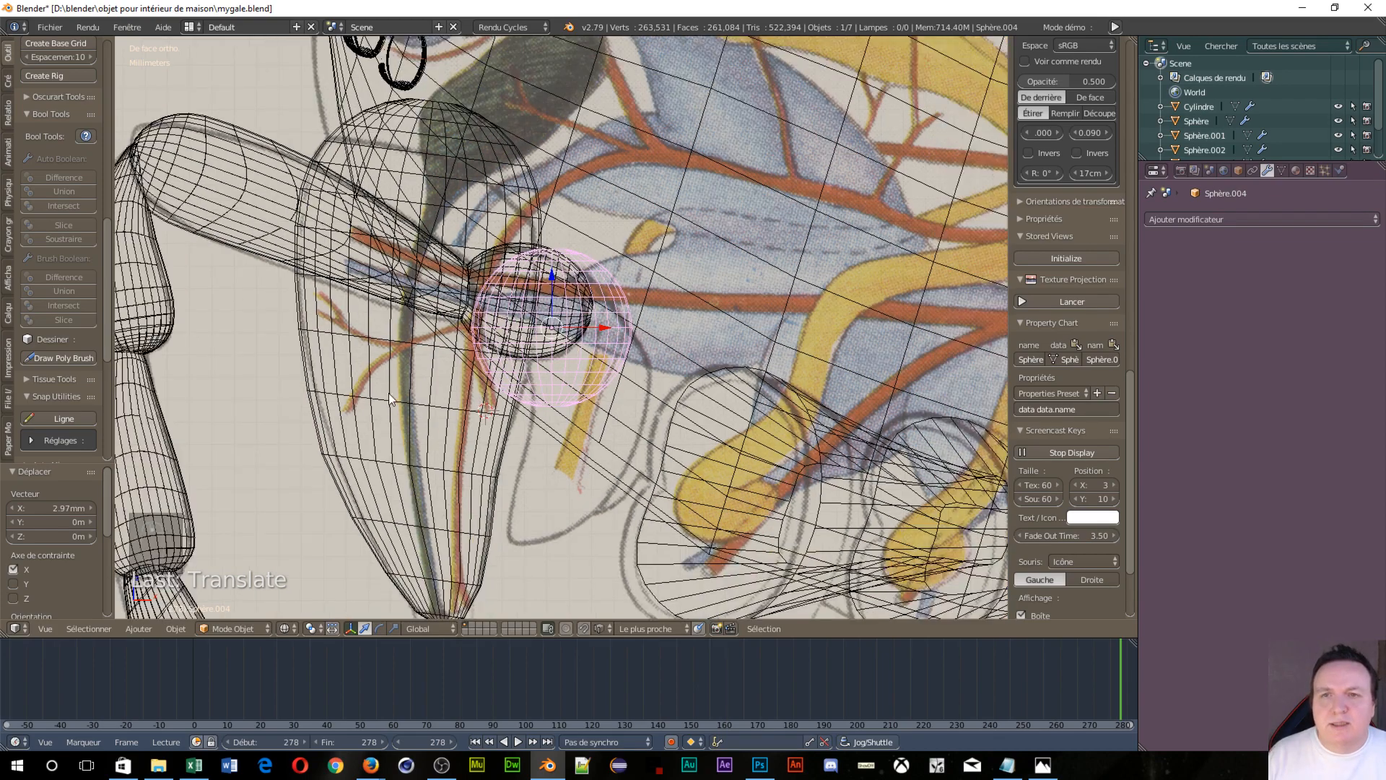
scroll(546, 433, up, 7)
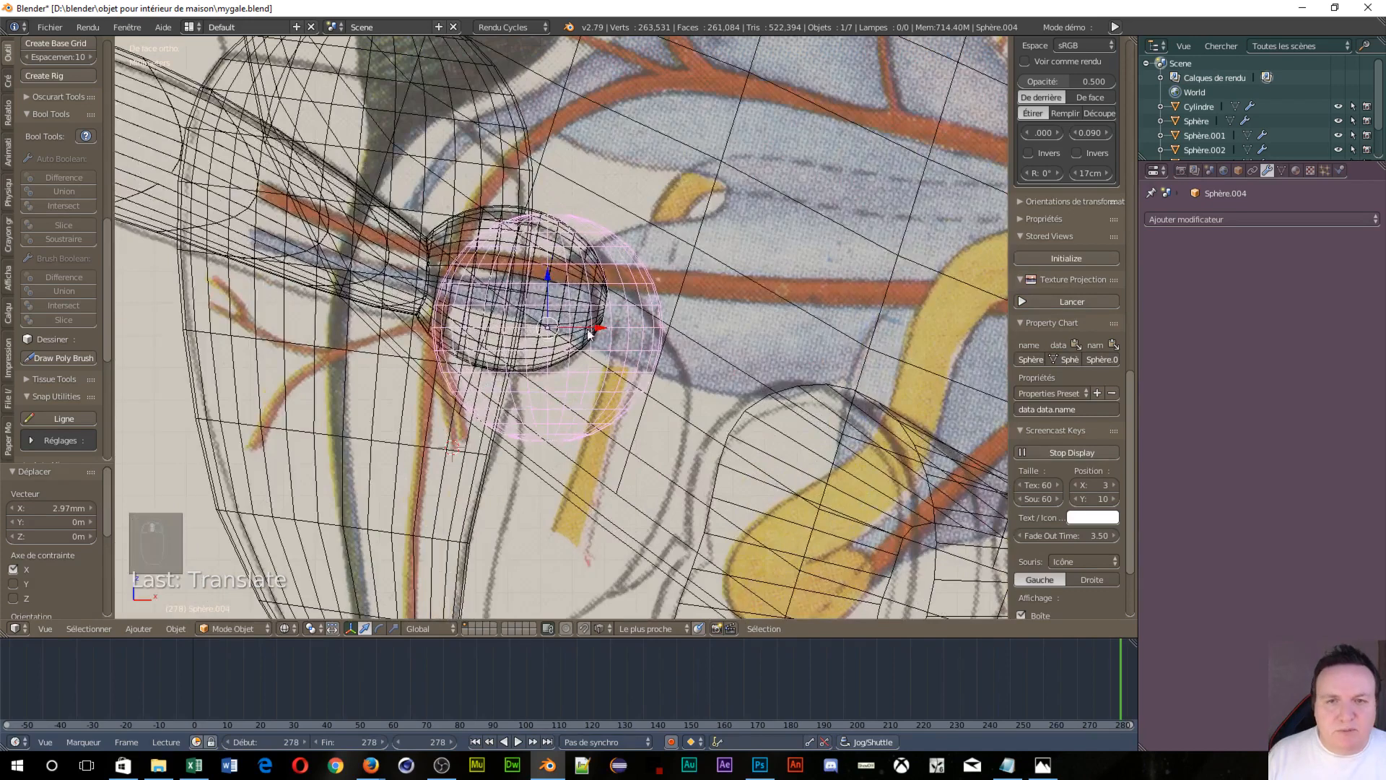
key(g)
key(x)
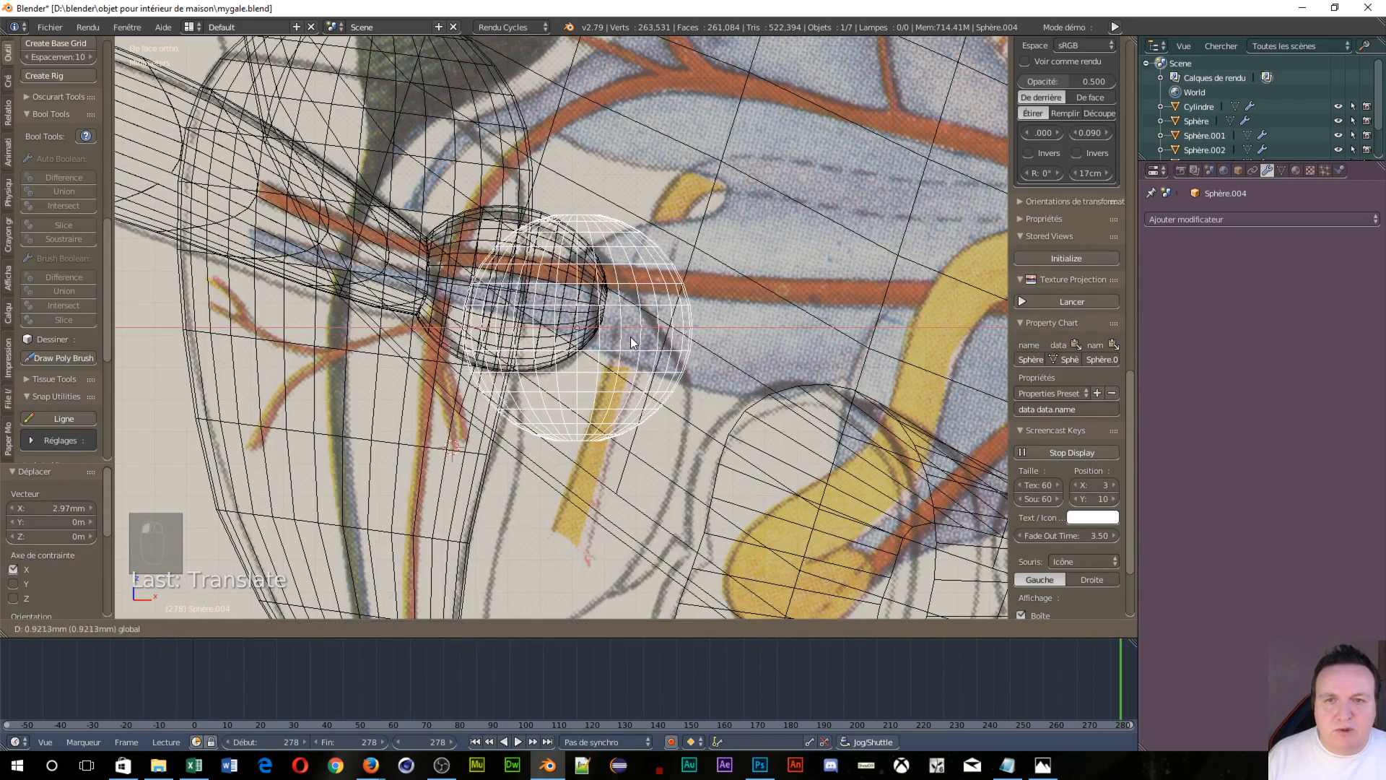
click(630, 337)
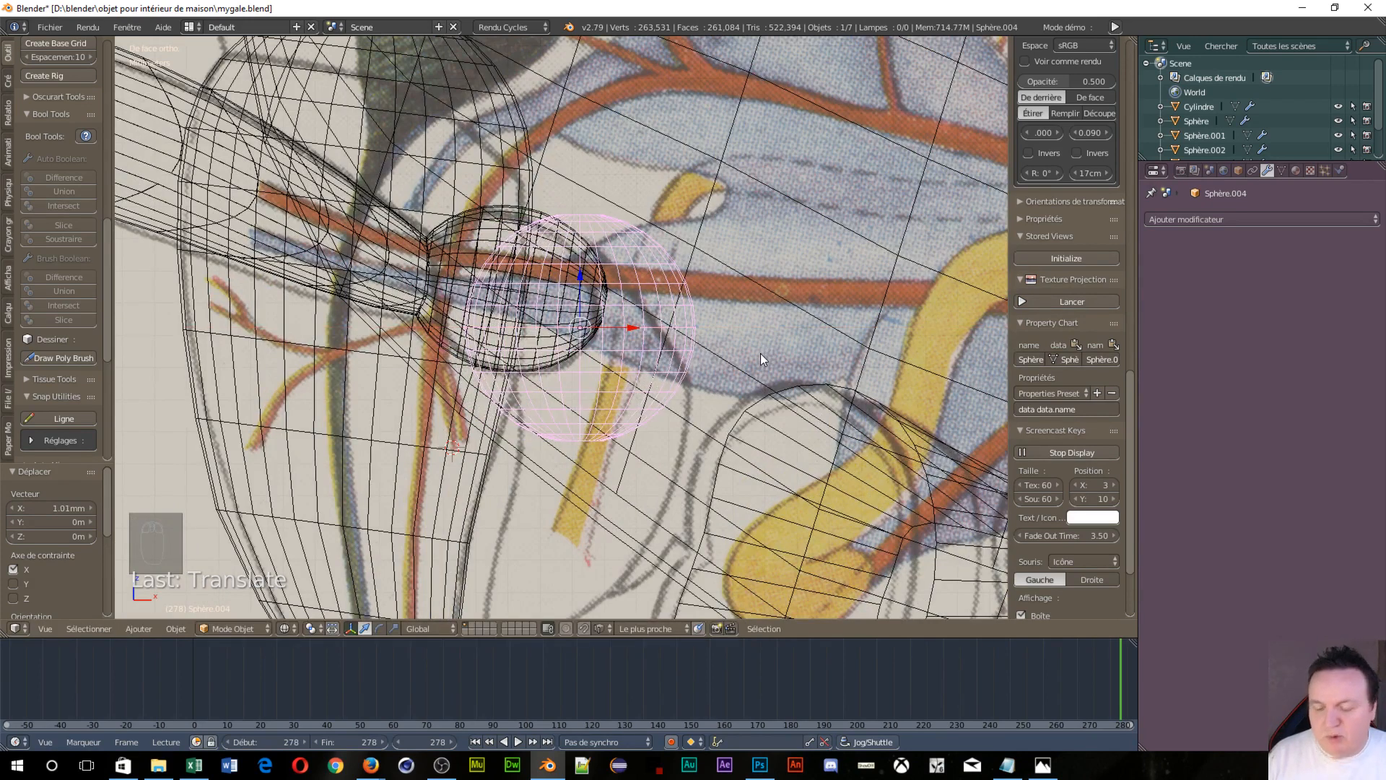
In Edit Mode, pull the sphere's lowest vertex about 4.37 mm down along Z with proportional editing to form a pointed drop
key(Tab)
click(860, 353)
scroll(685, 419, down, 2)
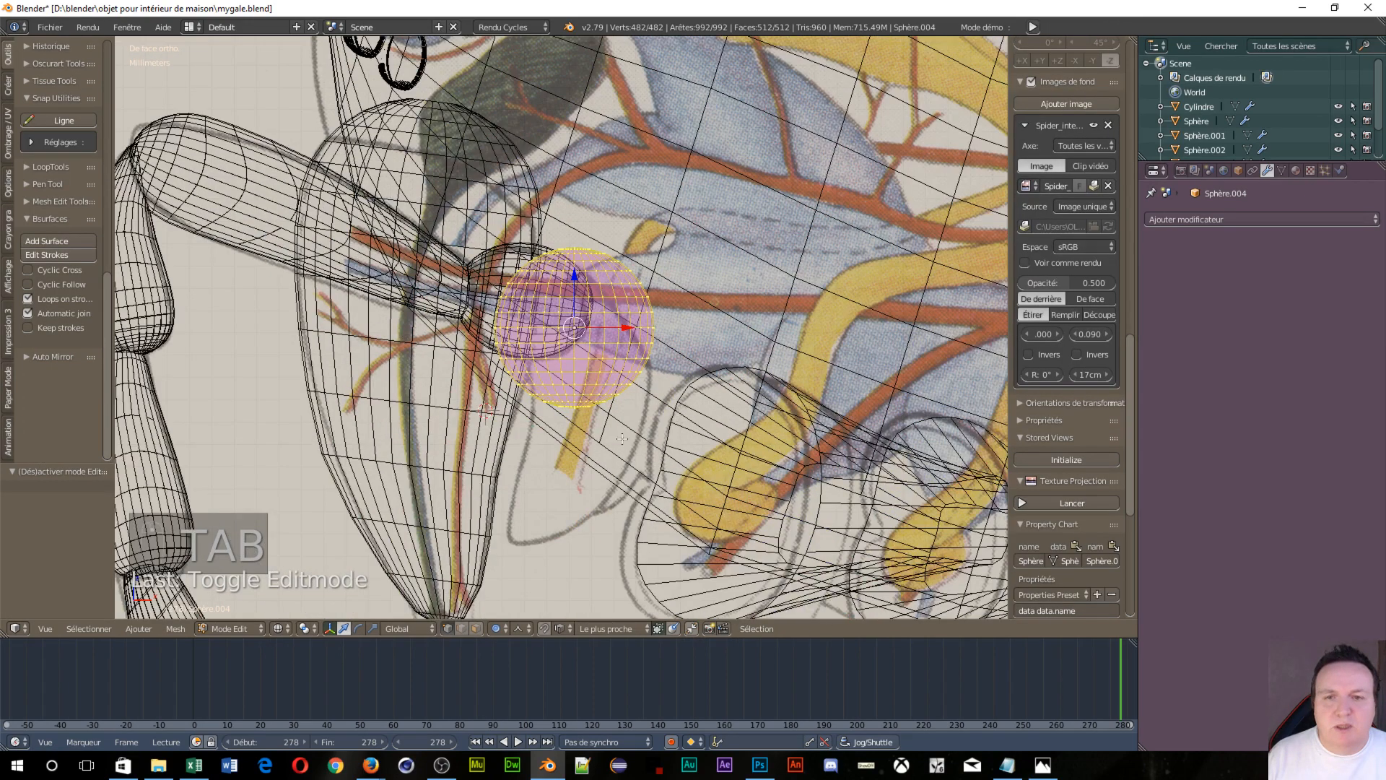
key(a)
key(a)
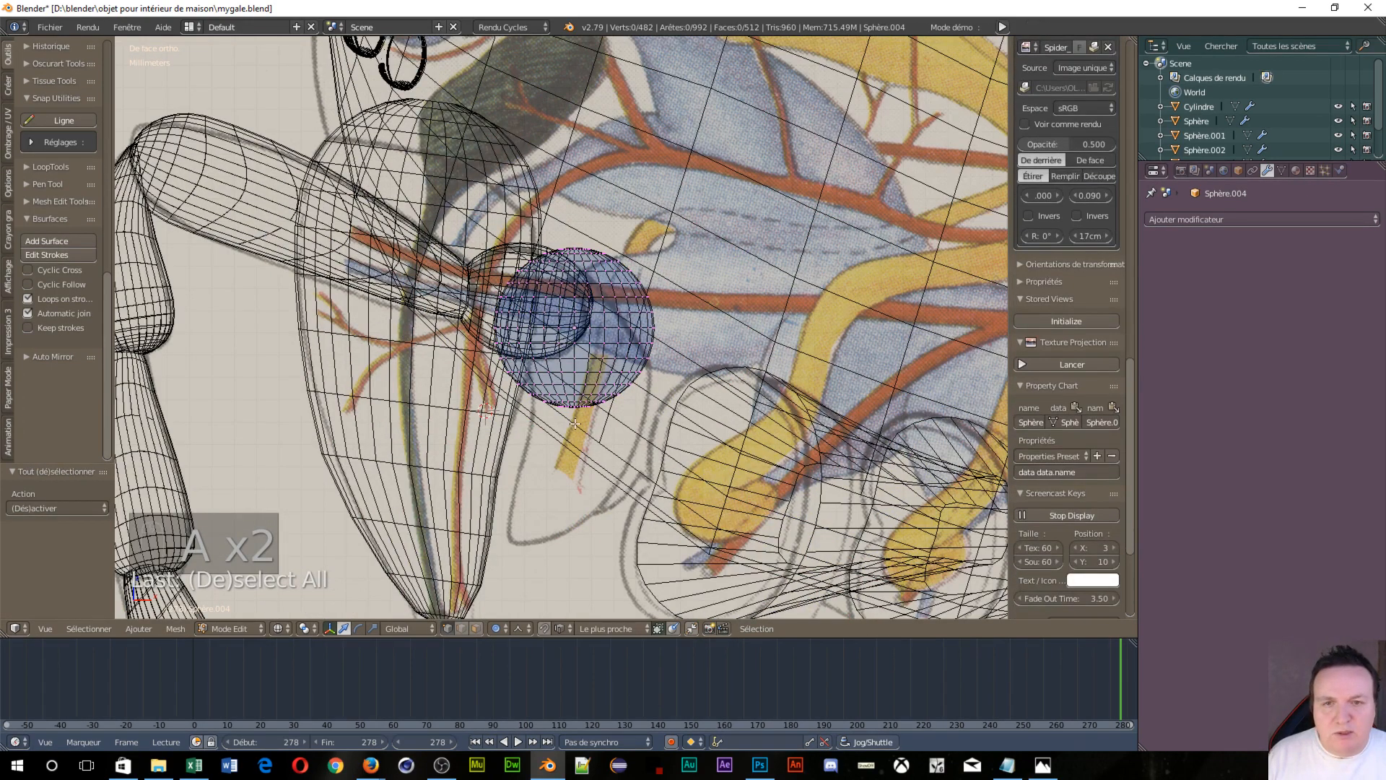
right_click(575, 424)
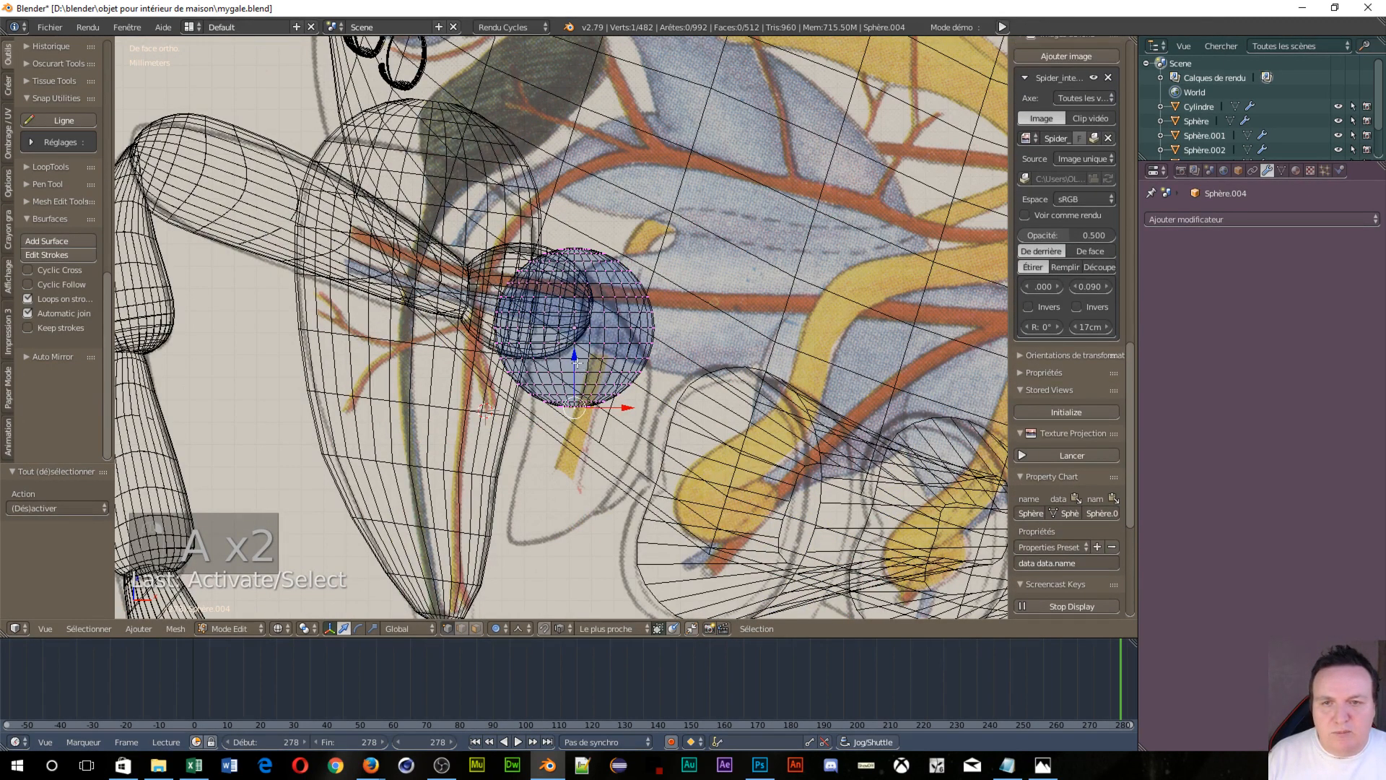
drag(575, 361, 615, 466)
scroll(583, 397, up, 11)
scroll(613, 405, up, 2)
scroll(610, 452, down, 1)
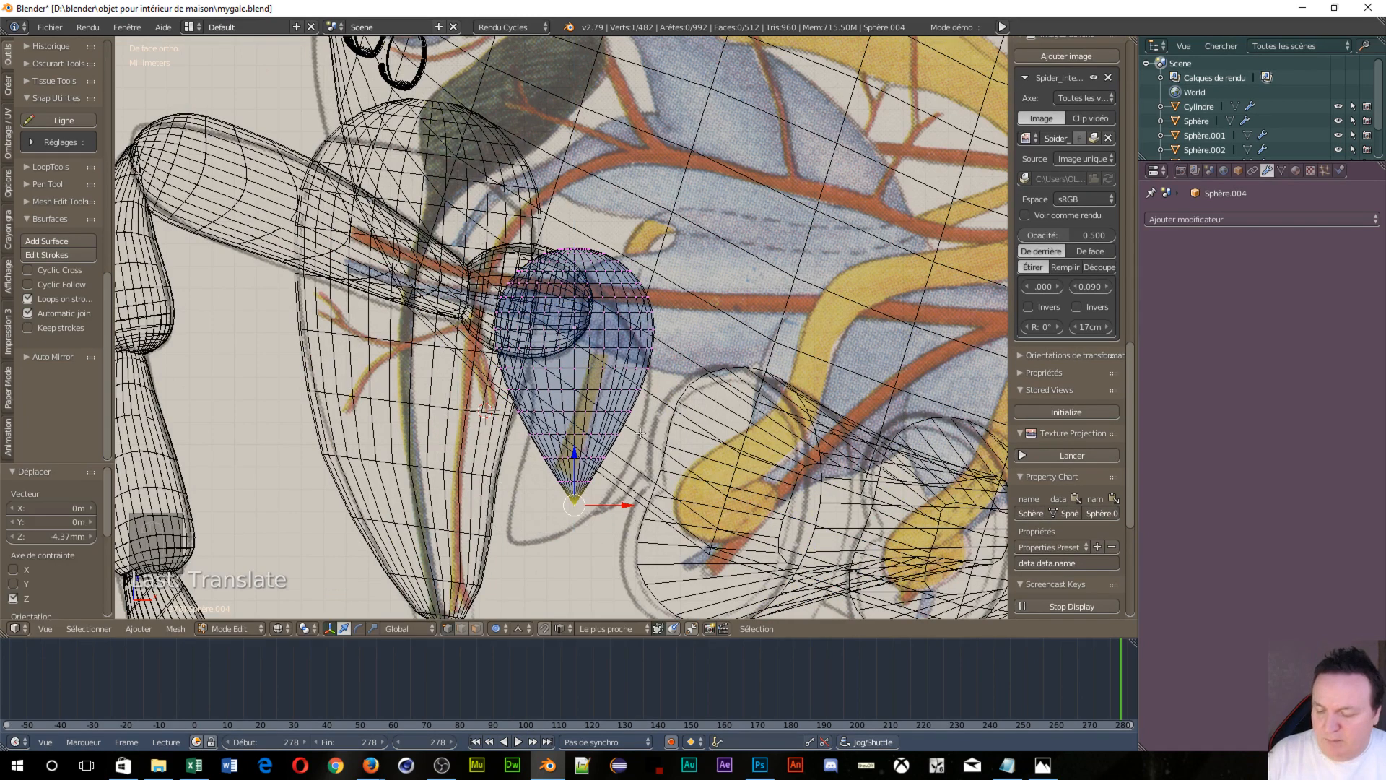
Undo the last pull, choose another proportional falloff, and pull the sphere's lowest vertex about 6.18 mm down along Z
key(ctrl+z)
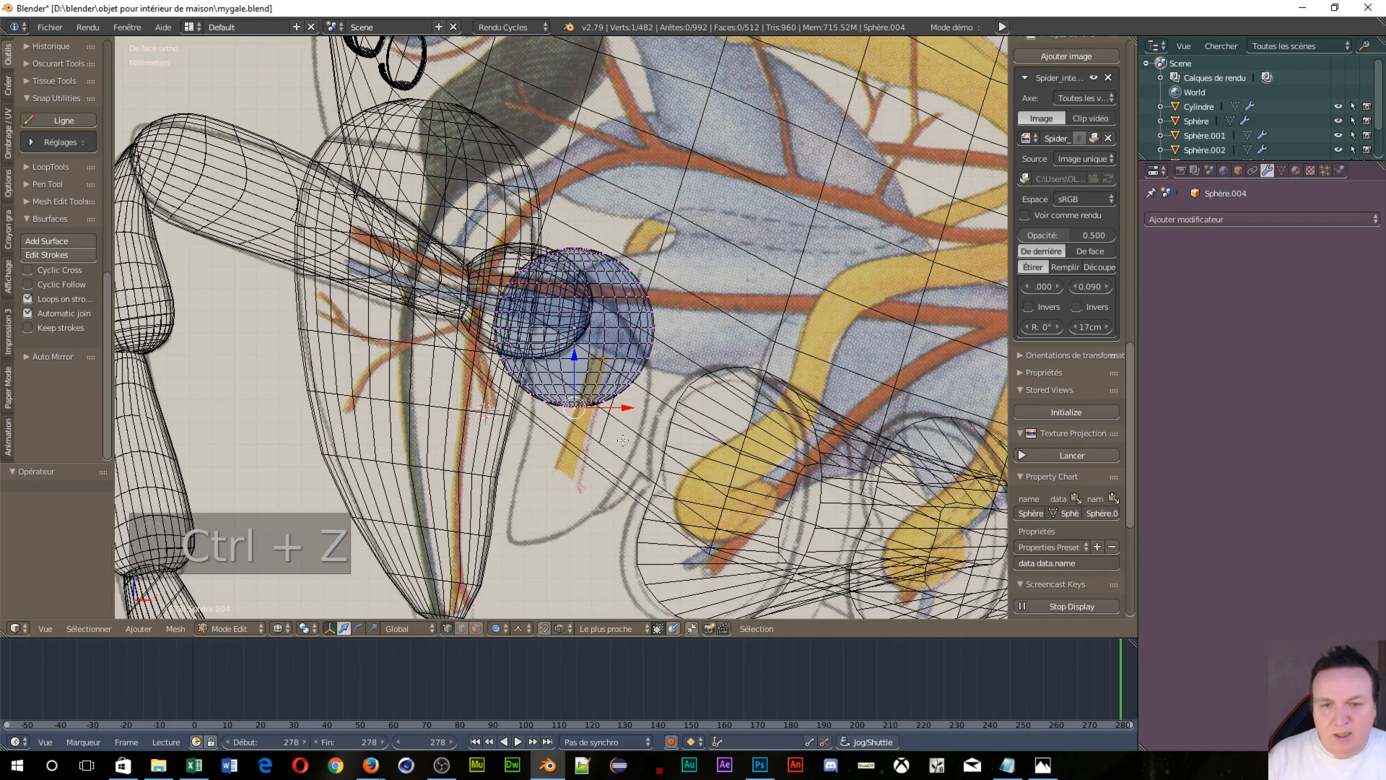
click(517, 629)
click(538, 611)
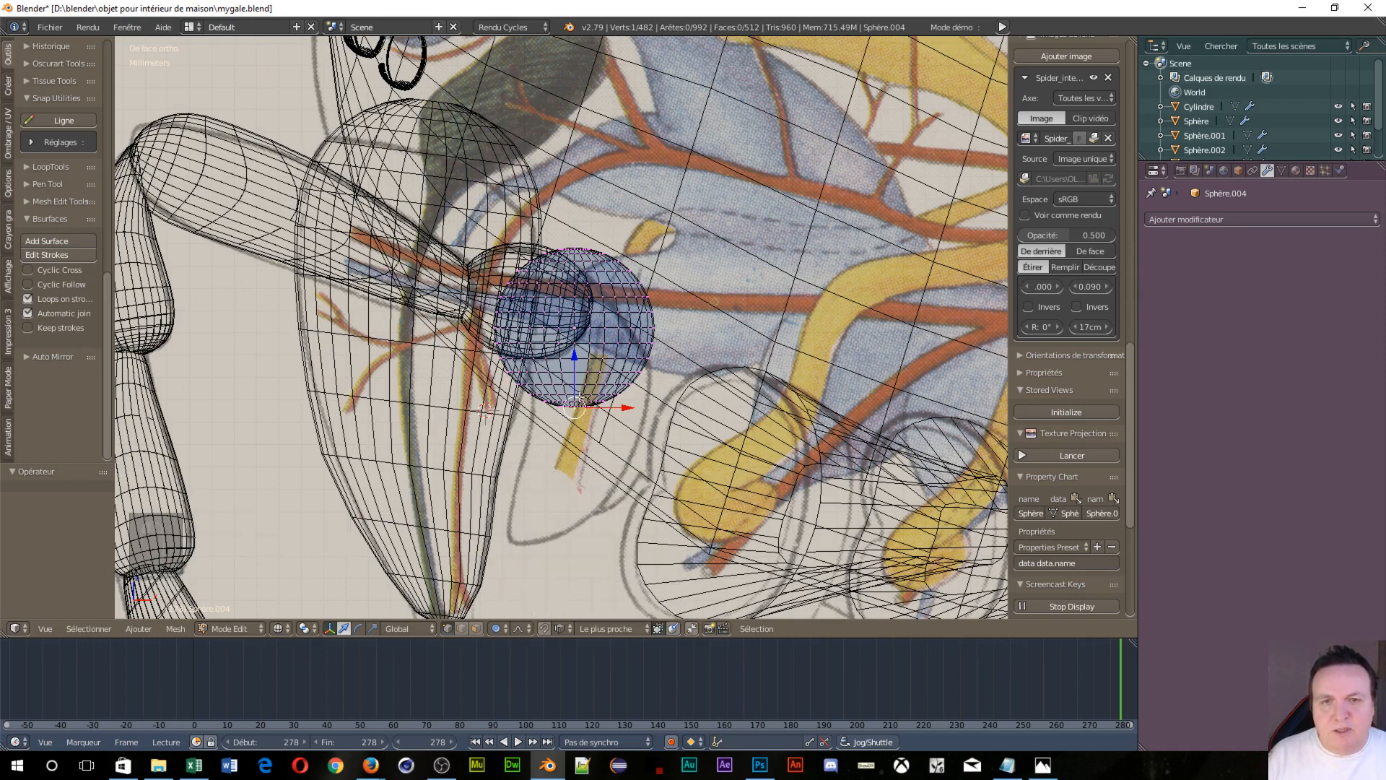
drag(574, 355, 574, 498)
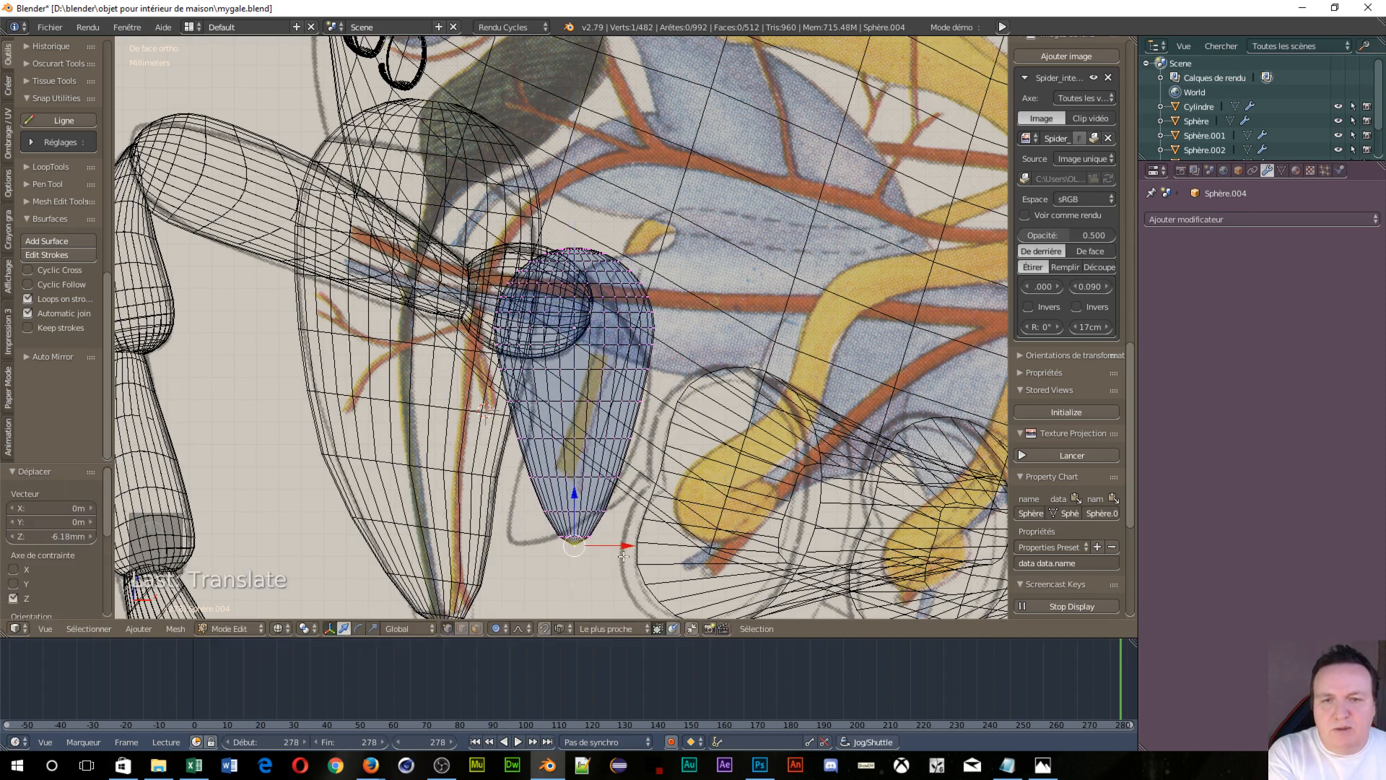
Pull the drop's tip along negative X towards the front leg and rotate the whole mesh about -12.7° around Y
drag(626, 548, 534, 543)
key(a)
key(a)
key(a)
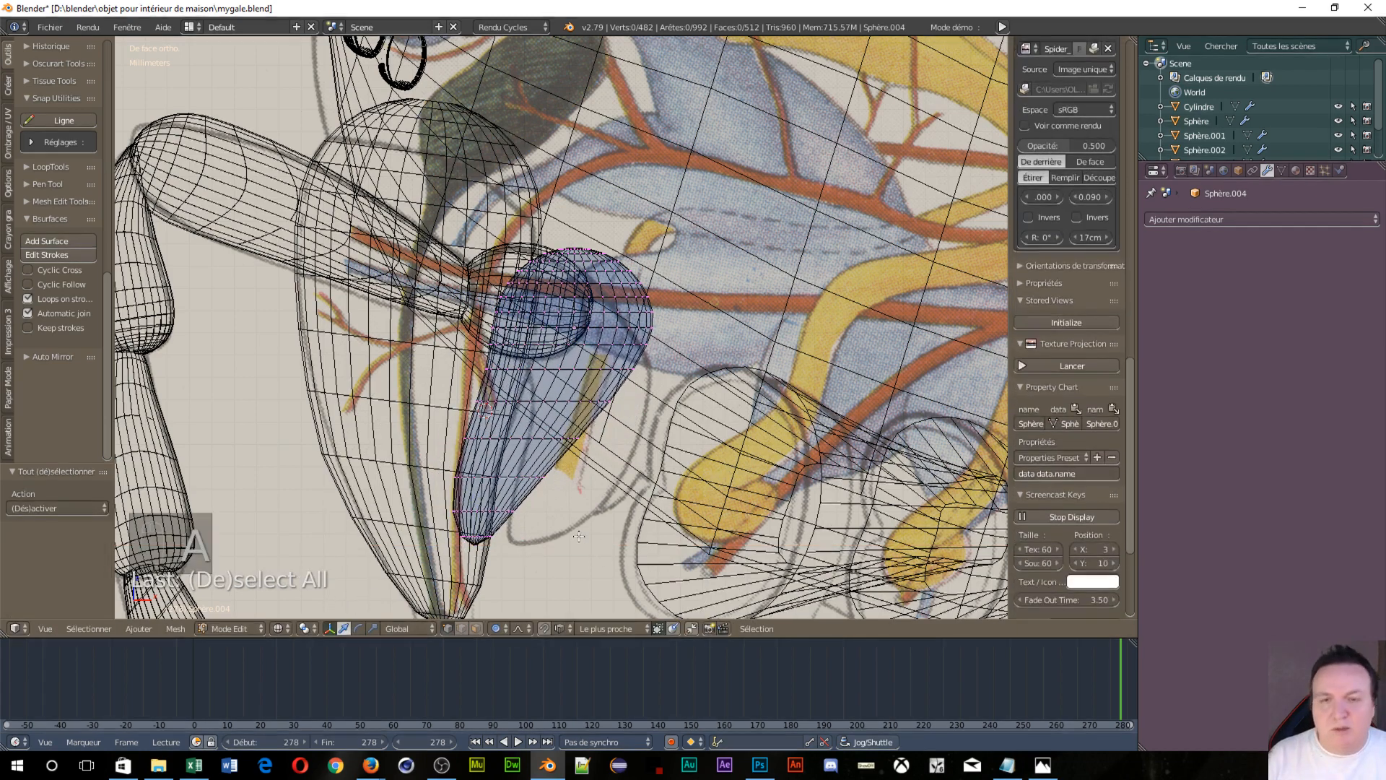
key(r)
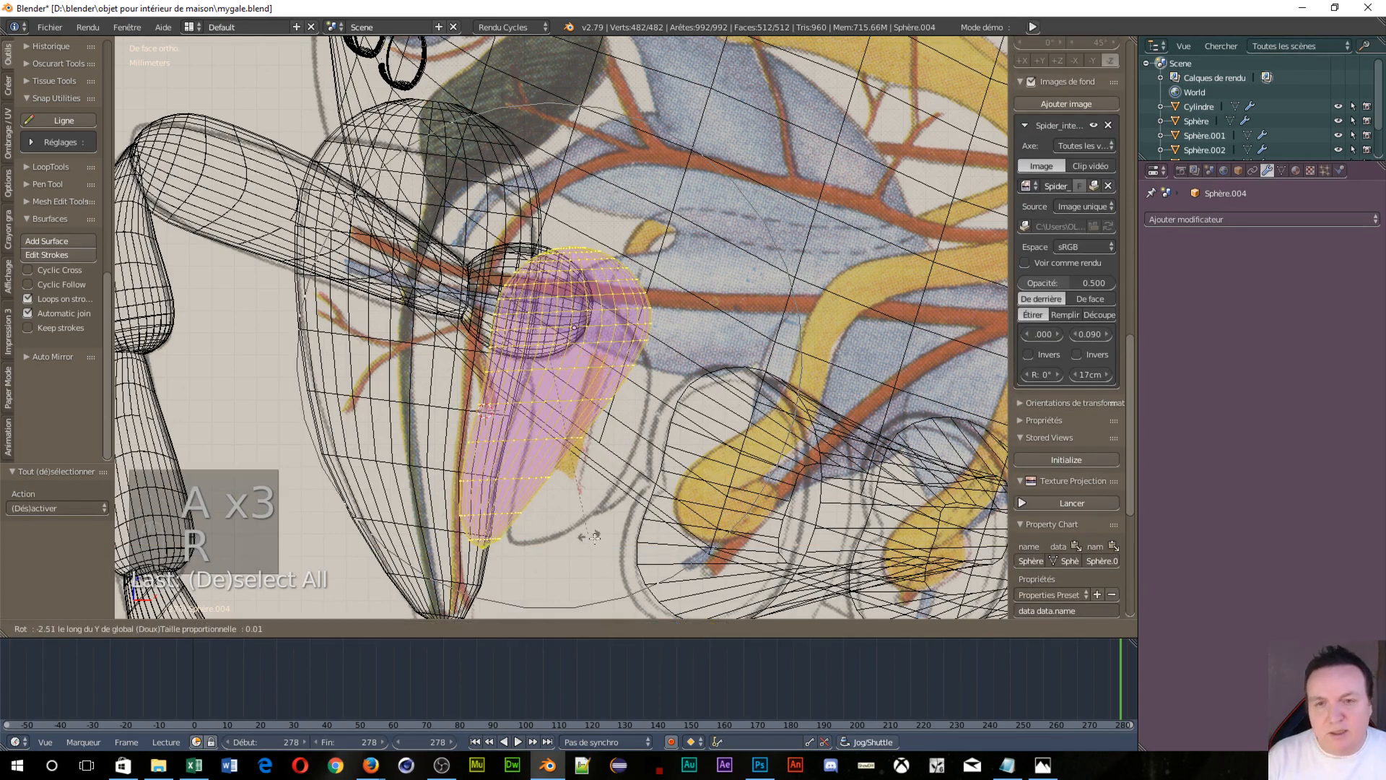
click(626, 537)
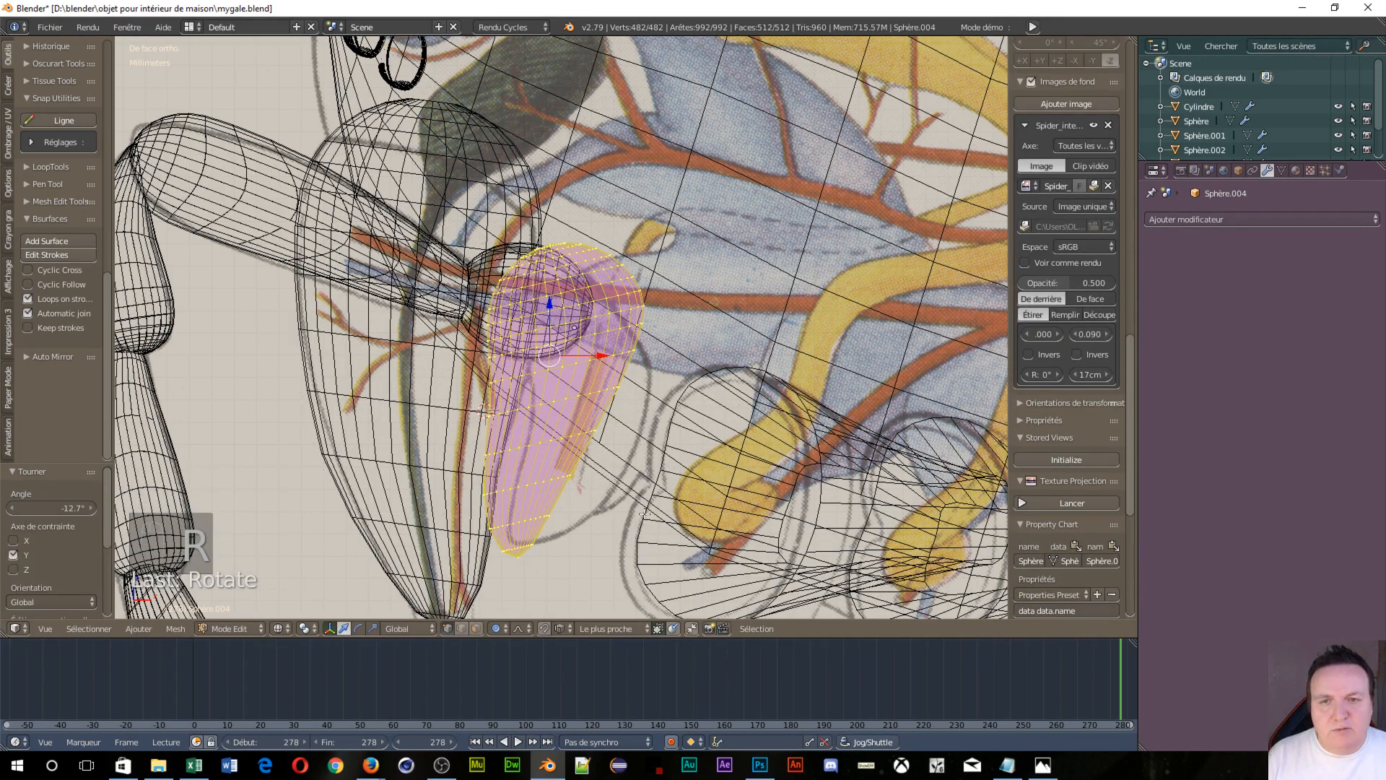
Move a vertex halfway down the drop's front edge about 1.91 mm along X with proportional editing to curve the shape
click(487, 416)
right_click(488, 417)
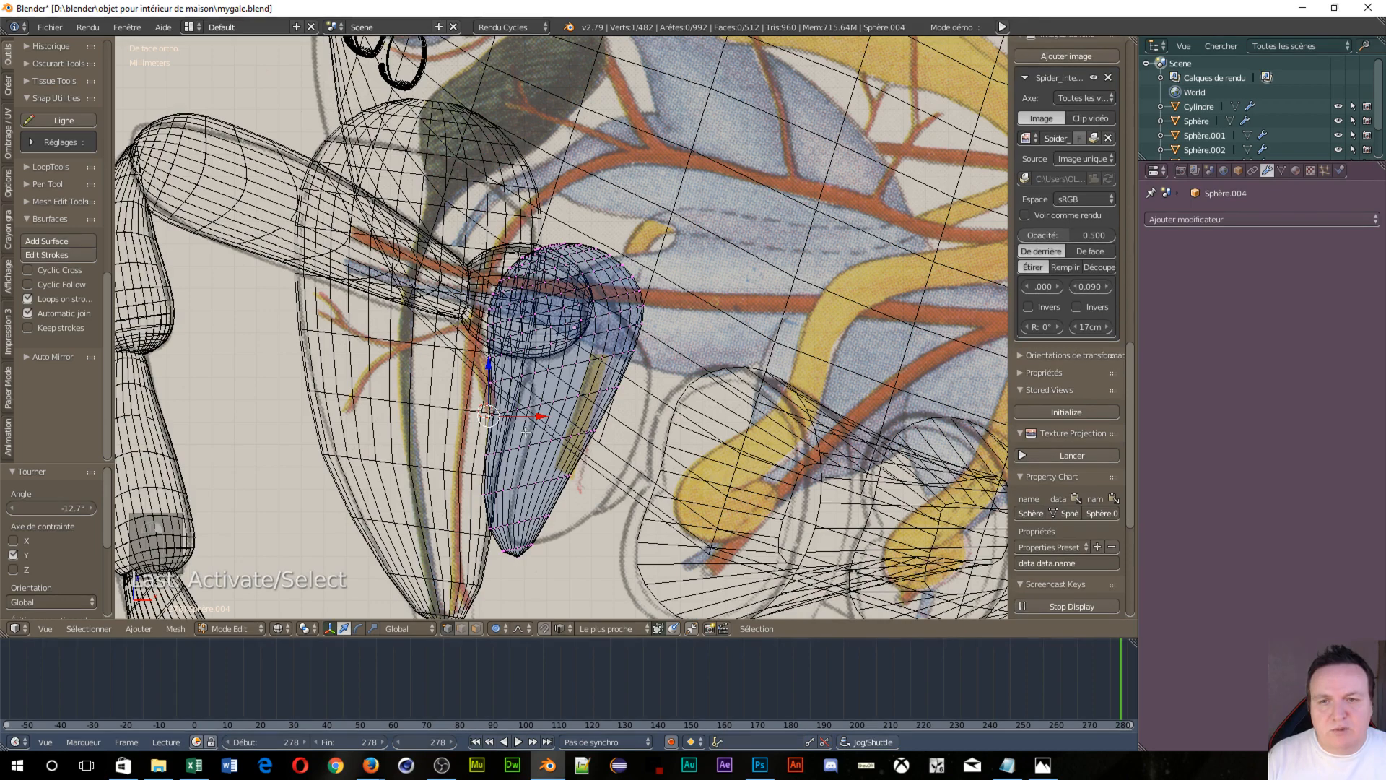
key(g)
key(x)
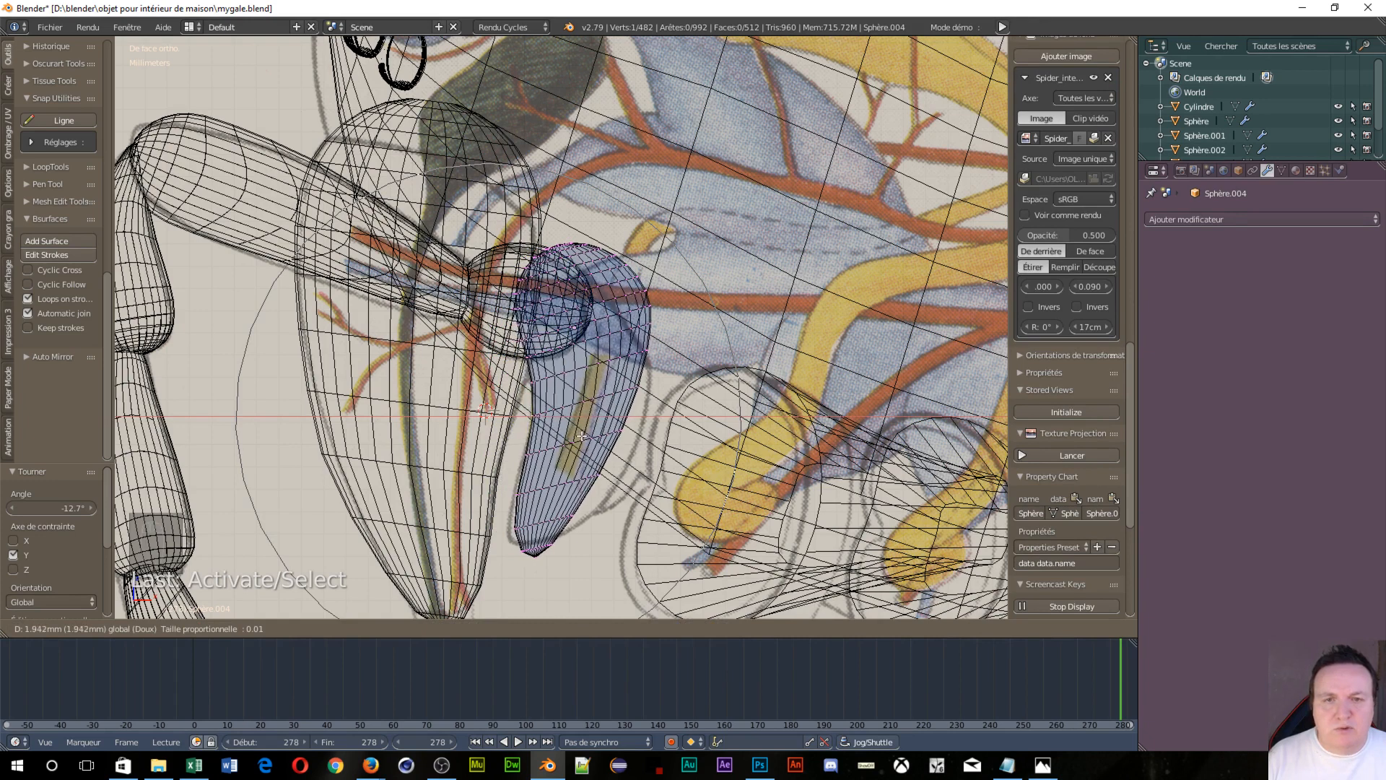
click(625, 407)
Move a rear-edge vertex about 0.68 mm along X and a front-edge vertex about -0.194 mm along X to refine the curve
right_click(650, 388)
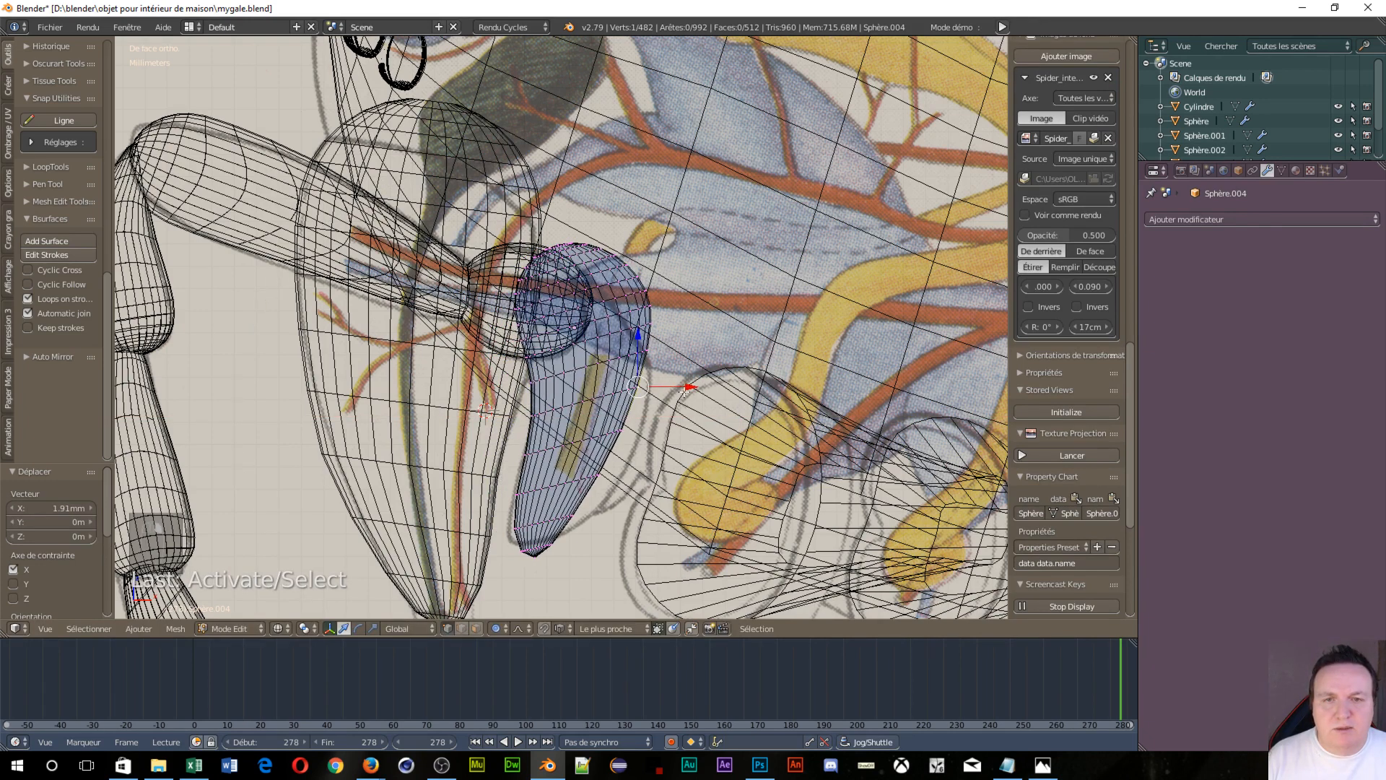
drag(685, 392, 699, 398)
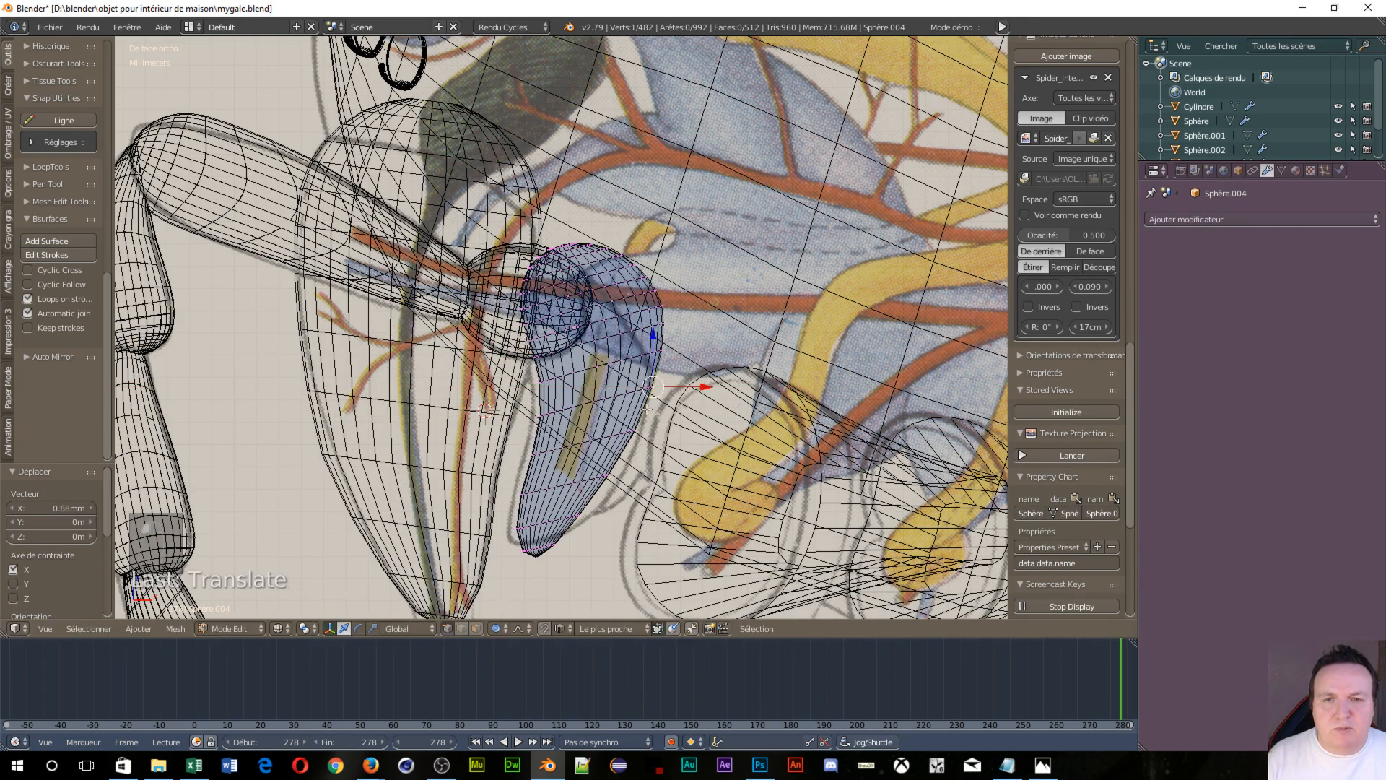
right_click(536, 418)
drag(592, 416, 587, 416)
Scale the whole drop mesh to about 0.814 along Y and move it about 4.3 mm along Y
middle_drag(478, 504, 814, 548)
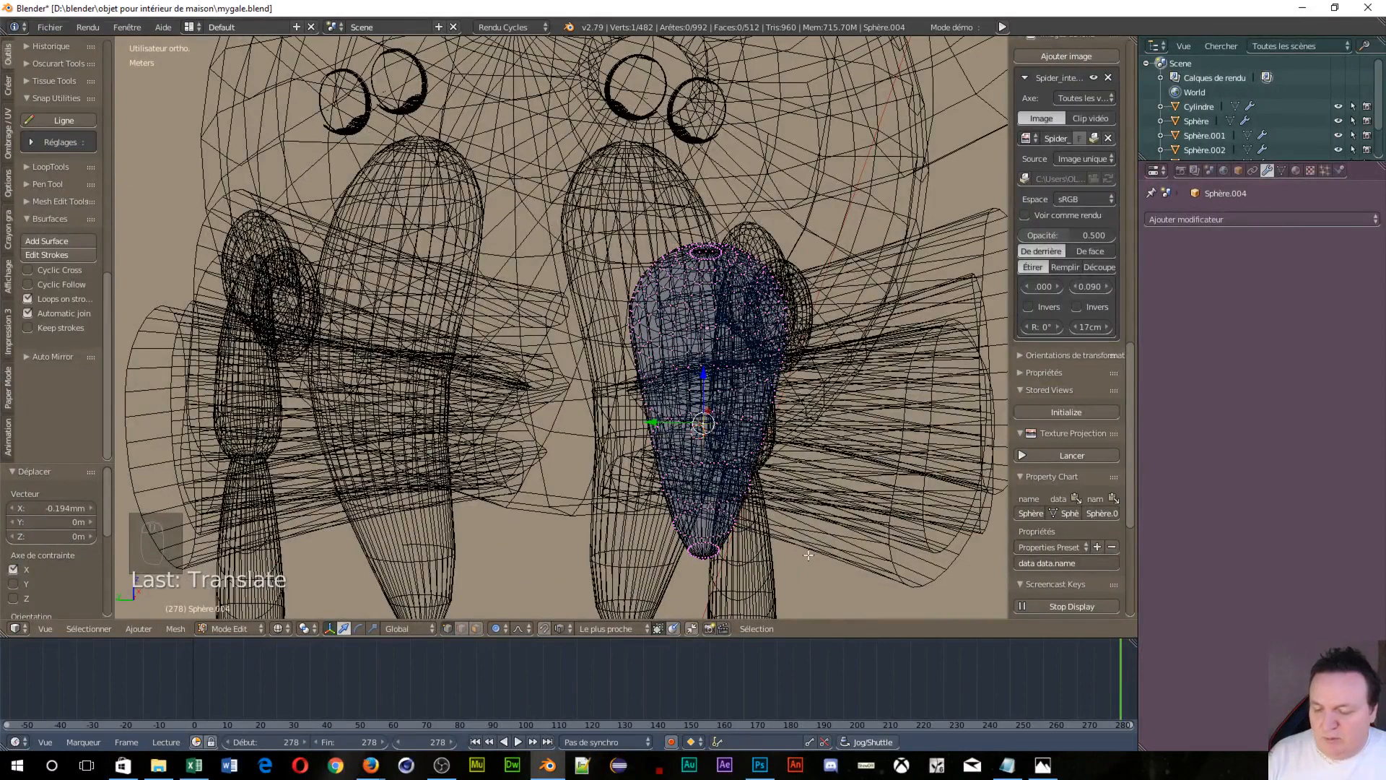
key(a)
key(a)
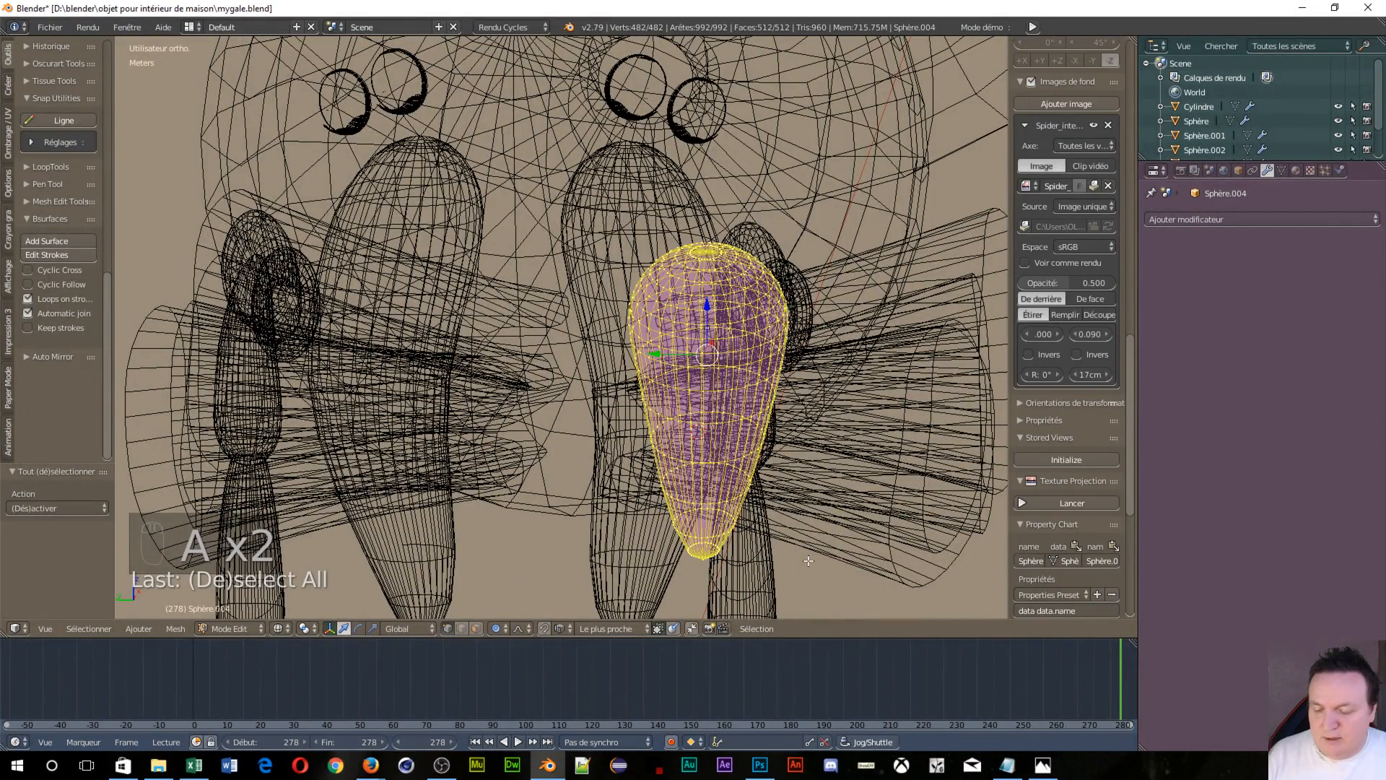
key(s)
key(y)
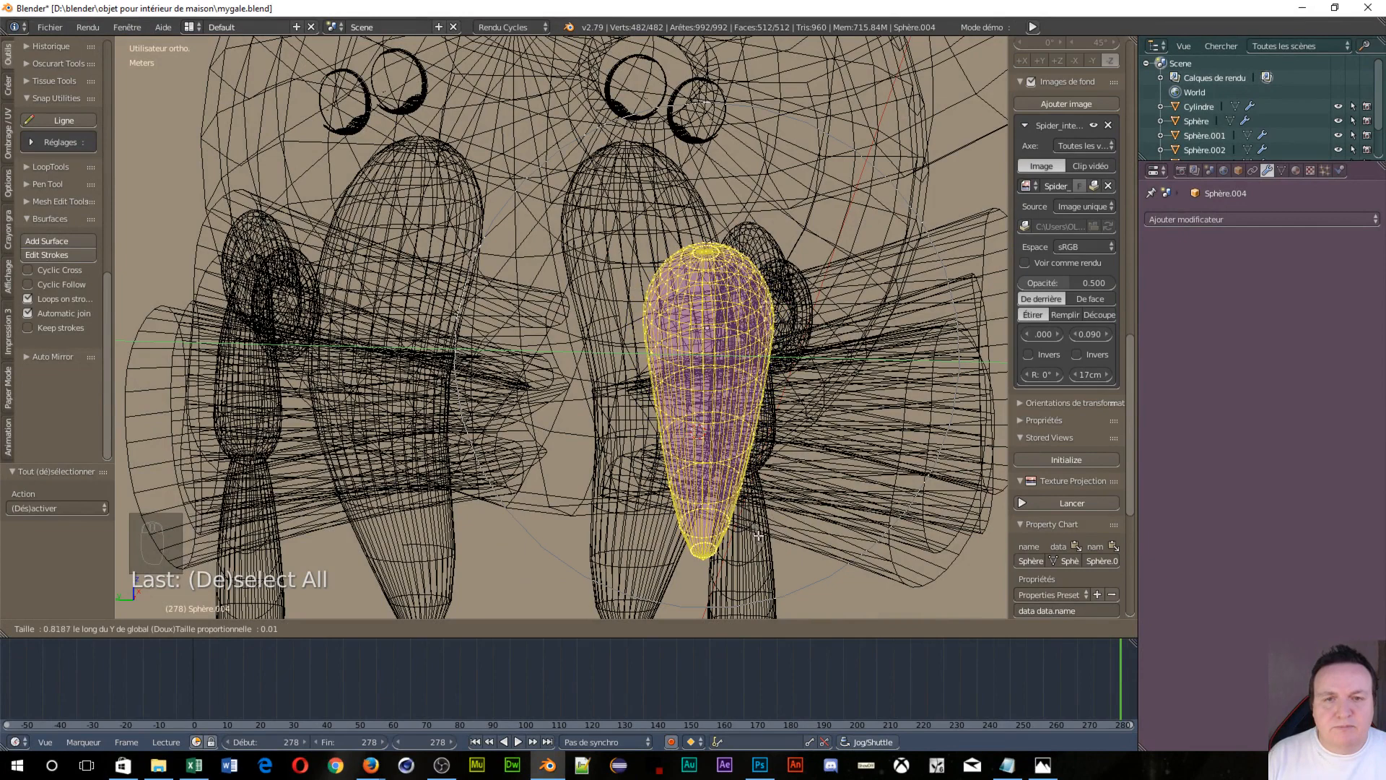
click(757, 534)
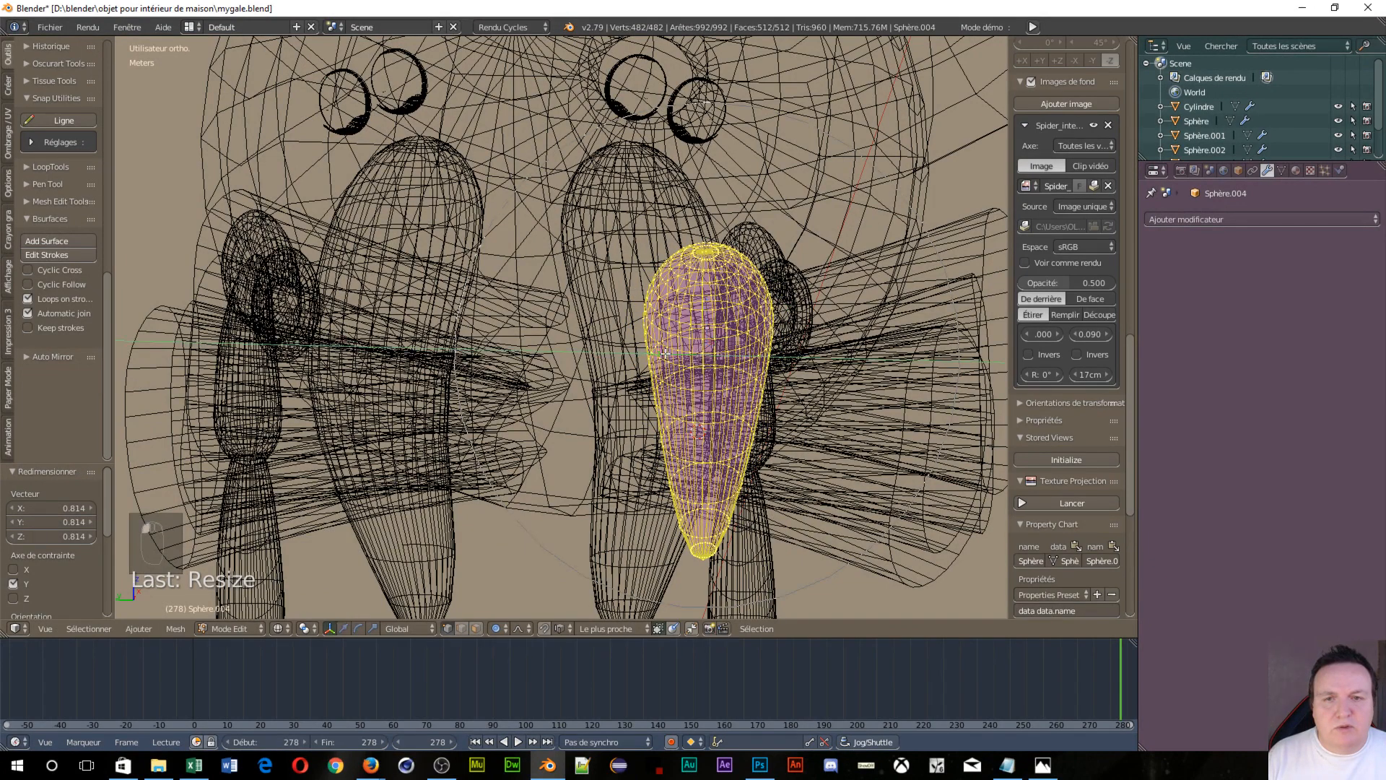
key(g)
key(y)
click(565, 366)
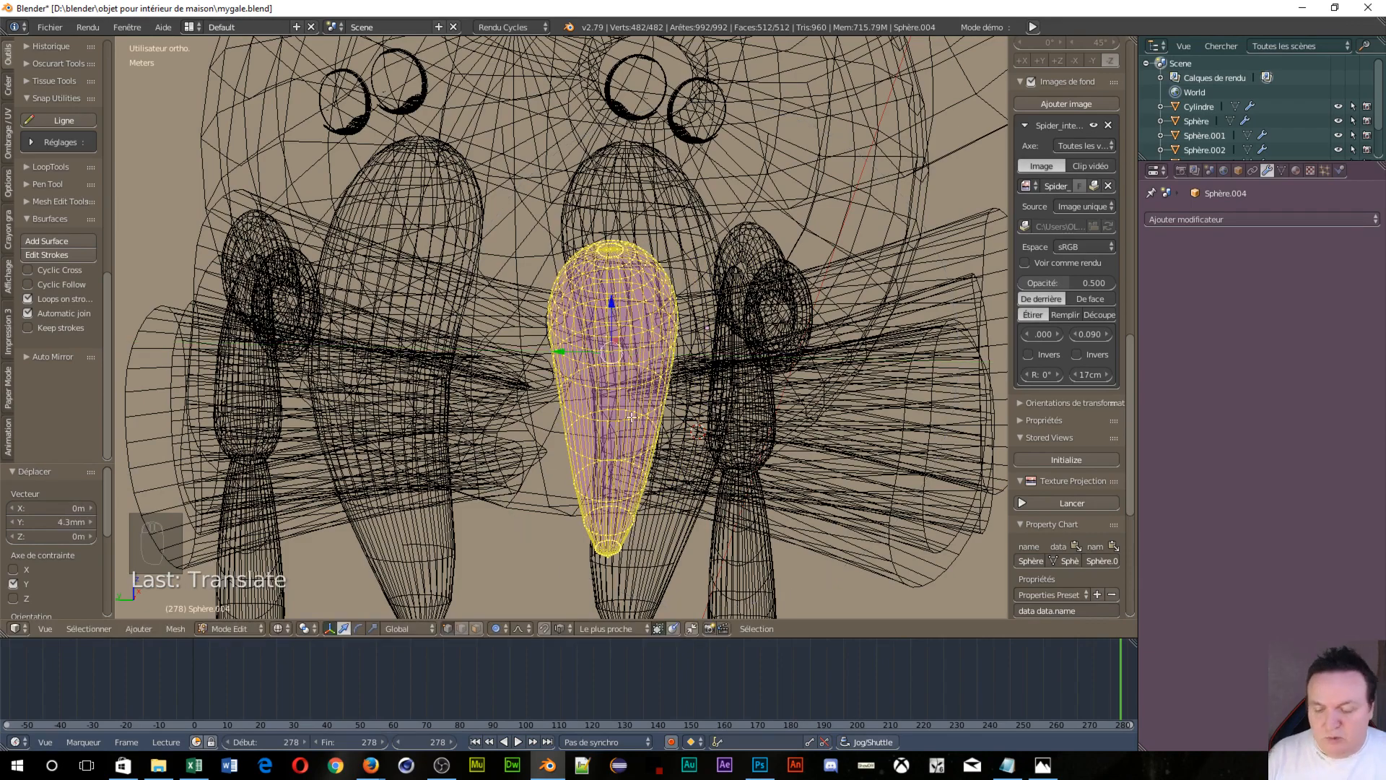
Switch the viewport to solid shading and move the drop mesh about -2.36 mm along X
key(ctrl+KP_3)
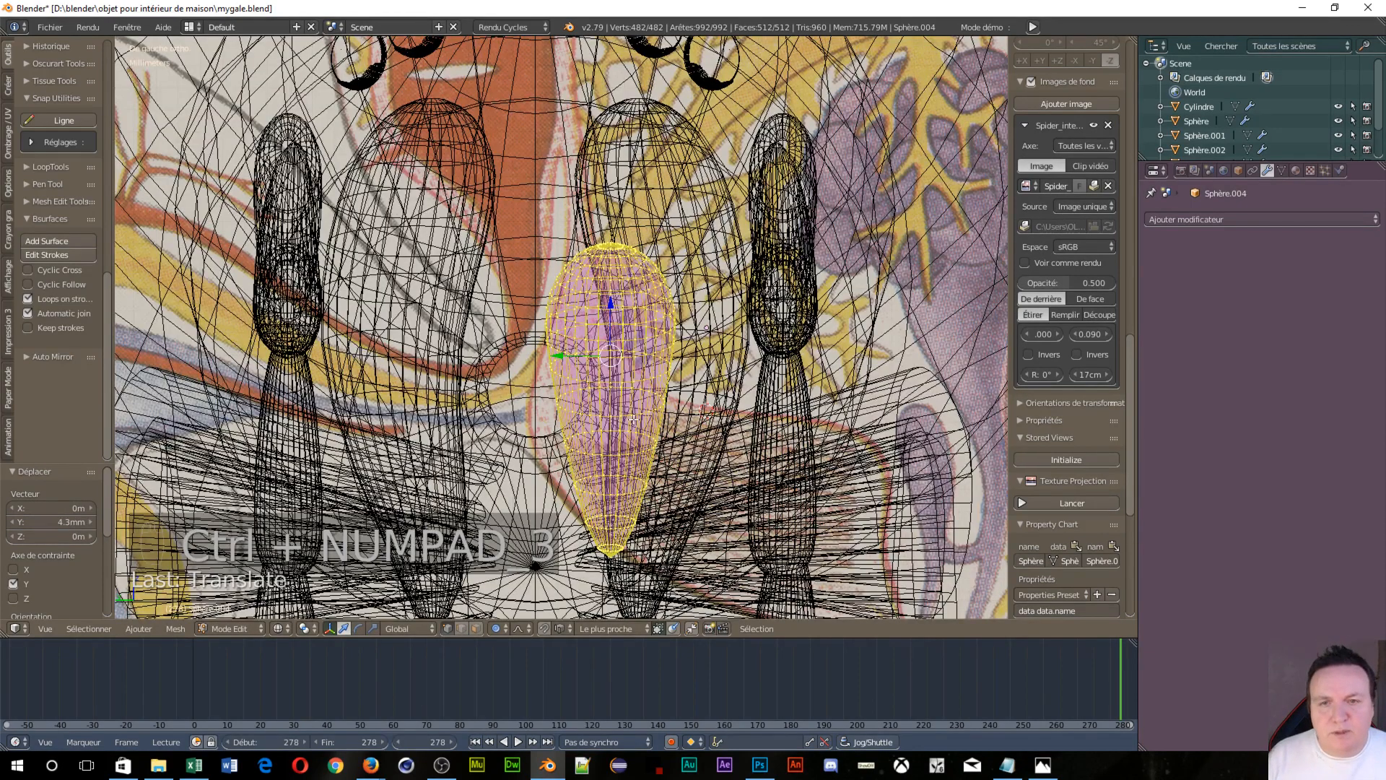
scroll(634, 420, down, 4)
key(z)
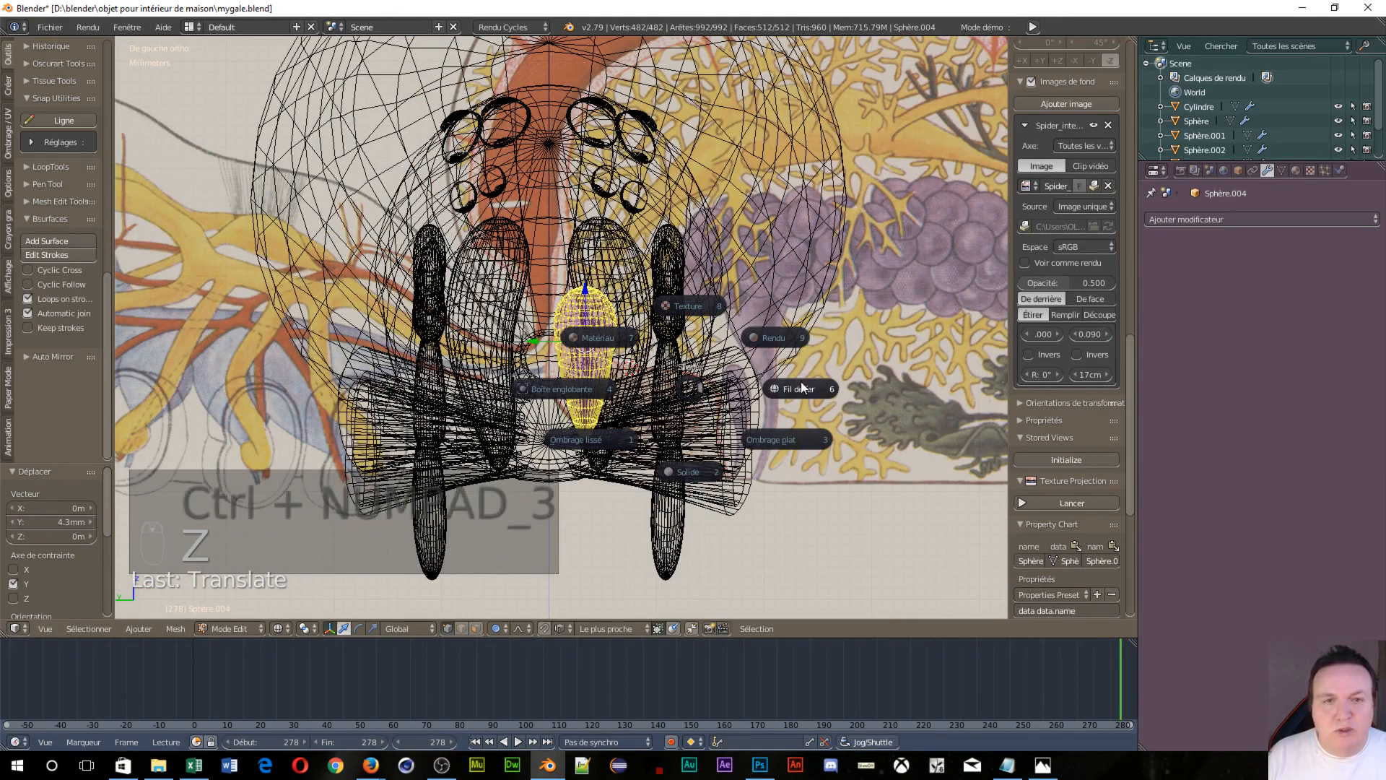
click(660, 453)
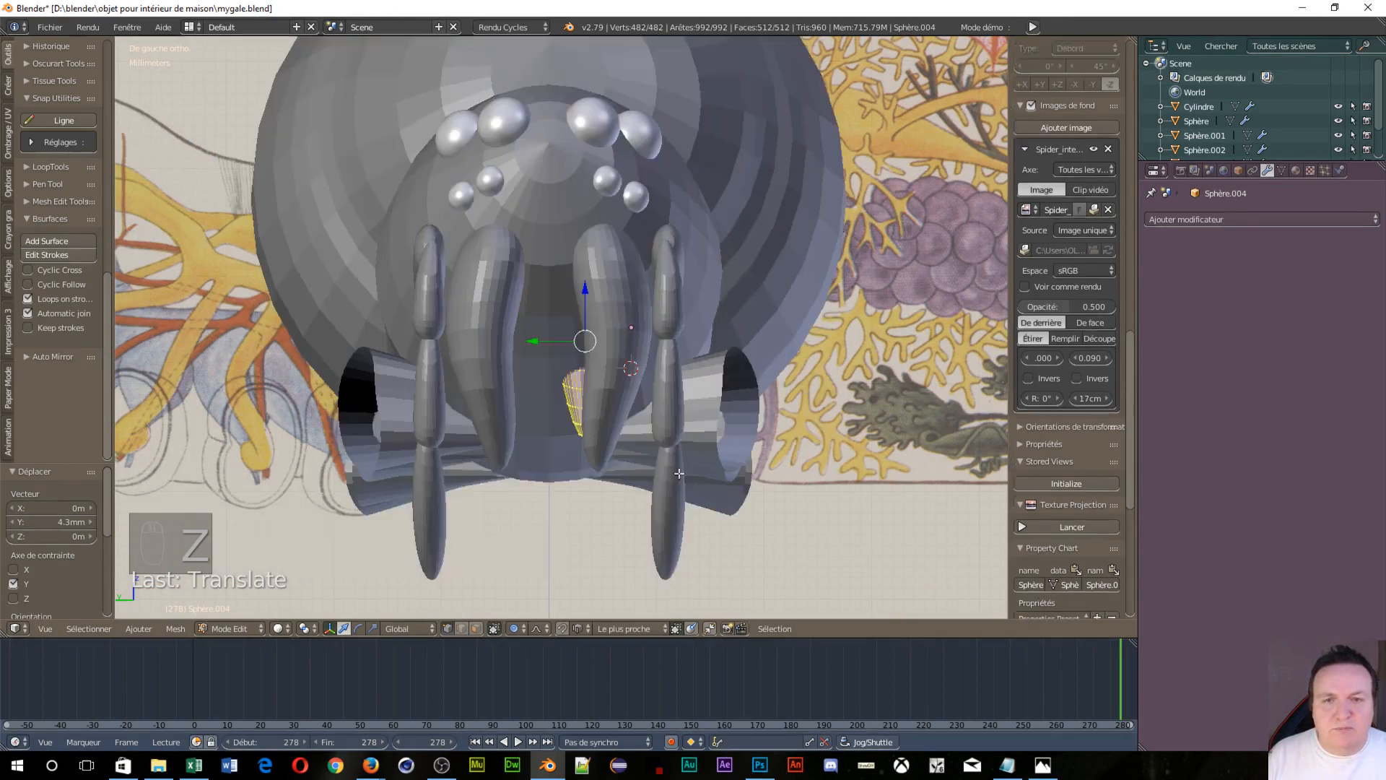
middle_drag(562, 426, 727, 430)
middle_drag(535, 332, 585, 341)
drag(520, 337, 545, 328)
middle_drag(545, 328, 663, 372)
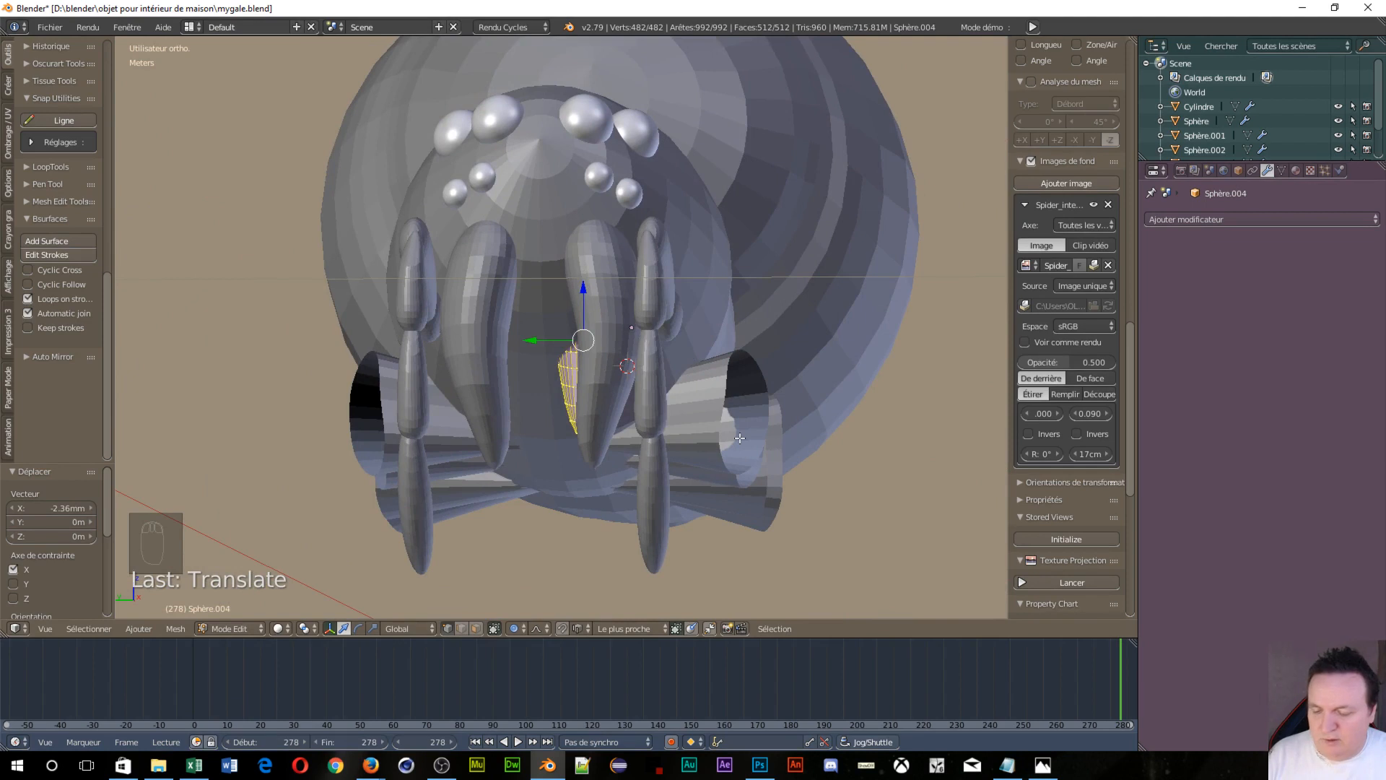
Narrow the drop mesh further along Y and move it about 1.41 mm along Y, beside the front appendage
key(s)
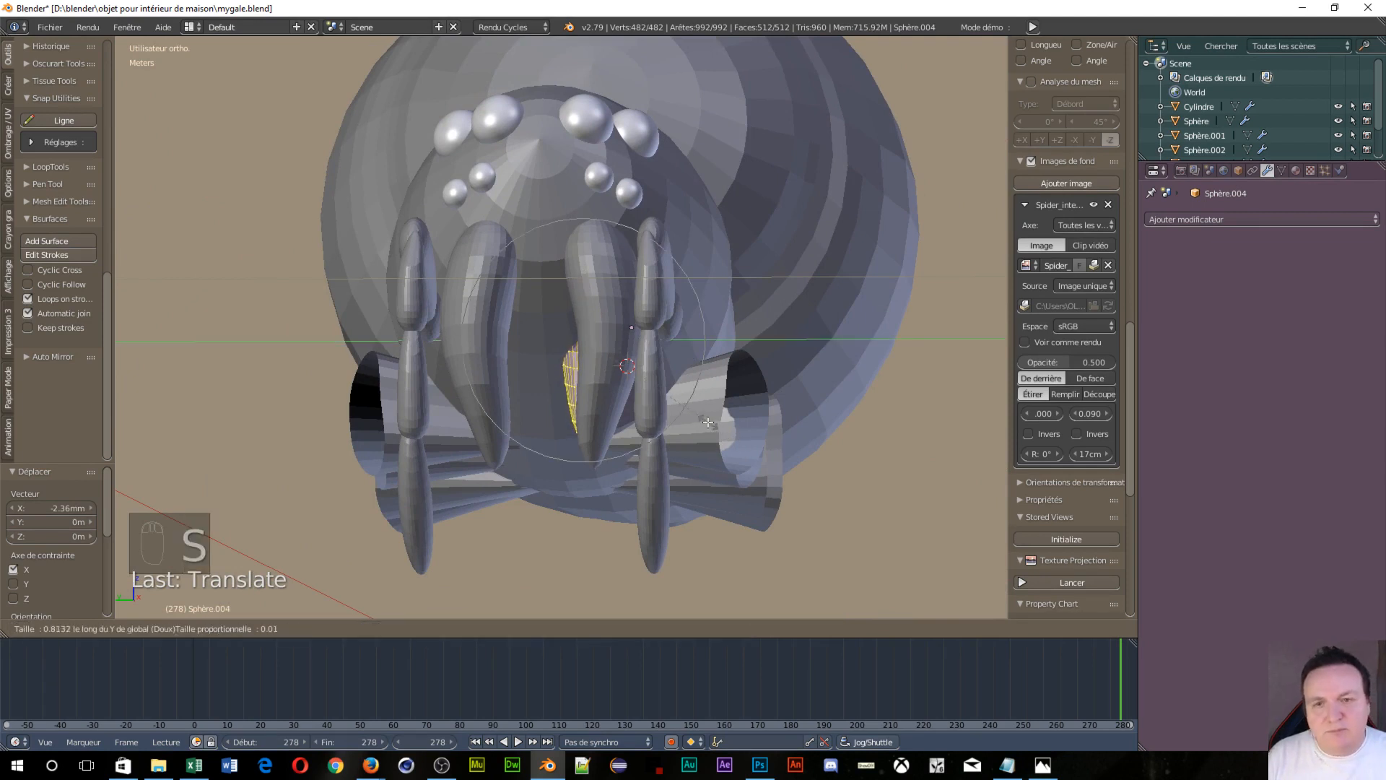
click(648, 392)
drag(534, 346, 519, 347)
mouse_move(622, 367)
middle_down()
mouse_move(722, 374)
mouse_move(639, 381)
middle_up()
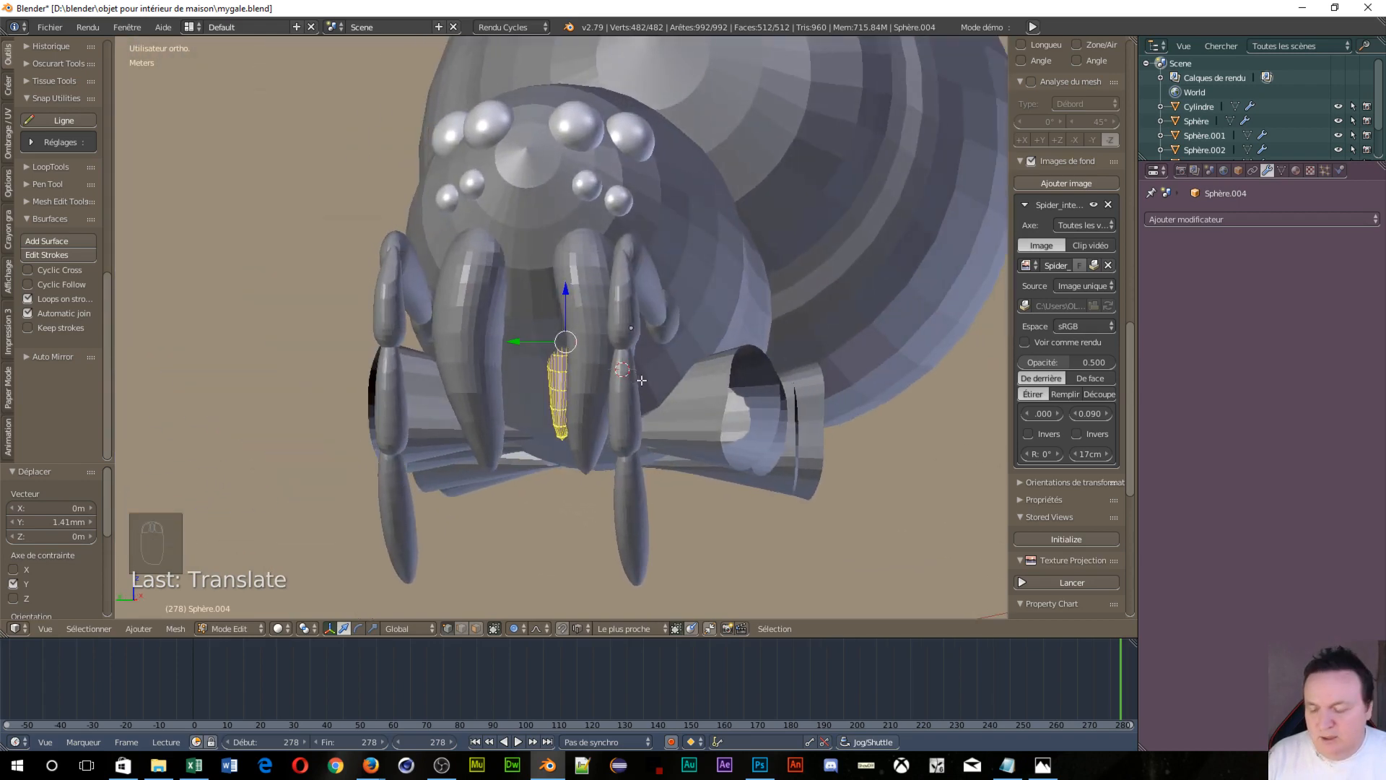
Return to Object Mode and add a Mirror modifier to the drop, mirroring on the Y axis only
key(Tab)
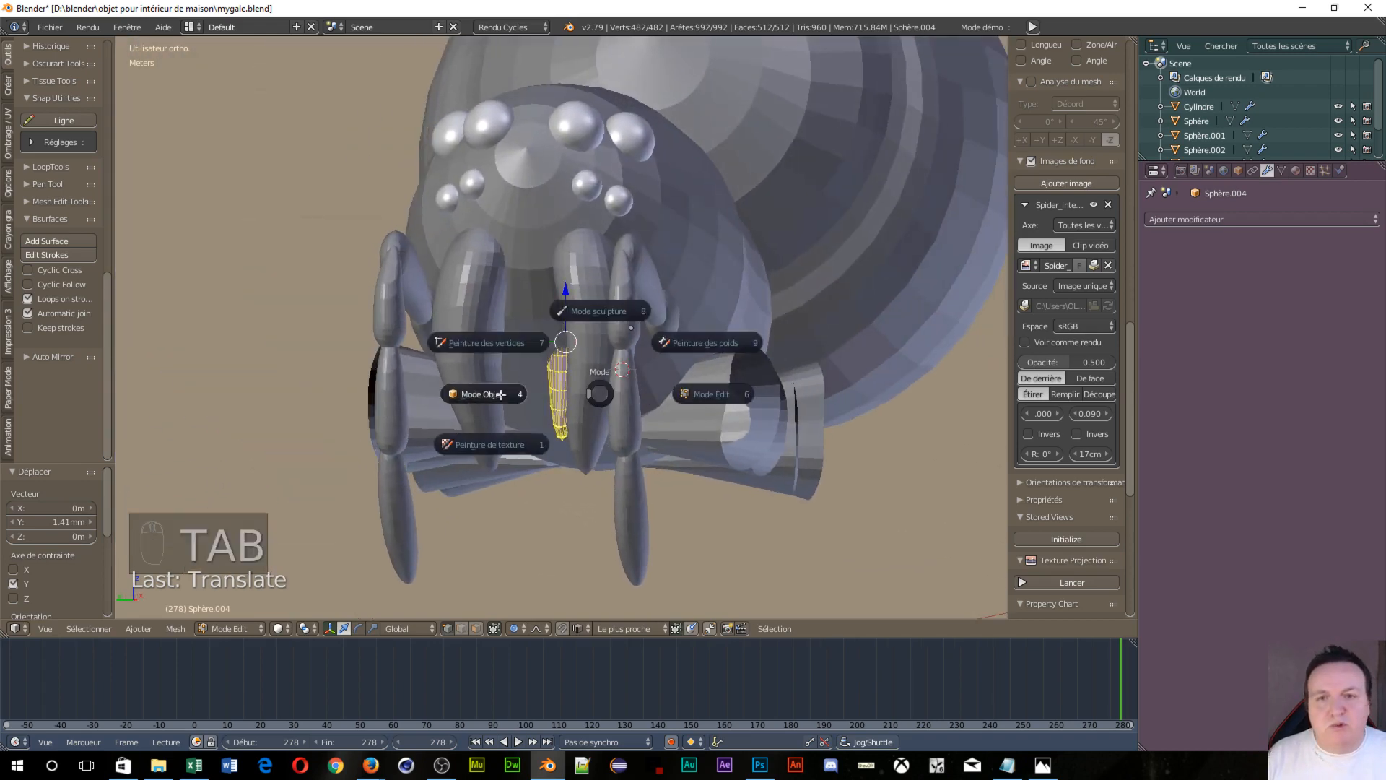
click(500, 395)
click(1202, 219)
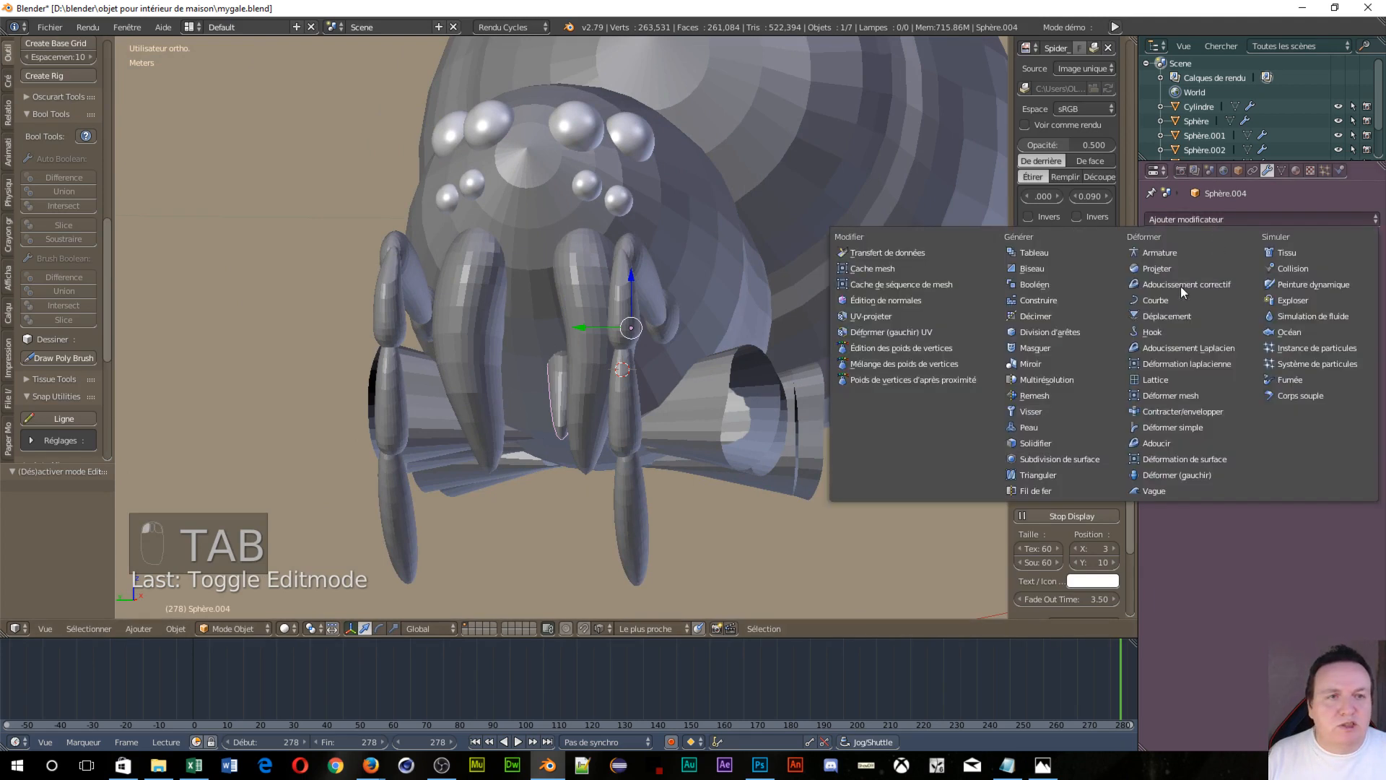
click(1042, 361)
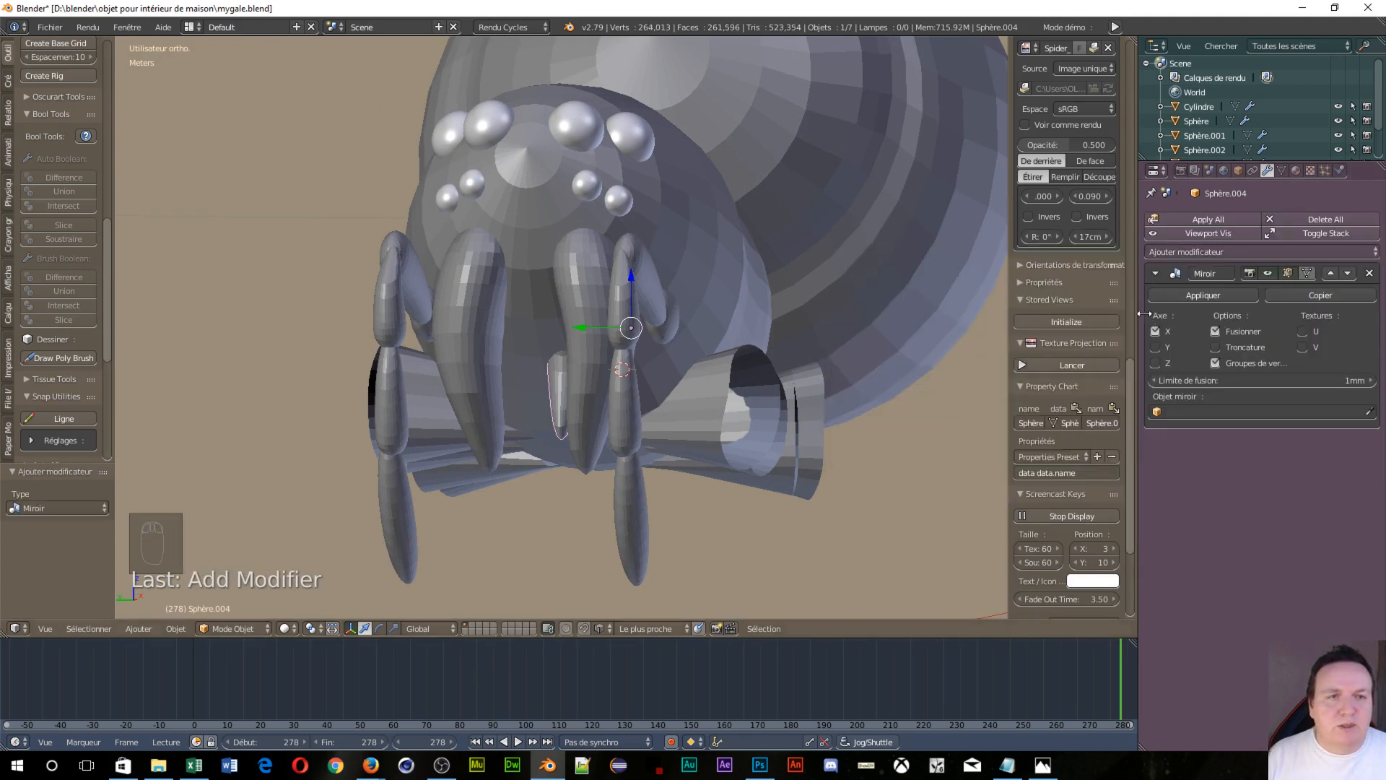
click(1156, 347)
click(1156, 332)
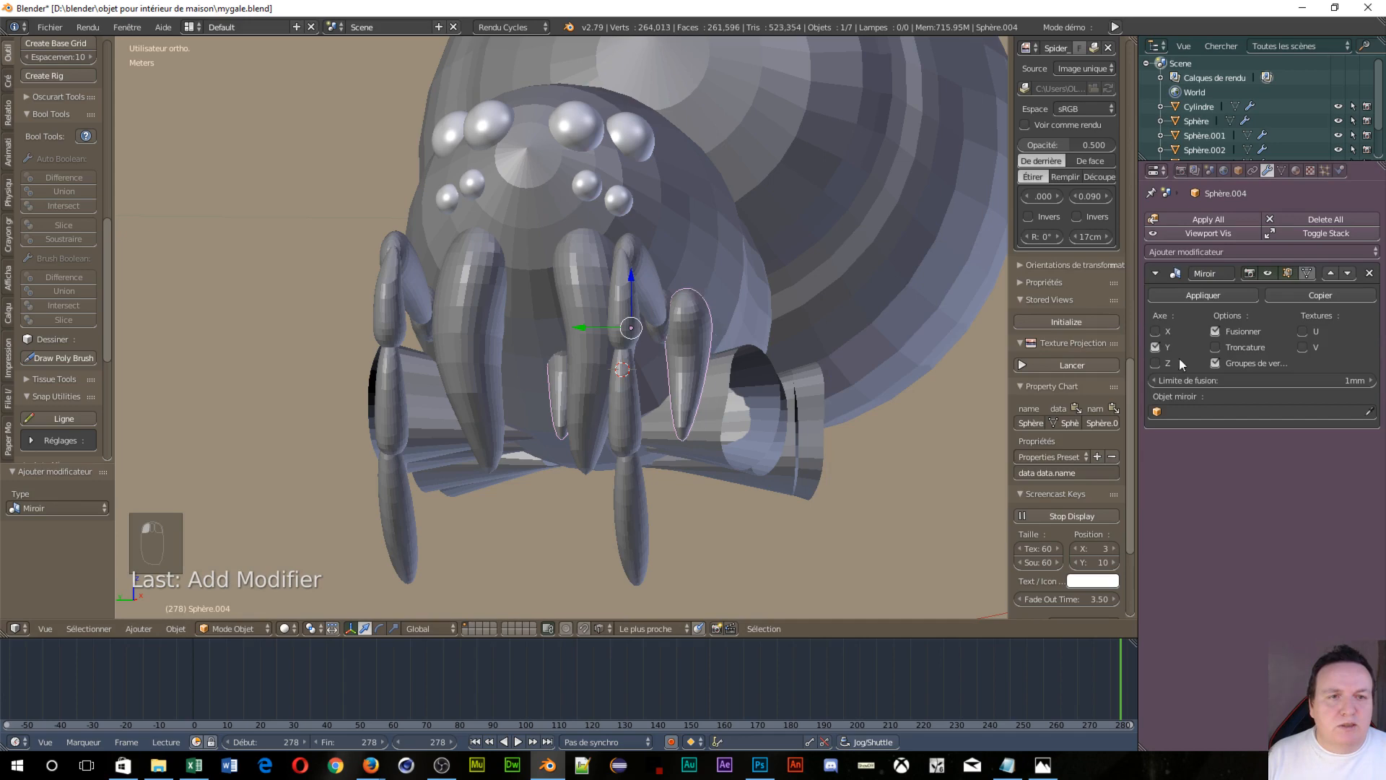
Pick the spider's body as the drop's mirror object and select the body
click(1369, 411)
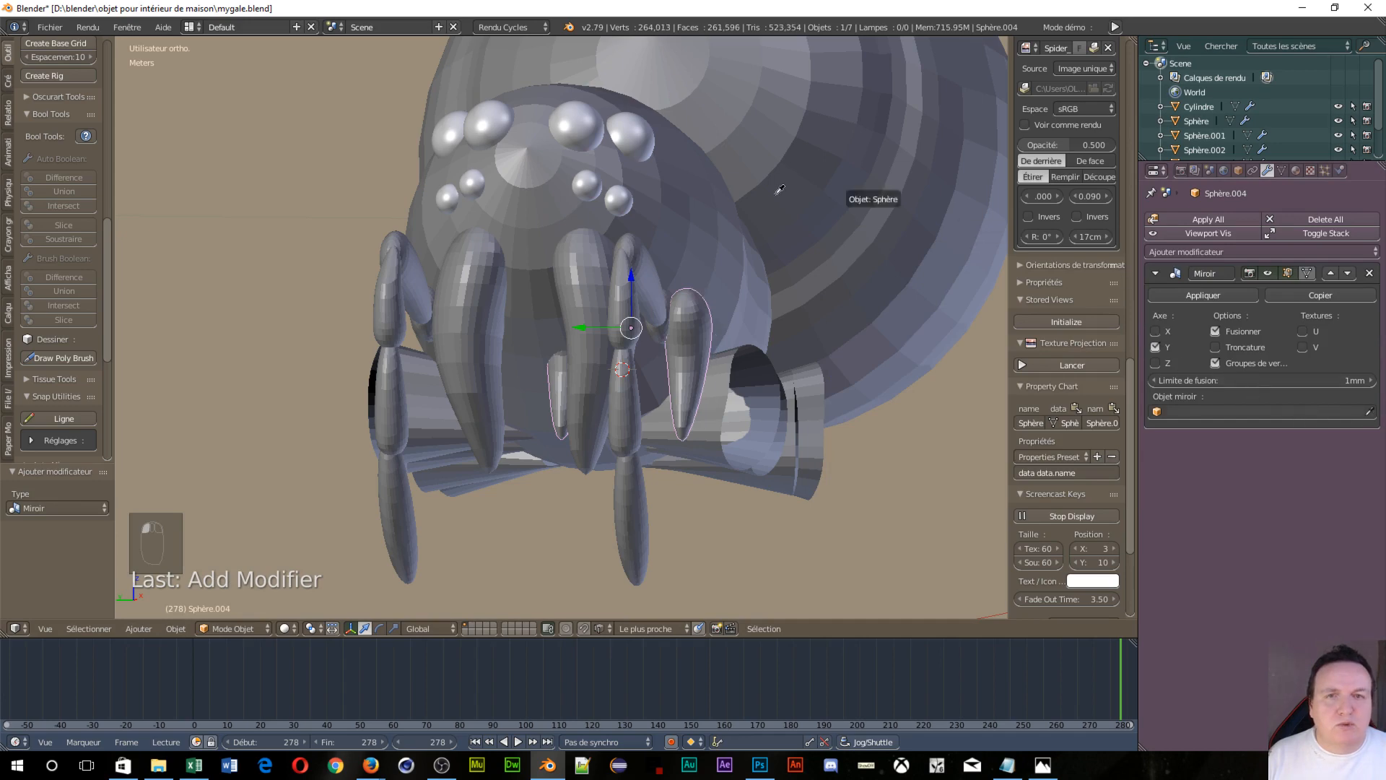
click(539, 159)
right_click(569, 218)
mouse_move(634, 236)
middle_down()
mouse_move(680, 318)
mouse_move(706, 308)
mouse_move(634, 236)
middle_up()
middle_drag(882, 427, 813, 423)
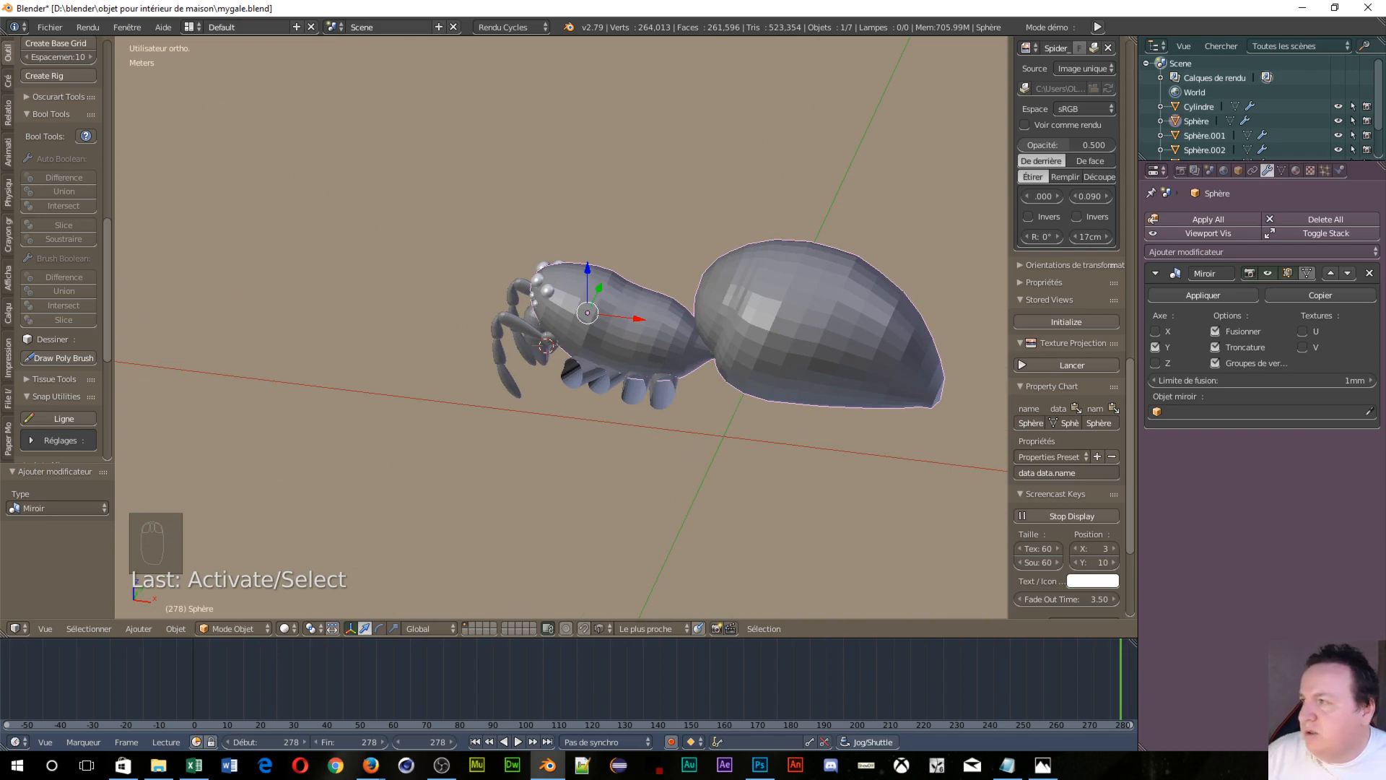
Switch to Firefox and search the web for "patte d'araignée"
key(alt+Tab)
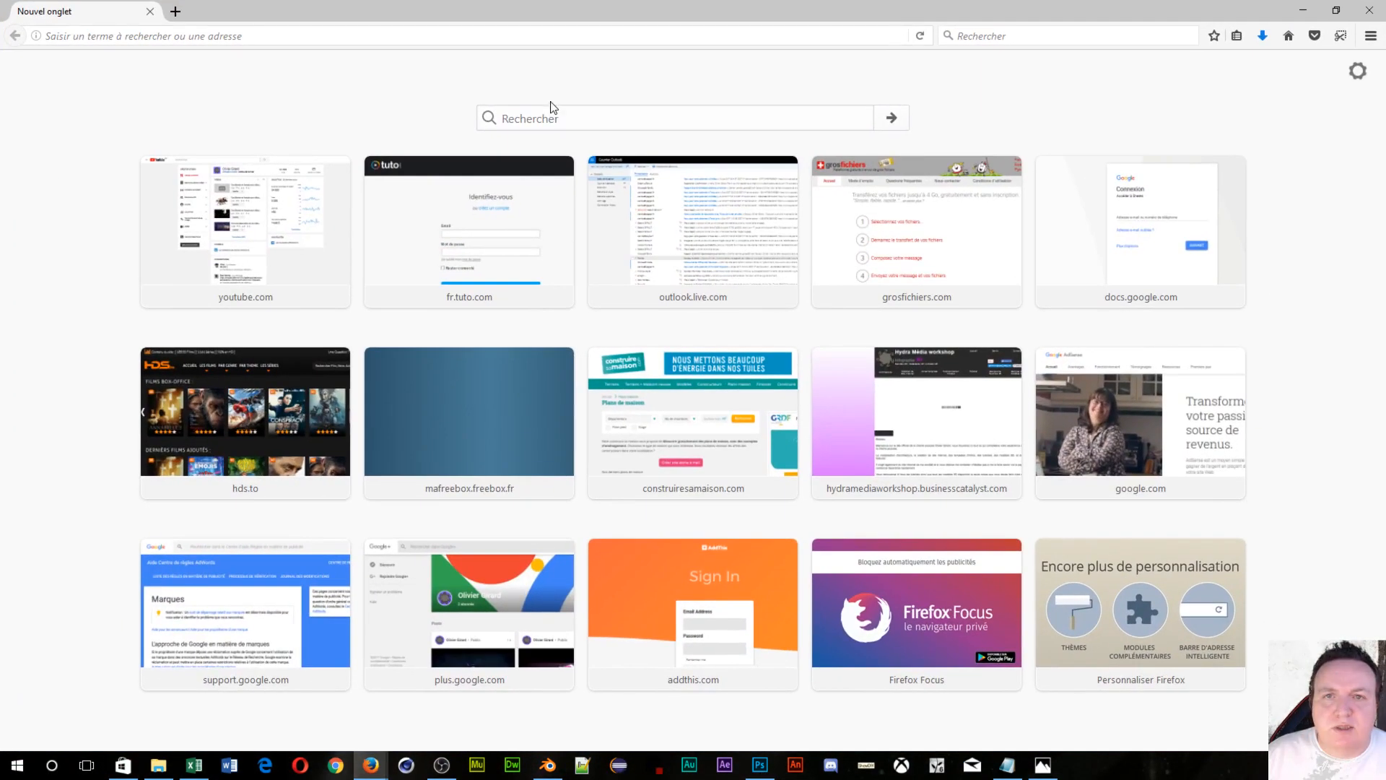
click(563, 117)
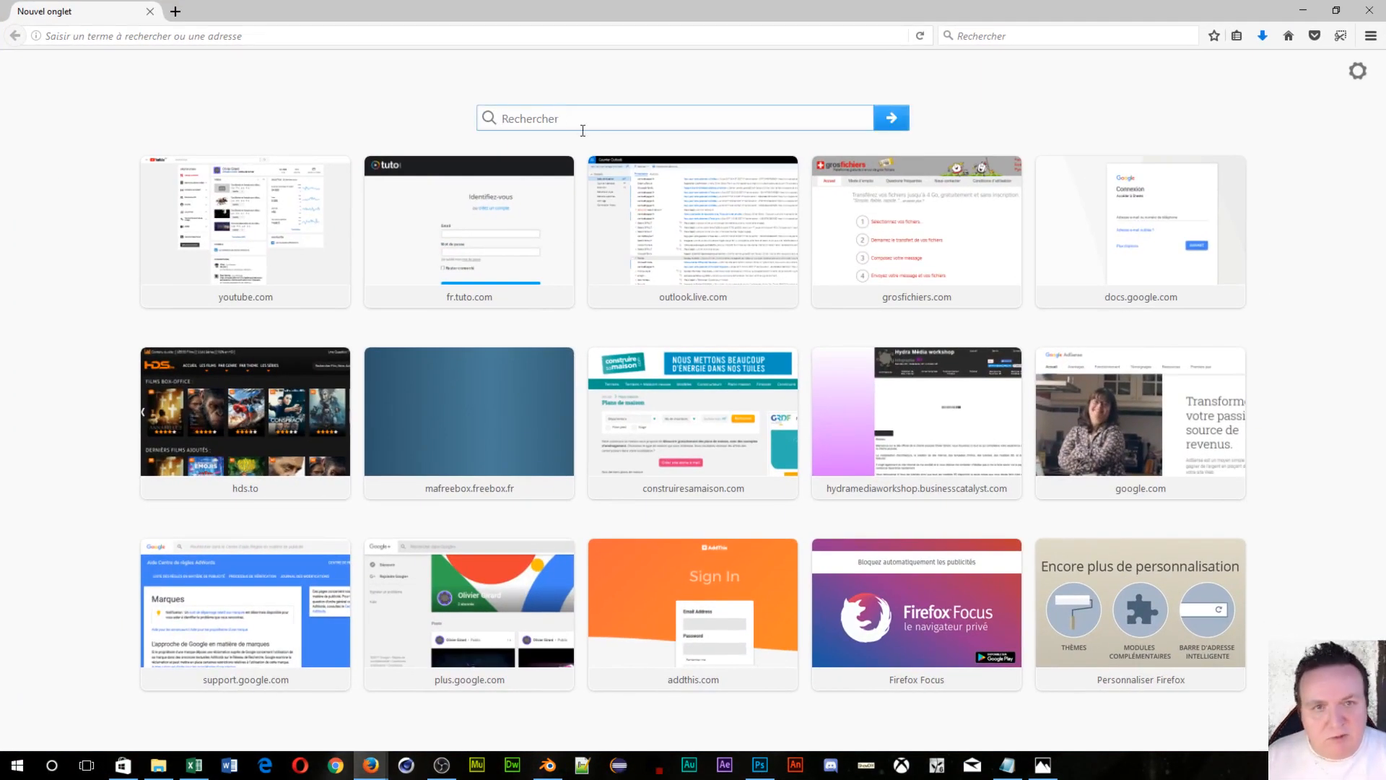
text(patte )
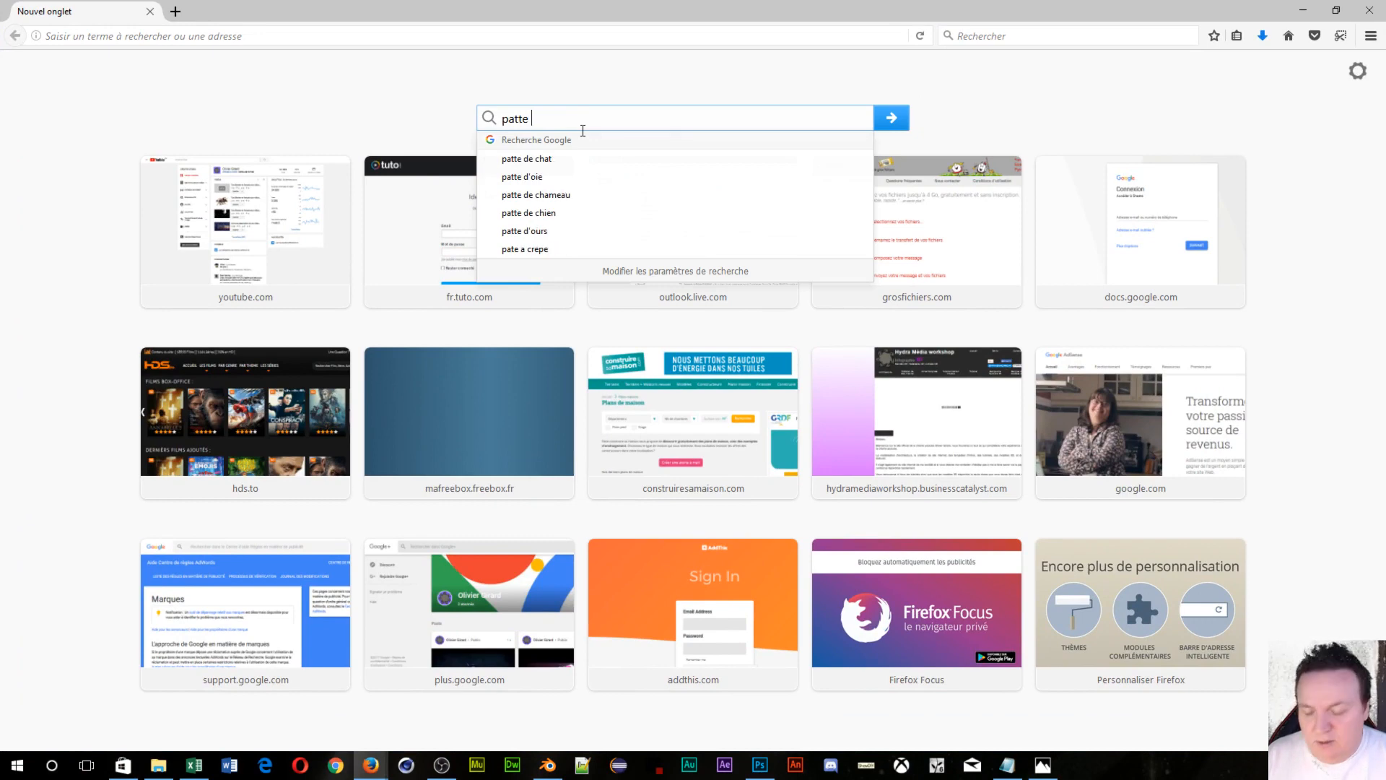
text(d'araig)
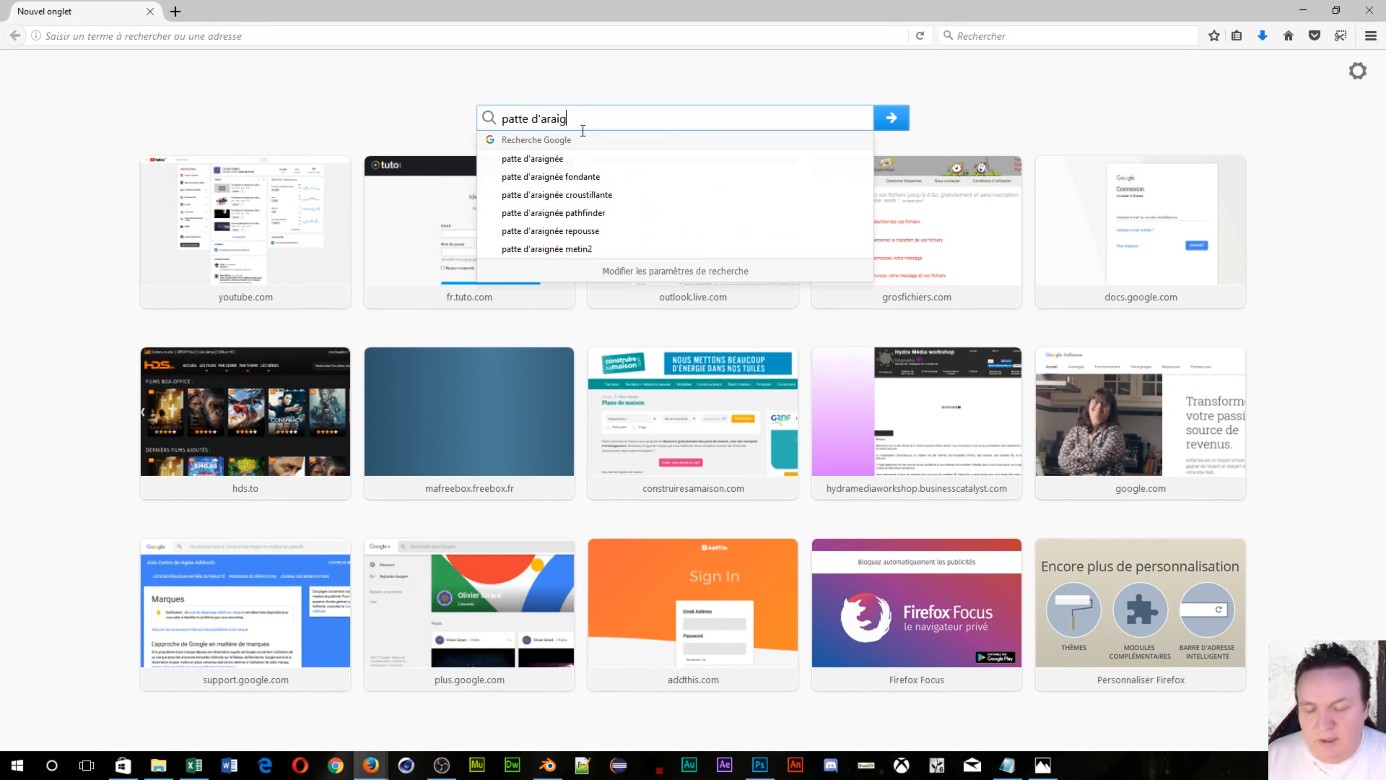
text(née)
key(Return)
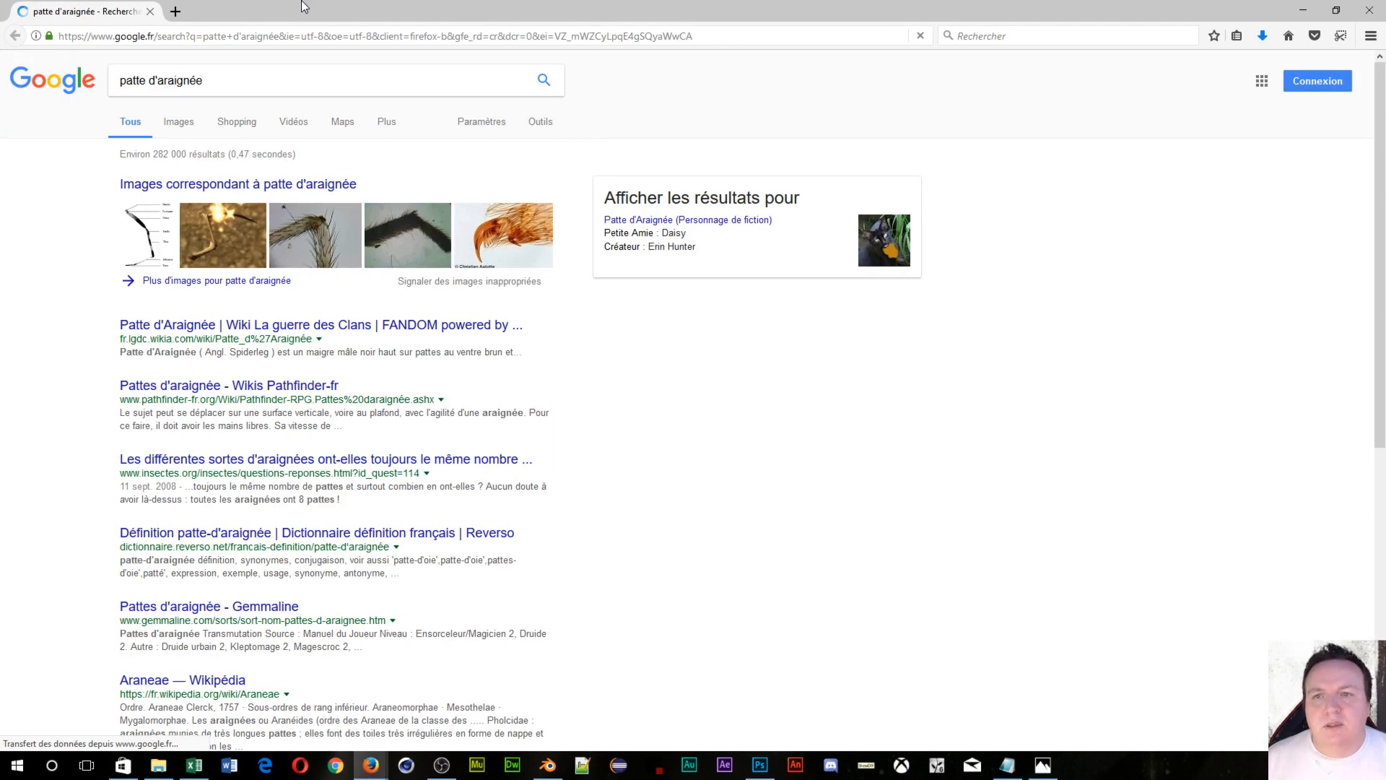
Show the image results for the spider-leg search and look through them for a leg anatomy reference
click(174, 123)
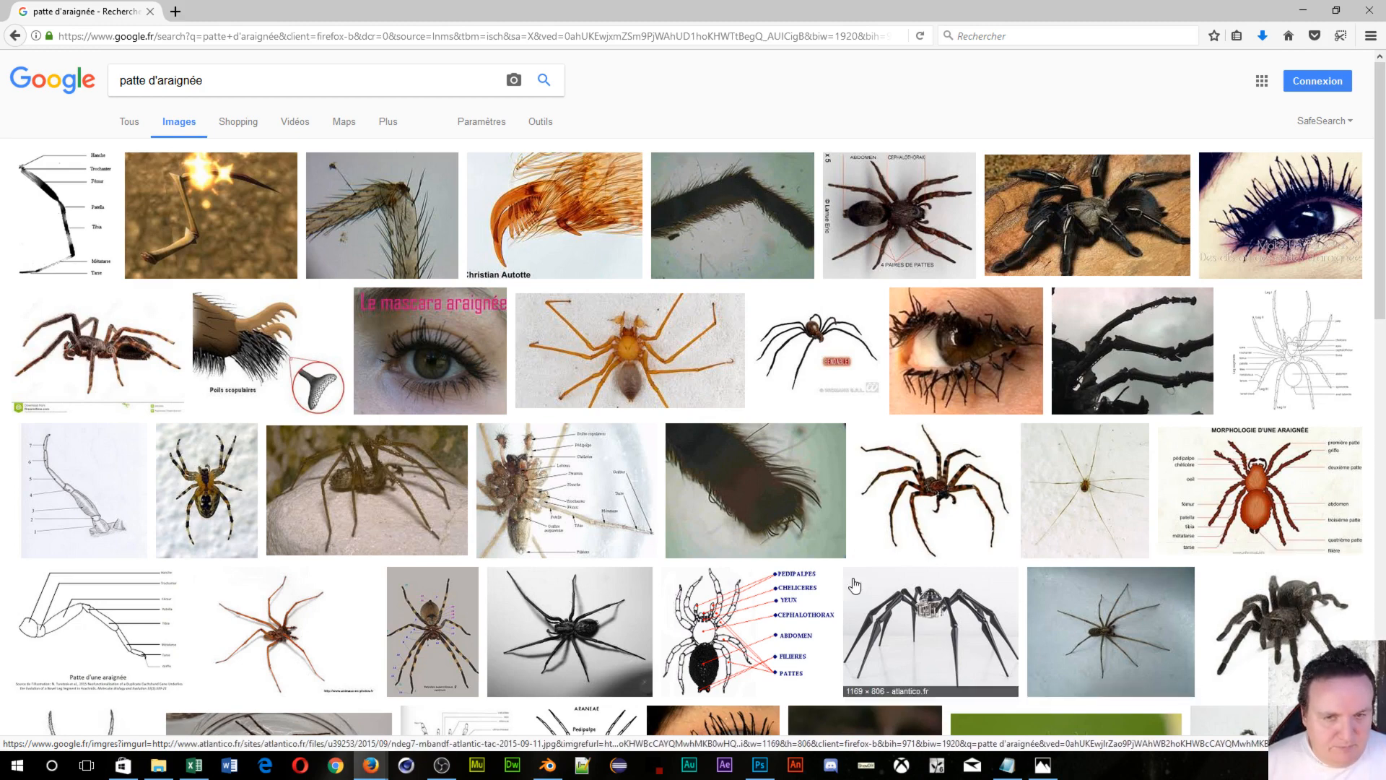
scroll(128, 427, down, 3)
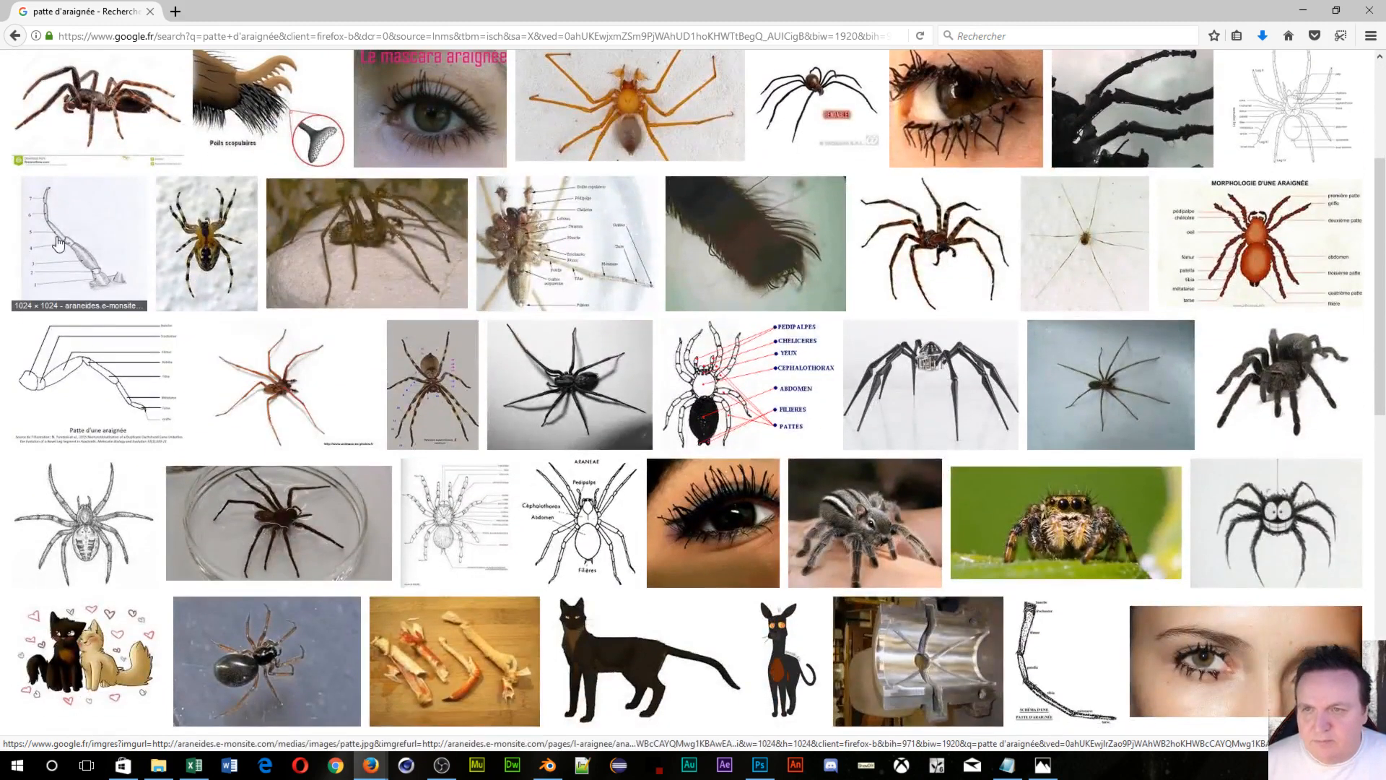
scroll(985, 291, down, 3)
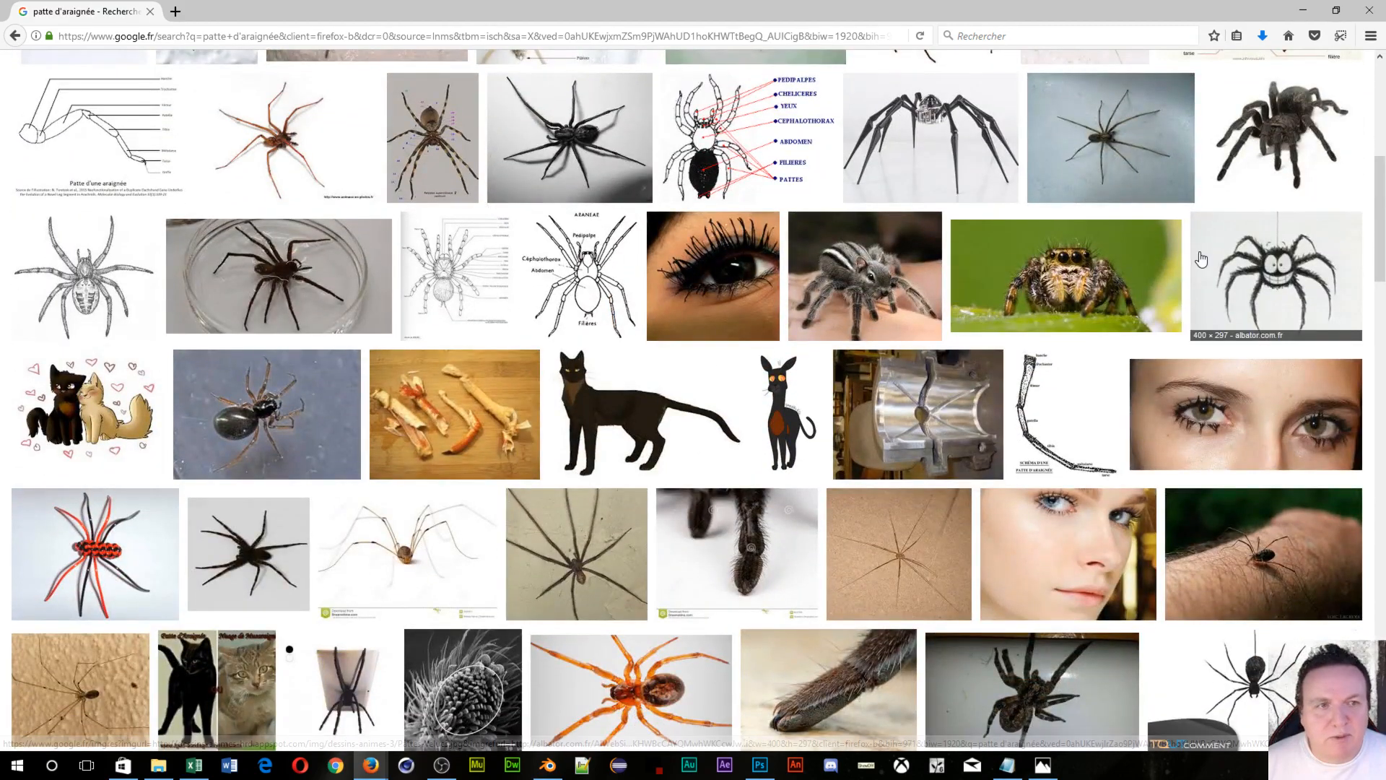
scroll(1164, 334, down, 5)
scroll(903, 339, down, 2)
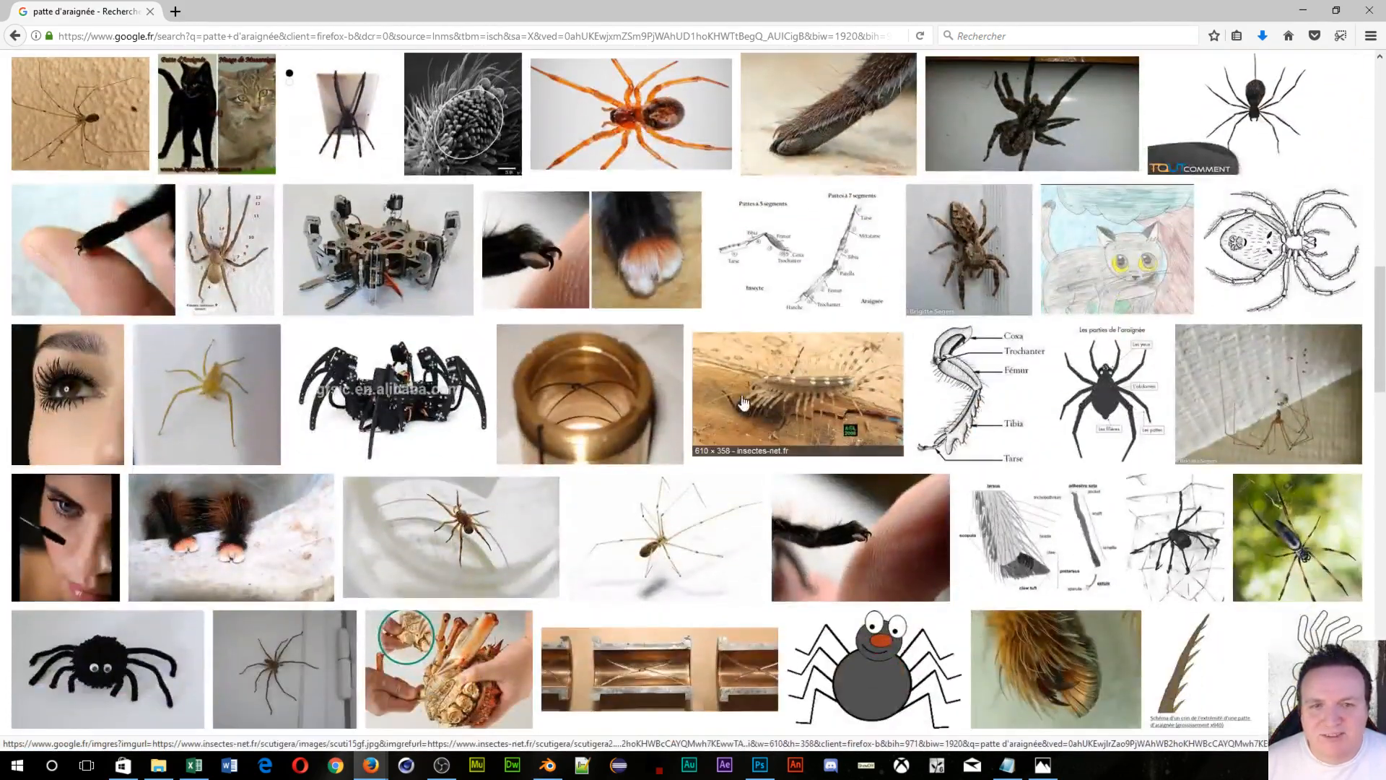
scroll(675, 469, up, 6)
scroll(682, 473, down, 4)
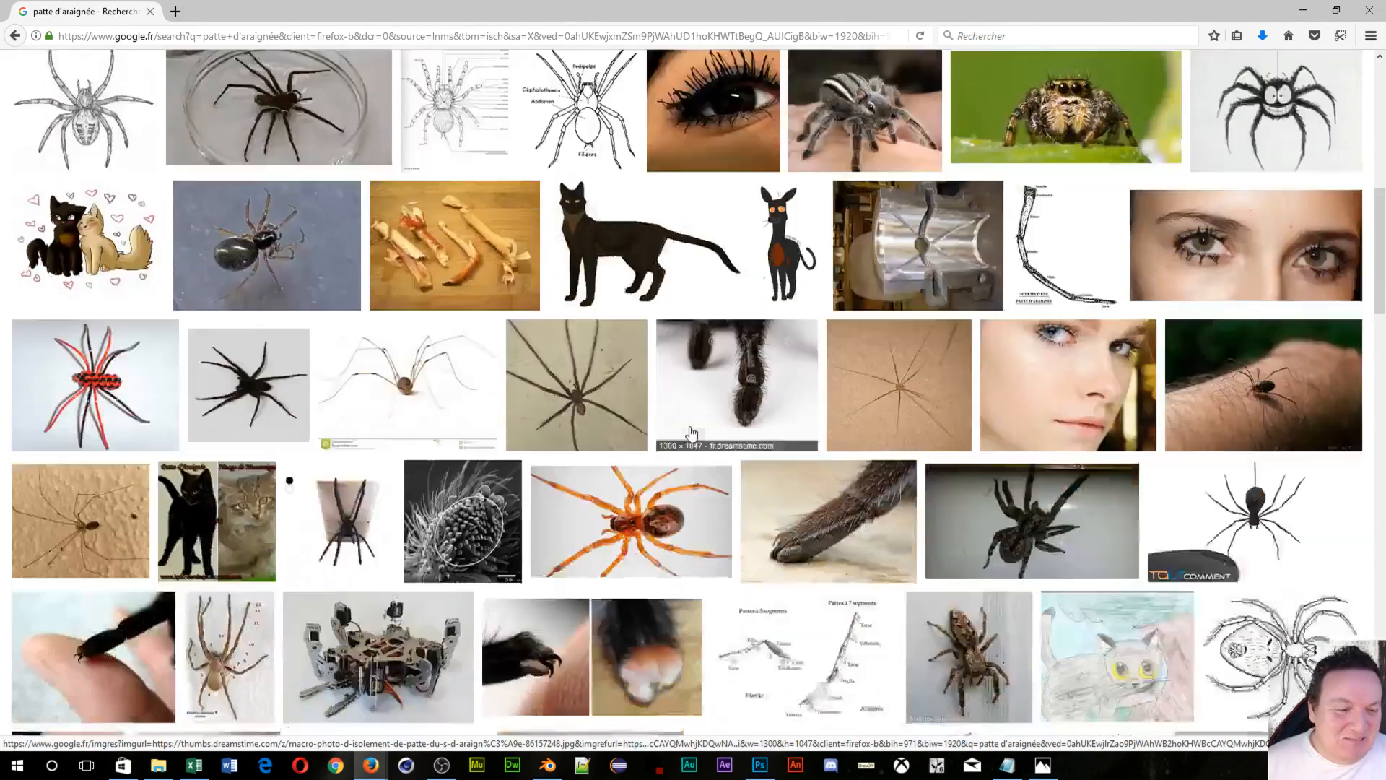
scroll(690, 426, up, 9)
scroll(696, 433, up, 2)
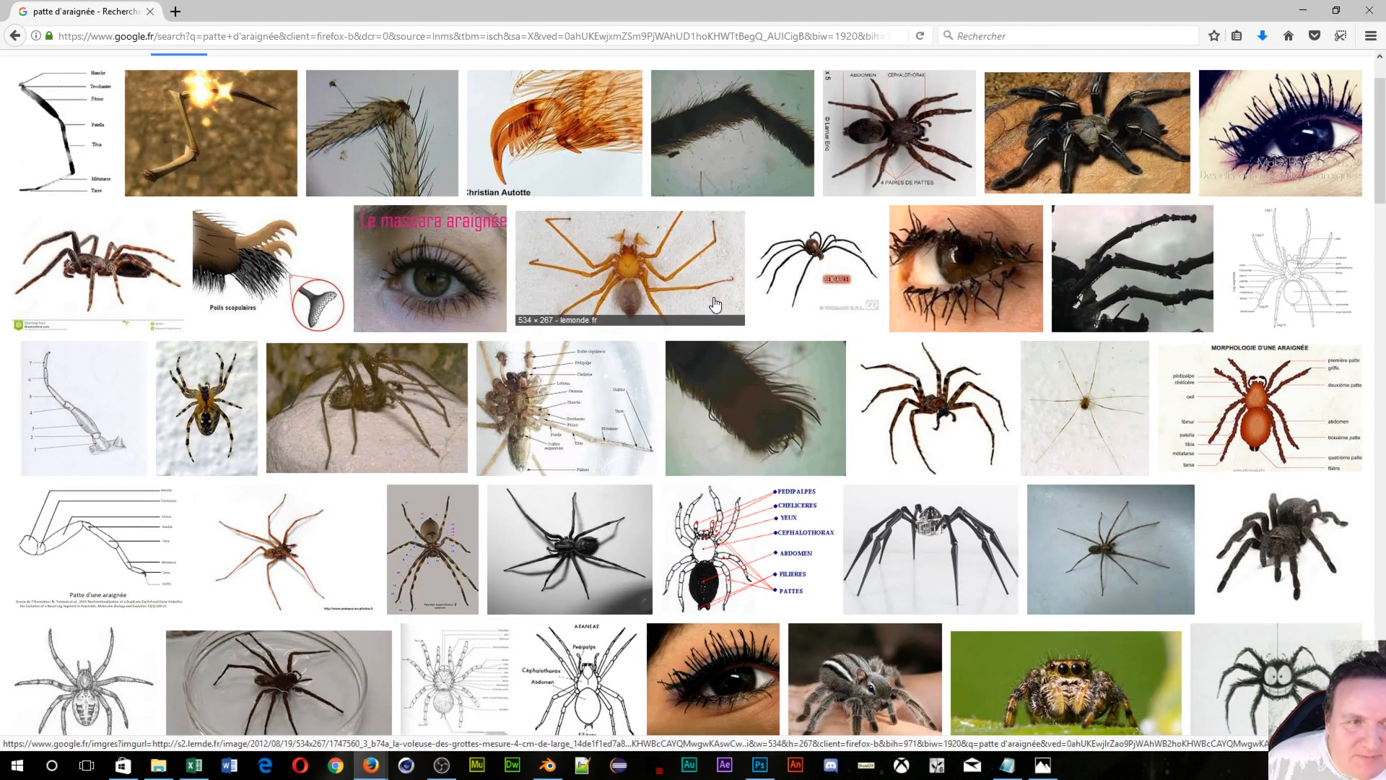
scroll(1184, 455, up, 2)
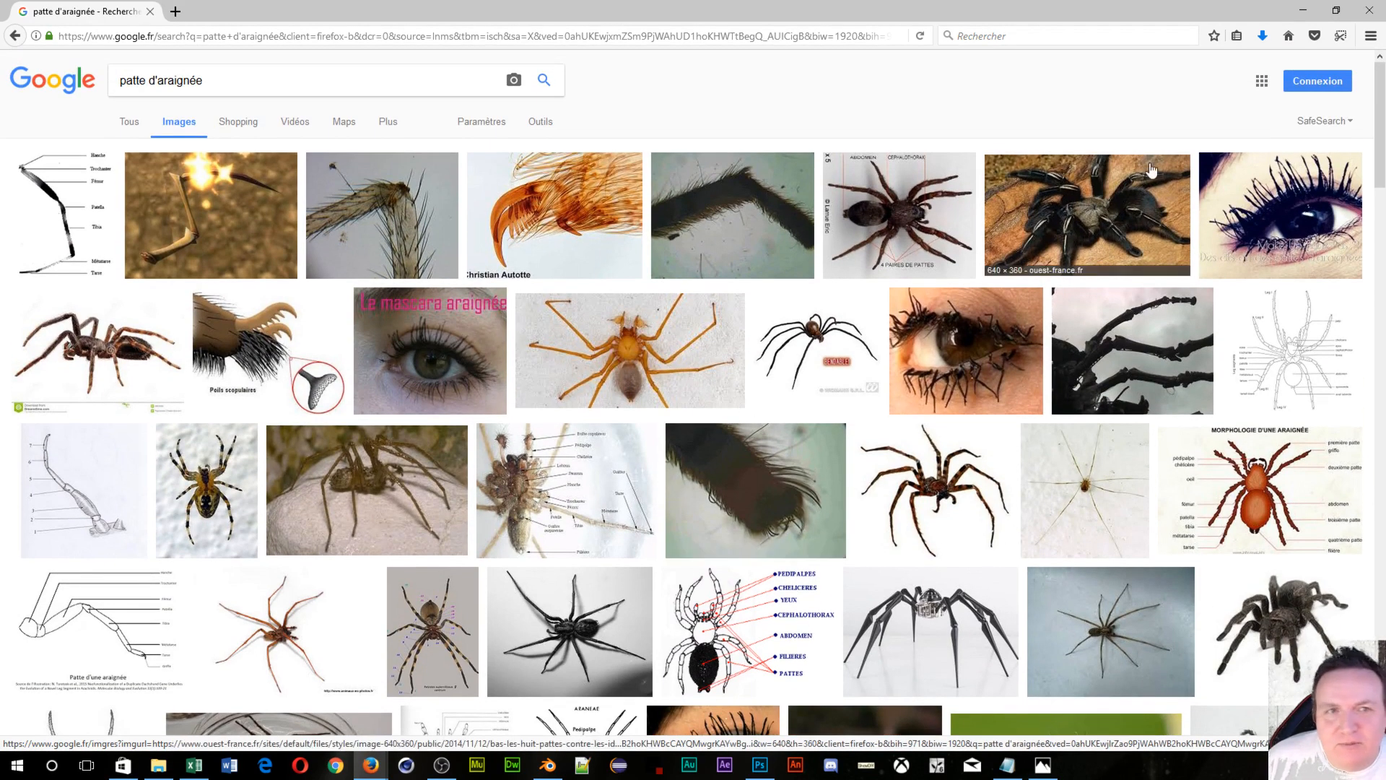
Preview the labelled leg diagram and the four-leg-pairs photo, and open the similar Giant Bird Spider photo at full size
click(1286, 356)
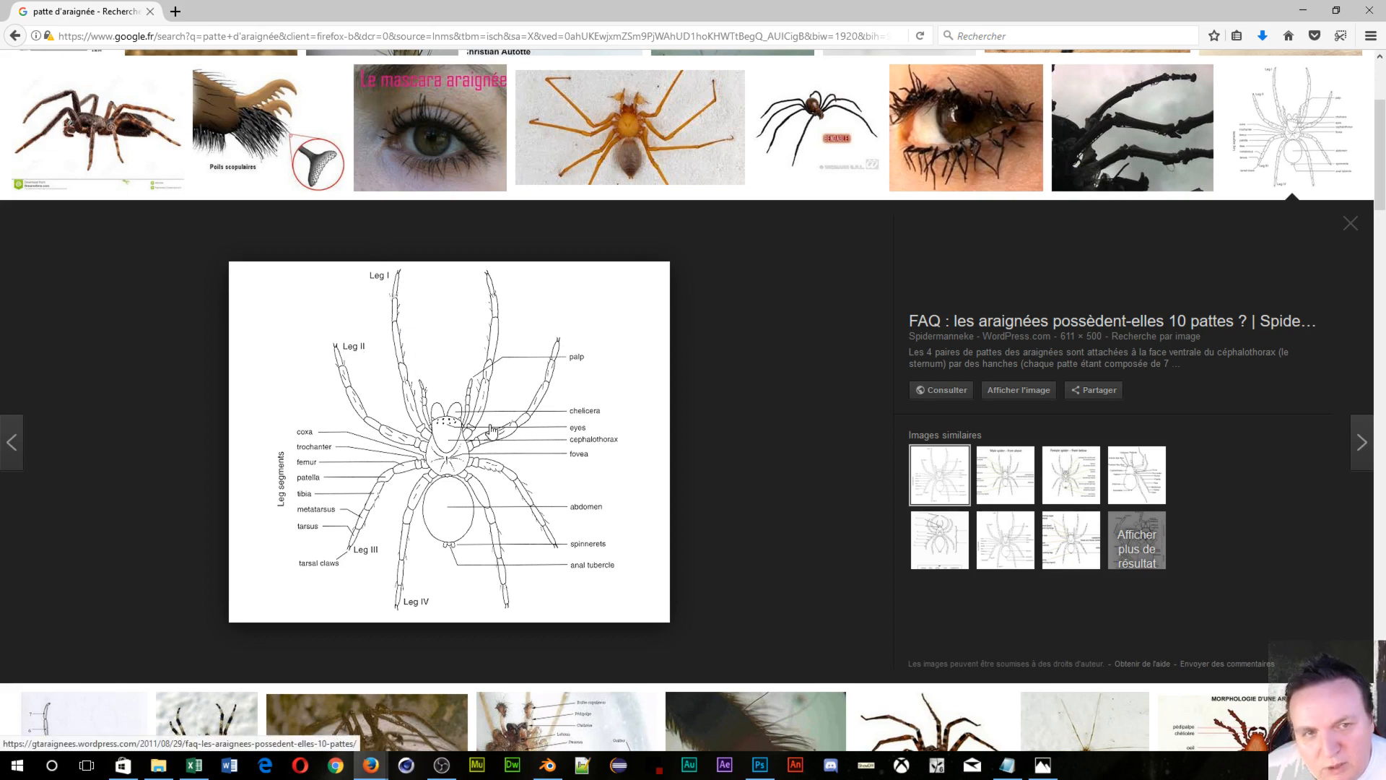
scroll(938, 303, up, 3)
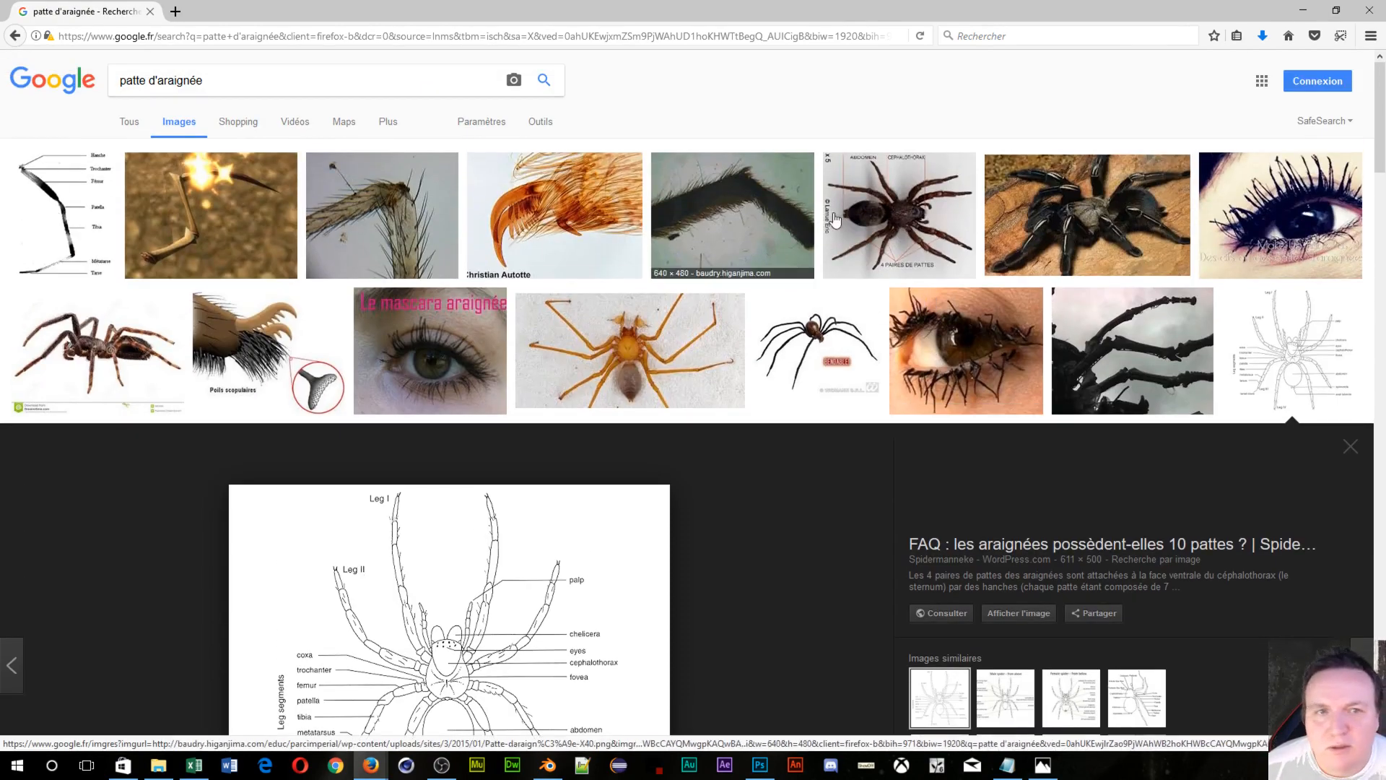
click(888, 216)
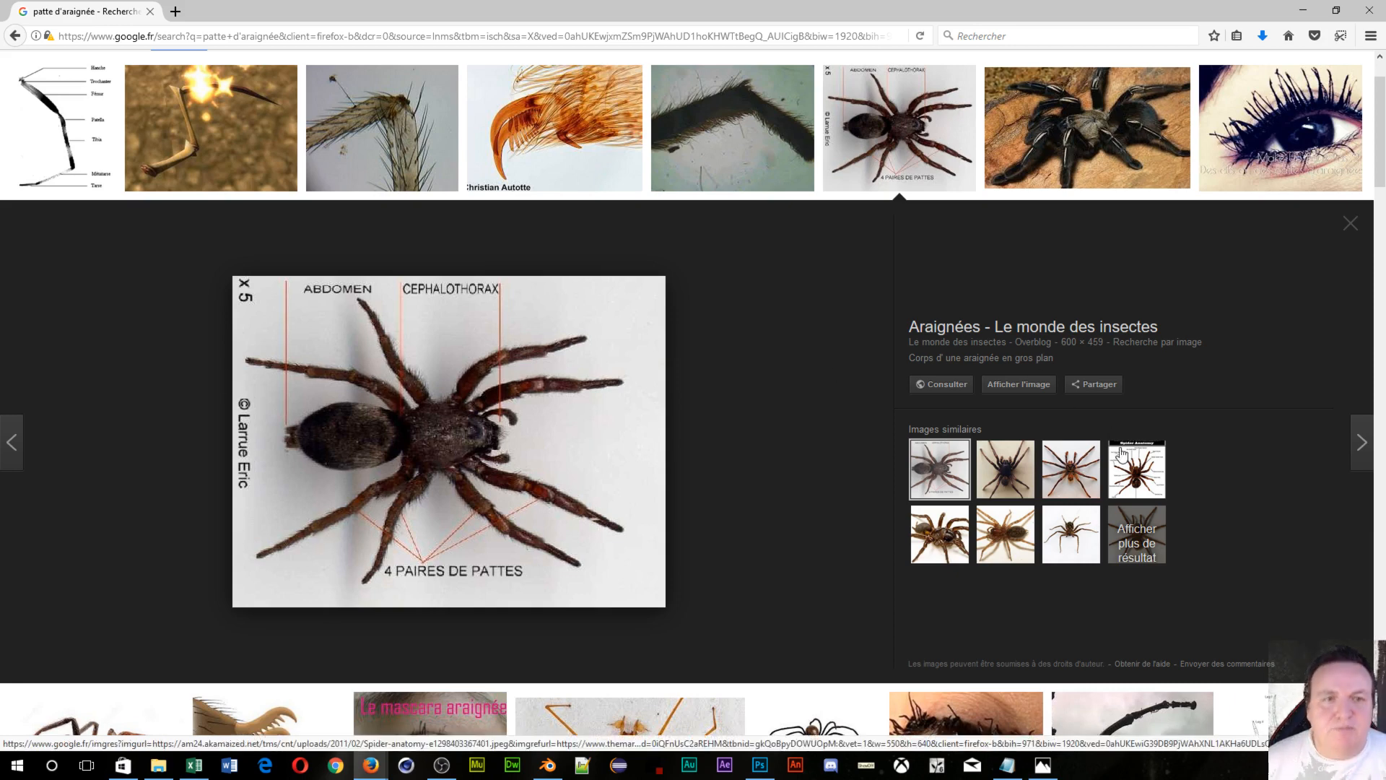
click(1053, 471)
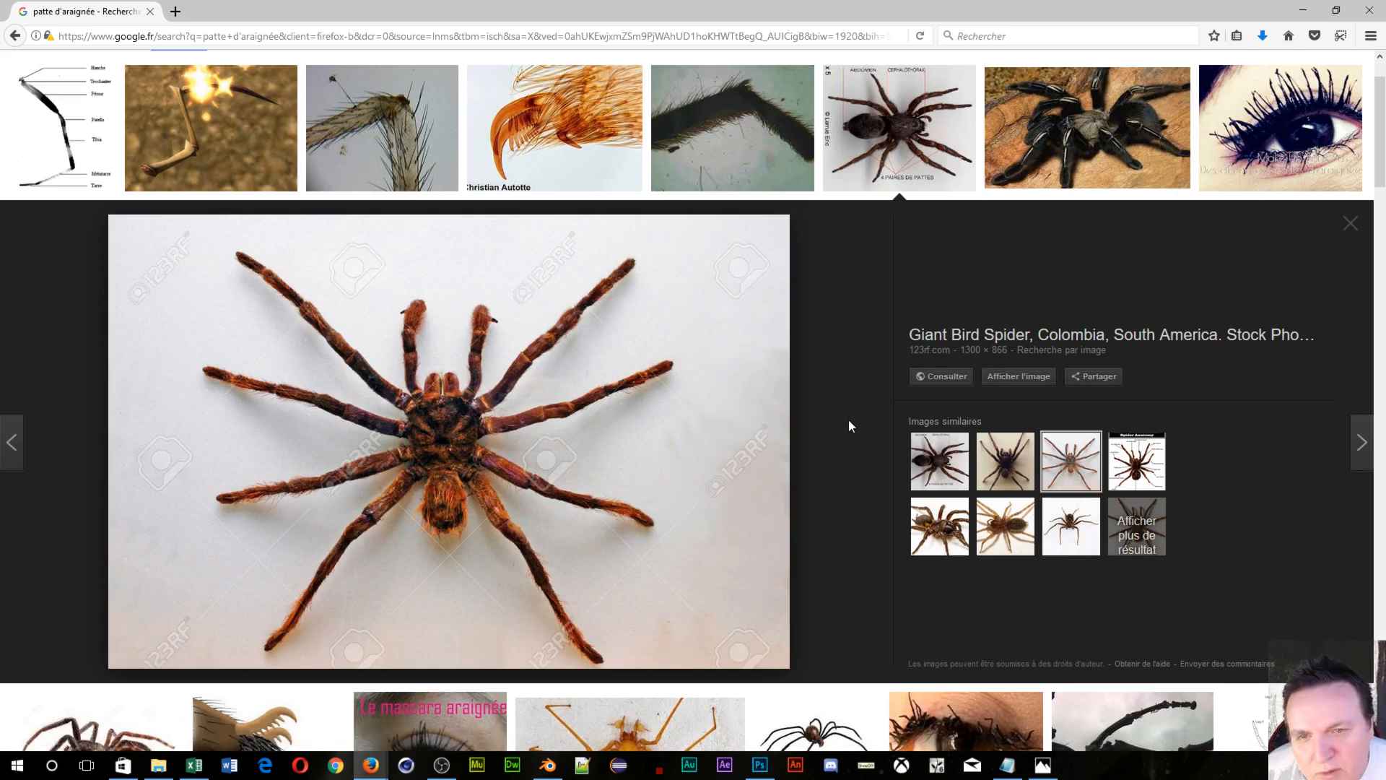
click(1017, 379)
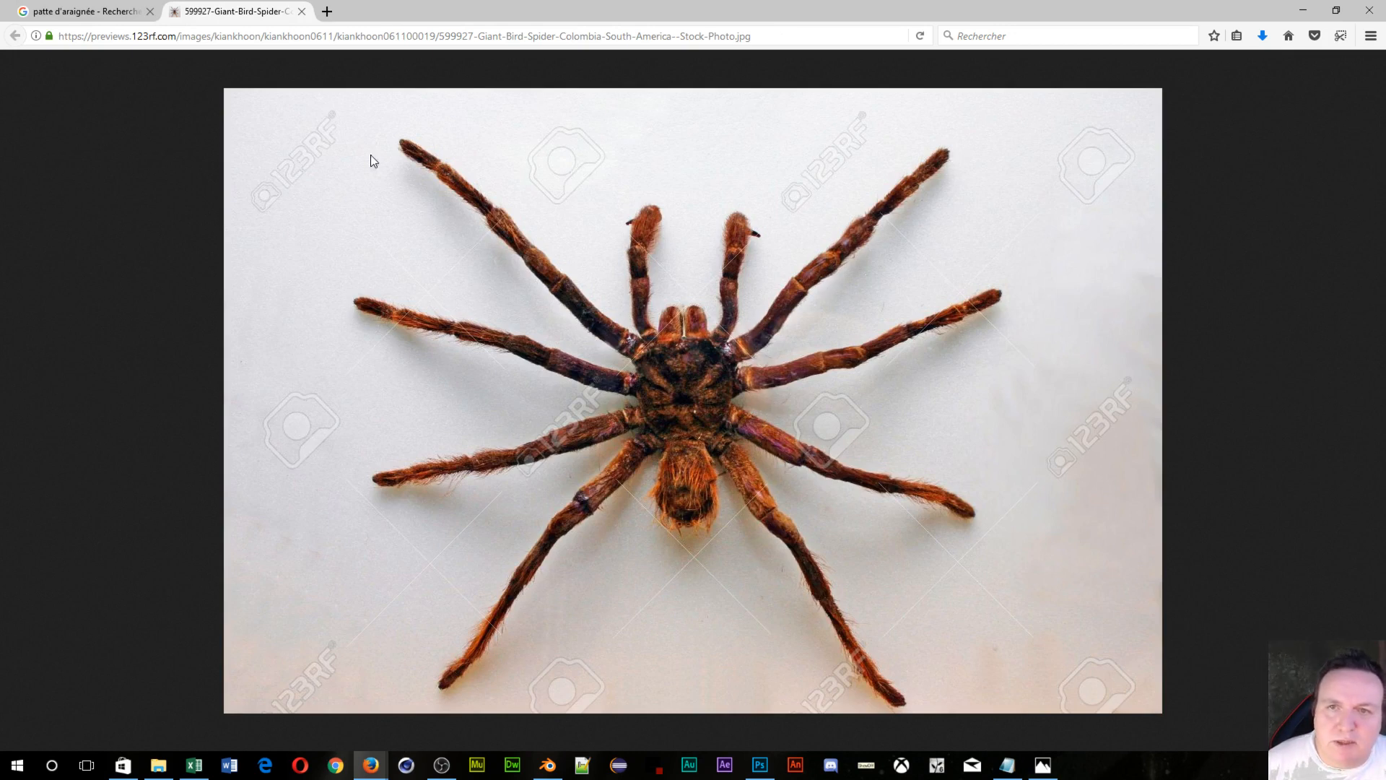
Switch back to Blender, select the leg-base cylinders under the thorax and enter Edit Mode on them
double_click(978, 7)
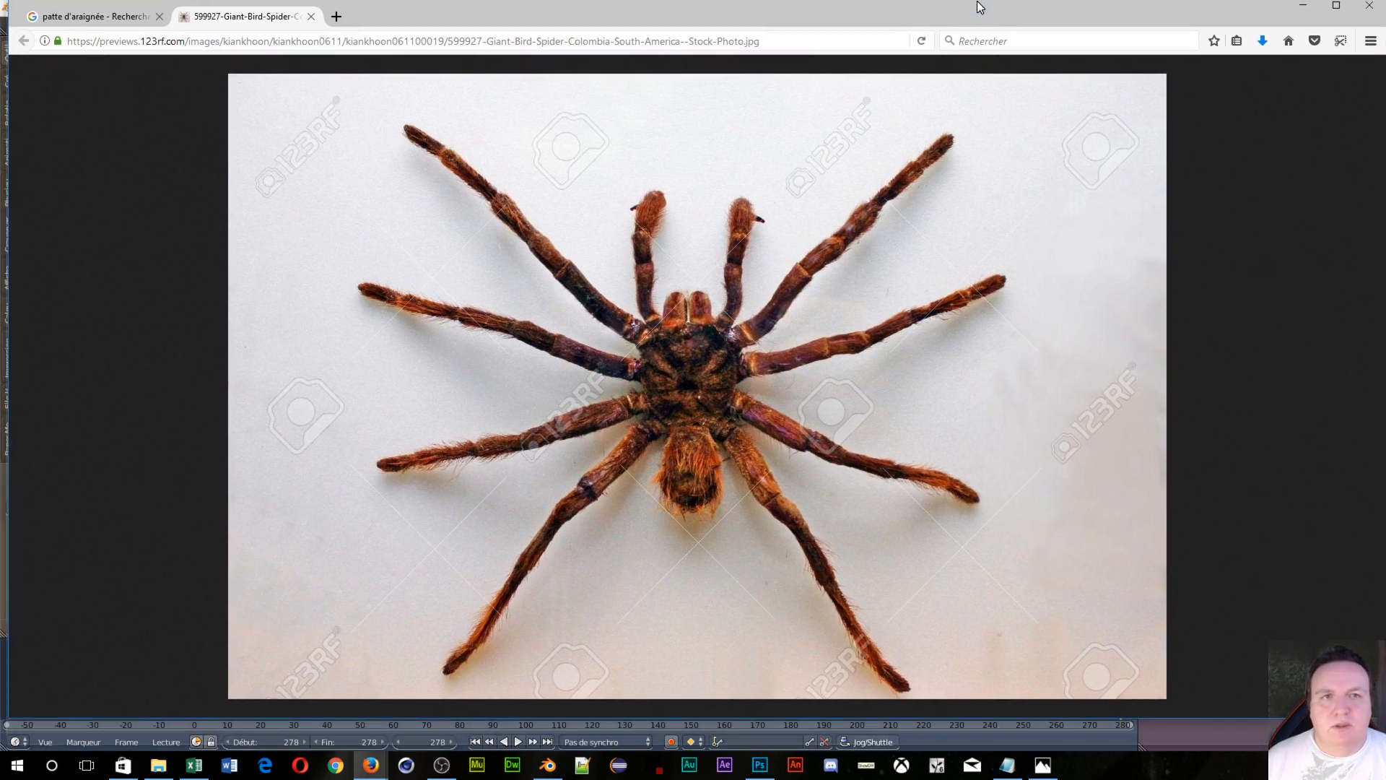
double_click(979, 7)
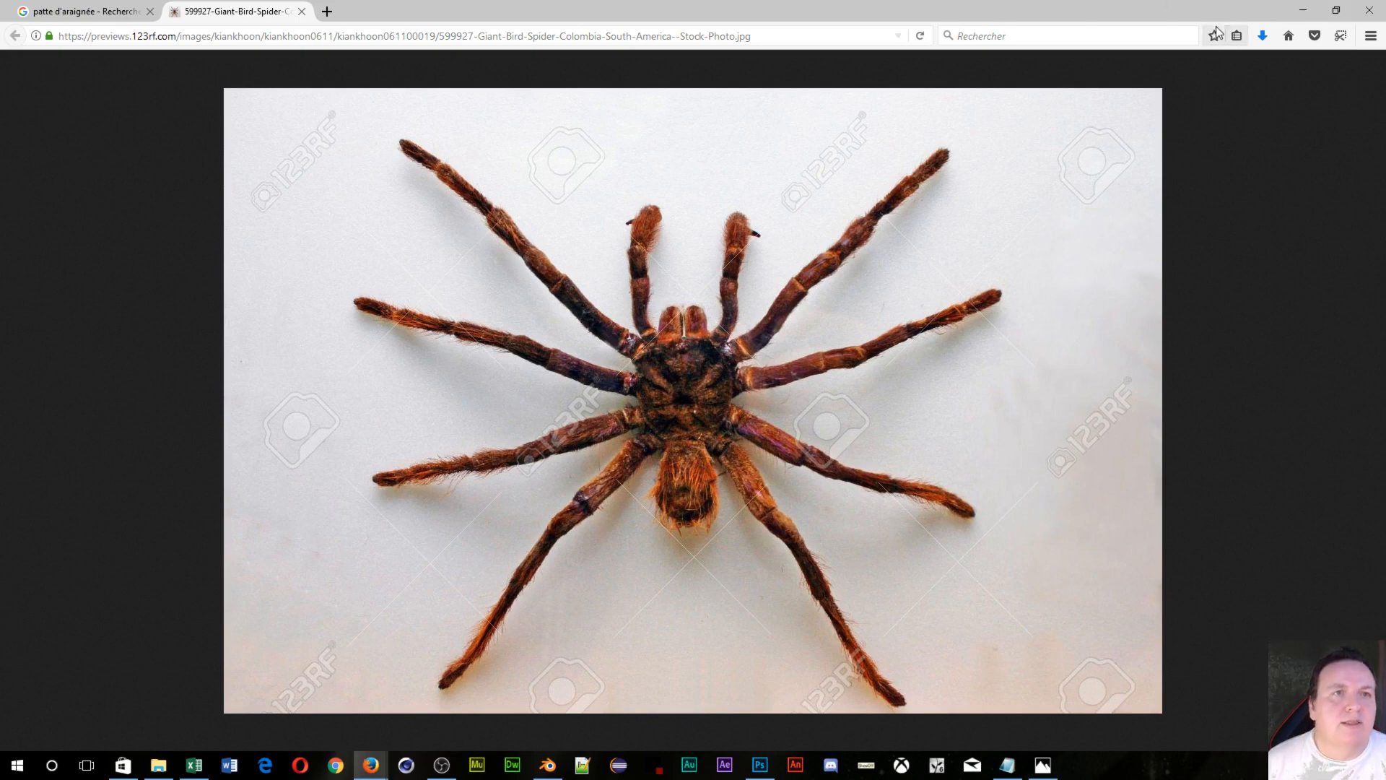
click(1294, 7)
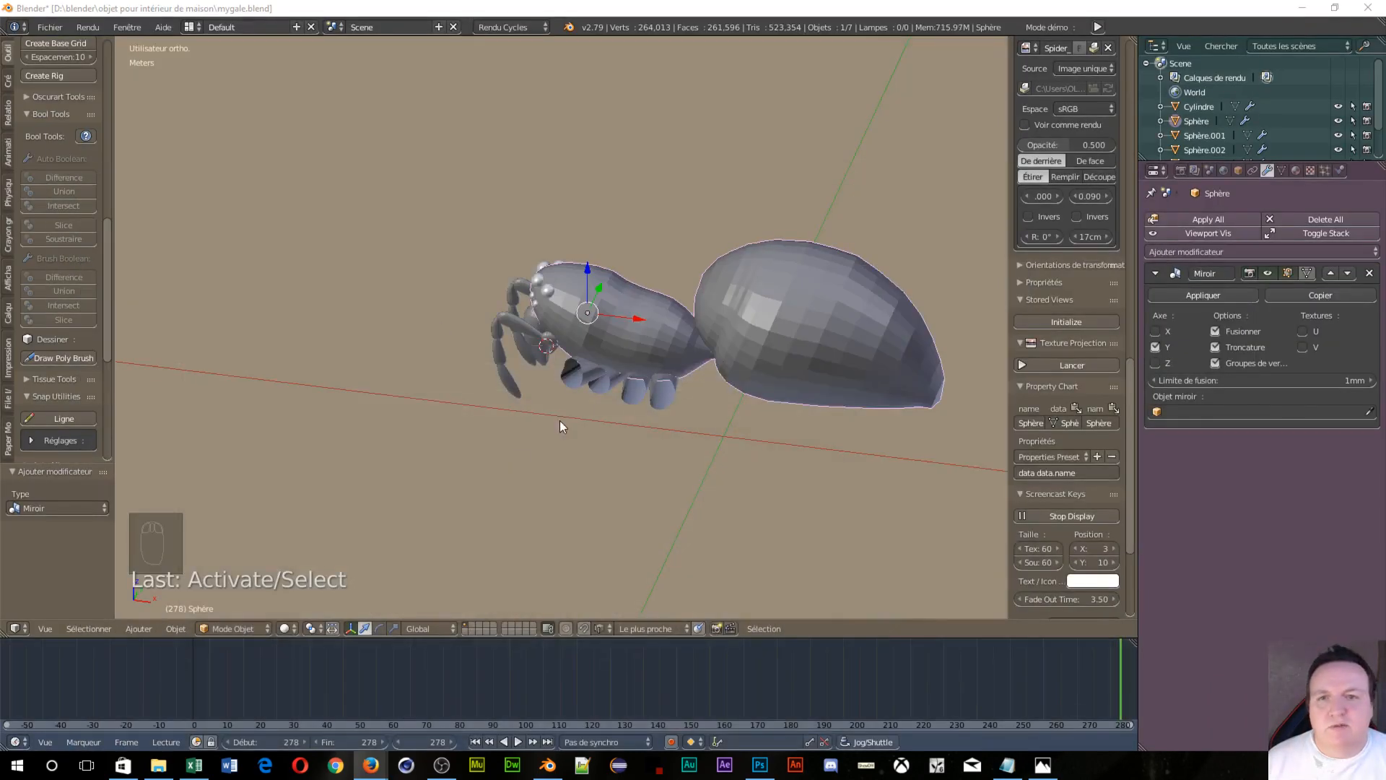
middle_drag(744, 443, 845, 423)
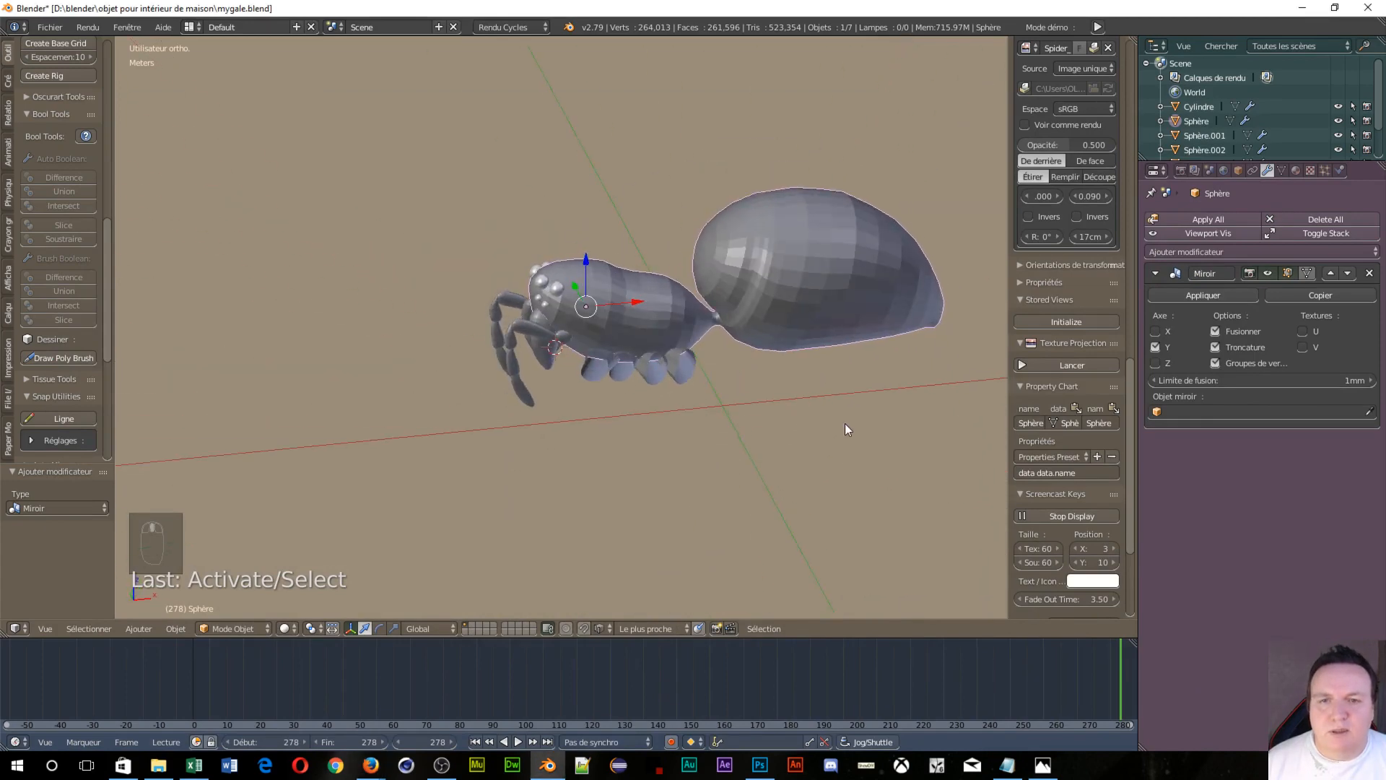
scroll(605, 457, up, 6)
middle_drag(717, 411, 634, 413)
right_click(559, 439)
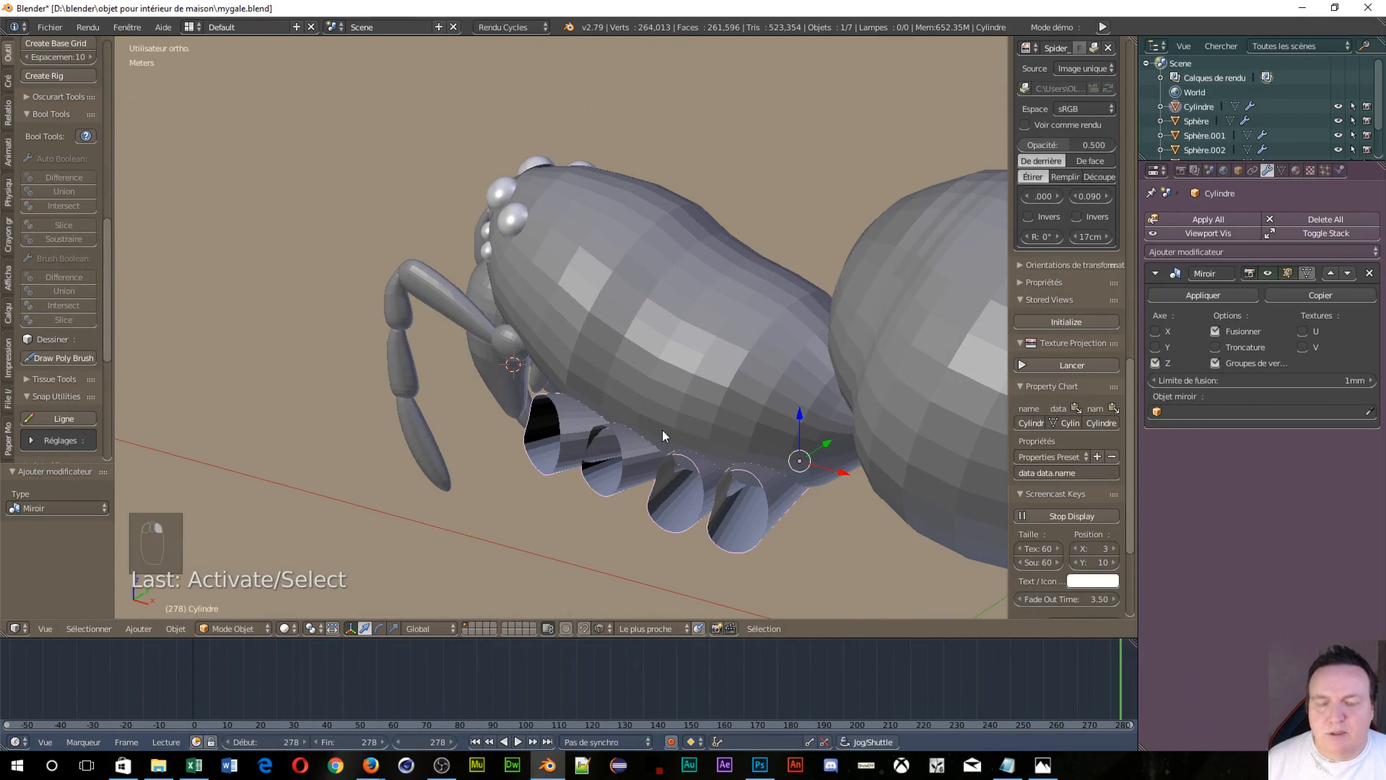
key(Tab)
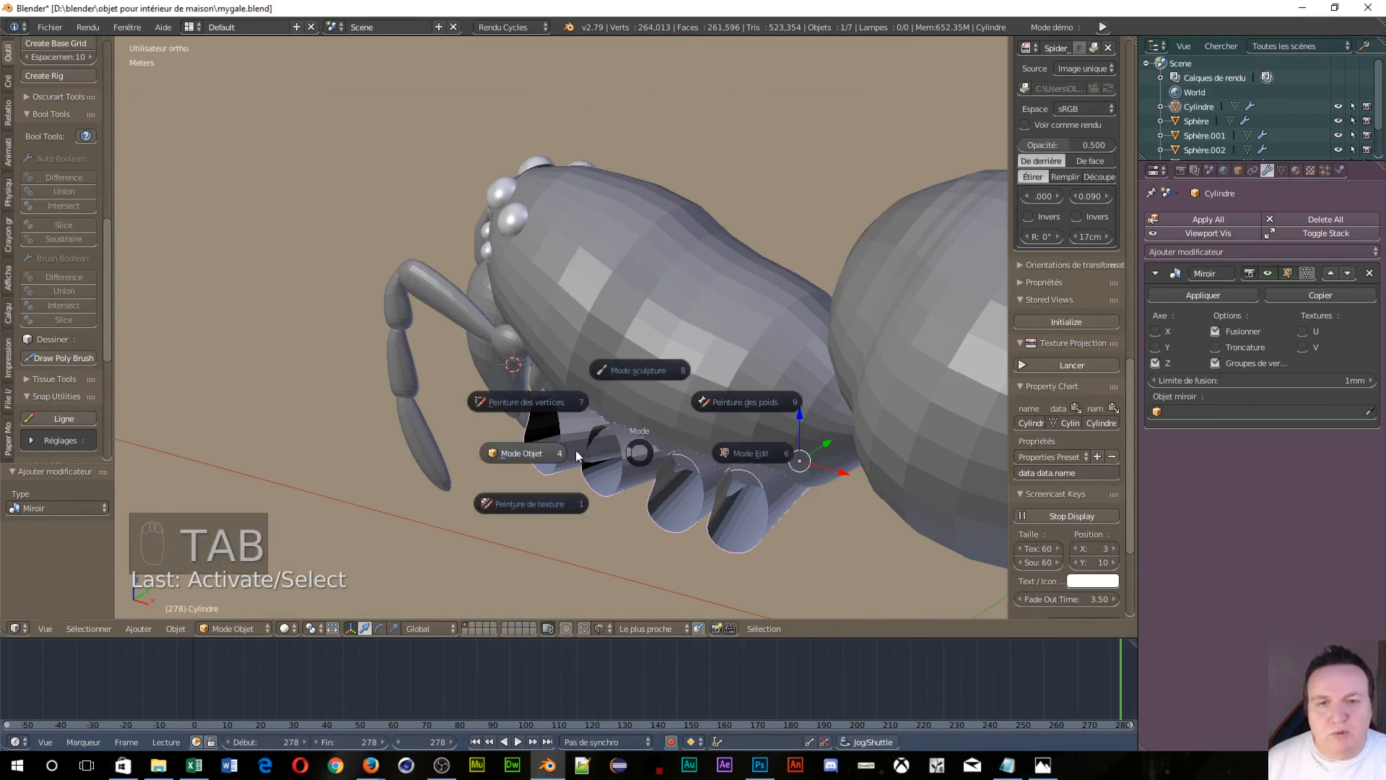
Select the whole third leg base from the front and move it up about 0.64 mm along Z
scroll(554, 559, up, 4)
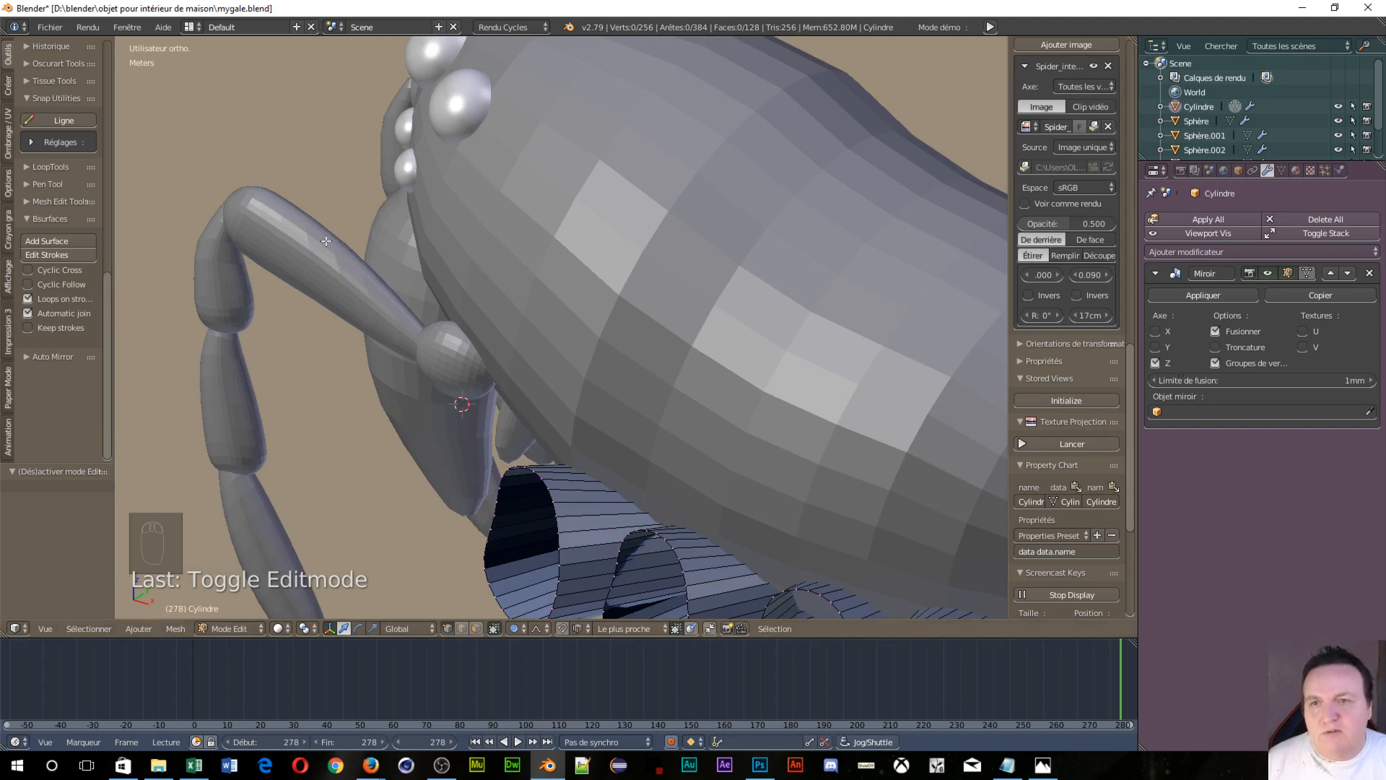
middle_drag(566, 529, 807, 516)
middle_drag(813, 507, 856, 397)
scroll(663, 146, up, 5)
scroll(663, 145, up, 3)
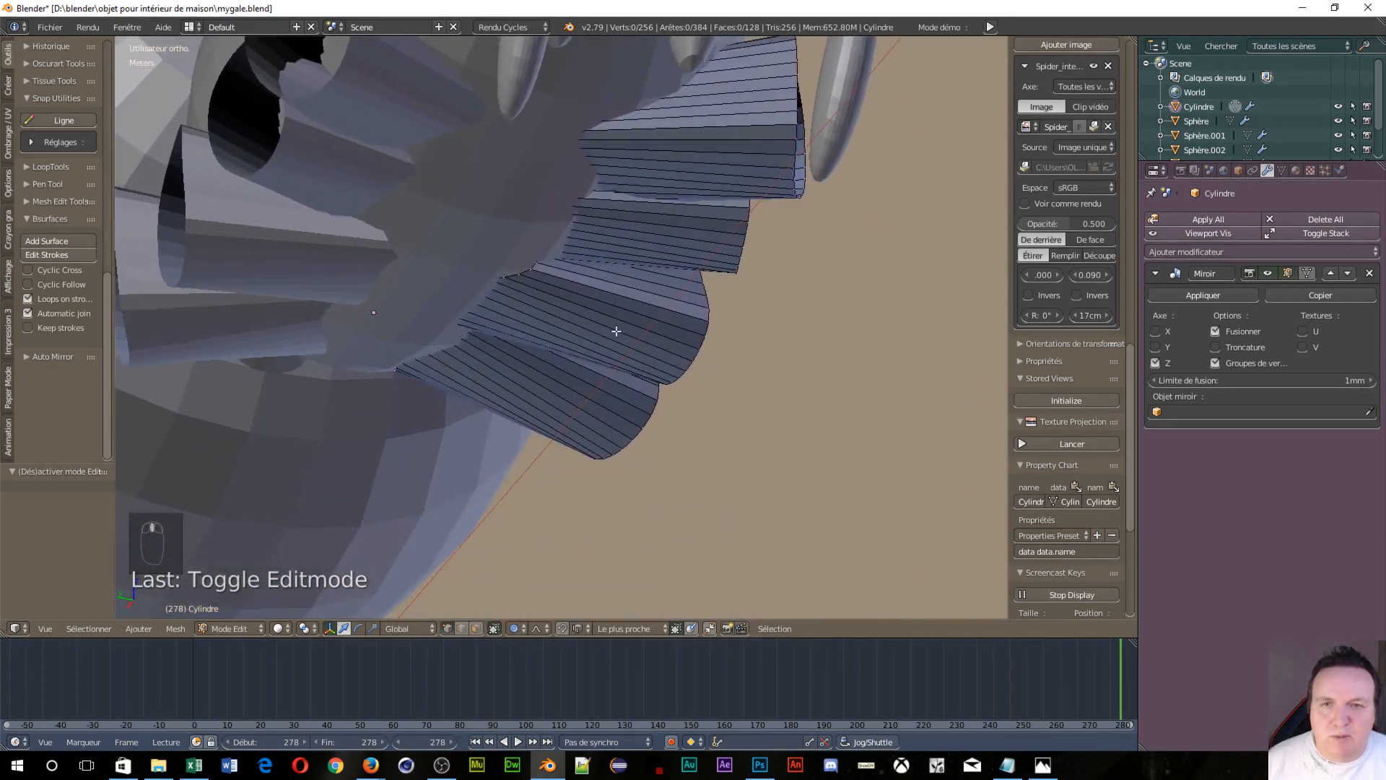
middle_drag(740, 308, 781, 253)
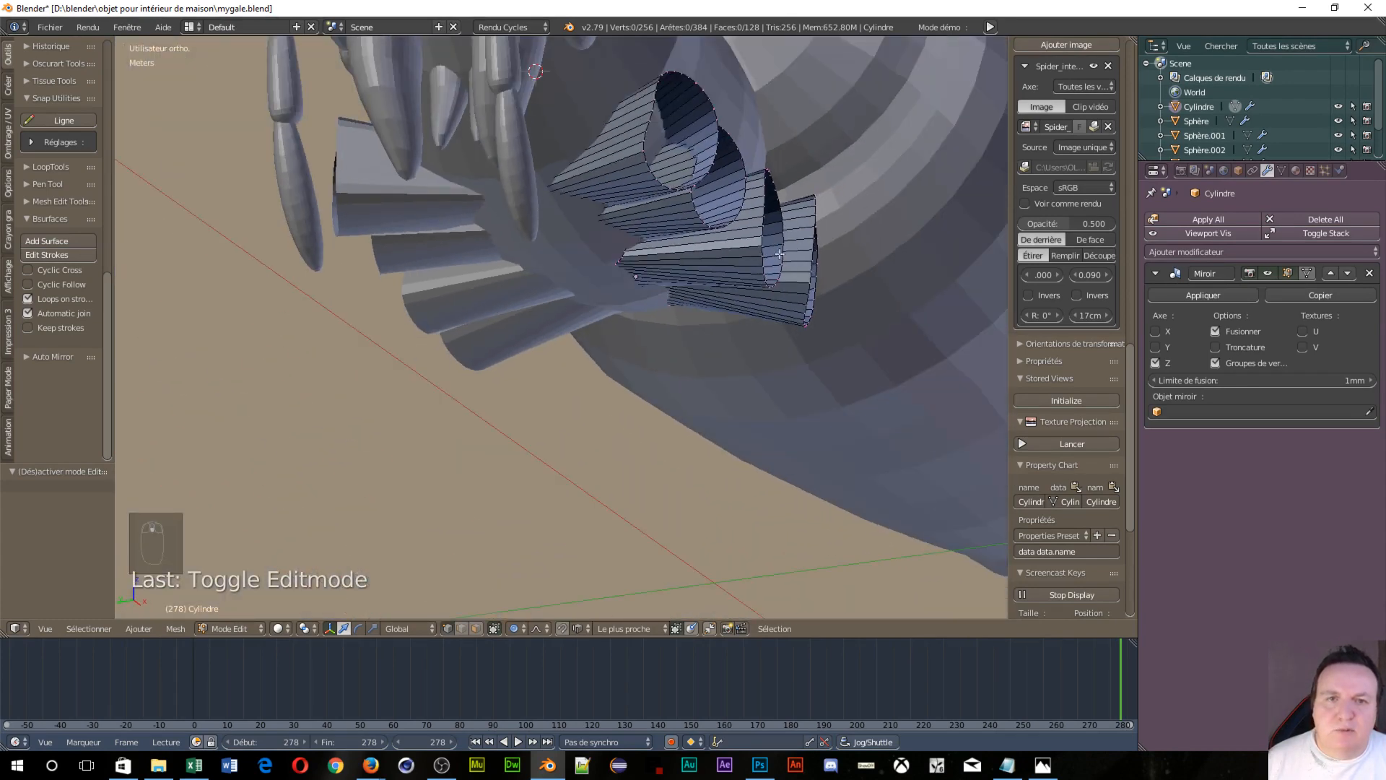
key(l)
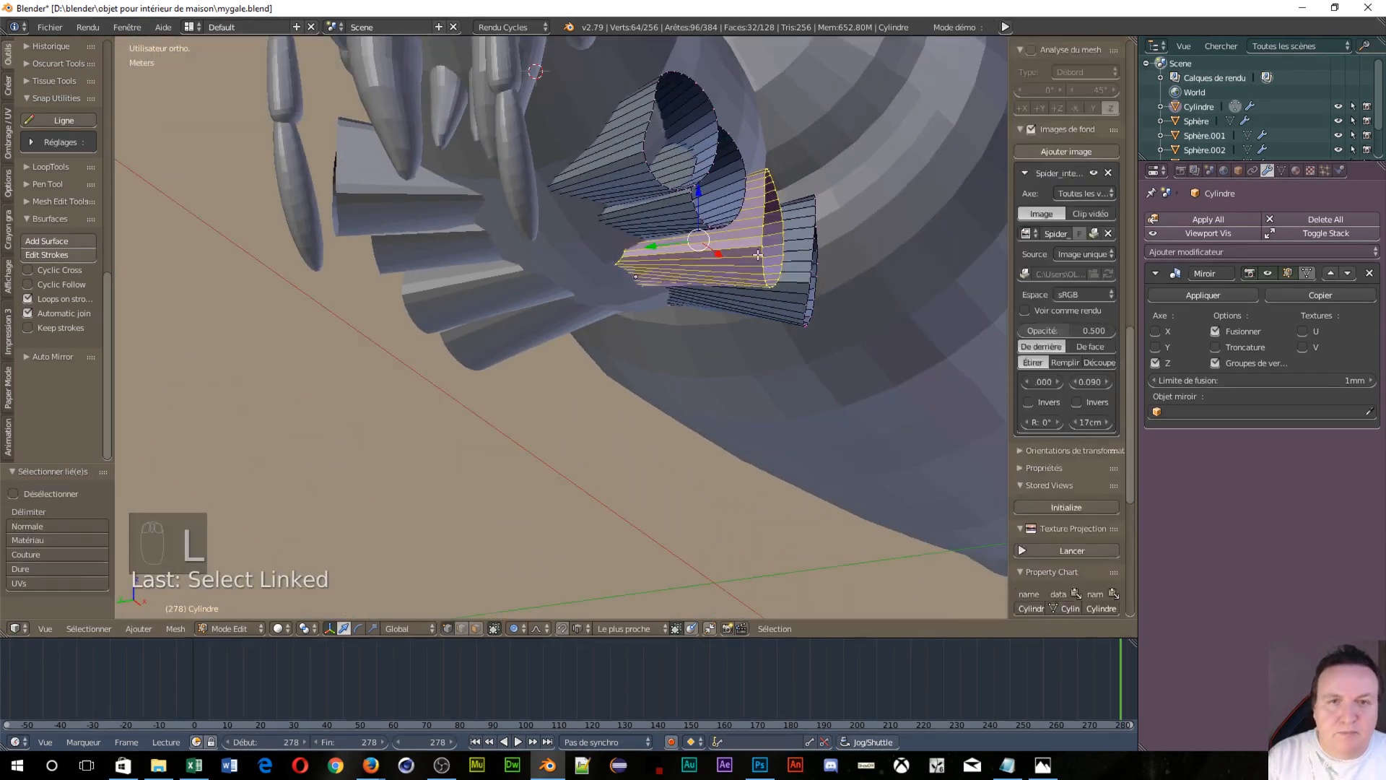
key(g)
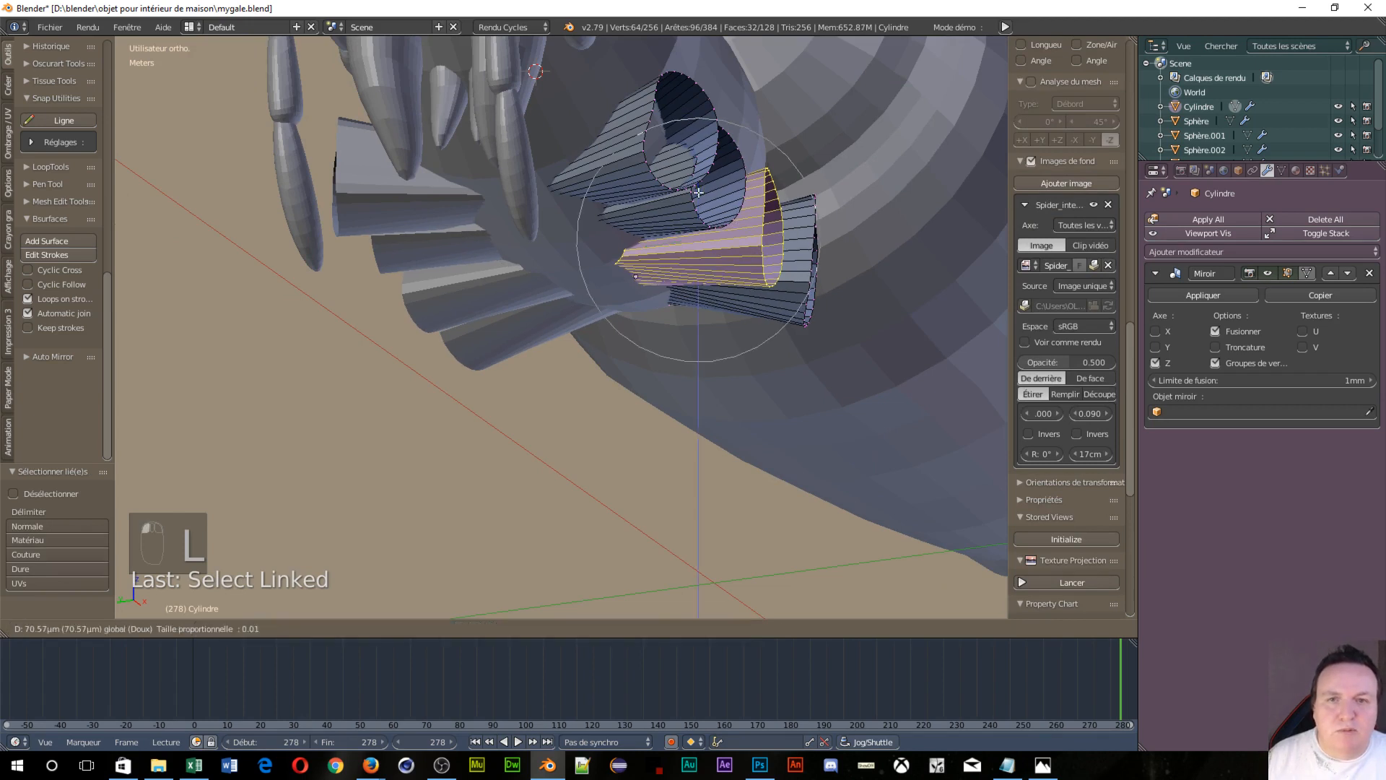
key(z)
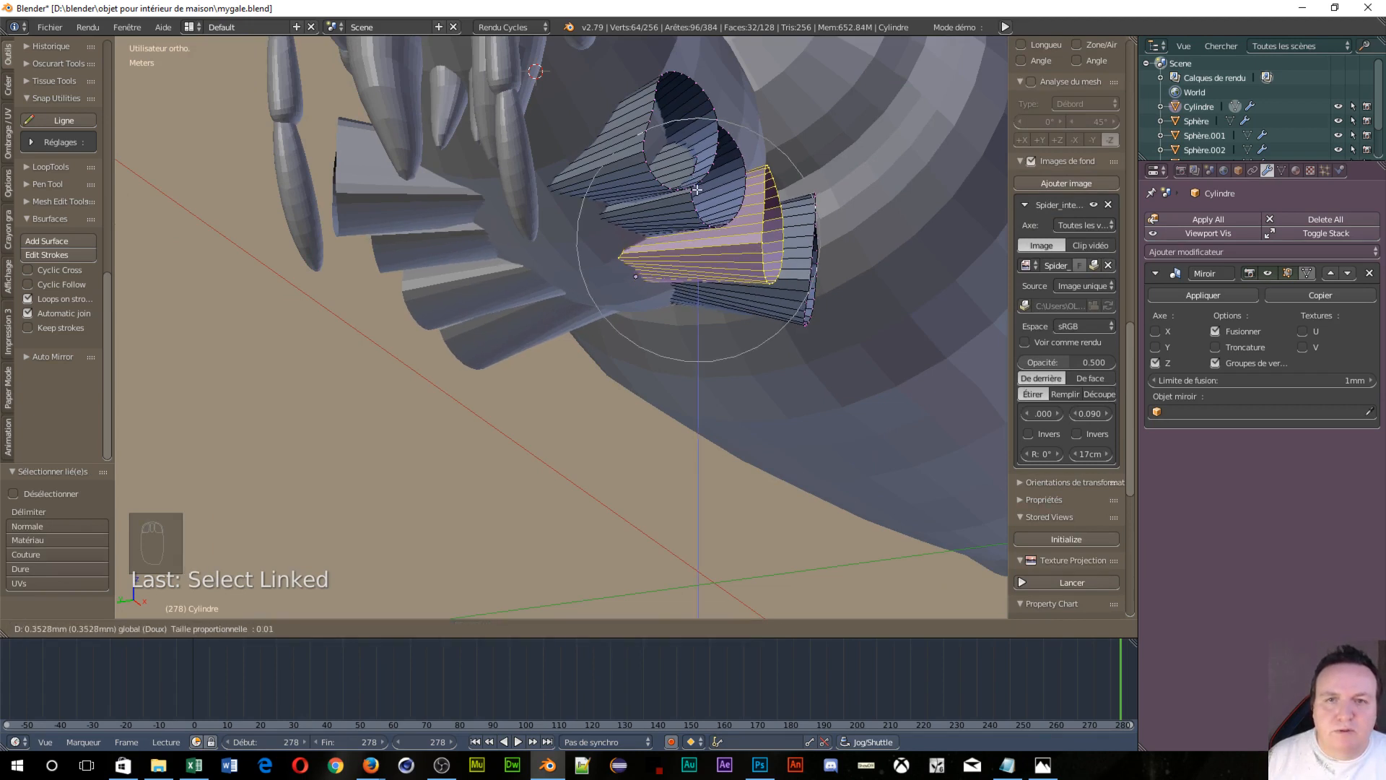
click(698, 186)
Select only the second leg base from the front and turn off proportional editing
middle_drag(698, 187, 613, 280)
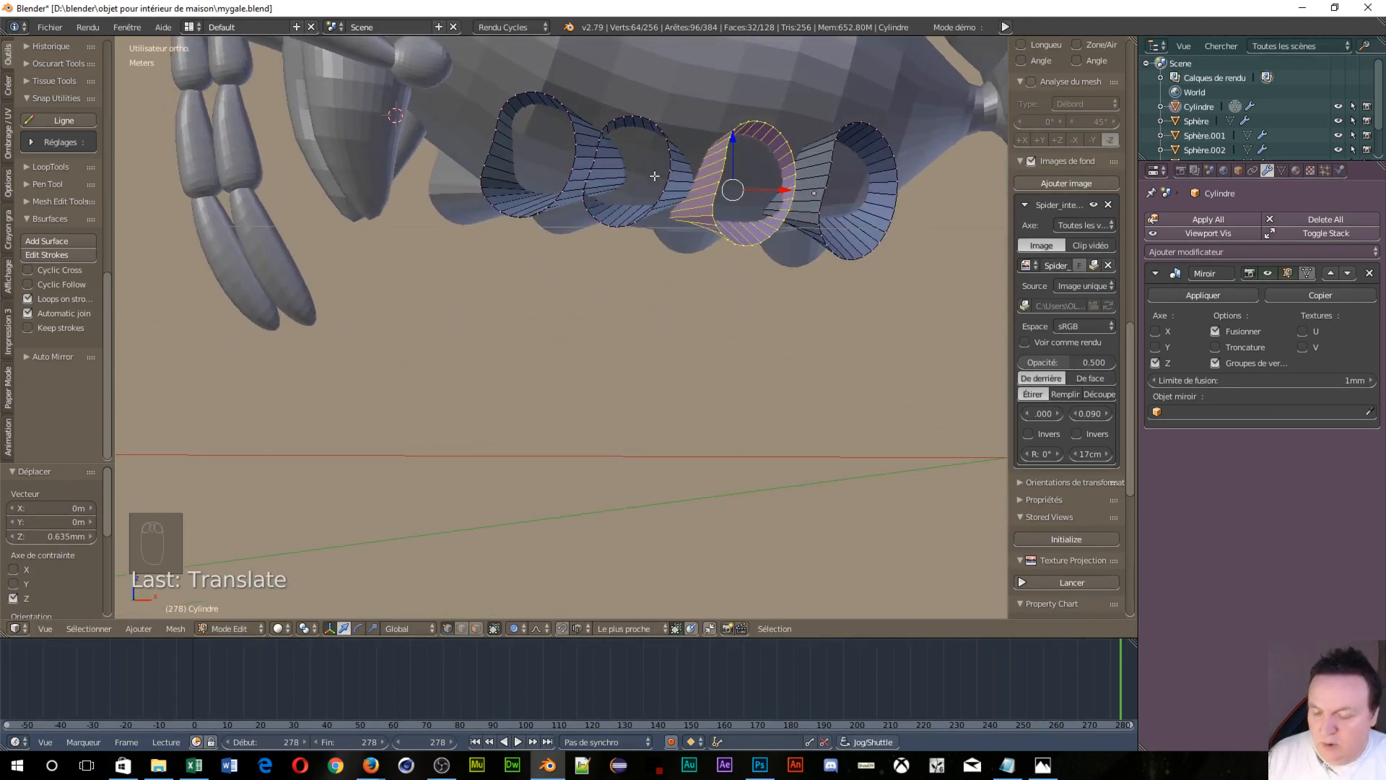
key(a)
key(l)
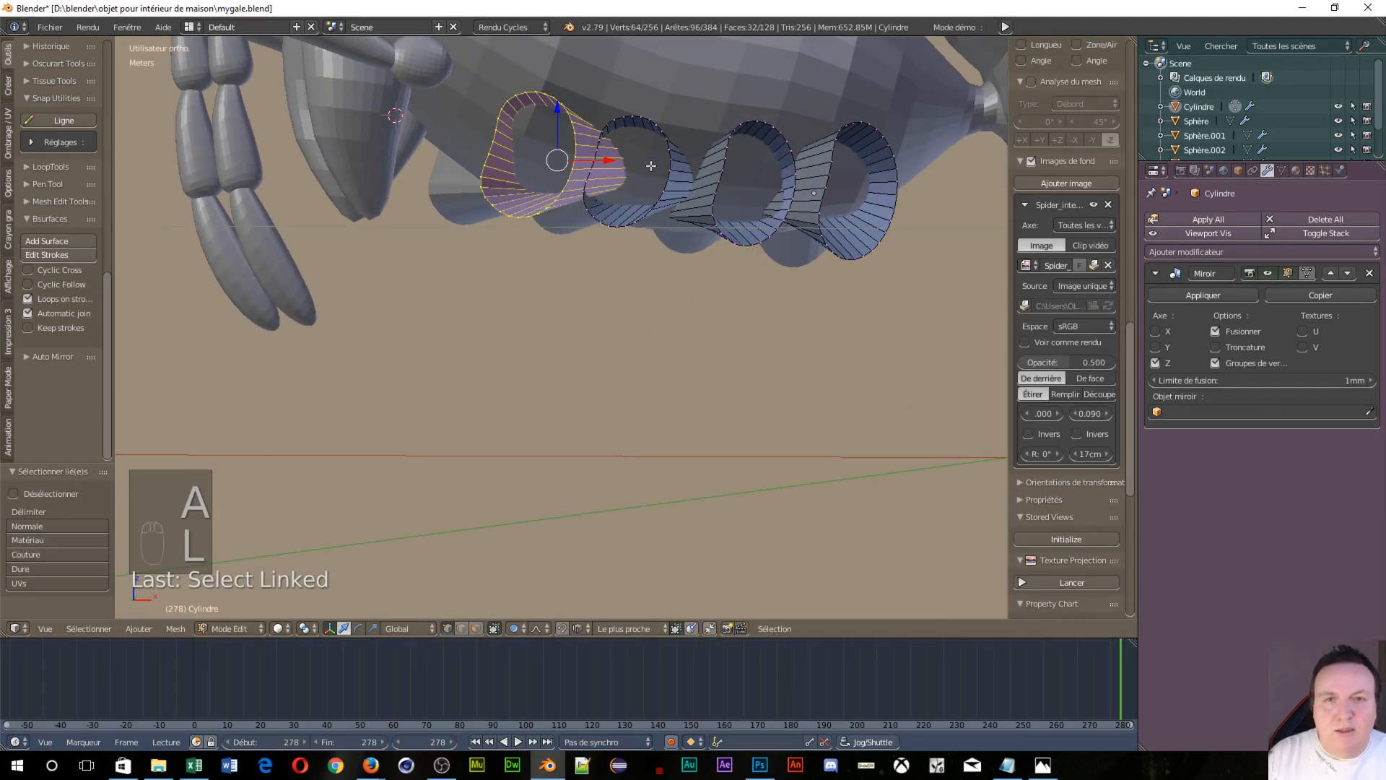
key(a)
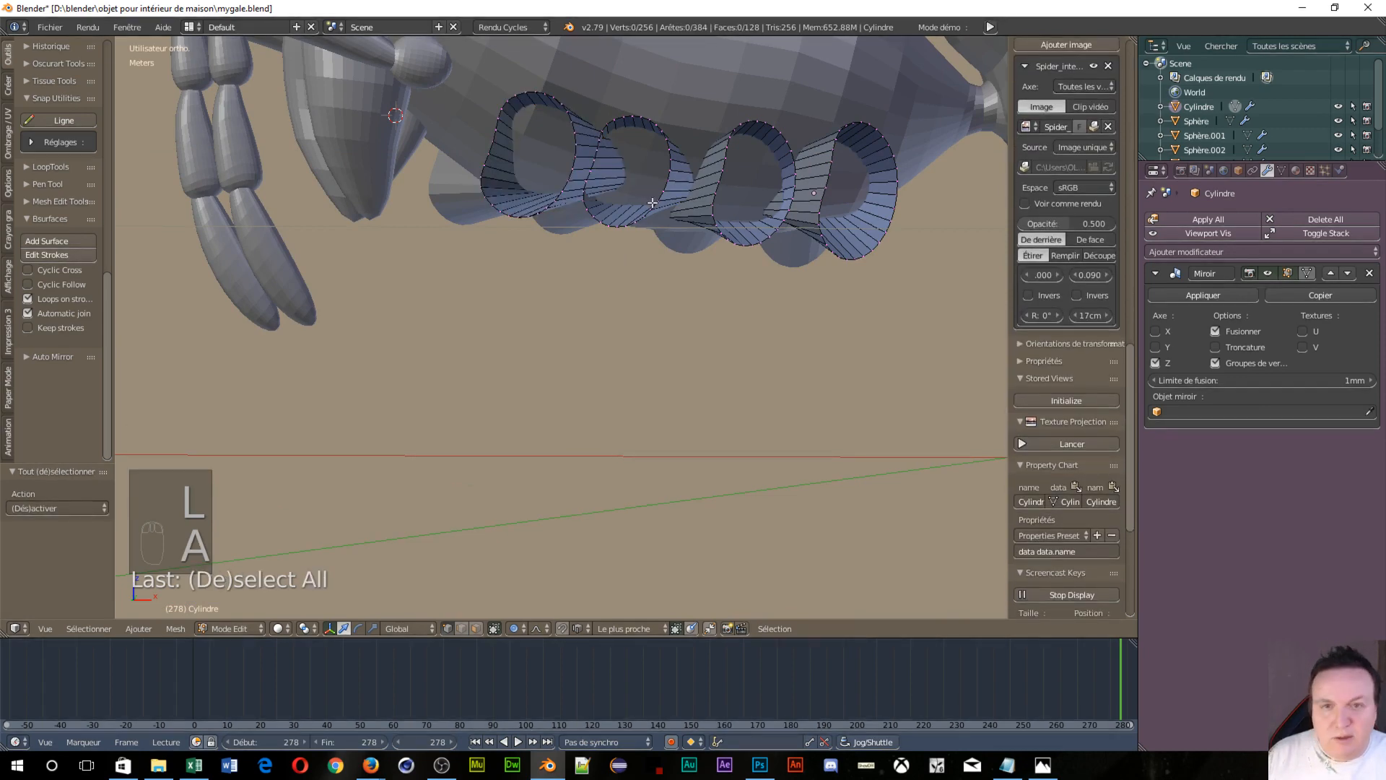
key(l)
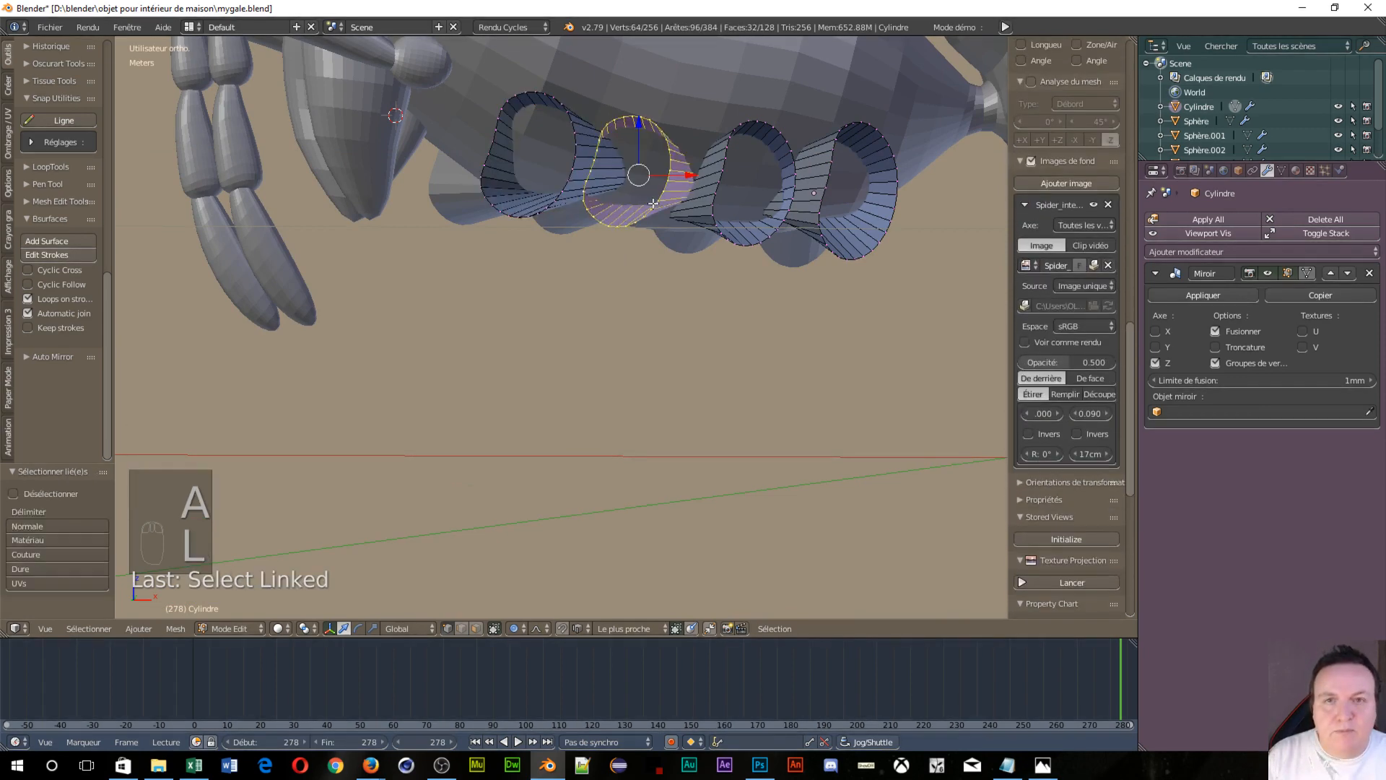
key(r)
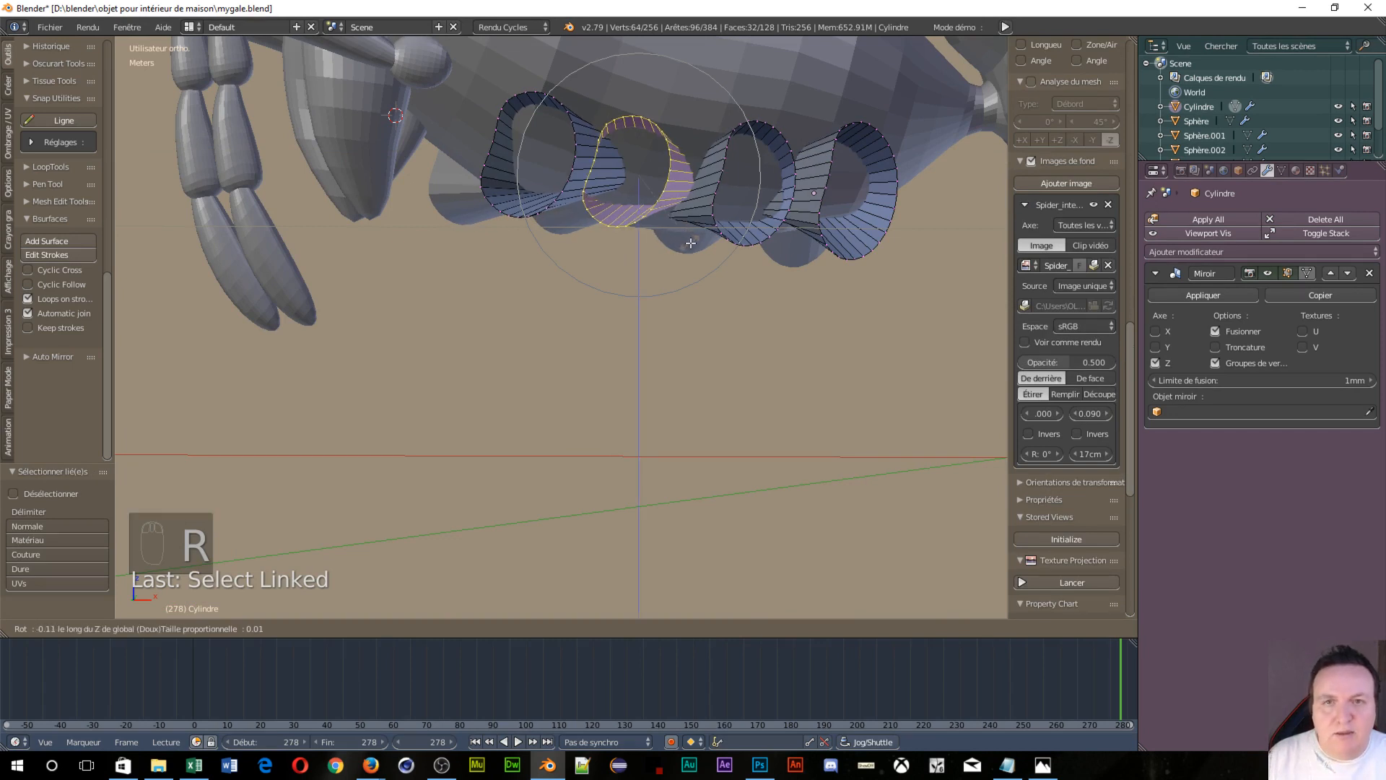
right_click(691, 244)
click(518, 628)
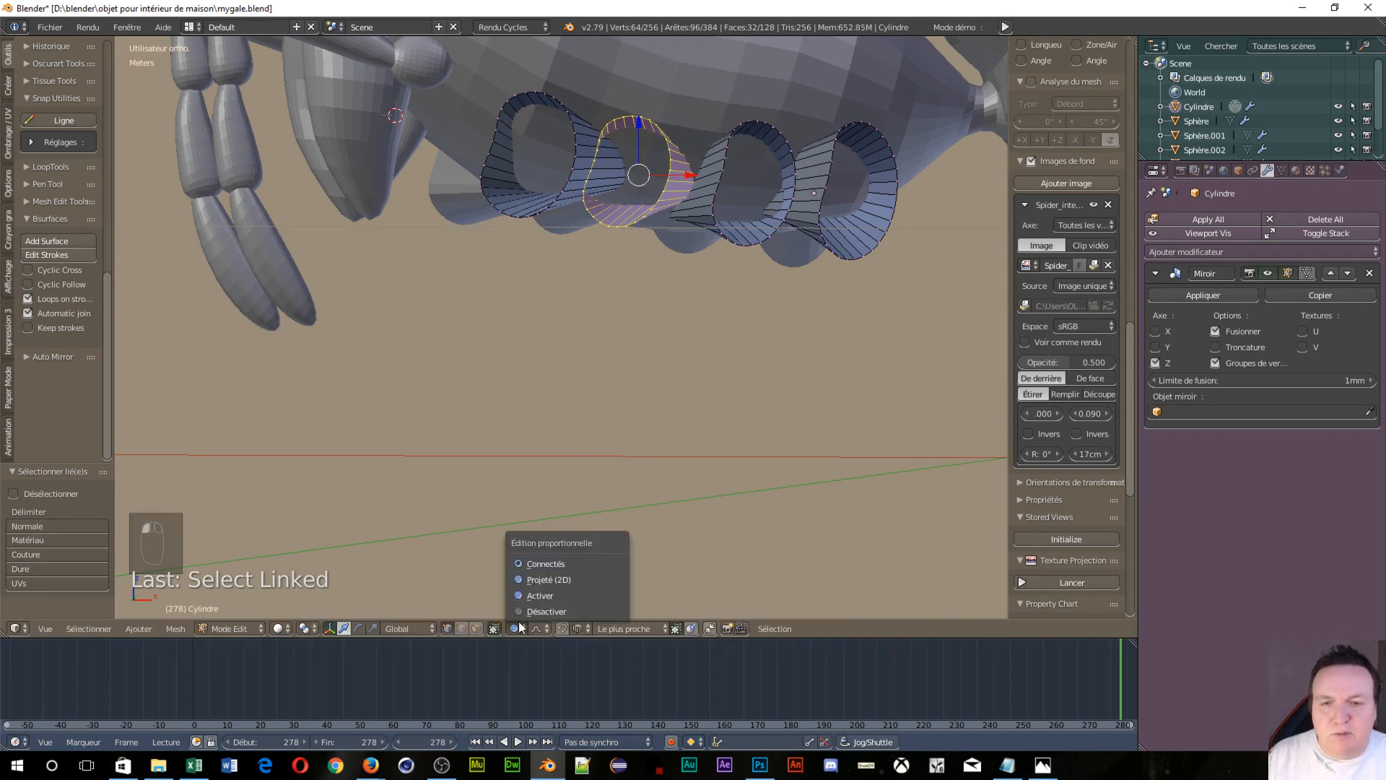
click(518, 612)
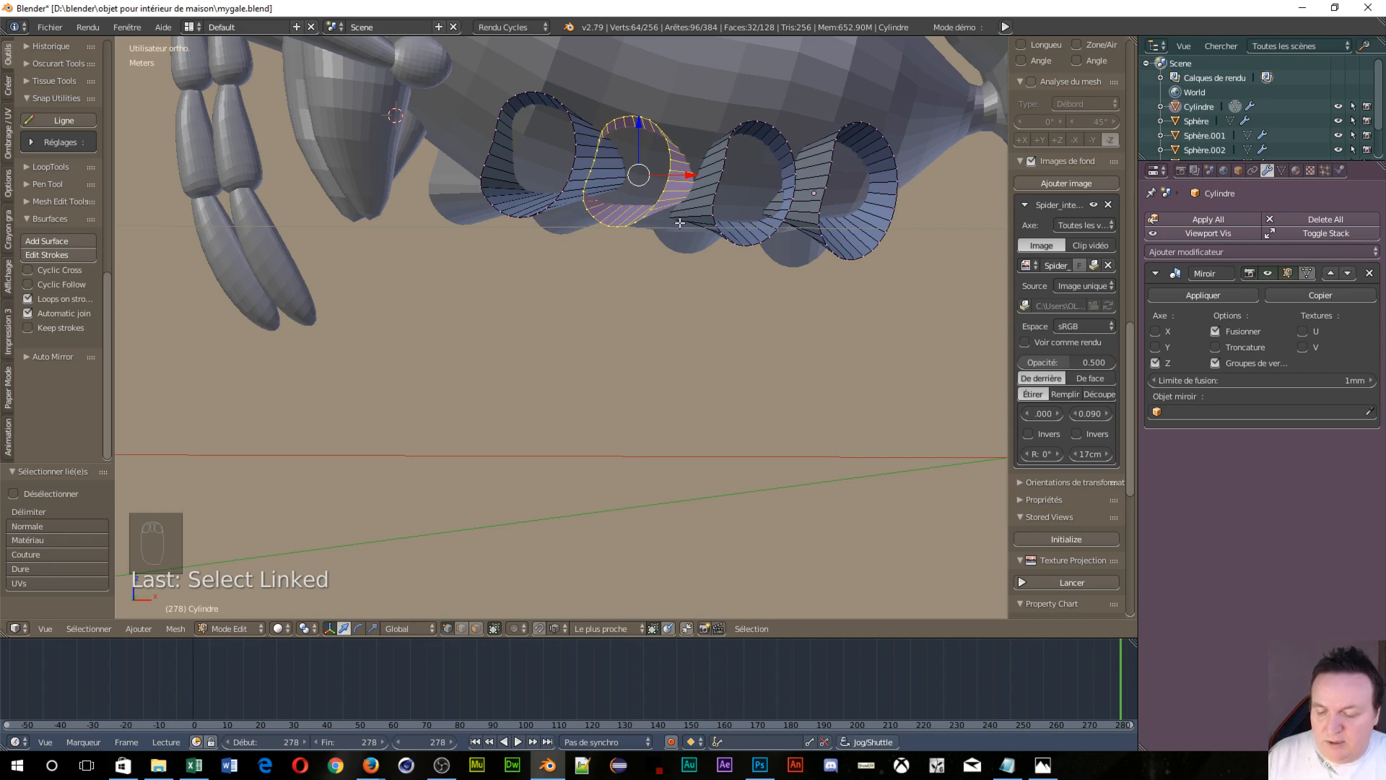
Rotate the second leg base about 6.3° around Z and move it about 1.16 mm along X
key(r)
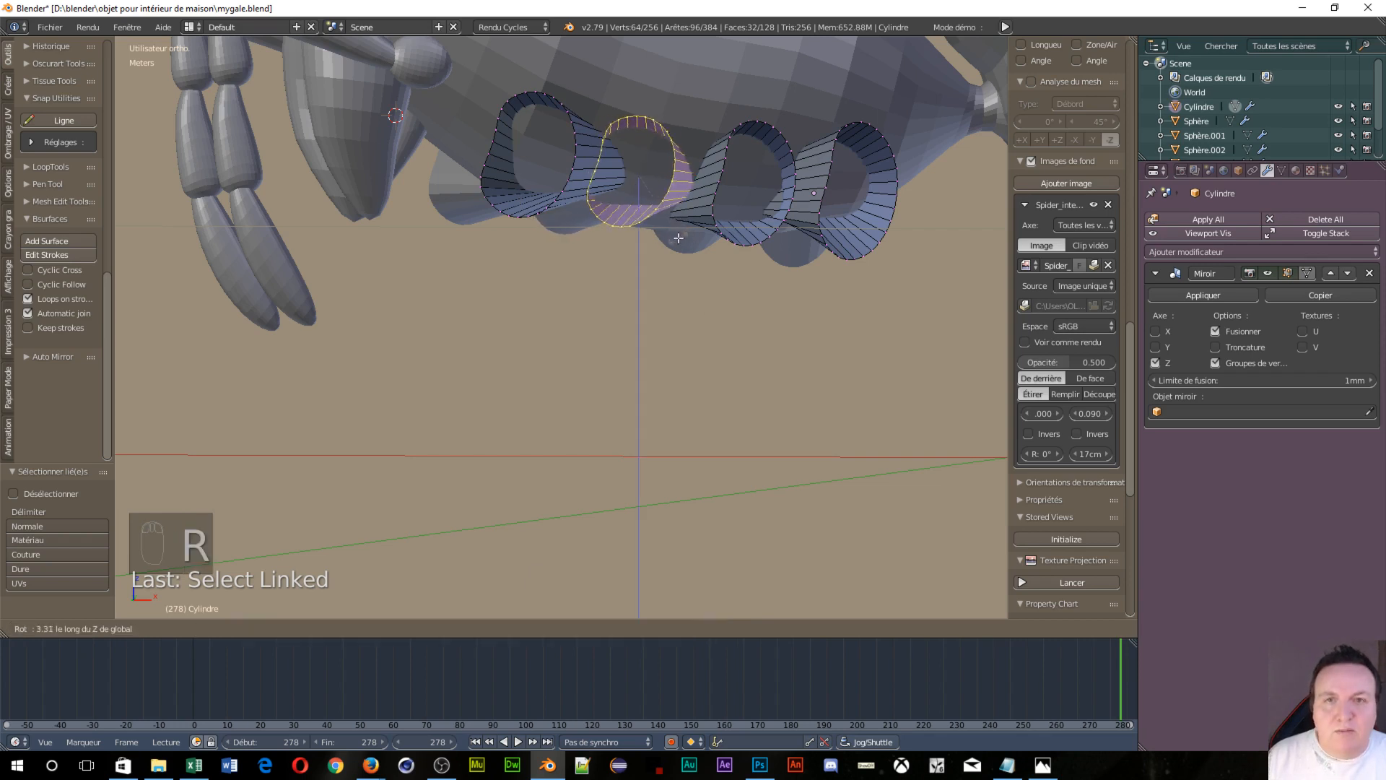
key(z)
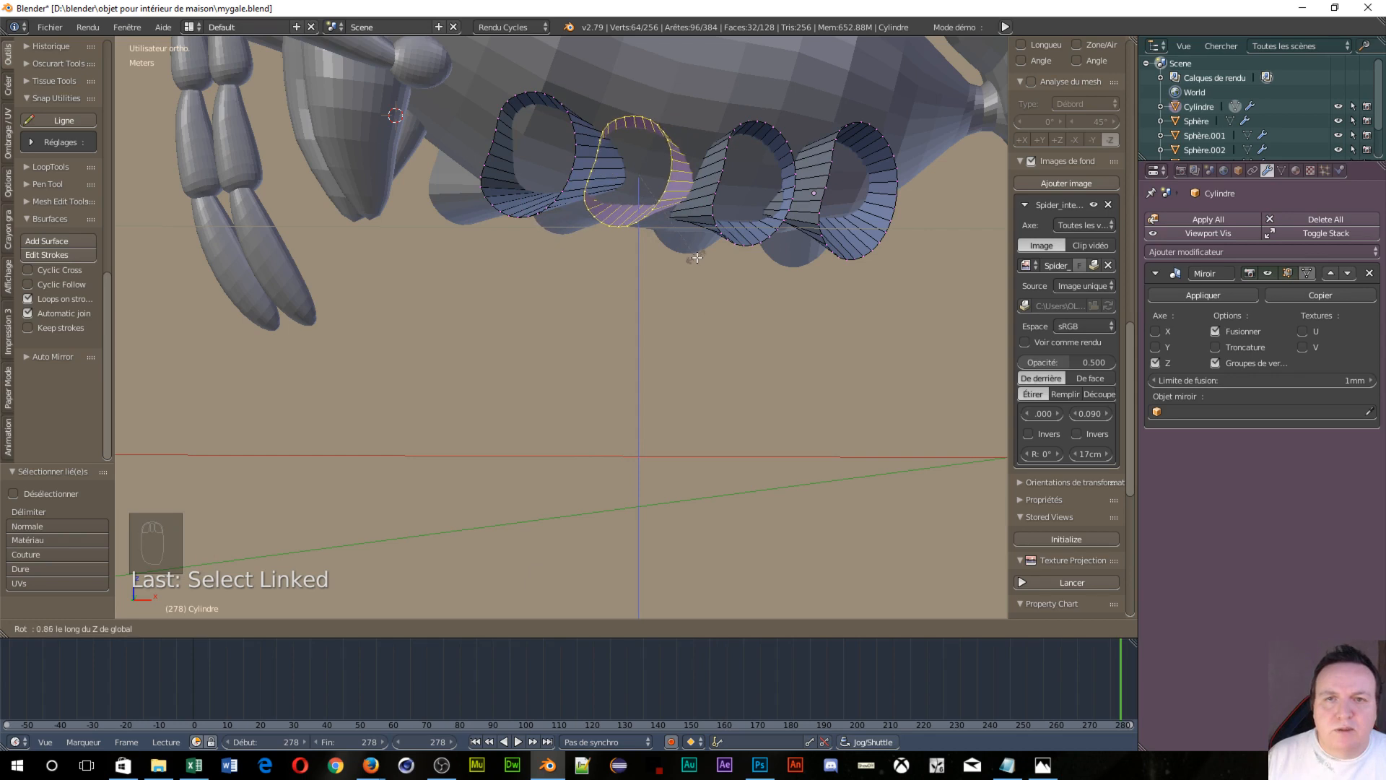
click(683, 251)
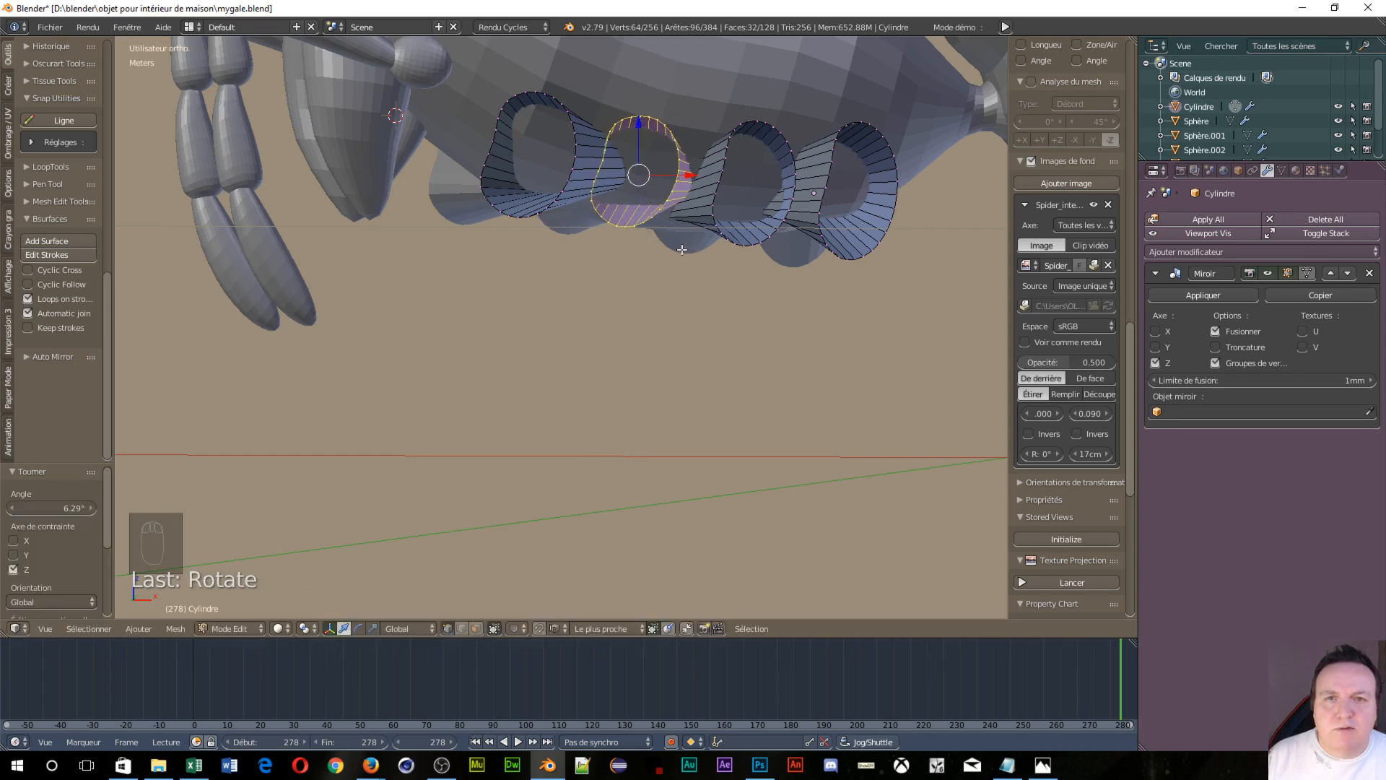
key(g)
key(x)
click(704, 180)
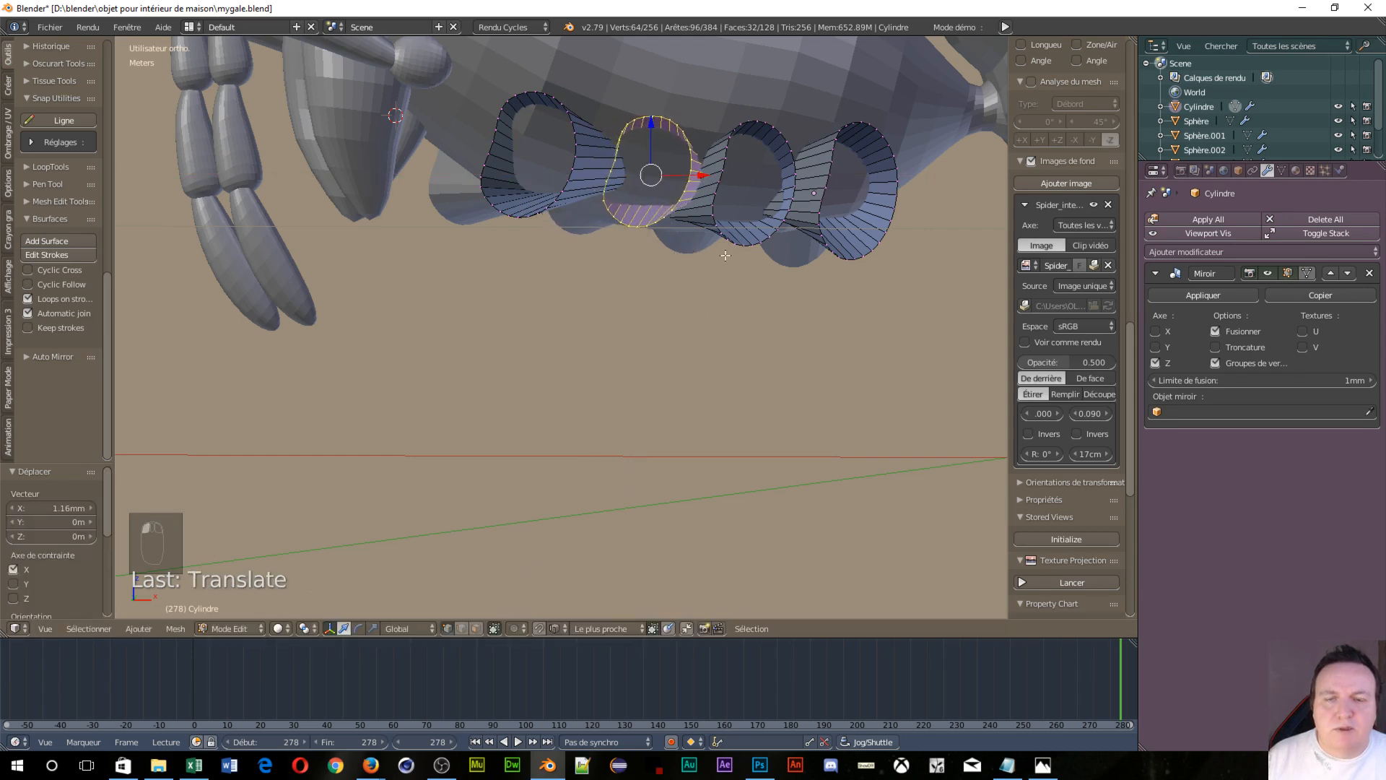
Select the whole first leg base, nearest the head, and move it about 2.65 mm along Y
middle_drag(704, 180, 468, 242)
key(a)
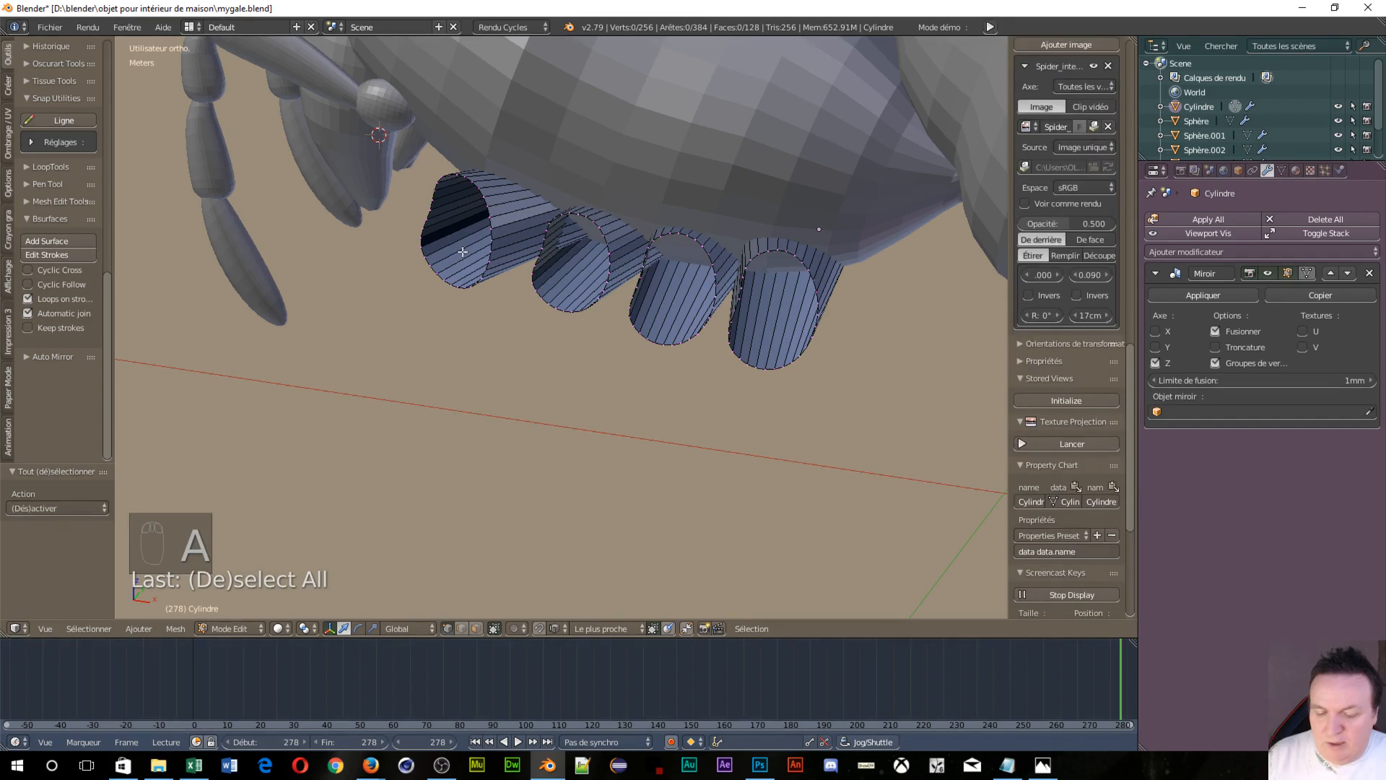
key(l)
drag(536, 190, 559, 189)
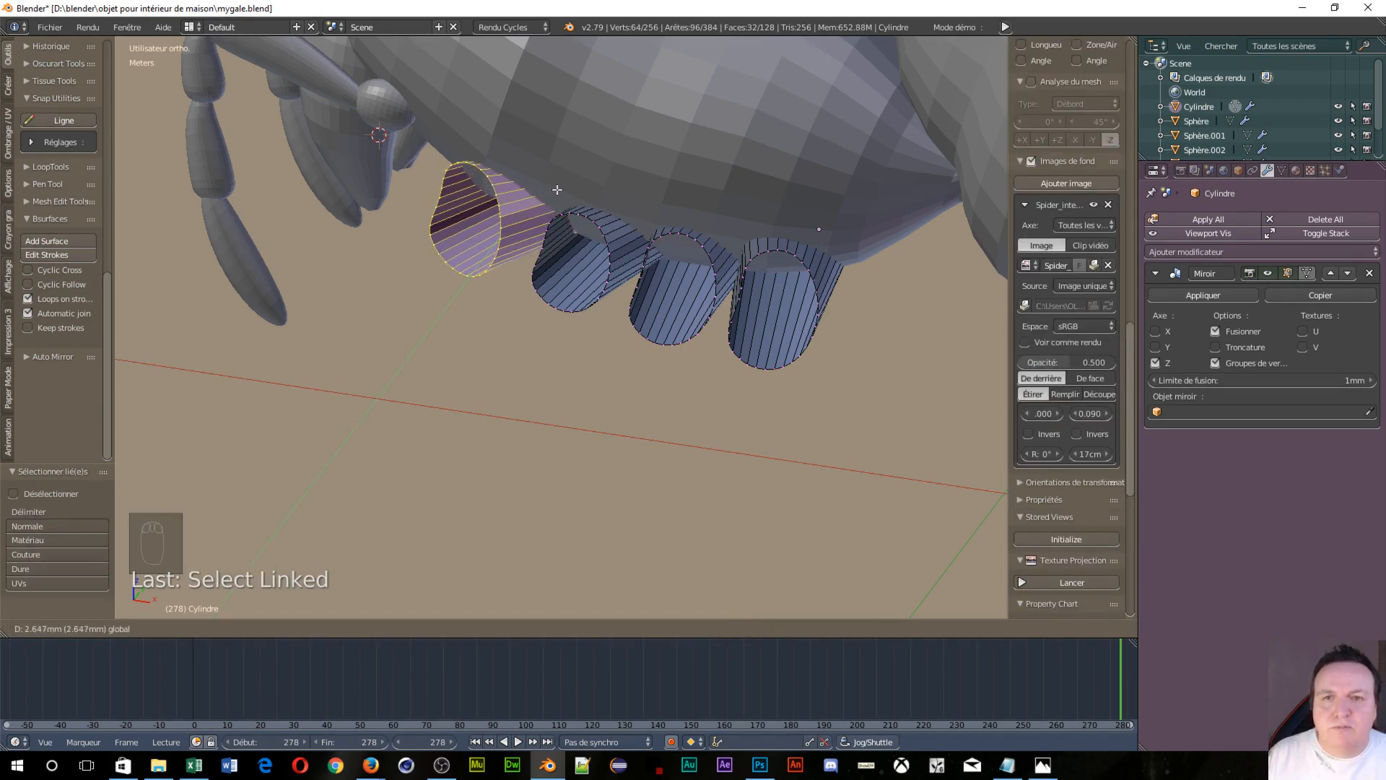
Select the outer rim edge loops of all four leg-base cylinders together
middle_drag(559, 189, 697, 500)
scroll(593, 315, up, 4)
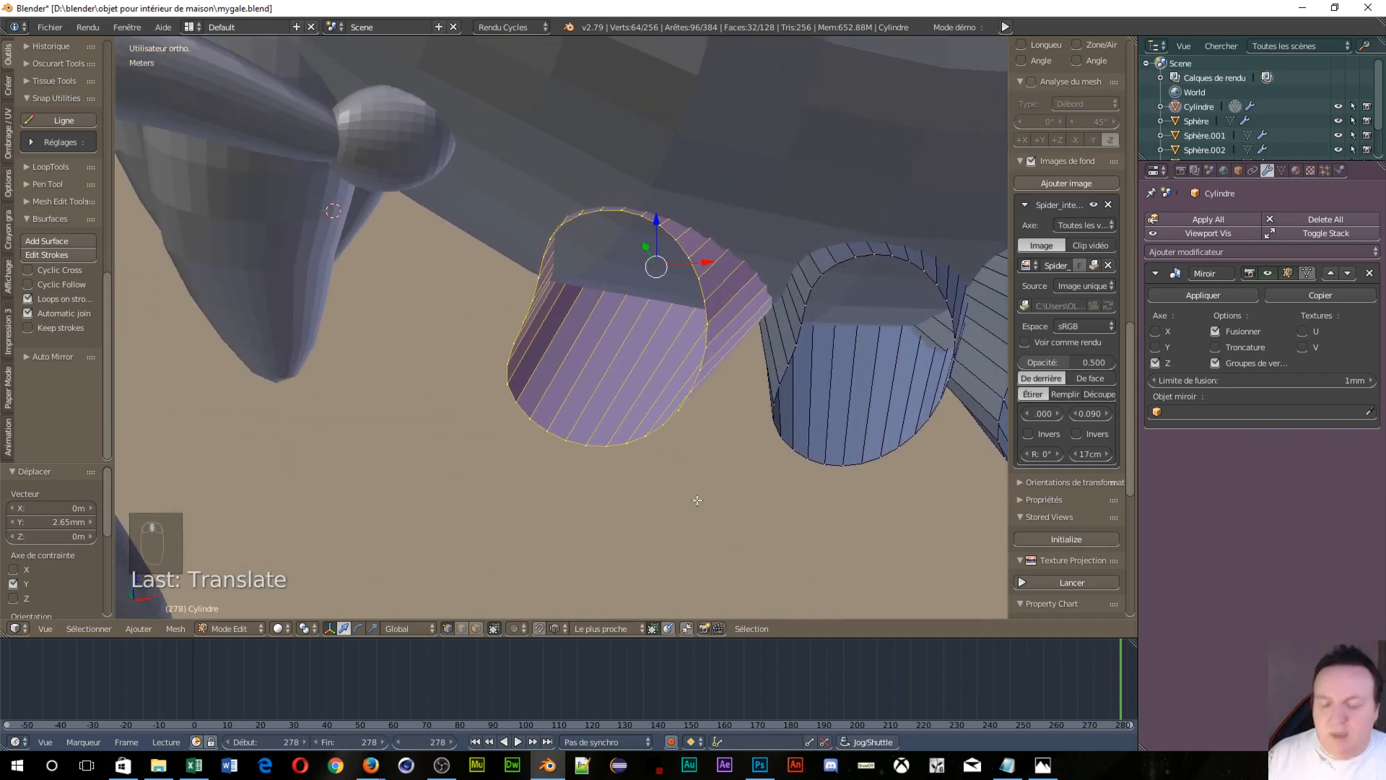
key(a)
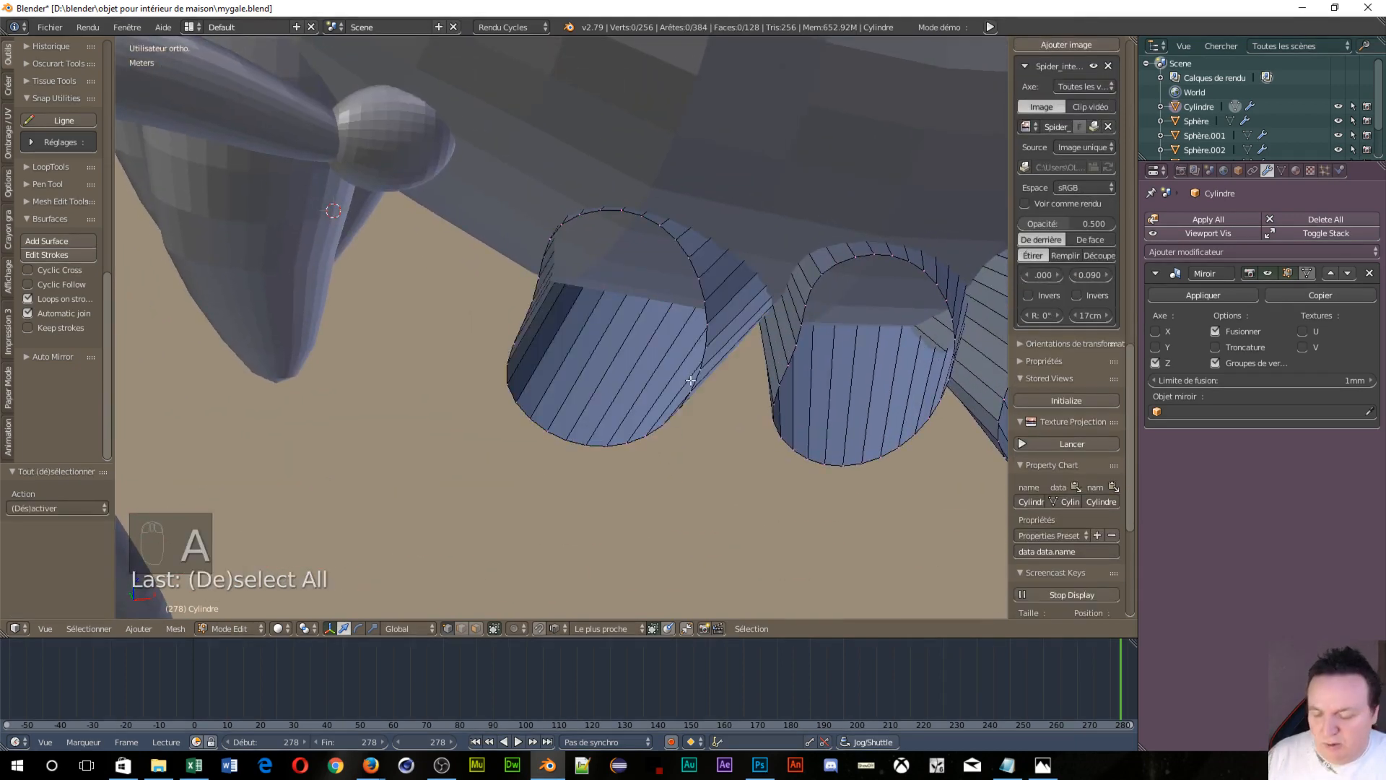
alt+right_click(707, 338)
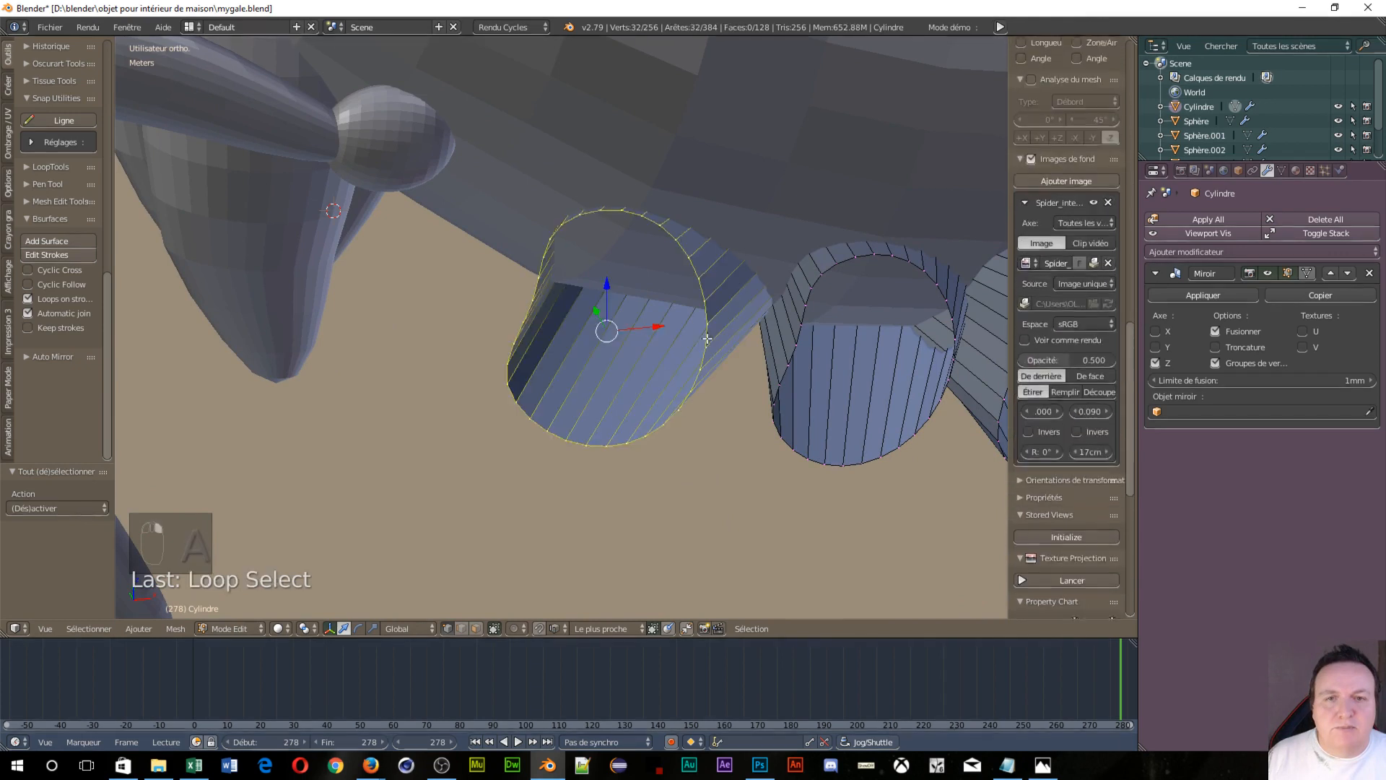
alt+shift+right_click(952, 310)
scroll(962, 430, down, 5)
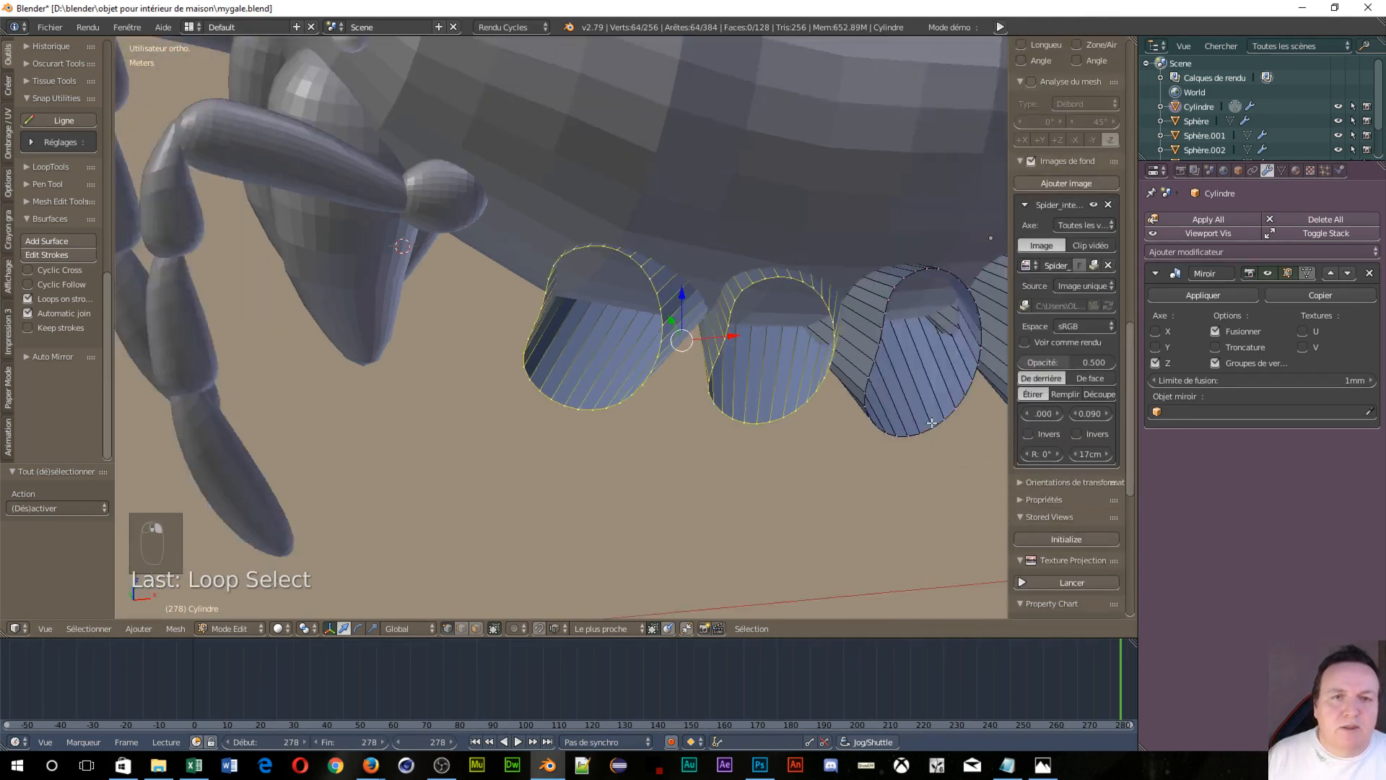
alt+shift+right_click(855, 328)
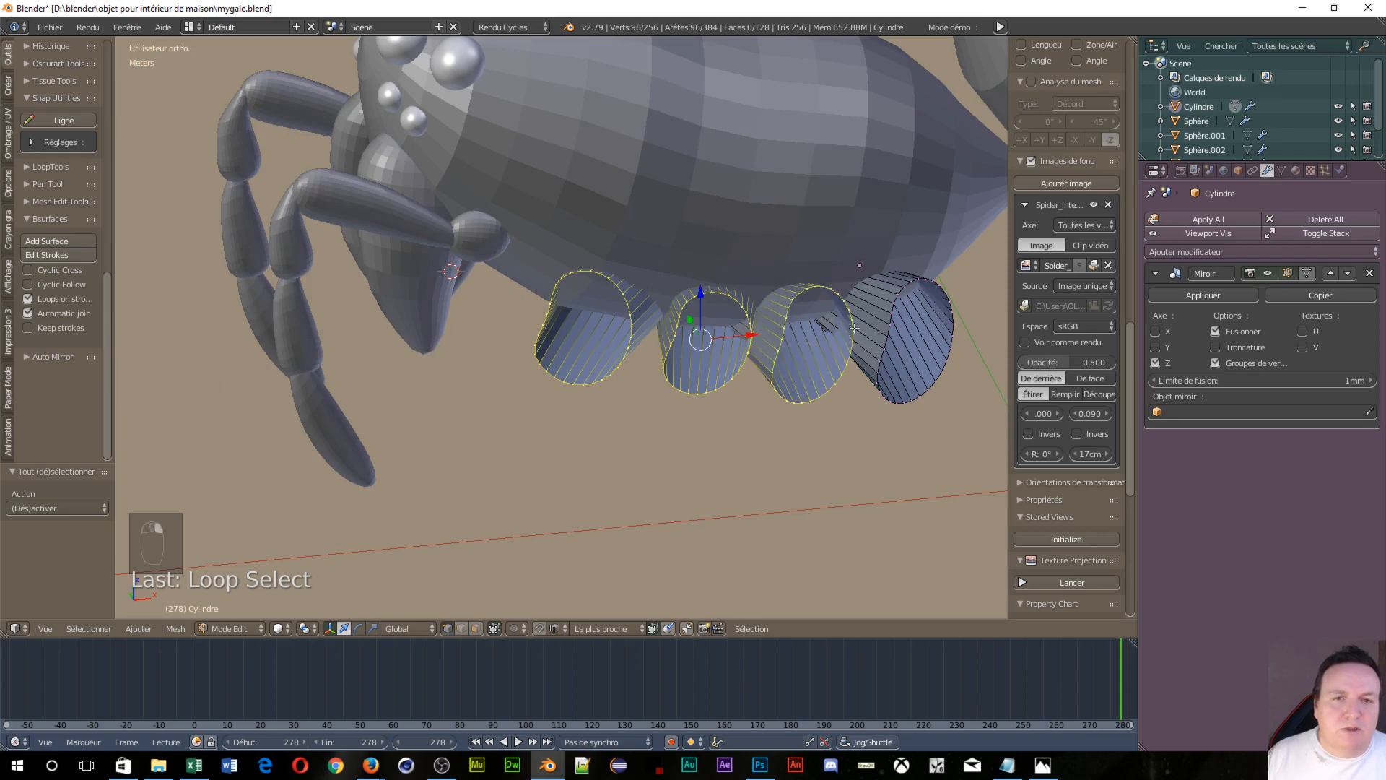
alt+shift+right_click(952, 320)
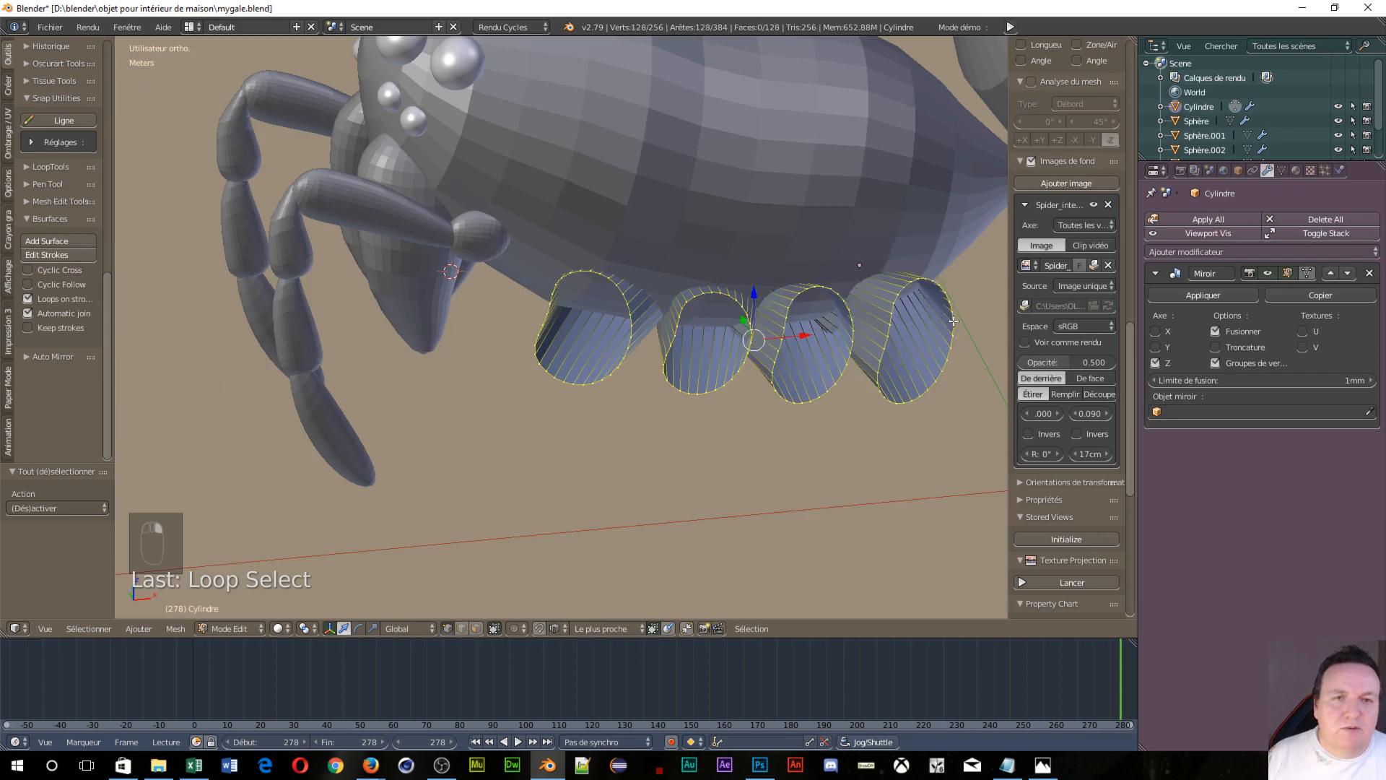
middle_drag(906, 370, 453, 97)
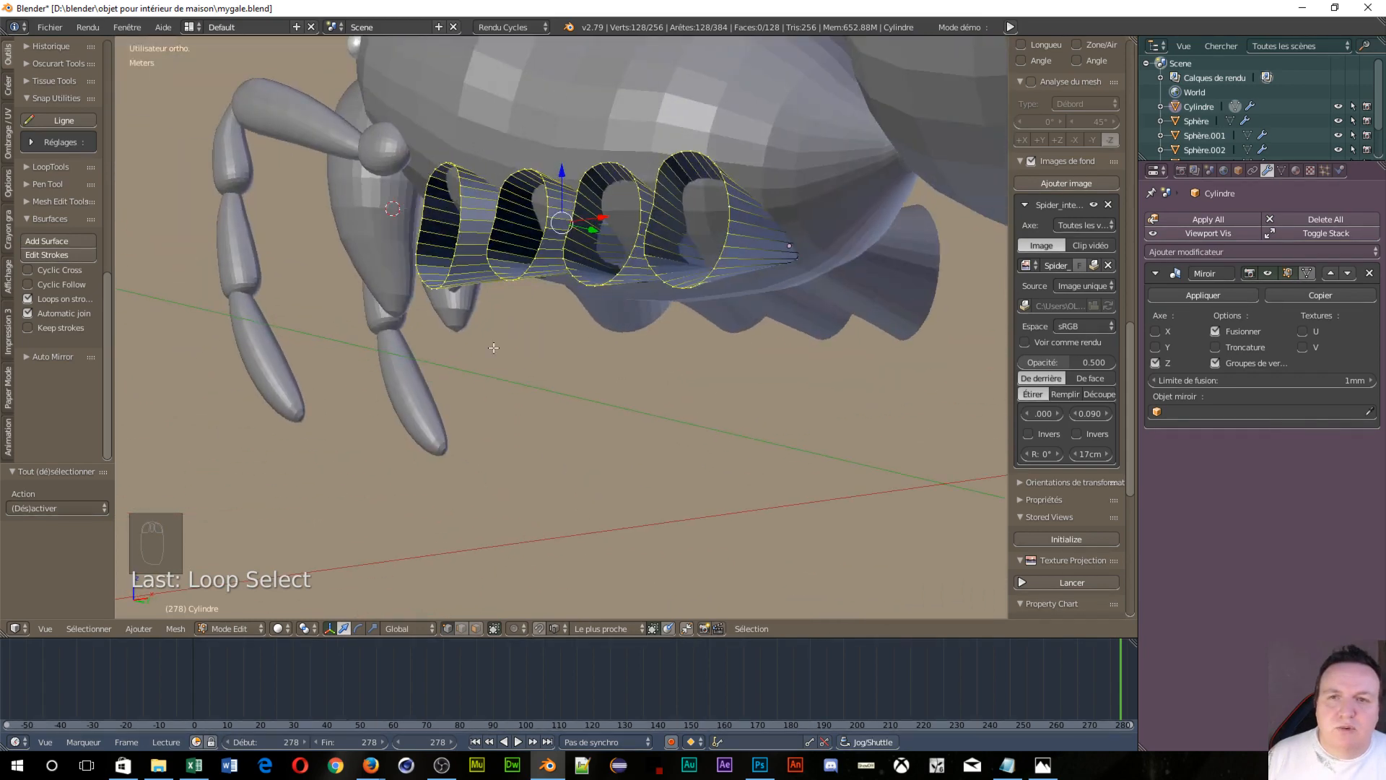
middle_drag(455, 232, 667, 385)
Duplicate the four rim loops in place, separate the selection into a new object and return to Object Mode
key(shift+d)
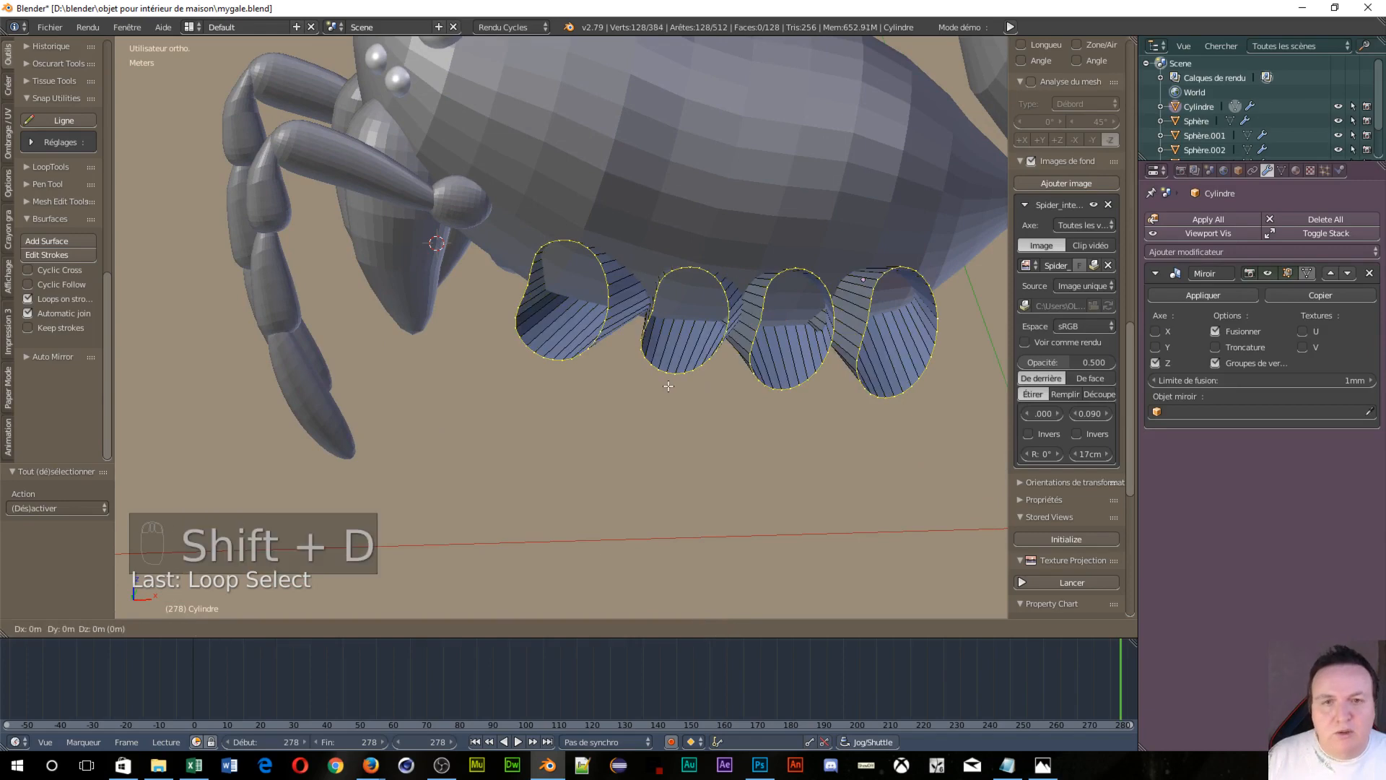
right_click(668, 383)
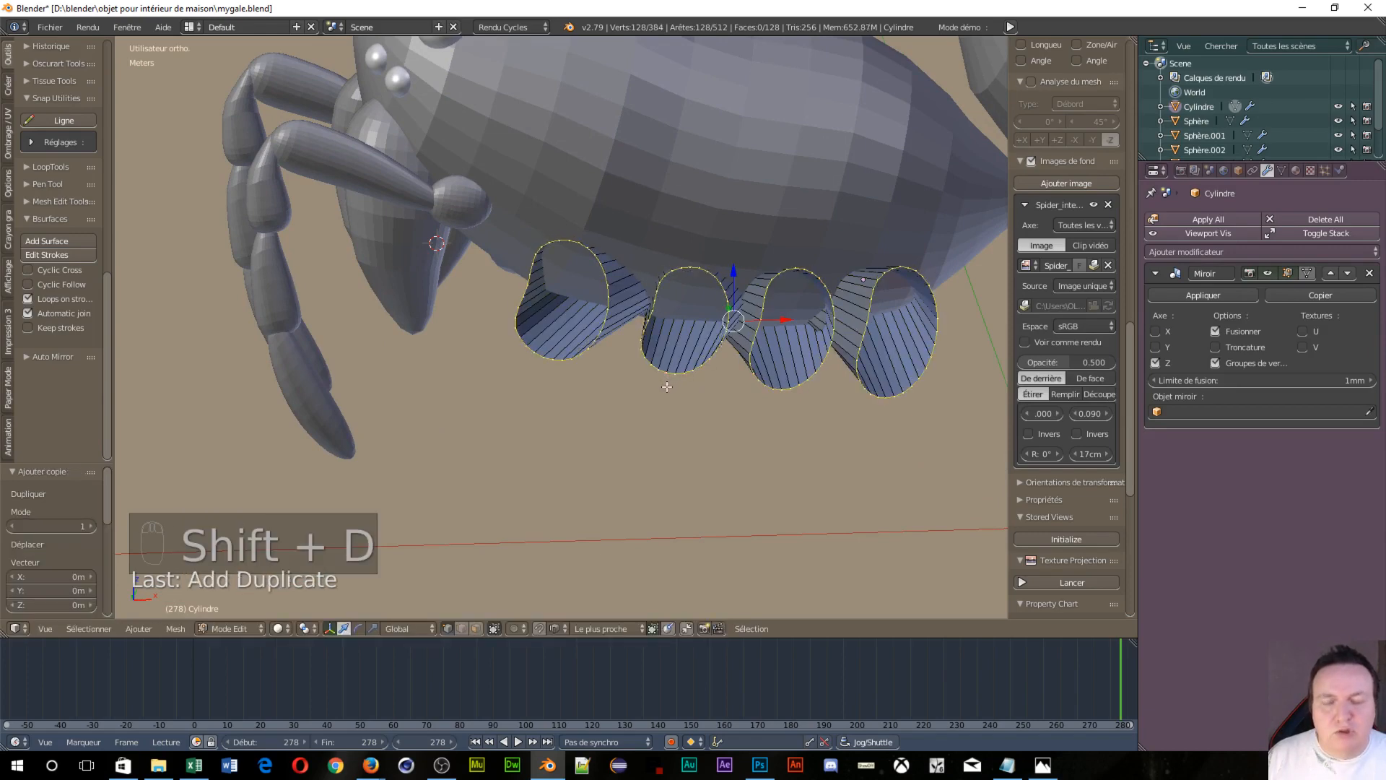
key(p)
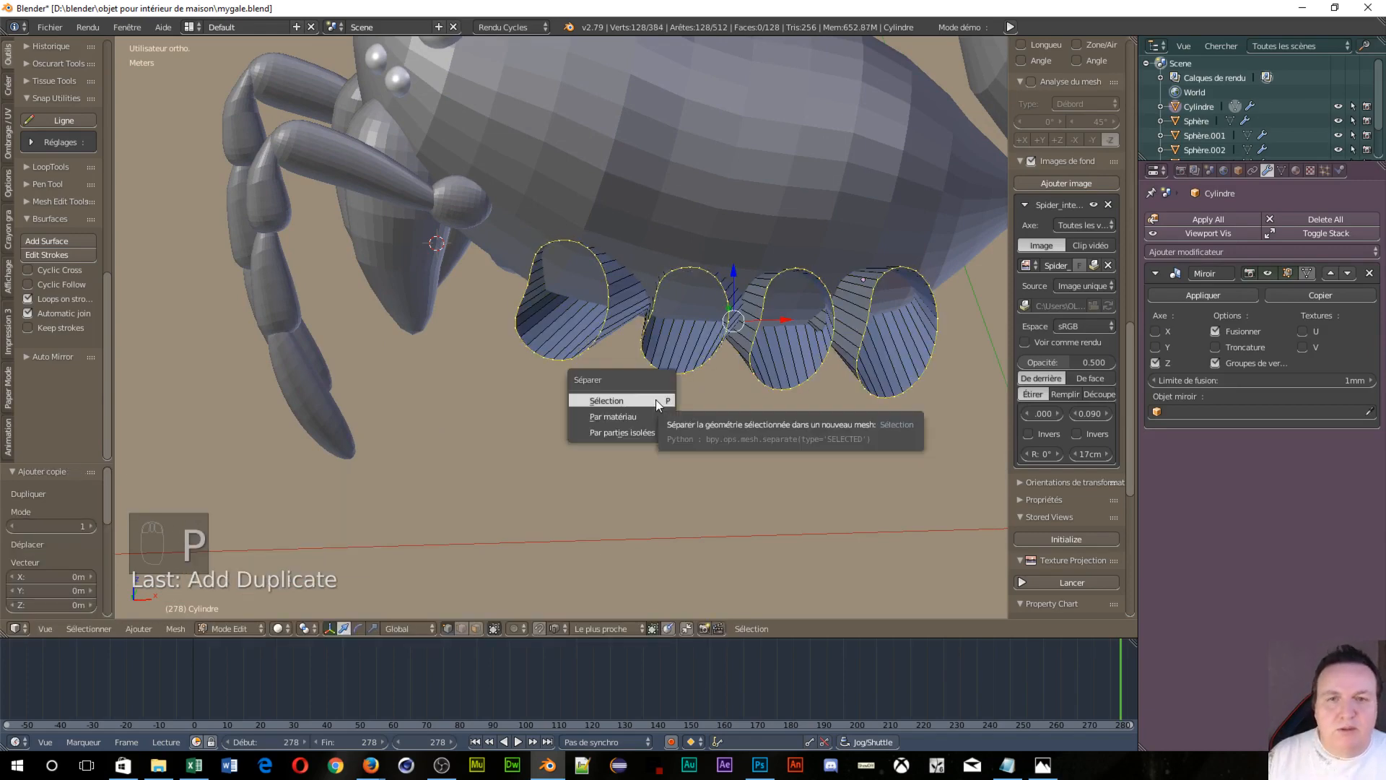
click(655, 400)
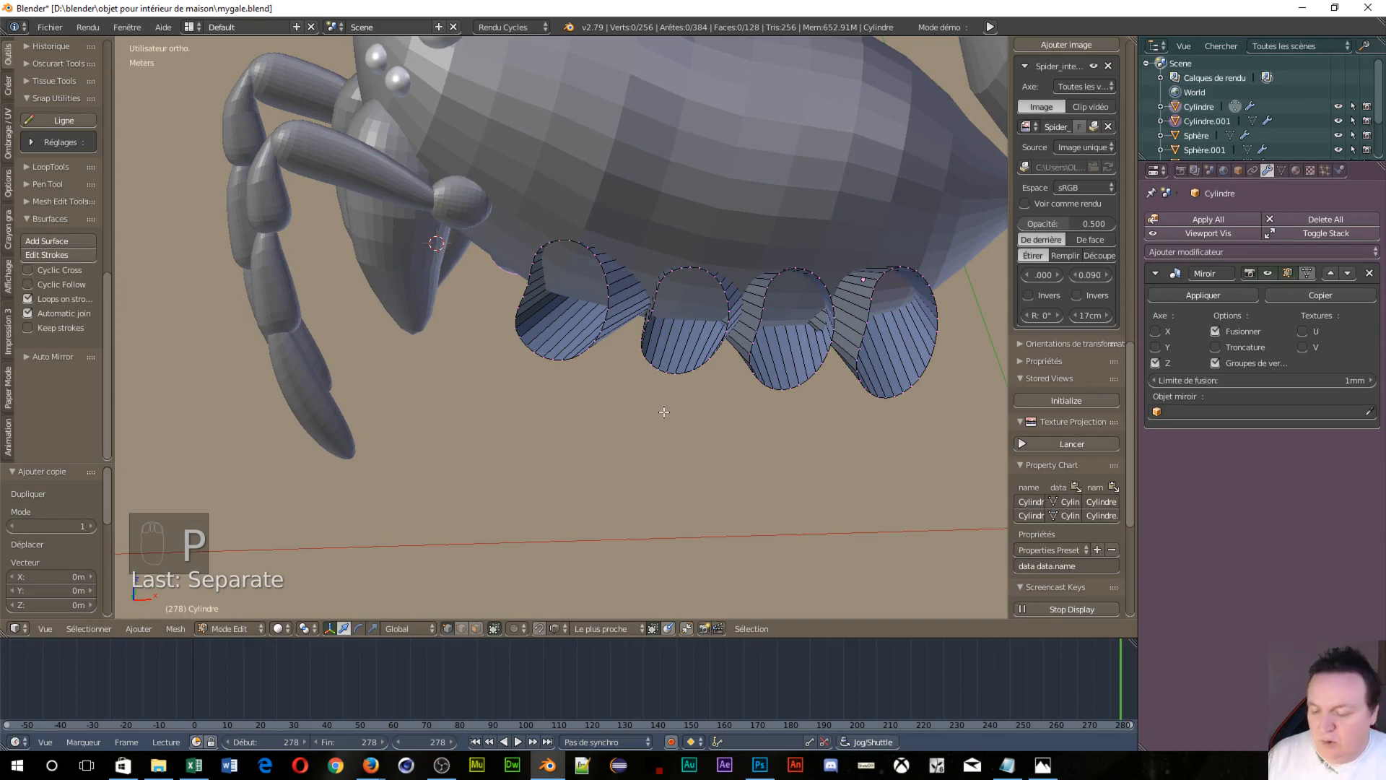
key(Tab)
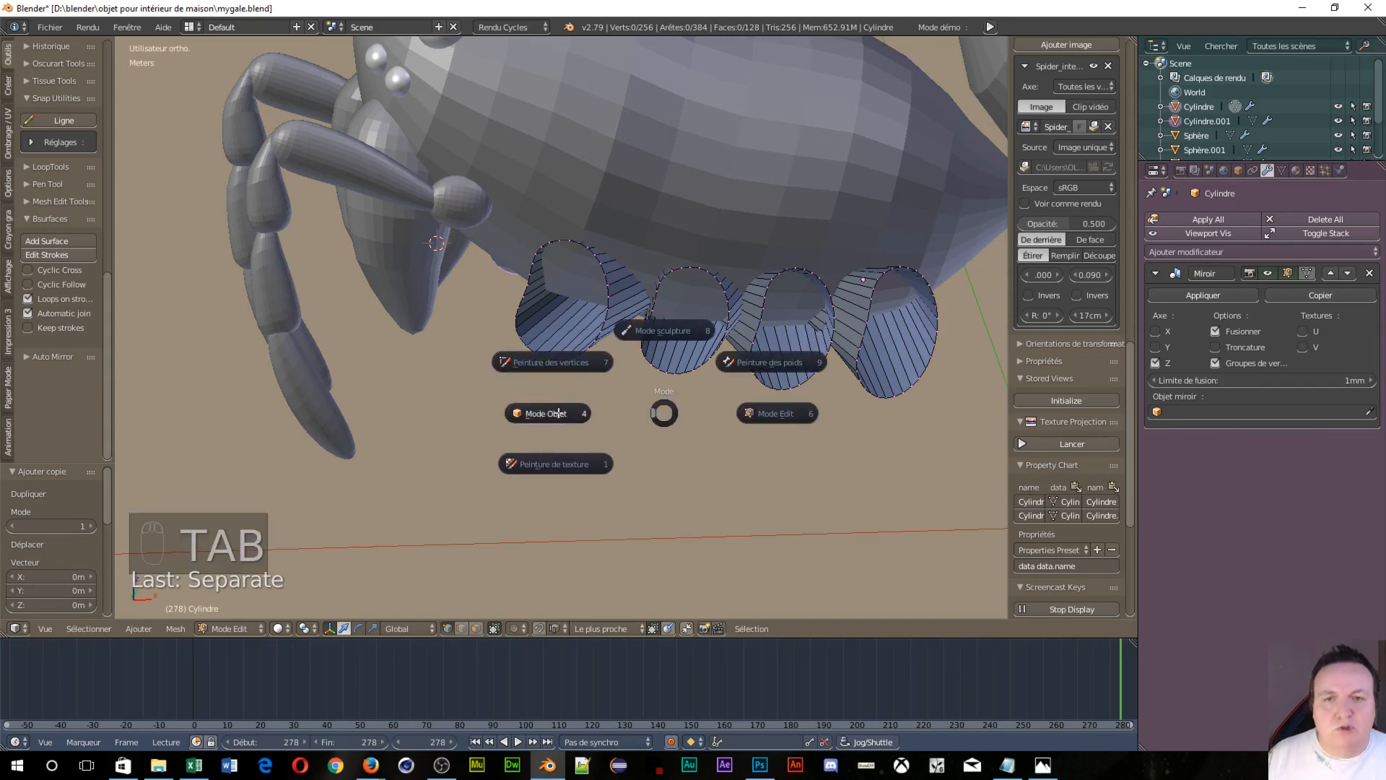
click(566, 413)
Select only the separated rim-loop object and enter Edit Mode on it
middle_drag(562, 409, 566, 392)
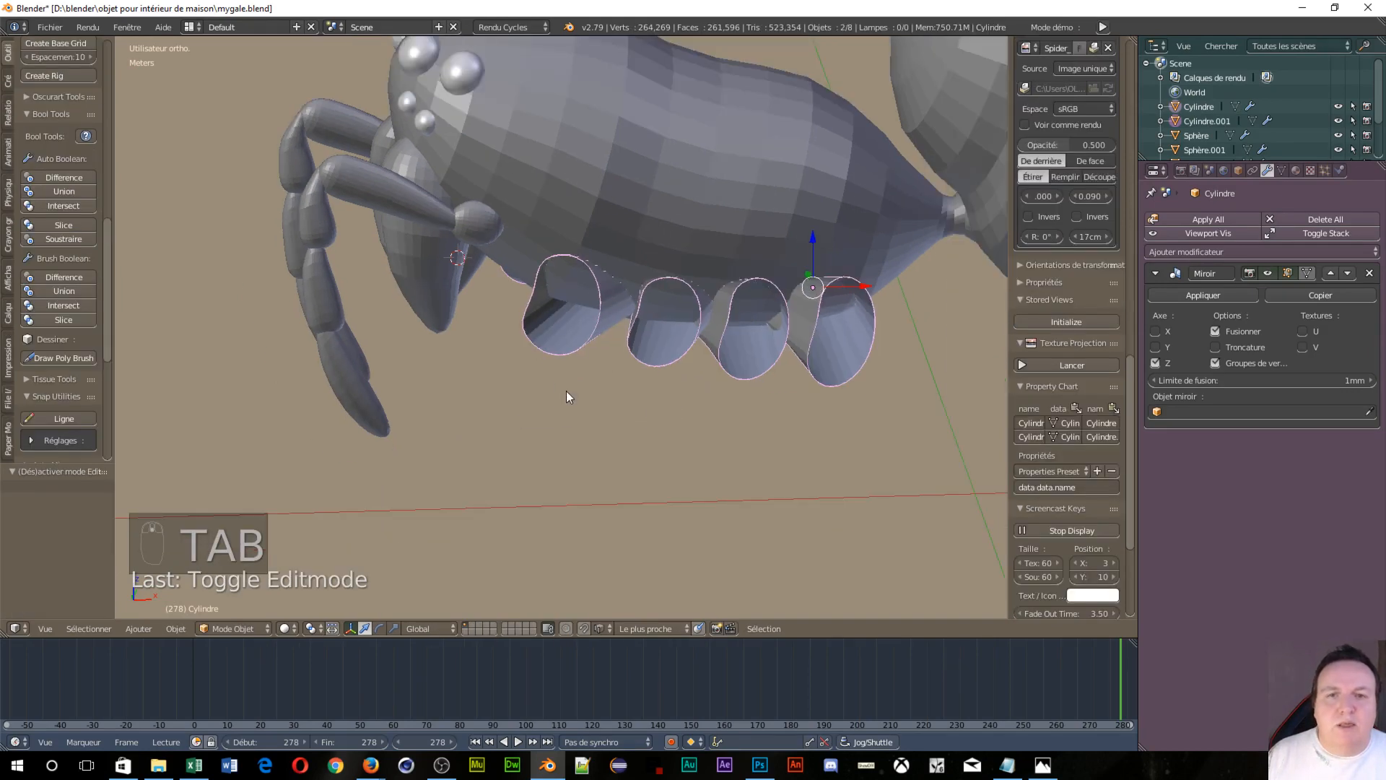
right_click(578, 345)
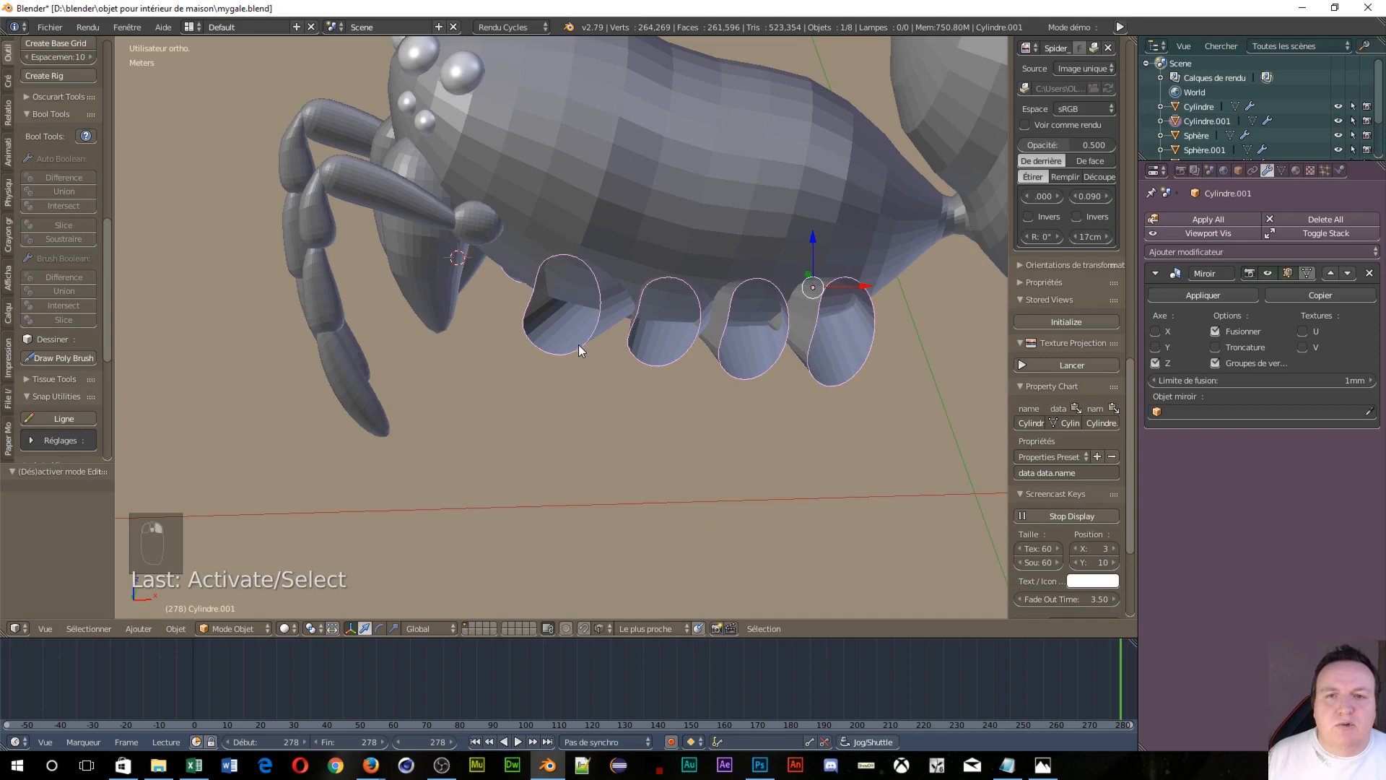
right_click(601, 312)
right_click(601, 312)
middle_drag(570, 392, 625, 335)
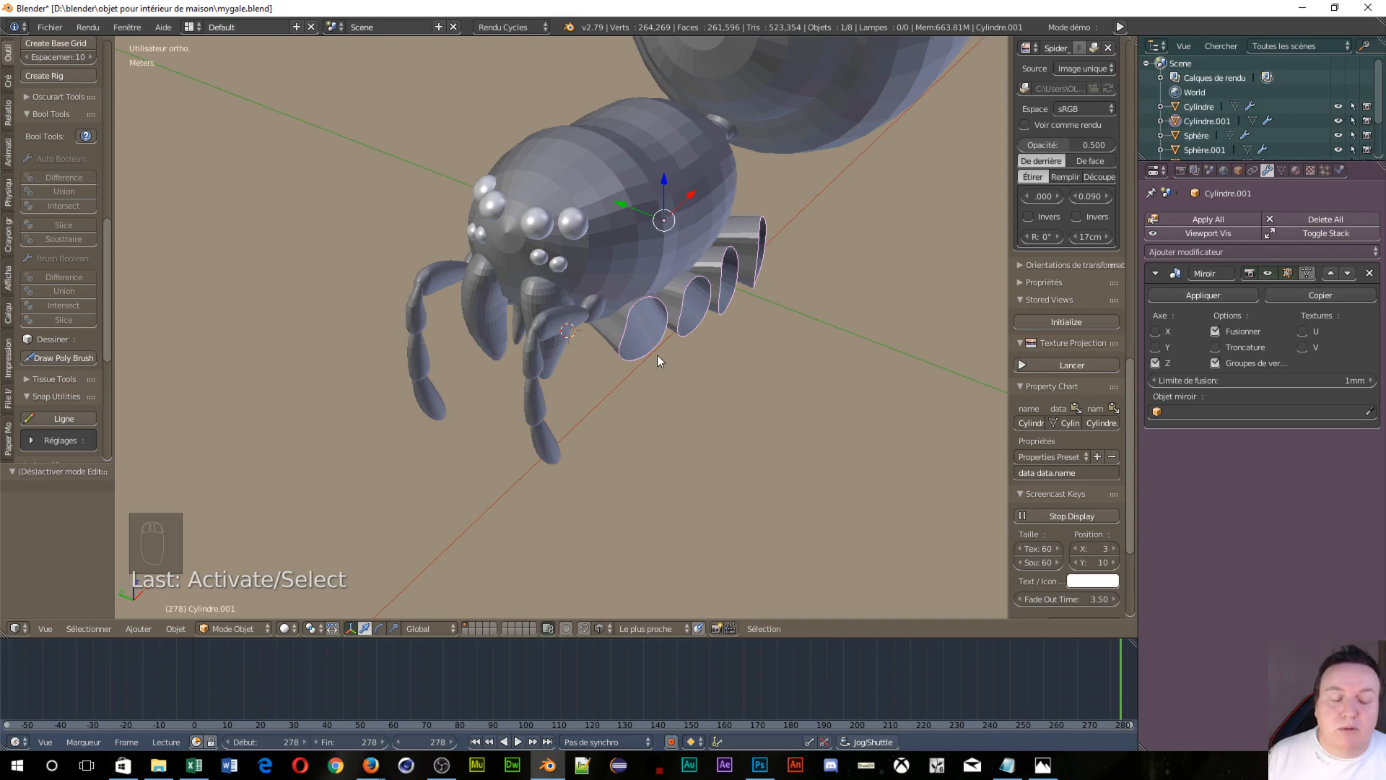
middle_drag(655, 334, 500, 333)
scroll(436, 390, up, 7)
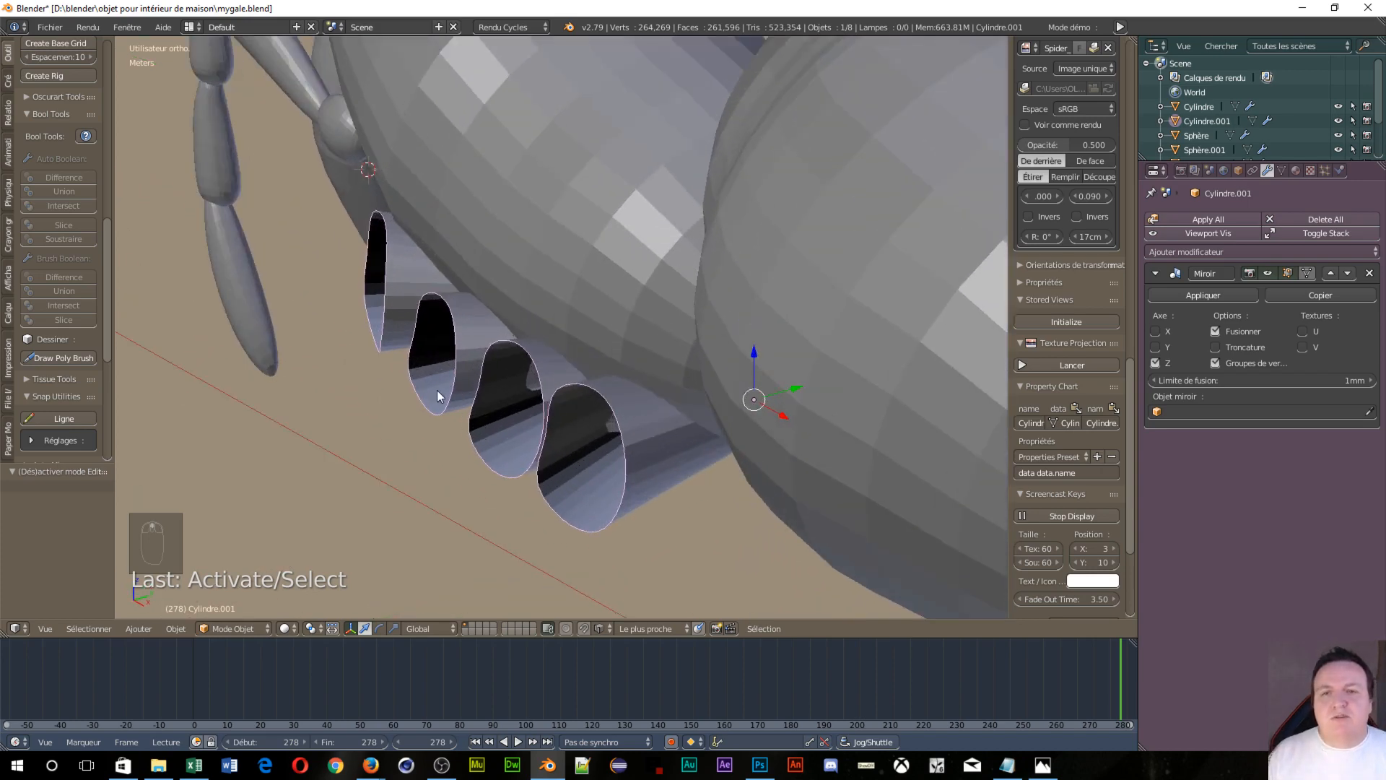
middle_drag(453, 436, 668, 265)
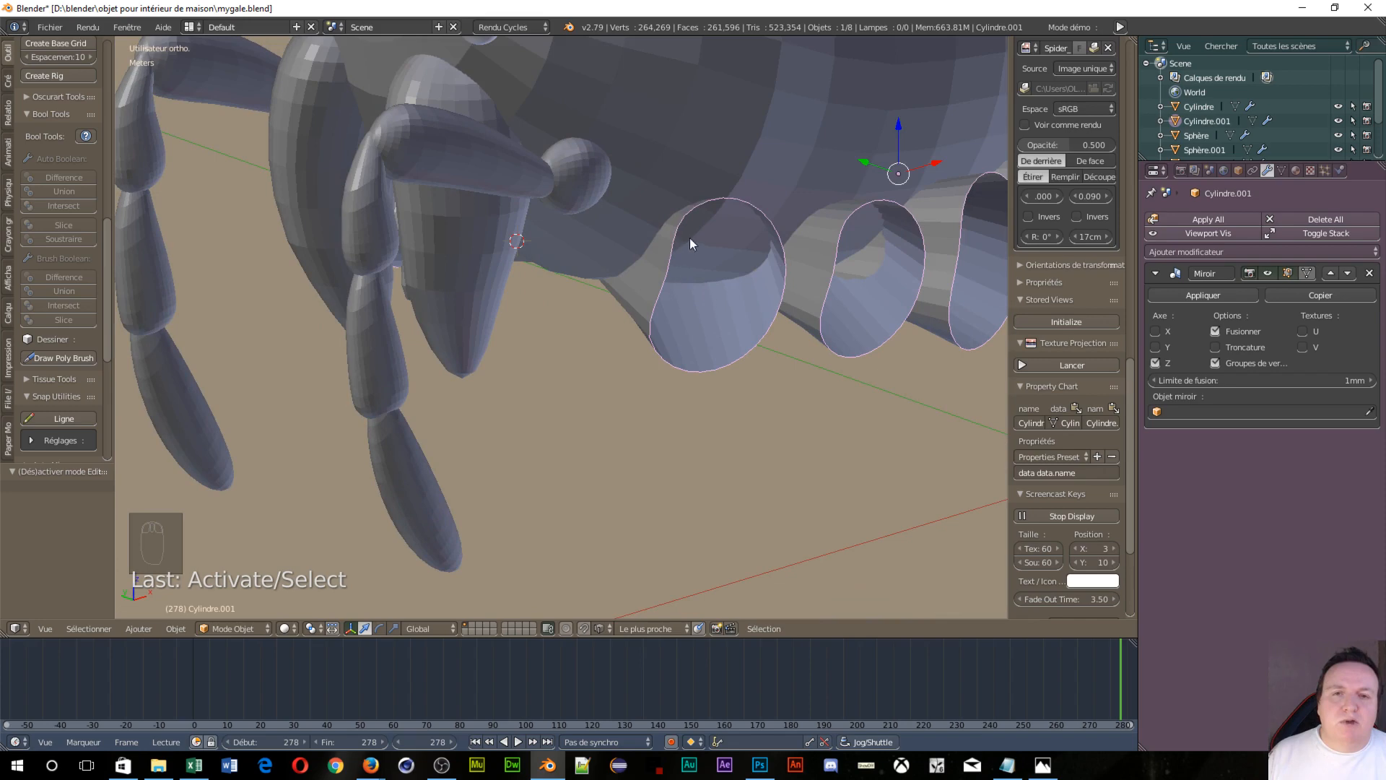
middle_drag(751, 345, 647, 352)
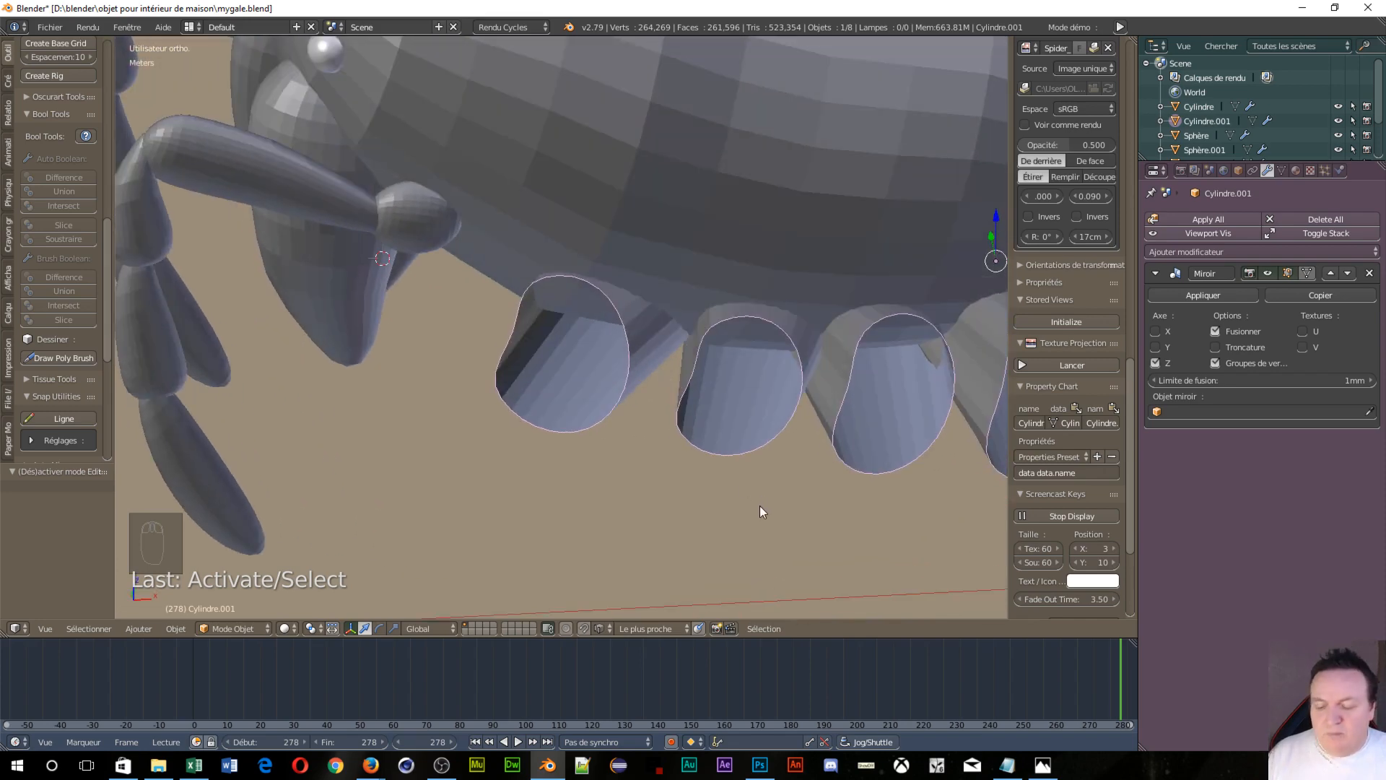
key(Tab)
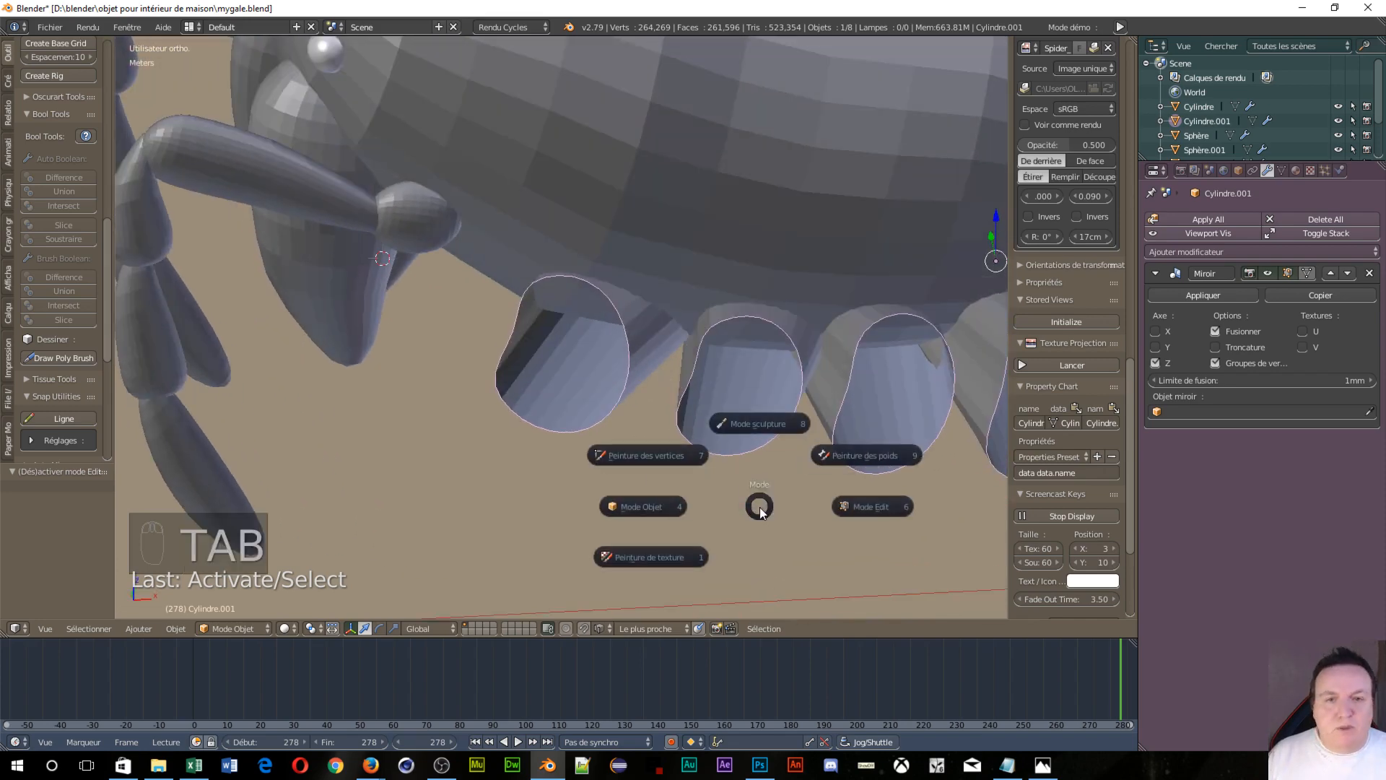
click(887, 506)
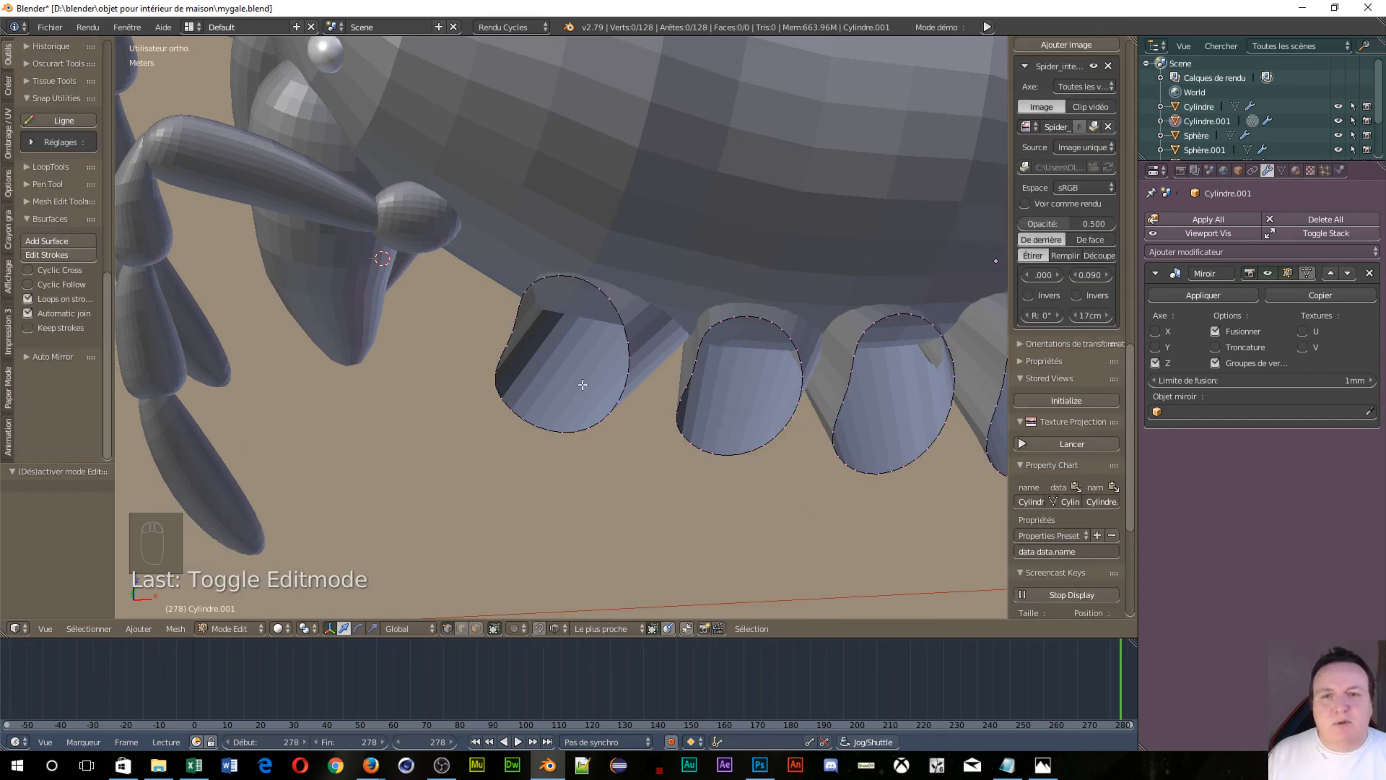
middle_drag(911, 377, 889, 381)
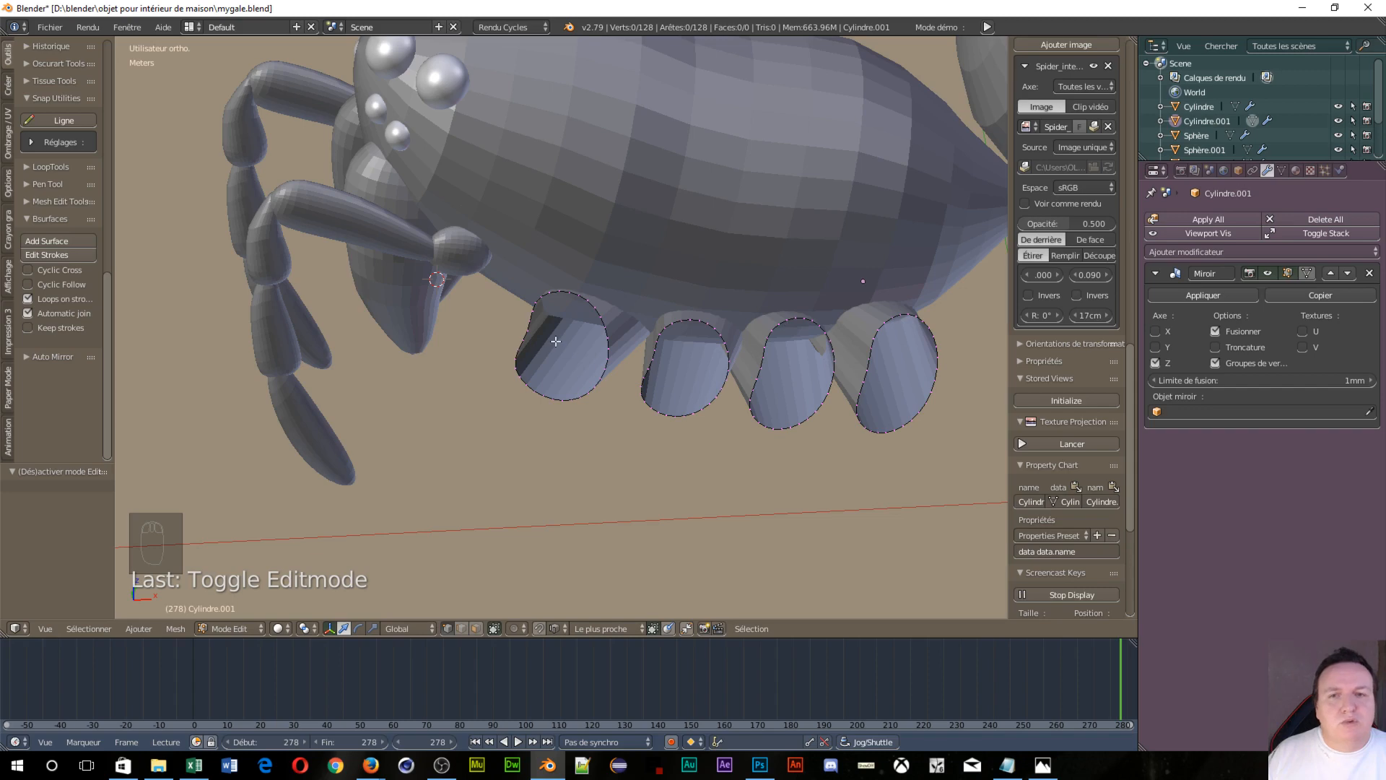
middle_drag(585, 311, 611, 223)
middle_drag(540, 152, 831, 419)
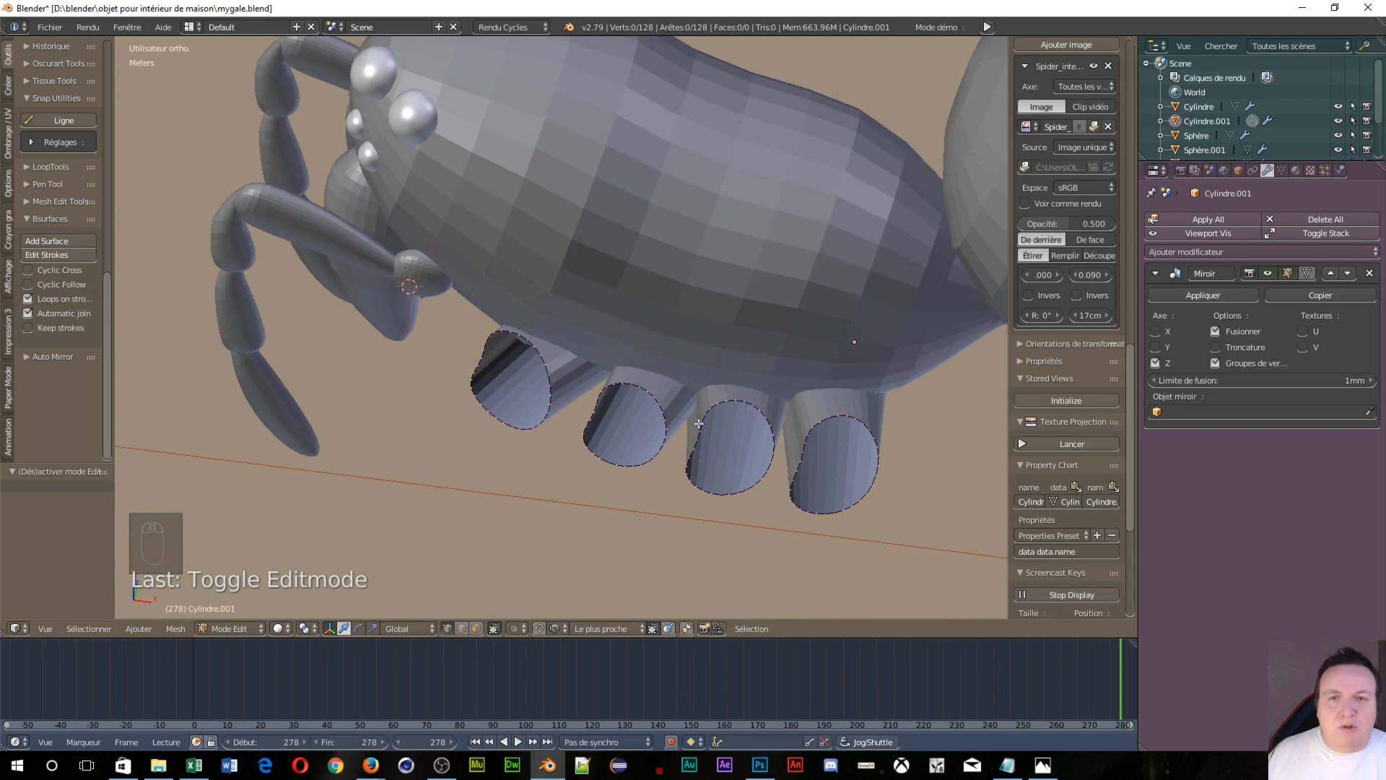
key(q)
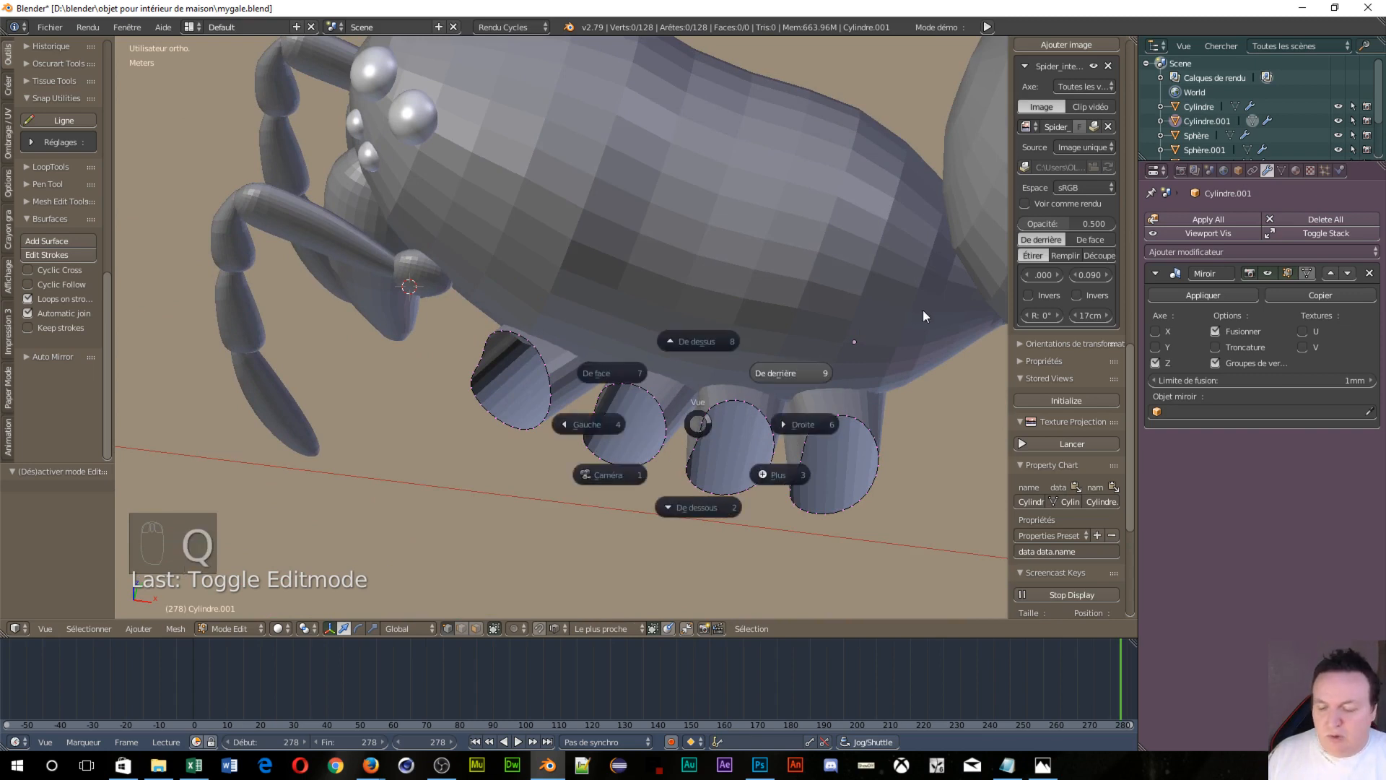
key(q)
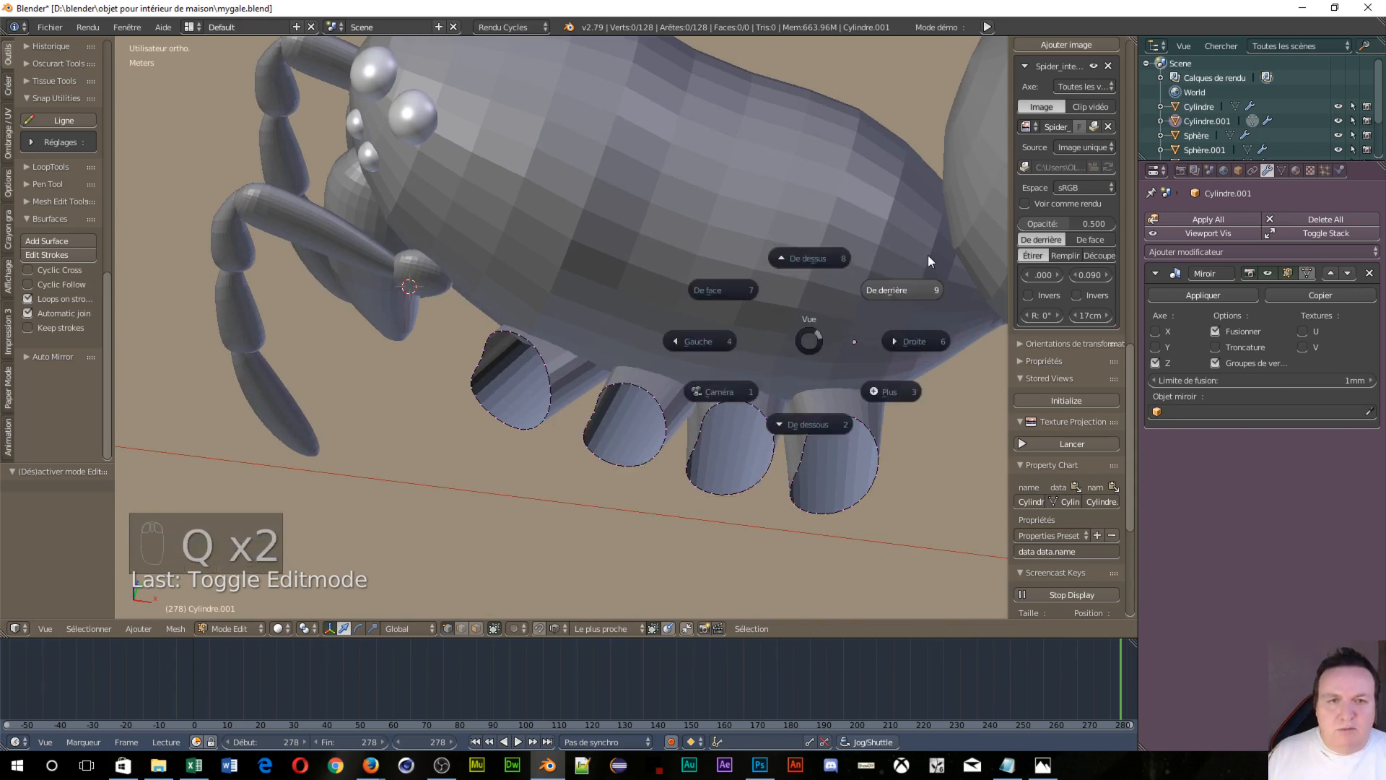
key(Escape)
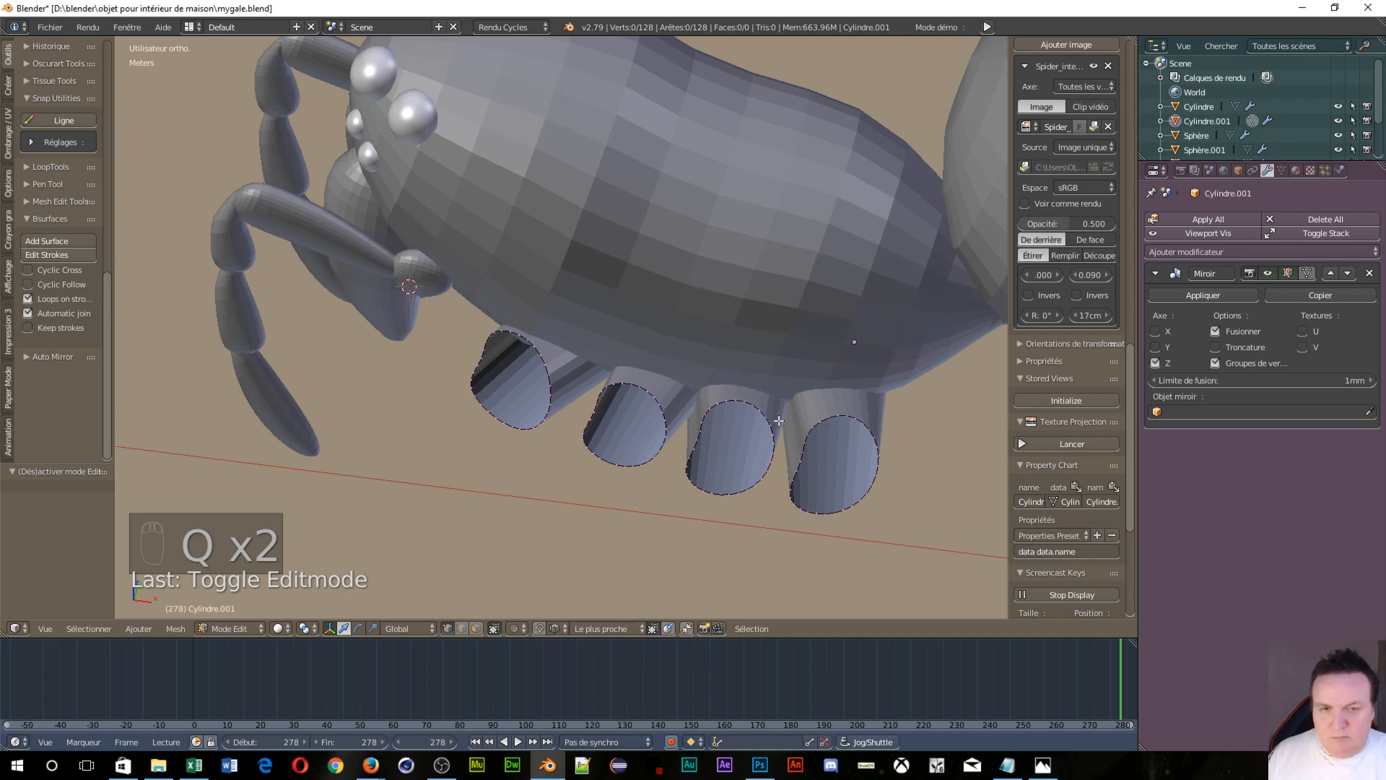
key(q)
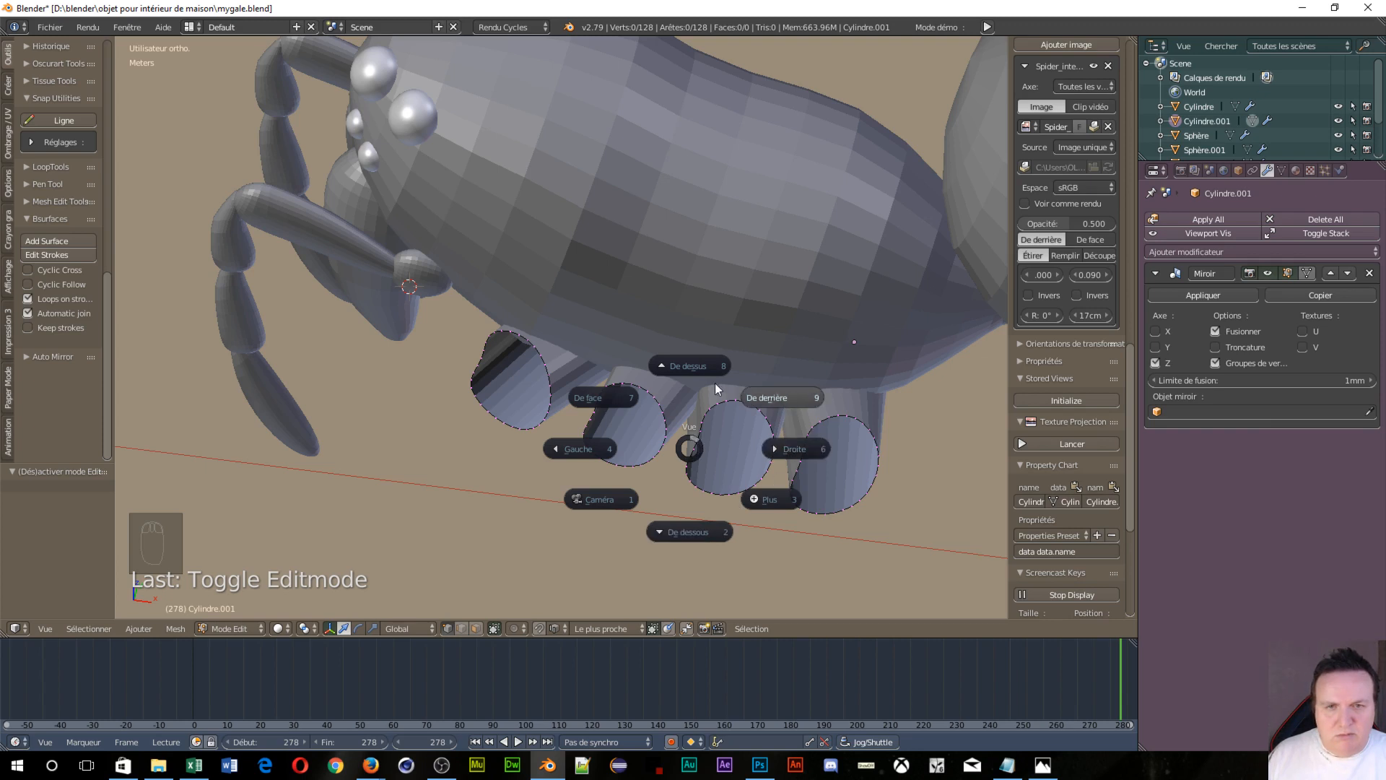
key(Escape)
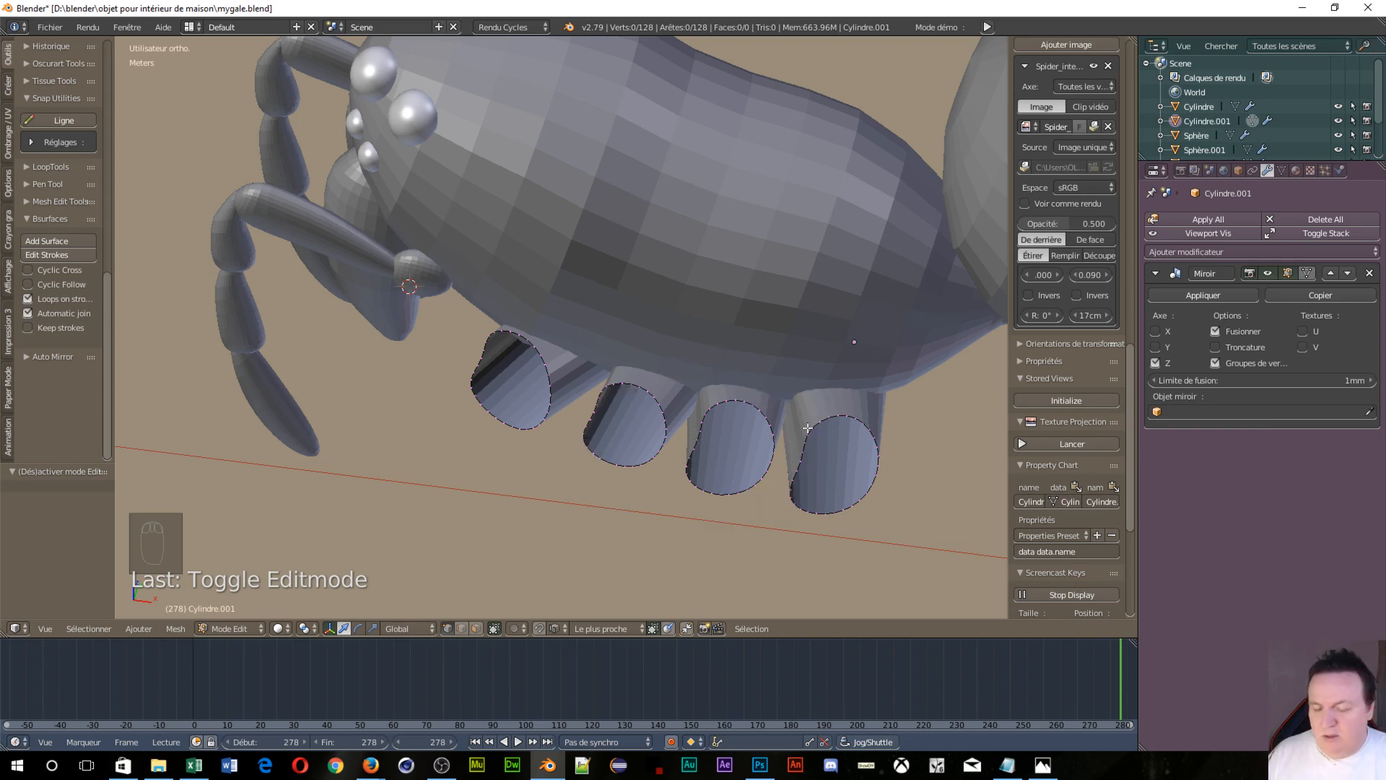
right_click(659, 430)
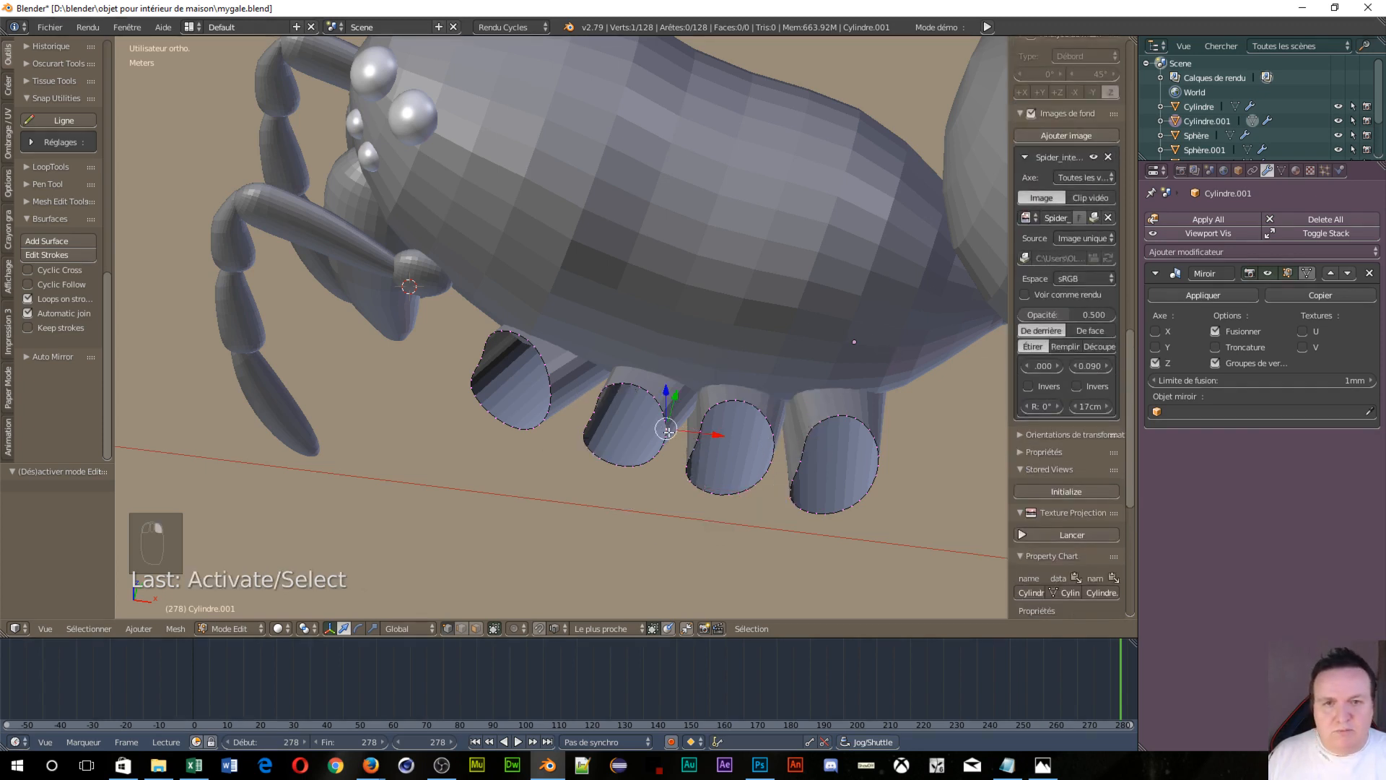
key(q)
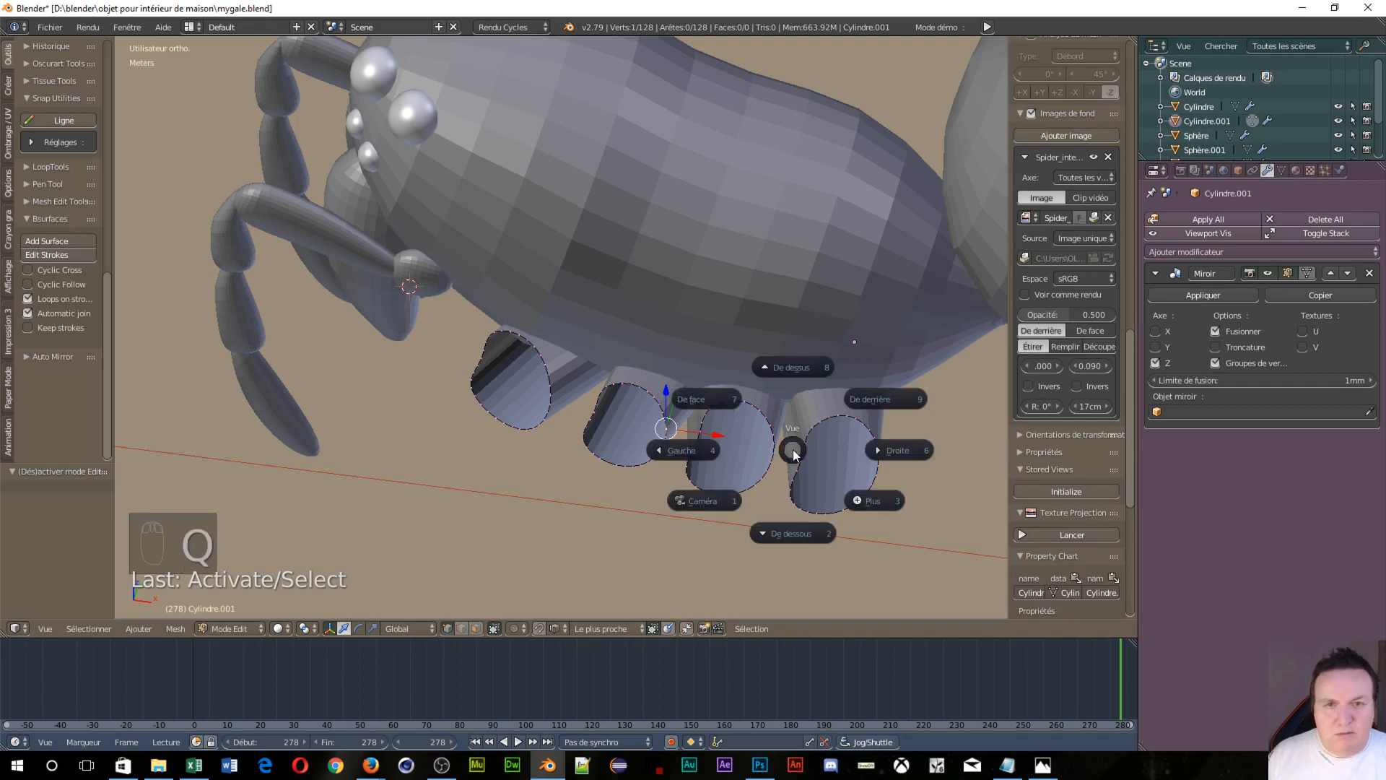
key(Escape)
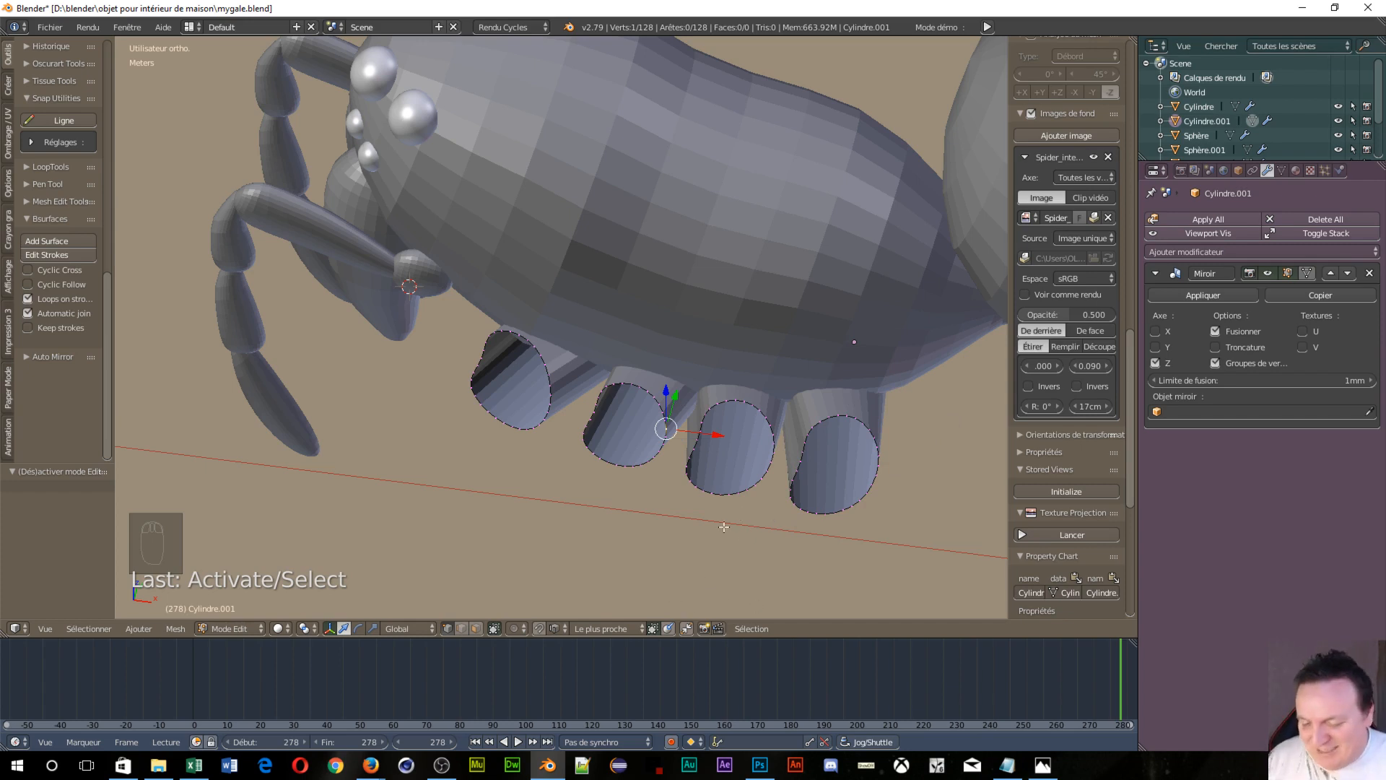
key(w)
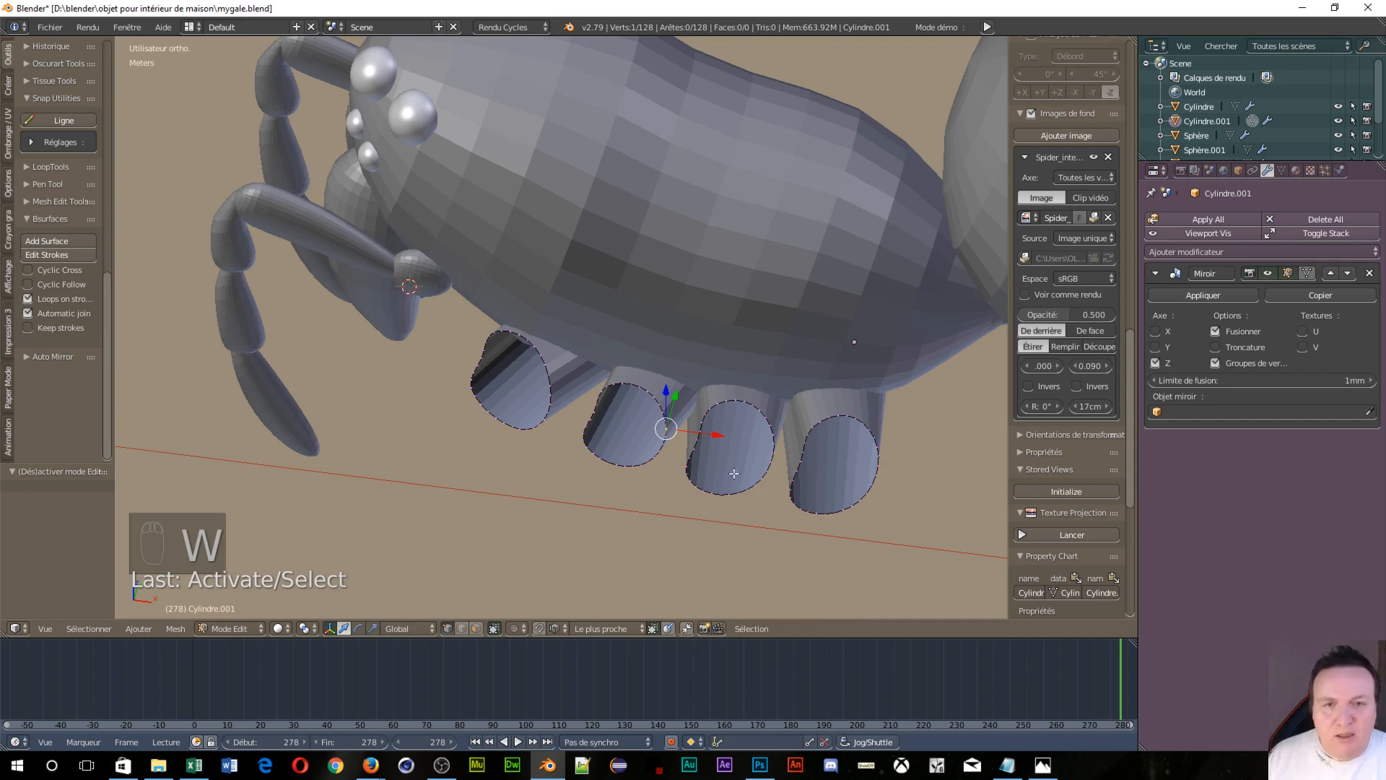
key(z)
key(a)
key(a)
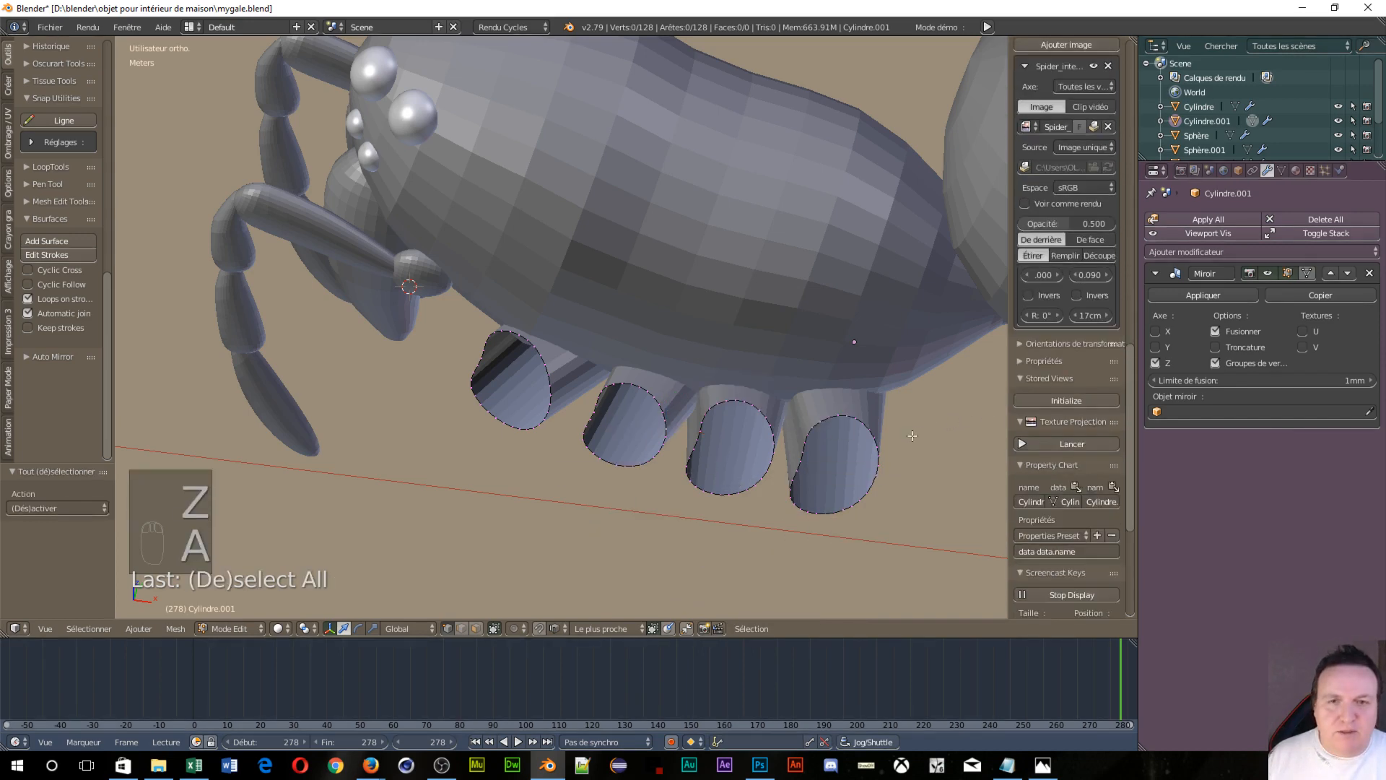
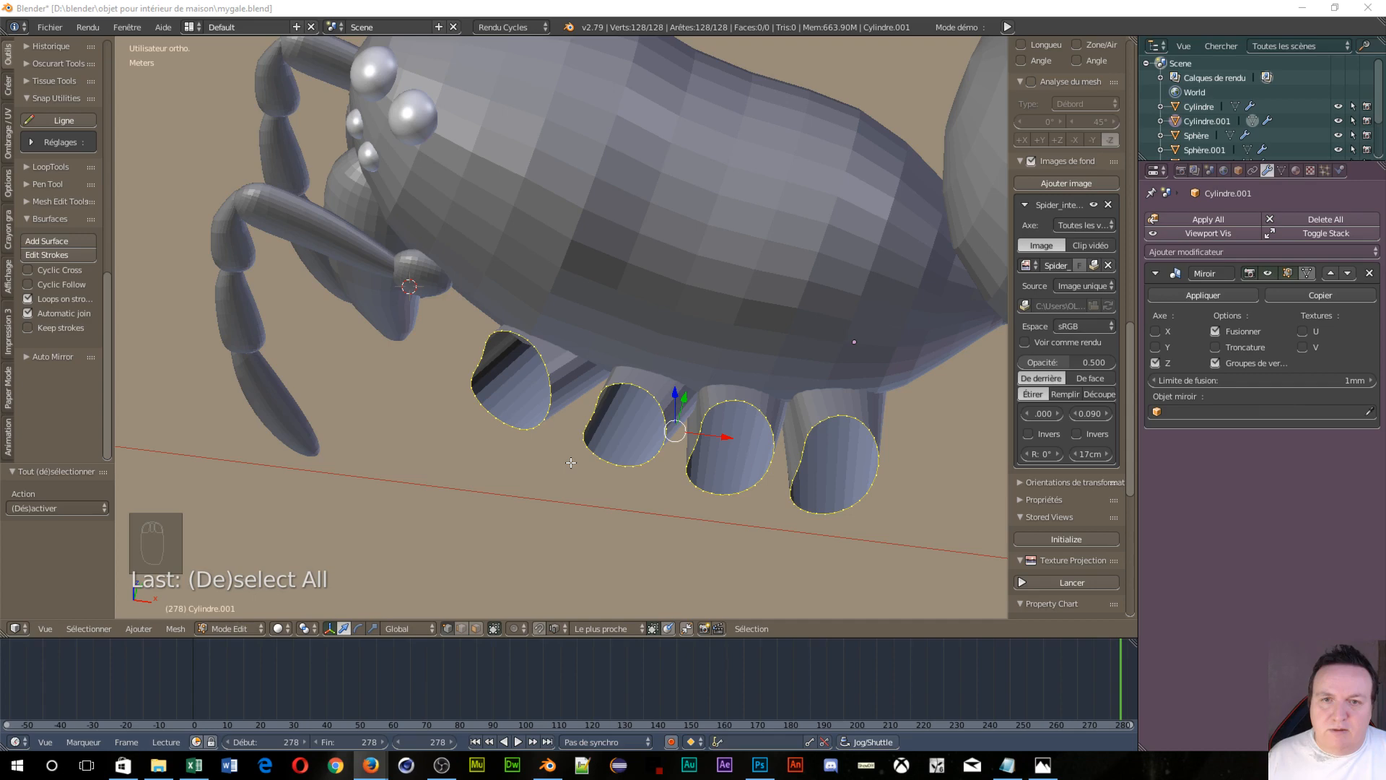
right_click(571, 463)
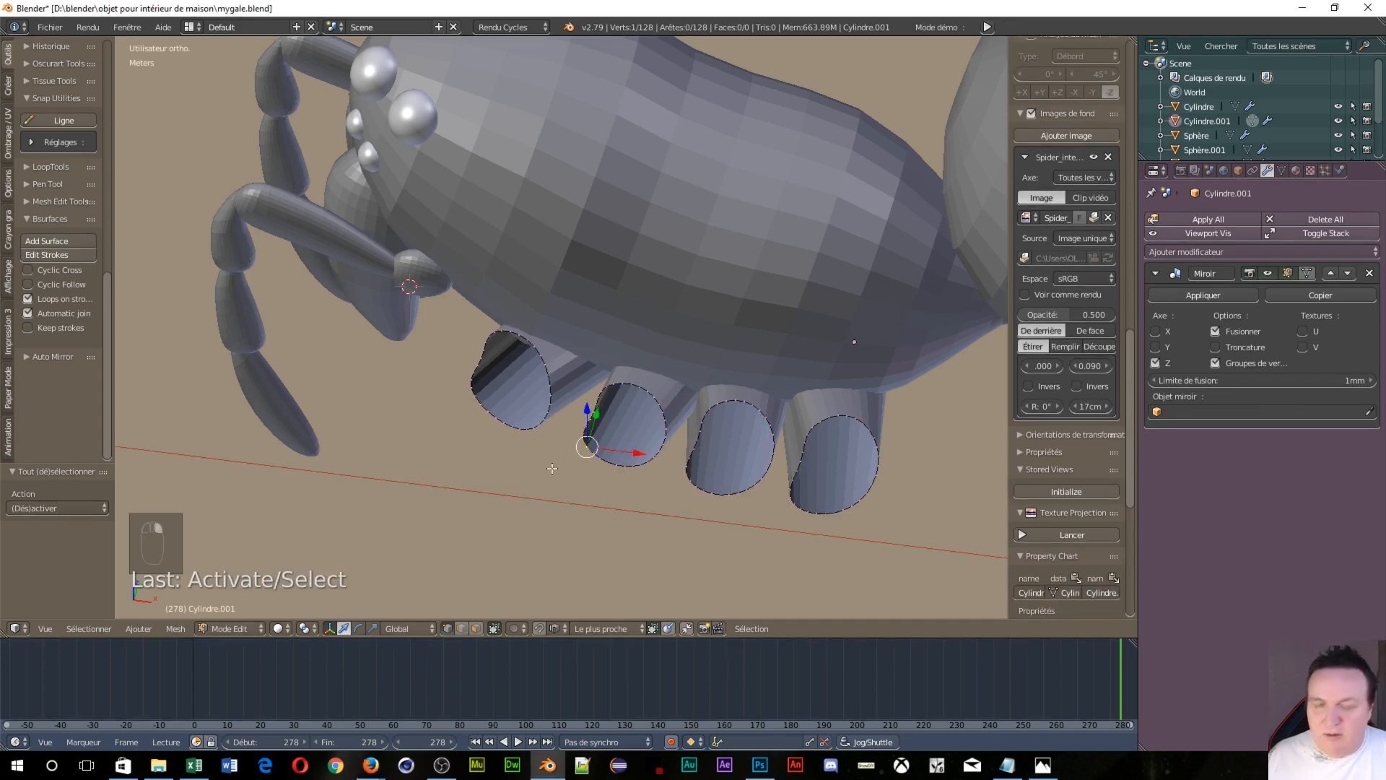
key(a)
key(a)
key(a)
key(a)
key(a)
key(a)
key(a)
key(a)
key(a)
key(a)
key(a)
key(a)
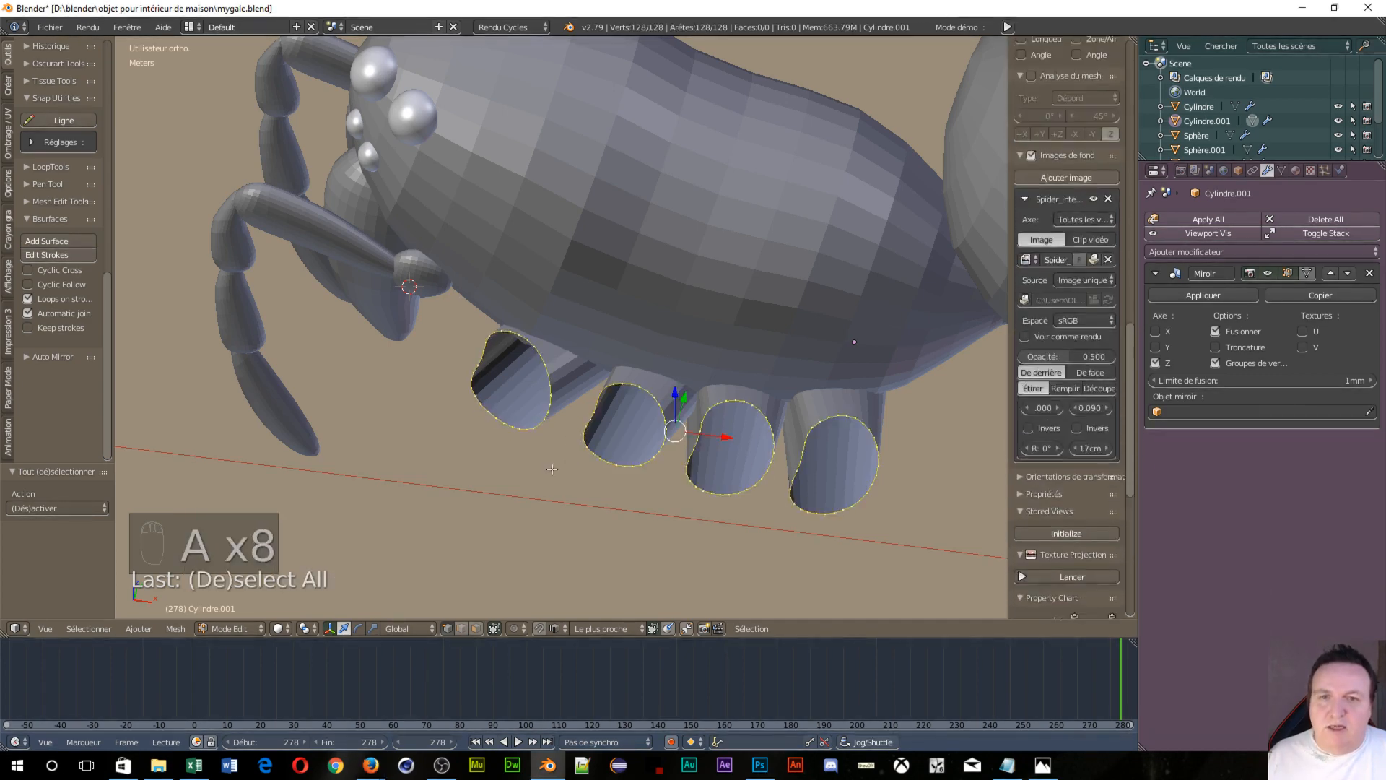
key(a)
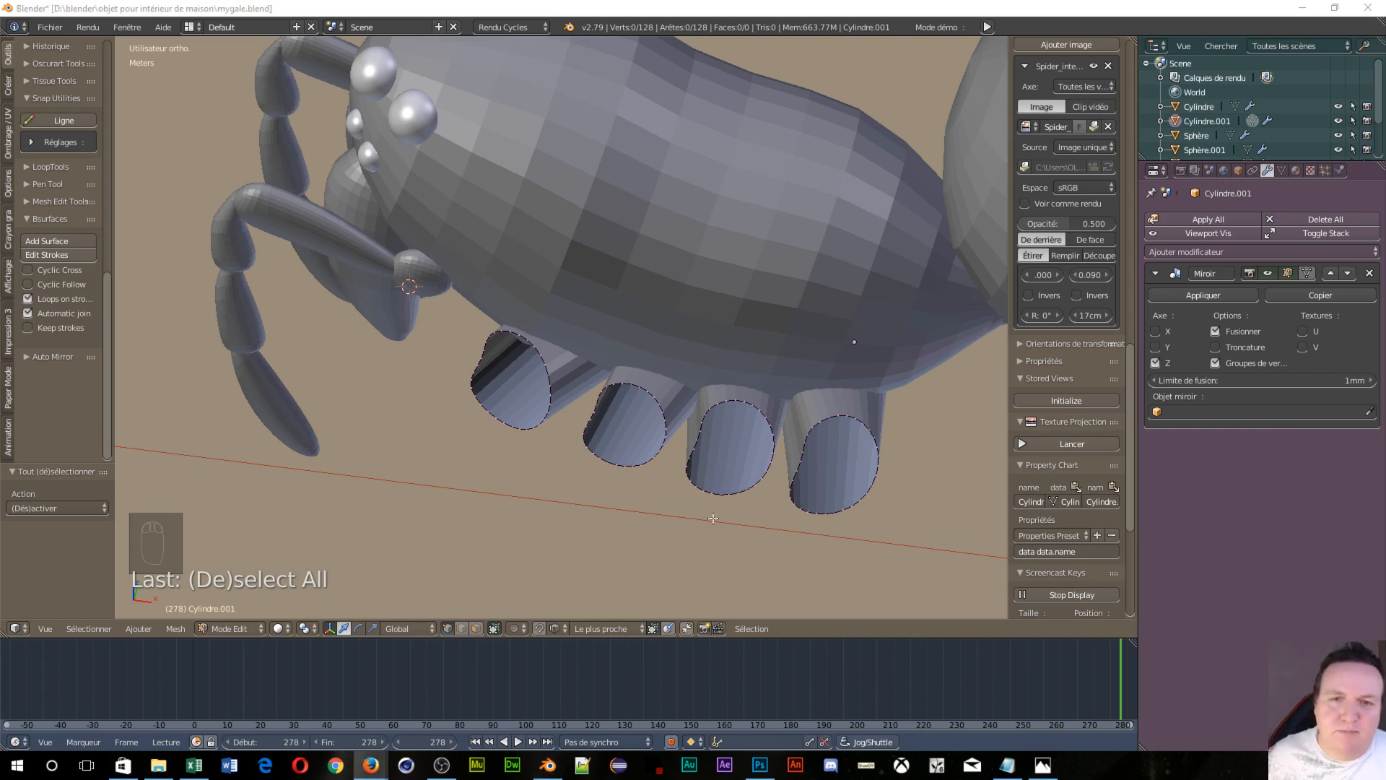
scroll(687, 490, up, 2)
scroll(687, 490, down, 2)
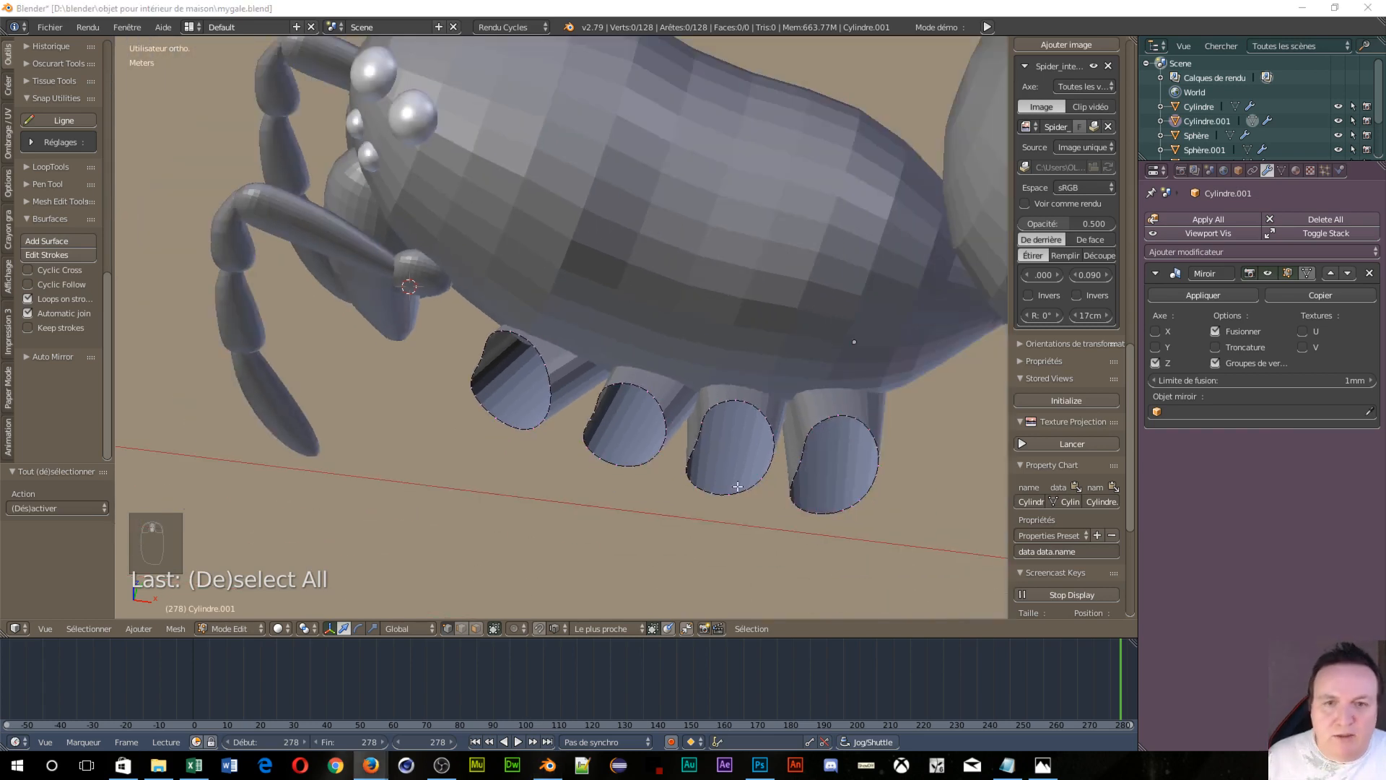
right_click(698, 410)
key(a)
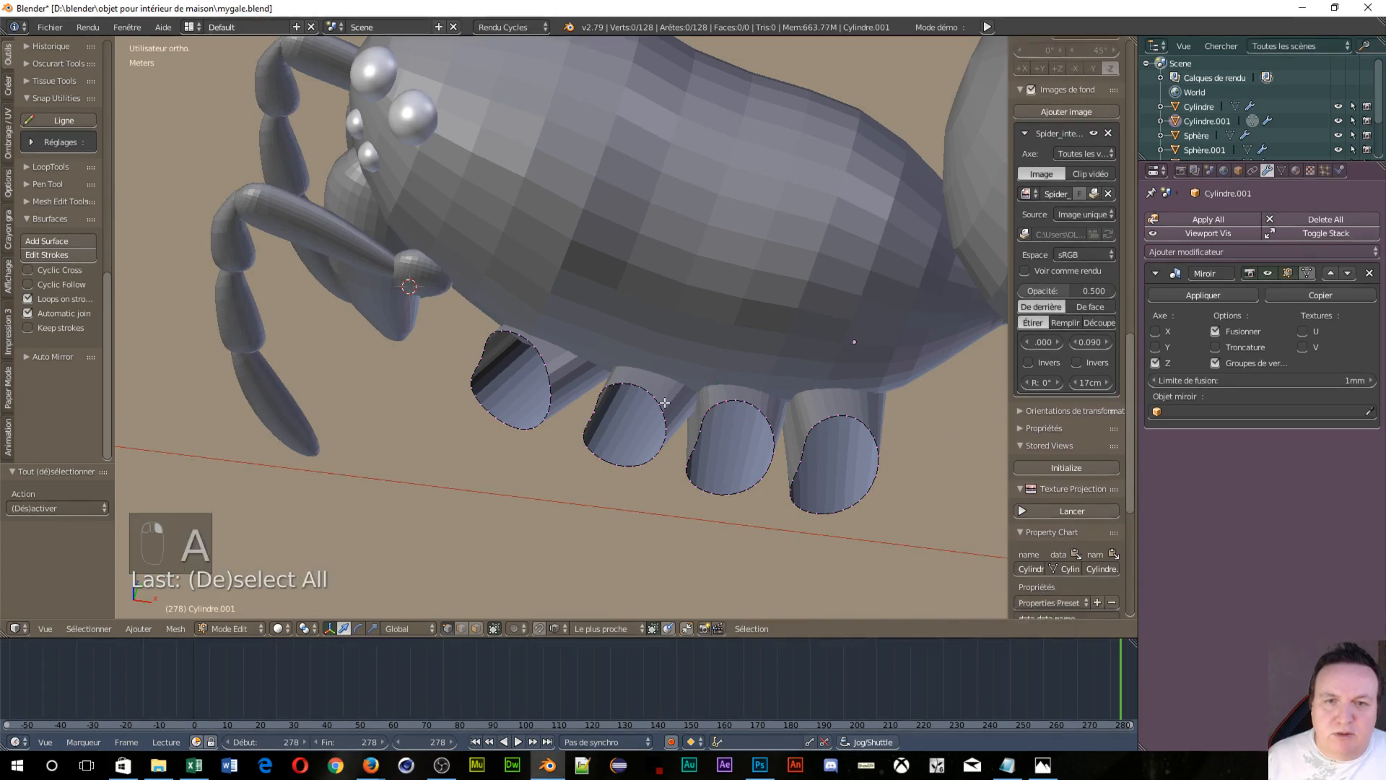
key(a)
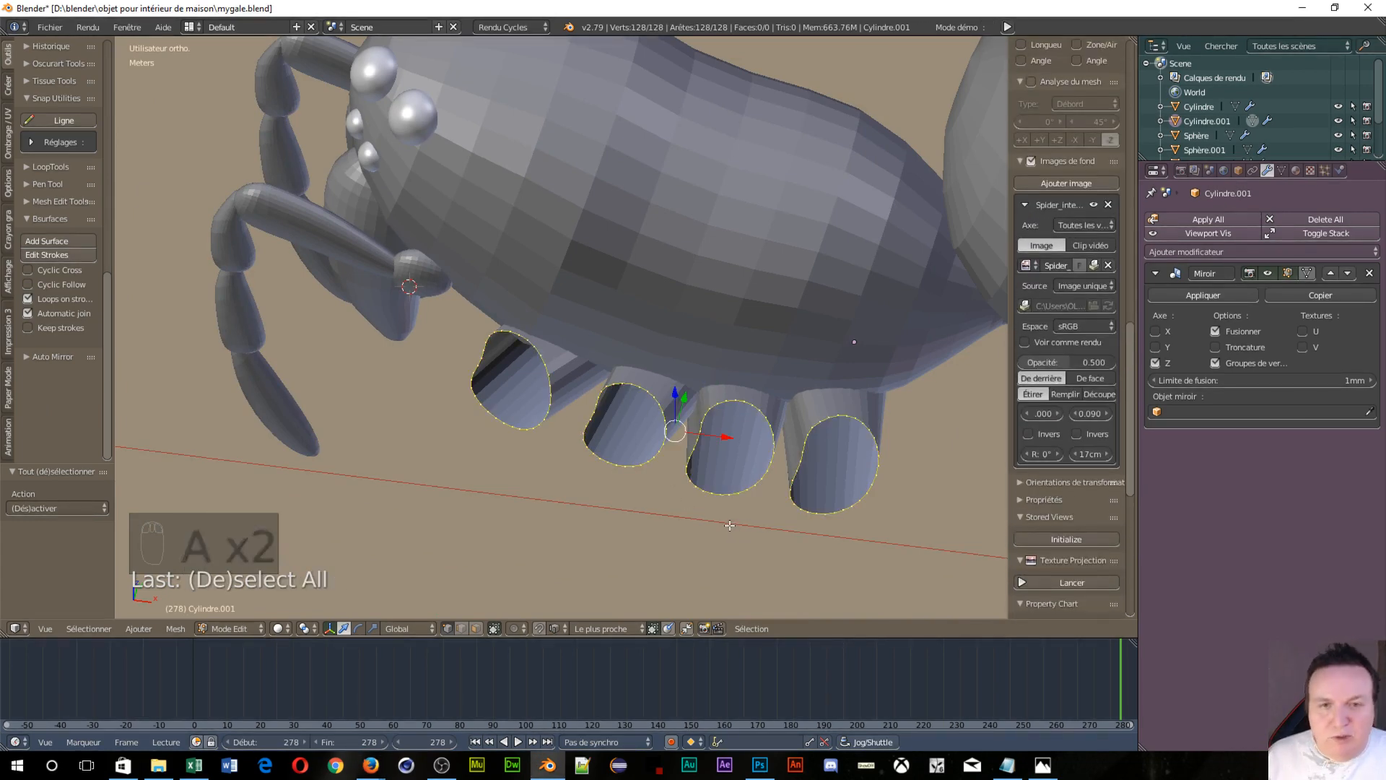
Extrude the four selected rim loops in place and scale the new loops to about 0.939 around their individual origins
key(e)
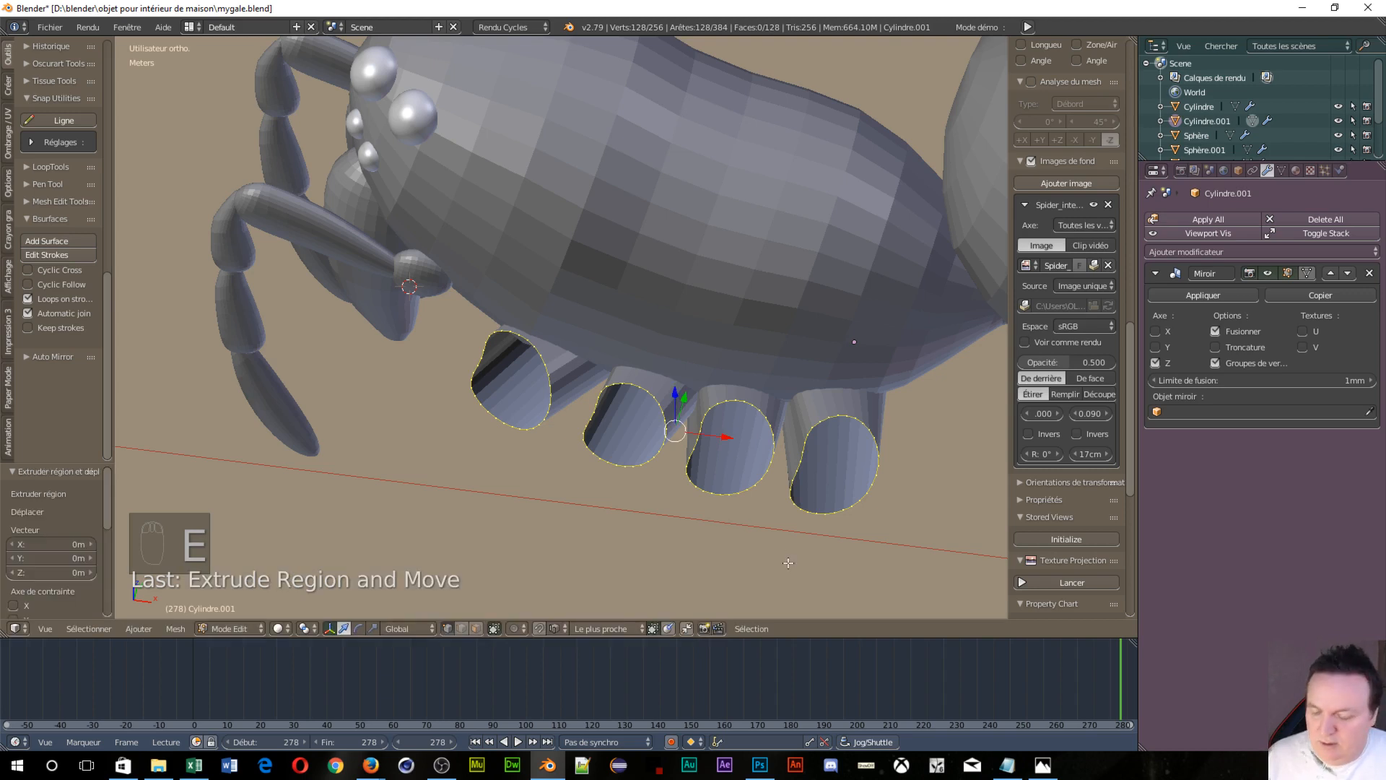
key(s)
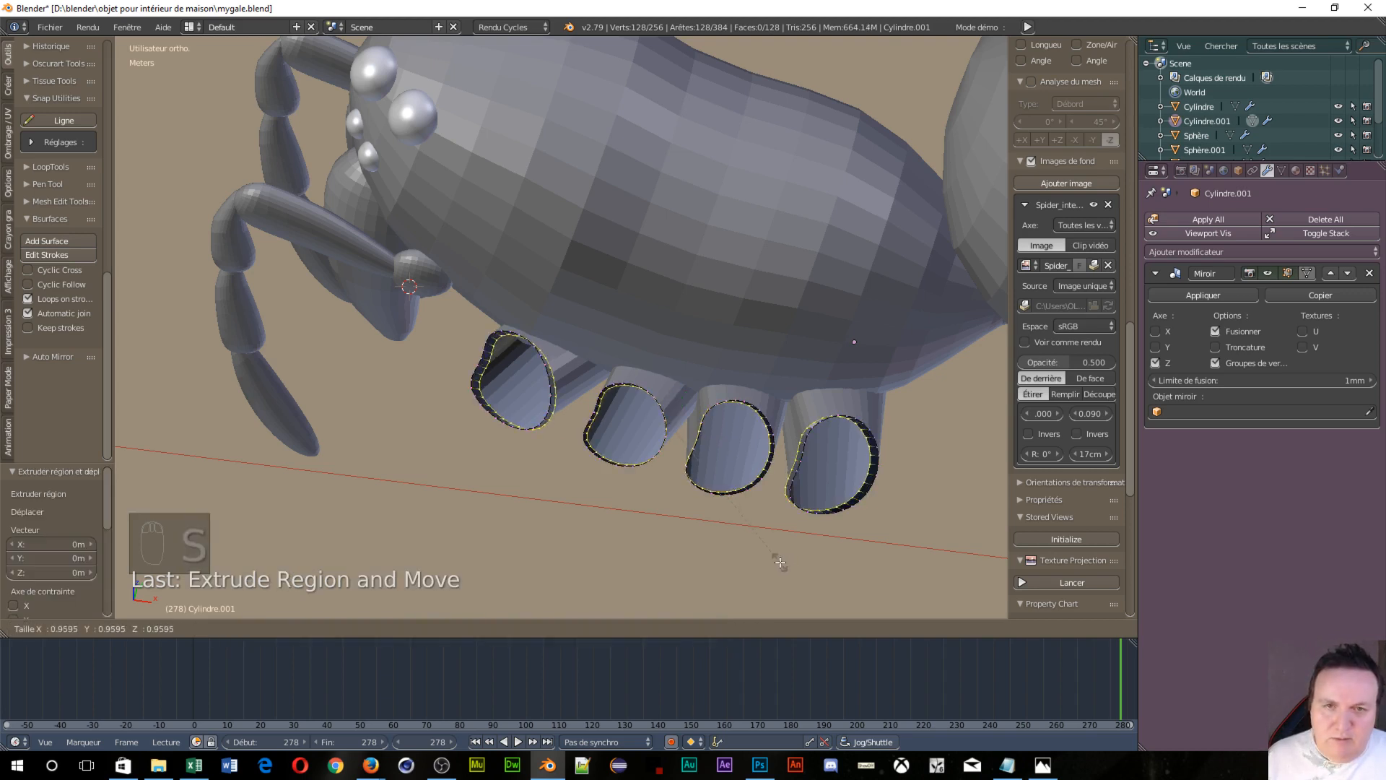
right_click(782, 563)
click(309, 628)
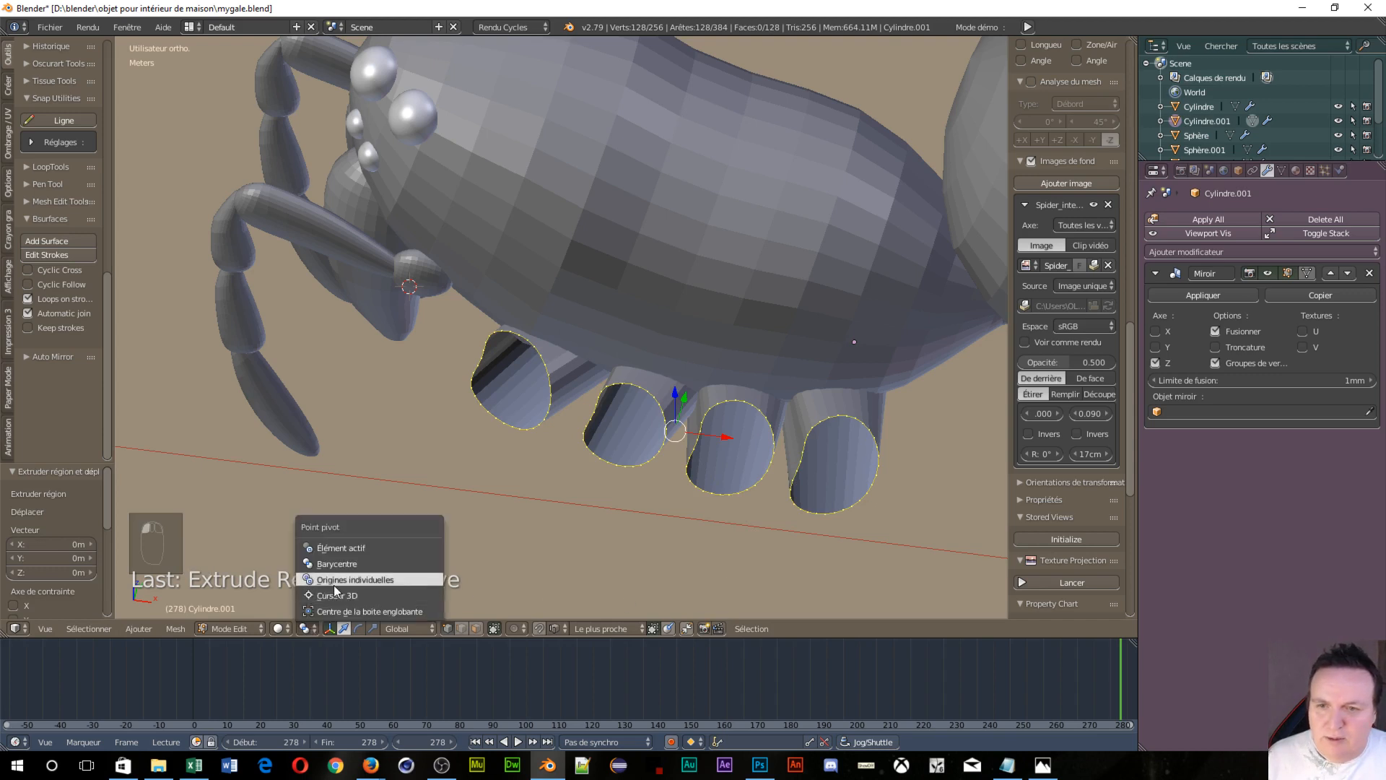
click(344, 578)
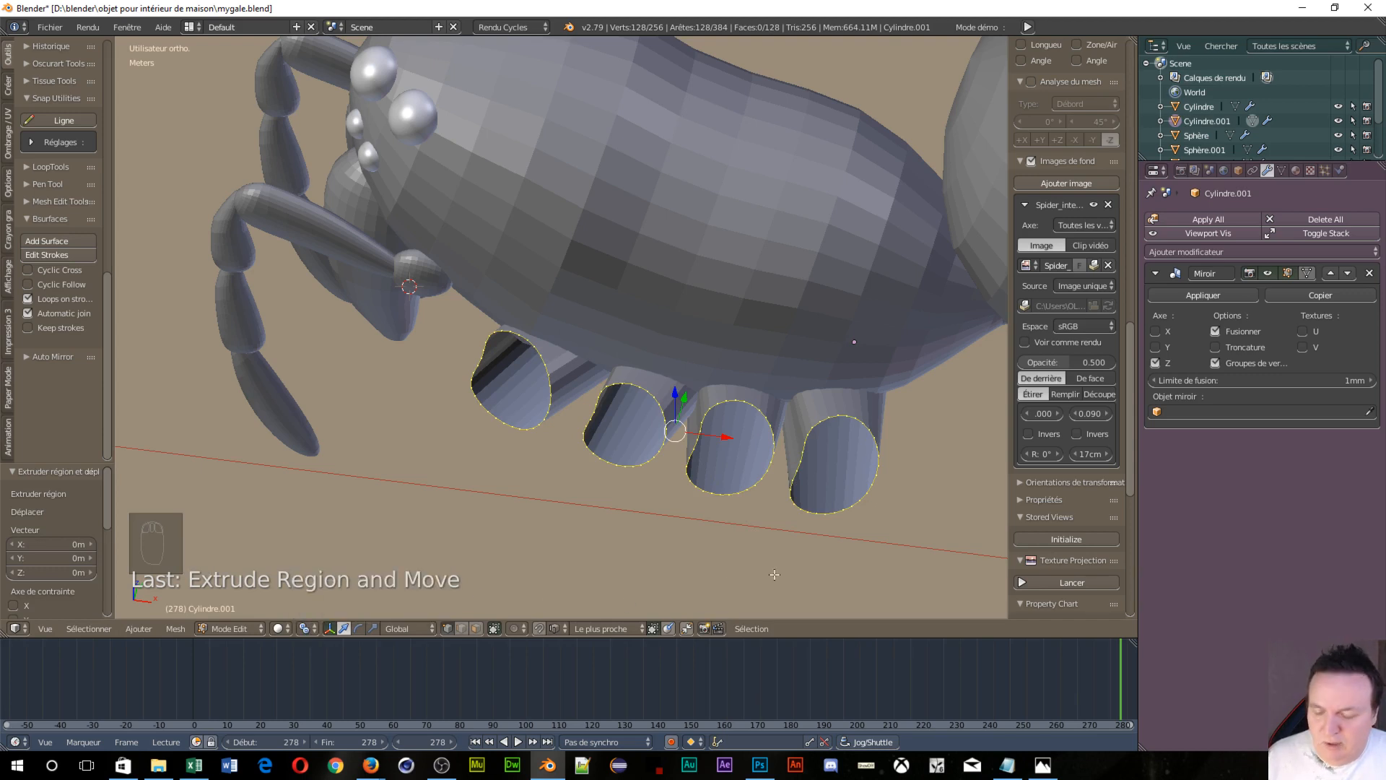
key(s)
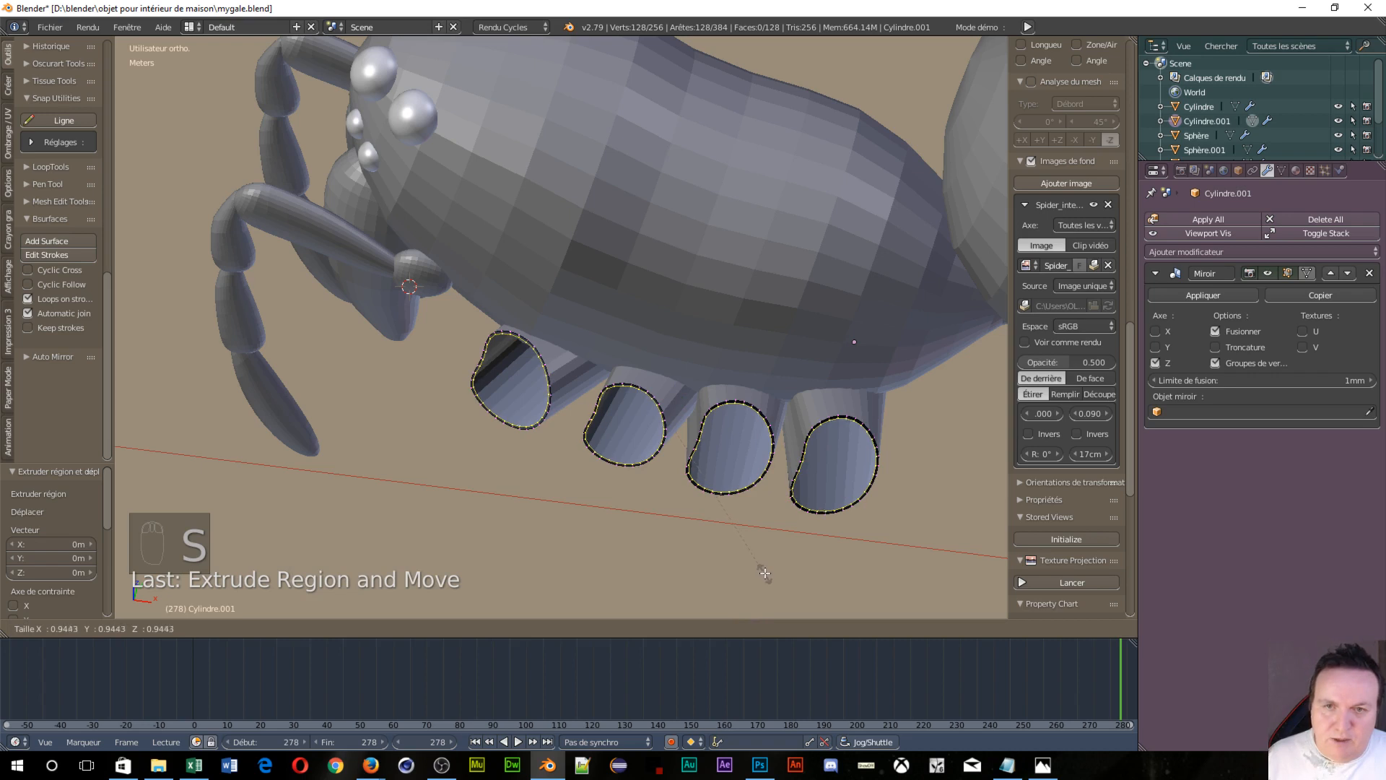
click(765, 573)
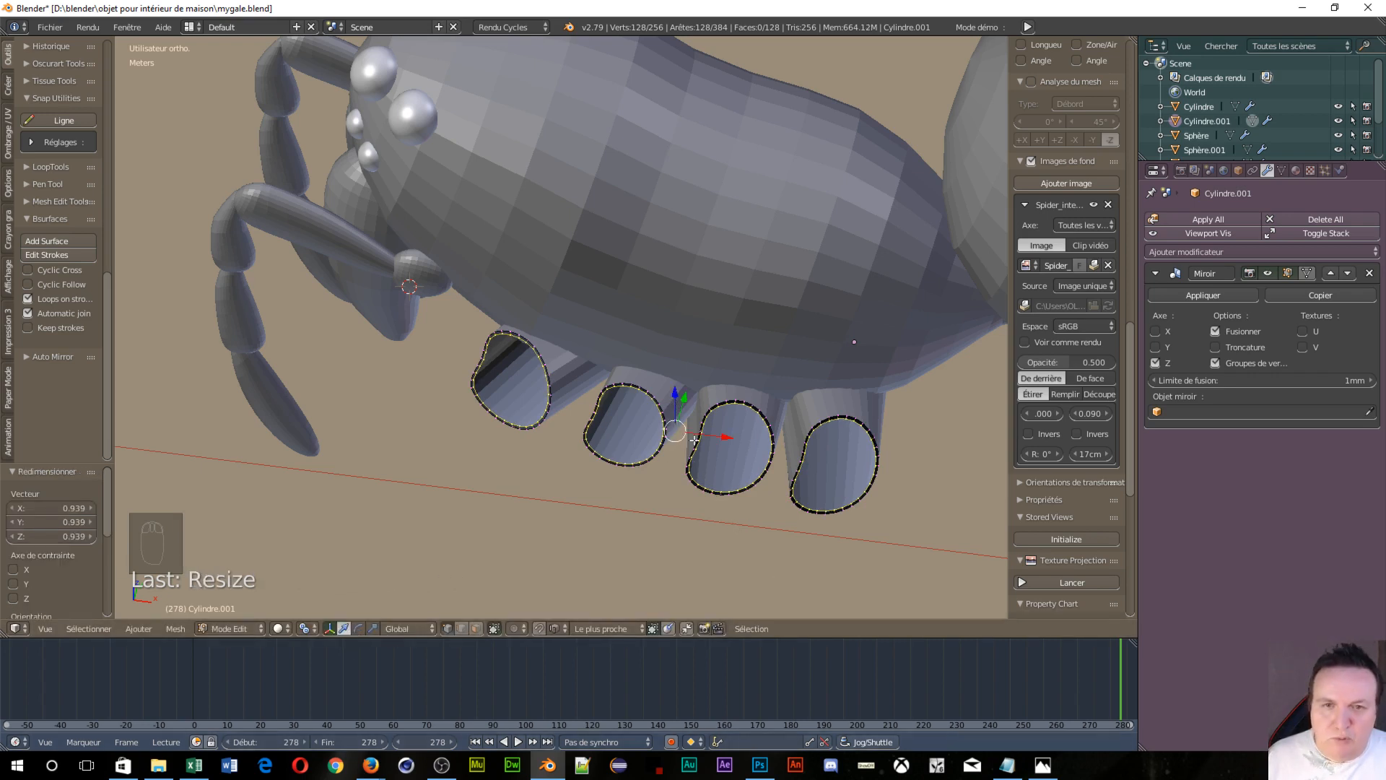
Move the newly extruded inner loops of all four rims about -0.718 mm along Y
middle_drag(639, 409, 489, 367)
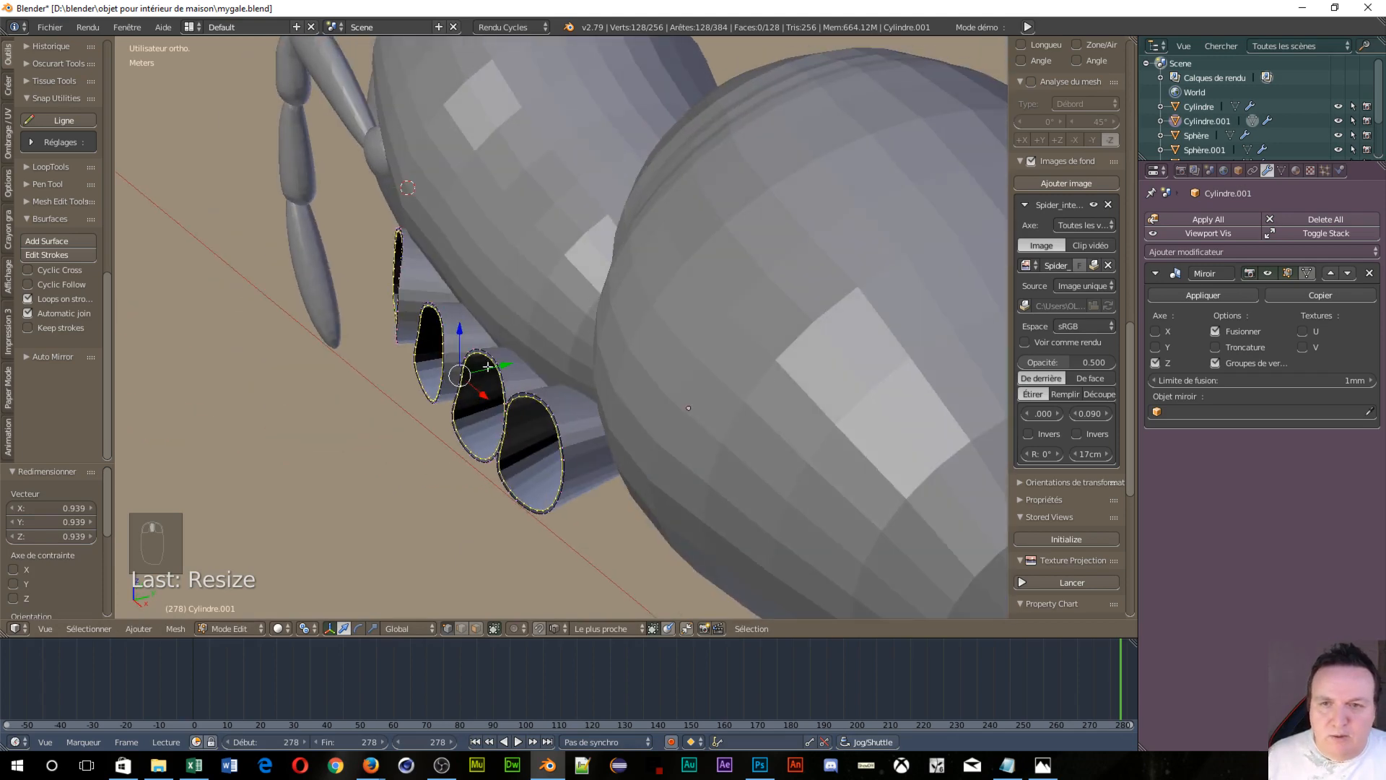
drag(508, 371, 500, 374)
middle_drag(409, 589, 510, 551)
Extrude a second inner ring on all four rims, scaled to about 0.92 and moved about -1.04 mm along Y
key(e)
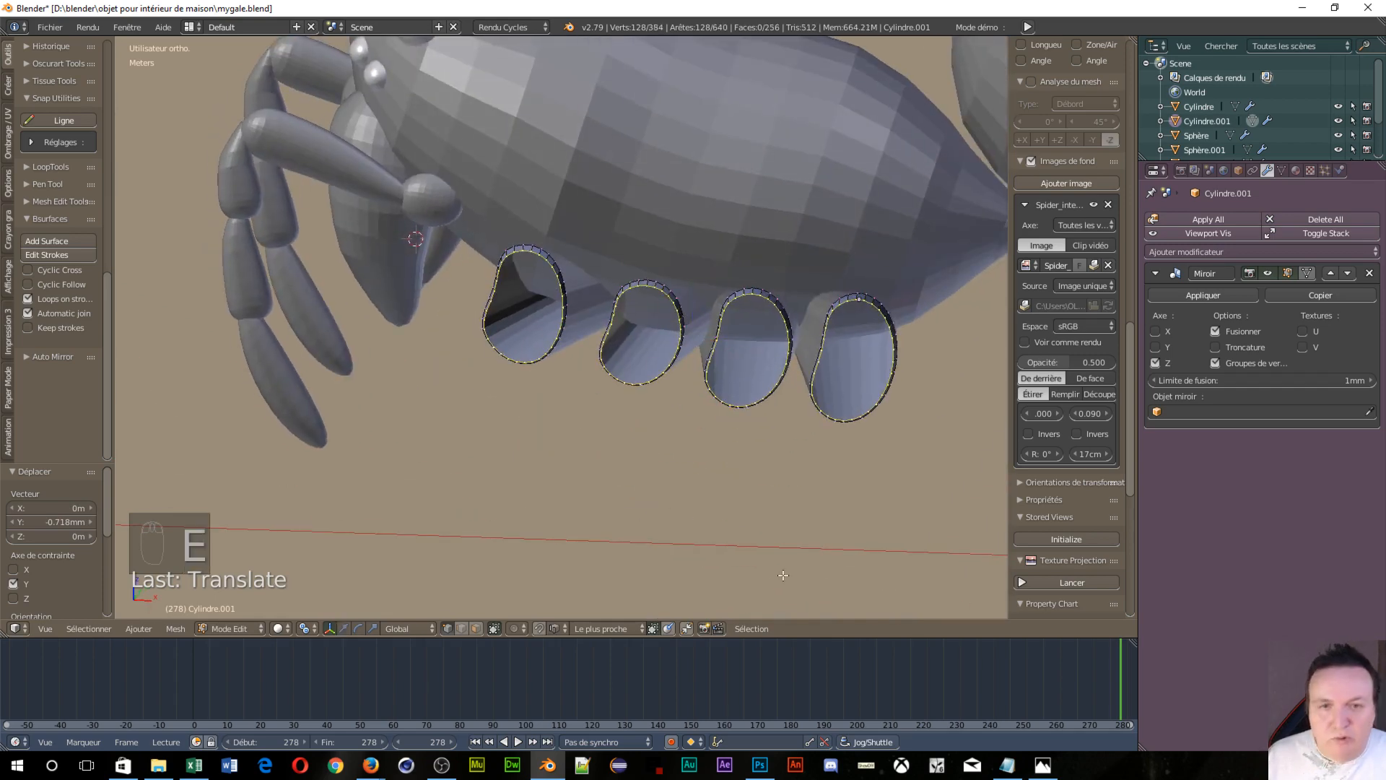
right_click(782, 565)
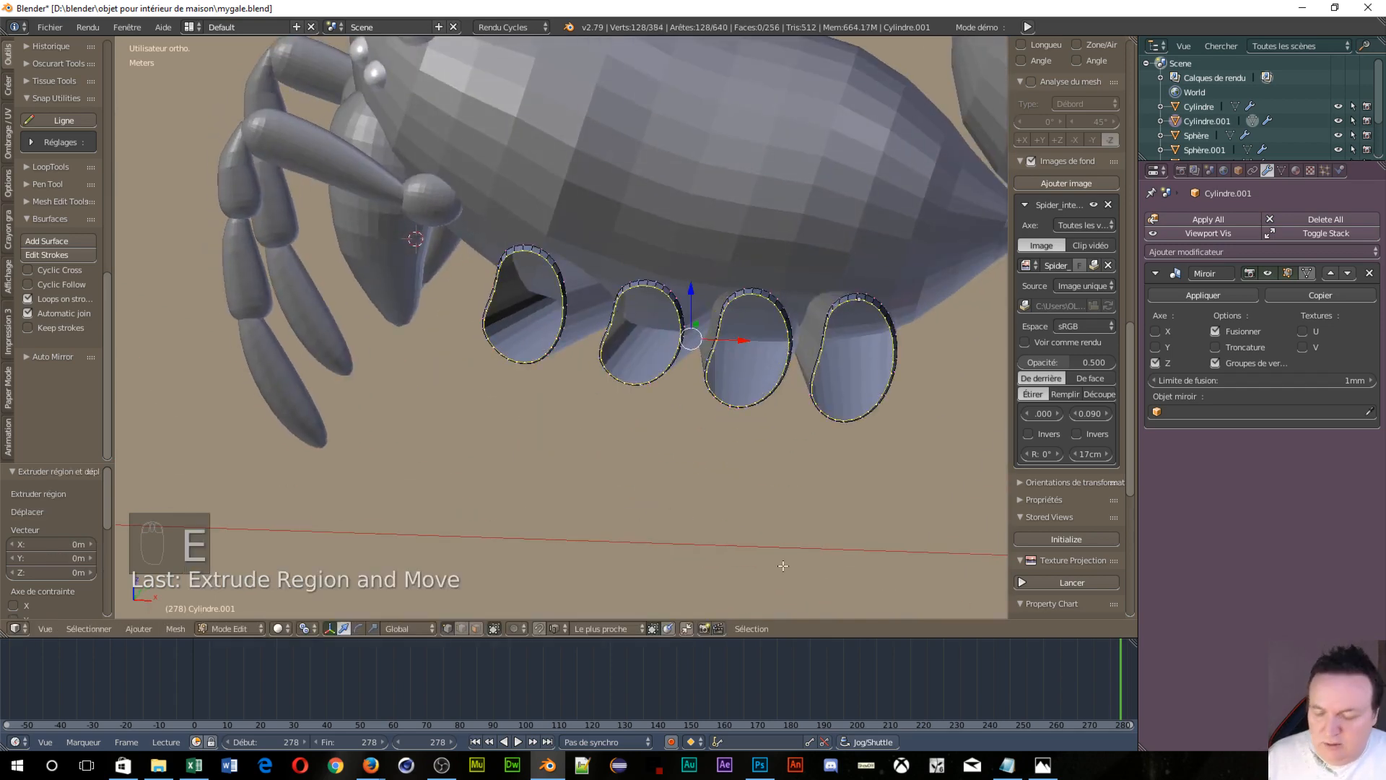
key(s)
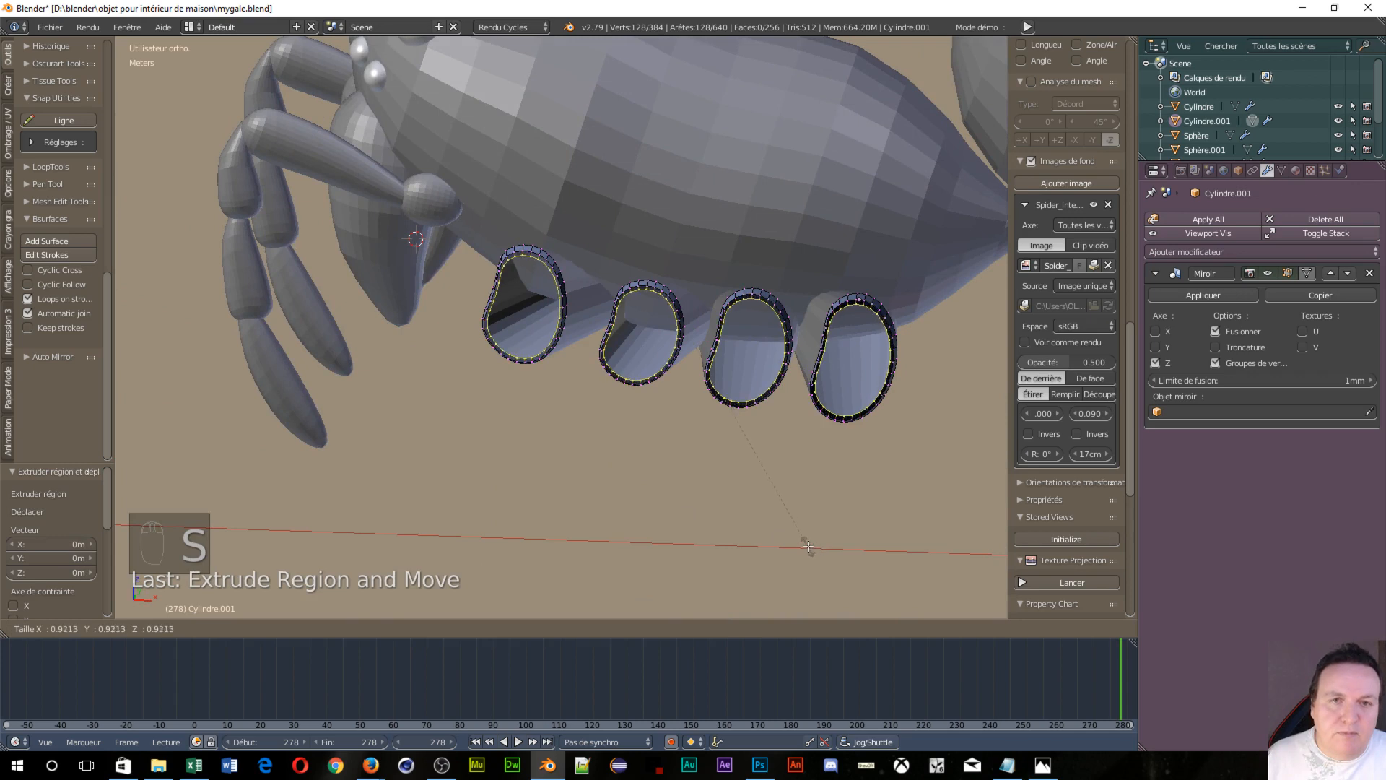
click(806, 543)
drag(697, 323, 697, 329)
middle_drag(697, 329, 796, 434)
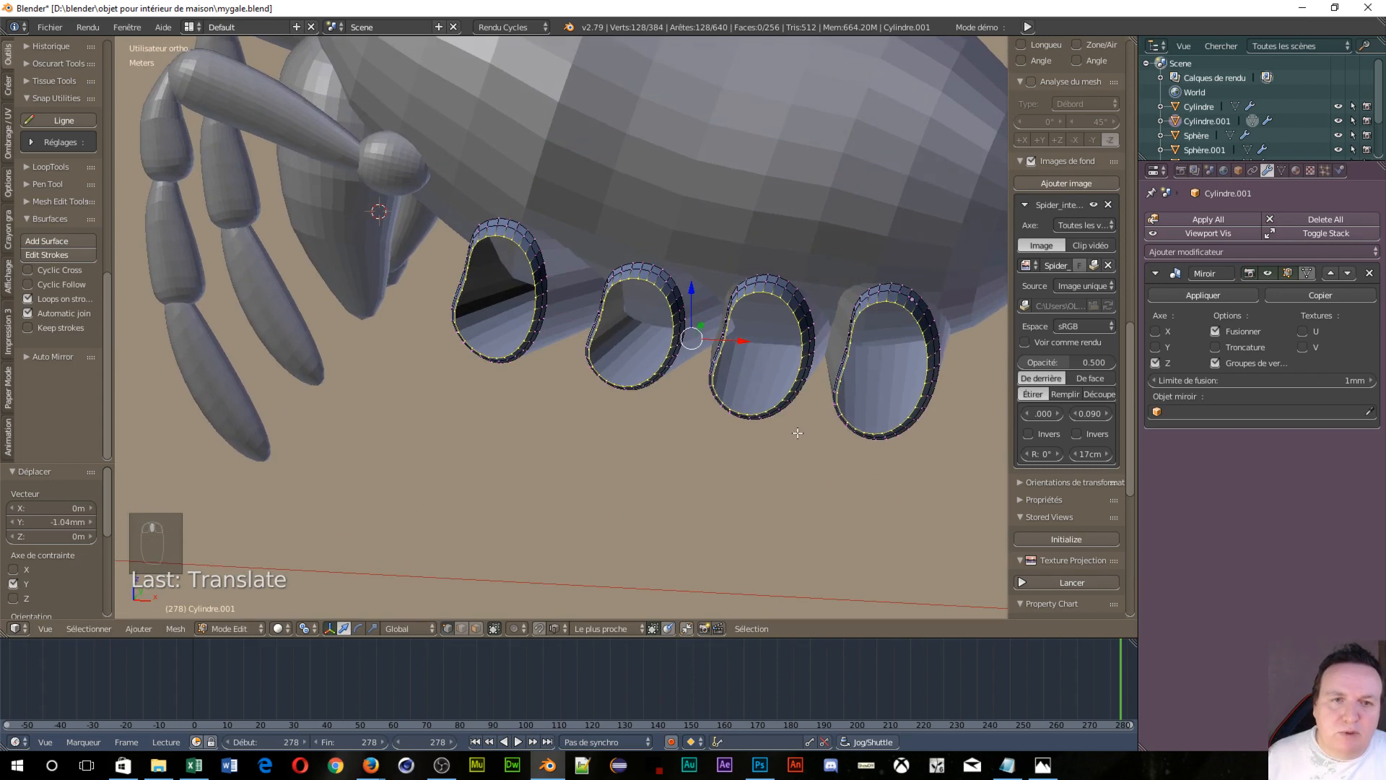
Enable proportional editing and move the head-side vertex of the fourth rim, nearest the abdomen, about -0.789 mm along X
right_click(849, 357)
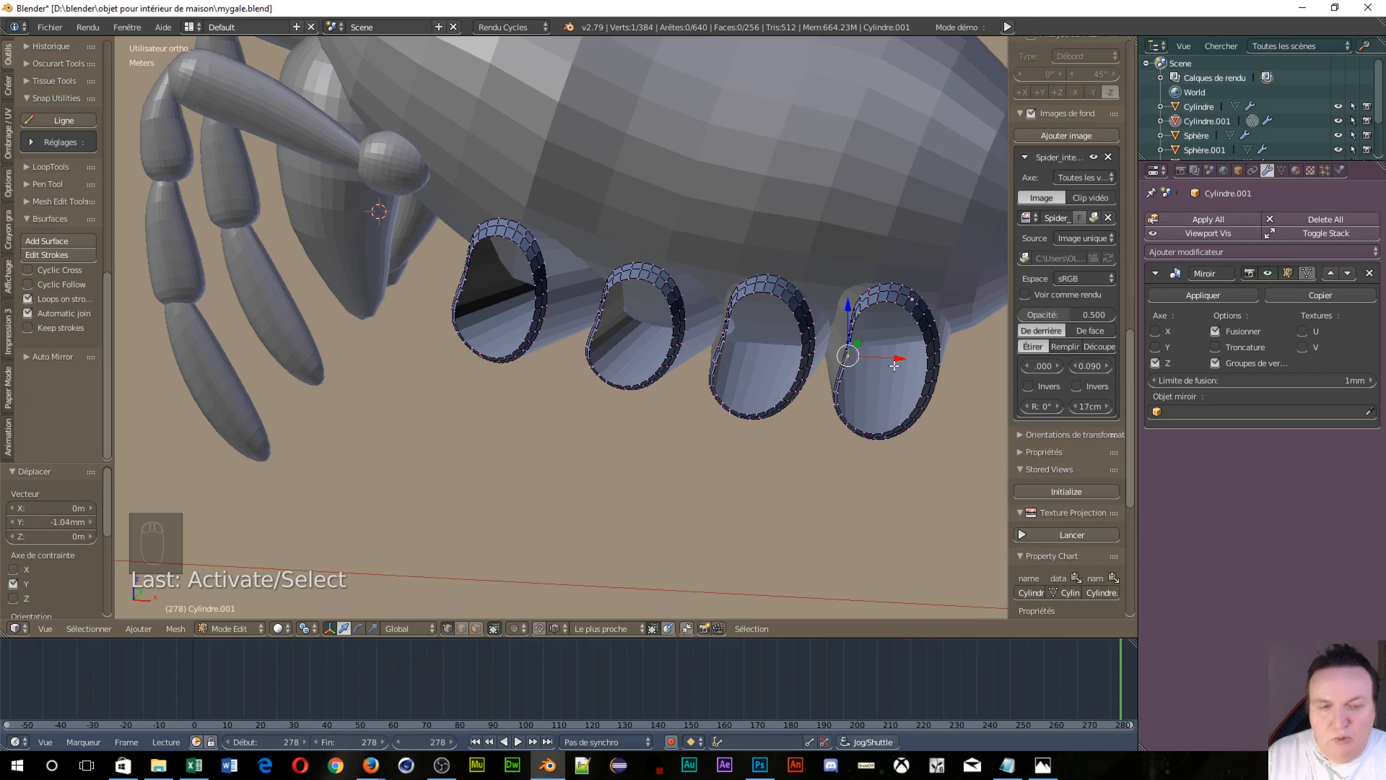
key(o)
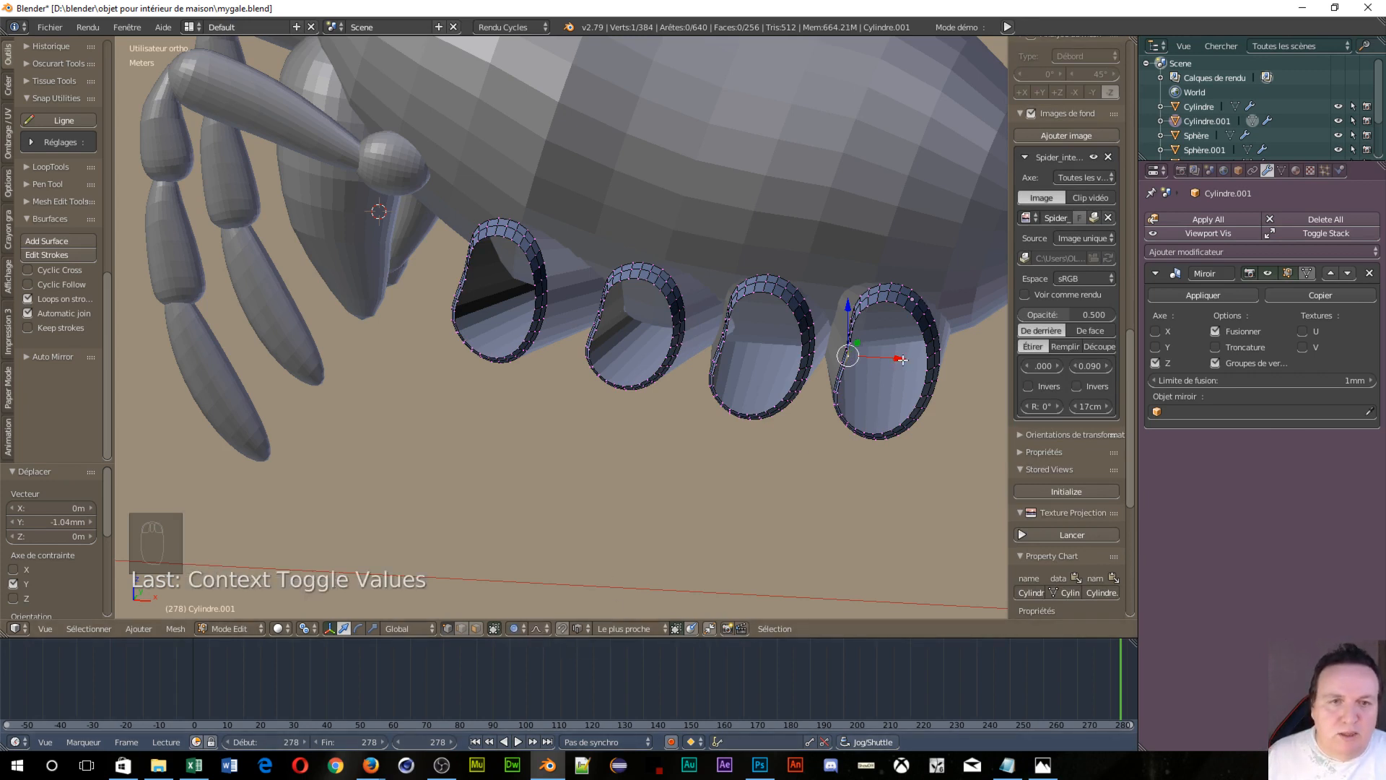
drag(902, 359, 893, 361)
scroll(898, 359, up, 8)
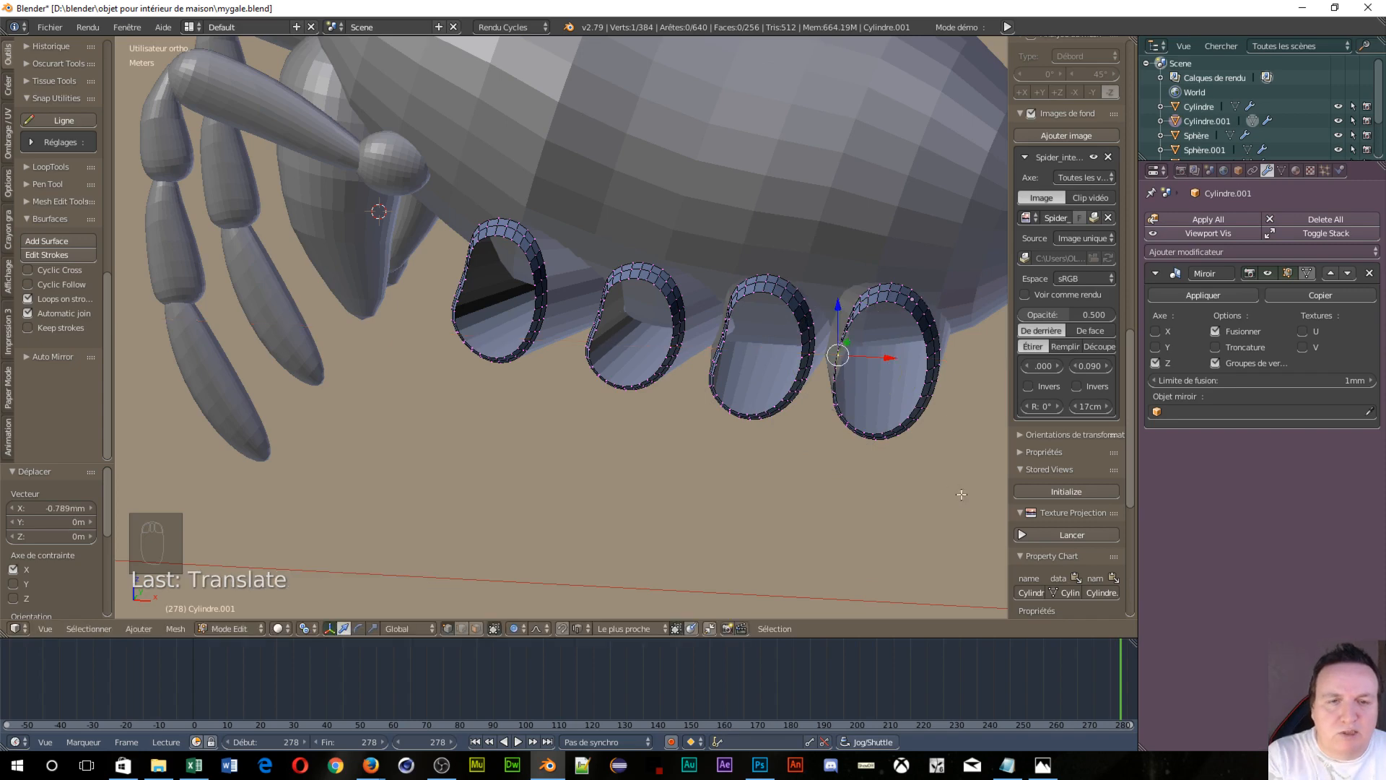
Round out the third rim's head-side dent by moving its vertex about -0.392 mm and a further -0.238 mm along X with proportional editing
scroll(960, 491, up, 3)
scroll(939, 455, up, 4)
mouse_move(855, 420)
middle_down()
mouse_move(855, 455)
mouse_move(861, 440)
middle_up()
scroll(739, 427, down, 1)
middle_drag(738, 427, 732, 483)
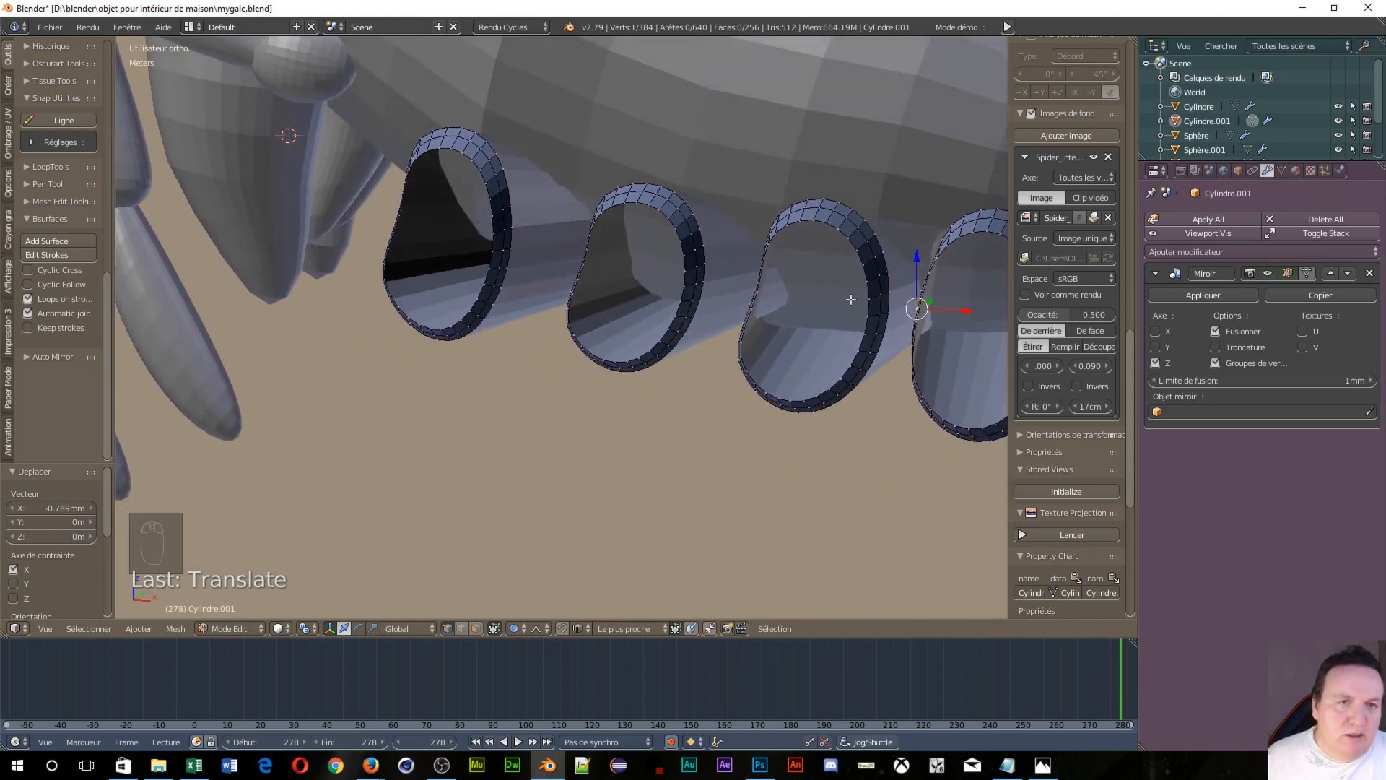
middle_drag(748, 318, 763, 336)
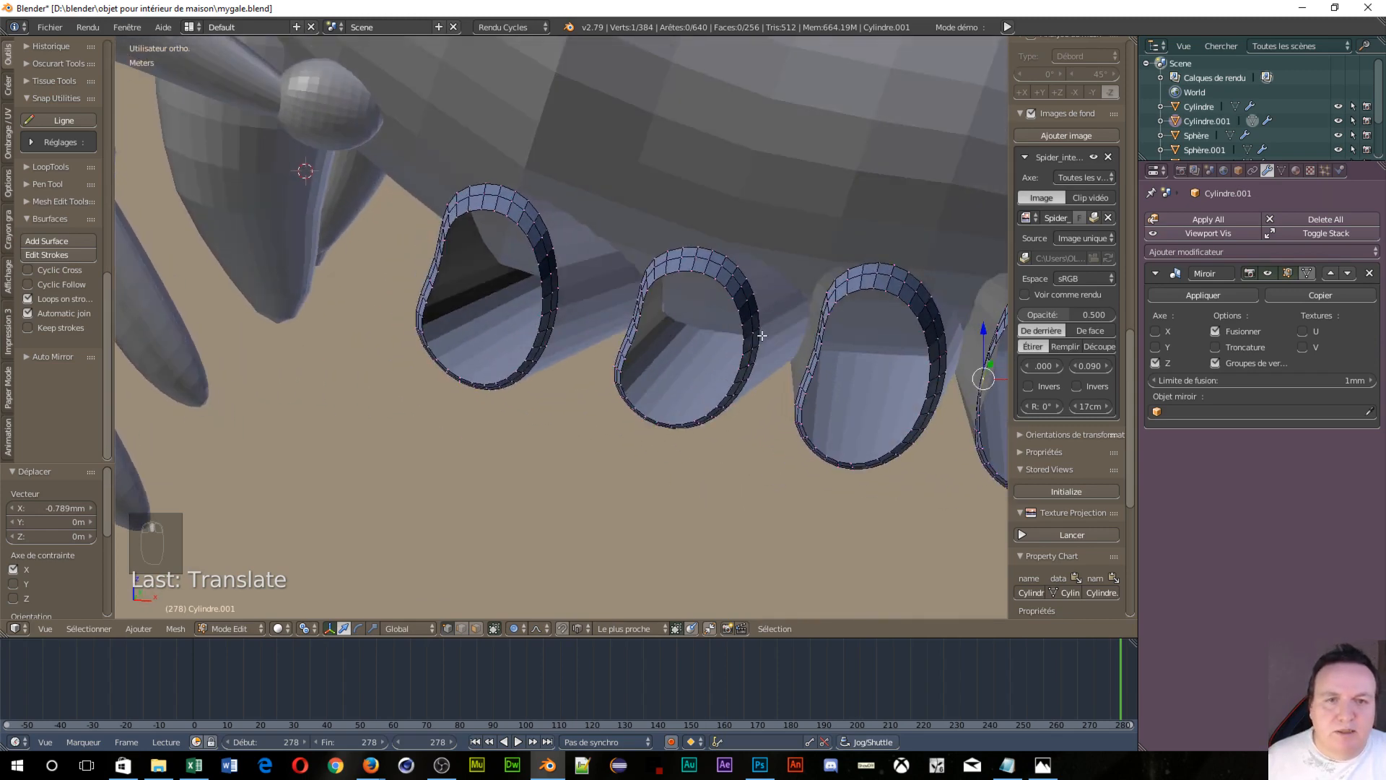
right_click(817, 361)
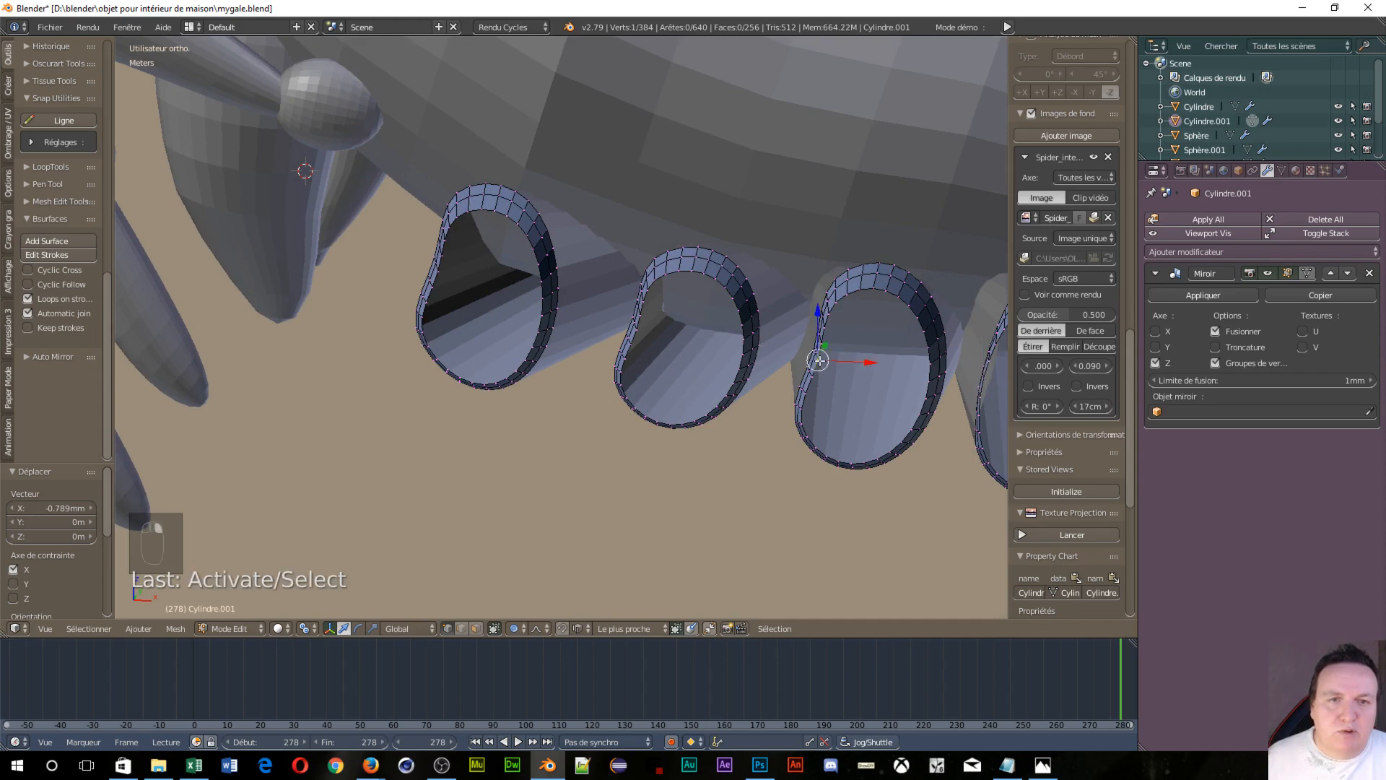
key(g)
key(x)
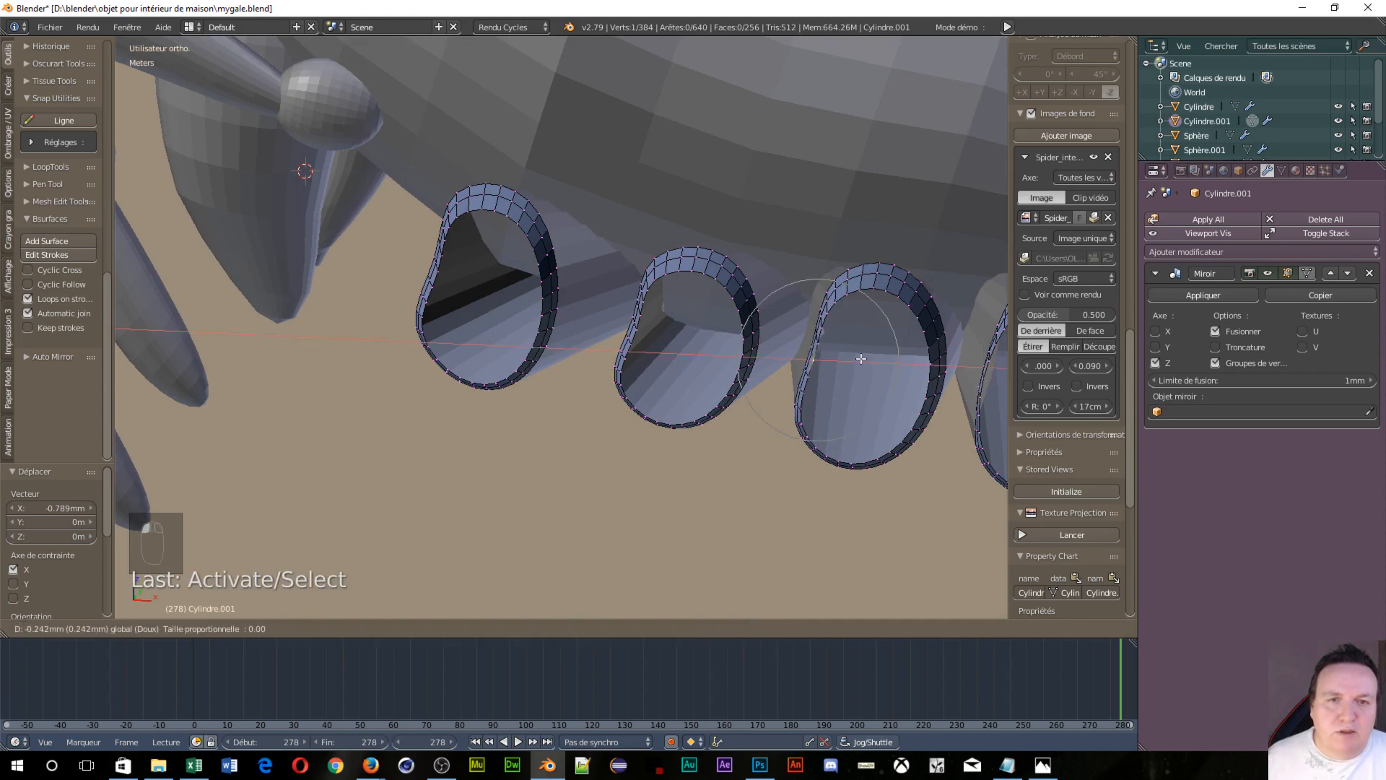
click(858, 362)
middle_drag(855, 360, 839, 299)
key(g)
key(x)
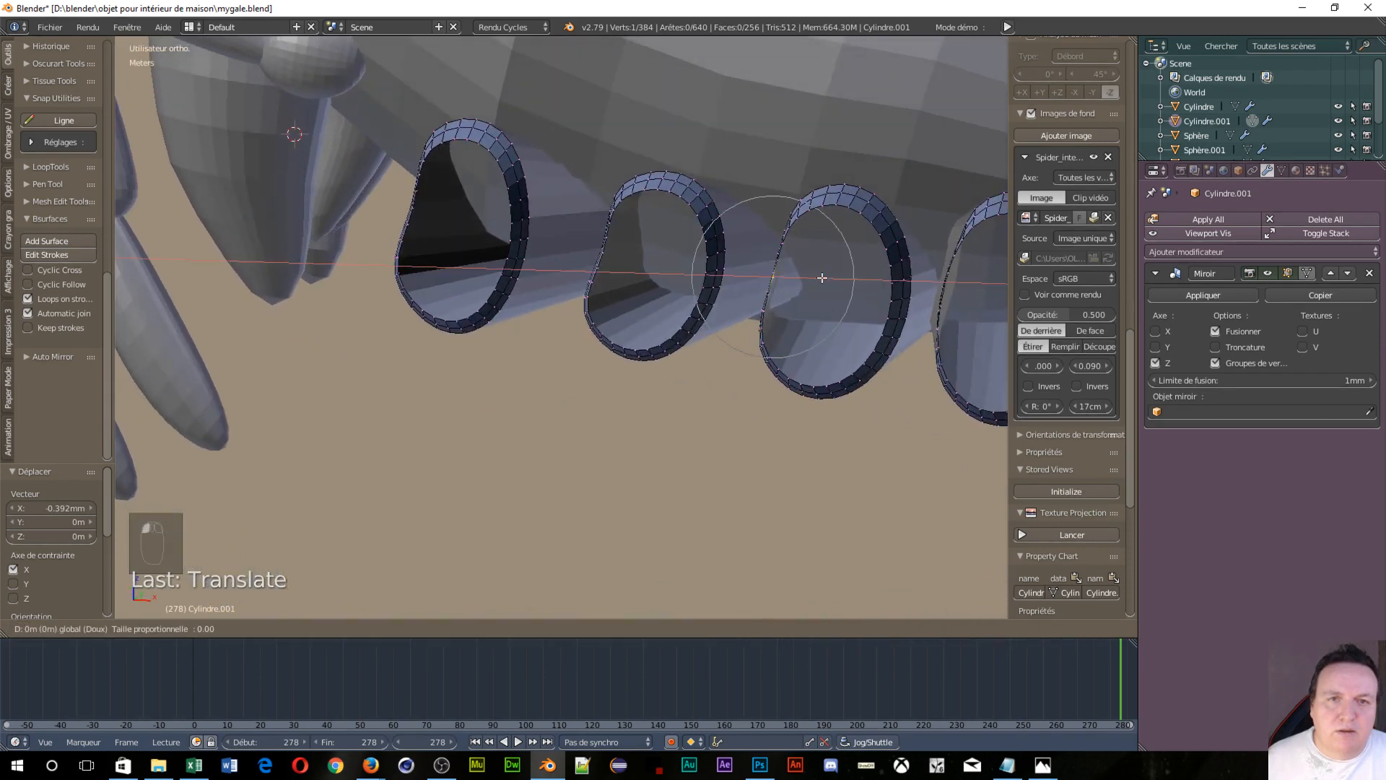
click(817, 278)
Round out the dent on the second rim by moving its head-side vertex about -0.824 mm along X with proportional editing
middle_drag(817, 278, 774, 319)
scroll(603, 364, up, 8)
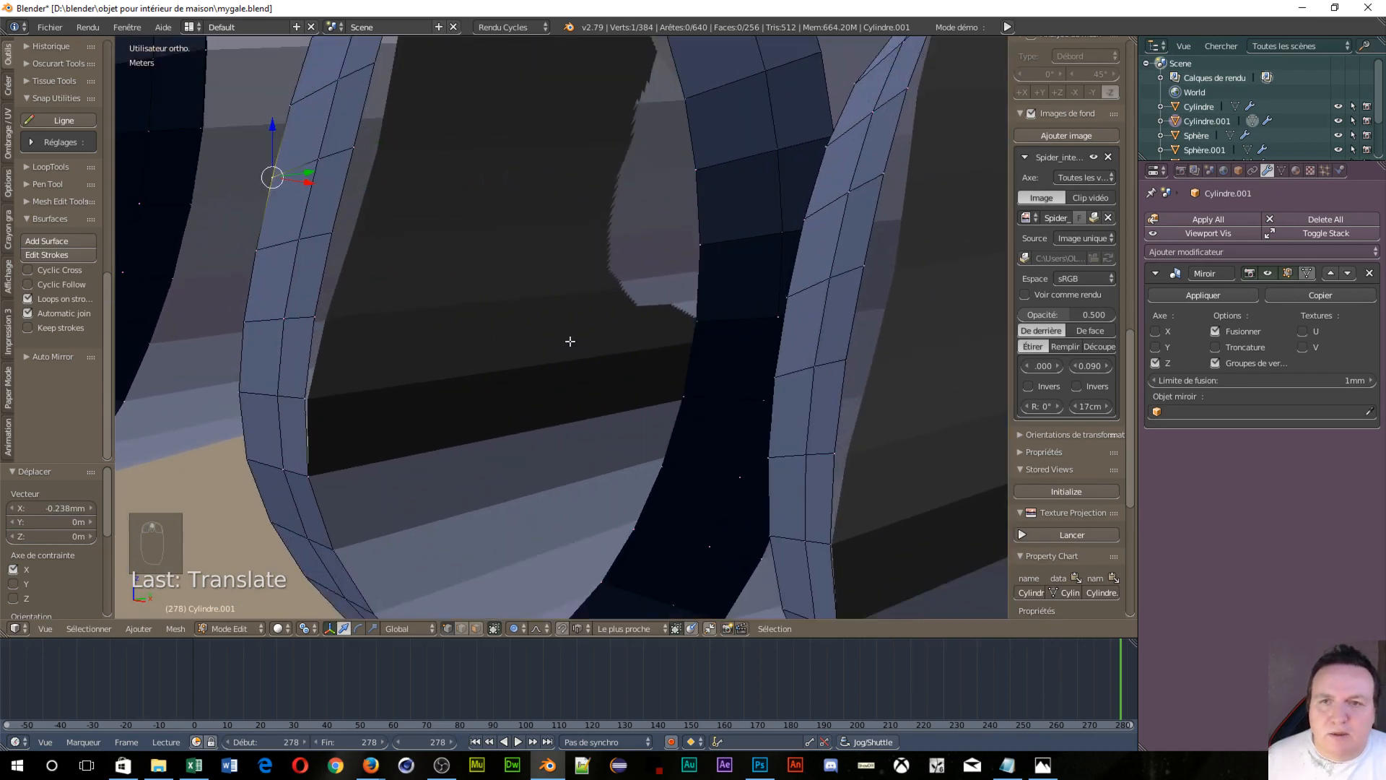
middle_drag(273, 189, 294, 198)
scroll(479, 374, down, 6)
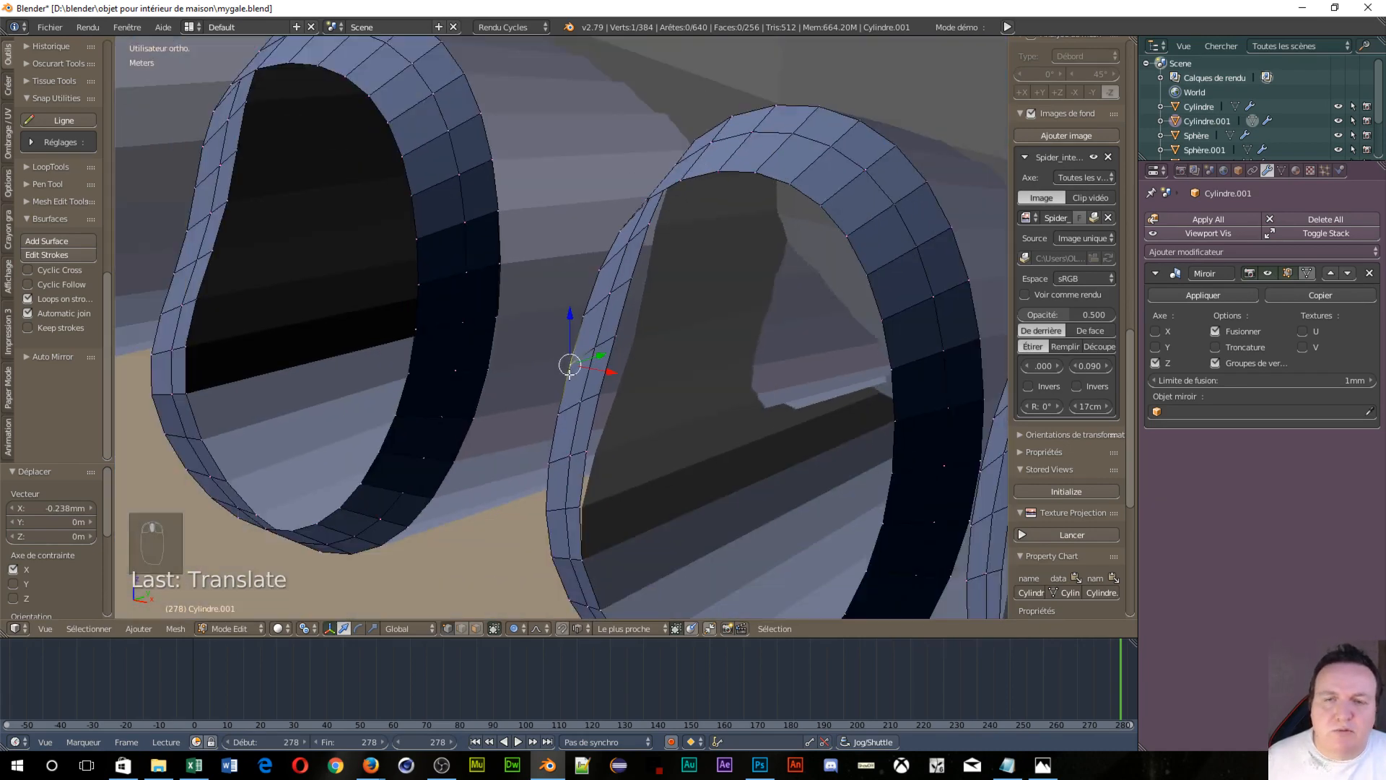
scroll(474, 346, up, 3)
middle_drag(473, 346, 499, 340)
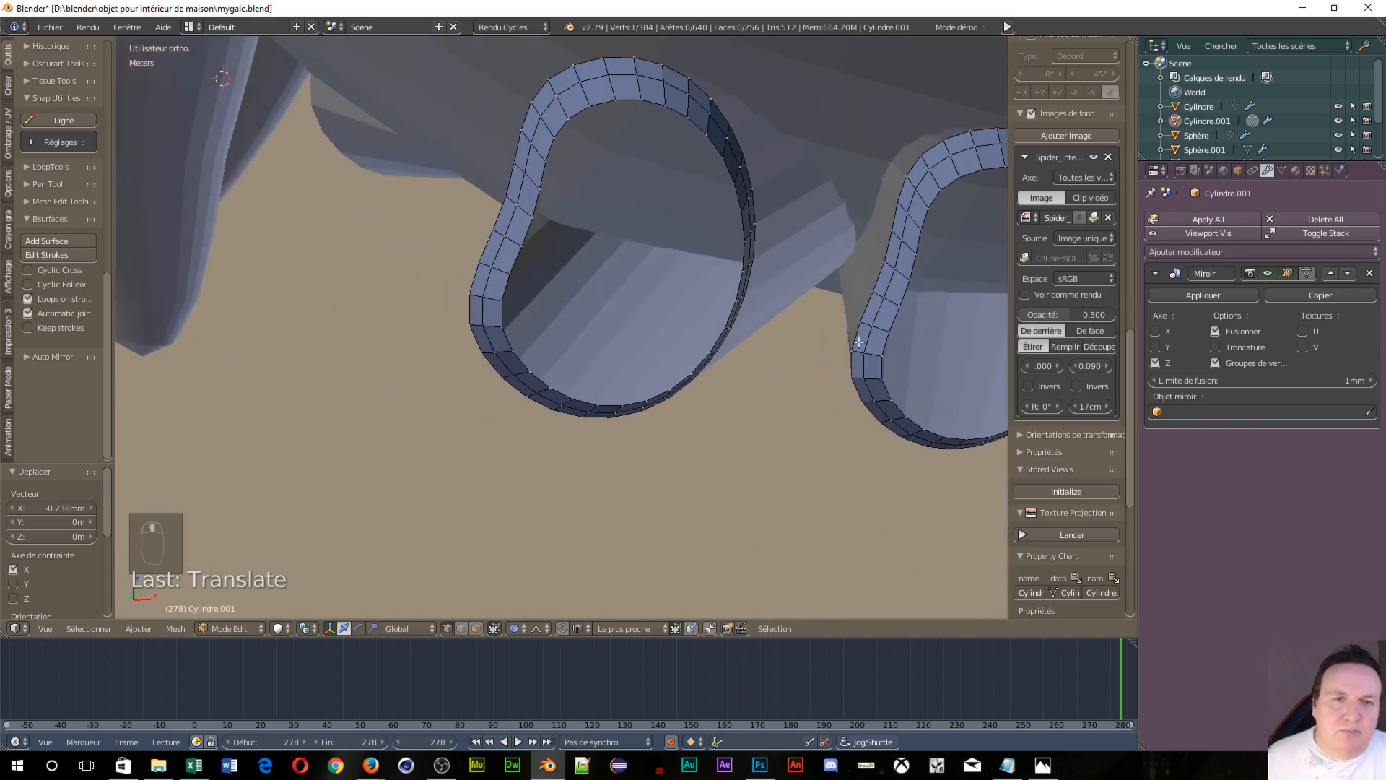
scroll(498, 340, down, 2)
right_click(803, 295)
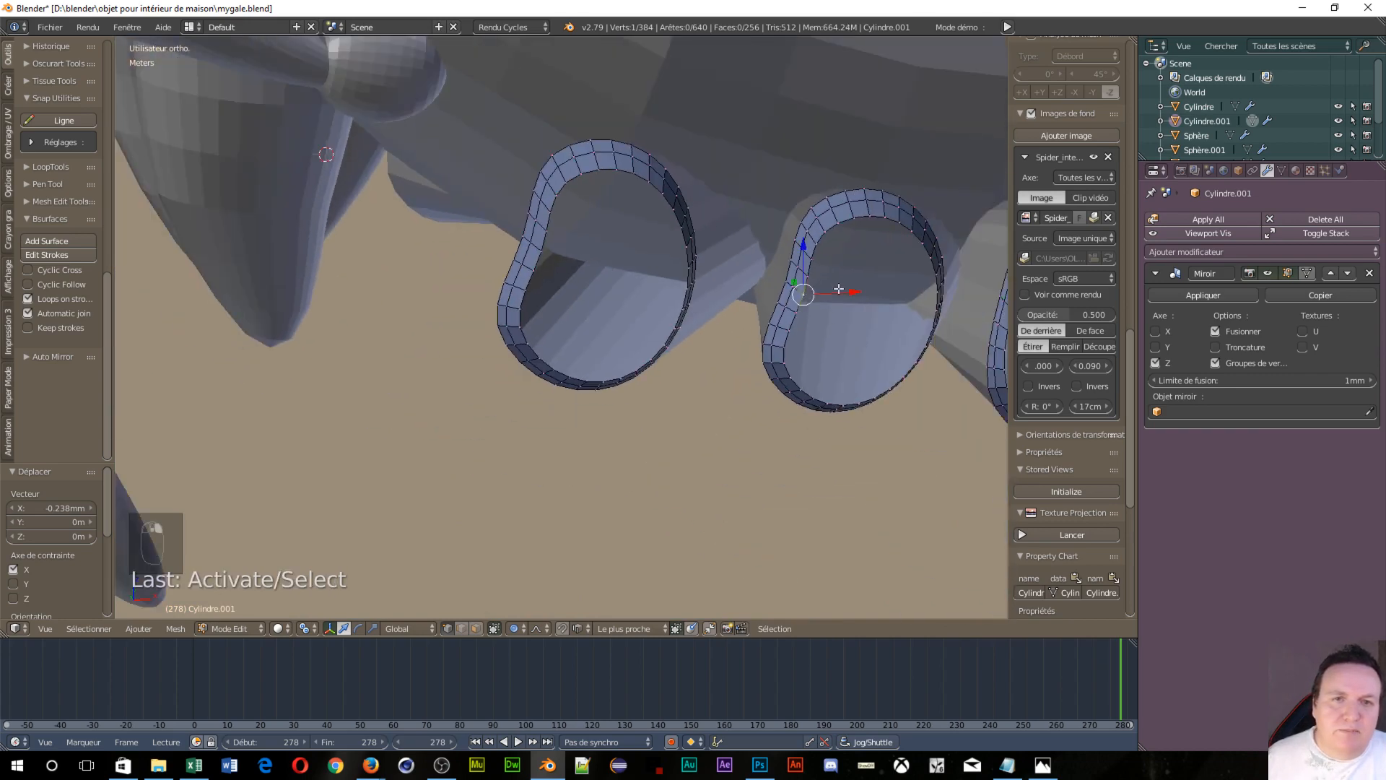
key(g)
key(x)
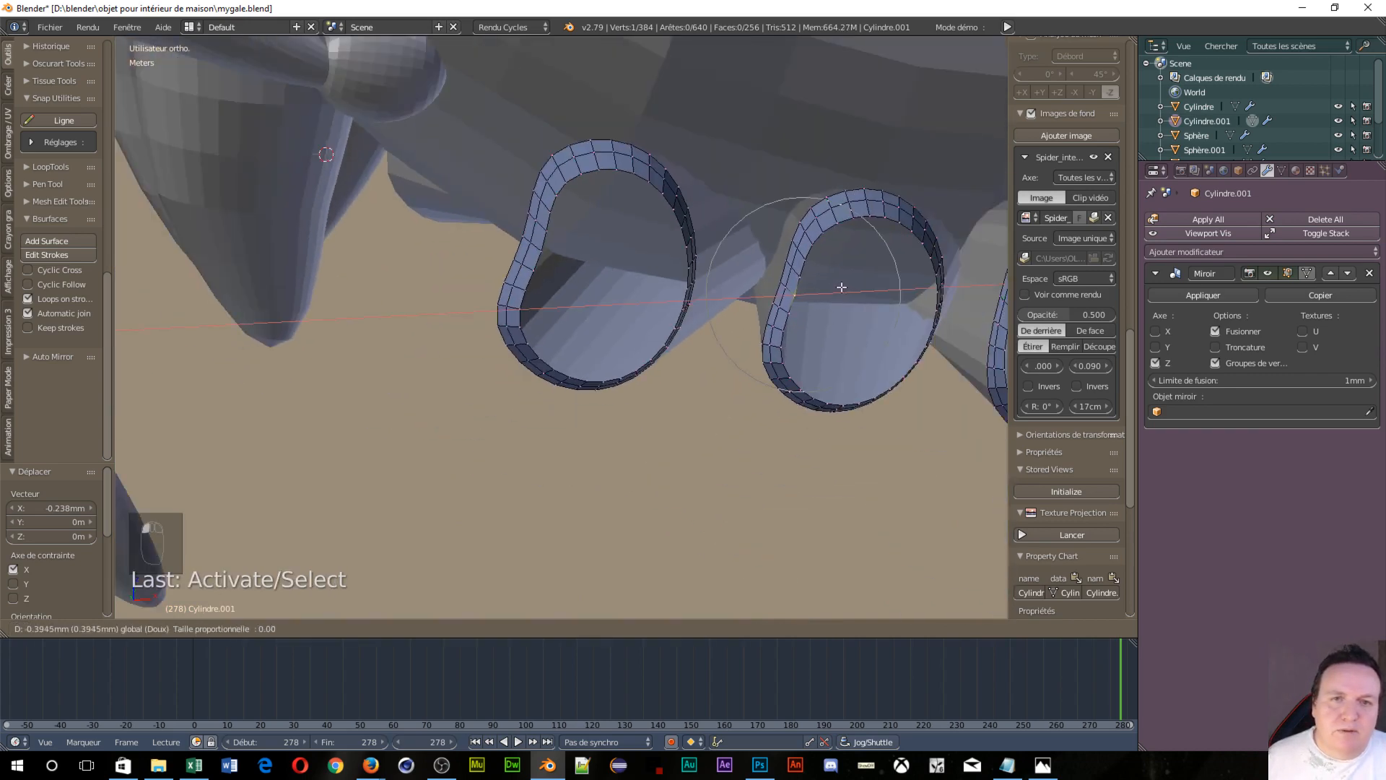
click(824, 289)
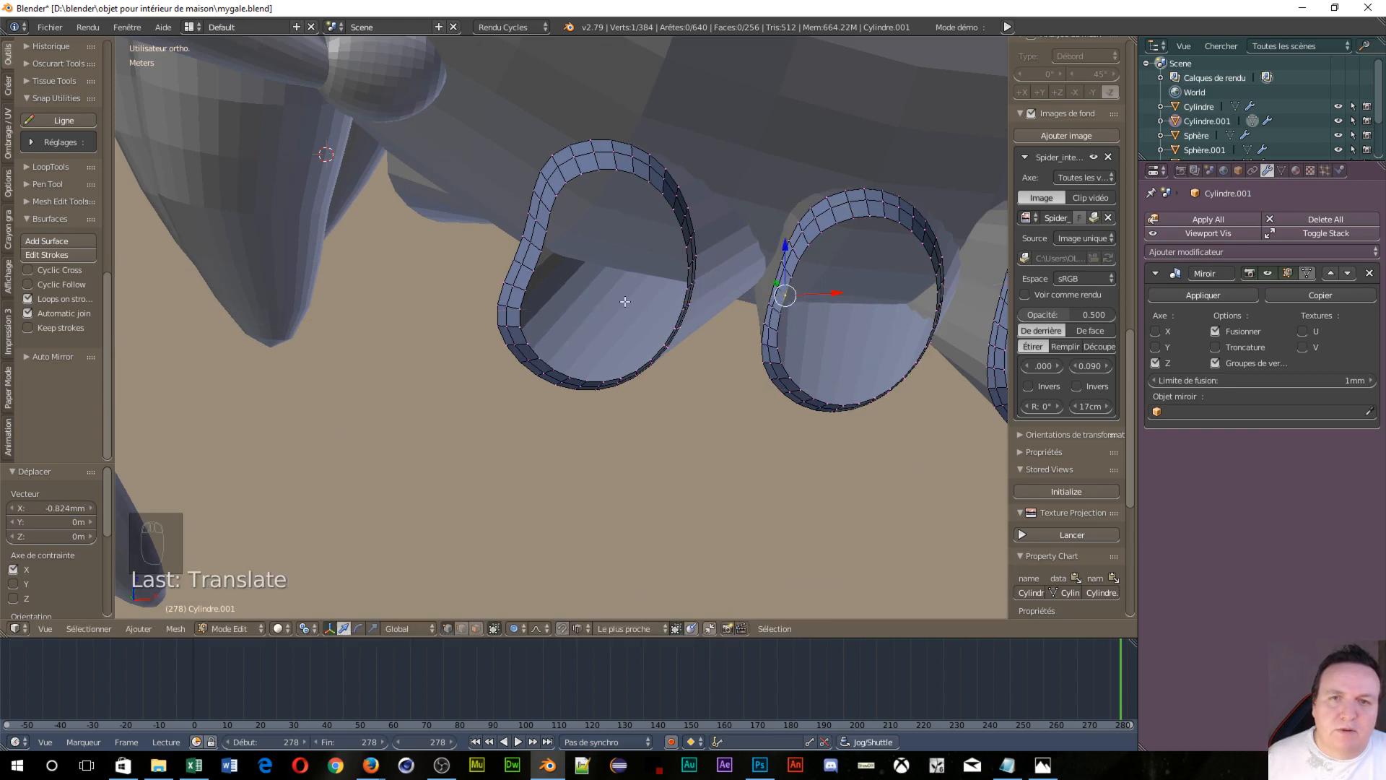
Move the head-side vertex of the first rim, nearest the head, about -1.03 mm along X with proportional editing
right_click(541, 254)
key(g)
key(x)
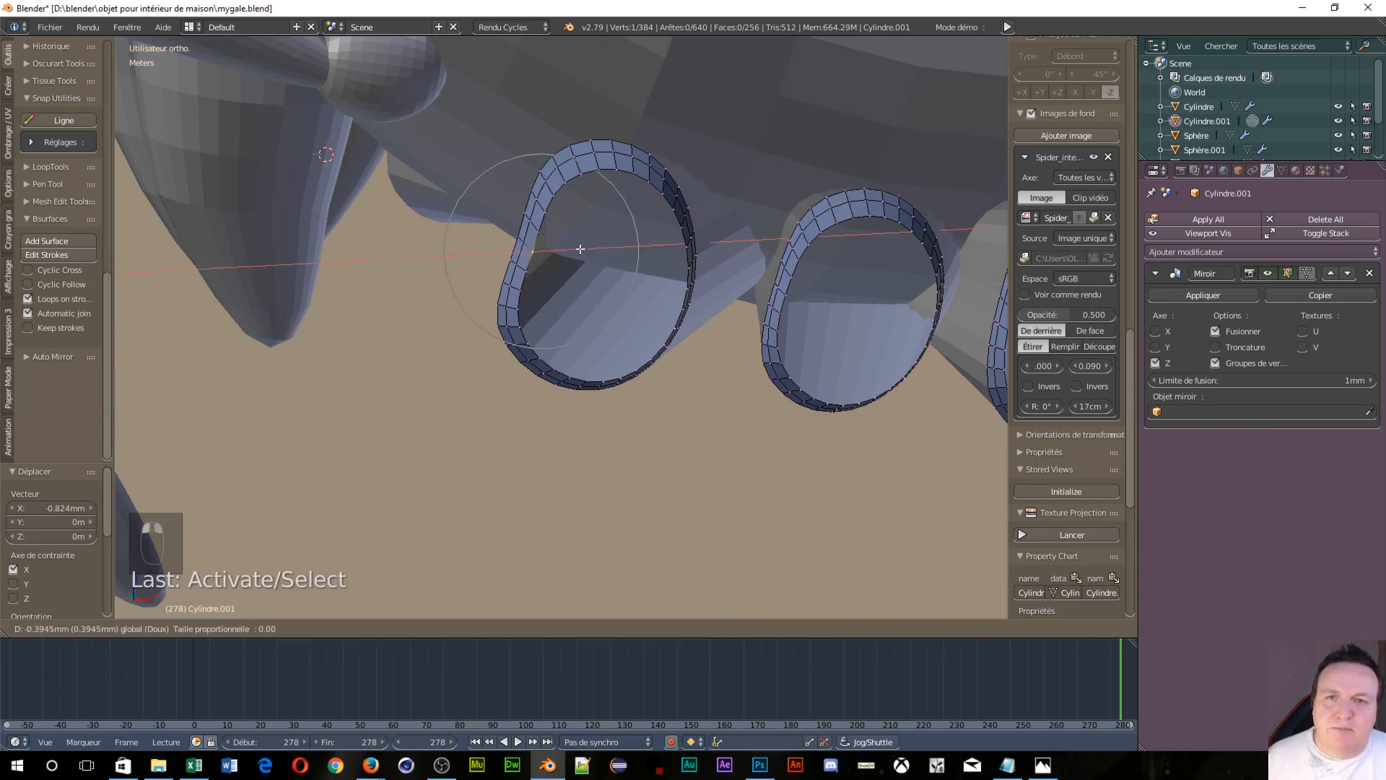
click(570, 251)
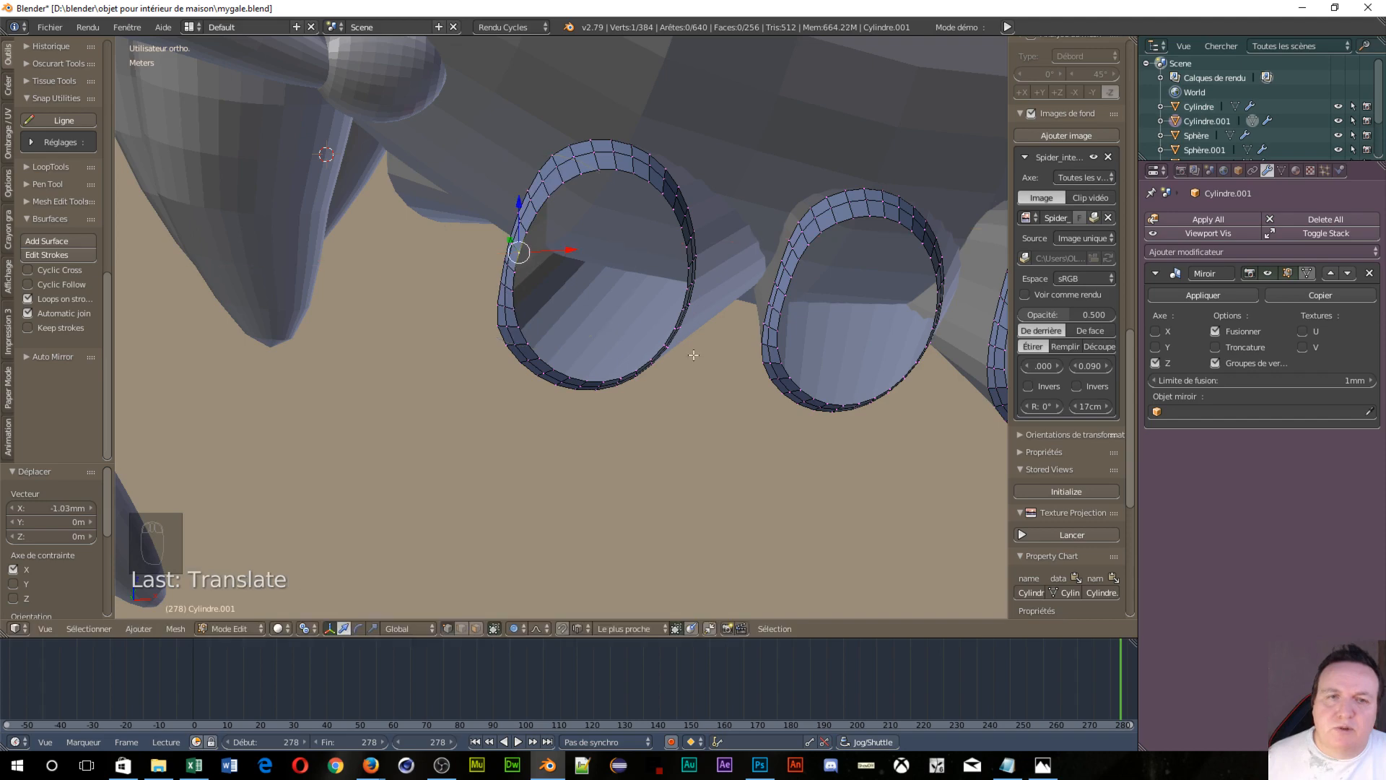
middle_drag(691, 355, 585, 317)
scroll(585, 317, down, 4)
middle_drag(703, 310, 811, 383)
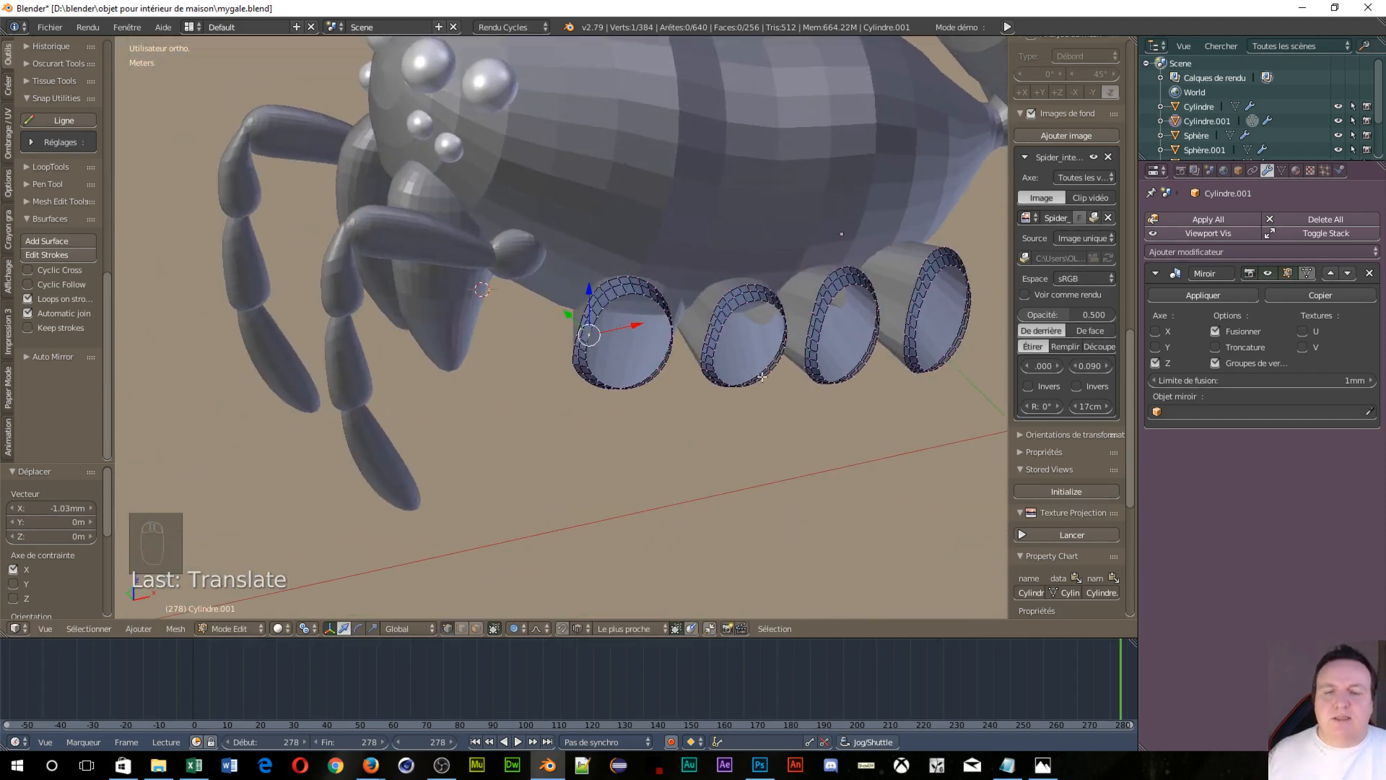
scroll(762, 376, up, 4)
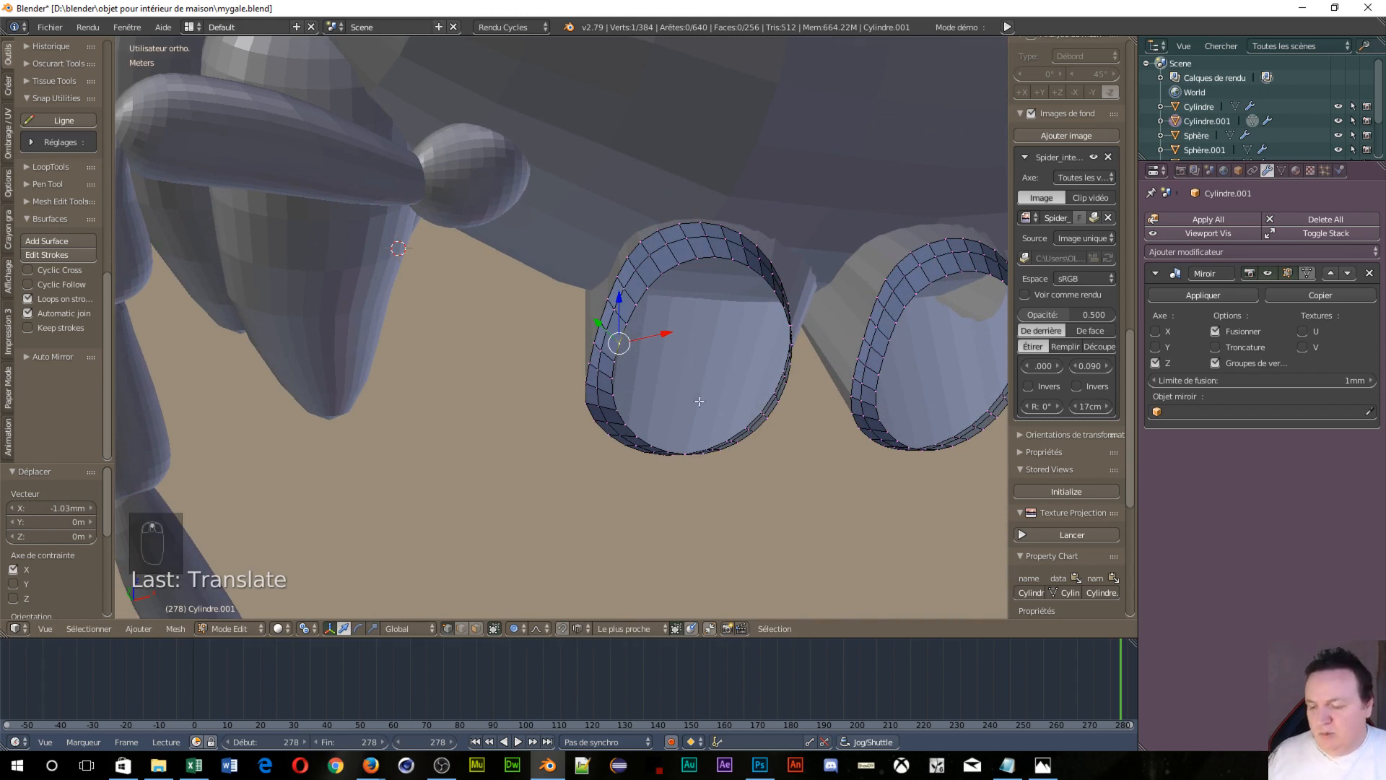
Leave Edit Mode and join the separated rims object into the leg-base cone object
key(Tab)
click(616, 372)
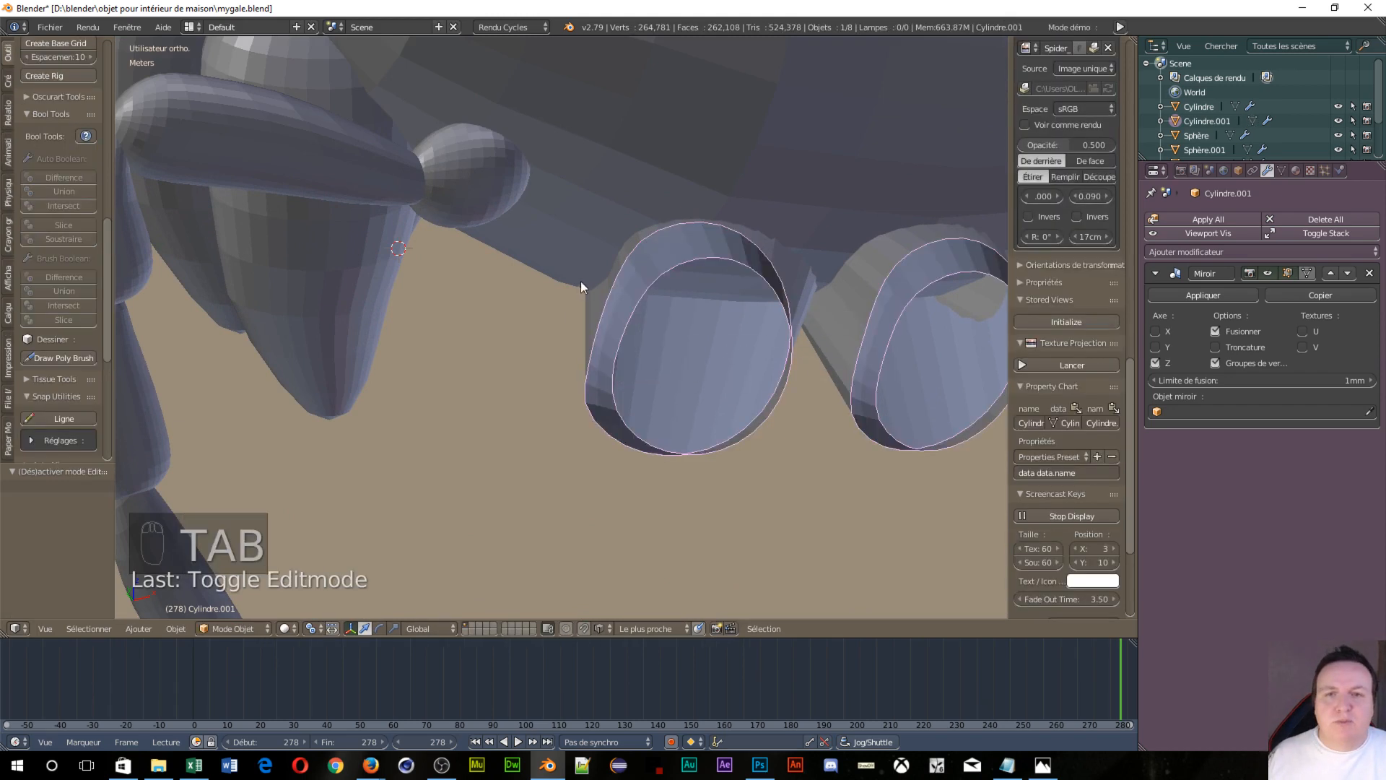
shift+right_click(599, 299)
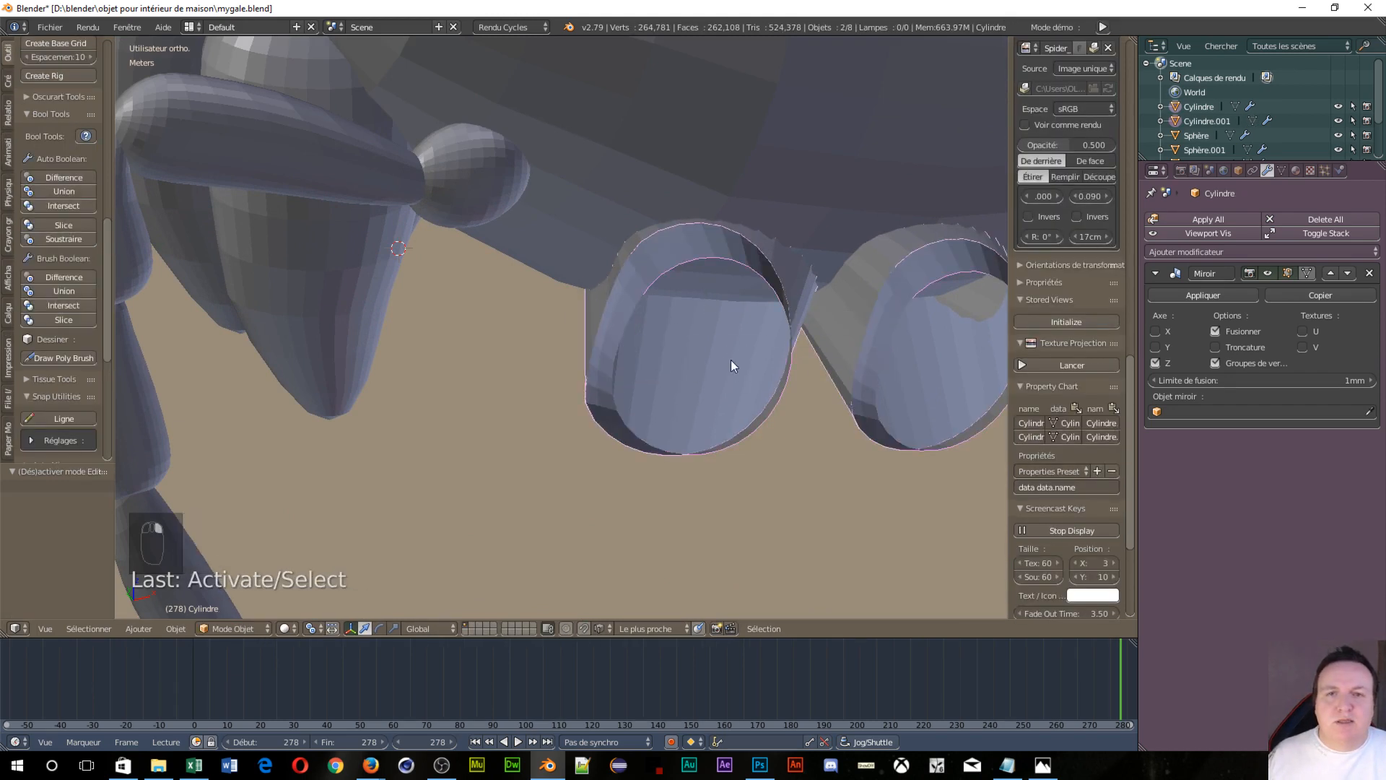
scroll(731, 359, down, 4)
middle_drag(930, 372, 790, 336)
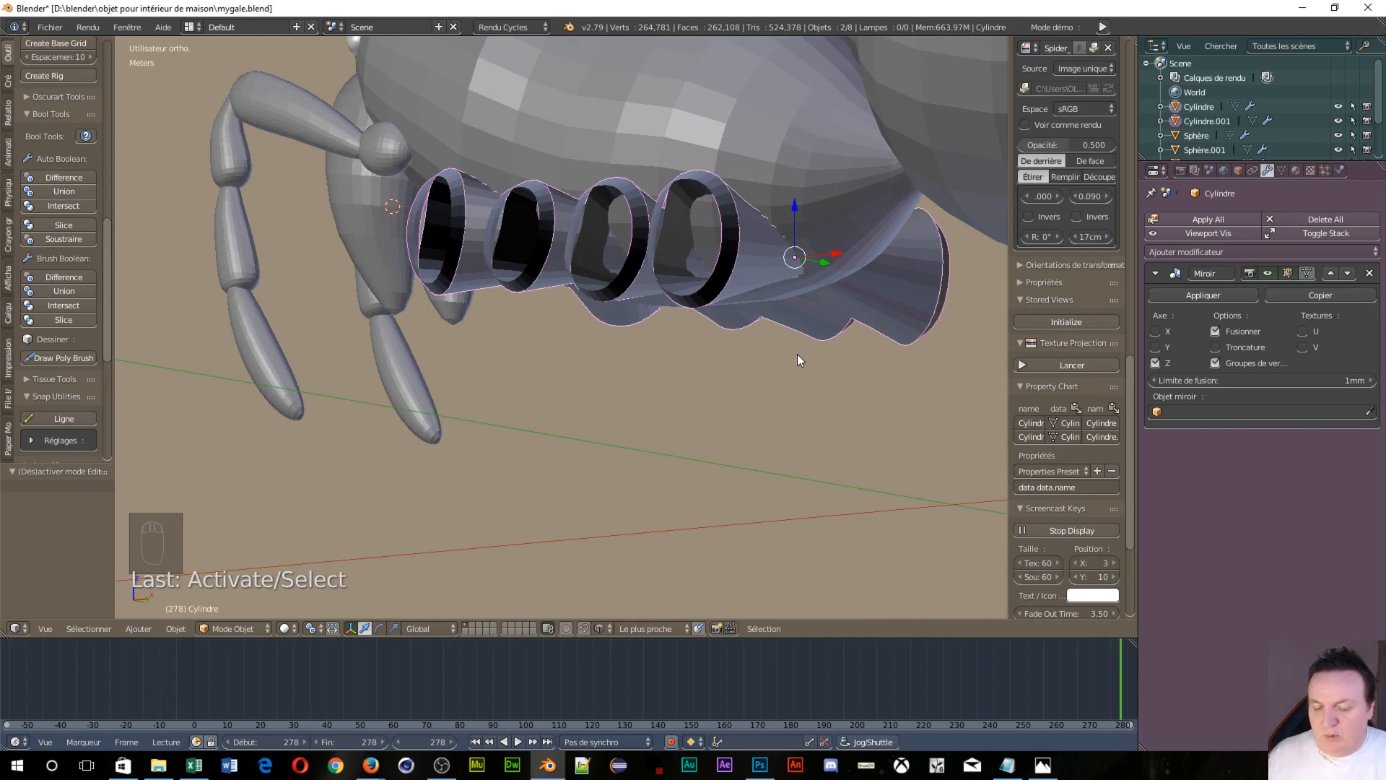
key(ctrl+j)
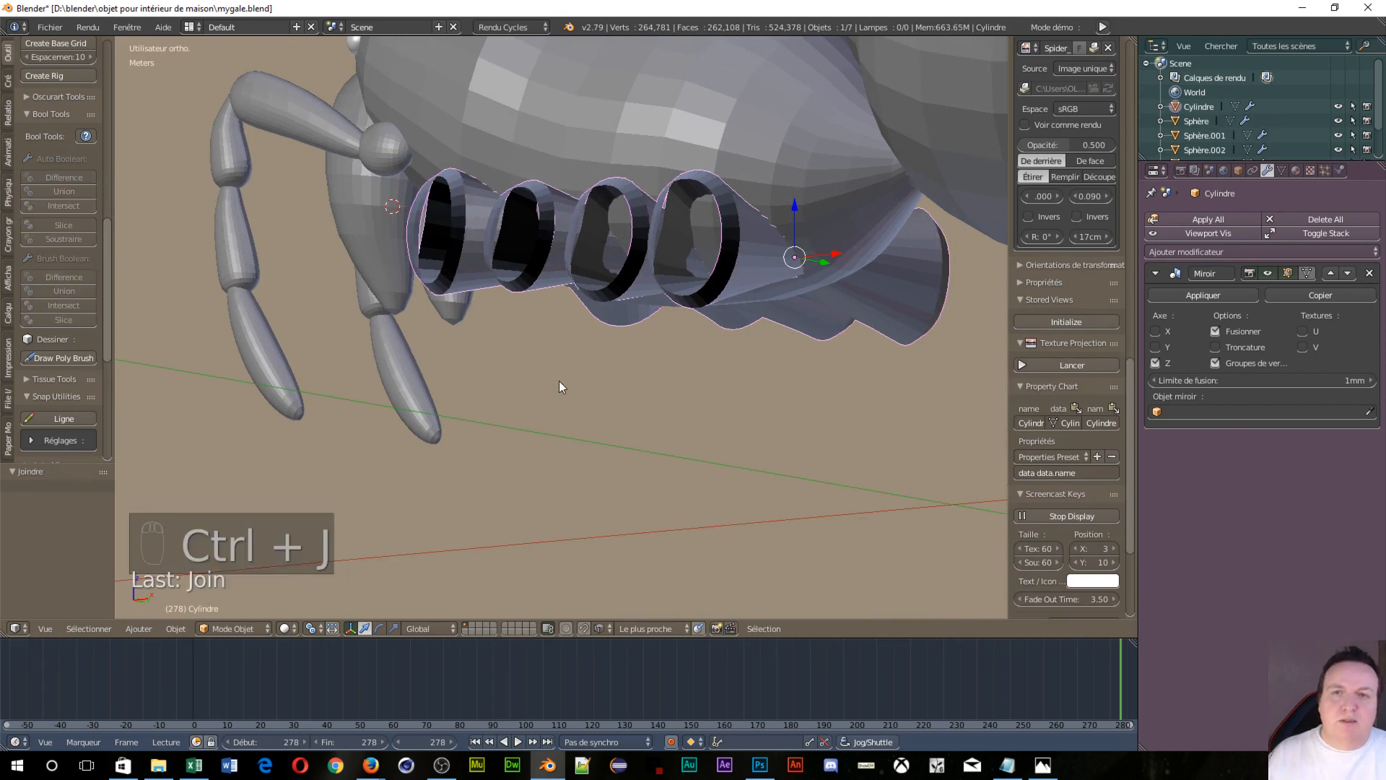
Open the joined leg bases in Edit Mode, shown in wireframe and isolated in local view
scroll(537, 377, up, 2)
key(Tab)
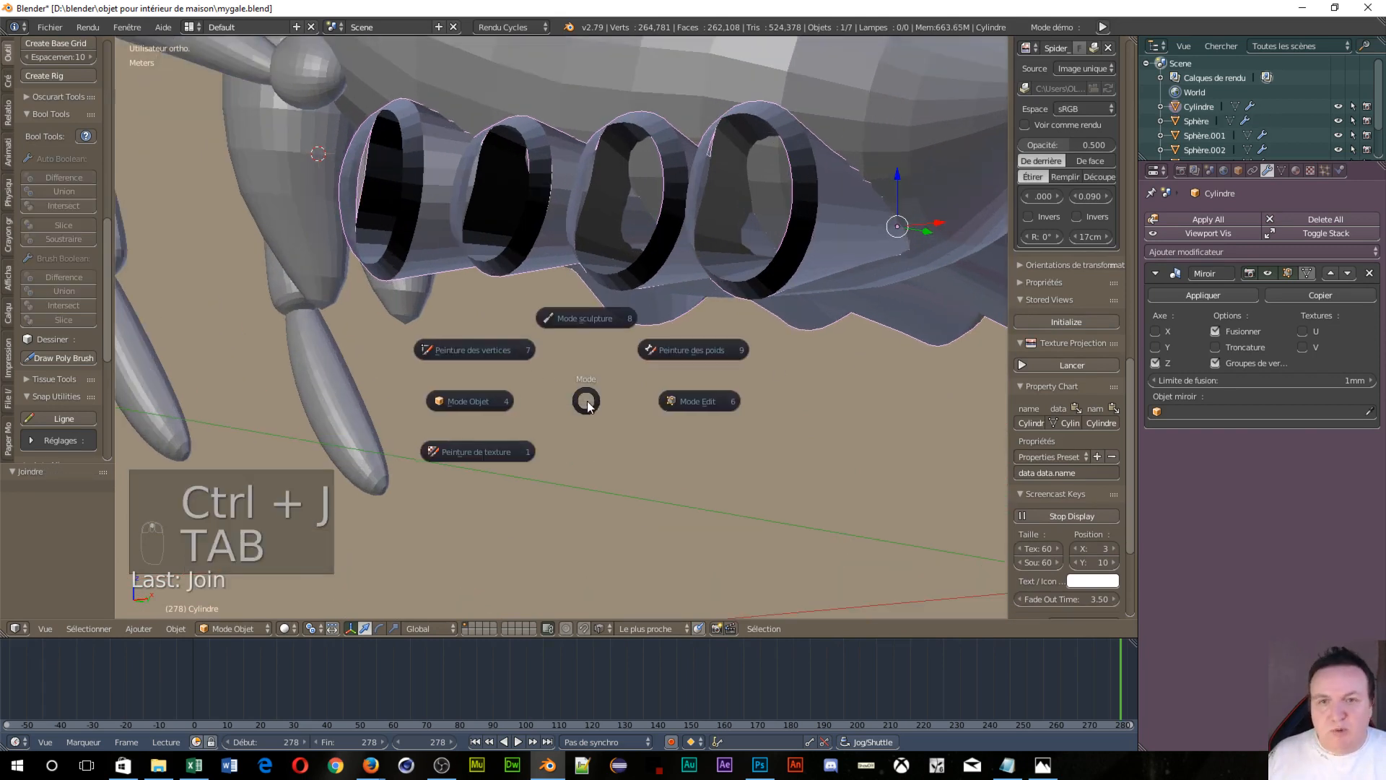
click(698, 402)
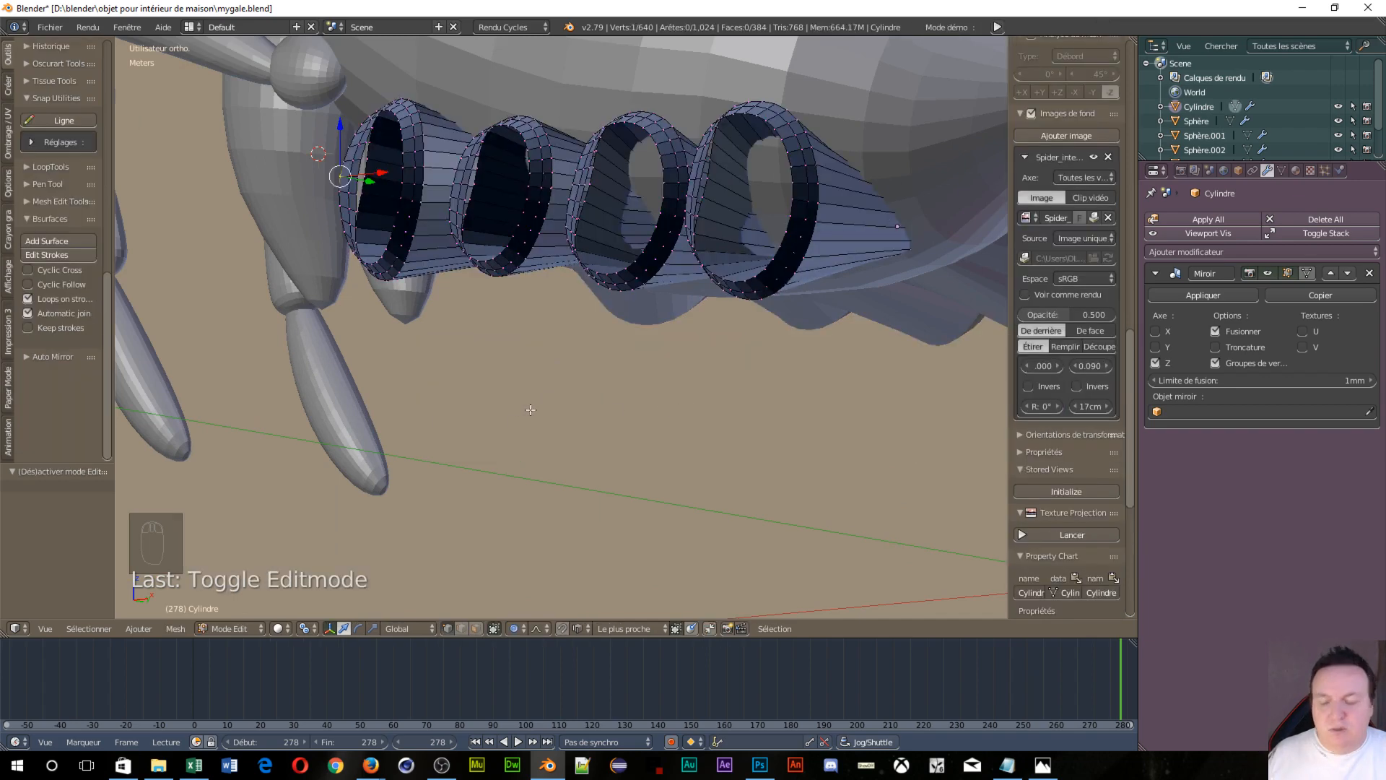
key(z)
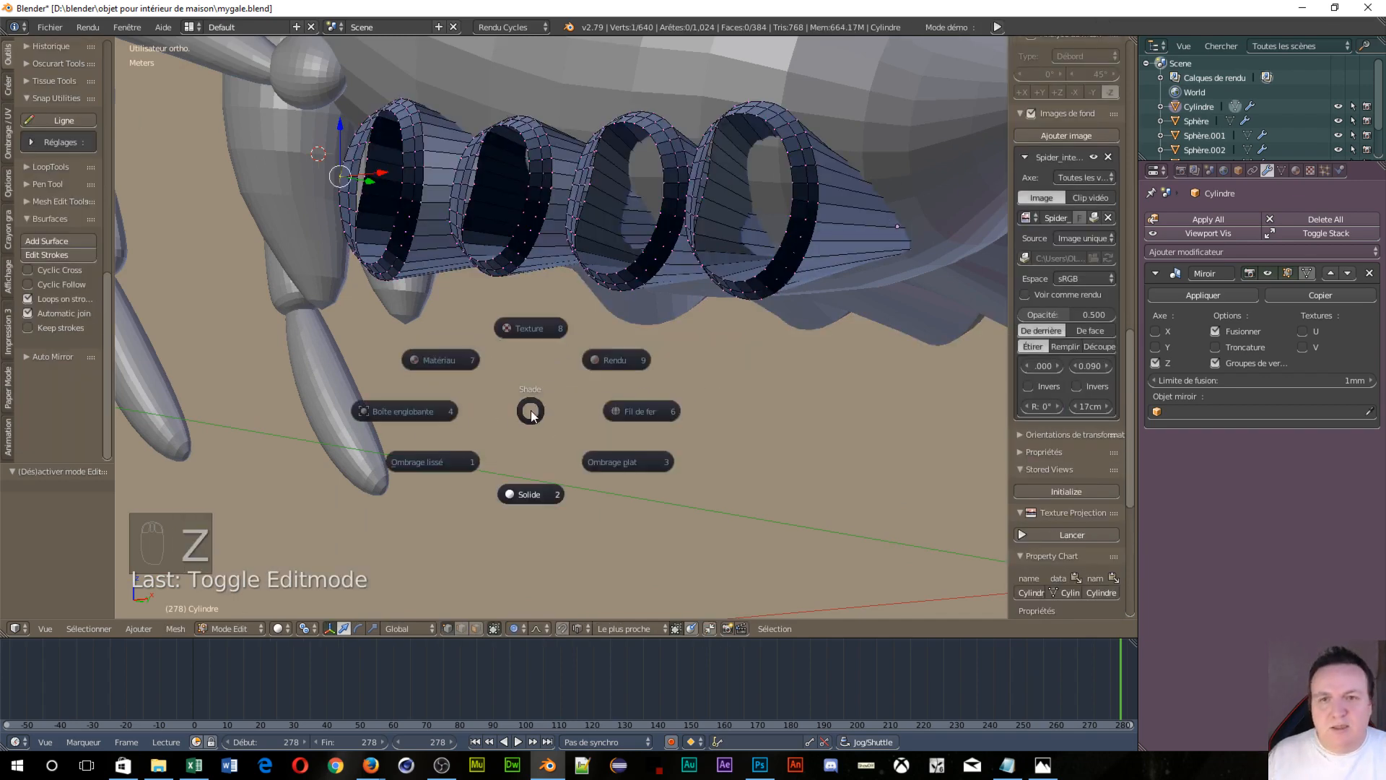
click(642, 408)
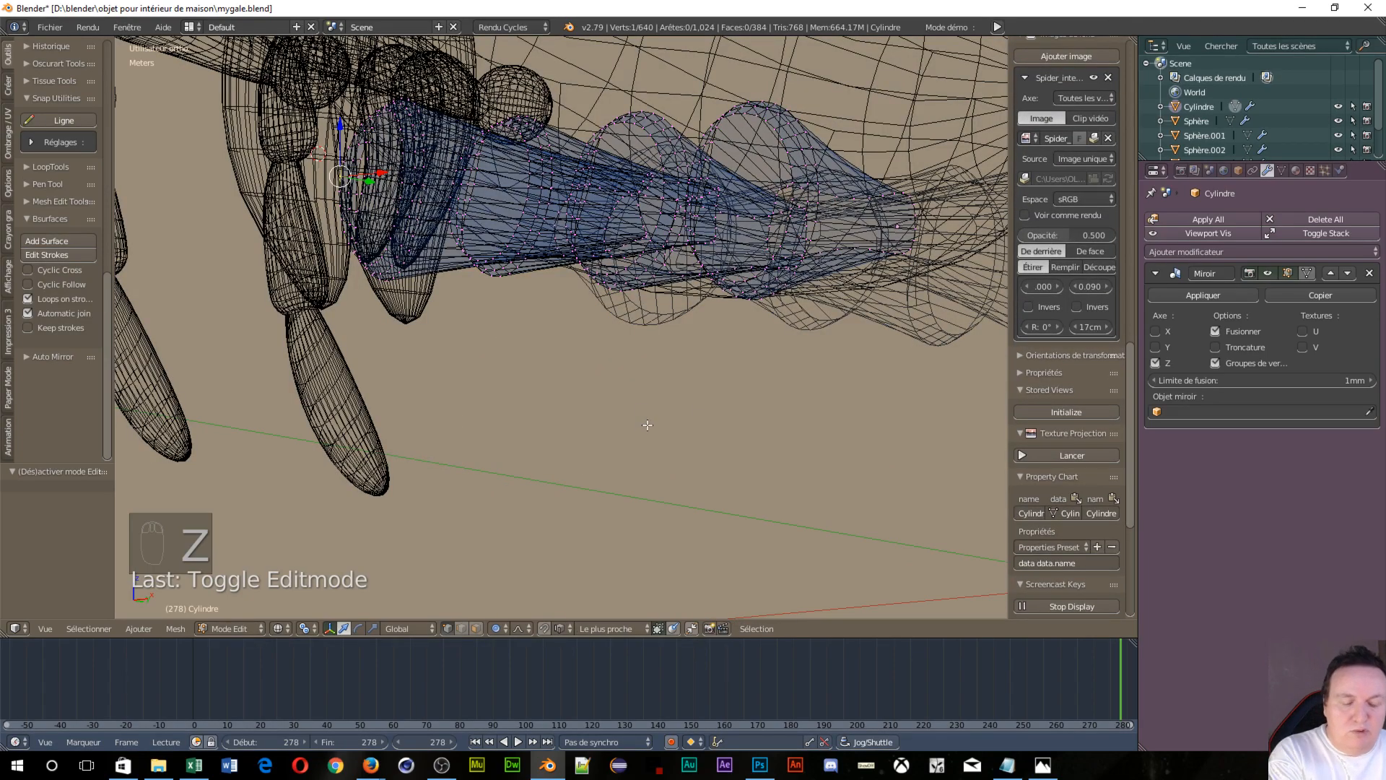
key(KP_Divide)
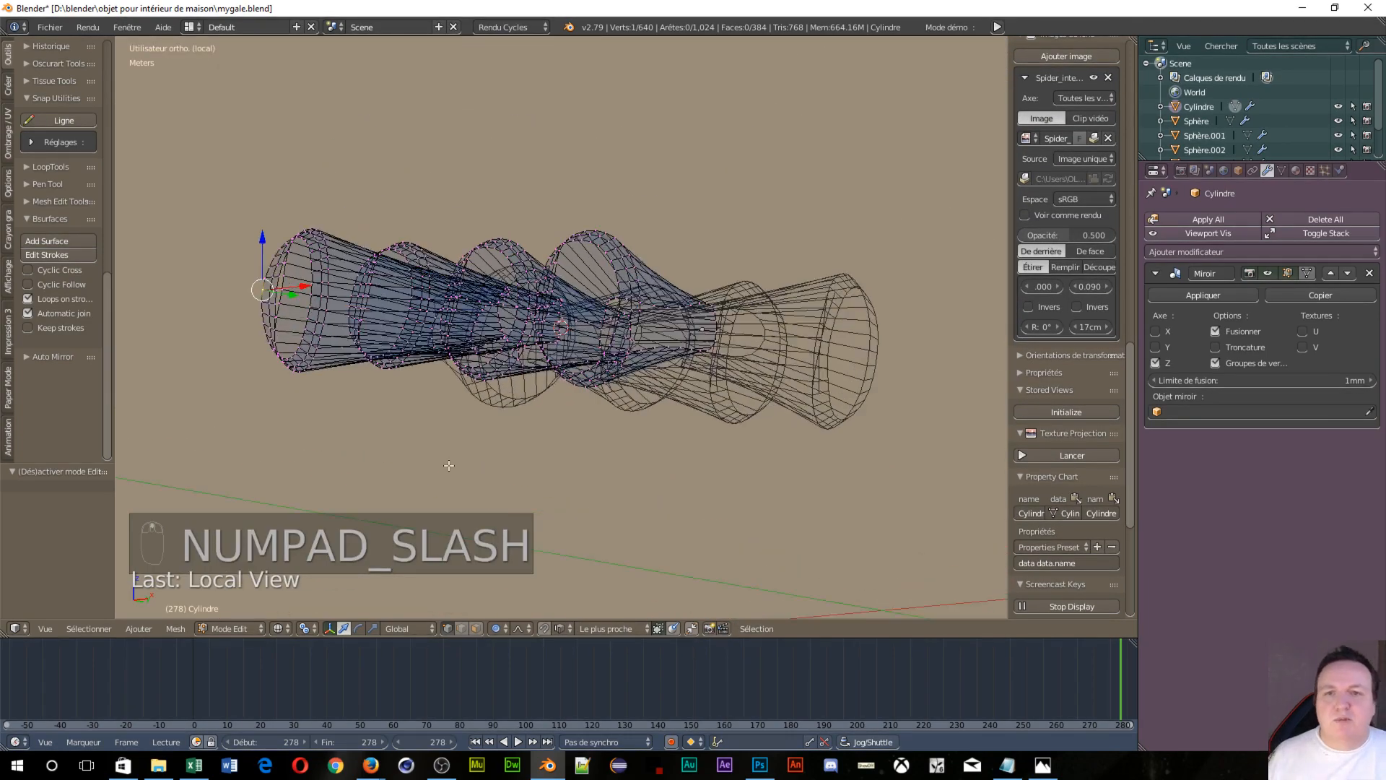
Turn off proportional editing for work on the gap between the leg-base rim and its cone
scroll(449, 465, up, 3)
middle_drag(359, 449, 613, 491)
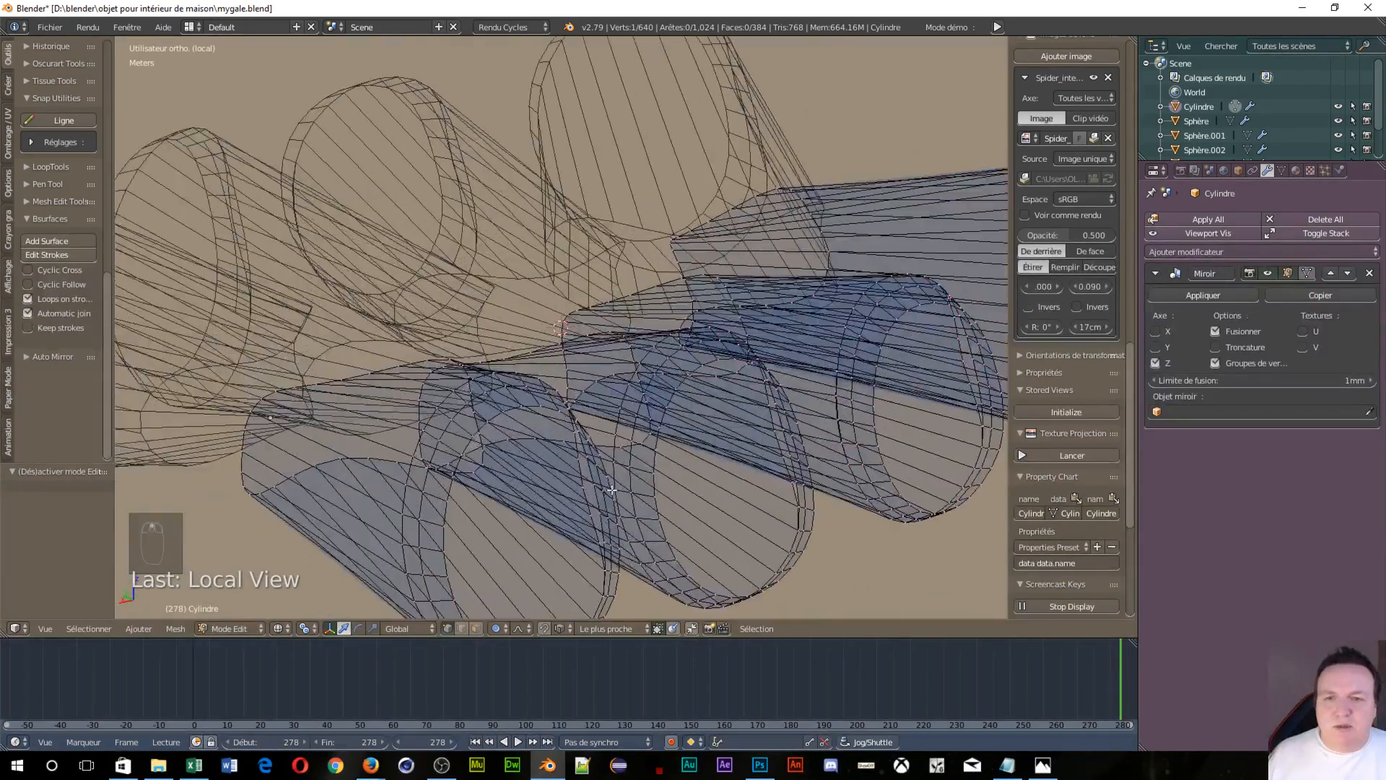
scroll(612, 490, up, 3)
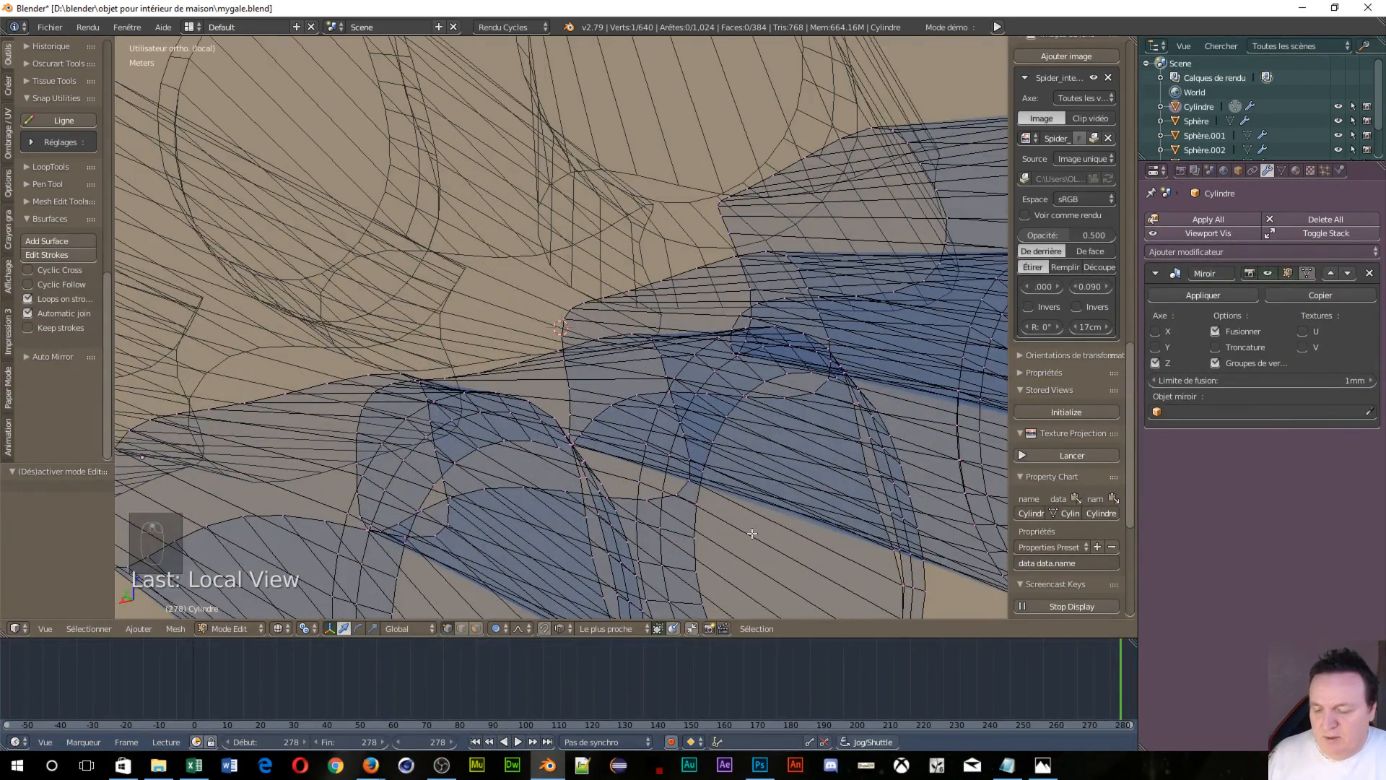
middle_drag(754, 555, 708, 308)
scroll(706, 308, up, 3)
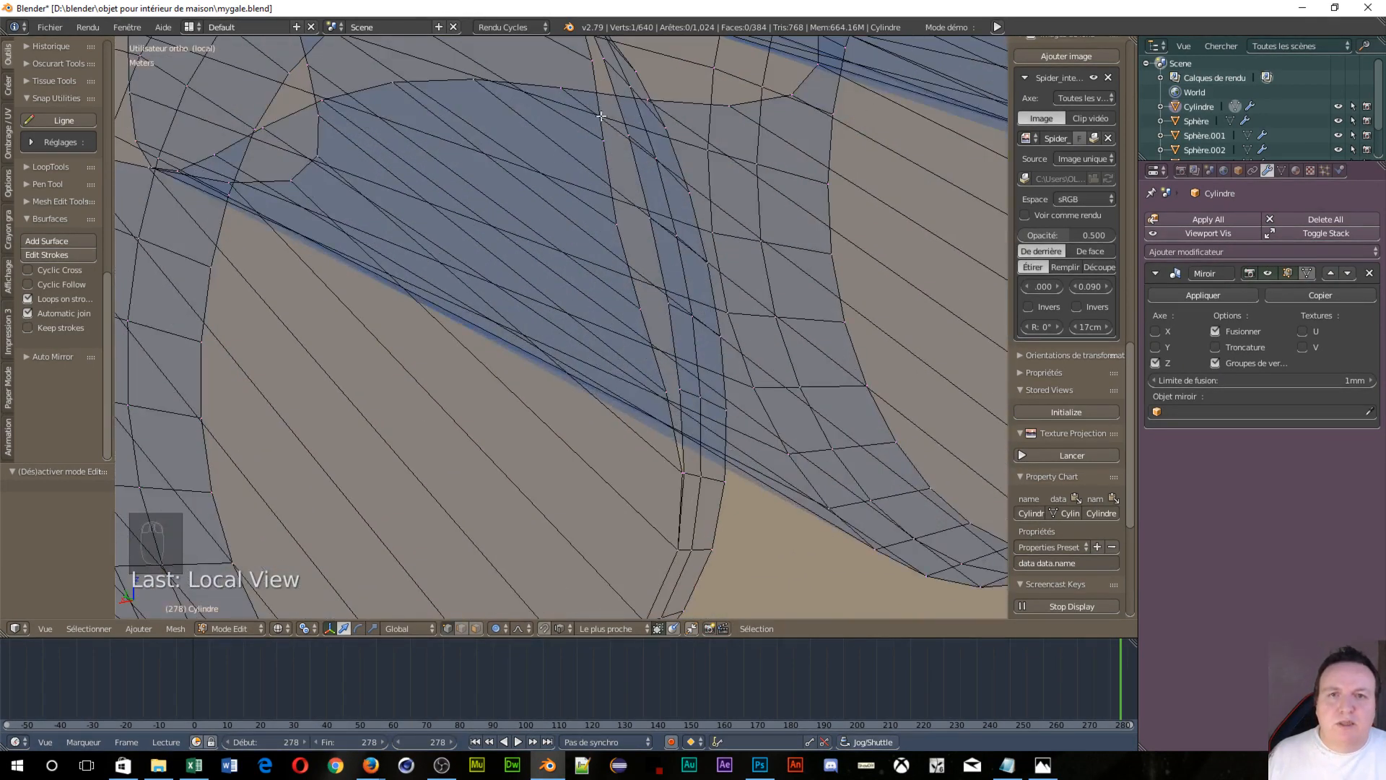
scroll(706, 384, down, 4)
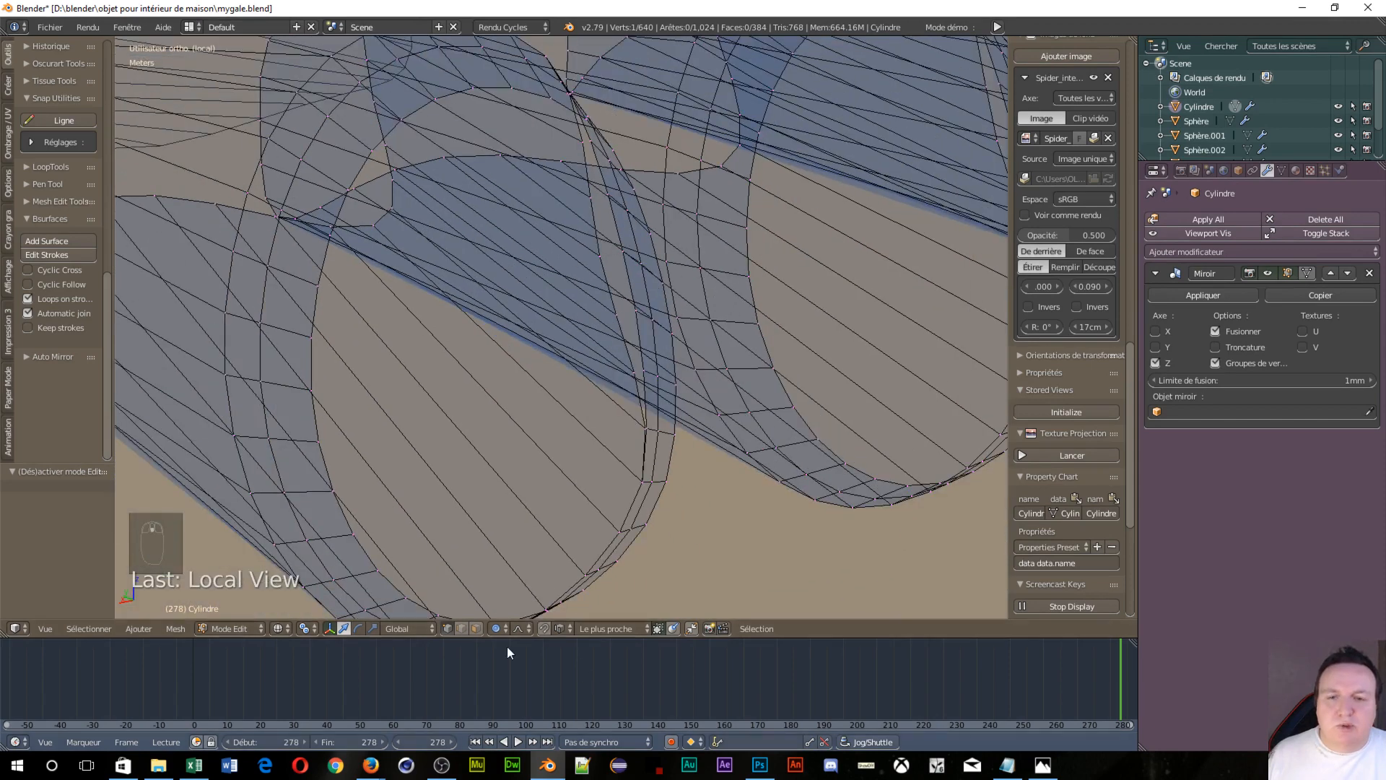
click(498, 629)
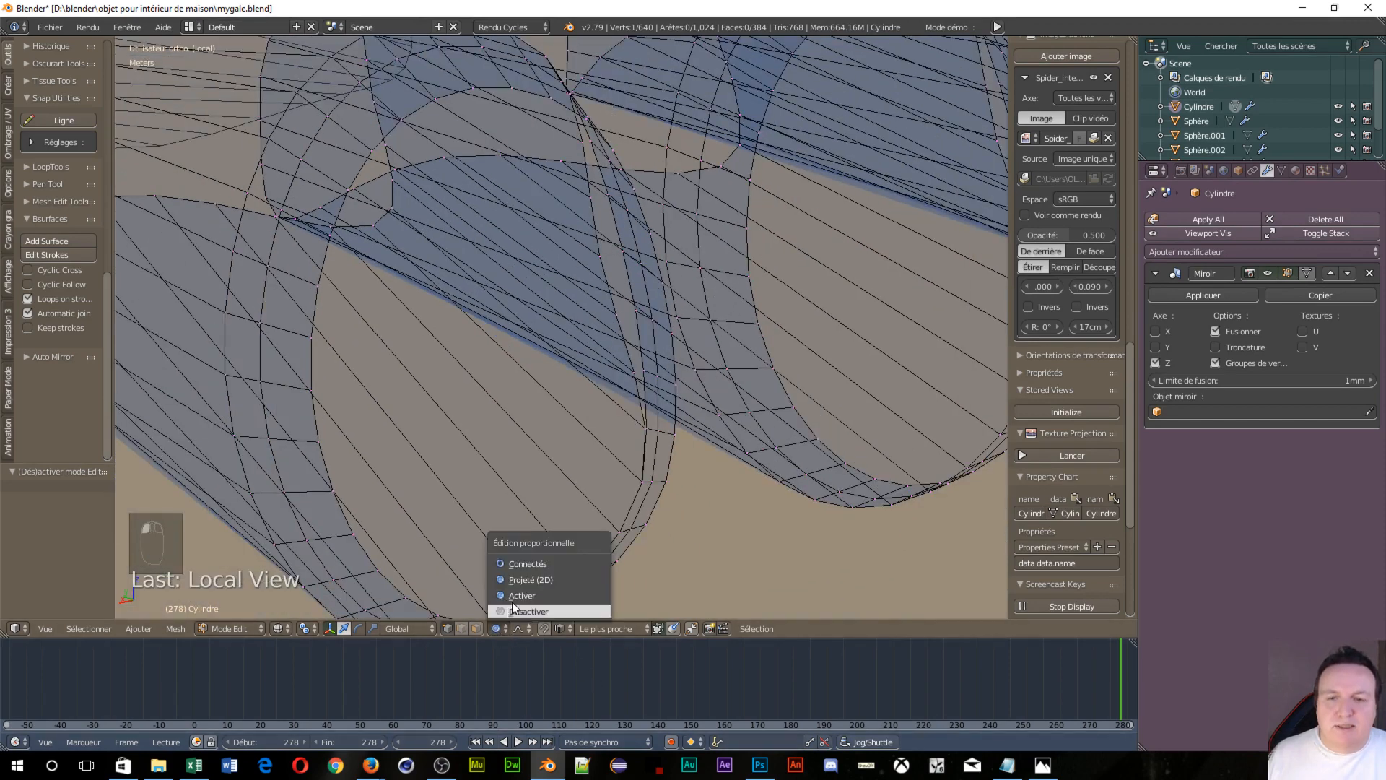
click(524, 611)
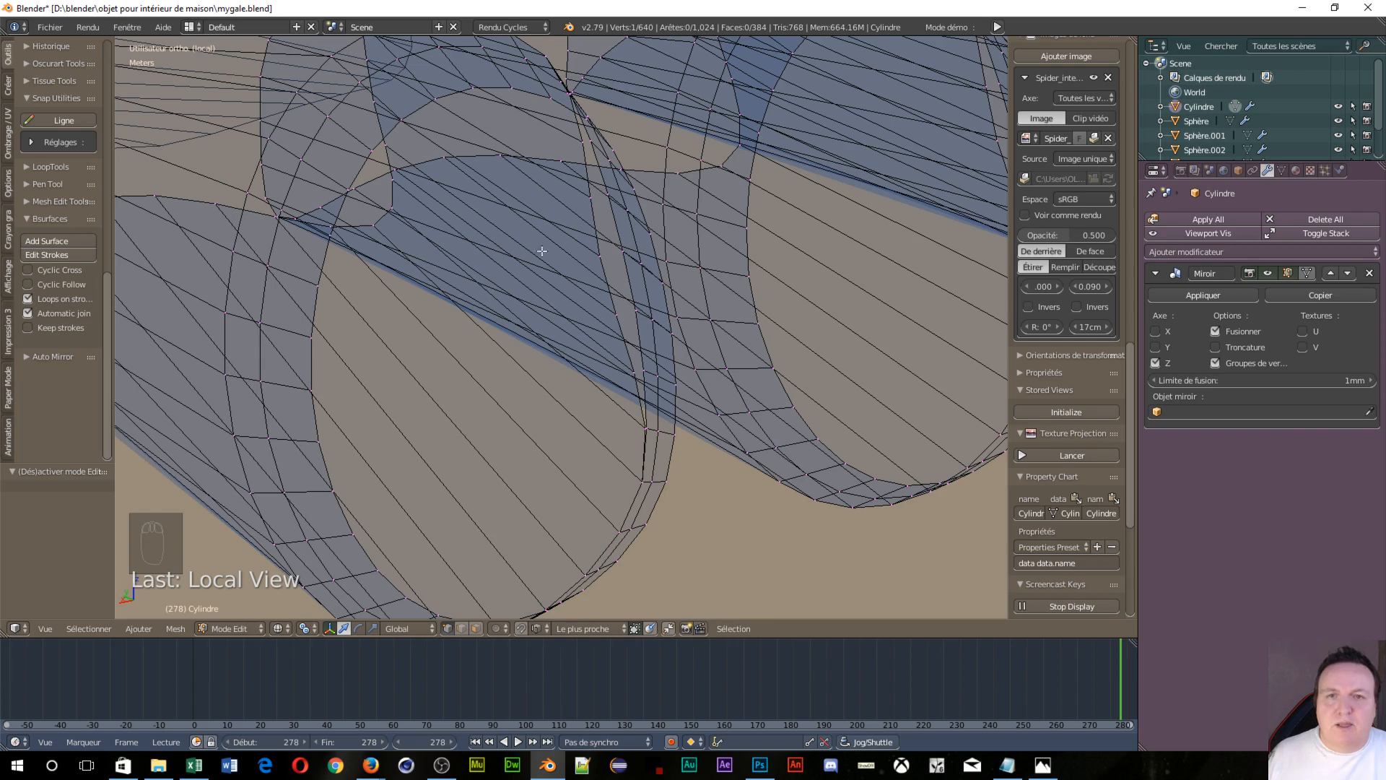
Merge the rim vertex in the middle of the gap with its matching cone vertex, using At Last
right_click(593, 255)
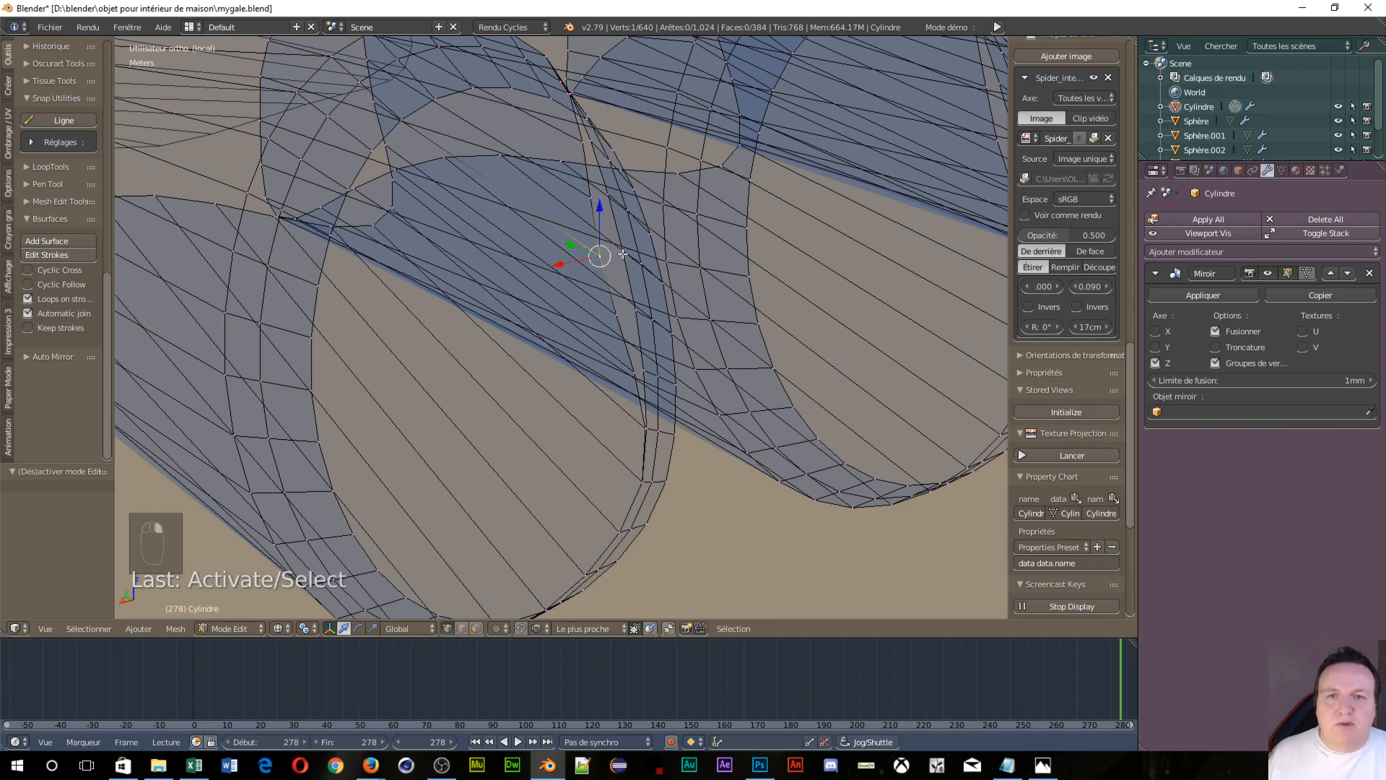
right_click(623, 253)
shift+right_click(597, 259)
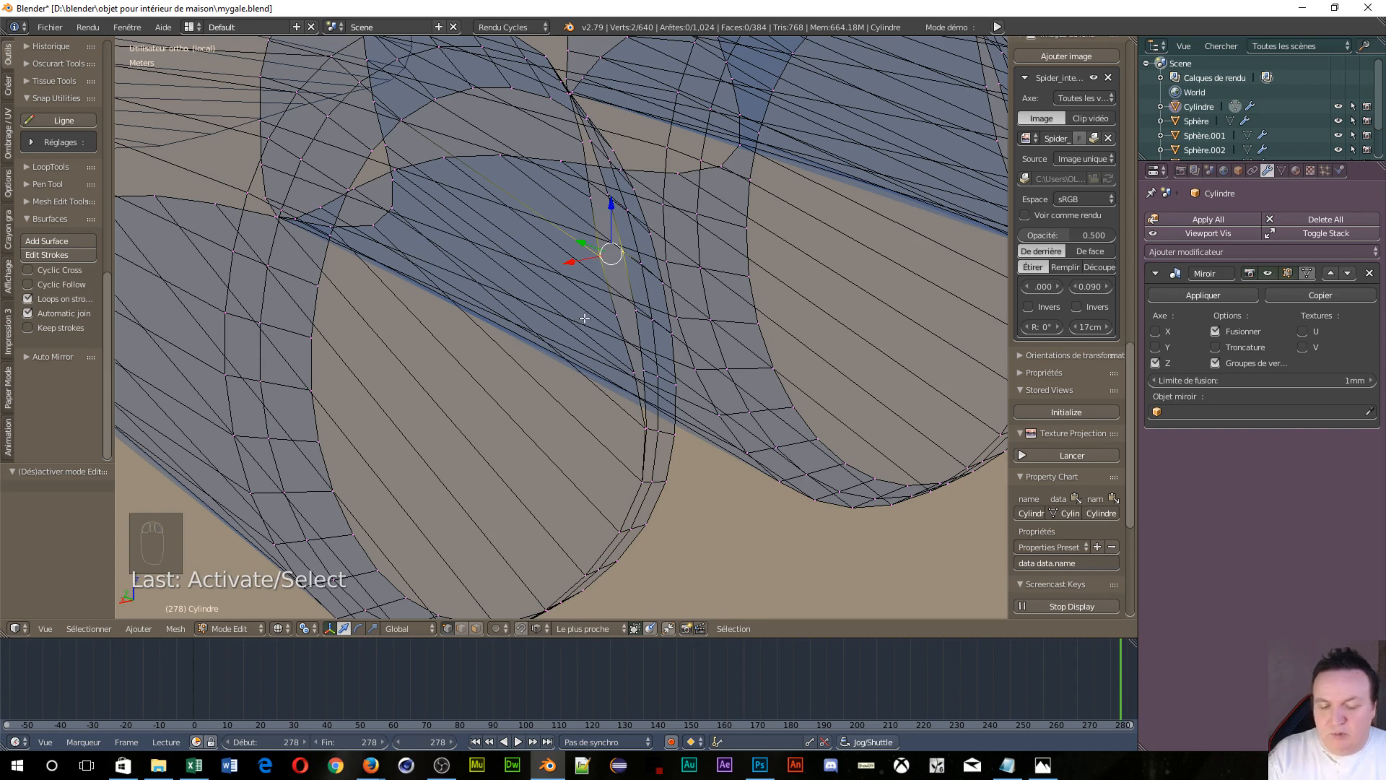
key(alt+m)
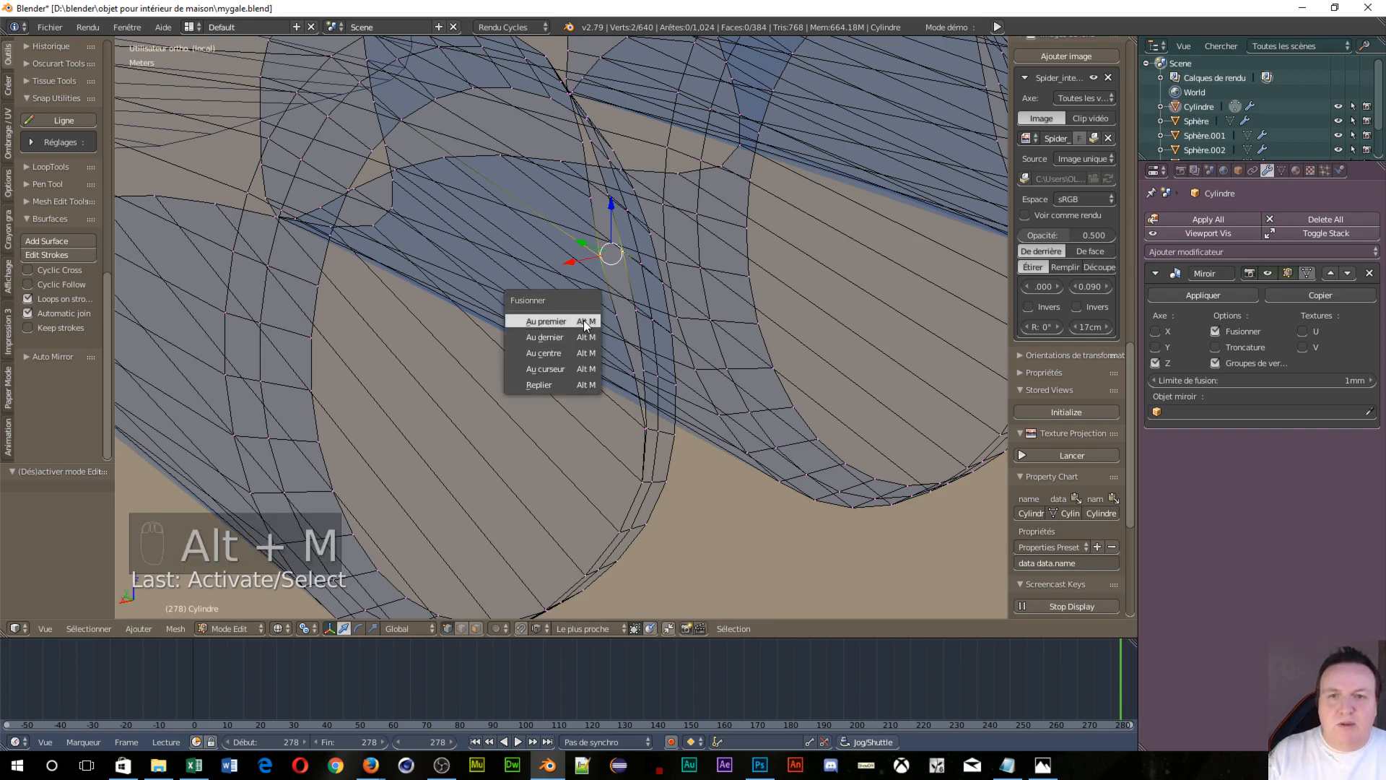
click(540, 338)
Merge the next two open vertex pairs down the same rim's gap, each At Last
right_click(634, 312)
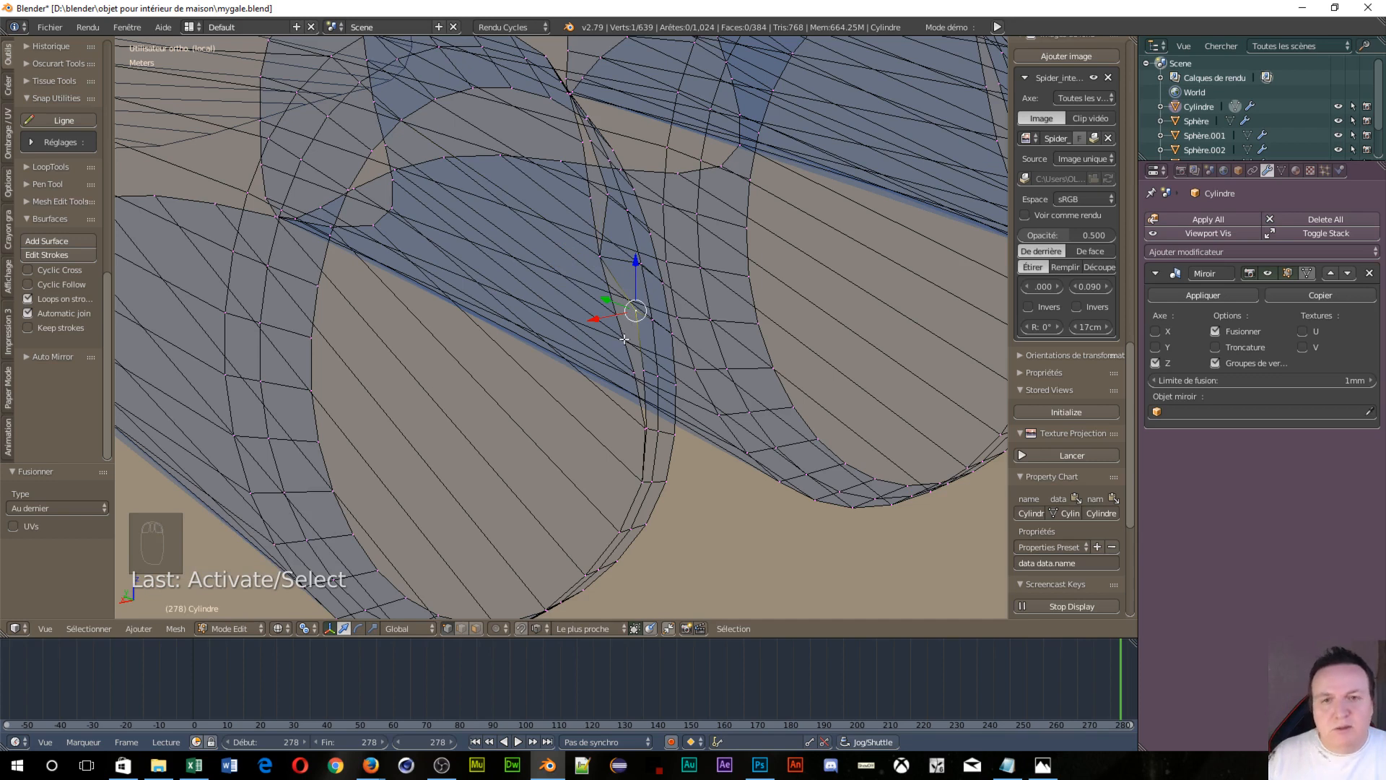
shift+right_click(617, 322)
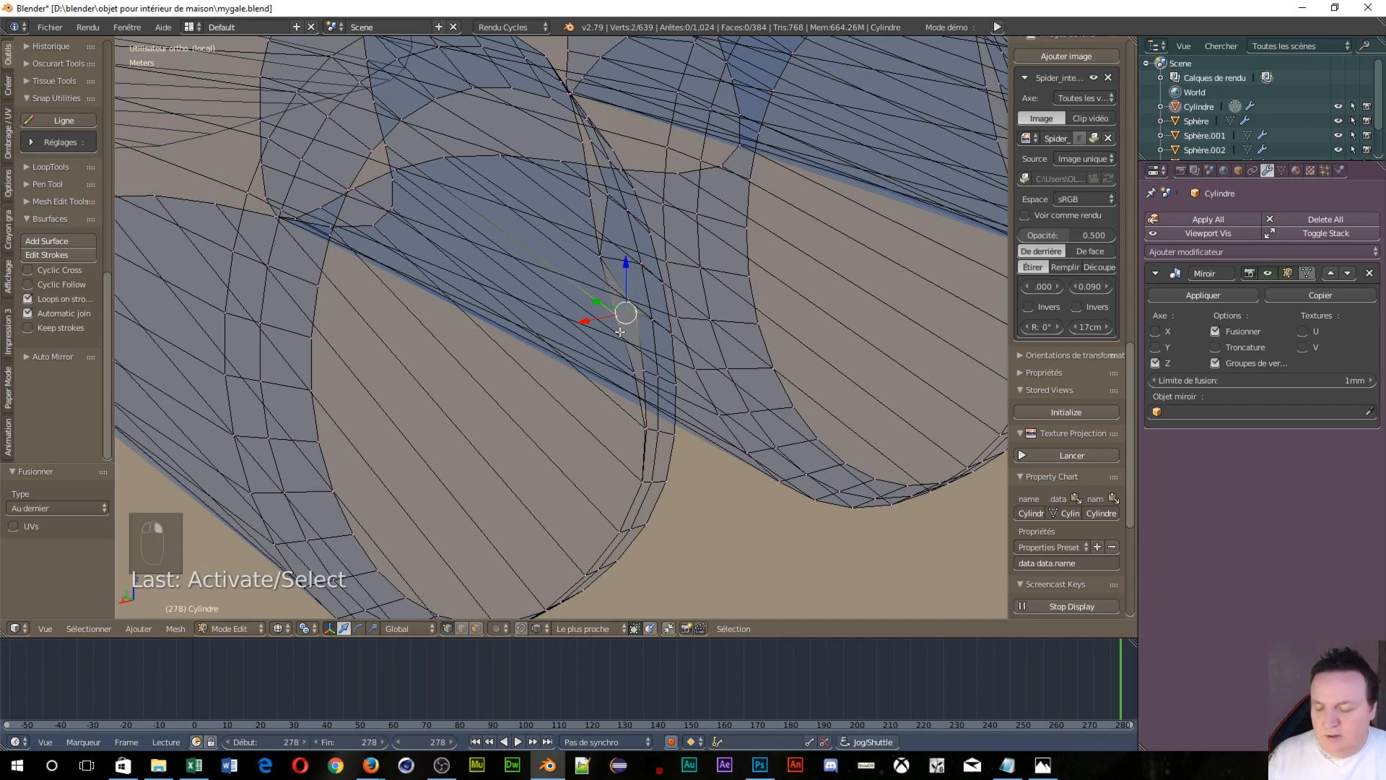
key(alt+m)
click(582, 334)
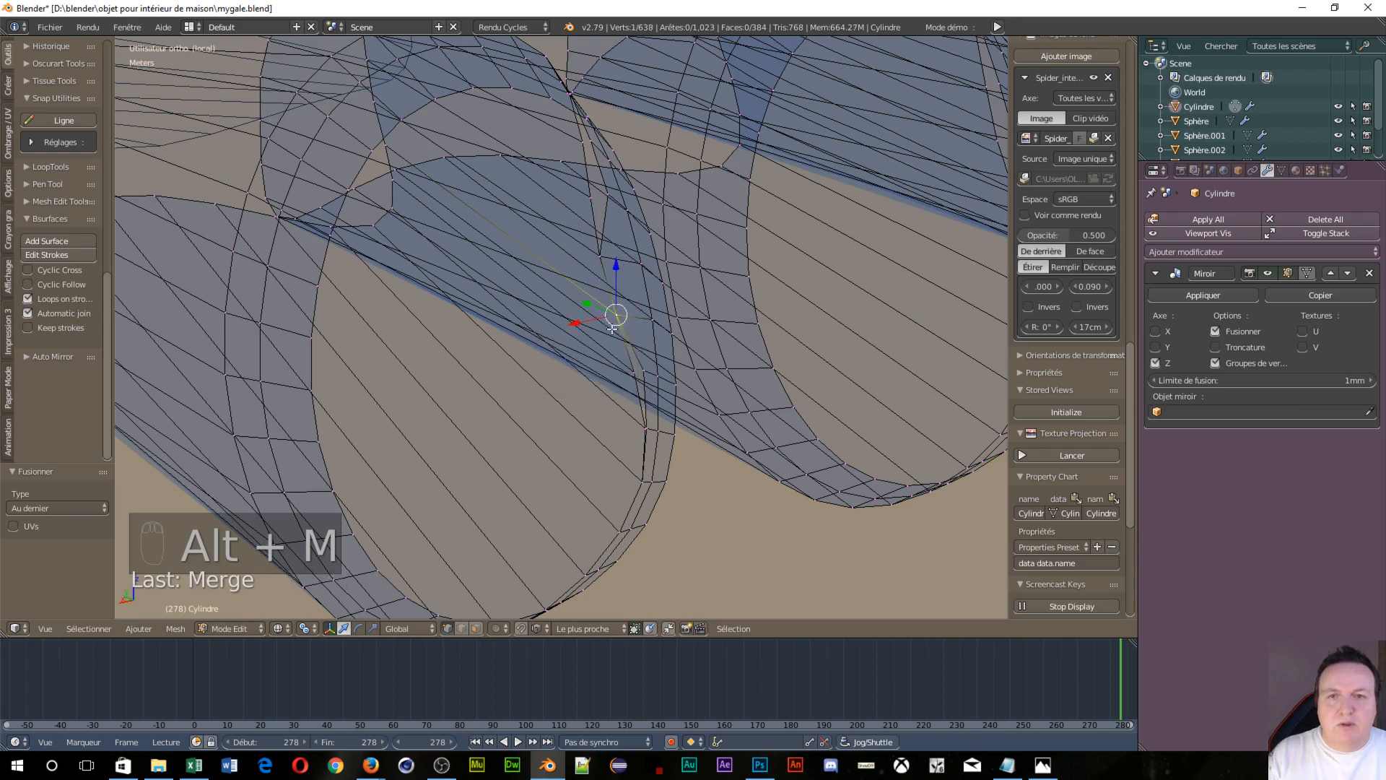
shift+right_click(642, 367)
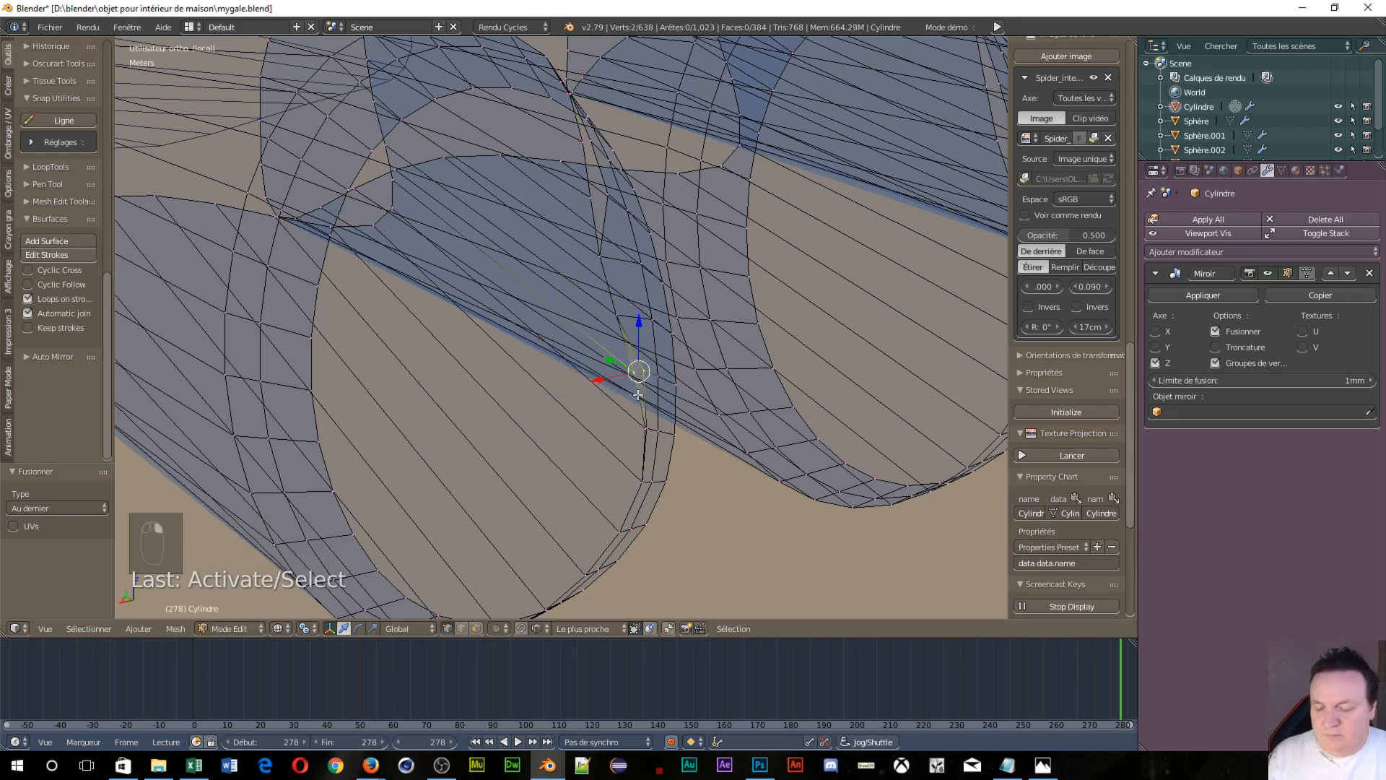
key(alt+m)
click(639, 395)
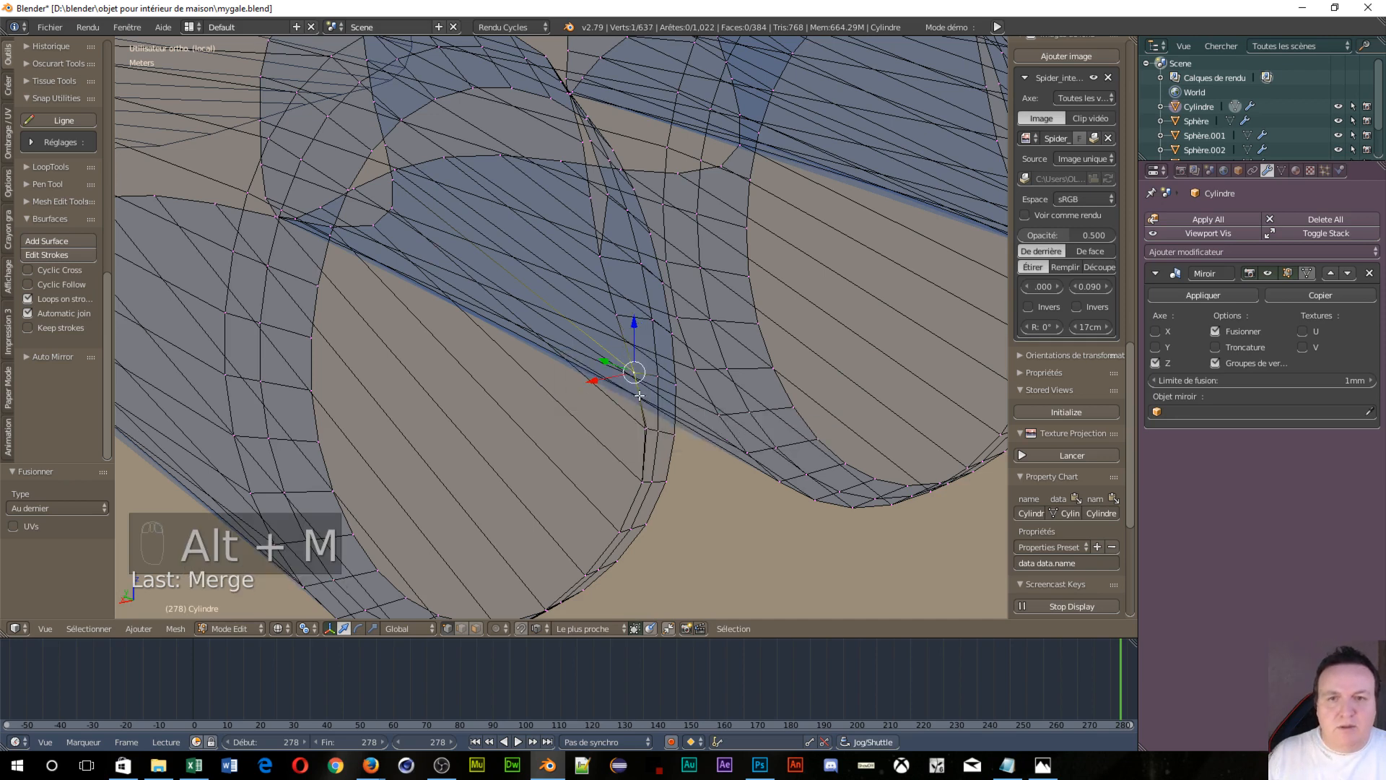
Close the upper part of the same rim's gap by merging its two remaining vertex pairs At Last
right_click(607, 197)
shift+right_click(579, 209)
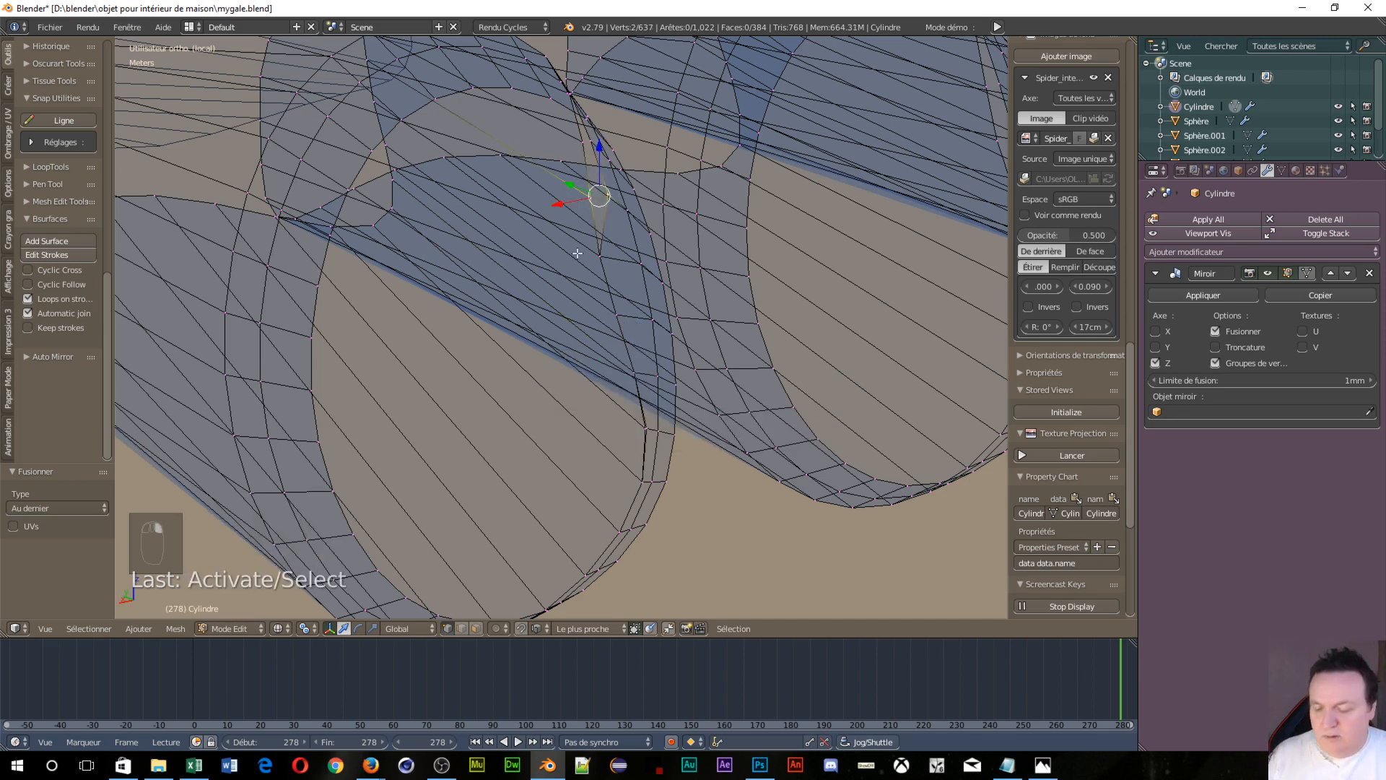
key(alt+m)
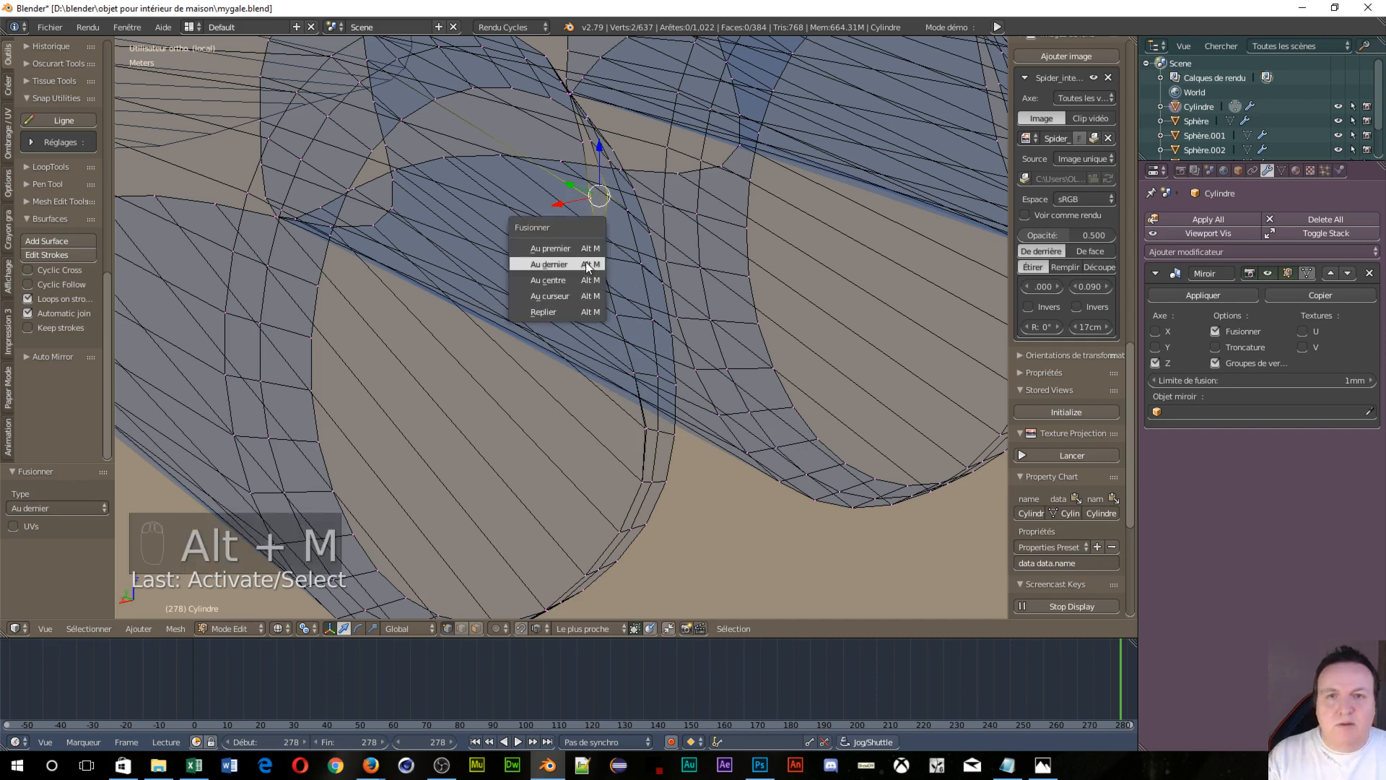
click(586, 263)
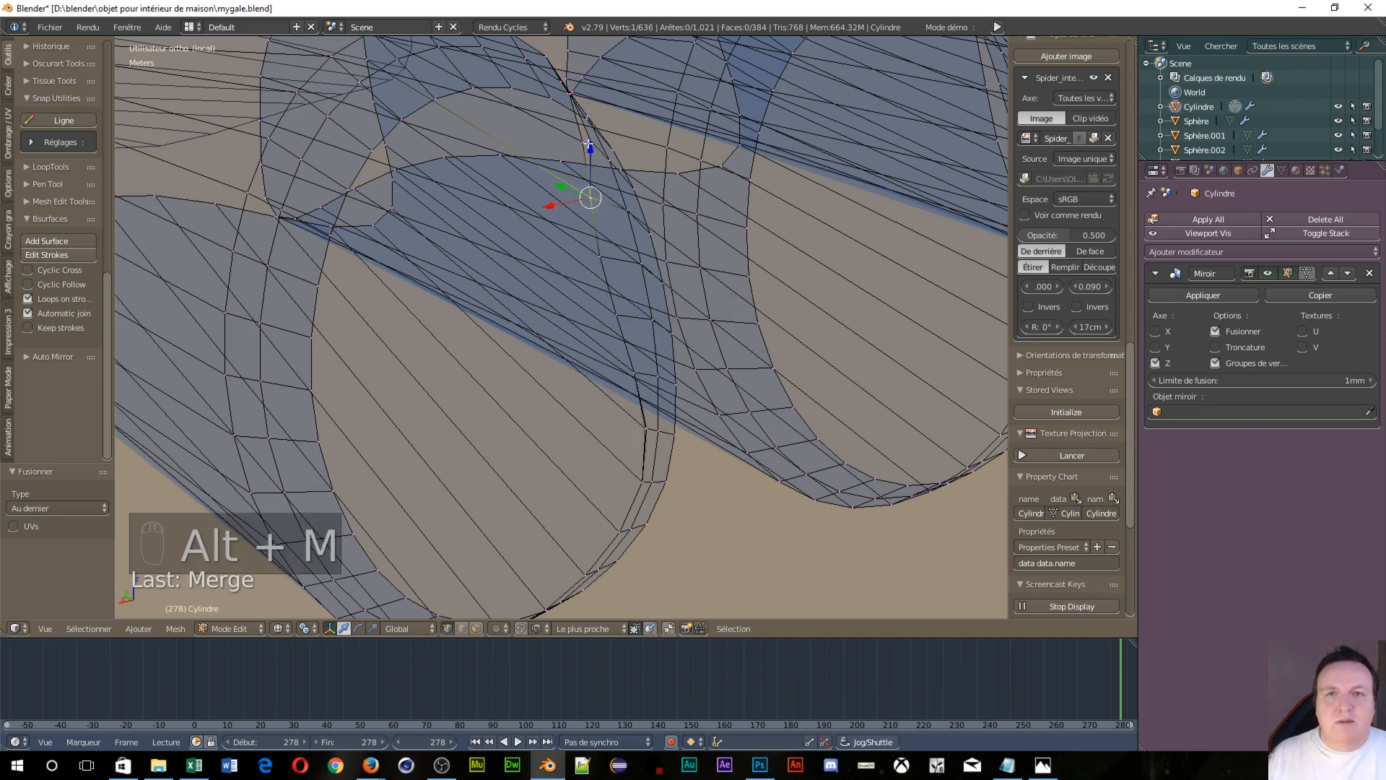
right_click(589, 144)
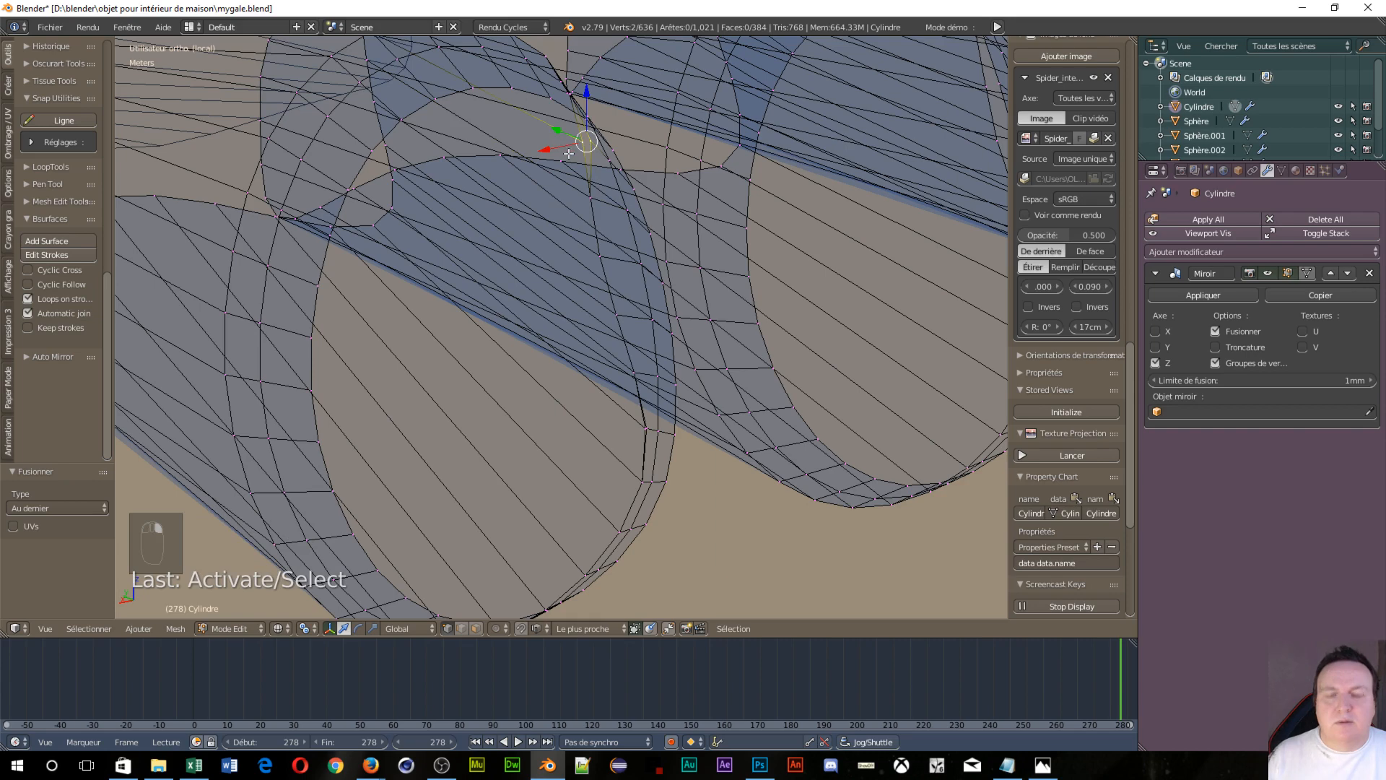
key(alt+m)
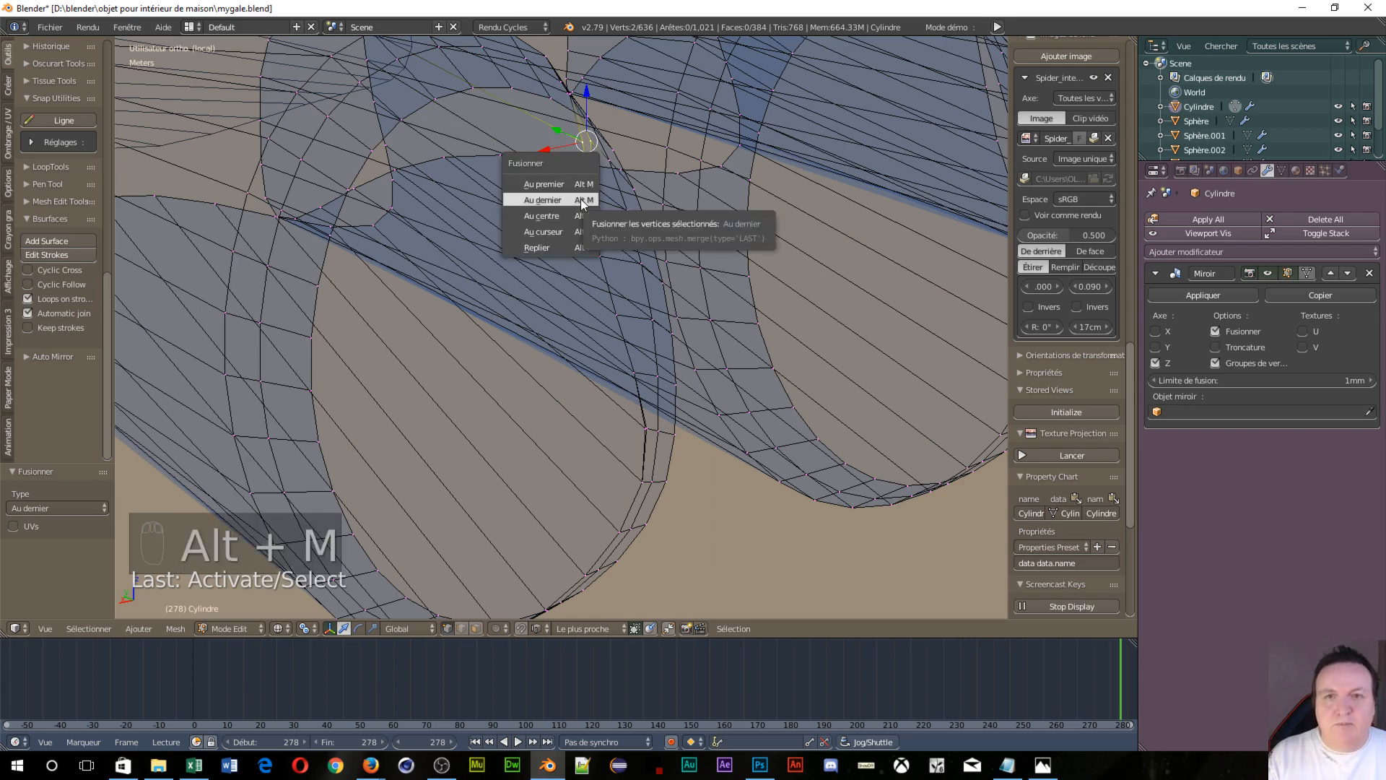
click(580, 198)
Merge the two upper open vertex pairs in the gap of the neighbouring leg-base rim, each At Last
scroll(708, 253, down, 3)
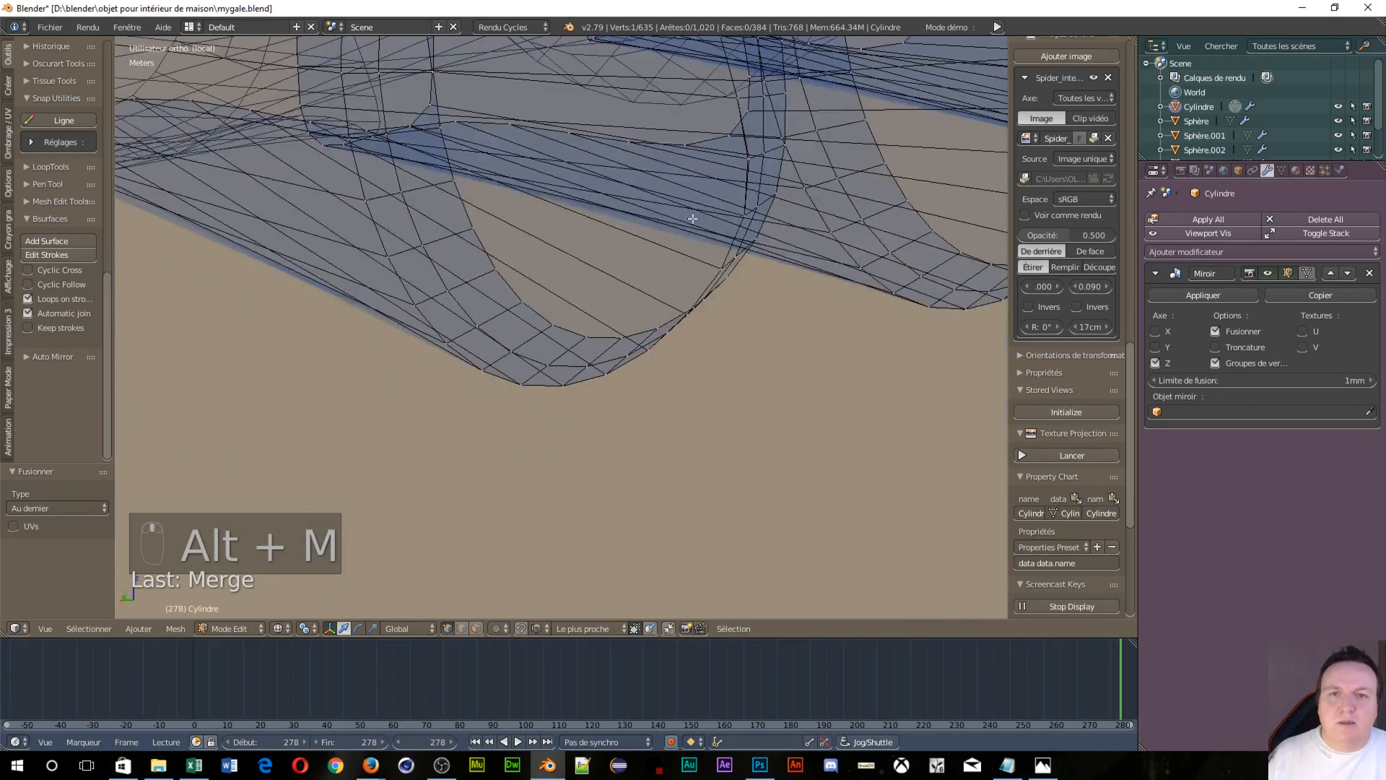
shift+middle_drag(865, 201, 465, 443)
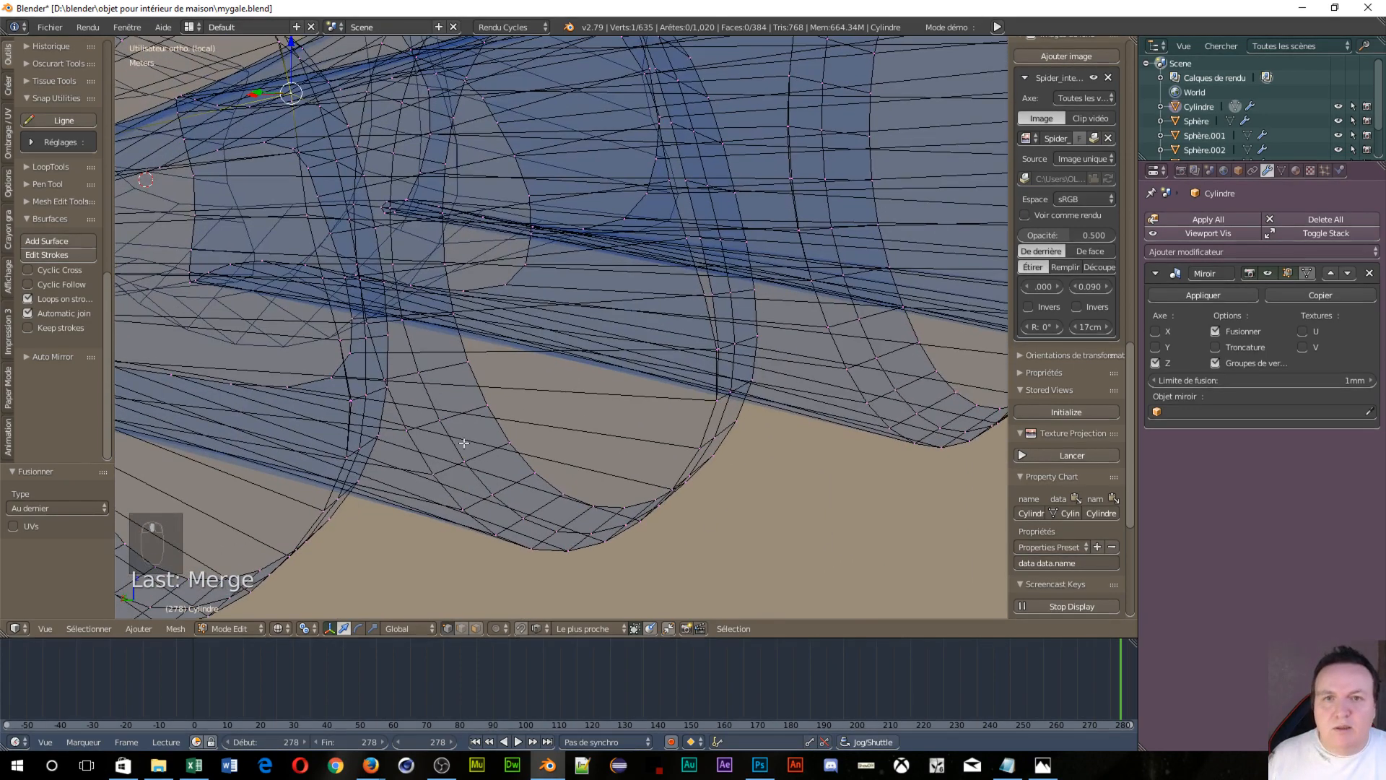
shift+middle_drag(749, 304, 594, 340)
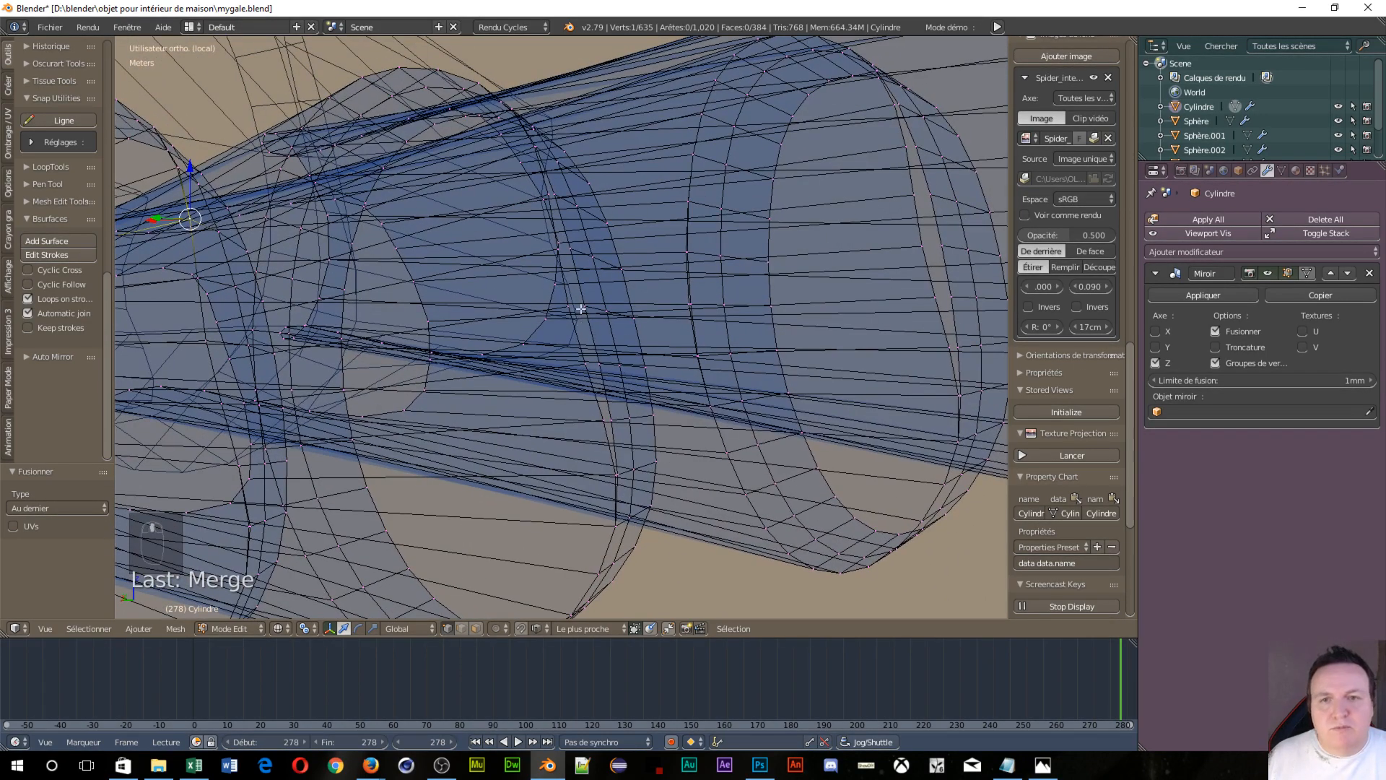
right_click(584, 308)
shift+right_click(566, 308)
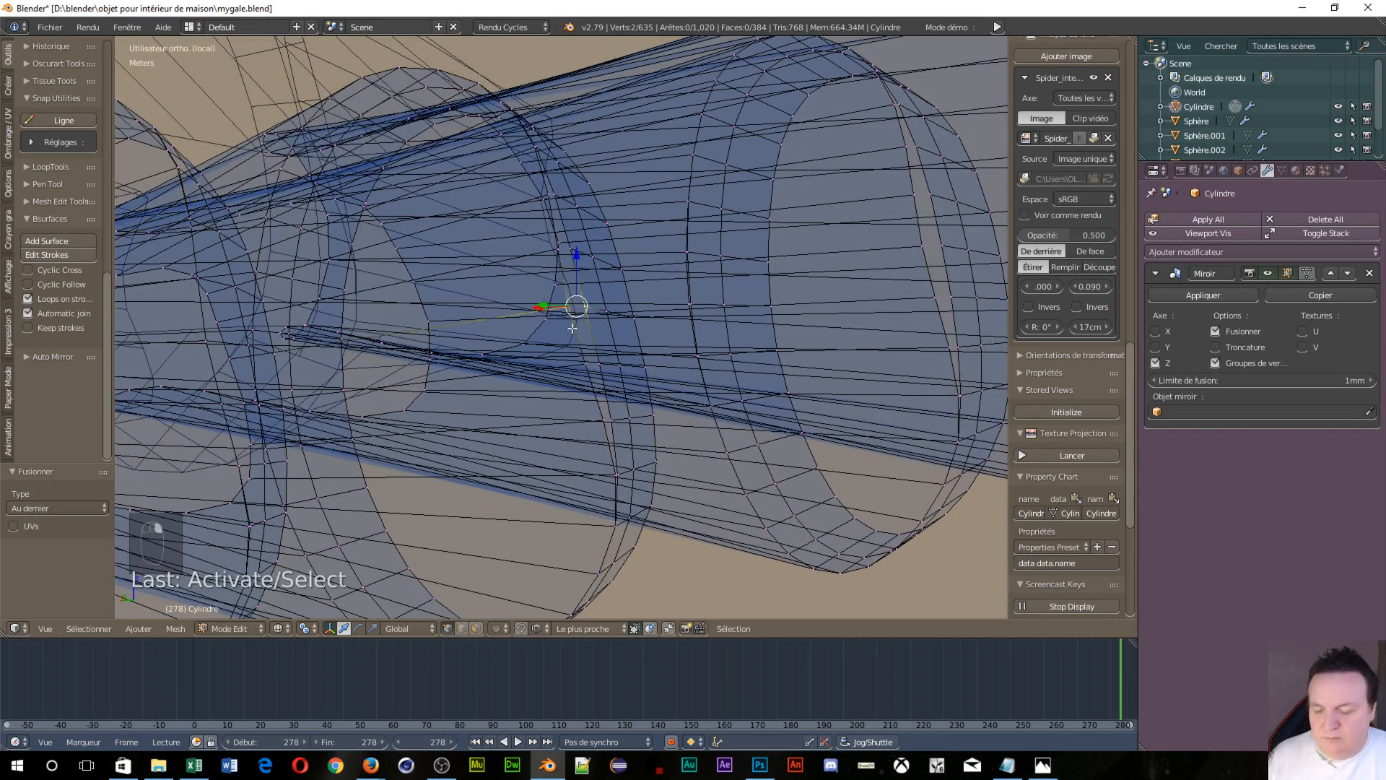
key(alt+m)
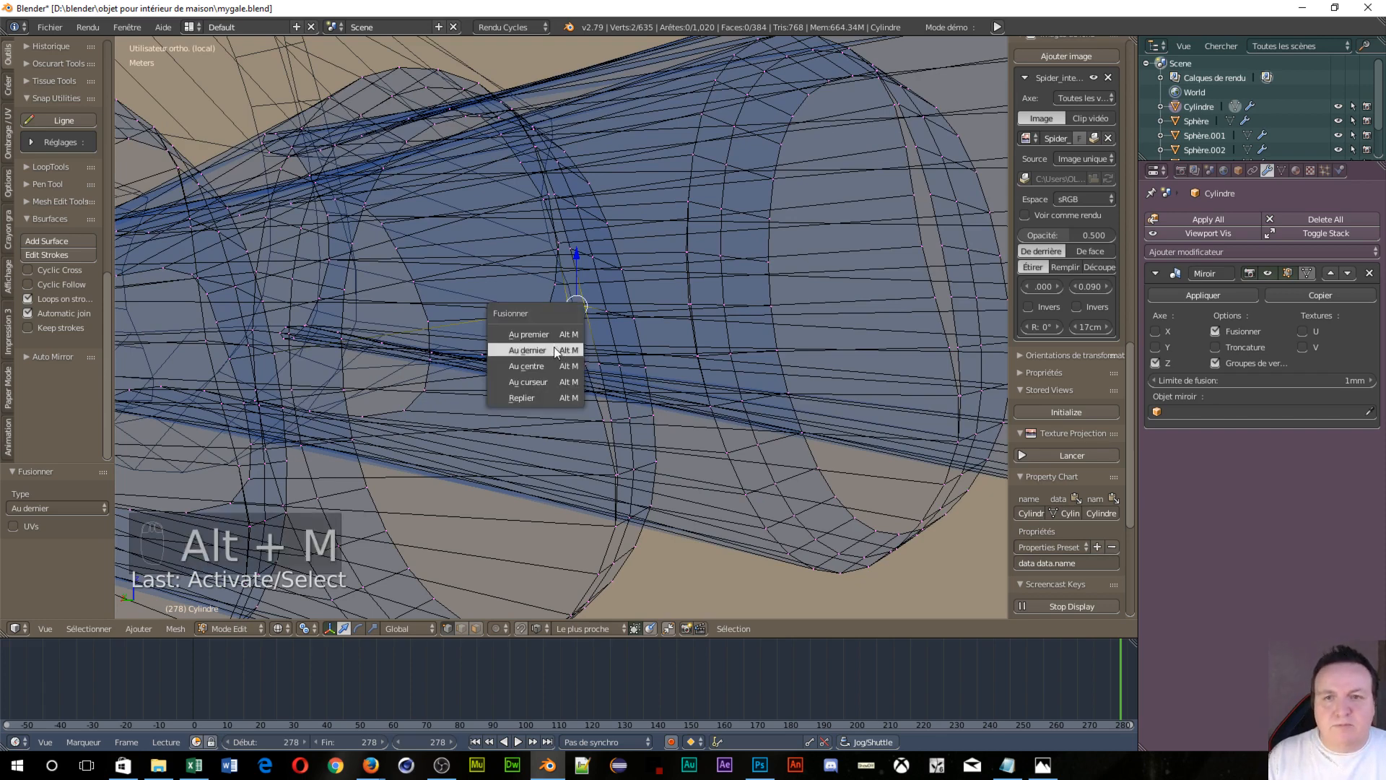
click(552, 349)
right_click(588, 368)
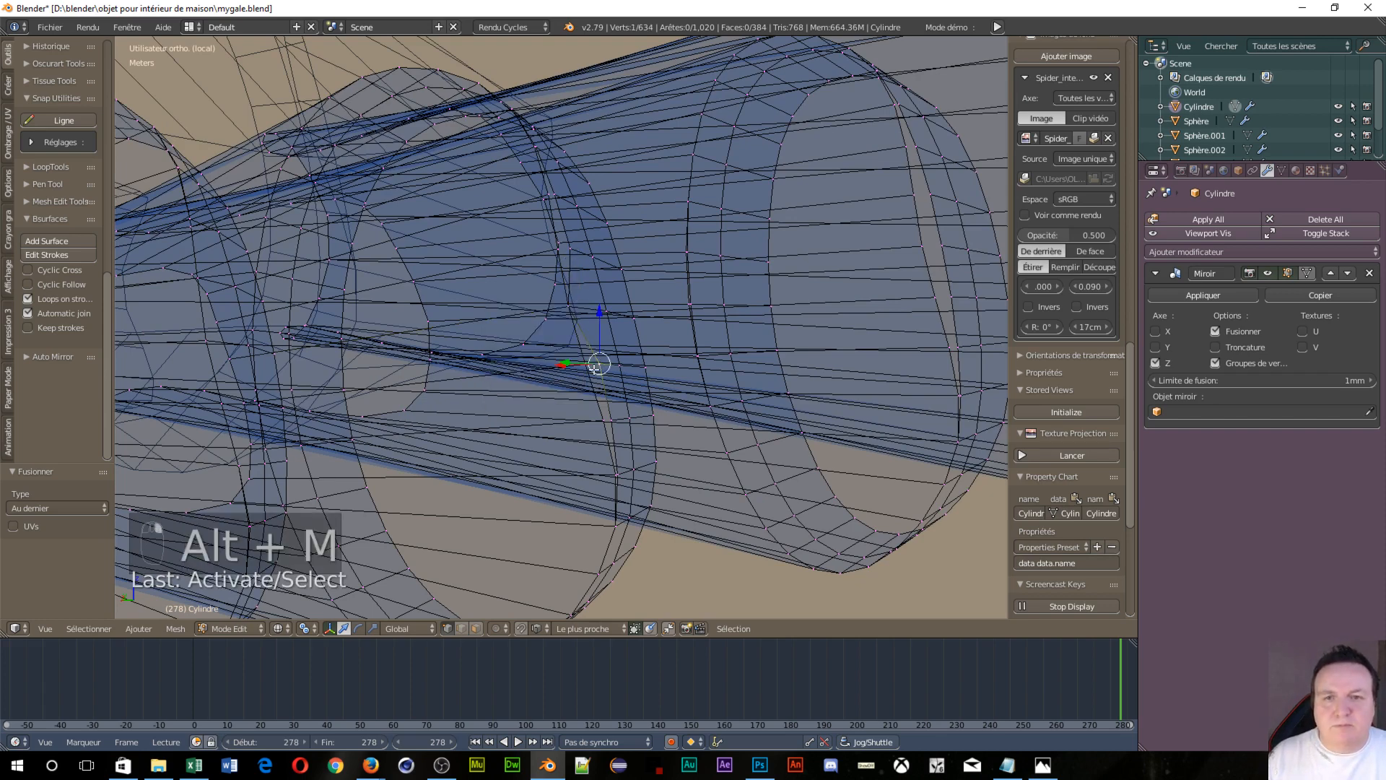
shift+right_click(589, 368)
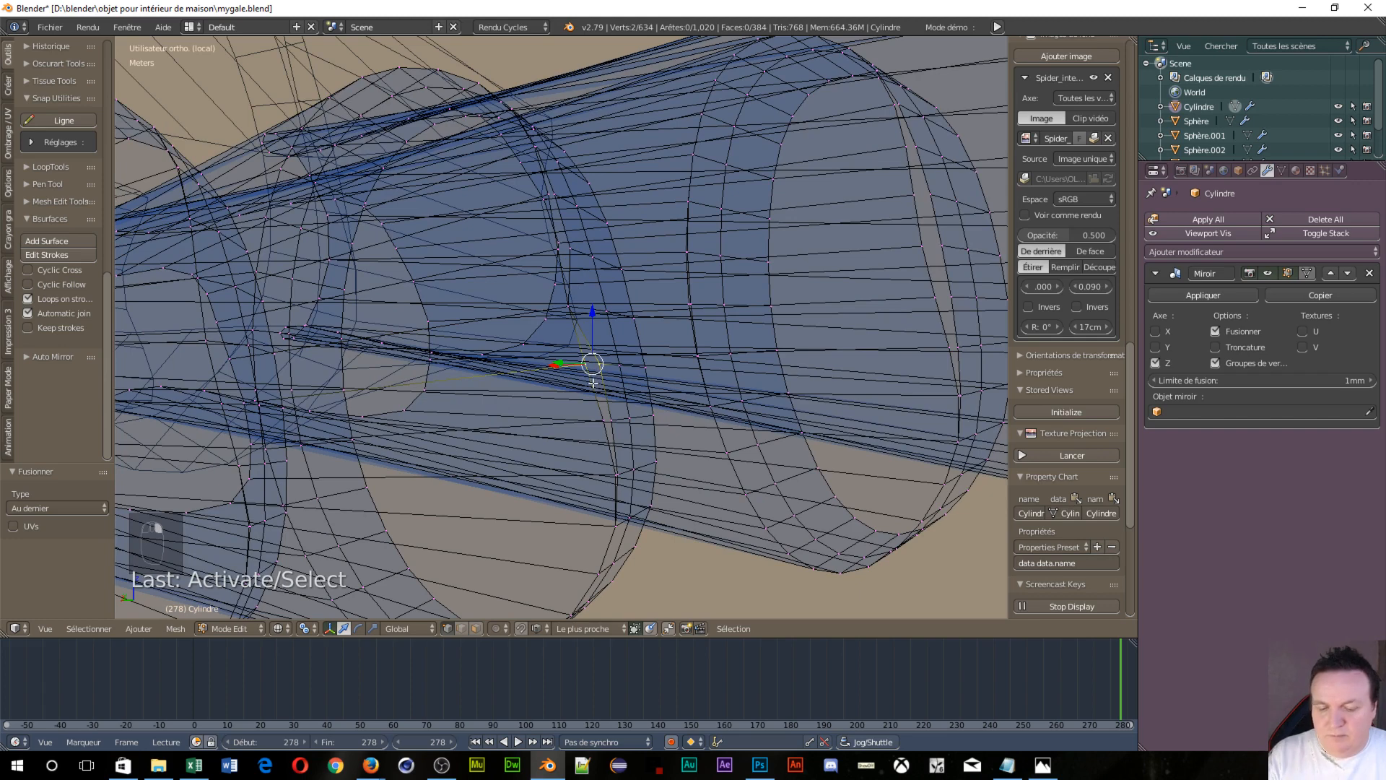
key(alt+m)
click(591, 385)
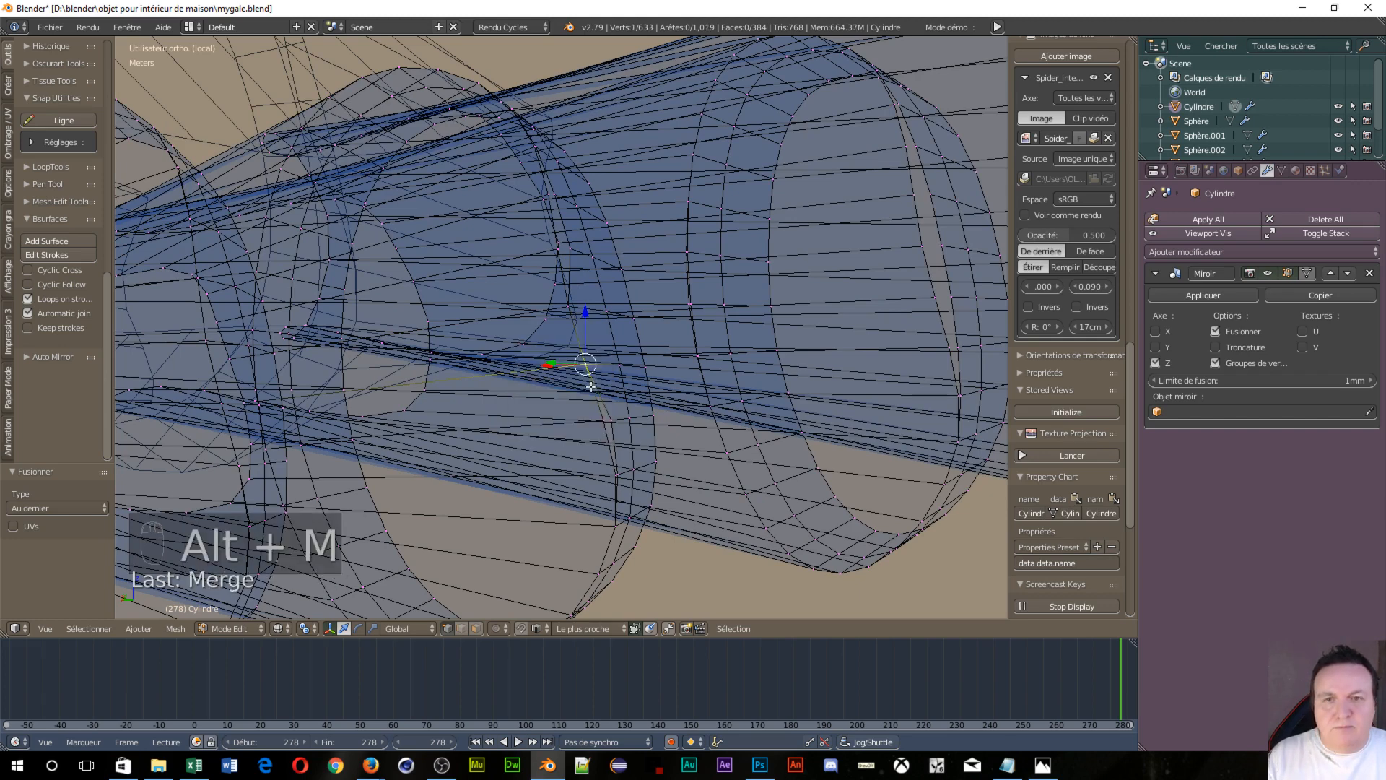
Merge the next two open vertex pairs lower down that rim's gap, each At Last
right_click(613, 421)
shift+right_click(602, 420)
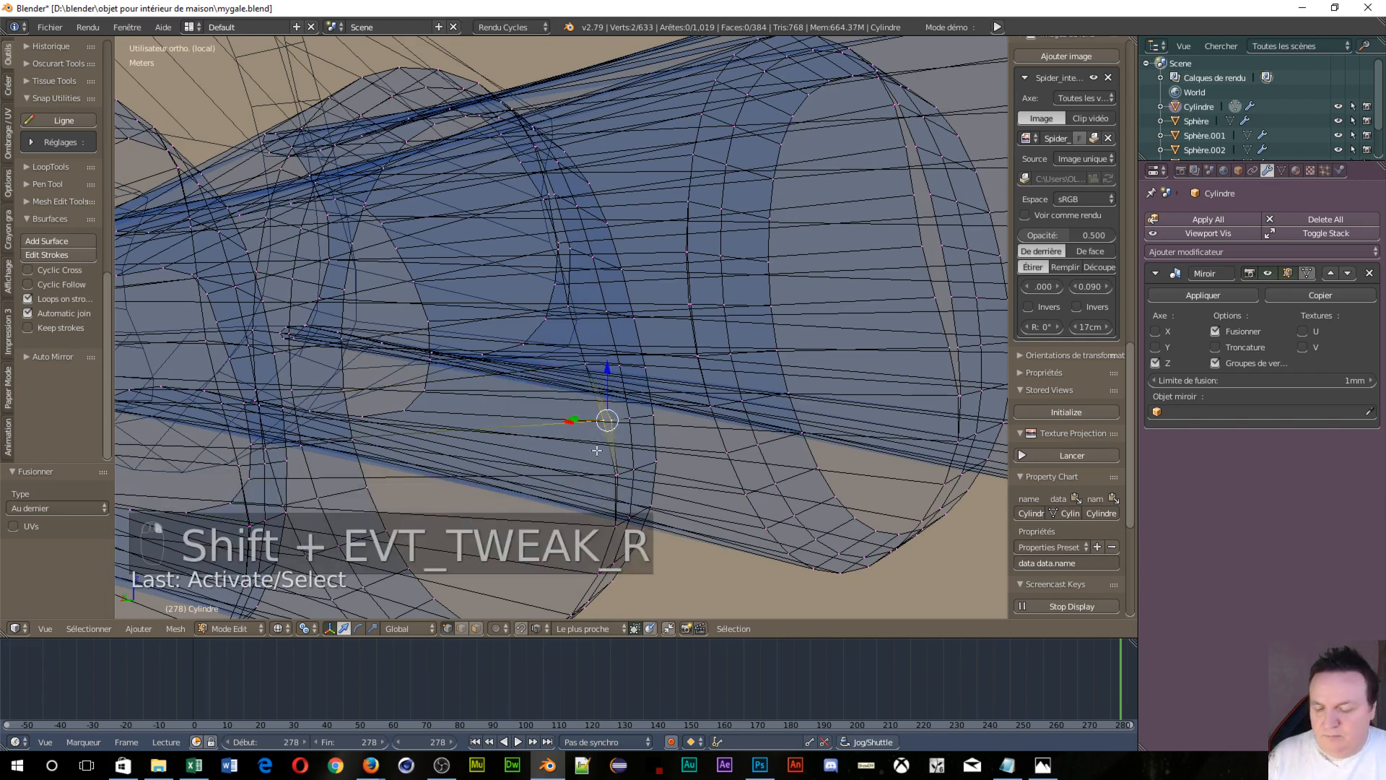
key(alt+m)
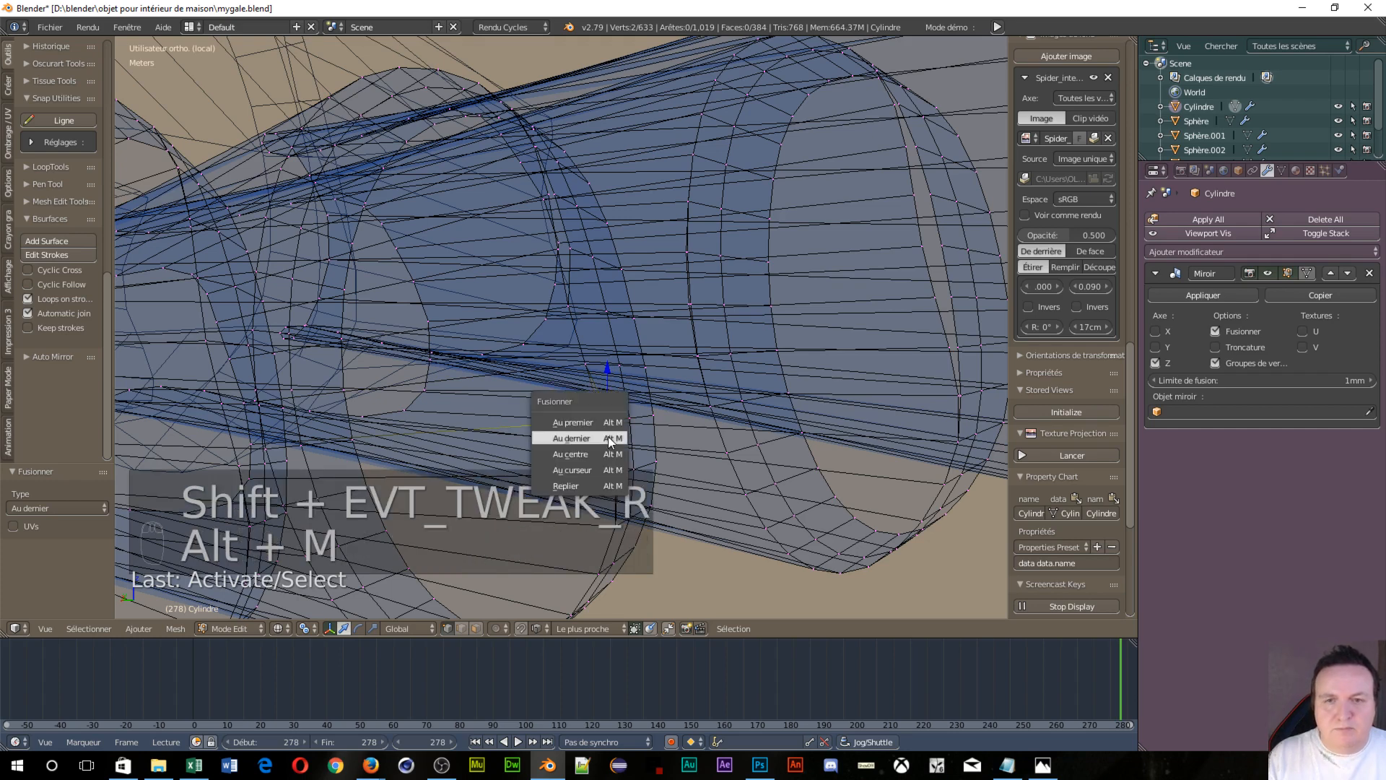
click(605, 437)
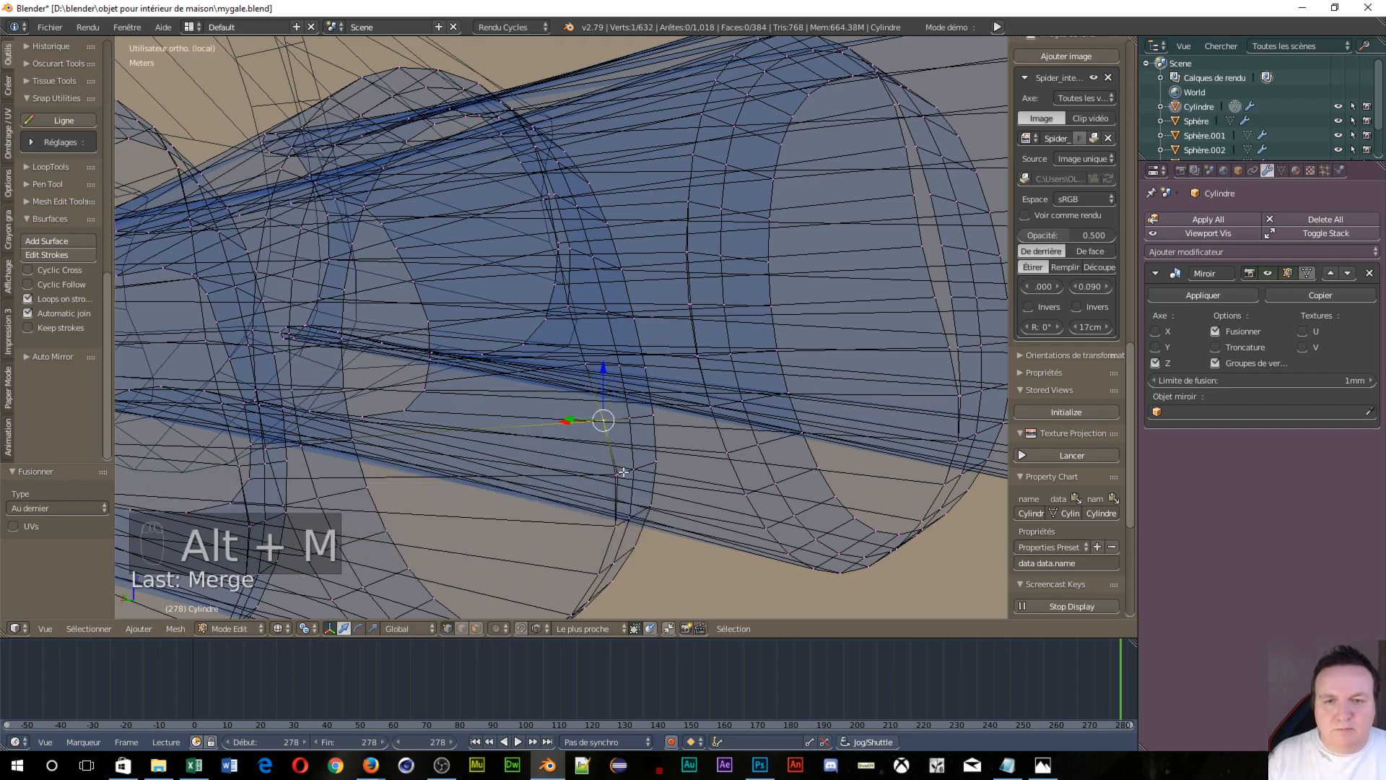
shift+right_click(615, 475)
key(super)
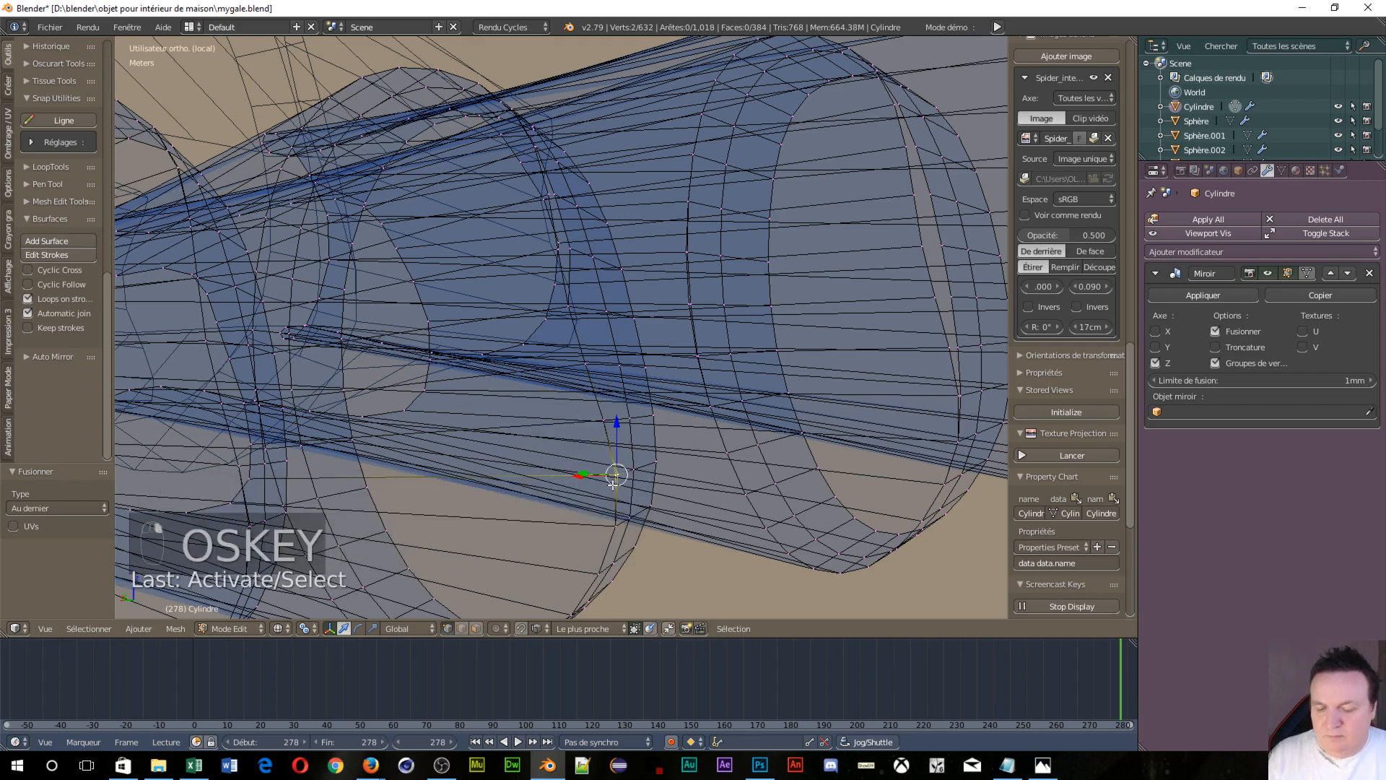
key(super)
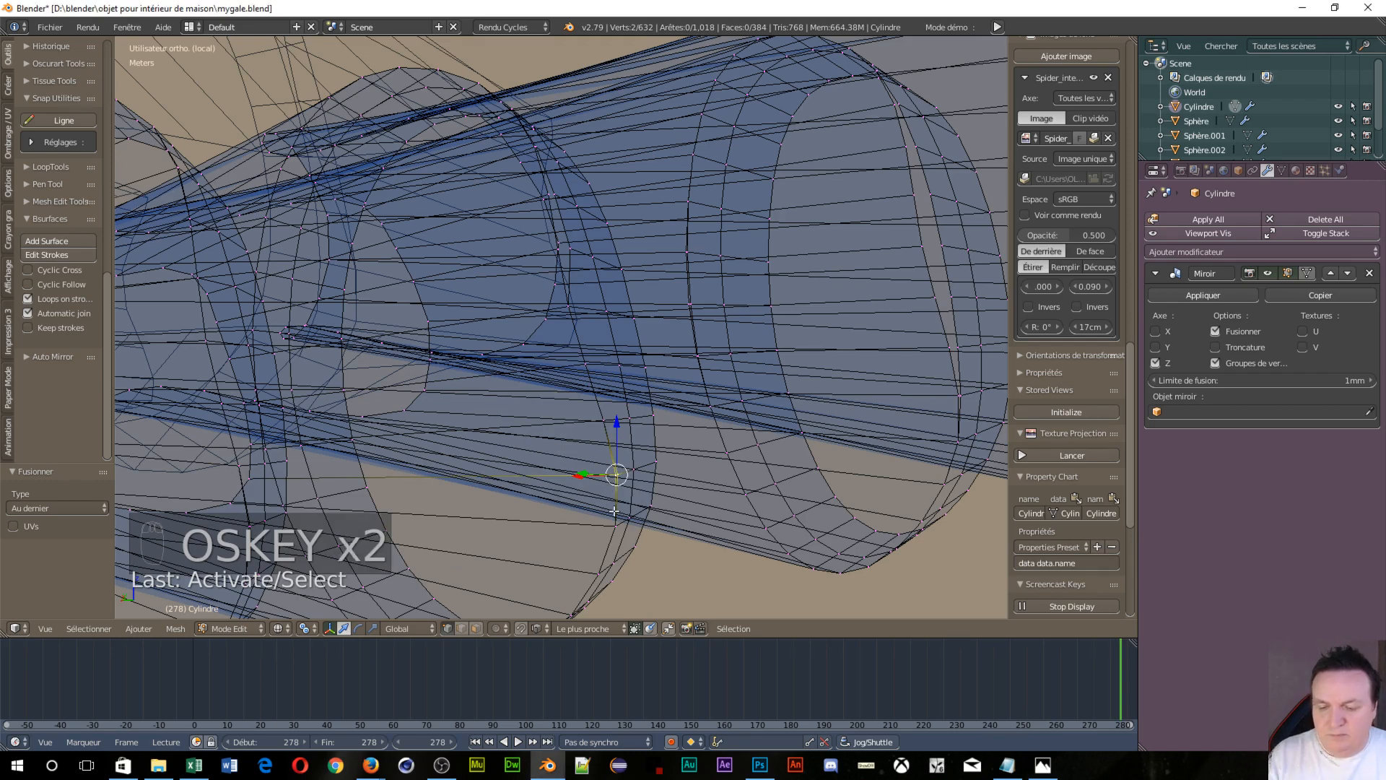
key(alt+m)
click(614, 510)
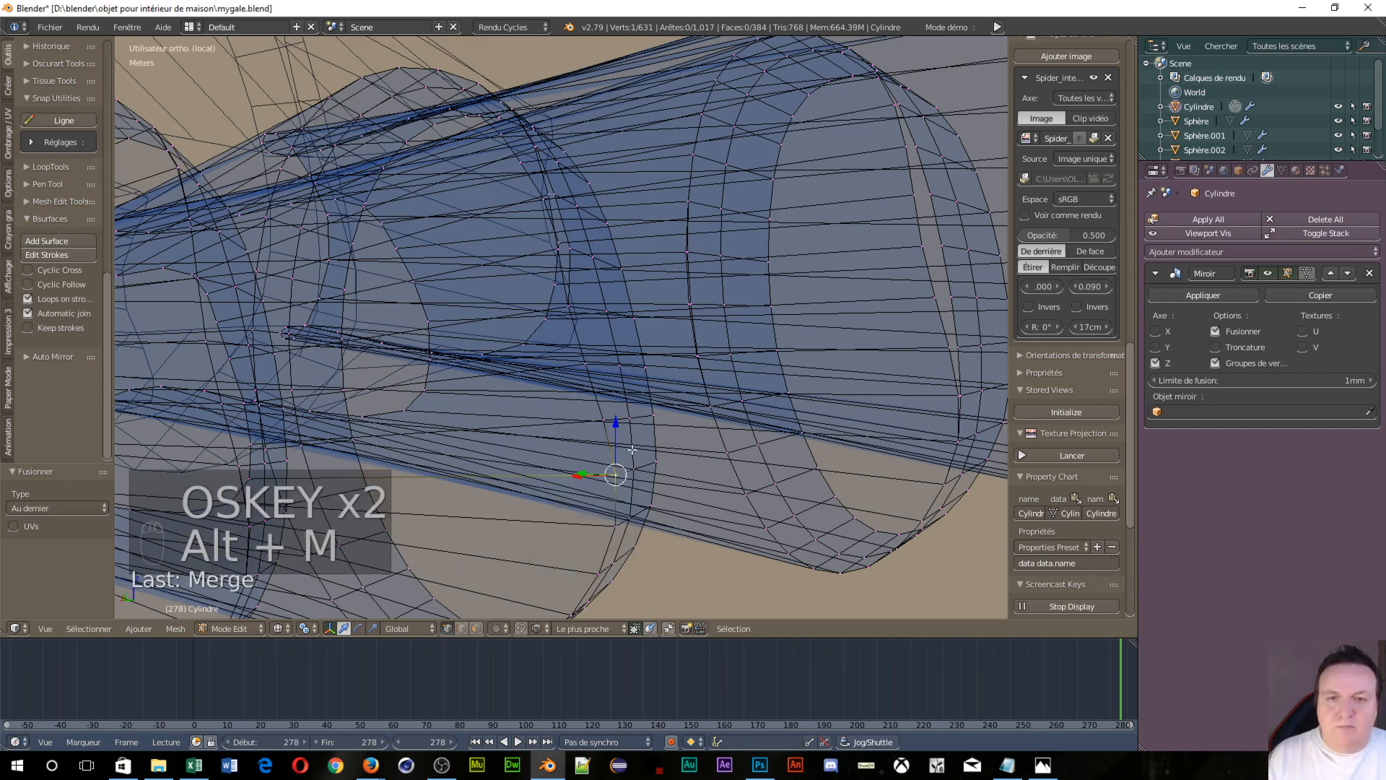
Merge the separated vertex pair in the middle of the small gap left on the rim's upper part, using At Last
scroll(555, 255, up, 1)
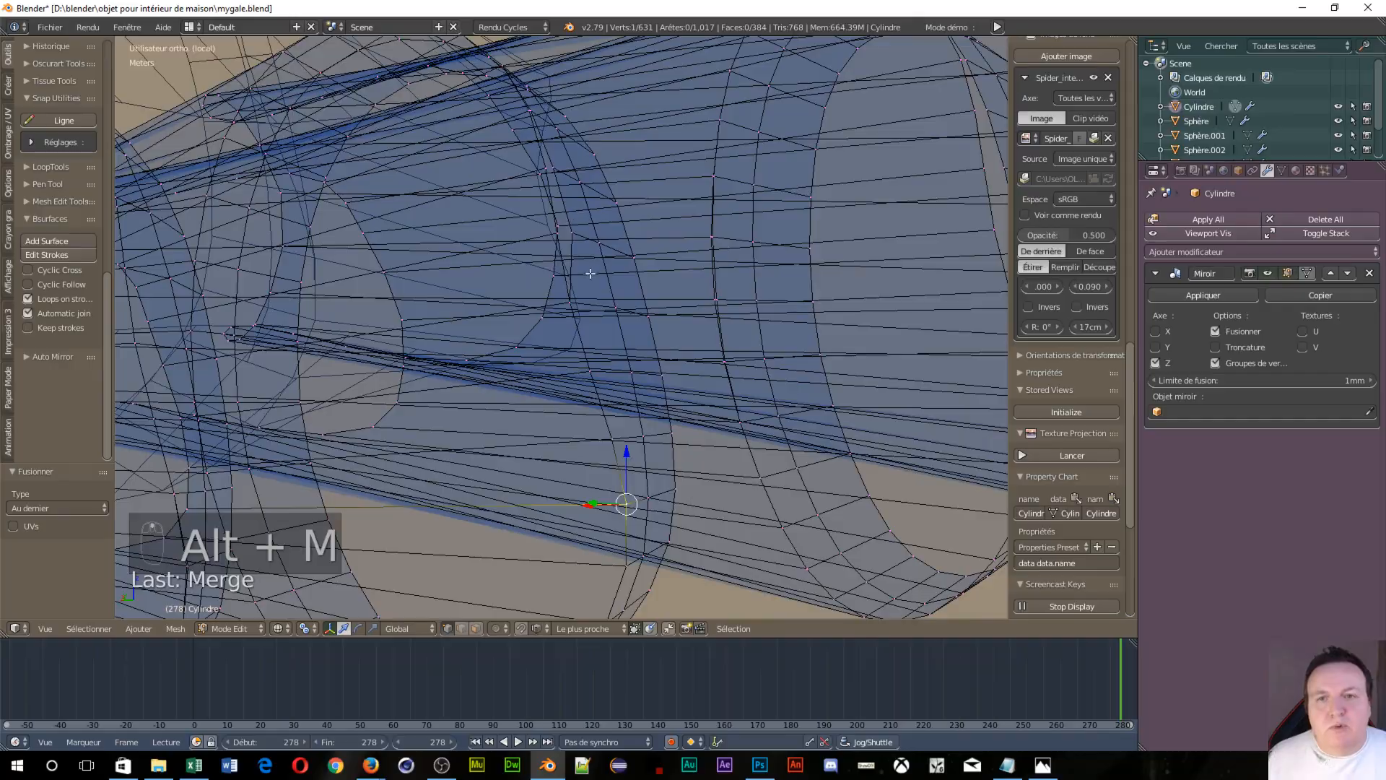
middle_drag(590, 273, 635, 295)
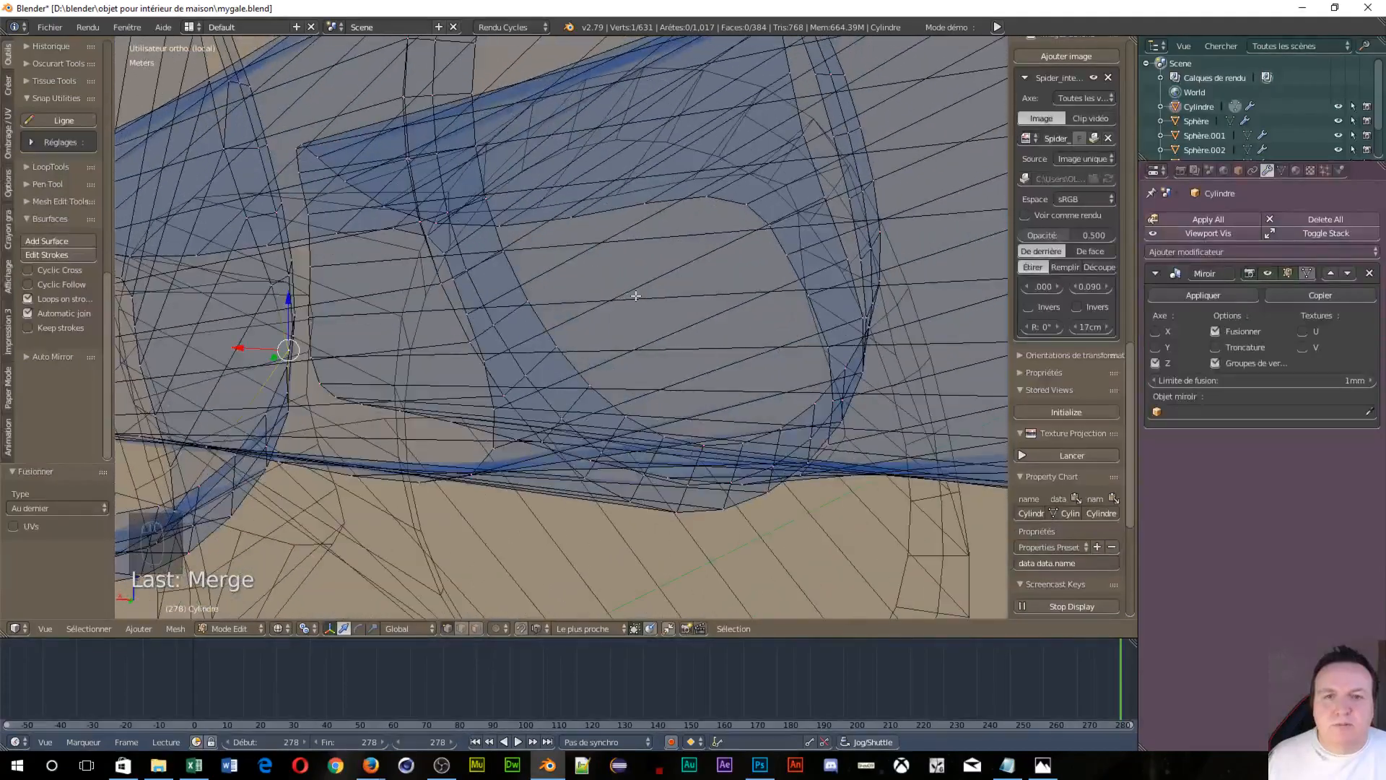
scroll(636, 296, down, 10)
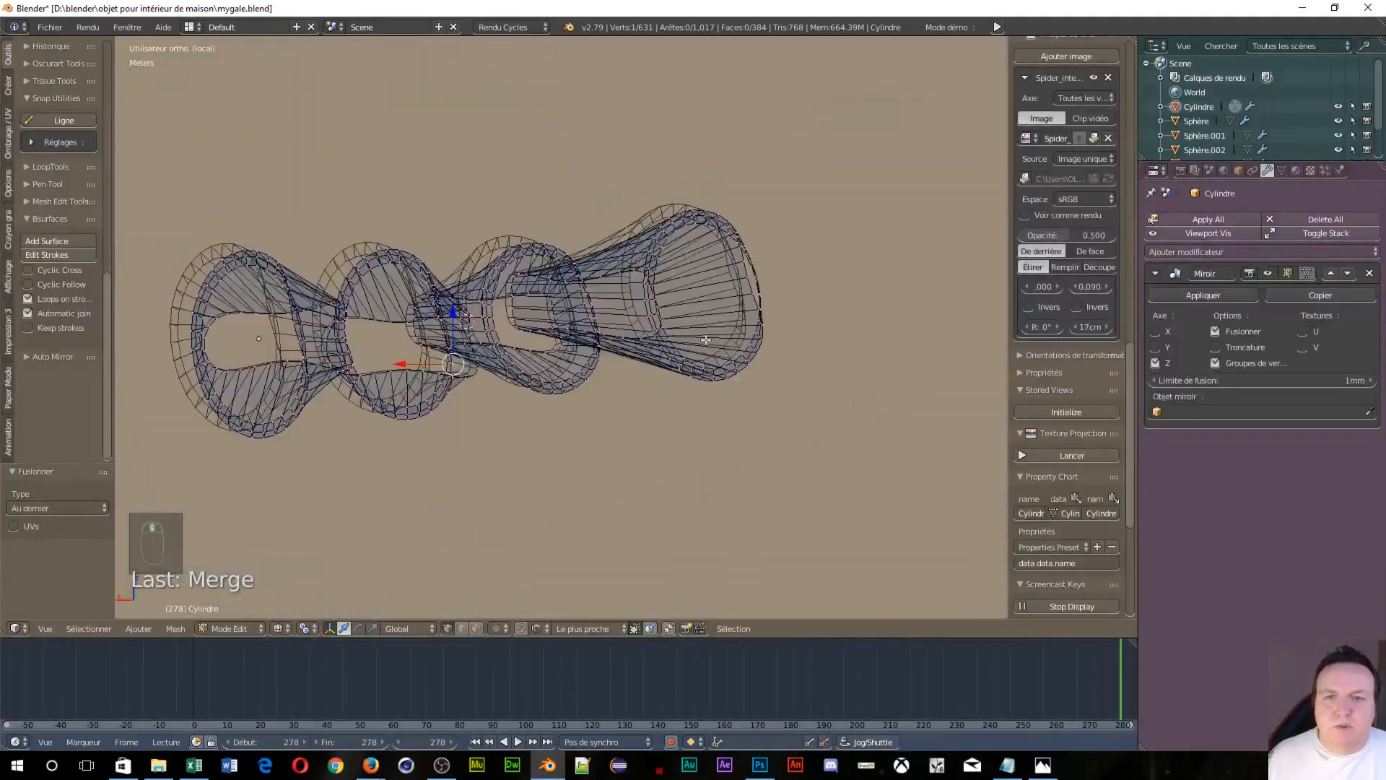
middle_drag(706, 339, 815, 50)
scroll(562, 369, up, 8)
scroll(561, 369, up, 3)
middle_drag(693, 186, 741, 334)
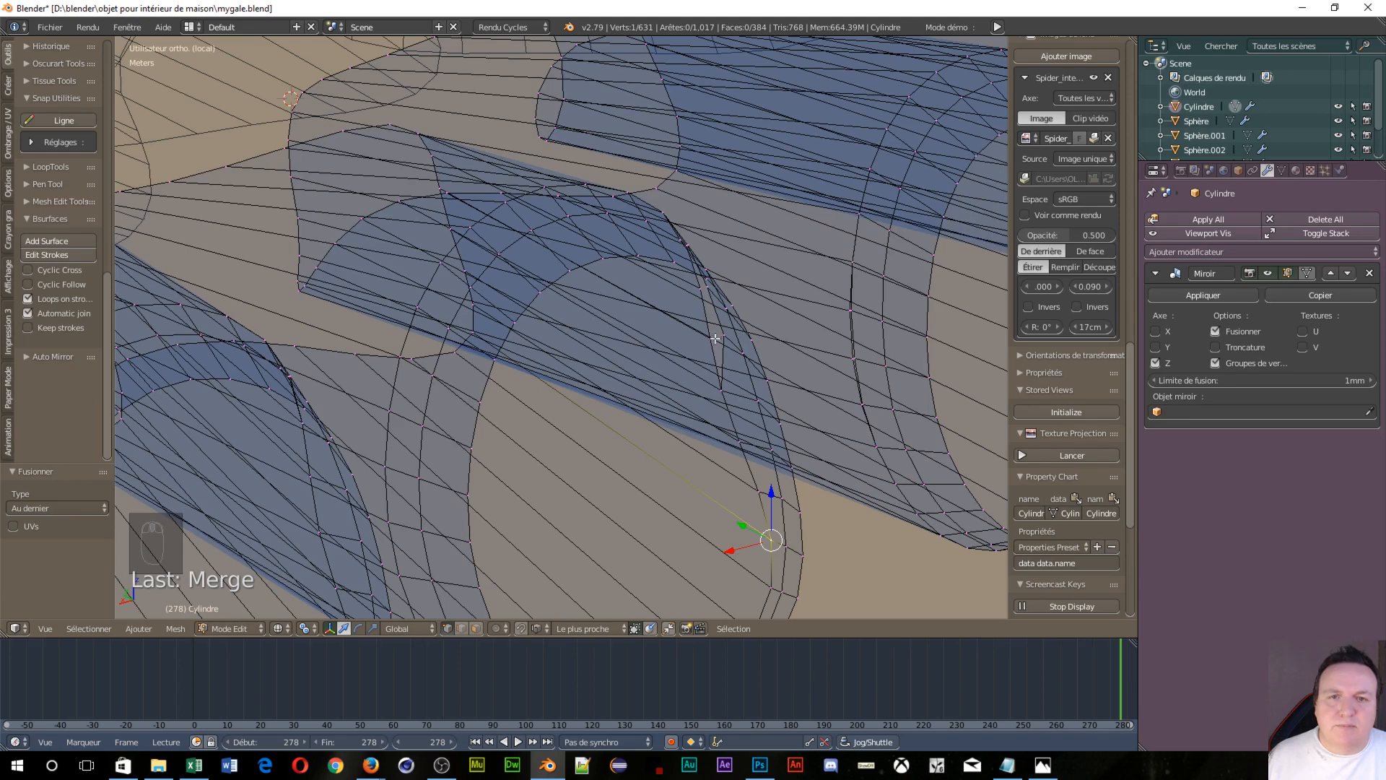
right_click(723, 338)
shift+right_click(717, 338)
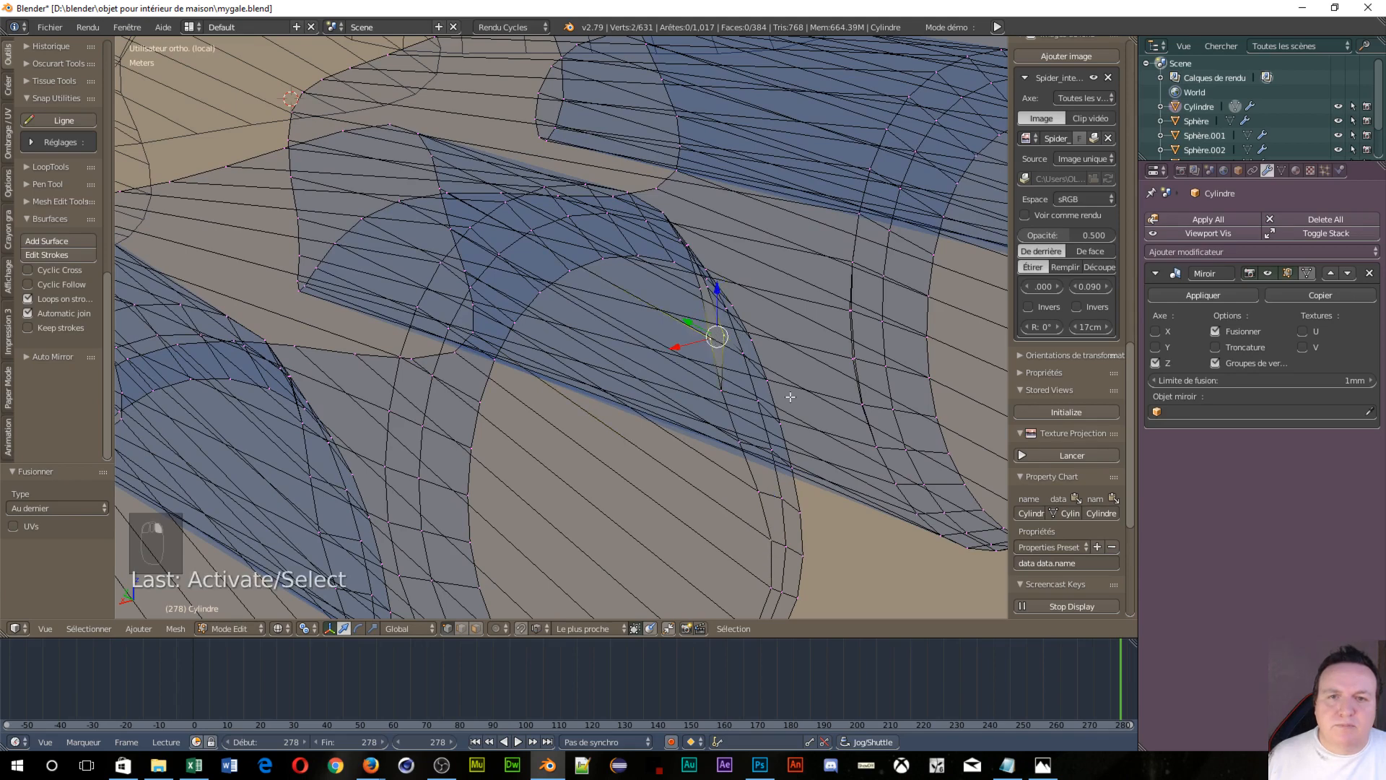
key(alt+m)
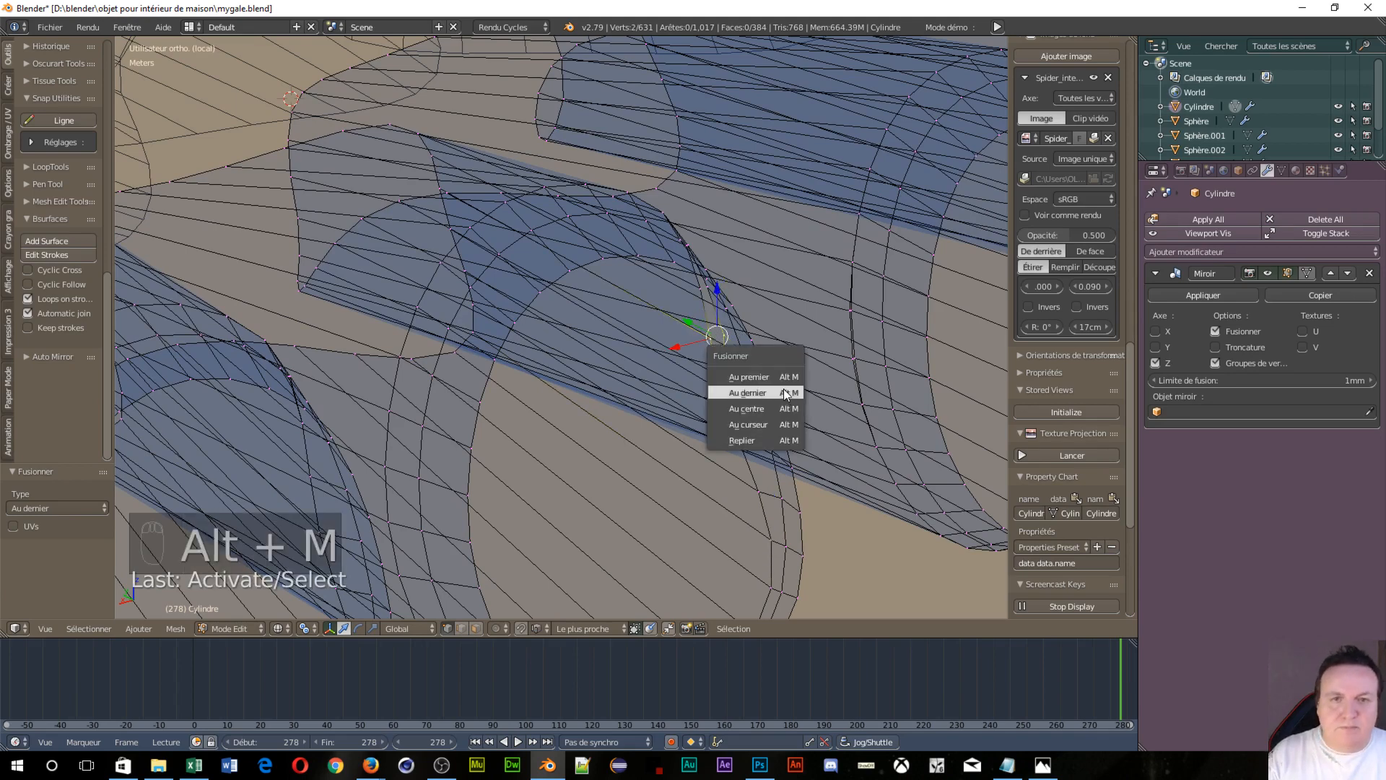
click(789, 393)
Merge the vertex pair at the upper end of the same small gap At Last
right_click(711, 289)
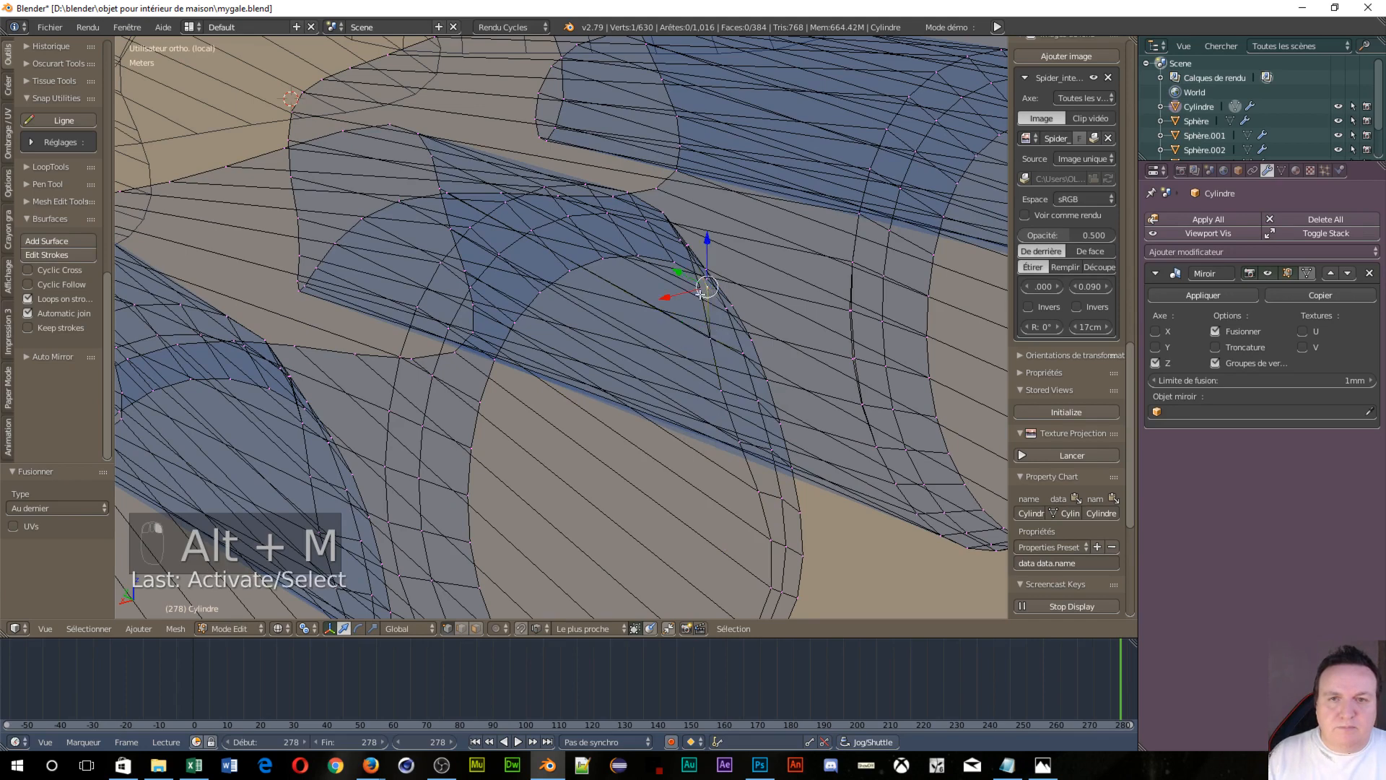
shift+right_click(705, 289)
key(alt+m)
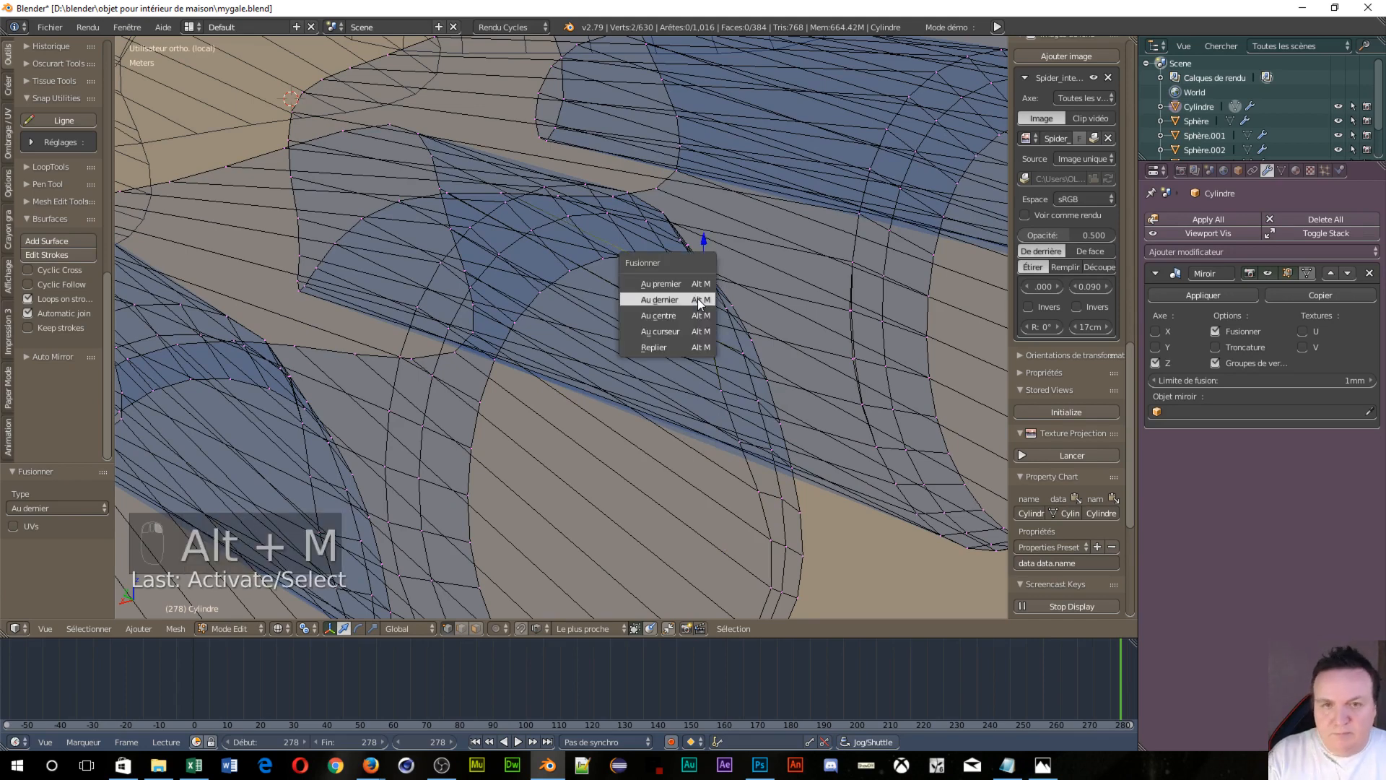
click(690, 302)
Circle-select the two overlapping vertices just above the last merged point on the rim and merge them At Center
middle_drag(704, 318, 684, 356)
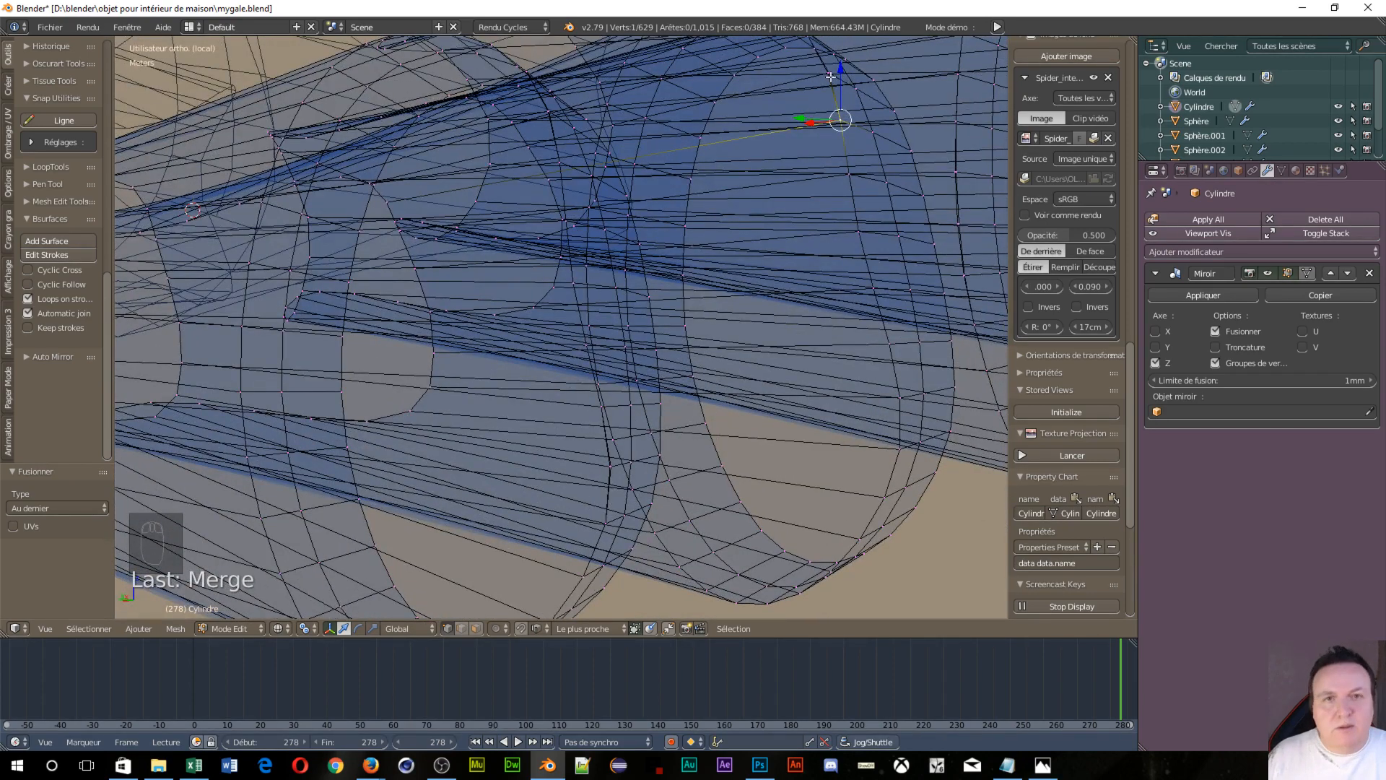
key(a)
key(c)
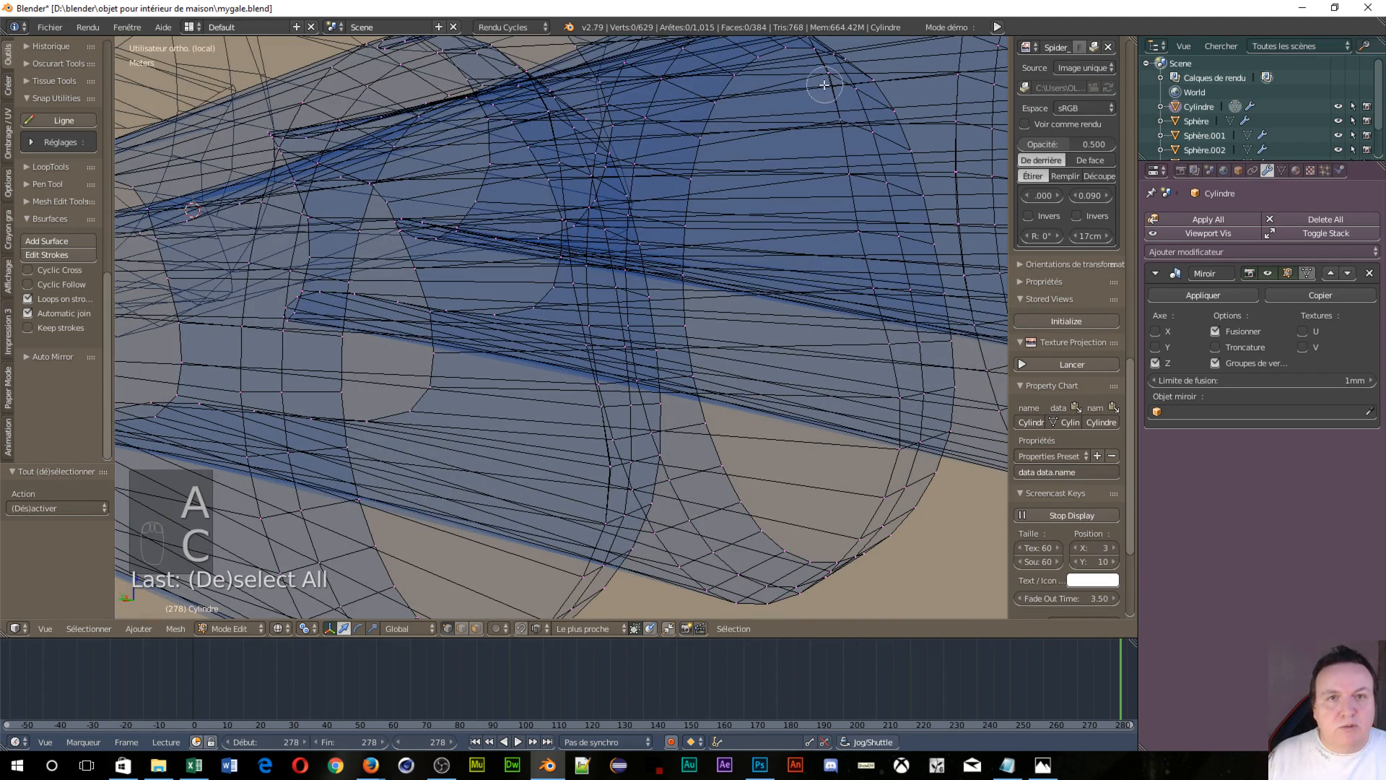
click(830, 77)
right_click(850, 97)
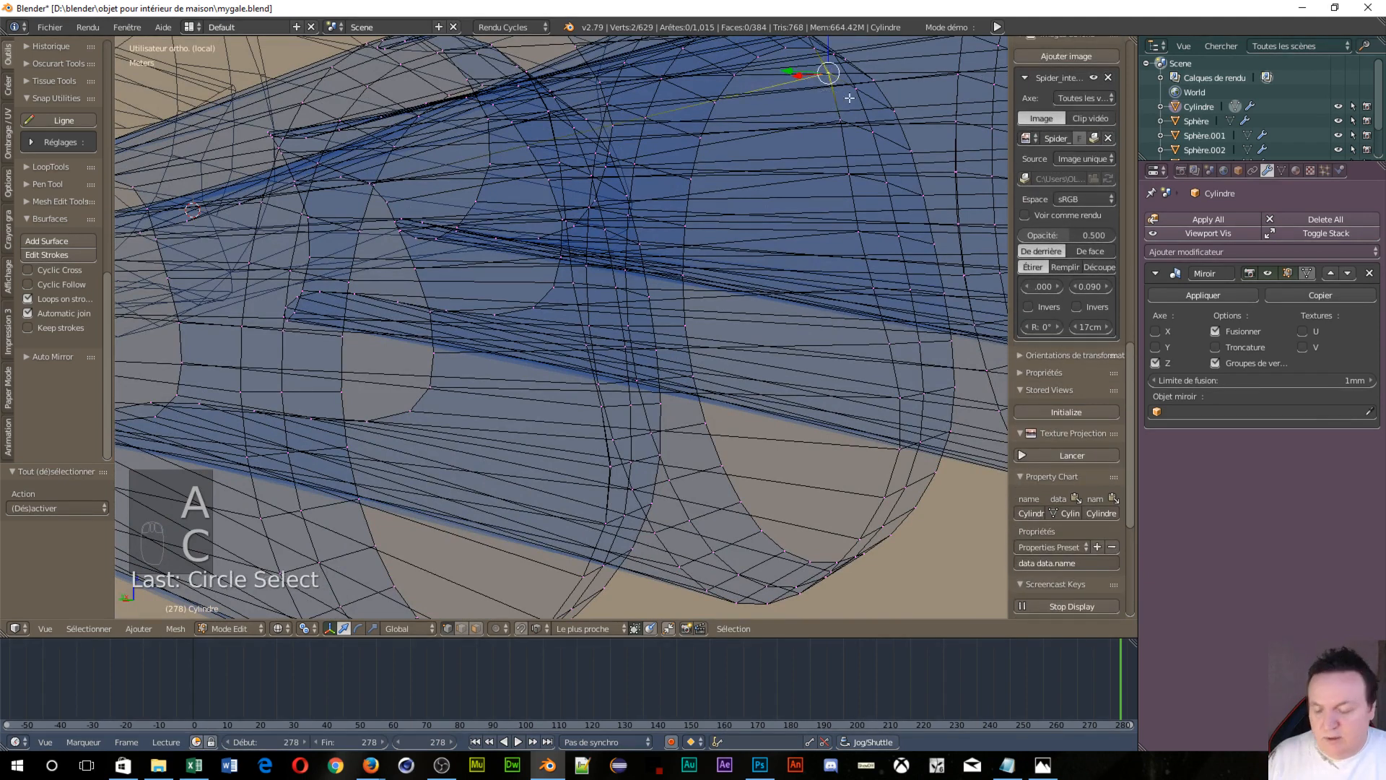
key(alt+m)
click(812, 141)
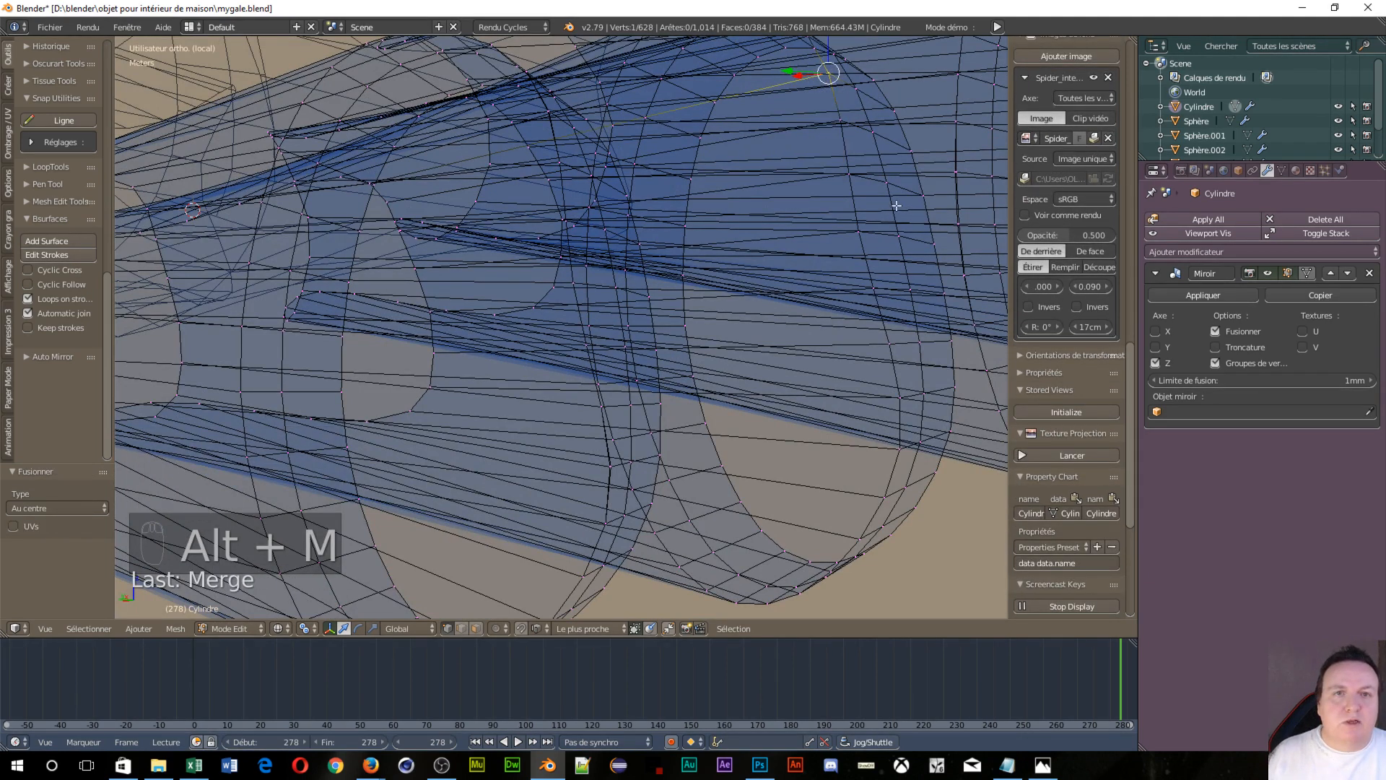
Merge the rim vertex in the middle of the next leg base's gap with its matching cone vertex, using At Last
scroll(896, 205, down, 3)
middle_drag(910, 281, 944, 282)
right_click(900, 230)
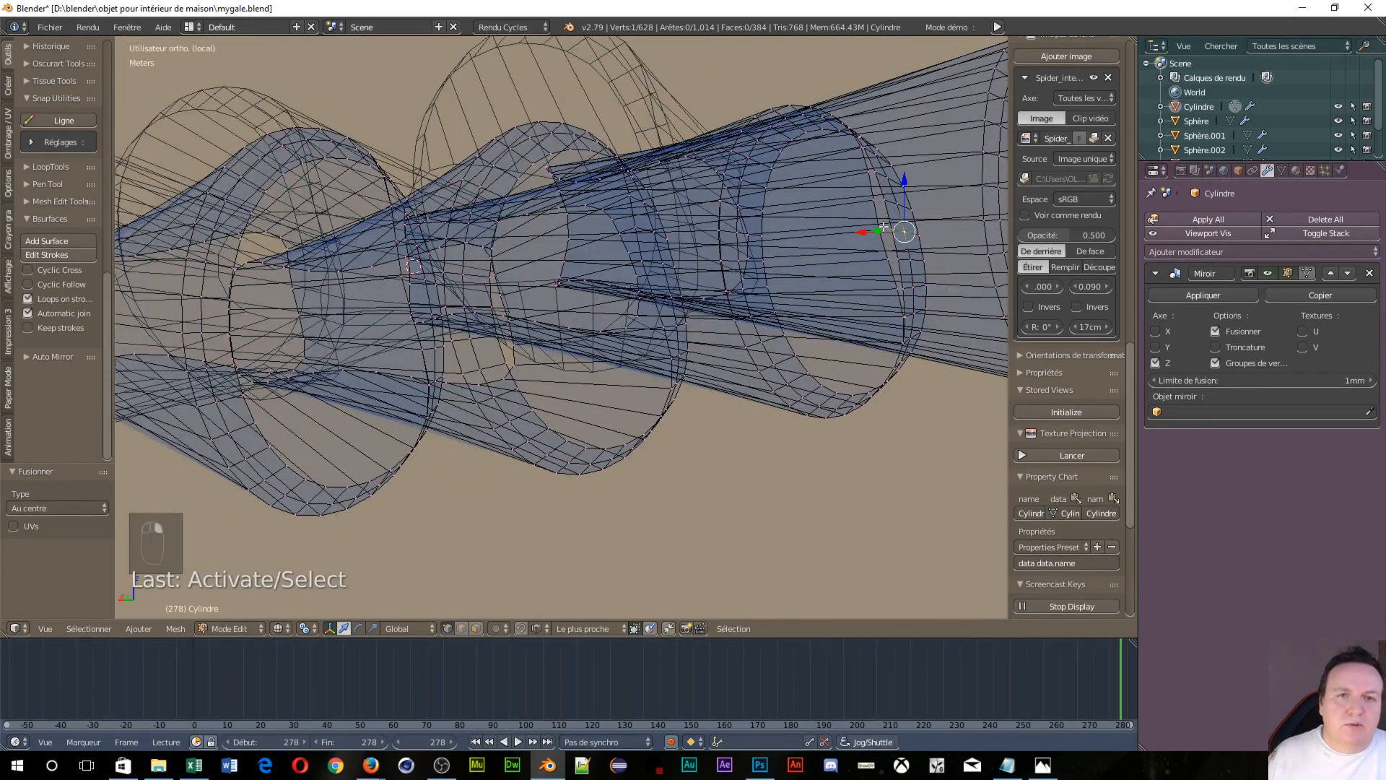
right_click(884, 227)
right_click(891, 229)
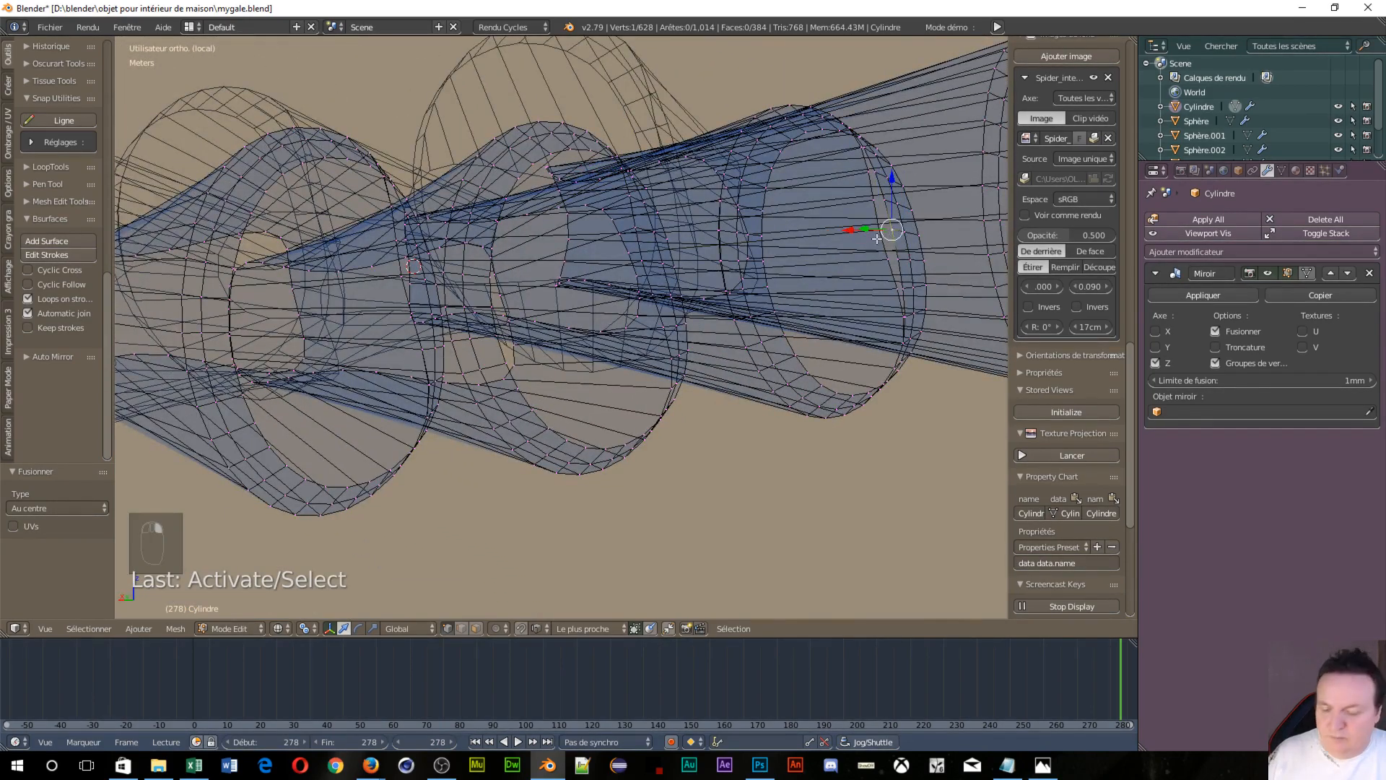
shift+right_click(877, 238)
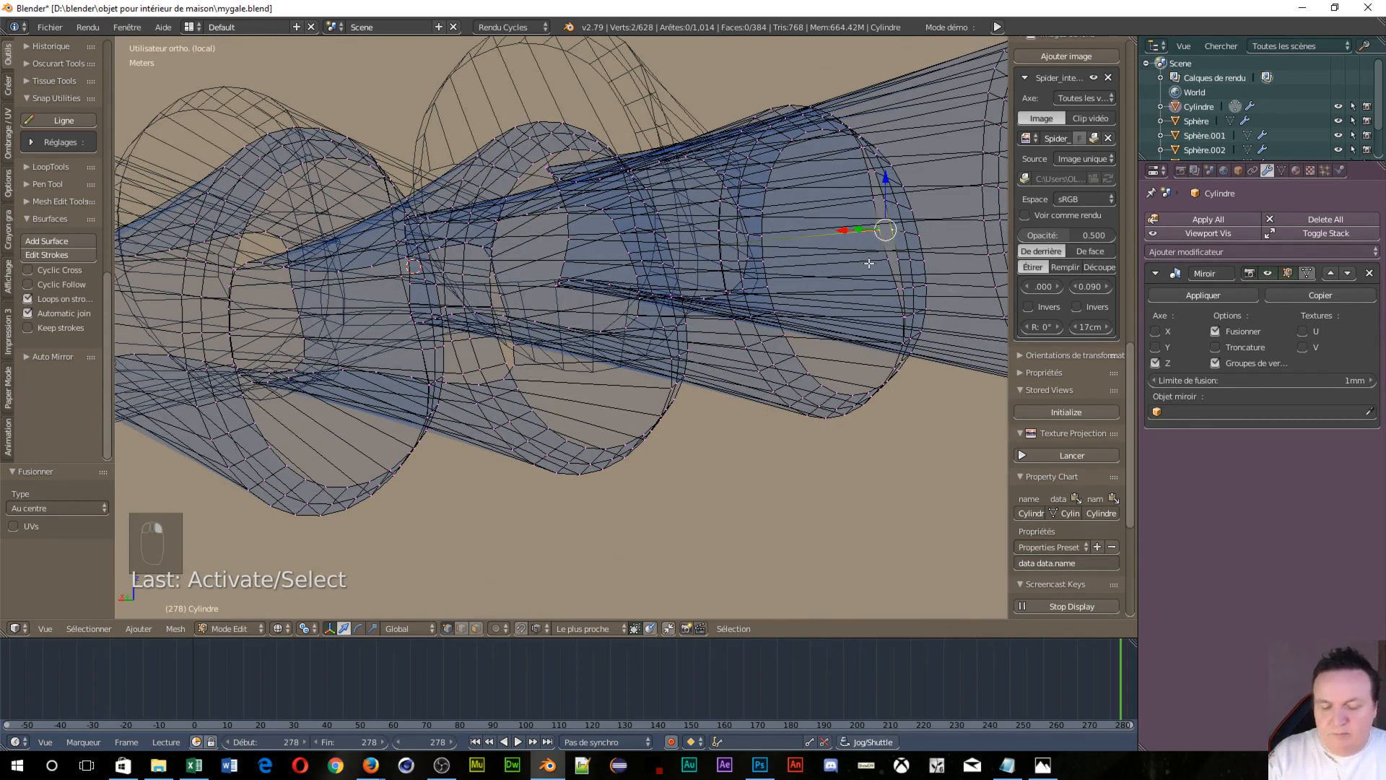
key(alt+m)
click(857, 248)
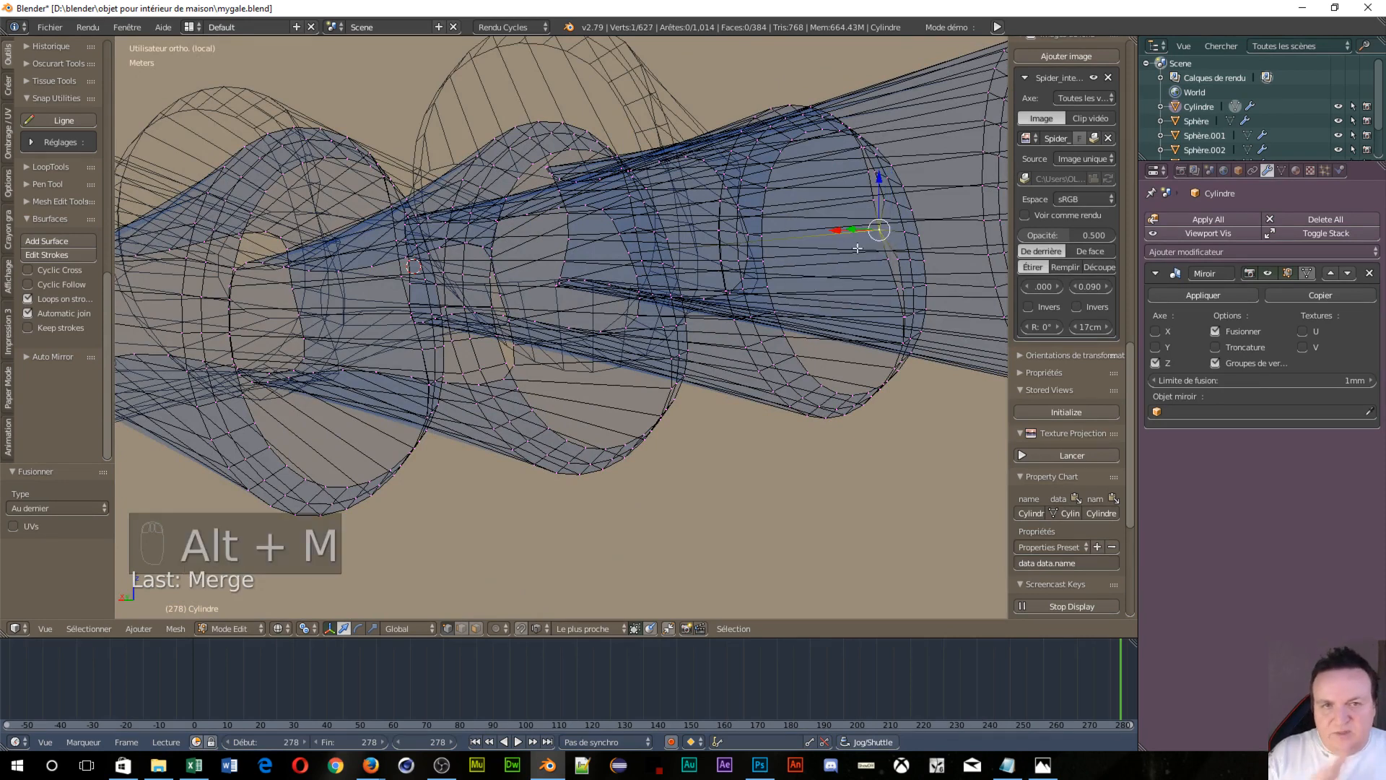
Merge the rim vertex just above the last merged point with its matching cone vertex, using At Last
scroll(887, 218, up, 3)
shift+middle_drag(887, 212, 442, 432)
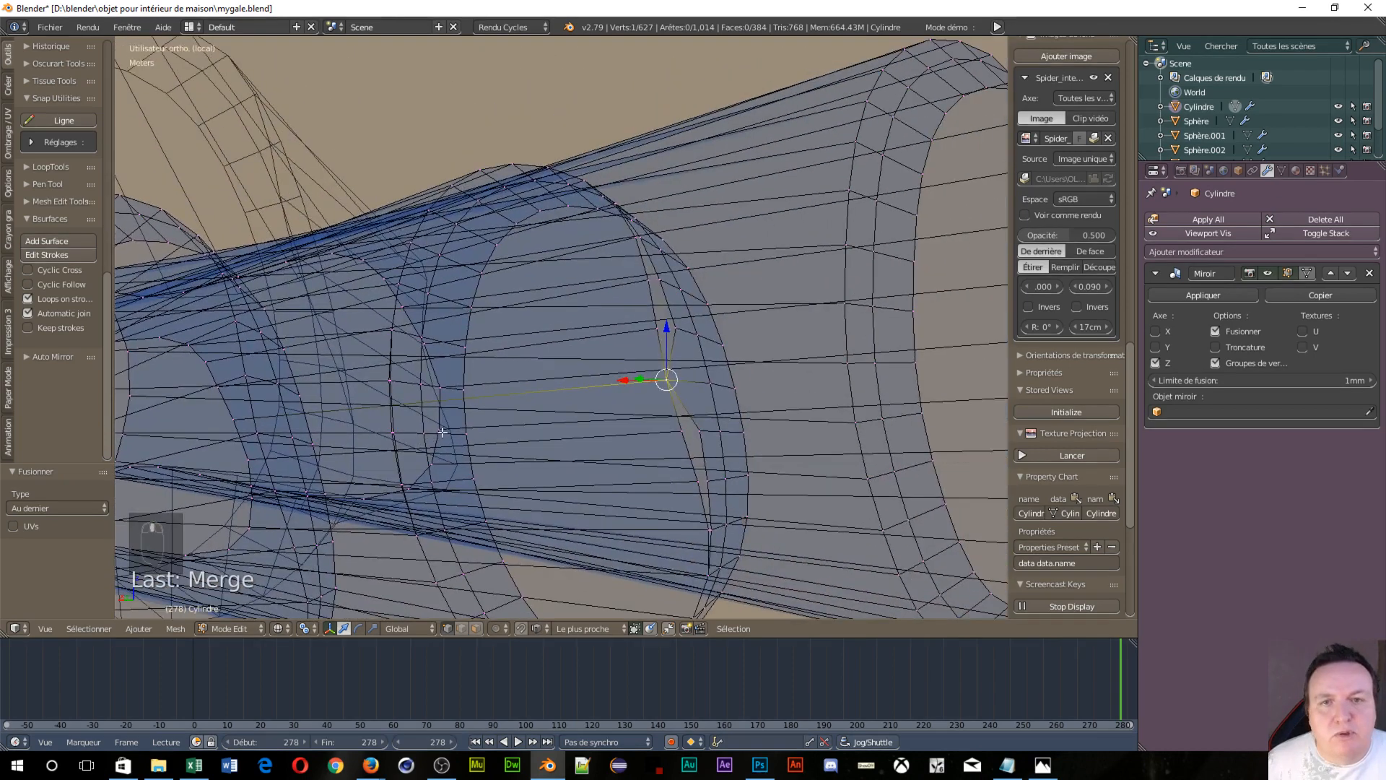
scroll(442, 433, up, 3)
right_click(762, 332)
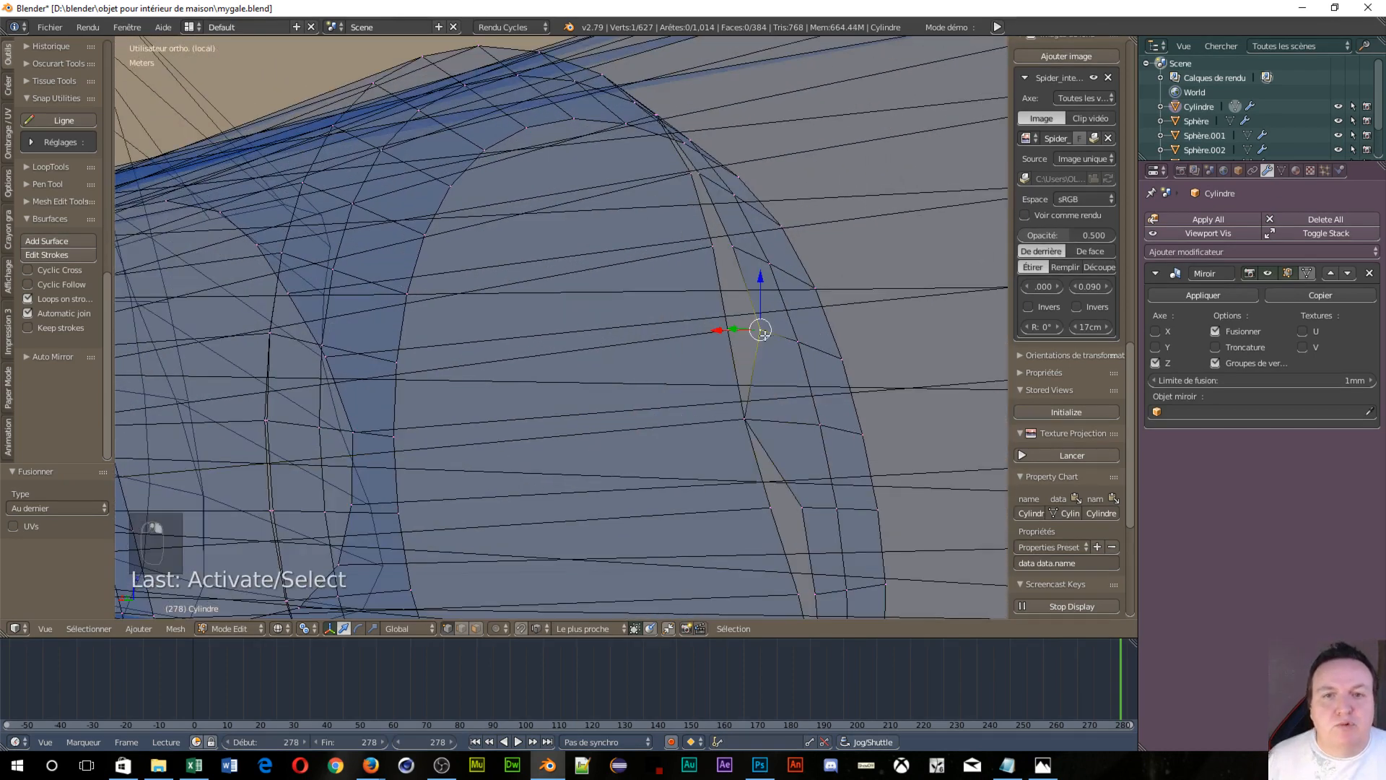
shift+right_click(720, 330)
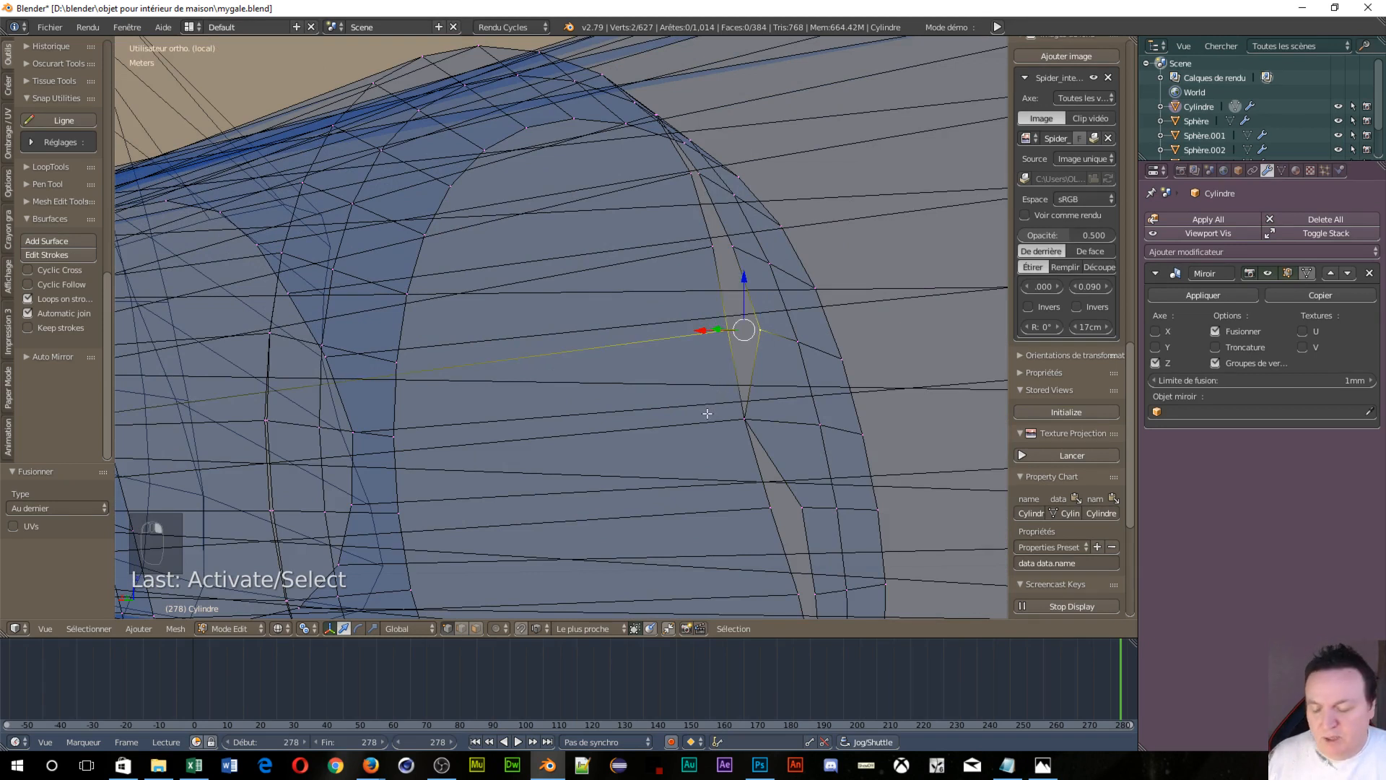
key(alt+m)
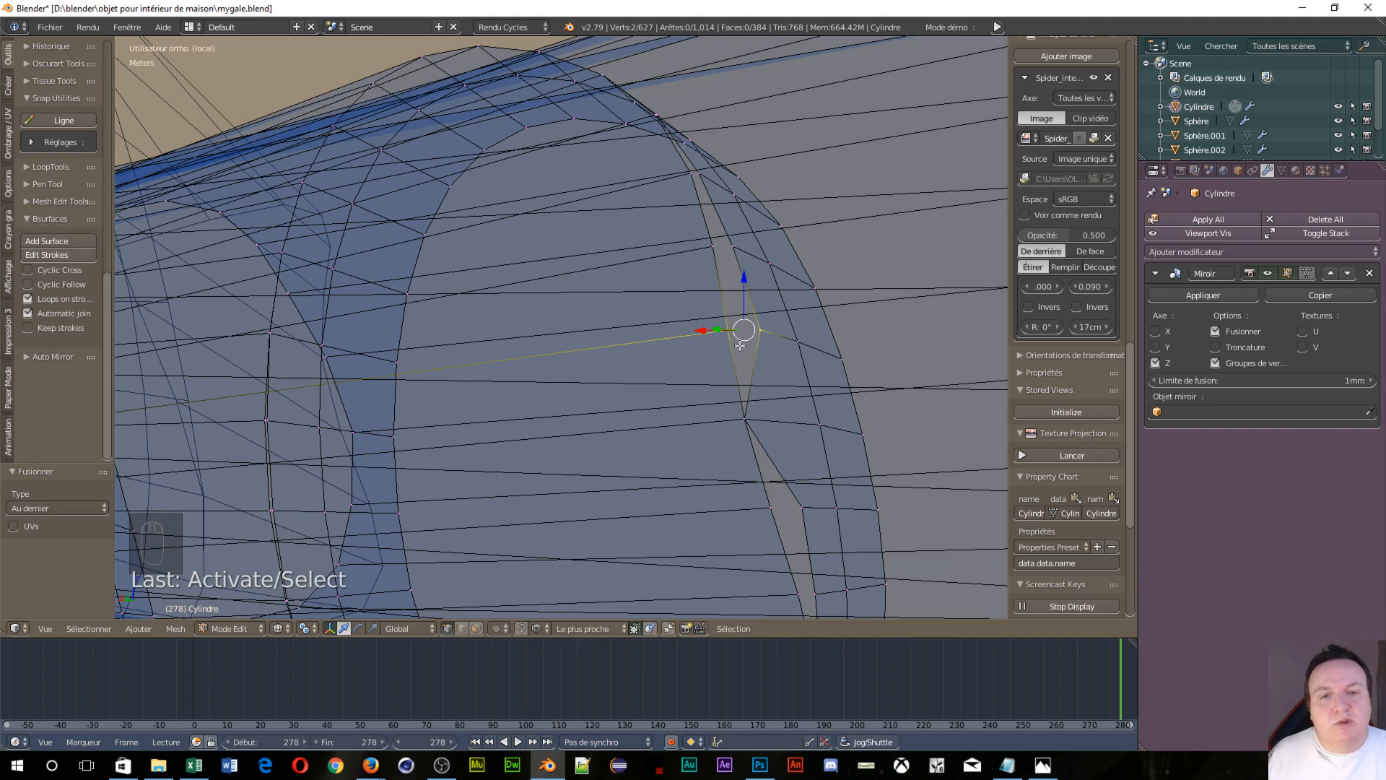
key(alt+m)
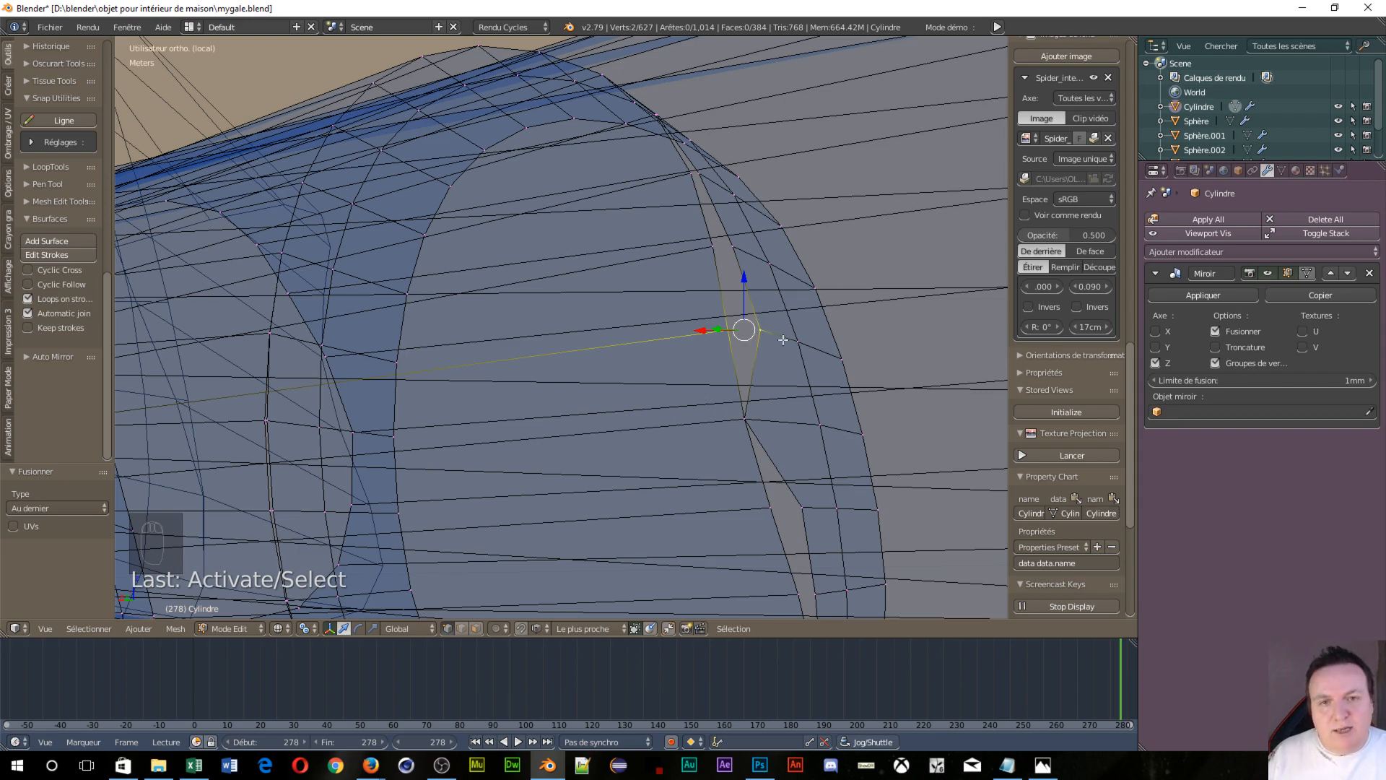
key(alt+m)
click(674, 384)
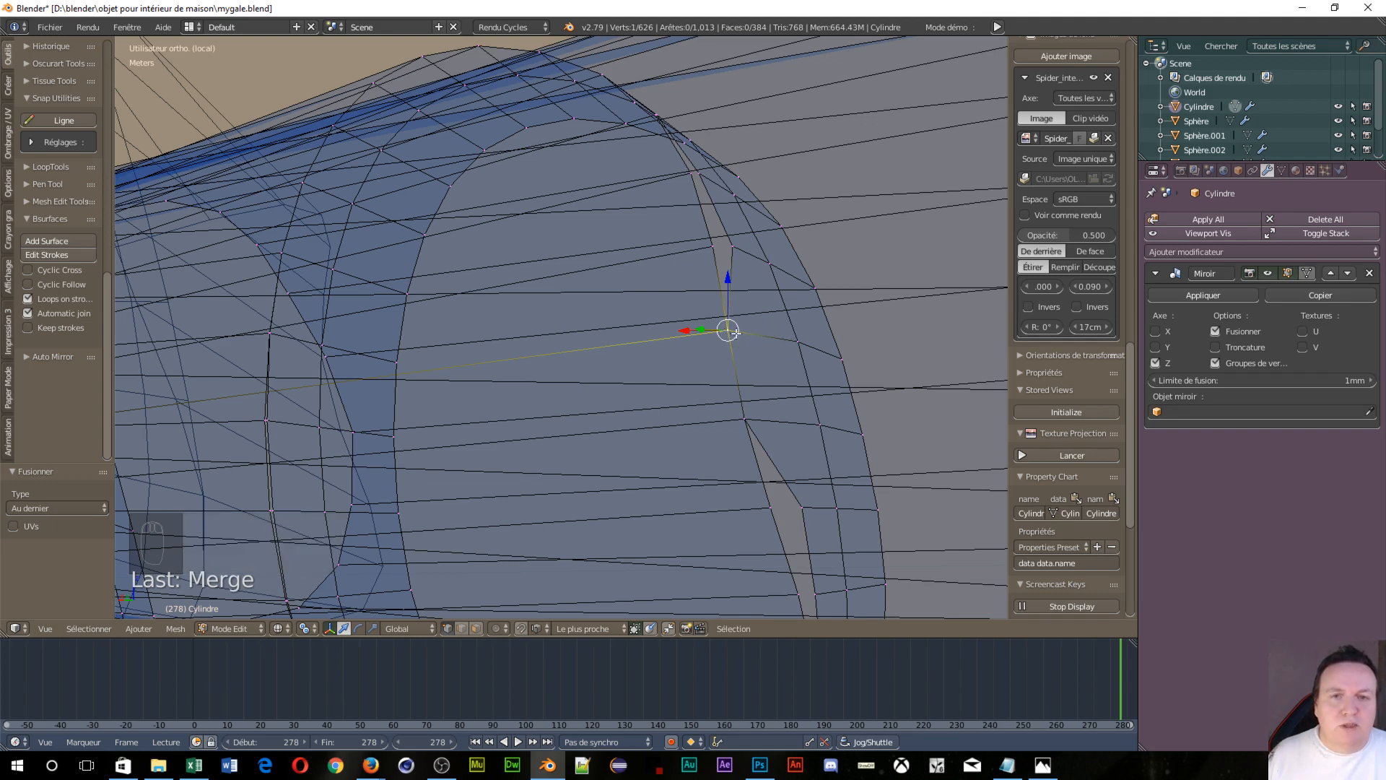
Merge the remaining two vertex pairs up to the upper end of the same leg base's gap, each At Last
right_click(742, 244)
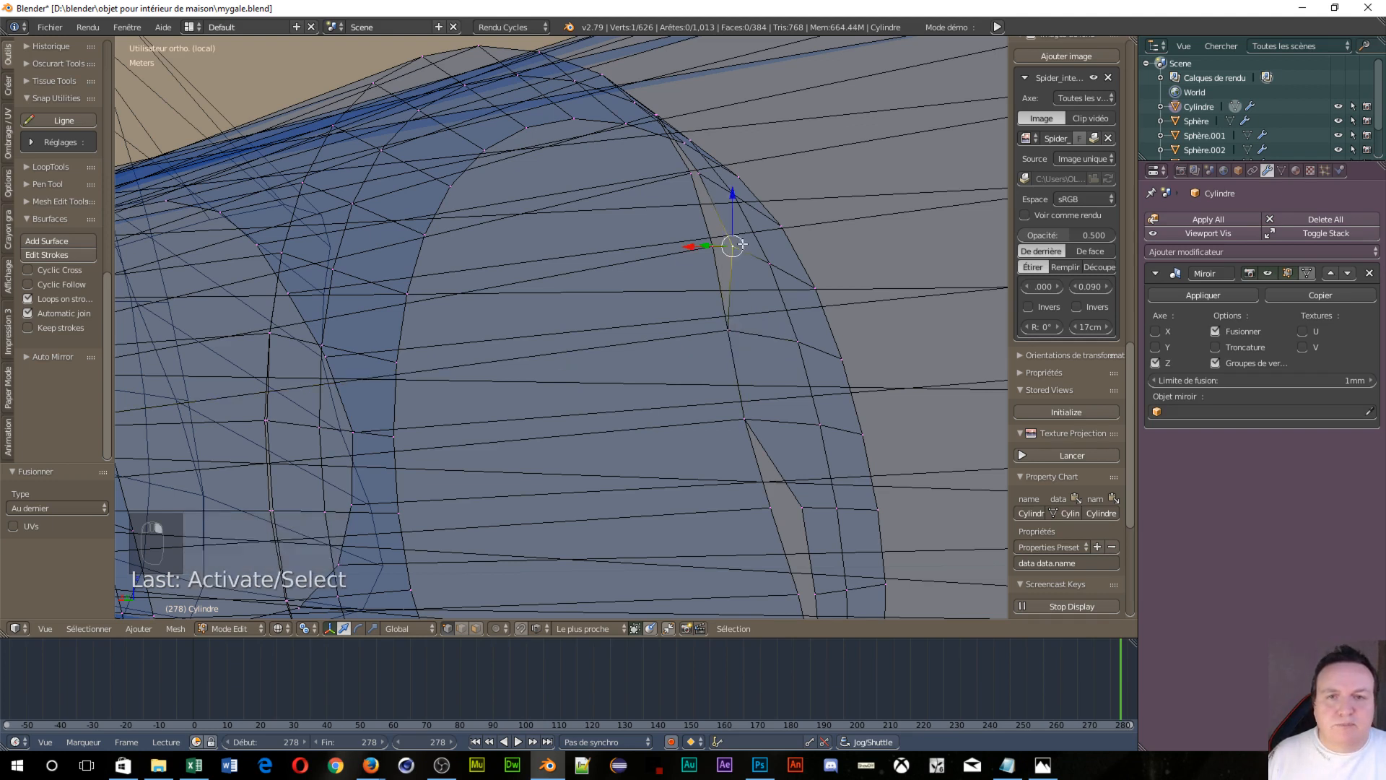
shift+right_click(706, 249)
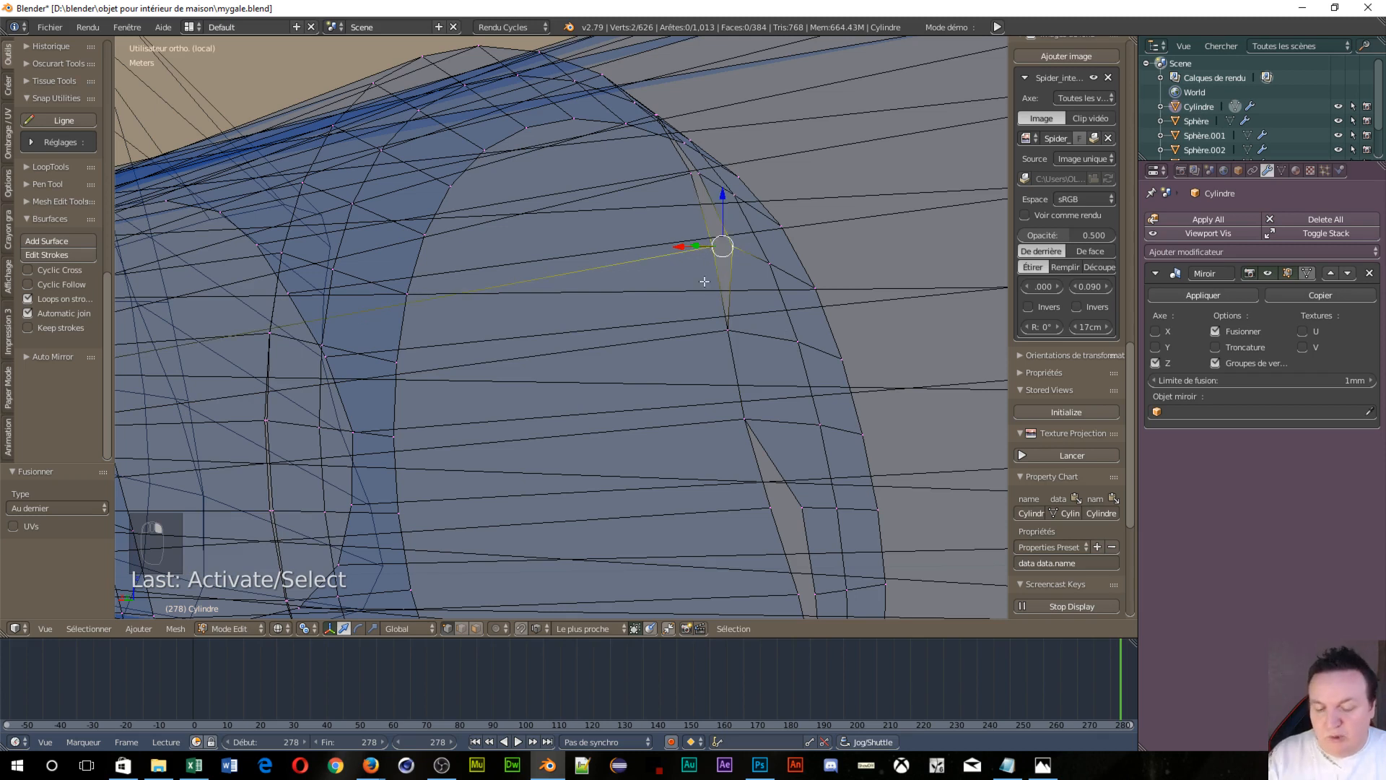
key(alt+m)
click(708, 288)
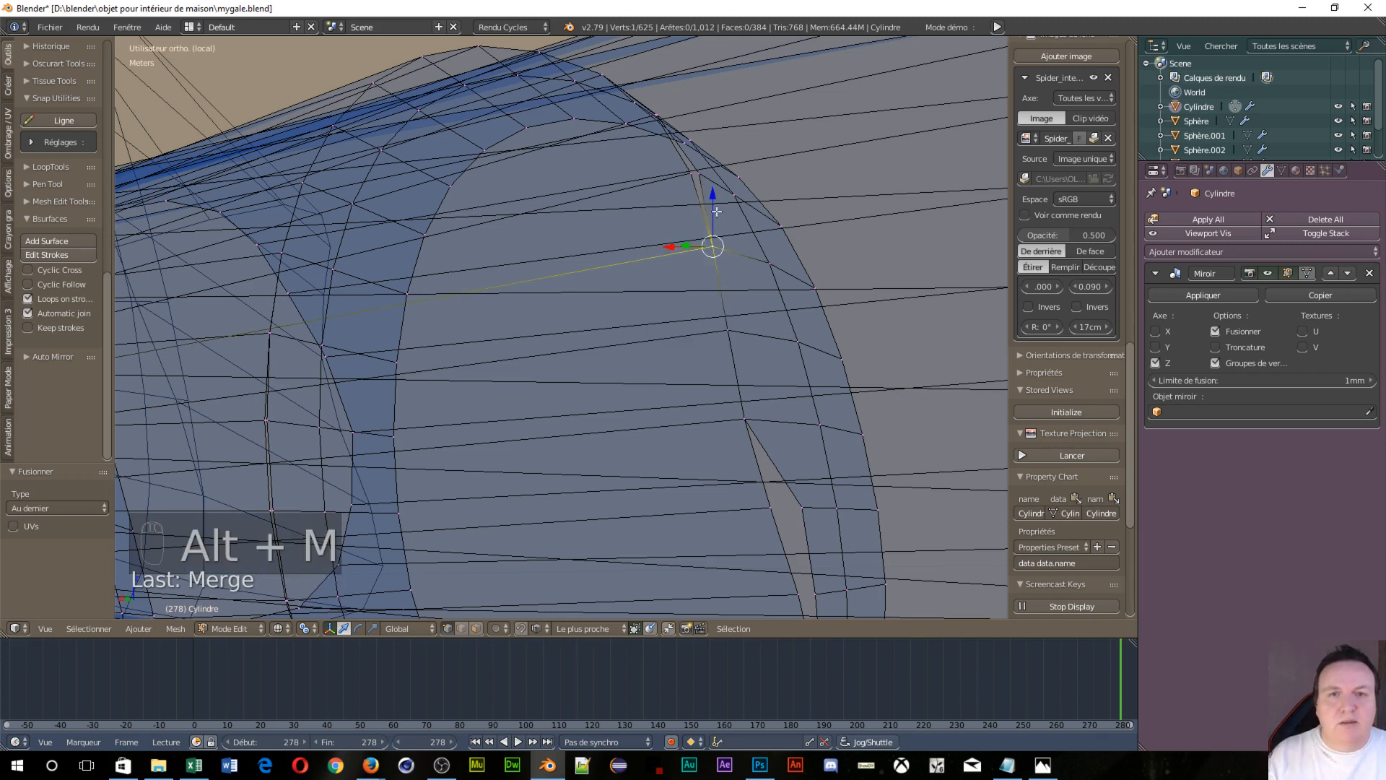
shift+right_click(690, 180)
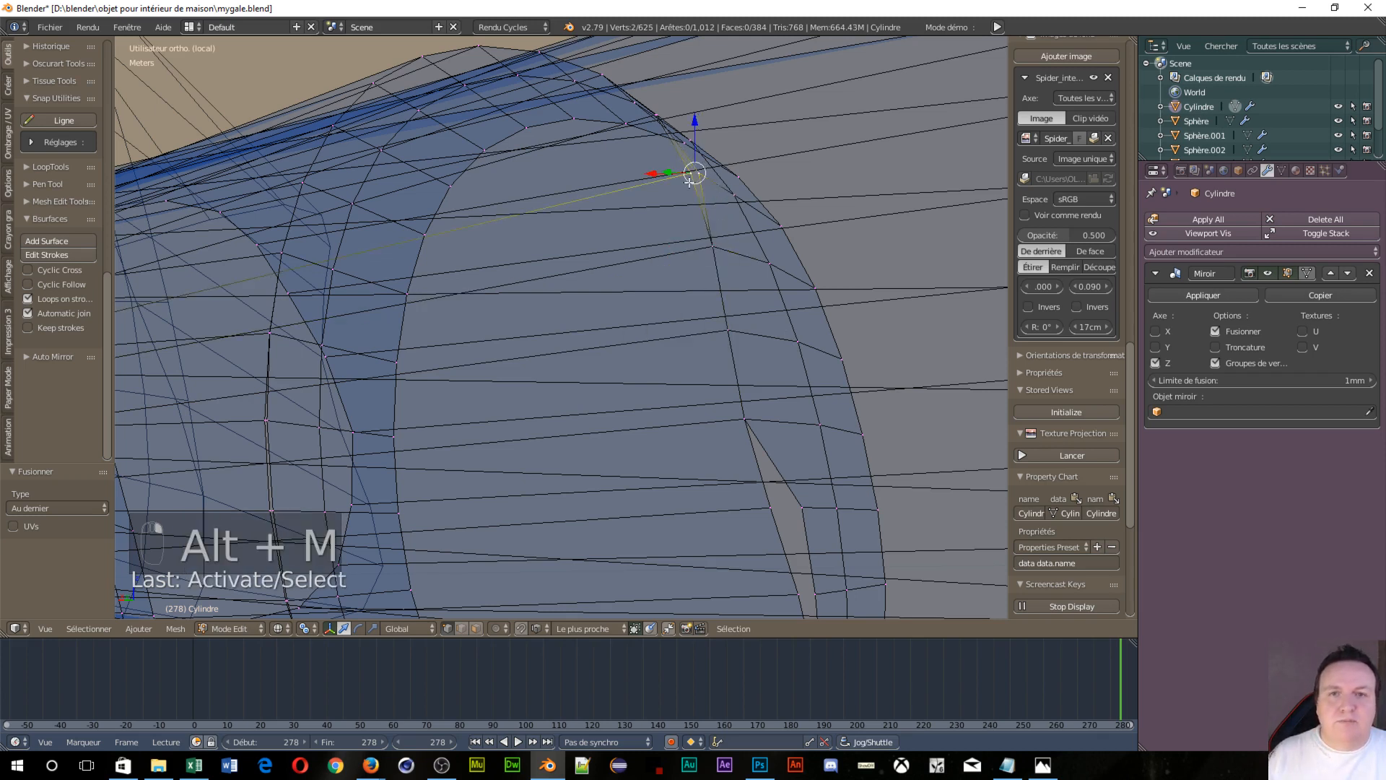
key(alt+m)
click(685, 229)
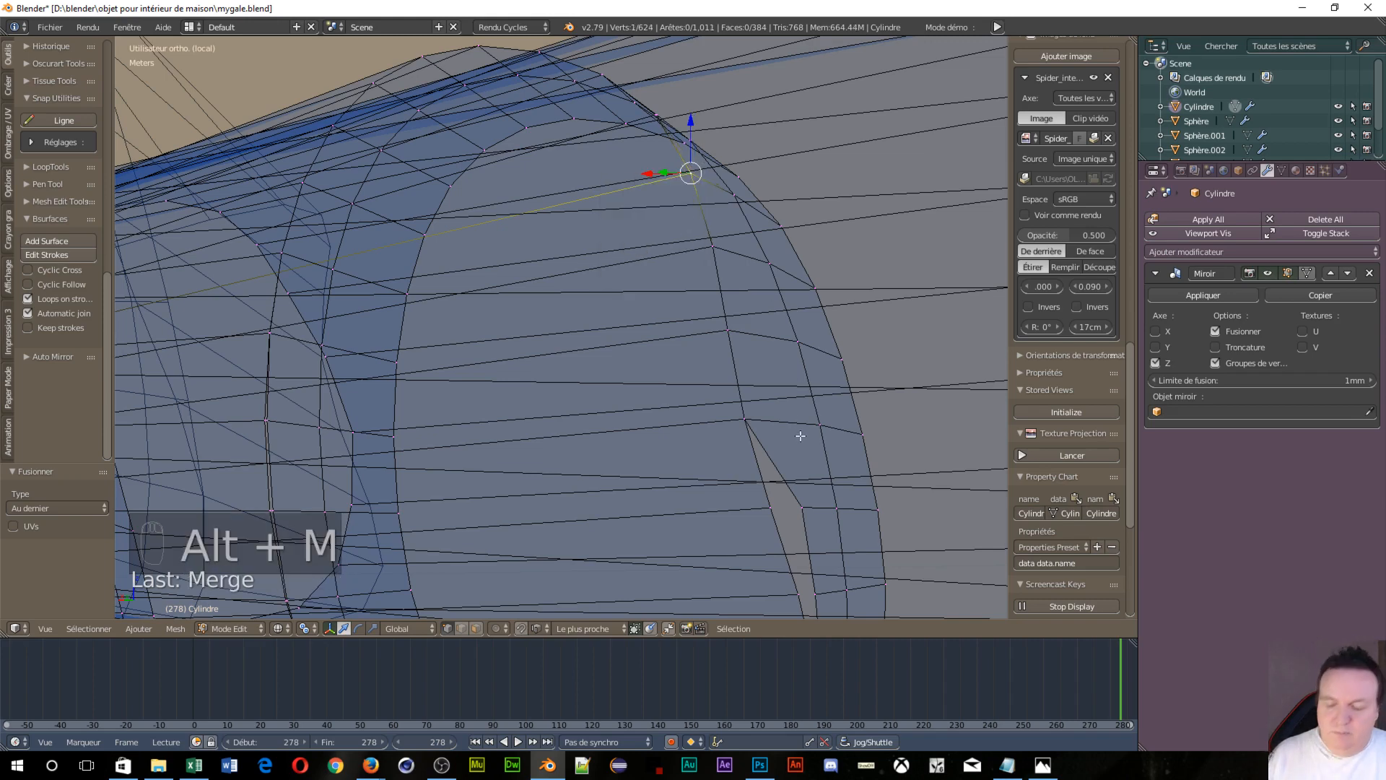
Try to merge the first separated vertices in the lower part of the gap At Last, and undo the merge
shift+middle_drag(804, 439, 730, 134)
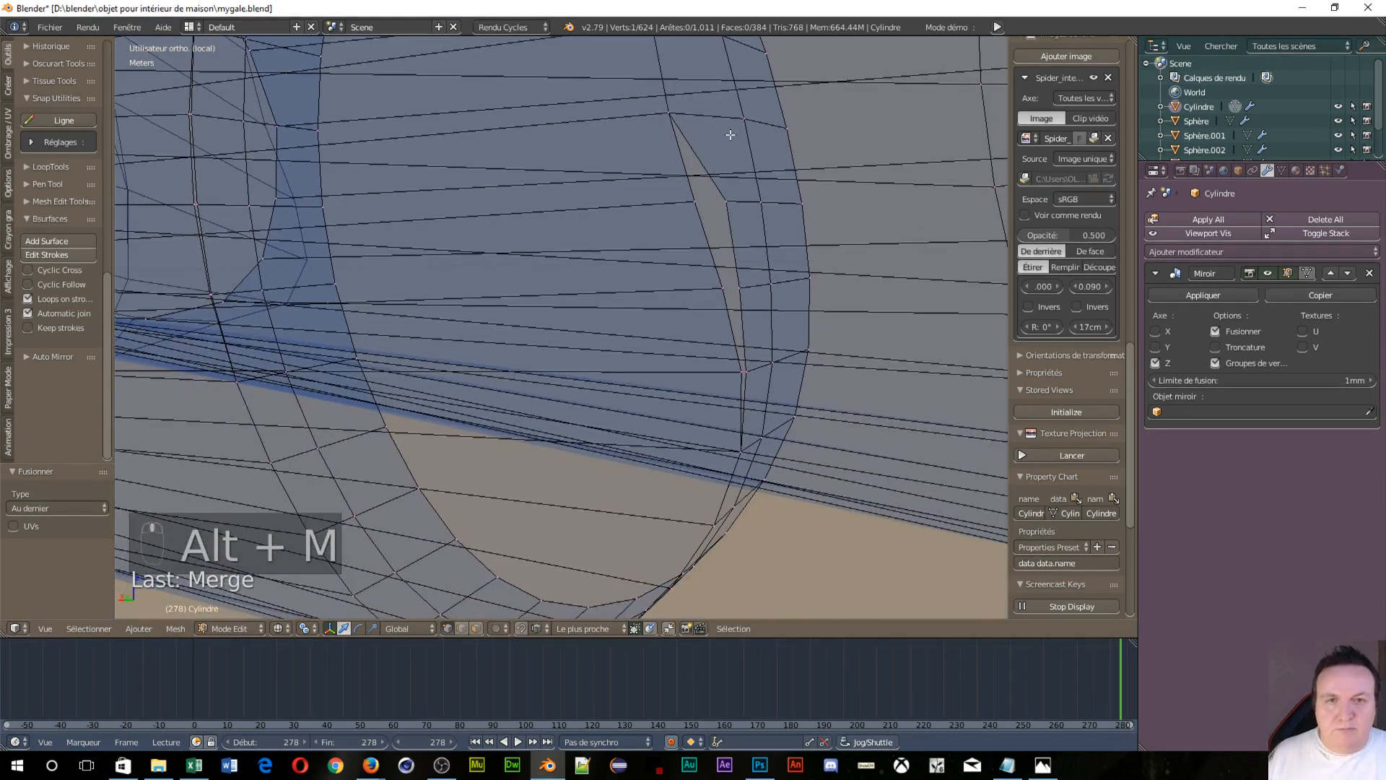
right_click(732, 206)
alt+right_click(710, 203)
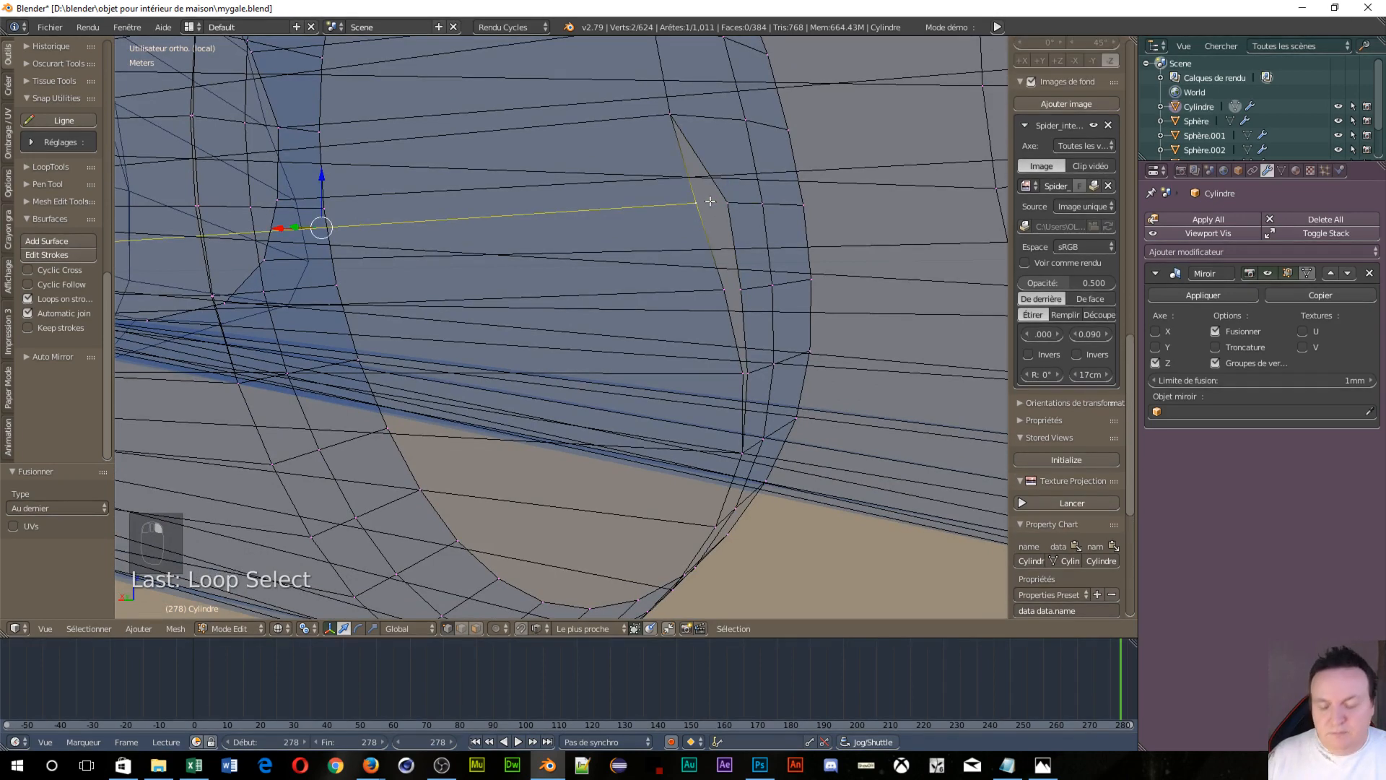
key(alt+m)
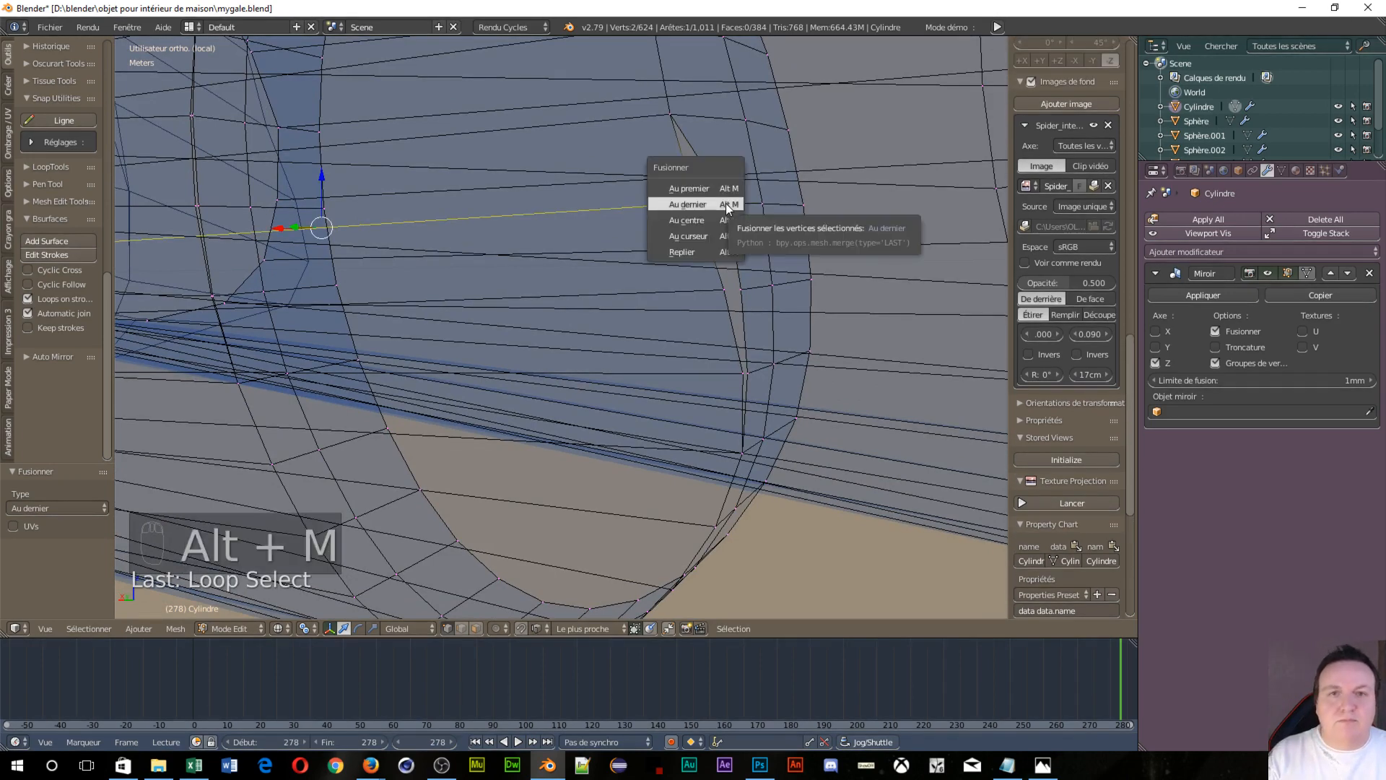
click(721, 203)
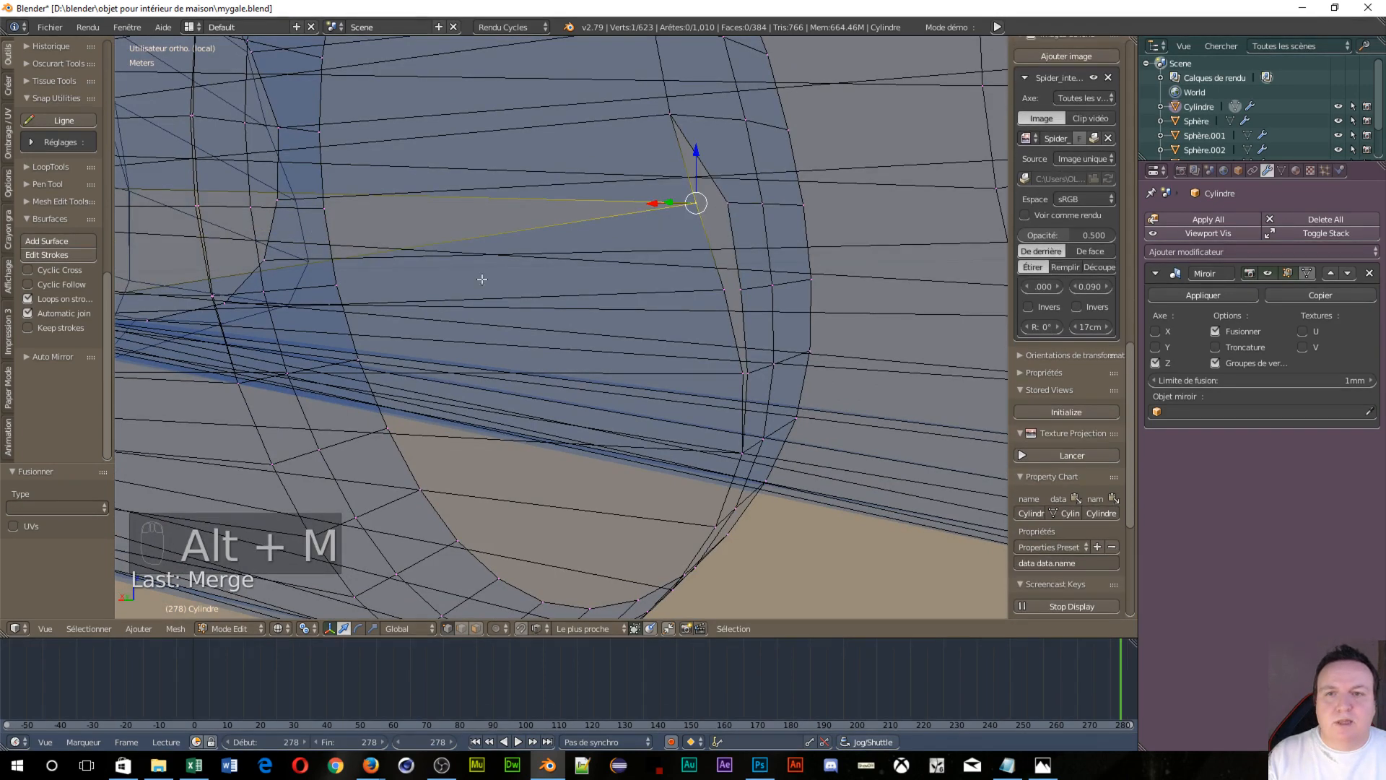
scroll(476, 274, down, 4)
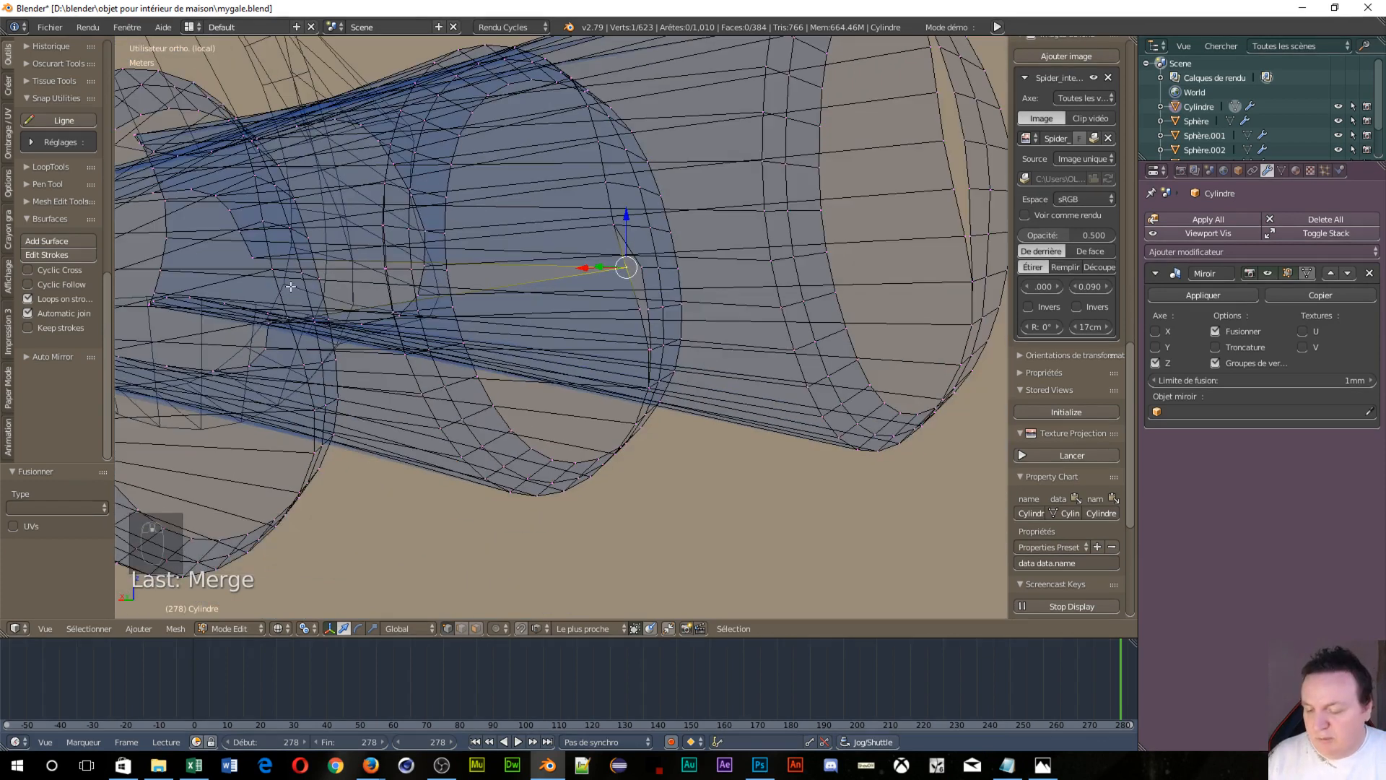
key(ctrl+z)
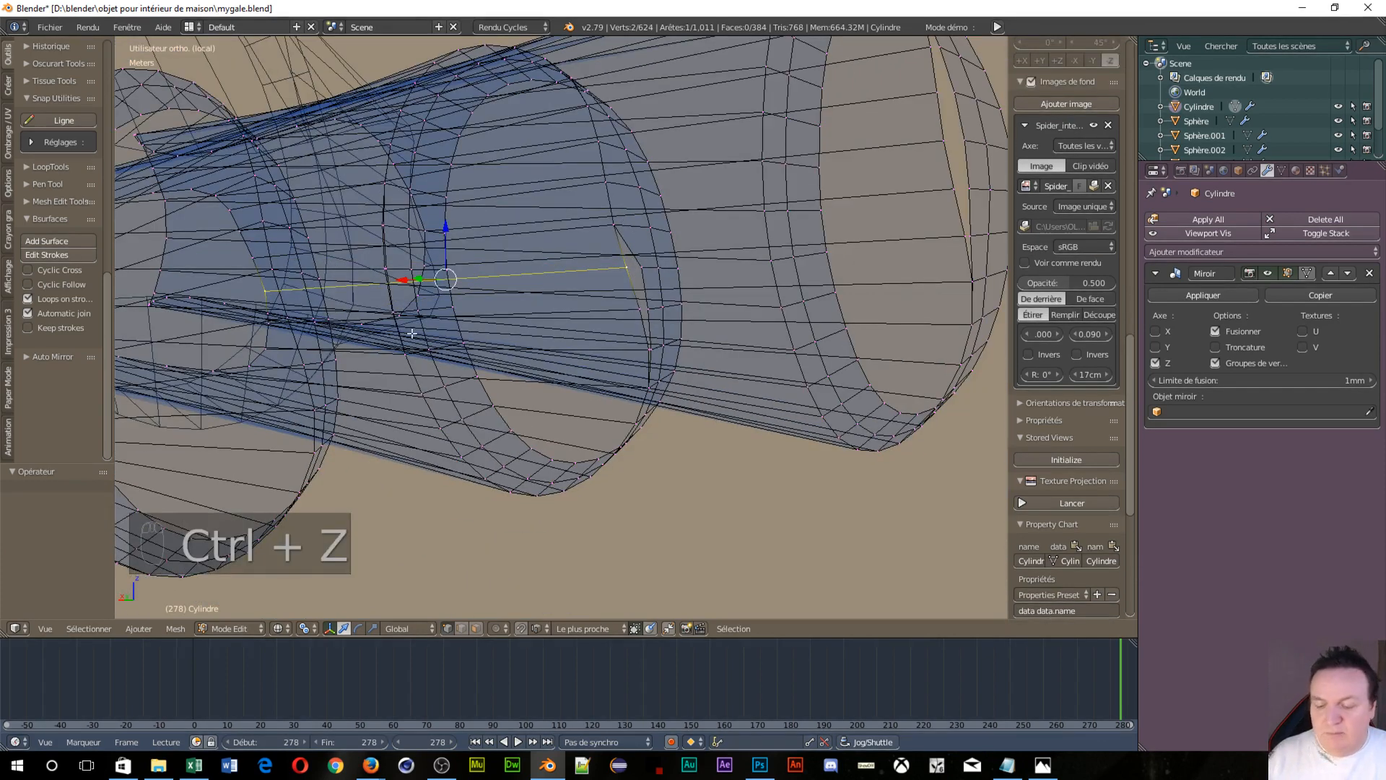
Merge the two rim vertices in the lower part of the gap with their matching cone vertices, each At Last
key(a)
scroll(563, 307, up, 3)
right_click(695, 234)
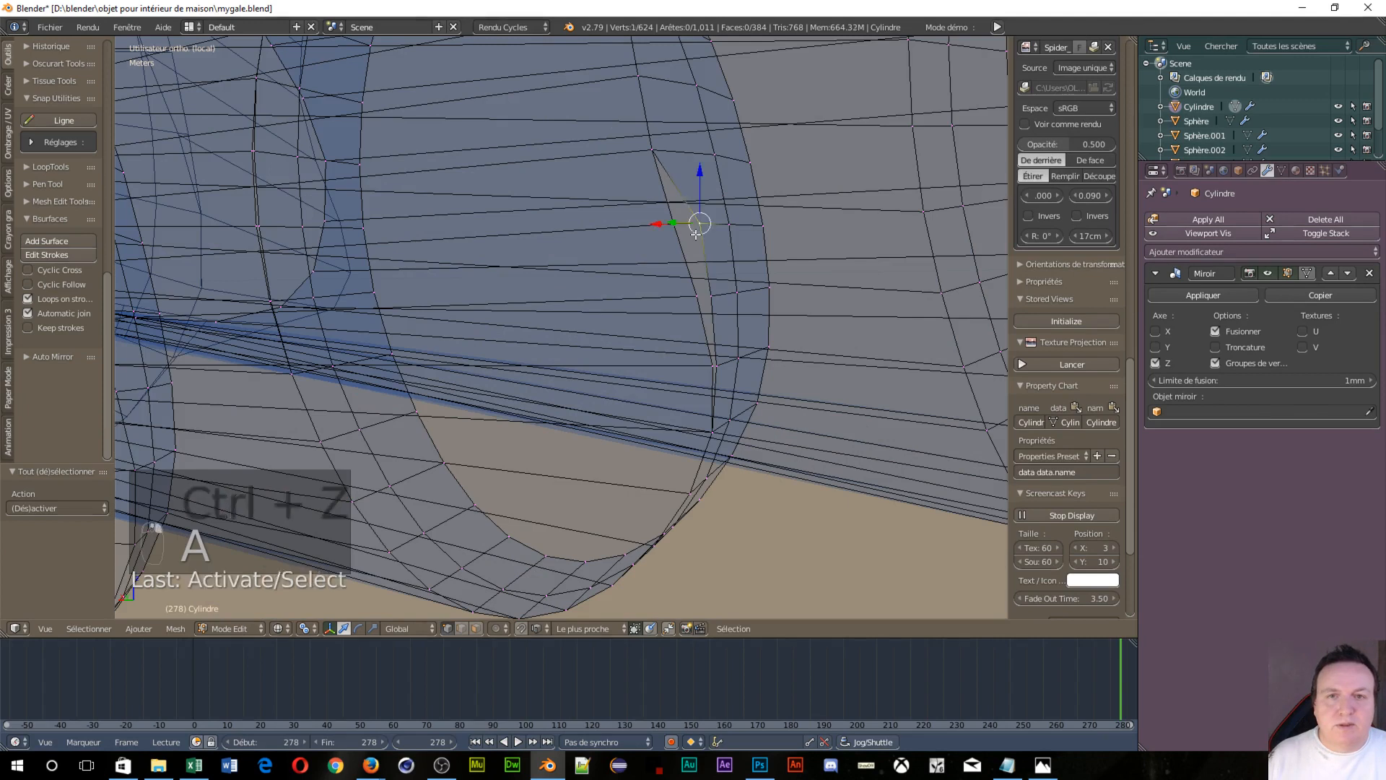
shift+right_click(662, 224)
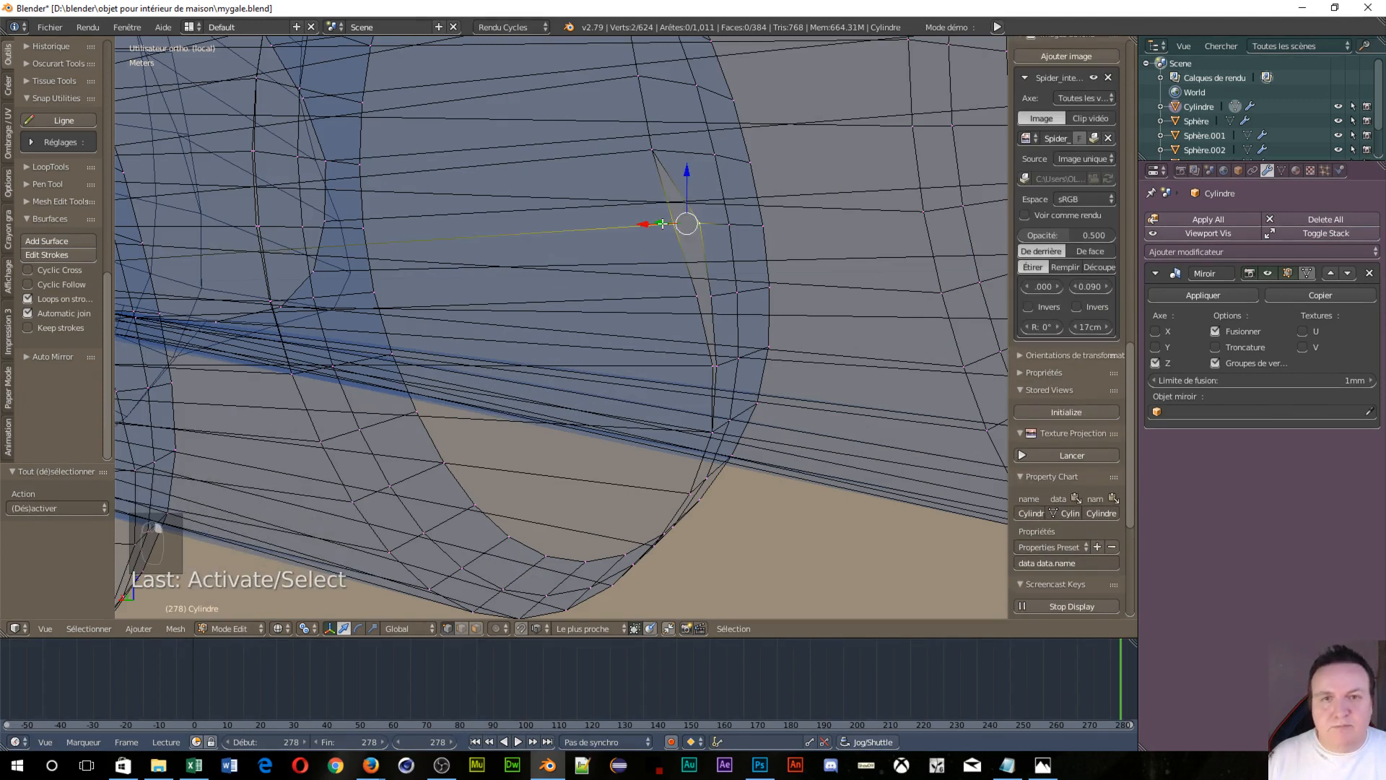
key(alt+m)
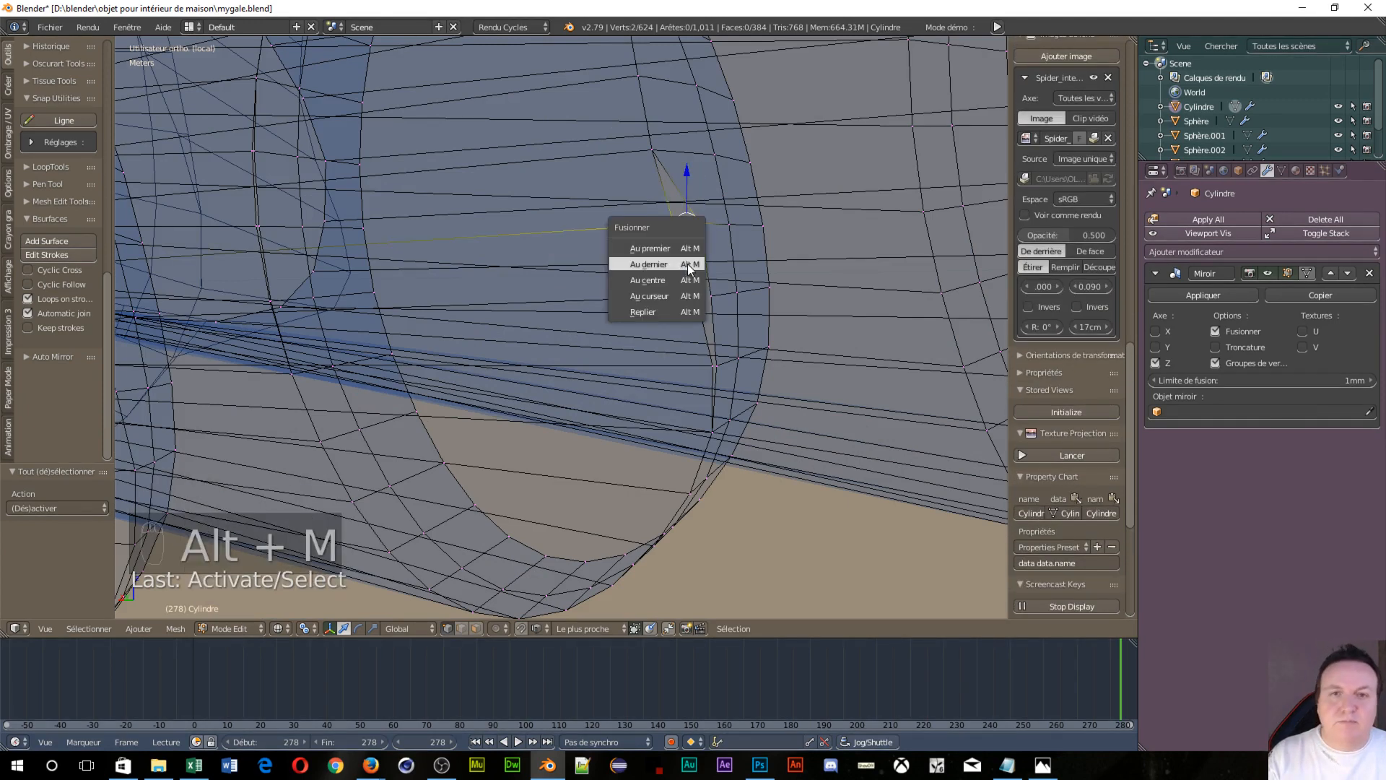
click(674, 266)
shift+right_click(710, 304)
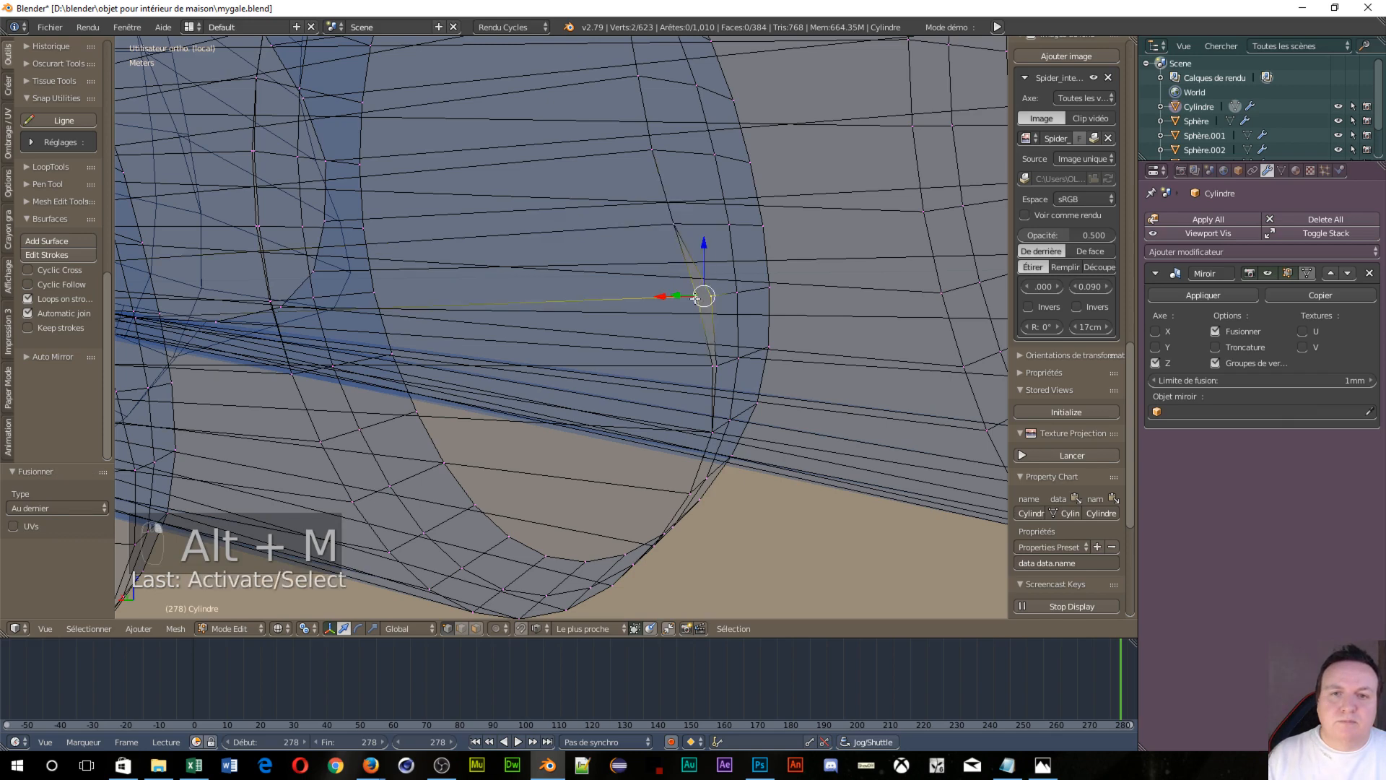
key(alt+m)
click(696, 326)
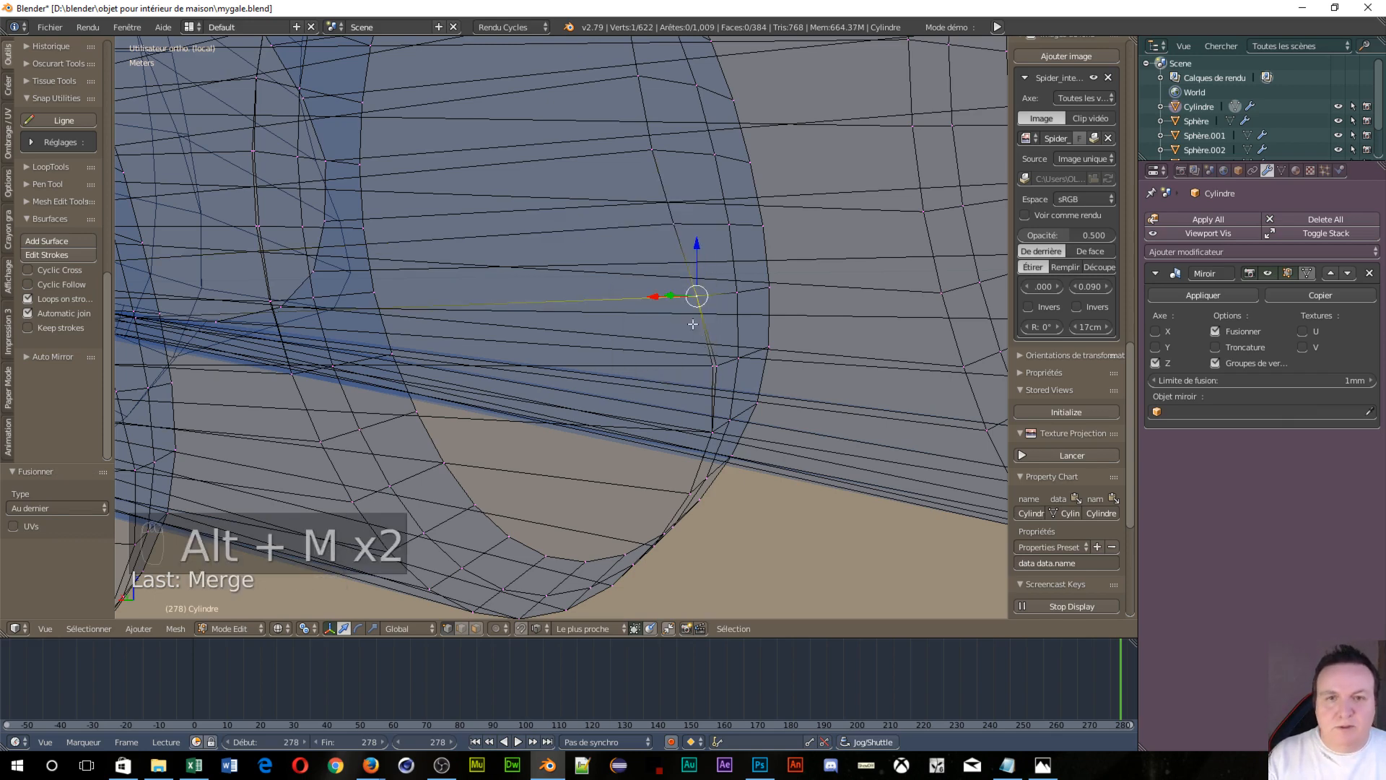
Circle-select the overlapping vertices at the lower end of the gap and merge them At Center
key(a)
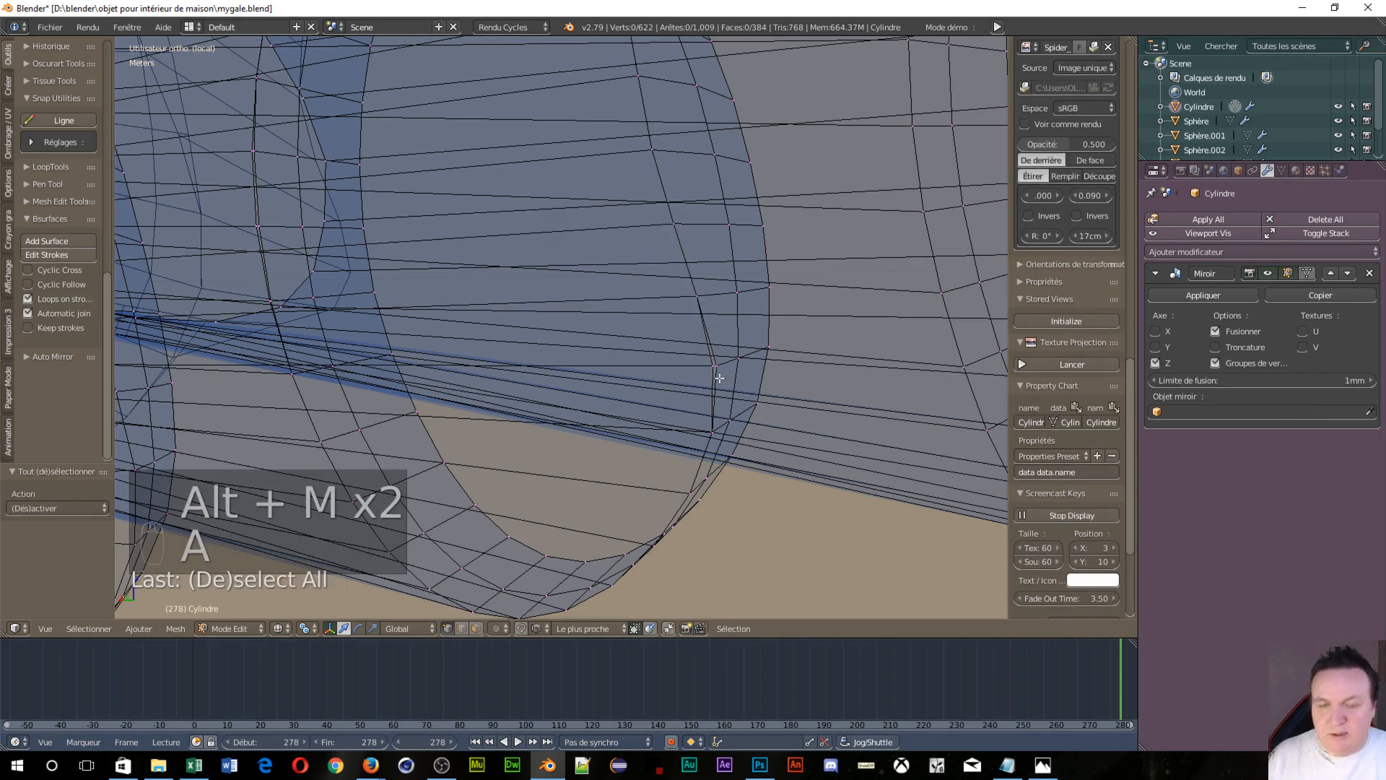
key(c)
click(717, 377)
right_click(725, 395)
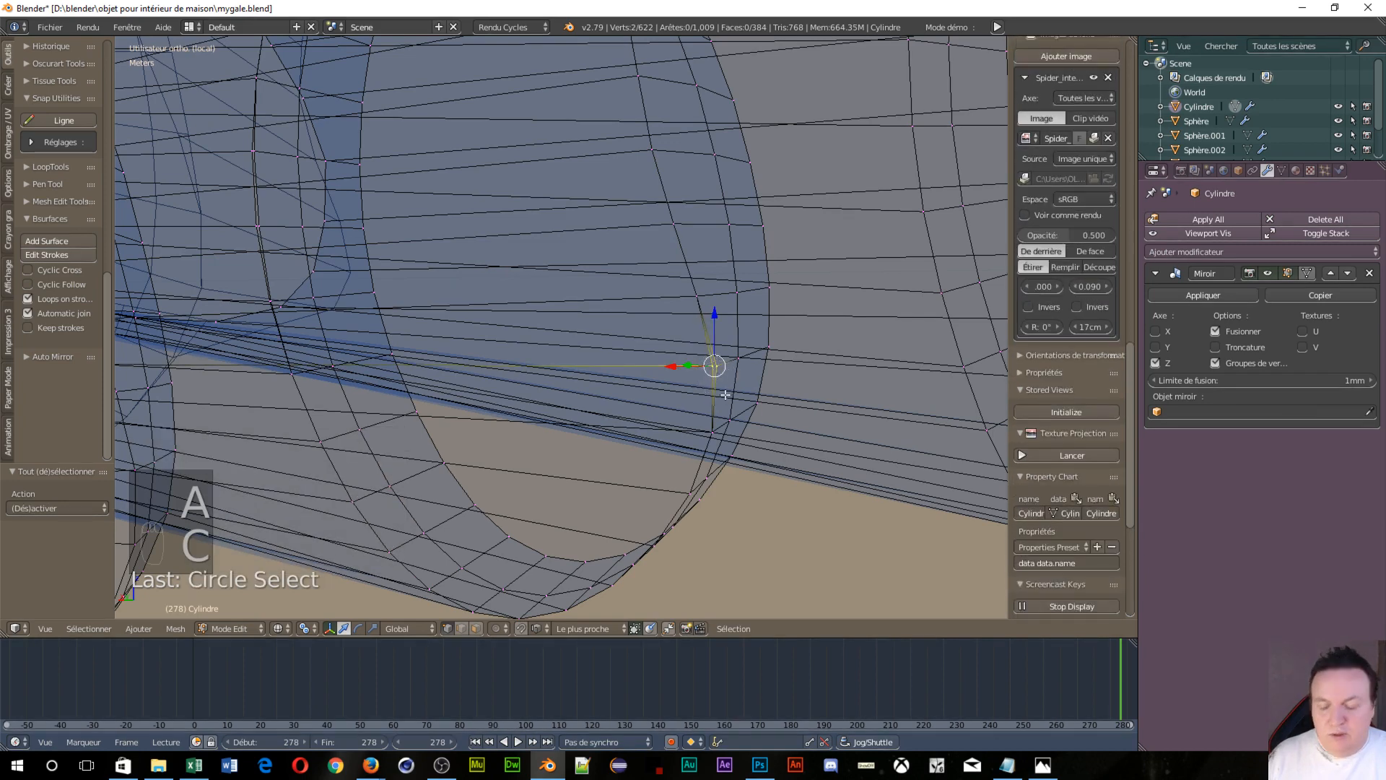
key(alt+m)
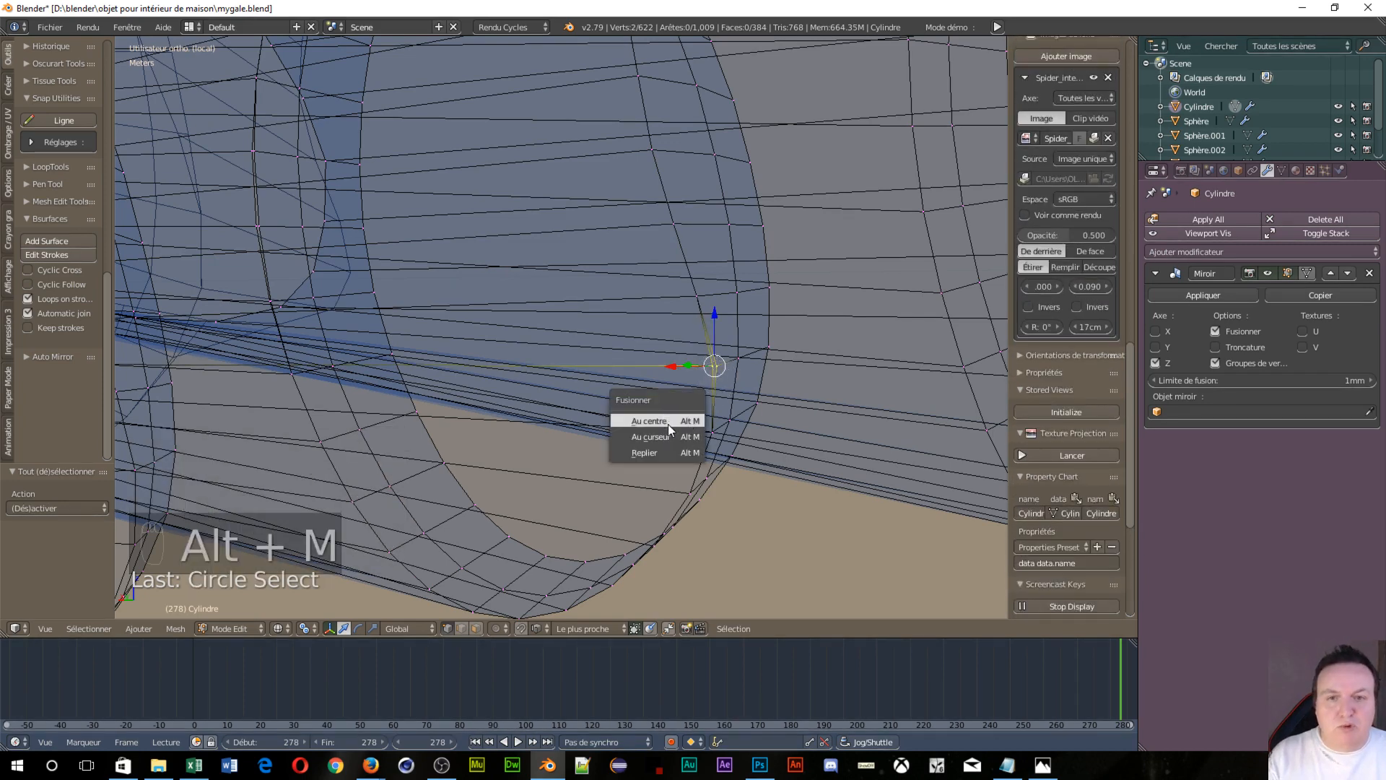
click(669, 423)
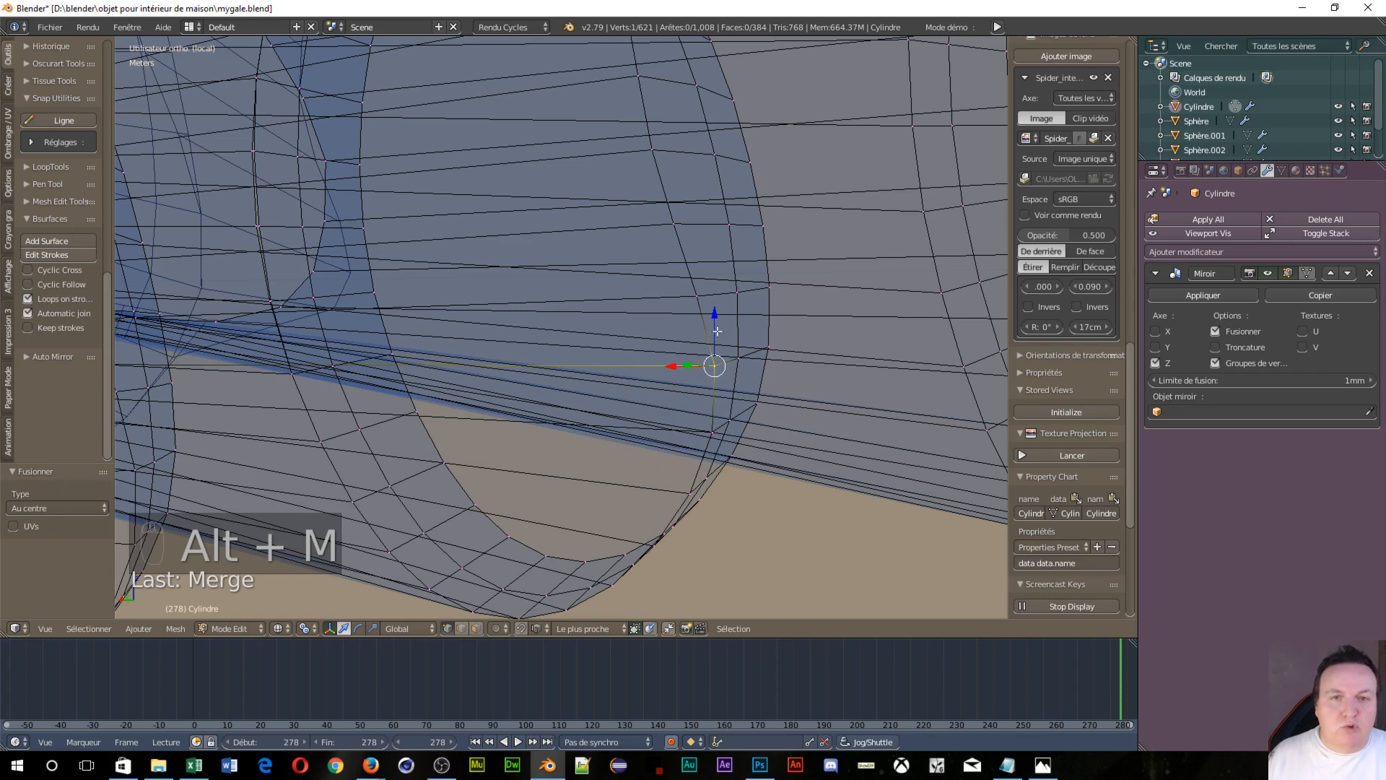
Merge the rim vertex in the middle of the outermost leg base's gap with its matching cone vertex, using At Last
scroll(730, 341, down, 4)
shift+middle_drag(808, 257, 437, 451)
scroll(452, 428, up, 4)
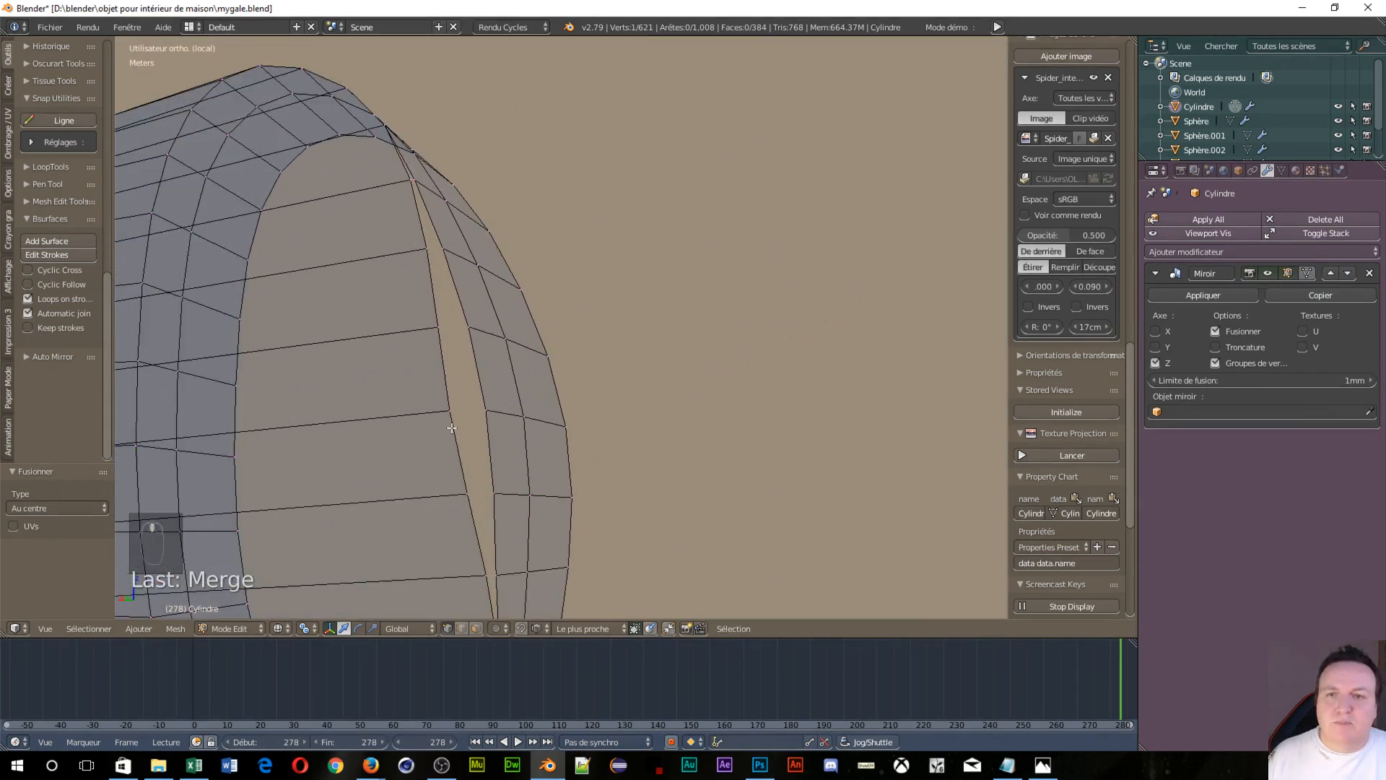
right_click(498, 403)
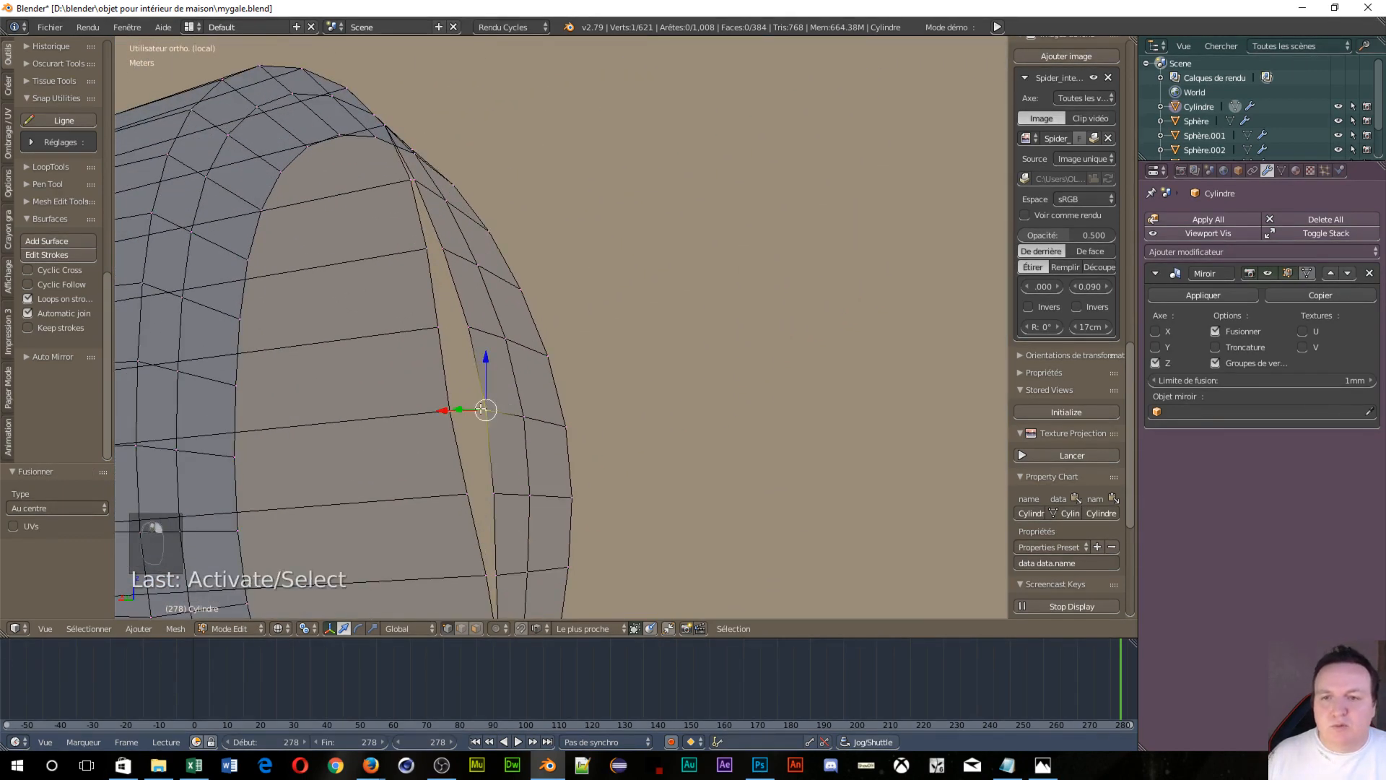
shift+right_click(414, 419)
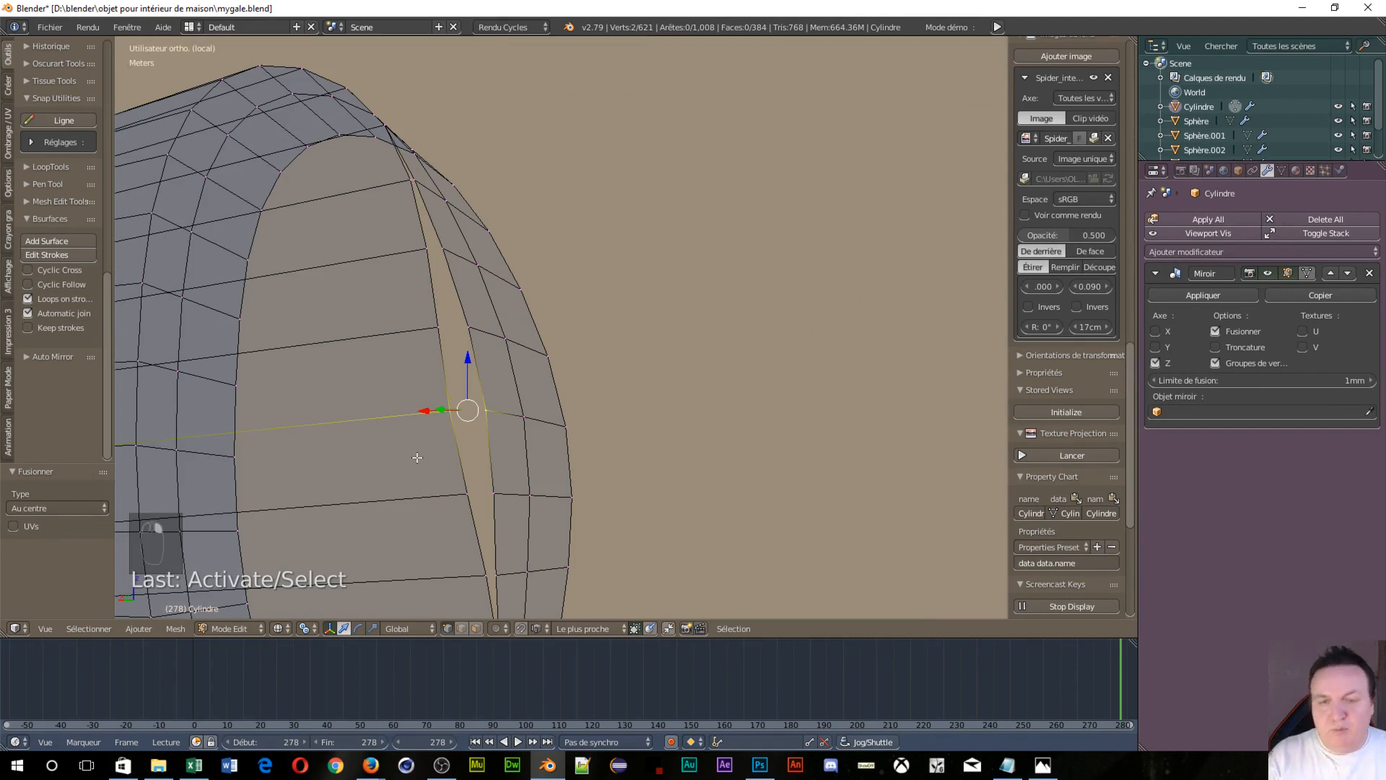
key(alt+m)
click(410, 445)
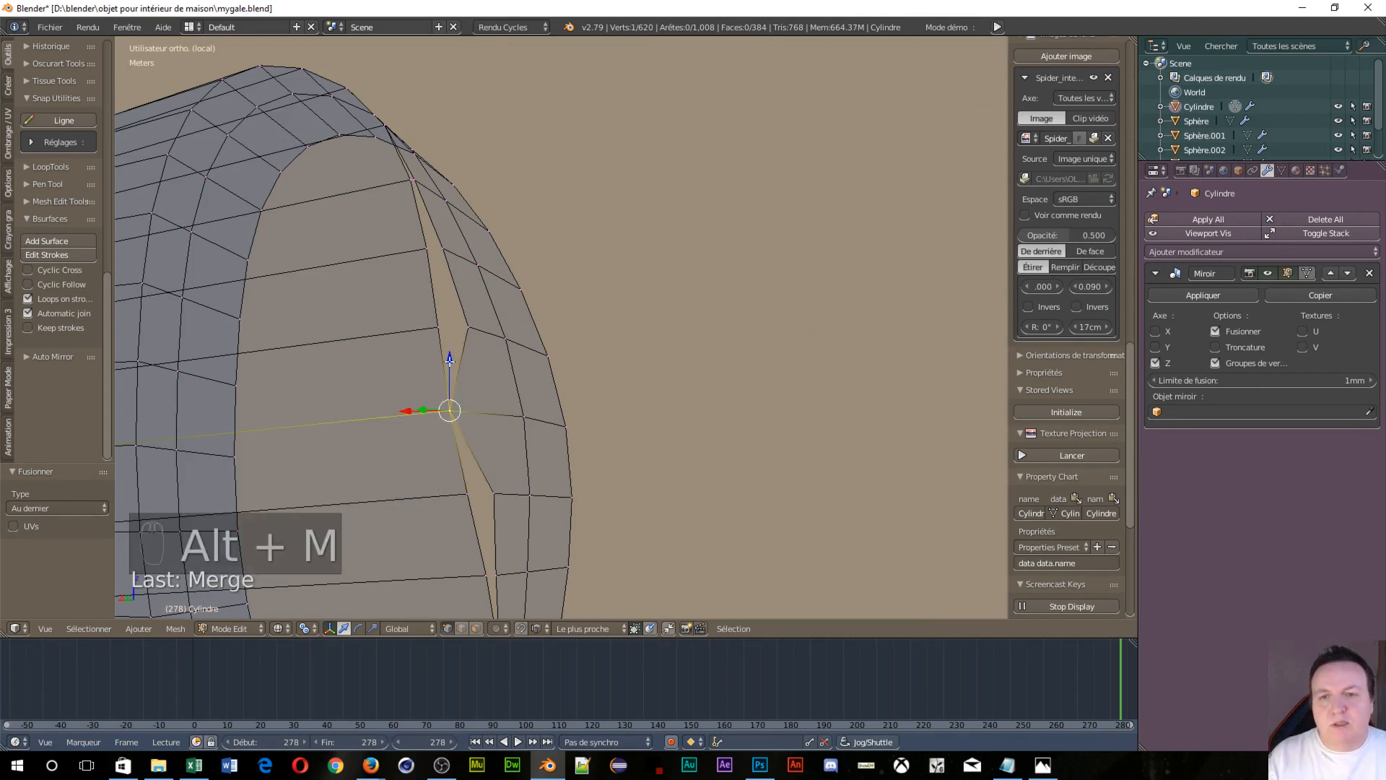
Merge the next two vertex pairs above the merged point on the outermost leg base's rim, each At Last
right_click(468, 329)
shift+right_click(437, 327)
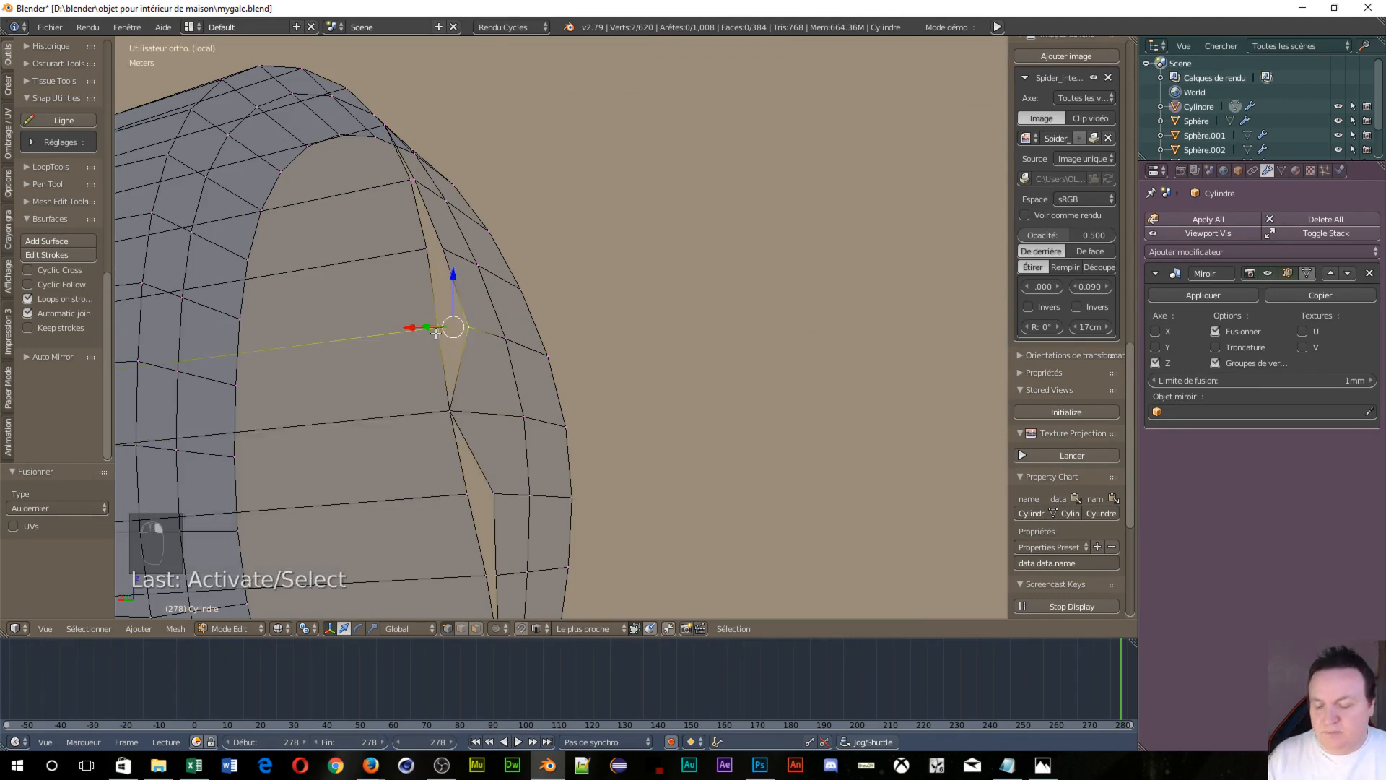
key(alt+m)
click(439, 337)
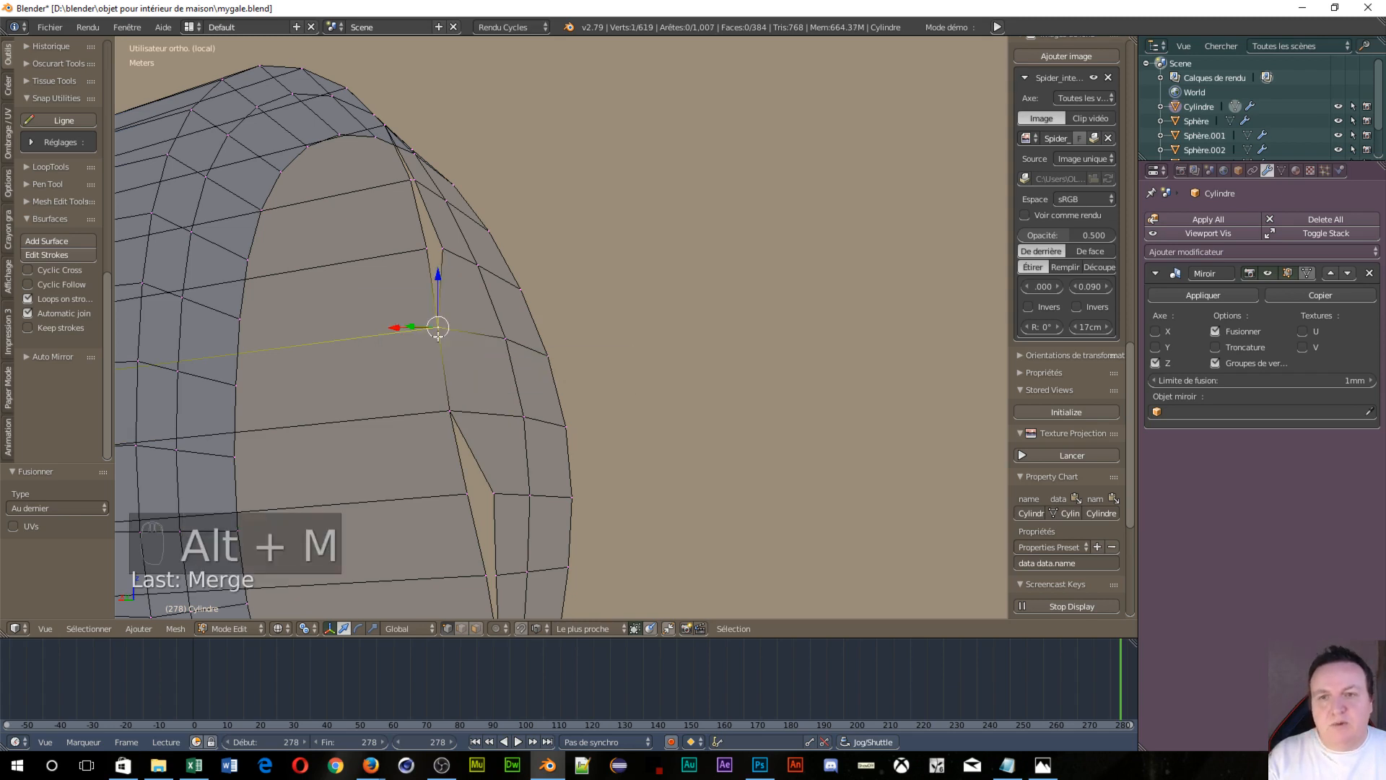
right_click(443, 245)
shift+right_click(427, 250)
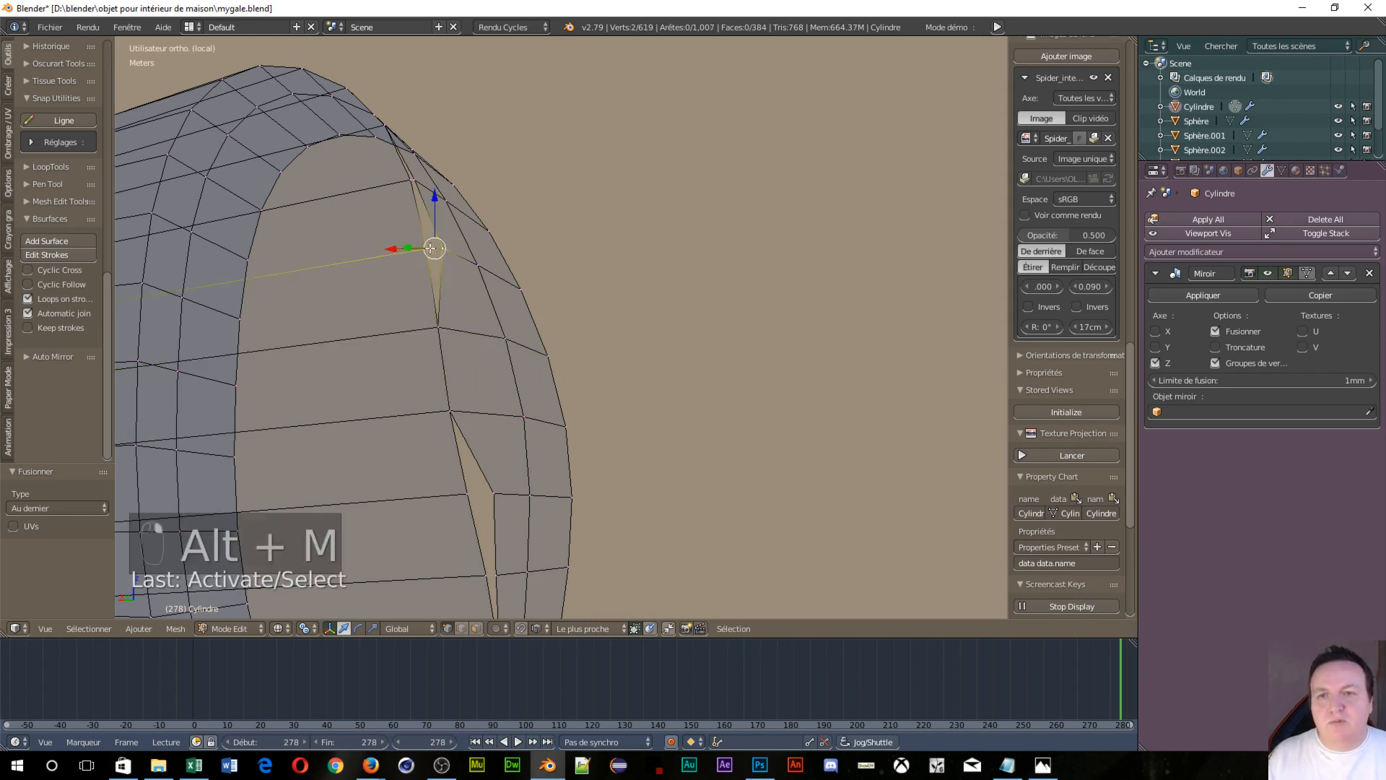
key(alt+m)
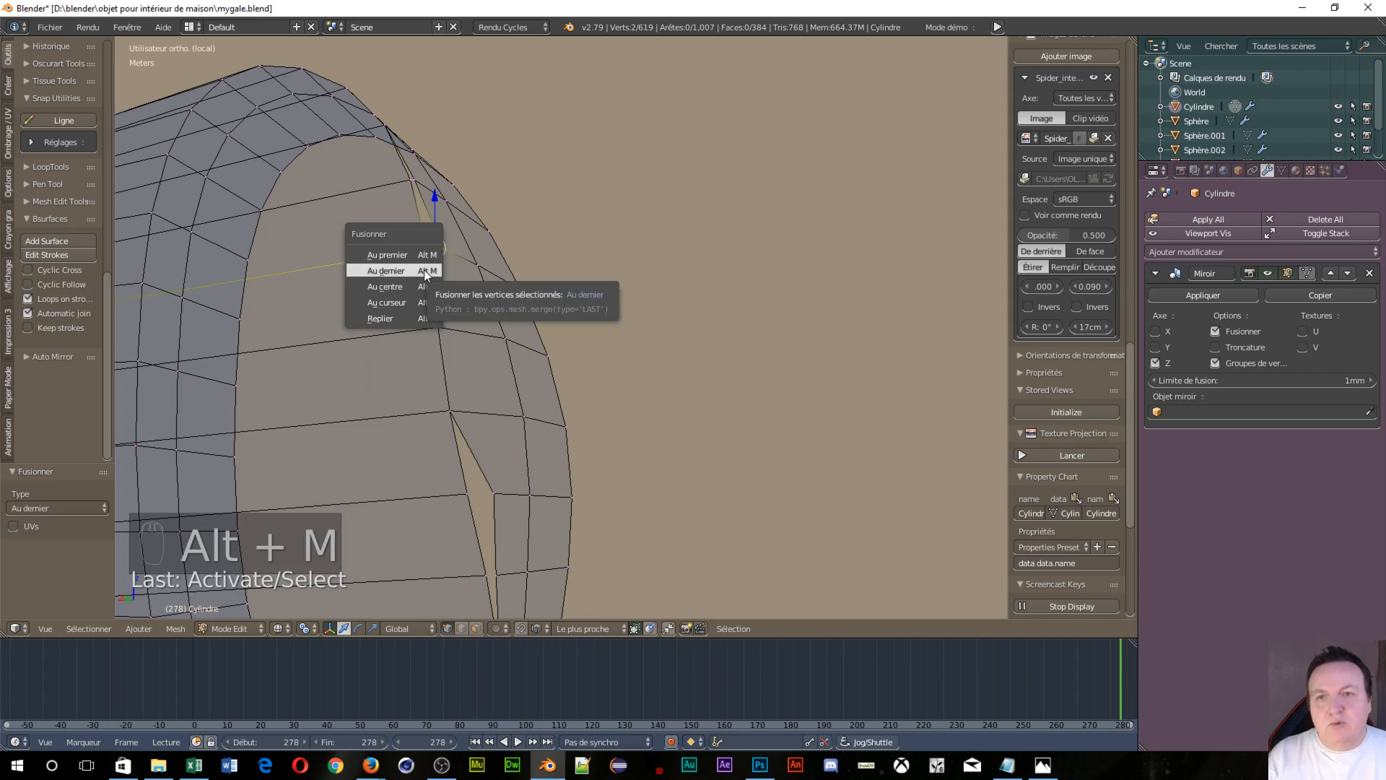
click(423, 267)
Merge the topmost open rim vertex of the outermost leg base with its matching cone vertex, using At Last
right_click(416, 181)
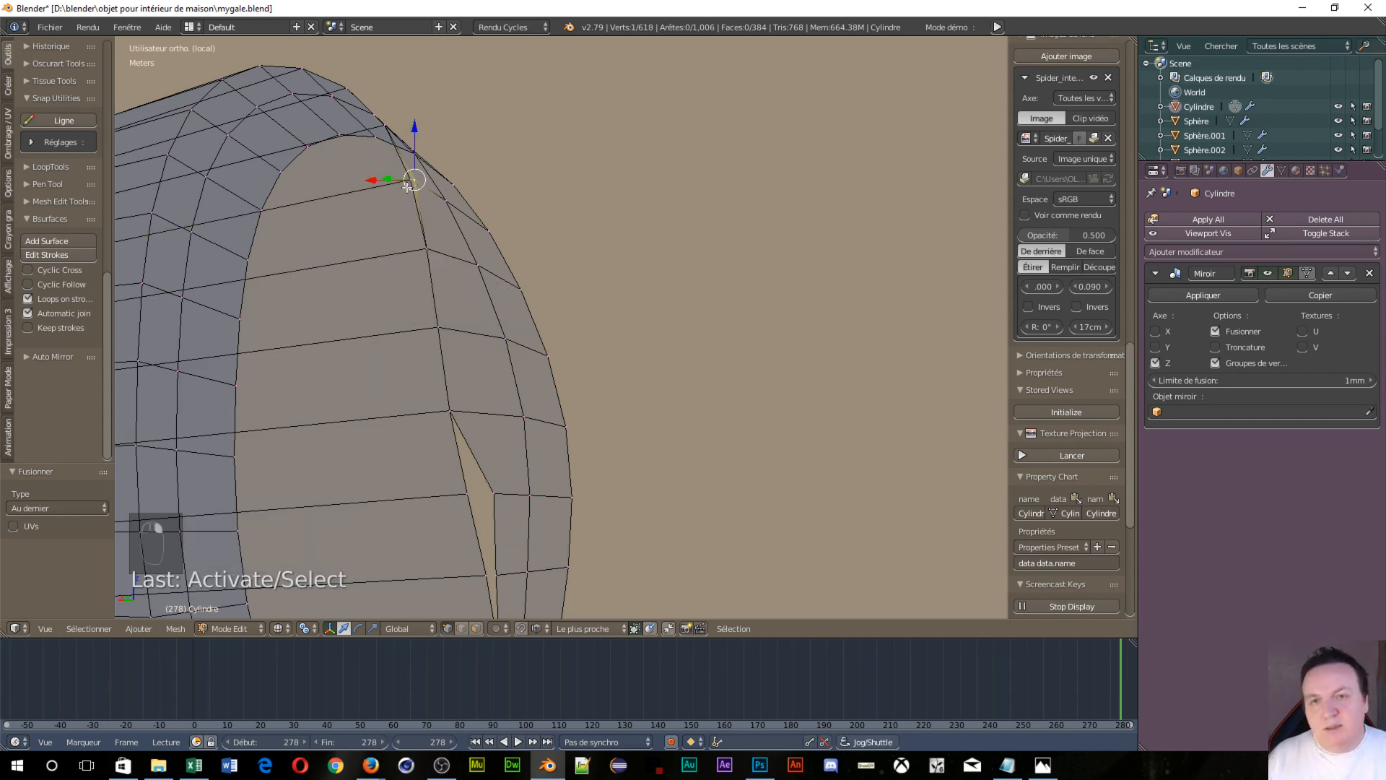
shift+right_click(409, 188)
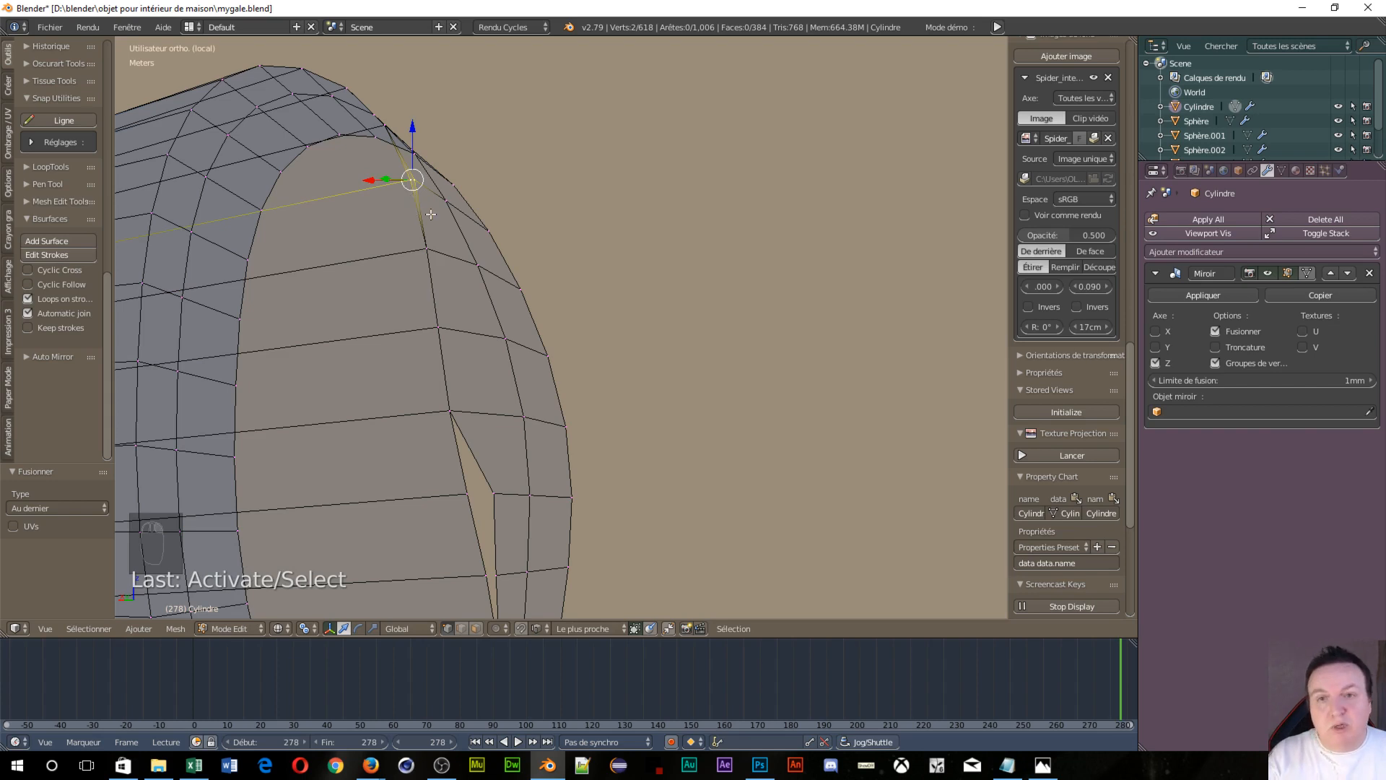
key(alt+m)
click(431, 214)
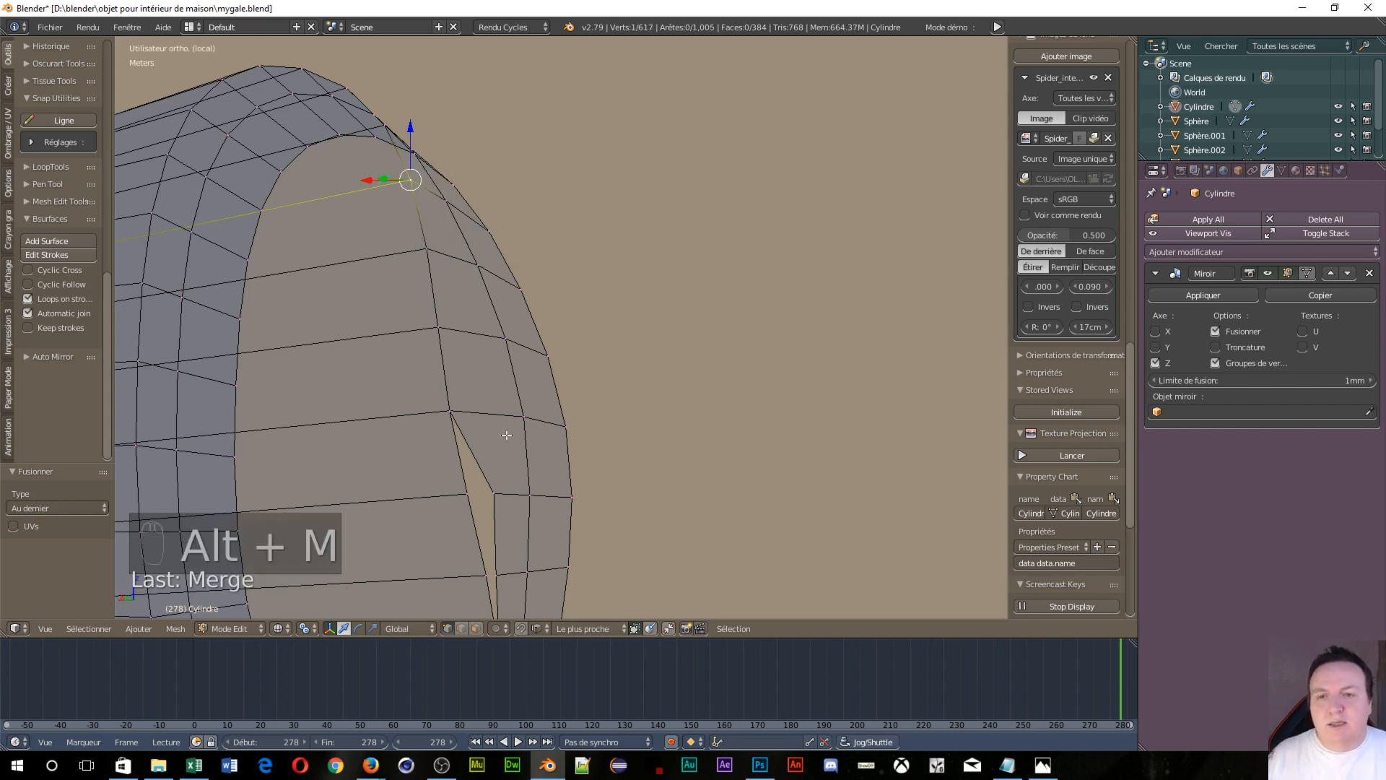
Merge the two remaining vertex pairs in the lower part of the outermost leg base's gap, each At Last
shift+middle_drag(507, 435, 484, 200)
right_click(487, 265)
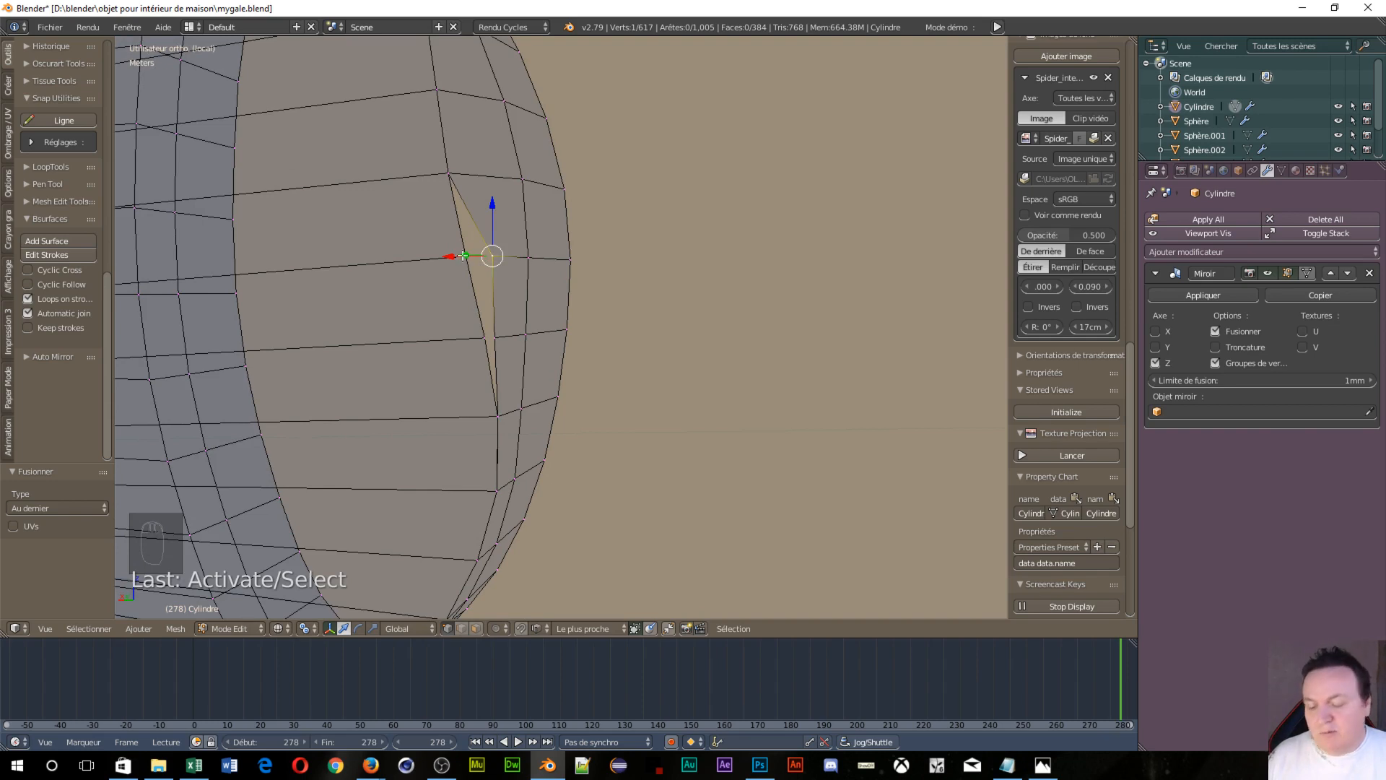
shift+right_click(464, 256)
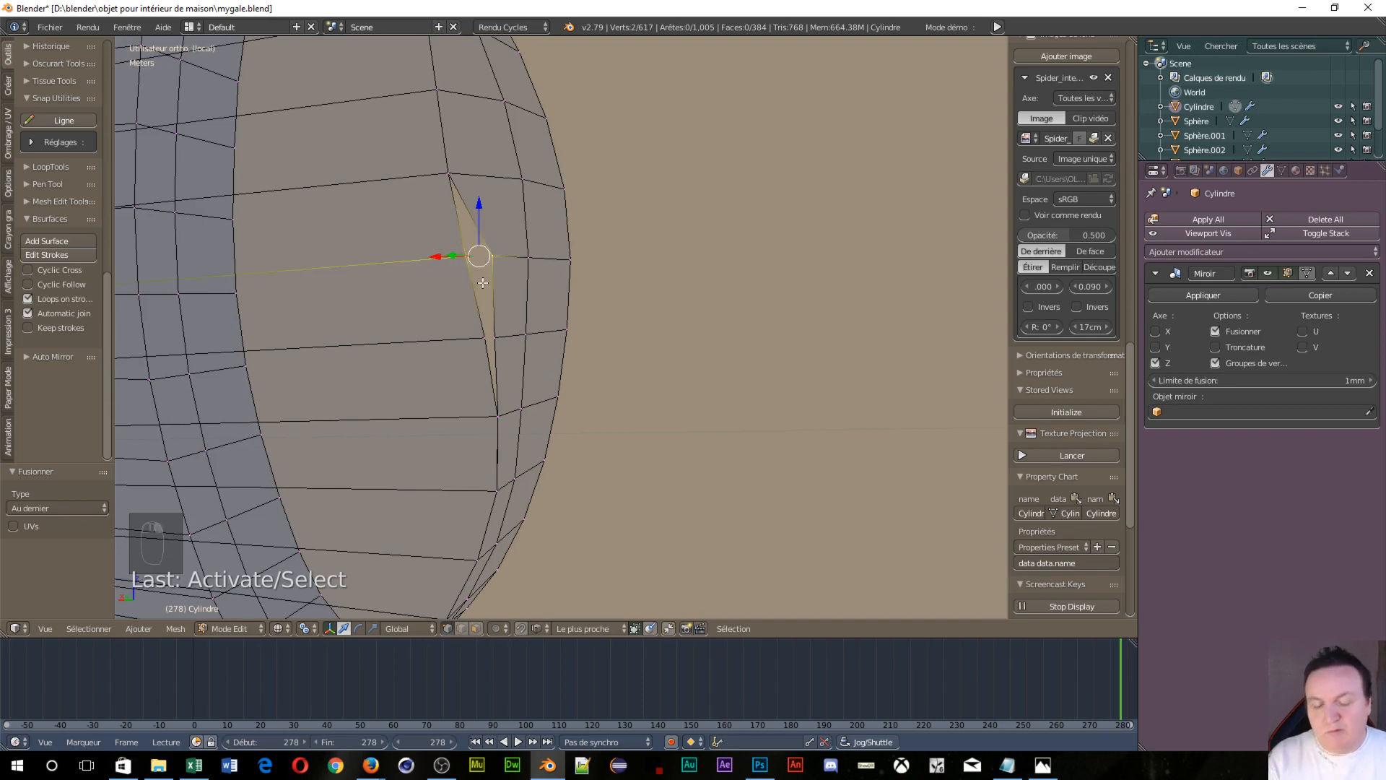
key(alt+m)
click(509, 280)
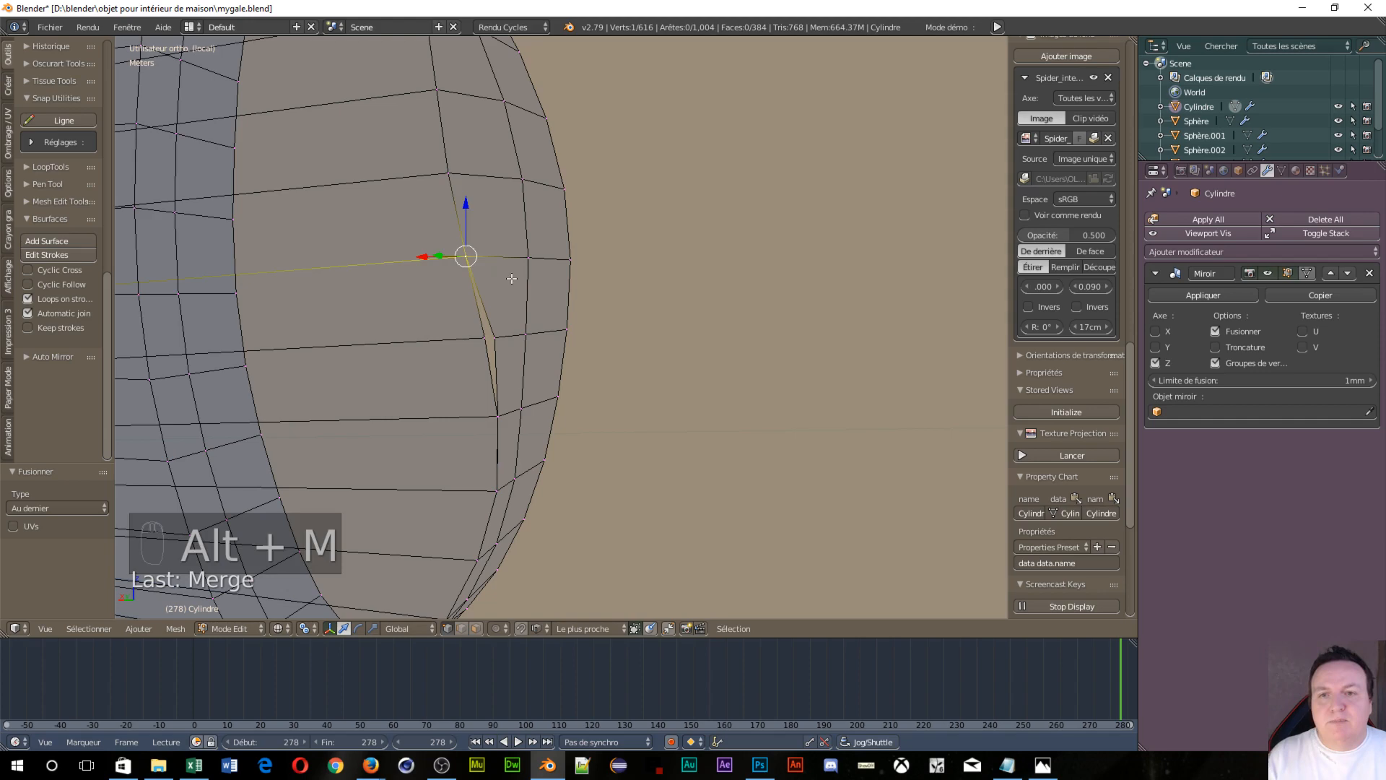
right_click(508, 334)
shift+right_click(496, 337)
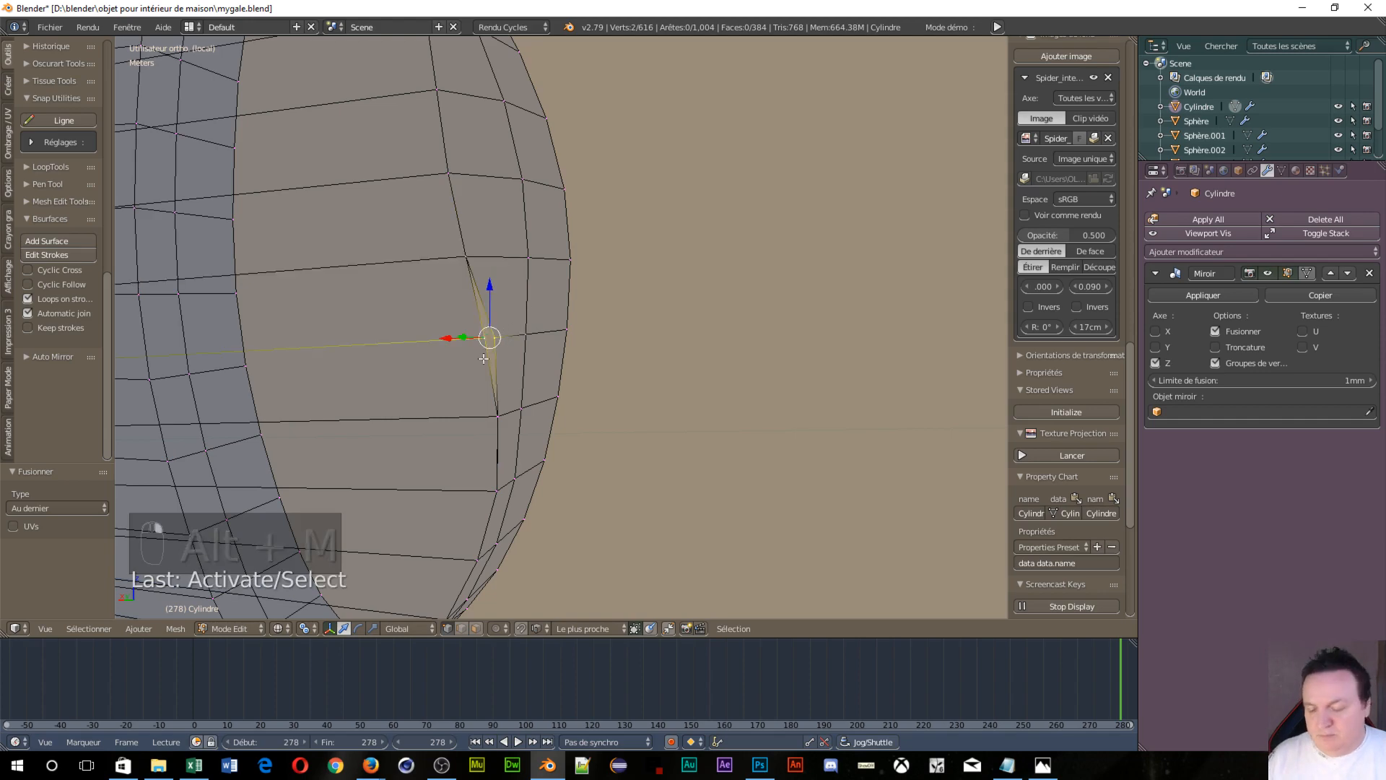
key(alt+m)
click(495, 359)
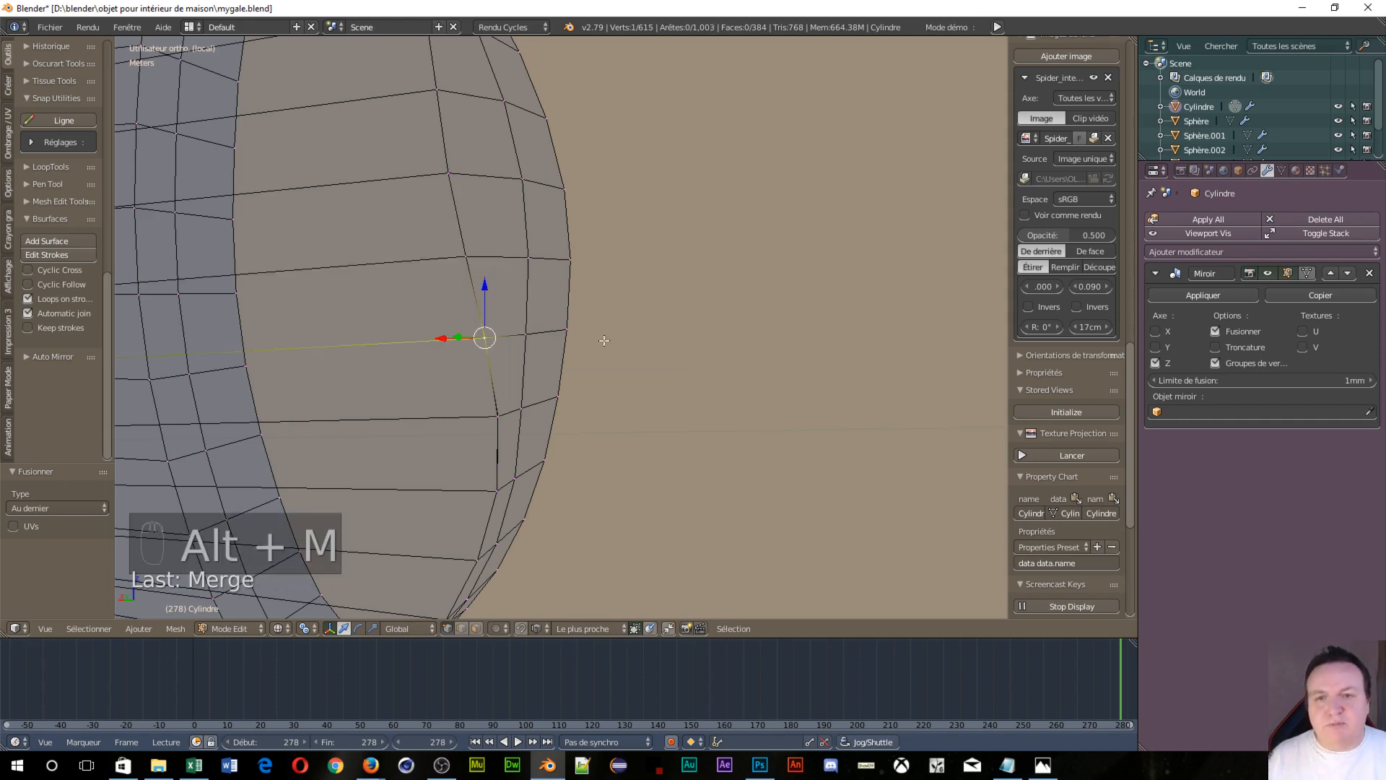
Select the entire leg-base mesh and remove its duplicate vertices
scroll(604, 340, down, 6)
key(a)
key(a)
key(a)
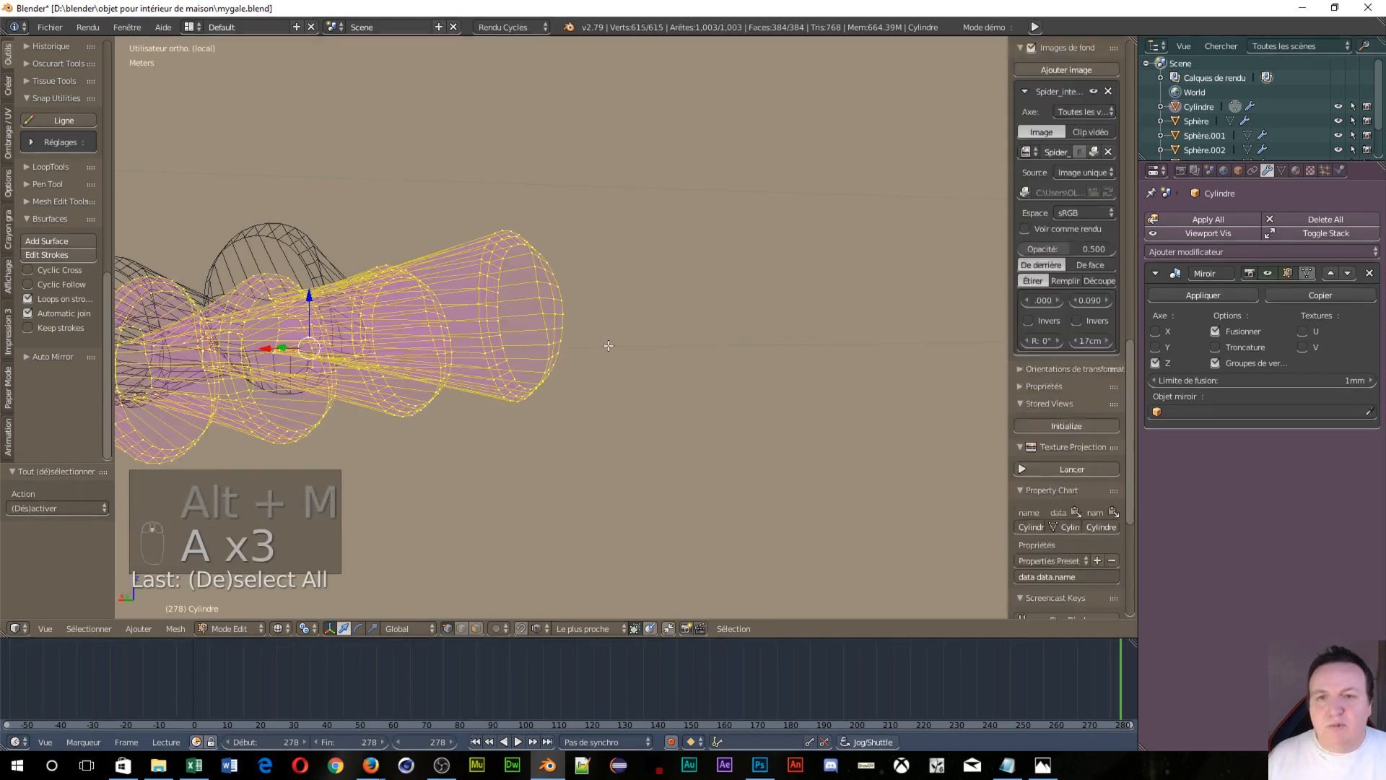
scroll(71, 265, up, 5)
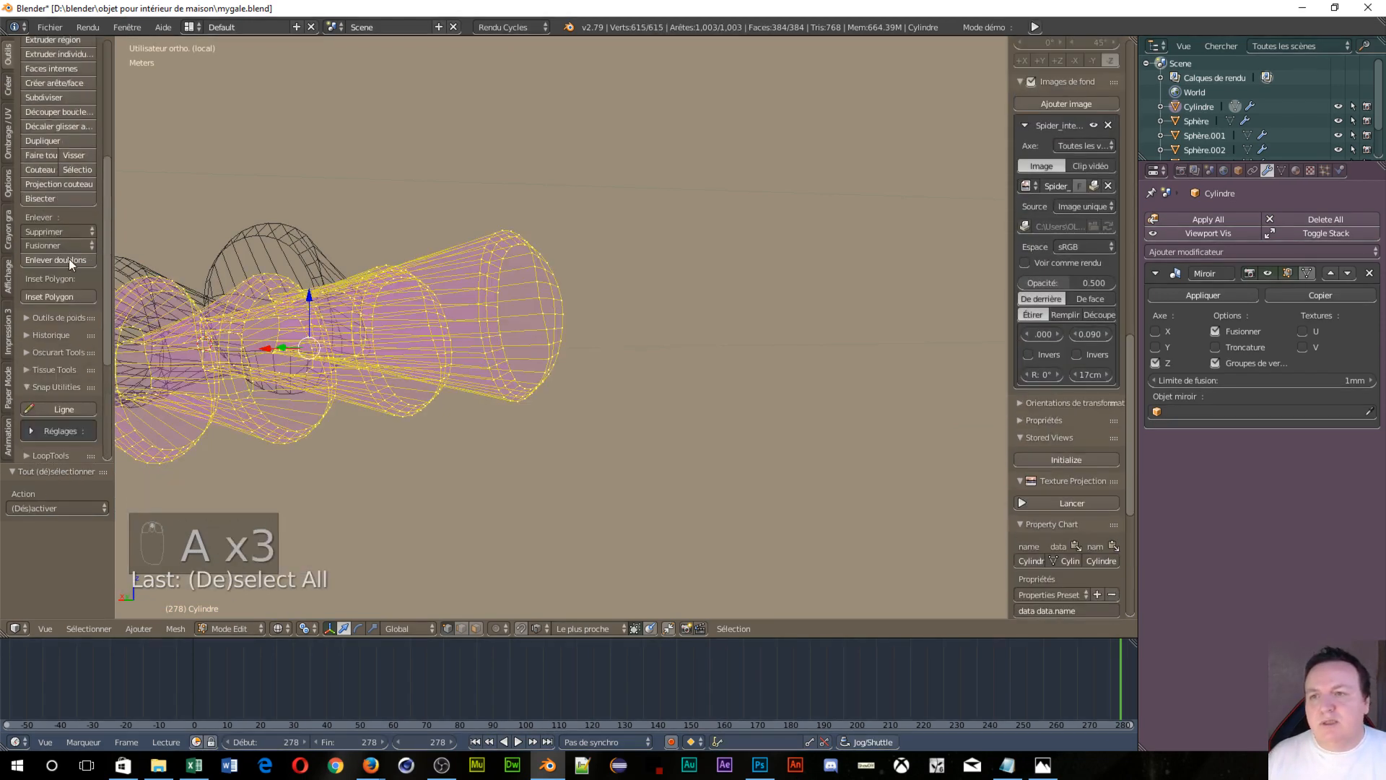
click(72, 262)
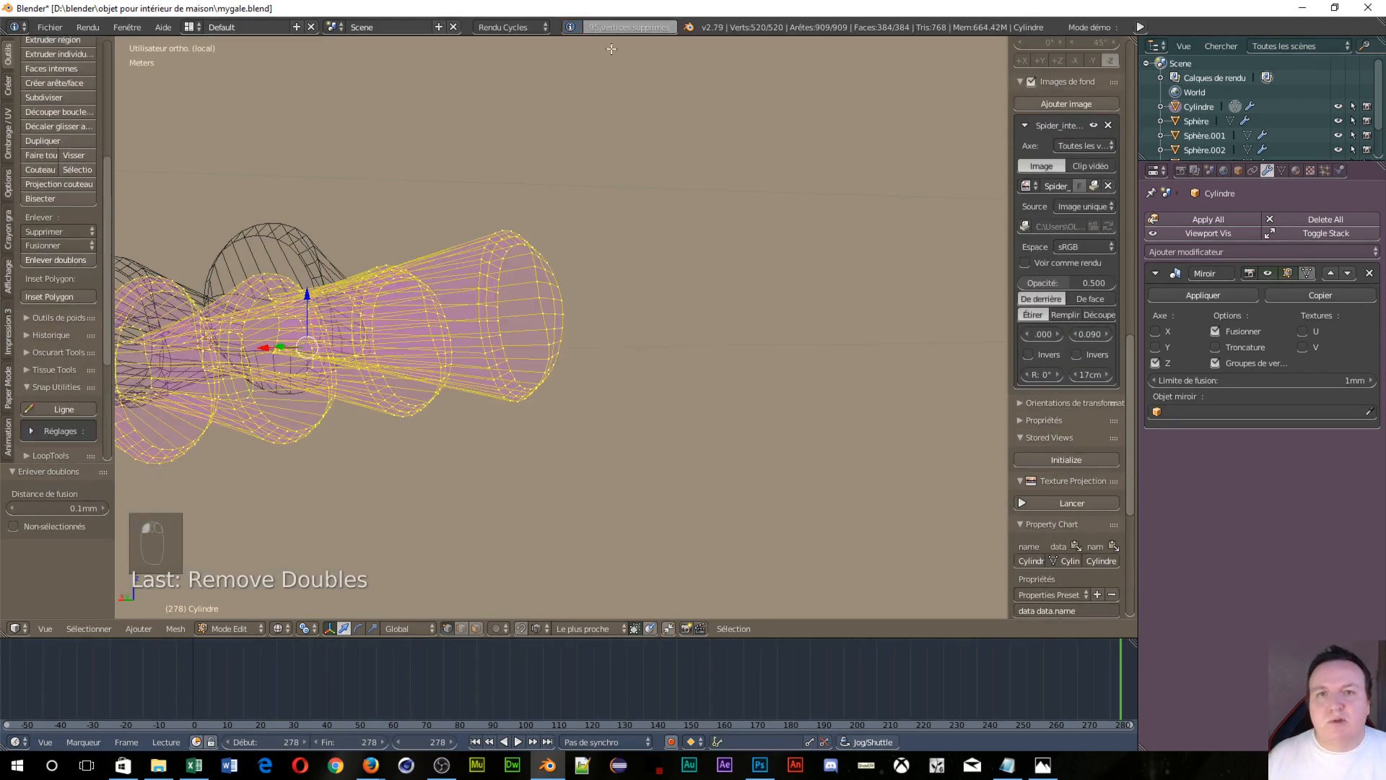
Leave local view, return to Object Mode and set the viewport shading to Solid
scroll(379, 374, up, 8)
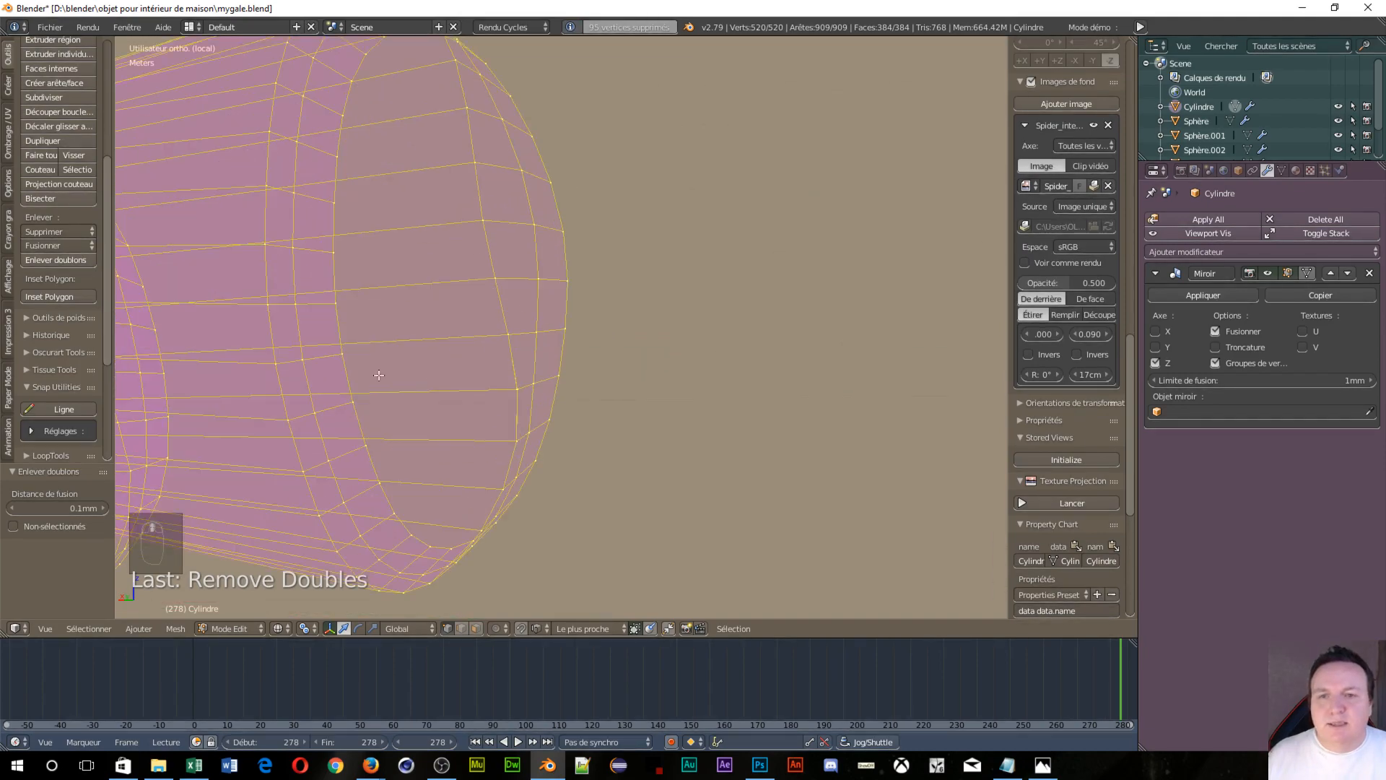
scroll(300, 336, down, 4)
middle_drag(513, 313, 266, 305)
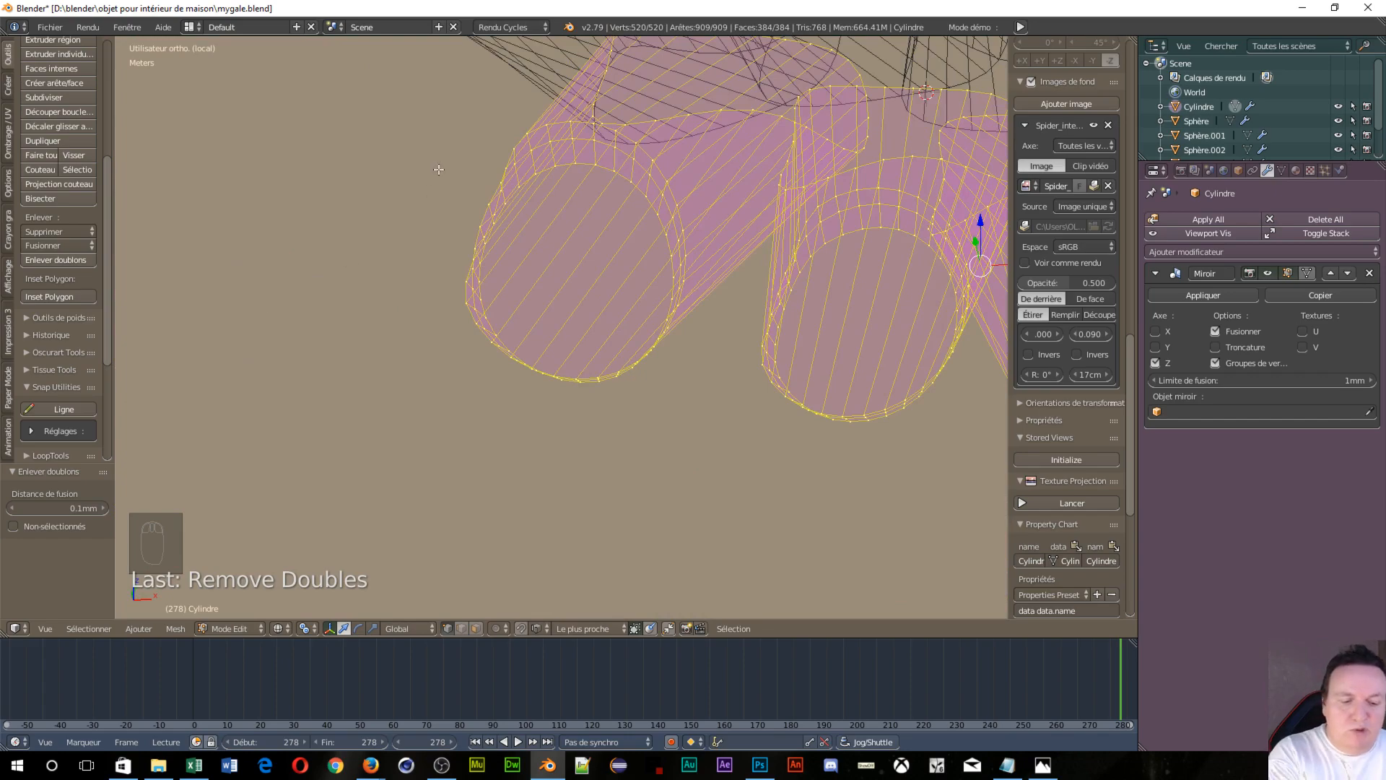
key(KP_Divide)
scroll(538, 159, down, 4)
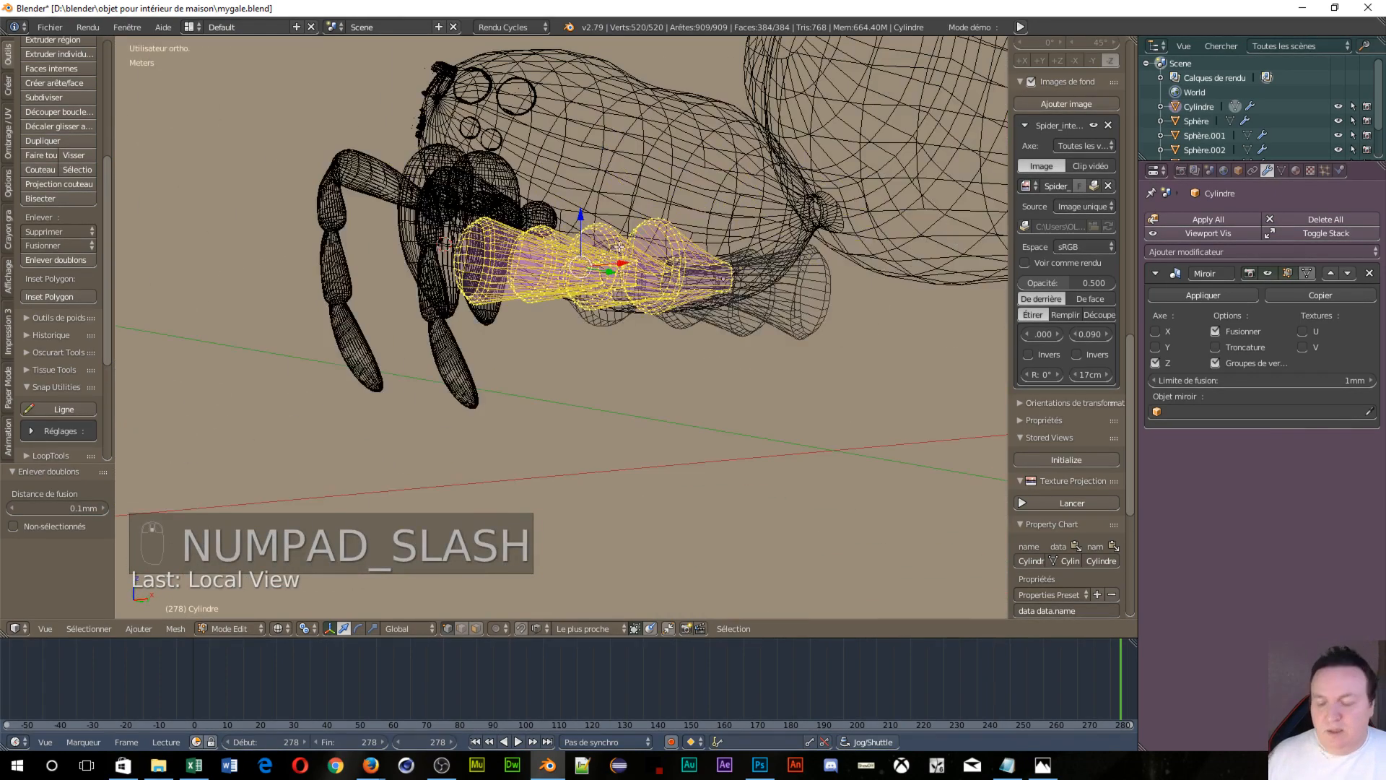
key(Tab)
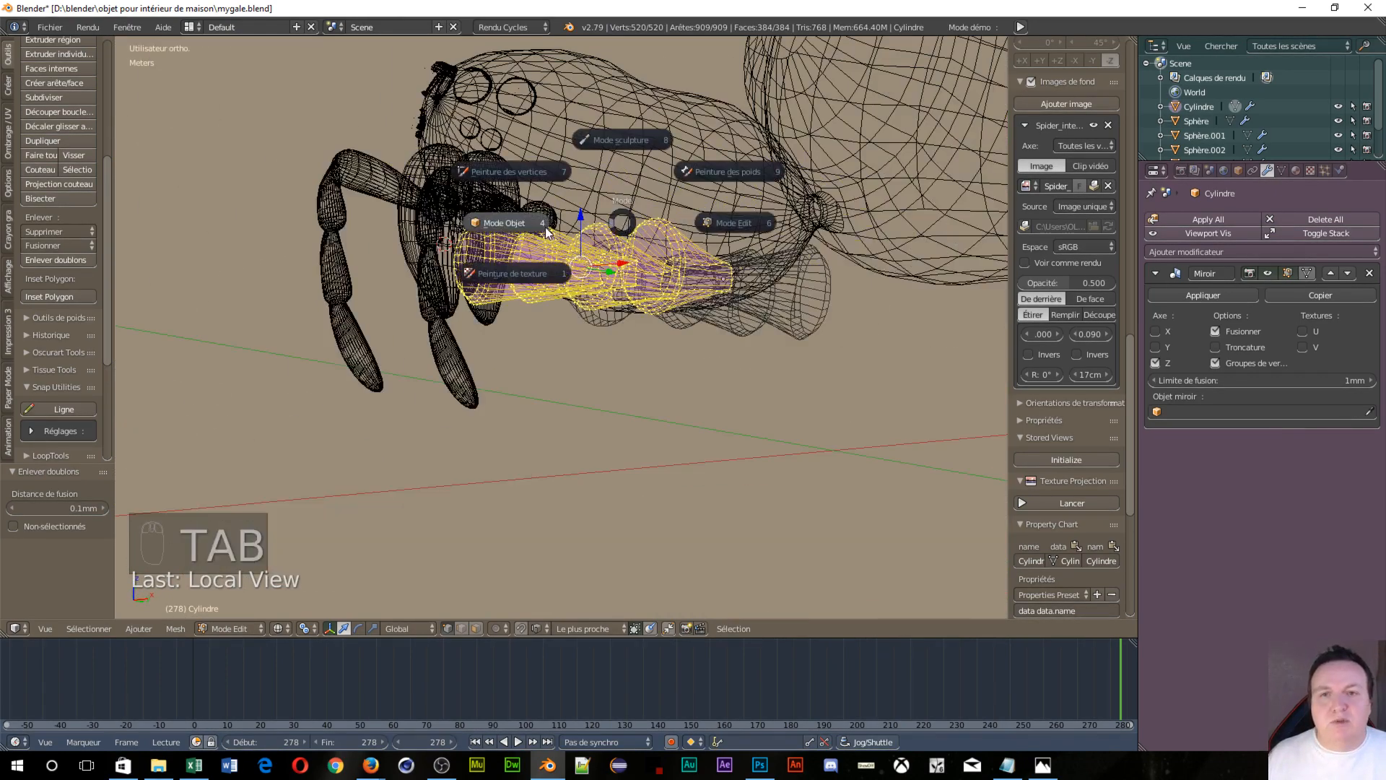
click(481, 225)
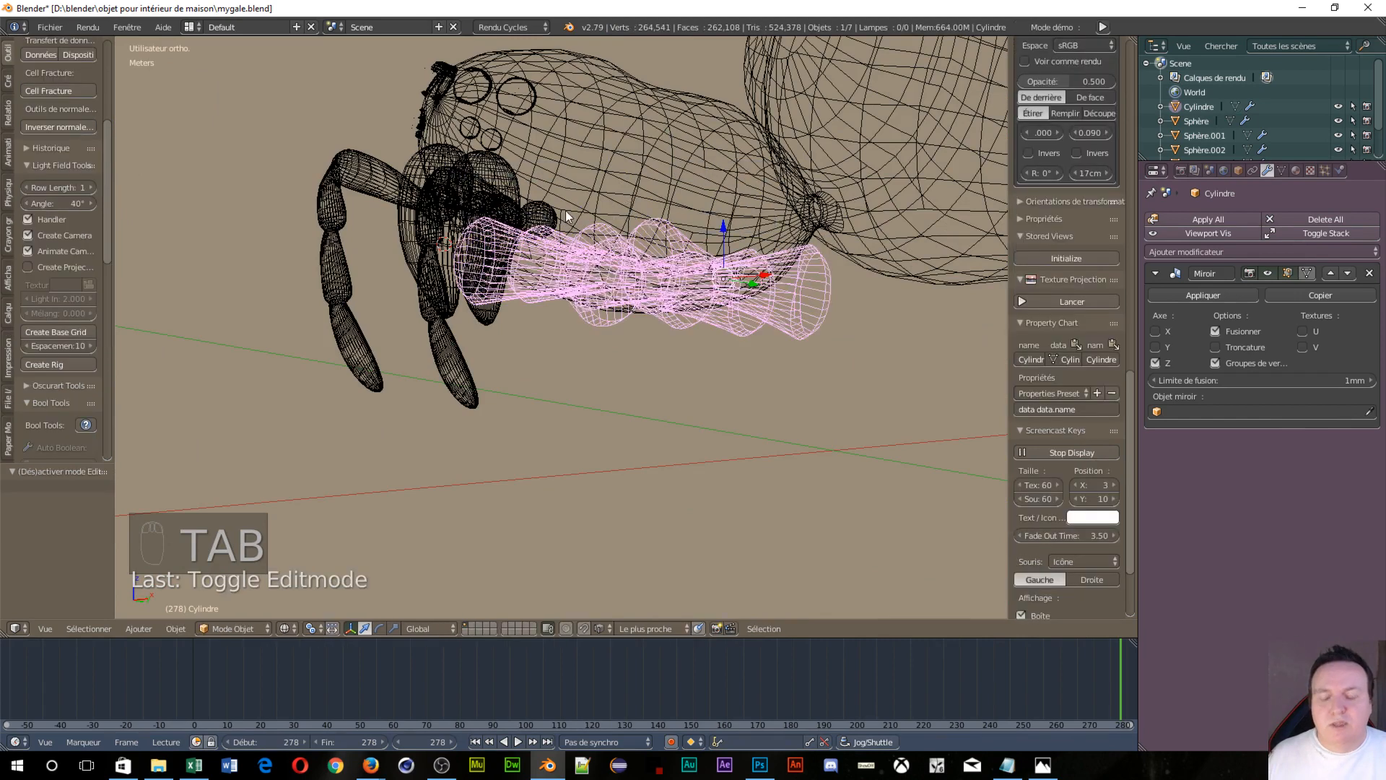
key(z)
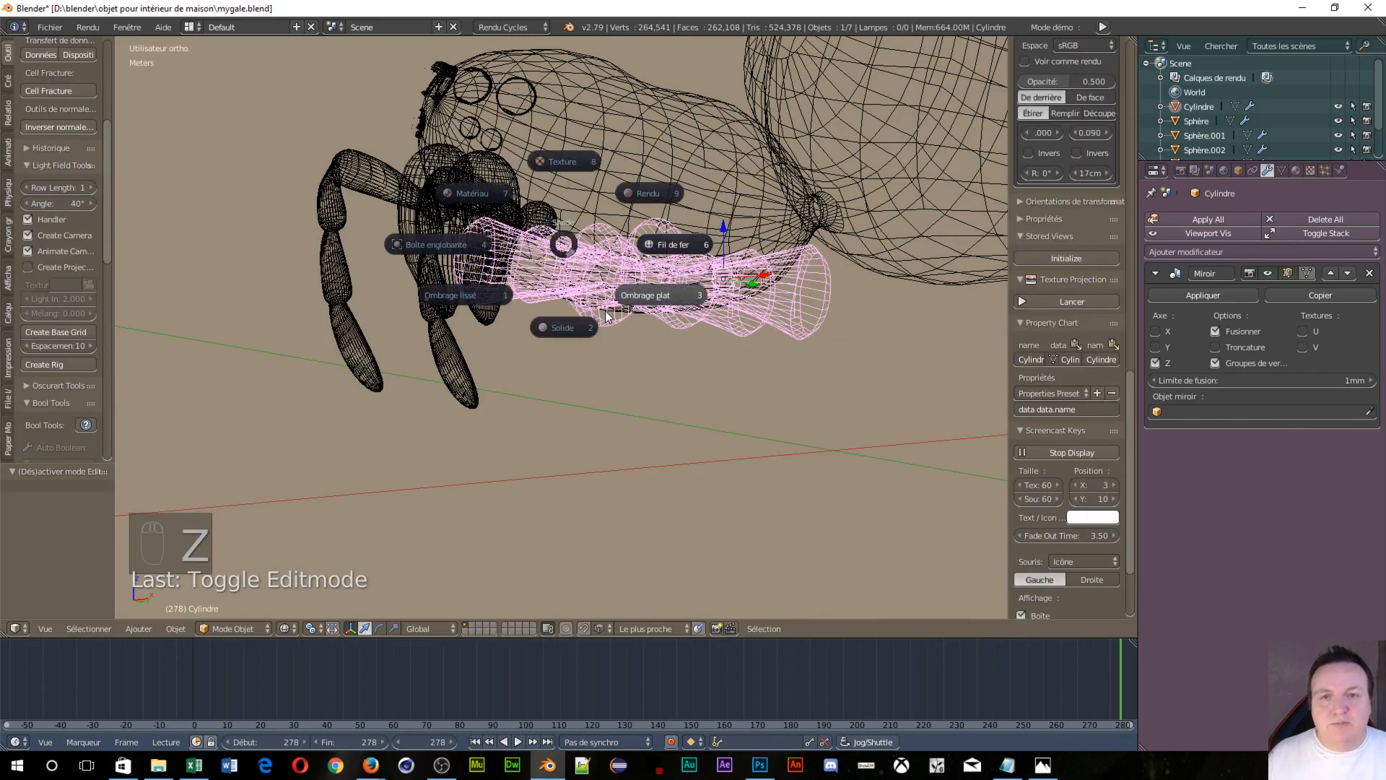
click(565, 325)
Re-enter Edit Mode on the leg bases and recalculate the normals of the entire mesh
mouse_move(571, 312)
middle_down()
mouse_move(700, 379)
mouse_move(790, 327)
mouse_move(619, 210)
mouse_move(566, 276)
mouse_move(684, 384)
mouse_move(610, 334)
mouse_move(748, 328)
mouse_move(584, 292)
mouse_move(773, 352)
middle_up()
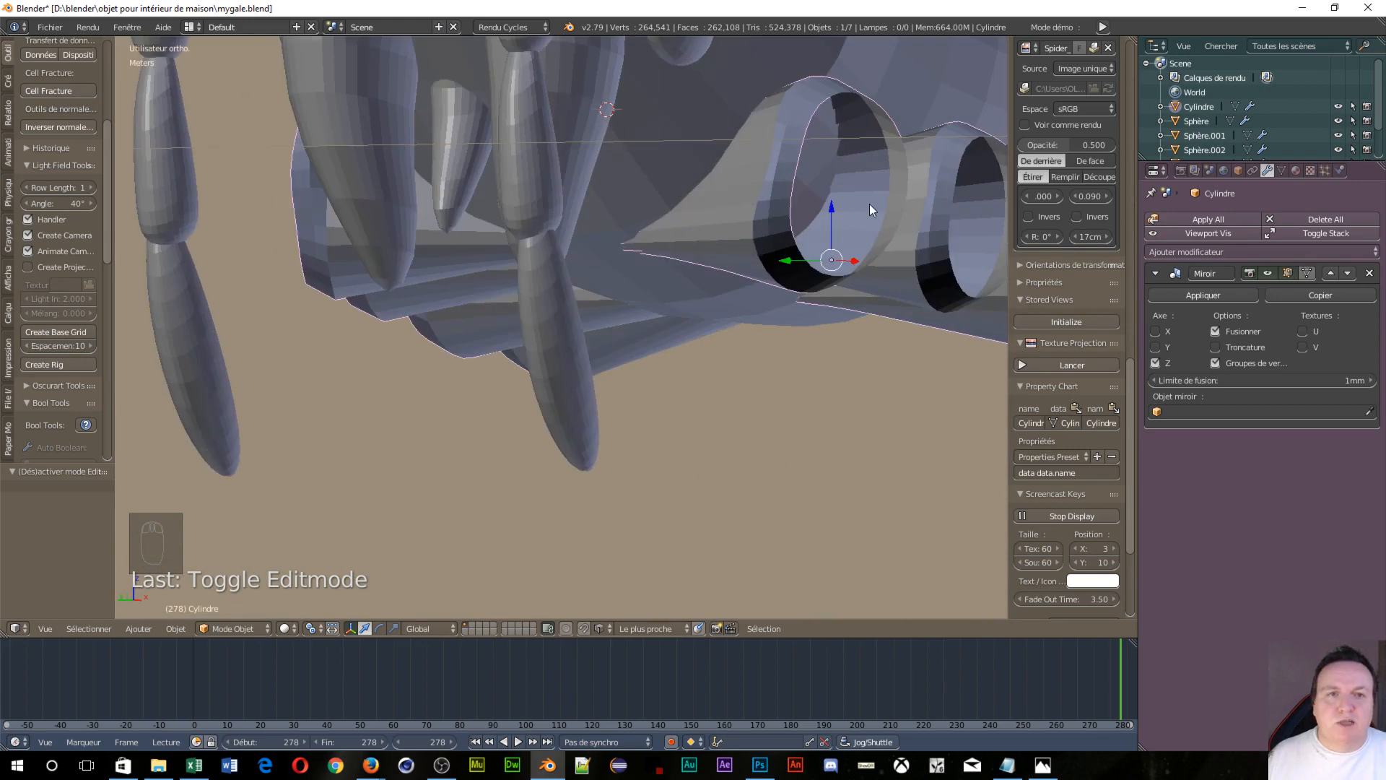
middle_drag(914, 190, 868, 223)
middle_drag(836, 267, 788, 251)
scroll(913, 215, down, 4)
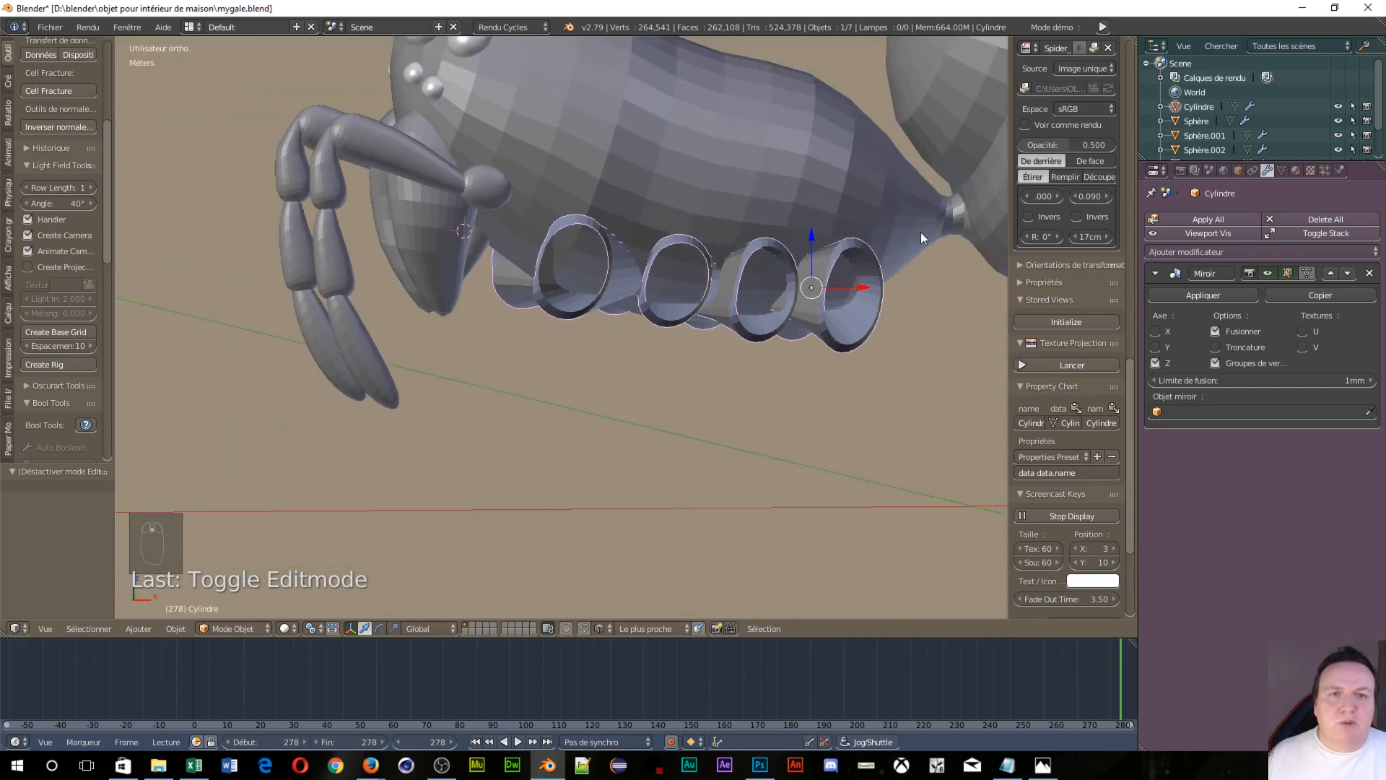
middle_drag(863, 294, 735, 293)
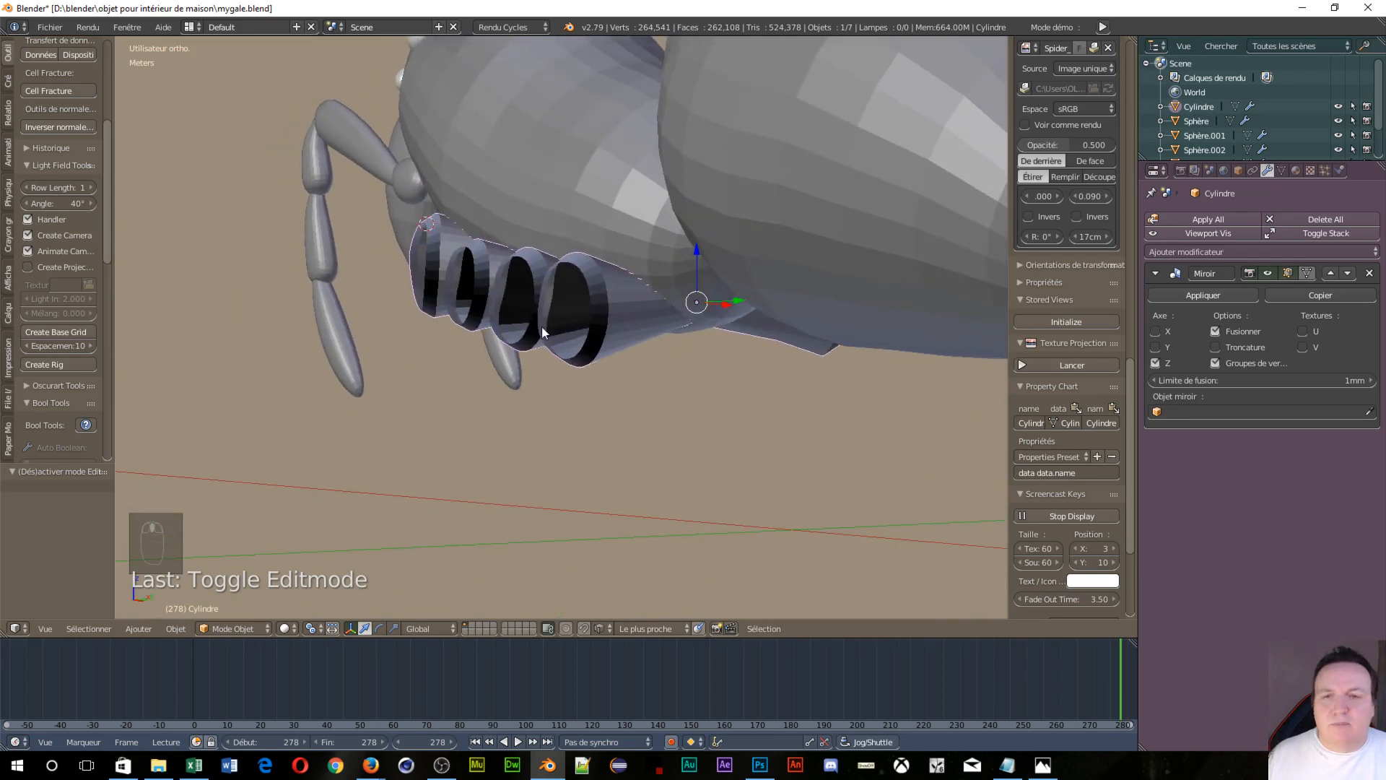
key(Tab)
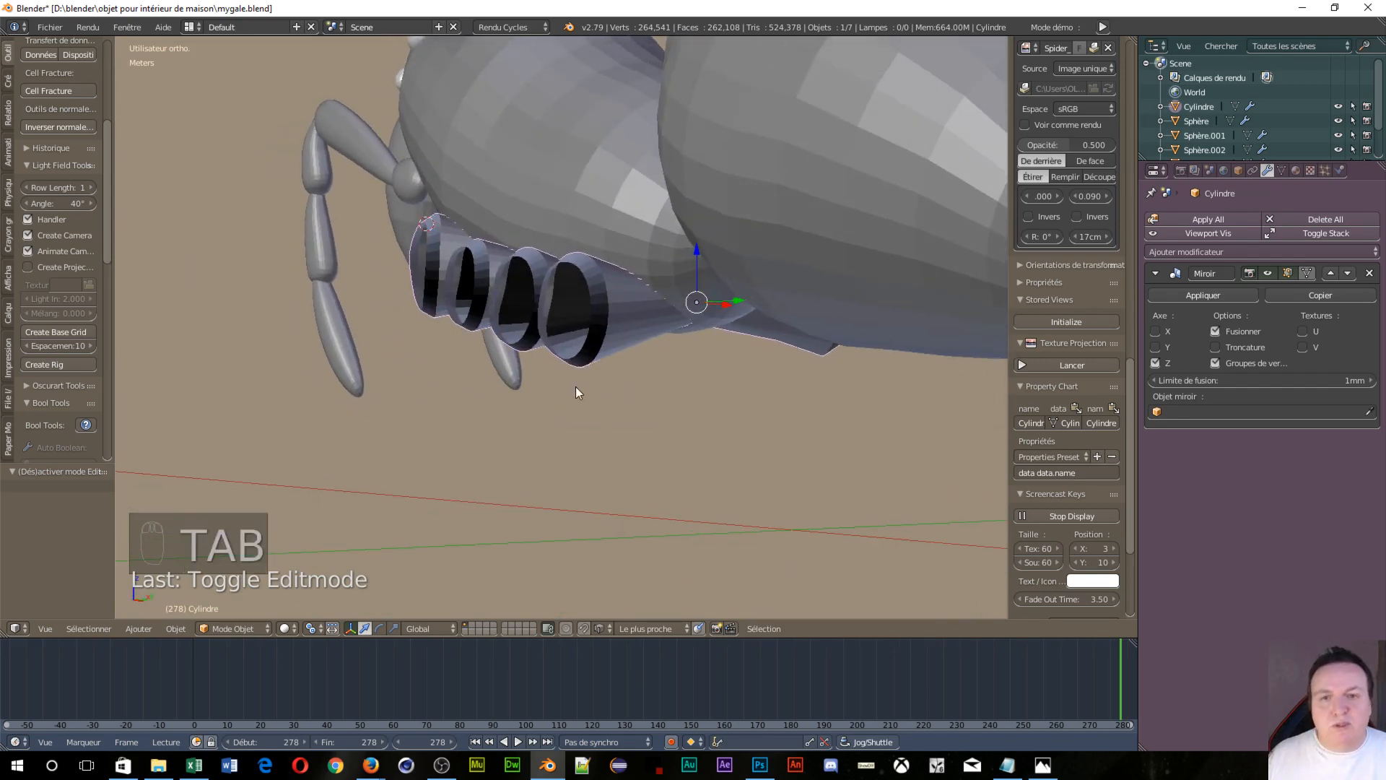
key(Tab)
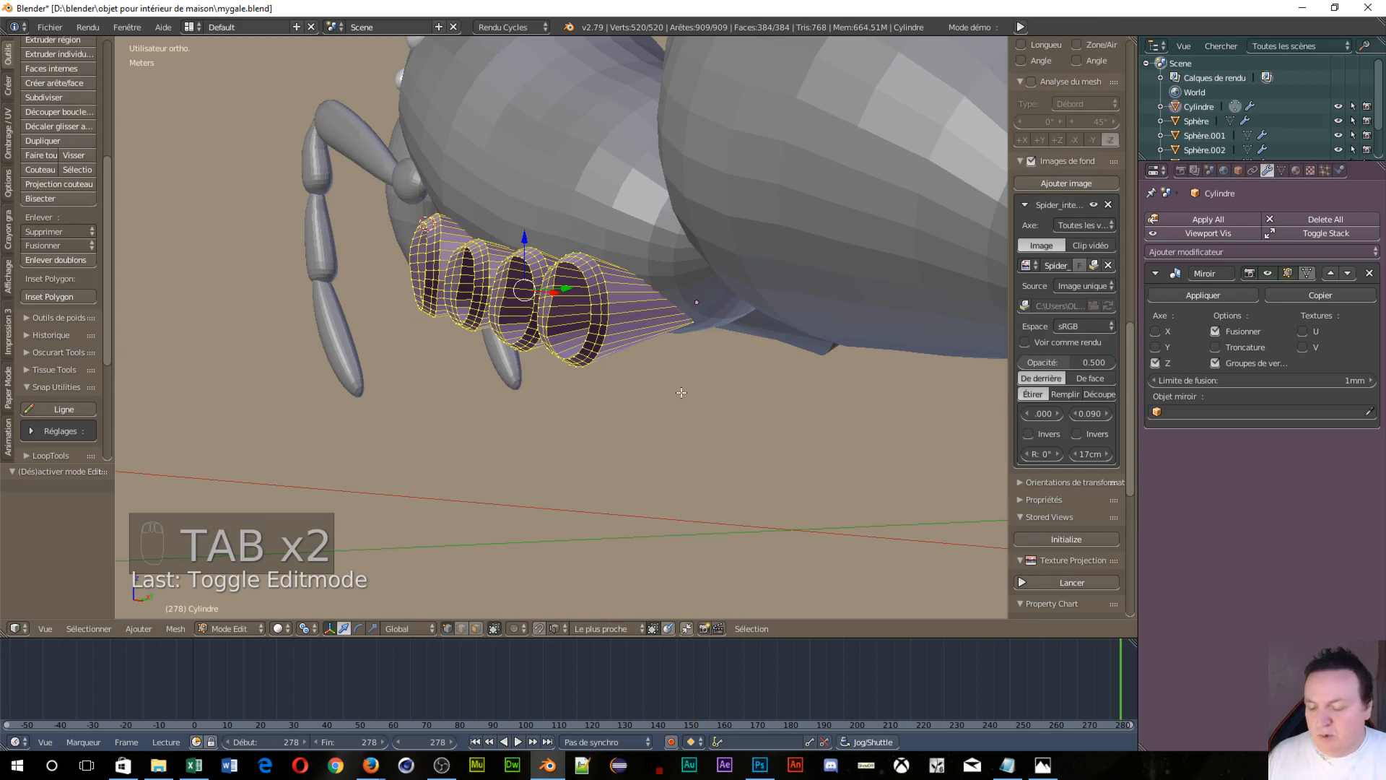
key(a)
key(a)
key(a)
key(a)
key(a)
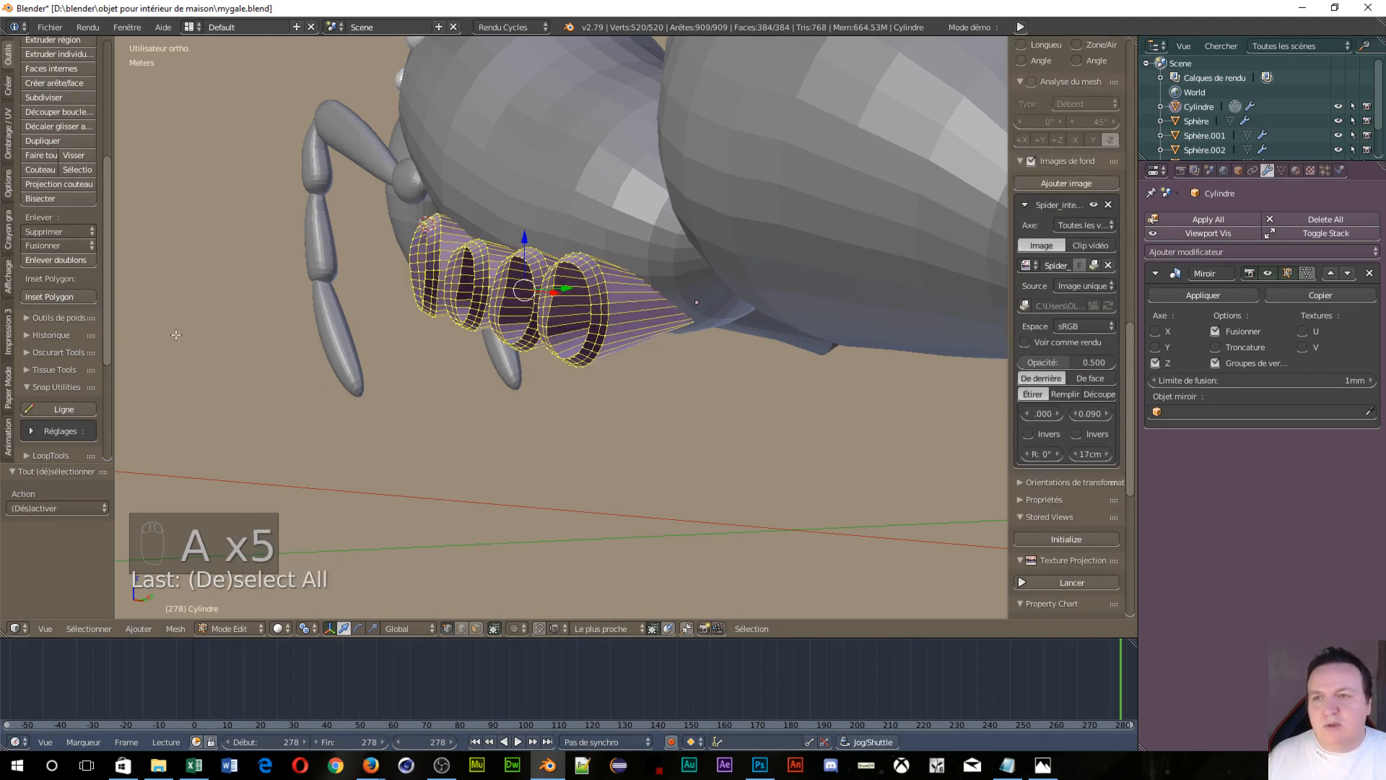
click(7, 137)
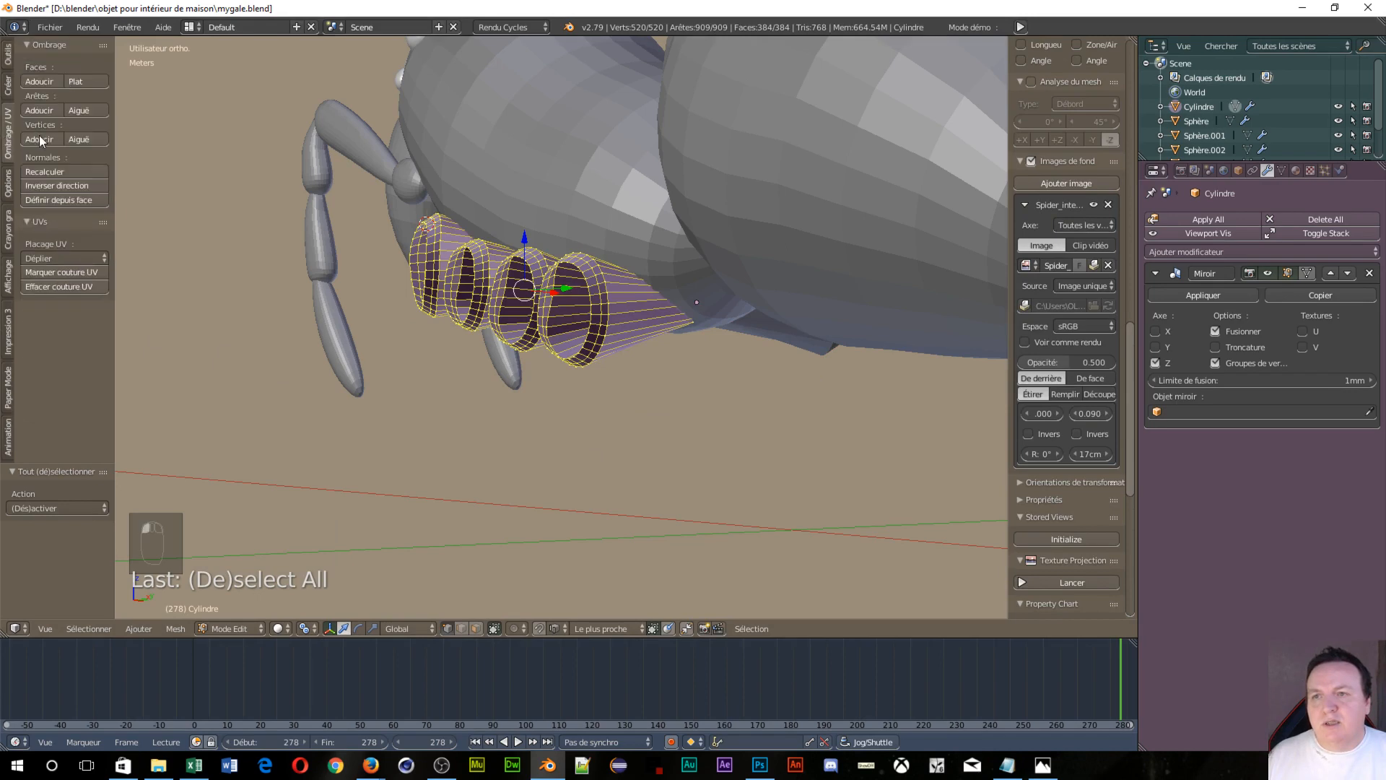
click(52, 173)
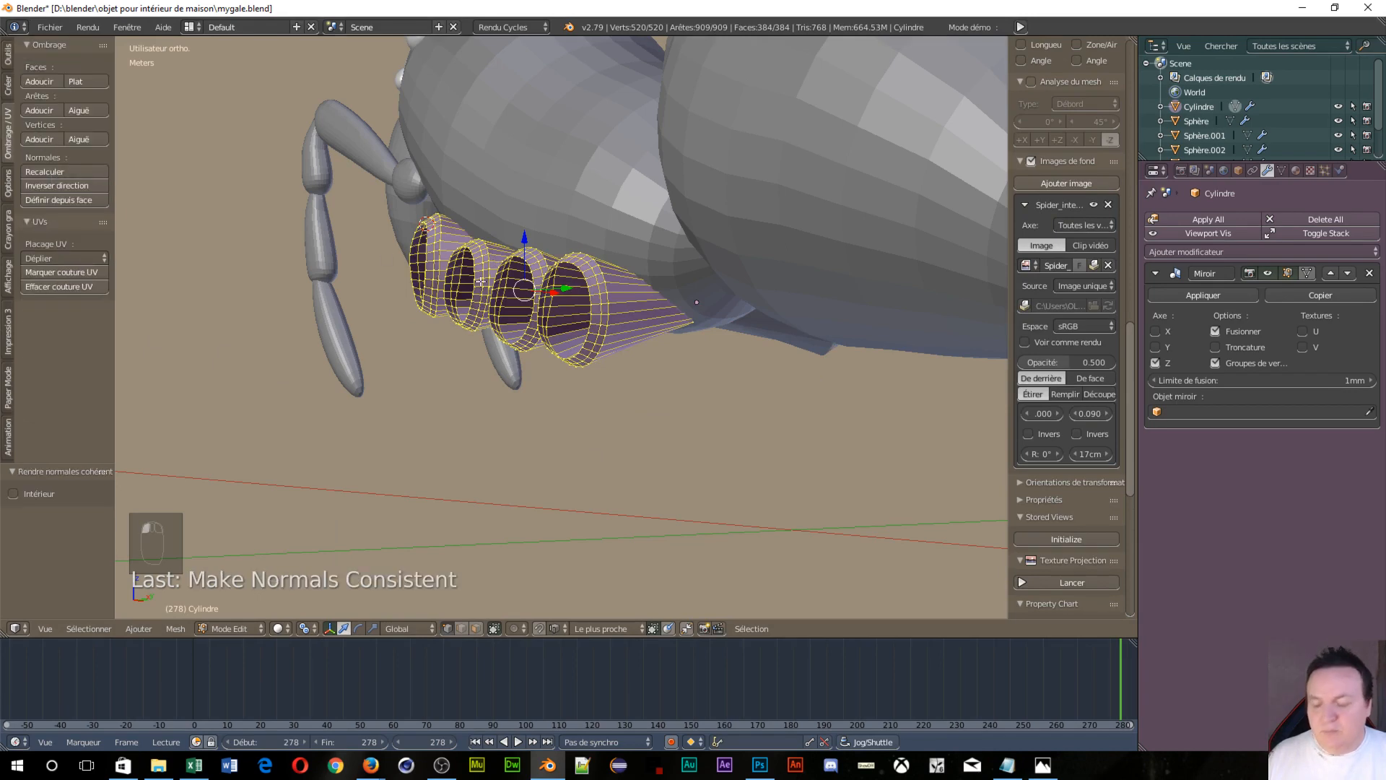
Return to Object Mode and examine the leg bases' surfaces, inside the openings and where they meet the body
key(Tab)
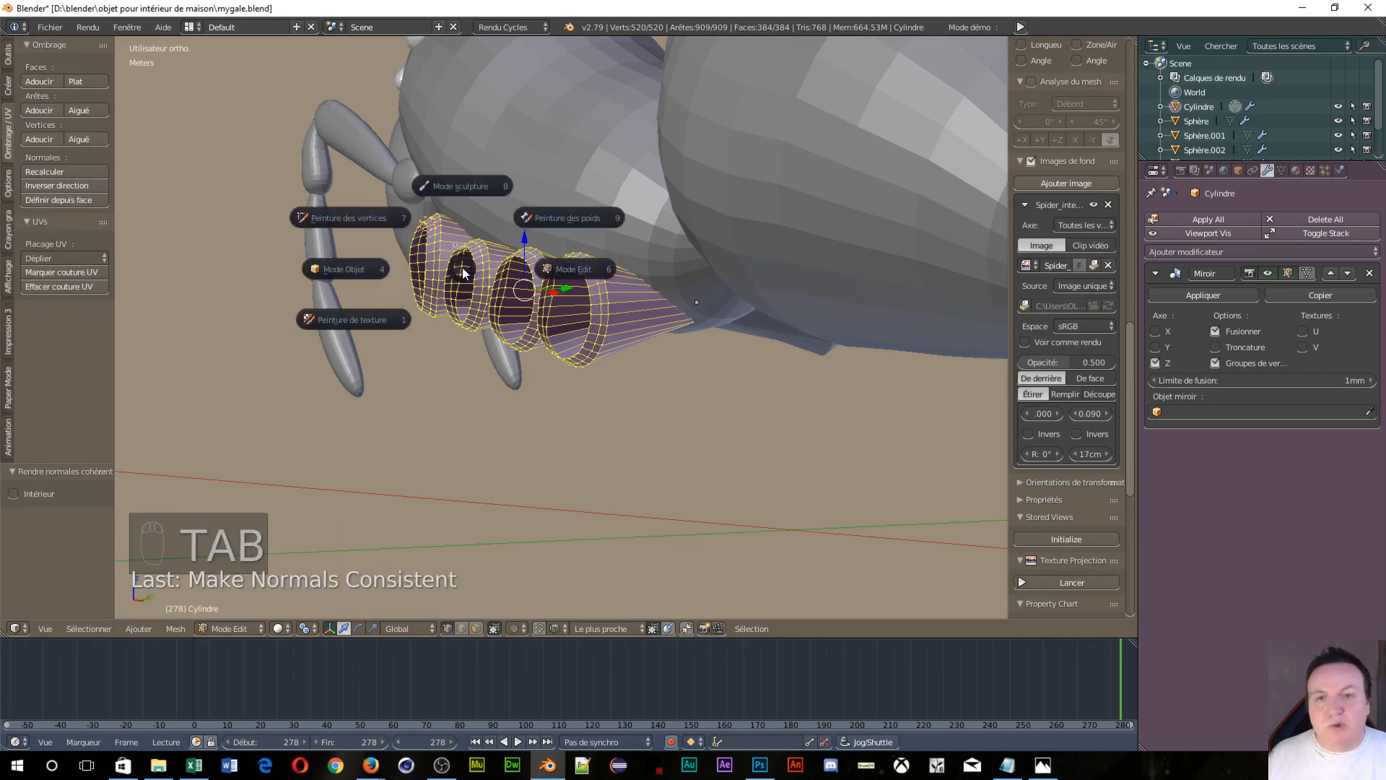
click(333, 270)
scroll(433, 390, up, 4)
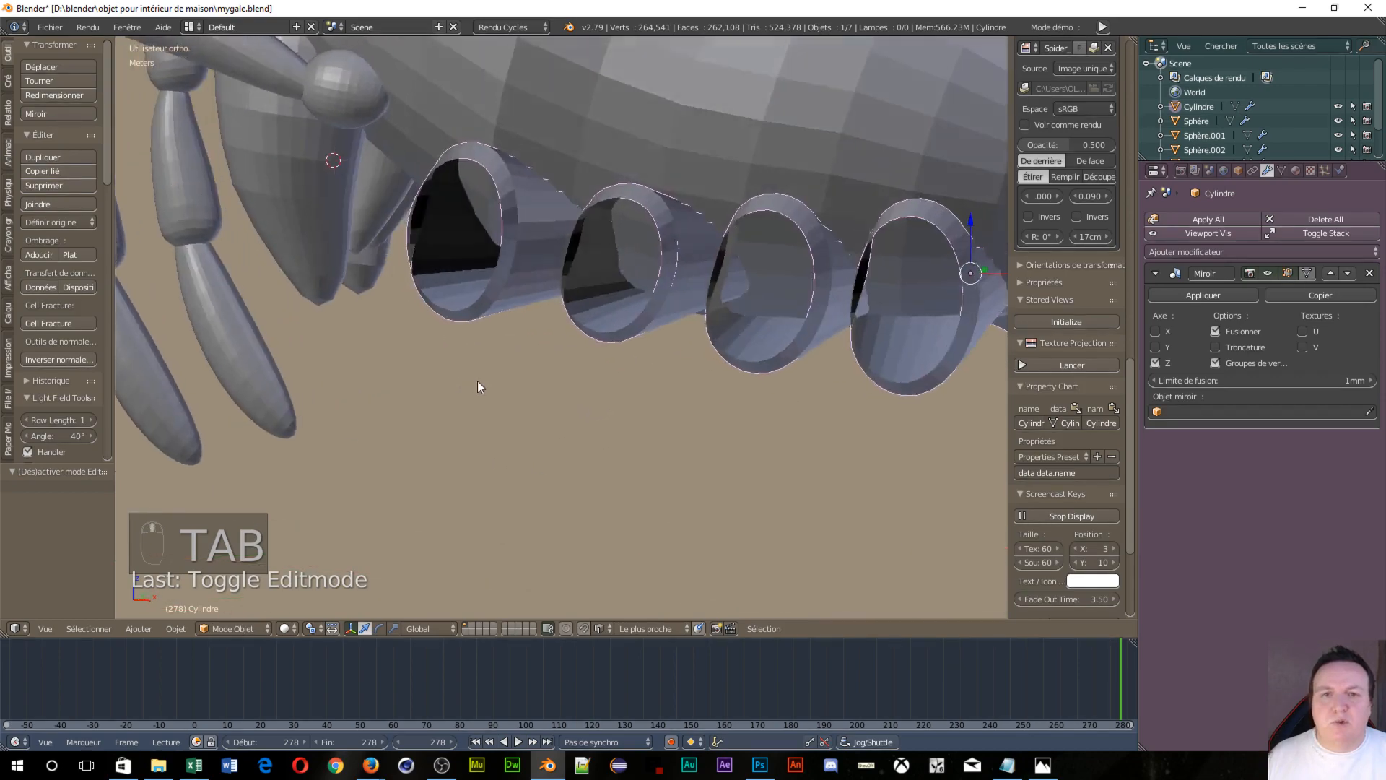
middle_drag(478, 380, 634, 166)
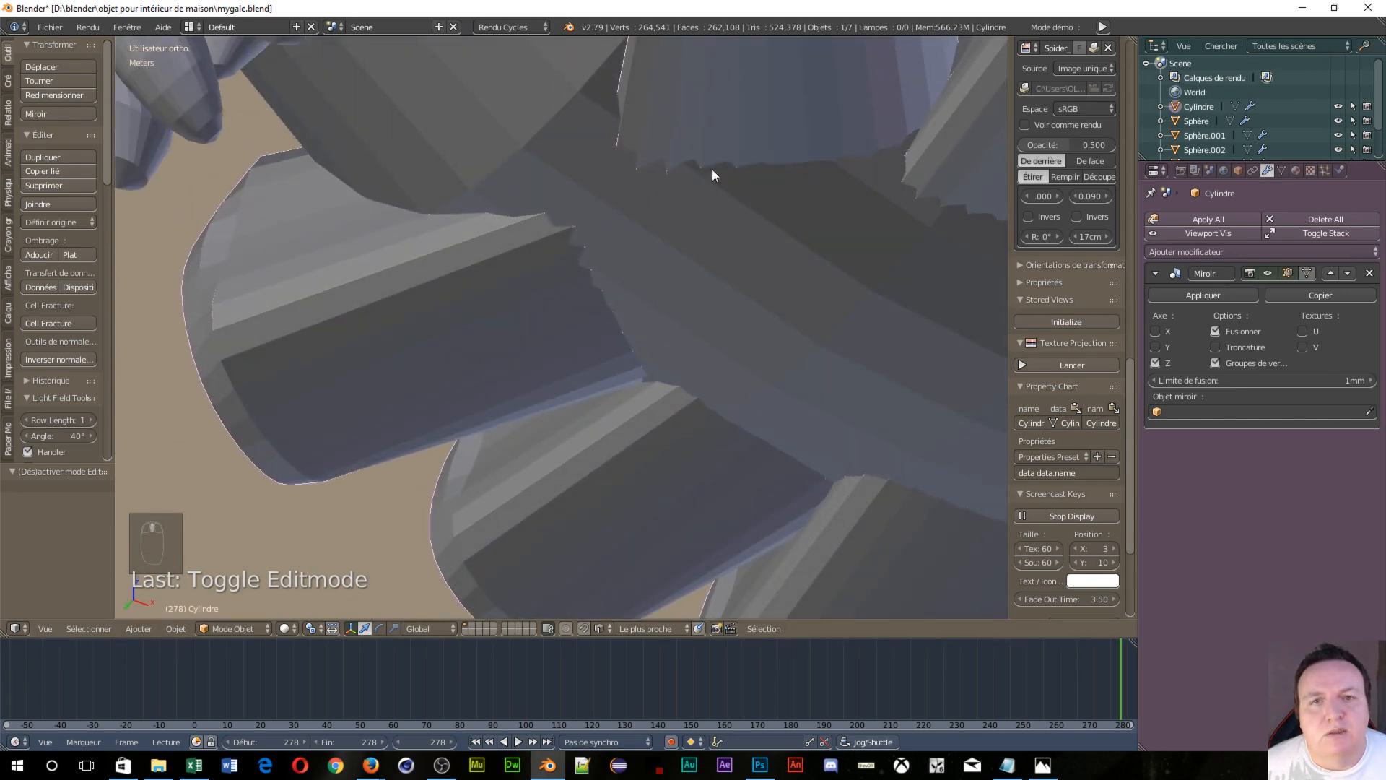
middle_drag(828, 148, 324, 342)
scroll(561, 197, down, 3)
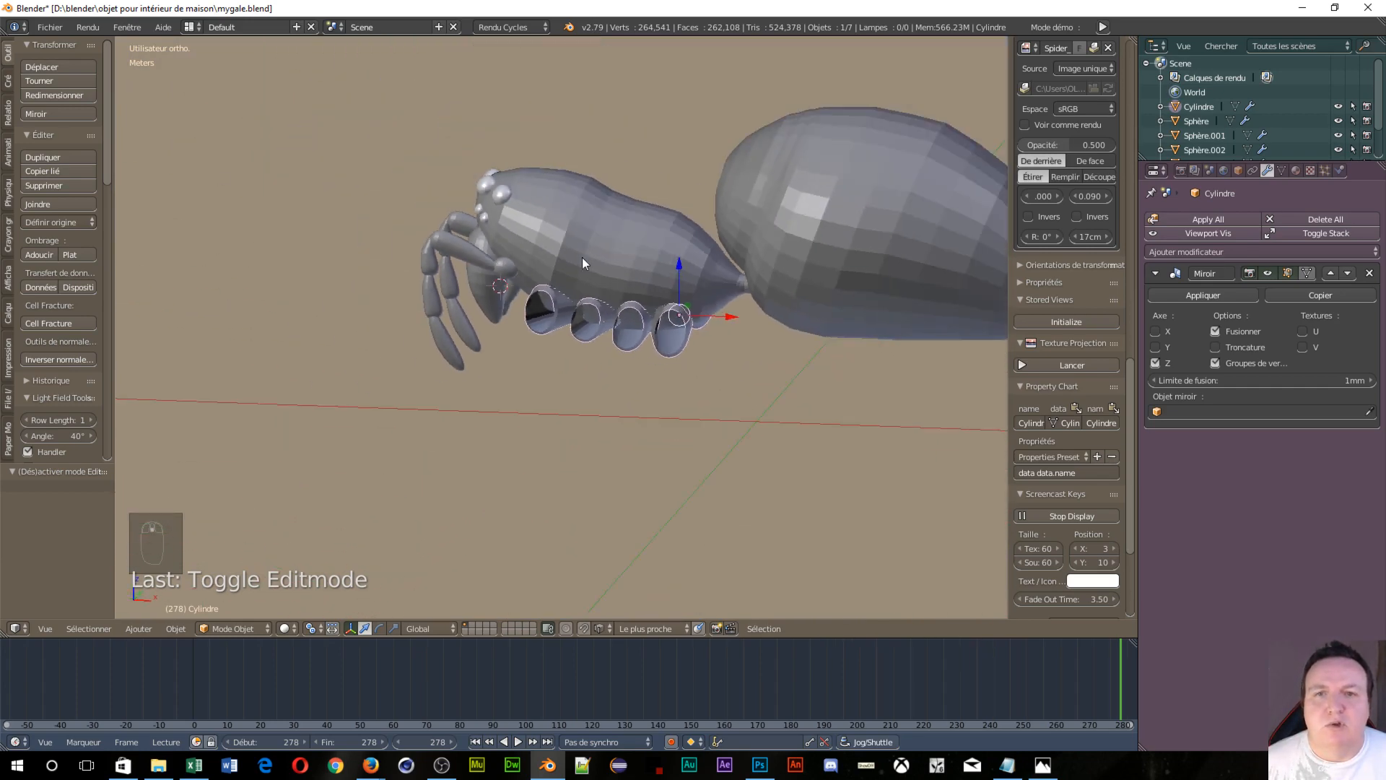
Try to unite the body and the leg bases with an Auto Boolean Union, and undo the union
right_click(580, 261)
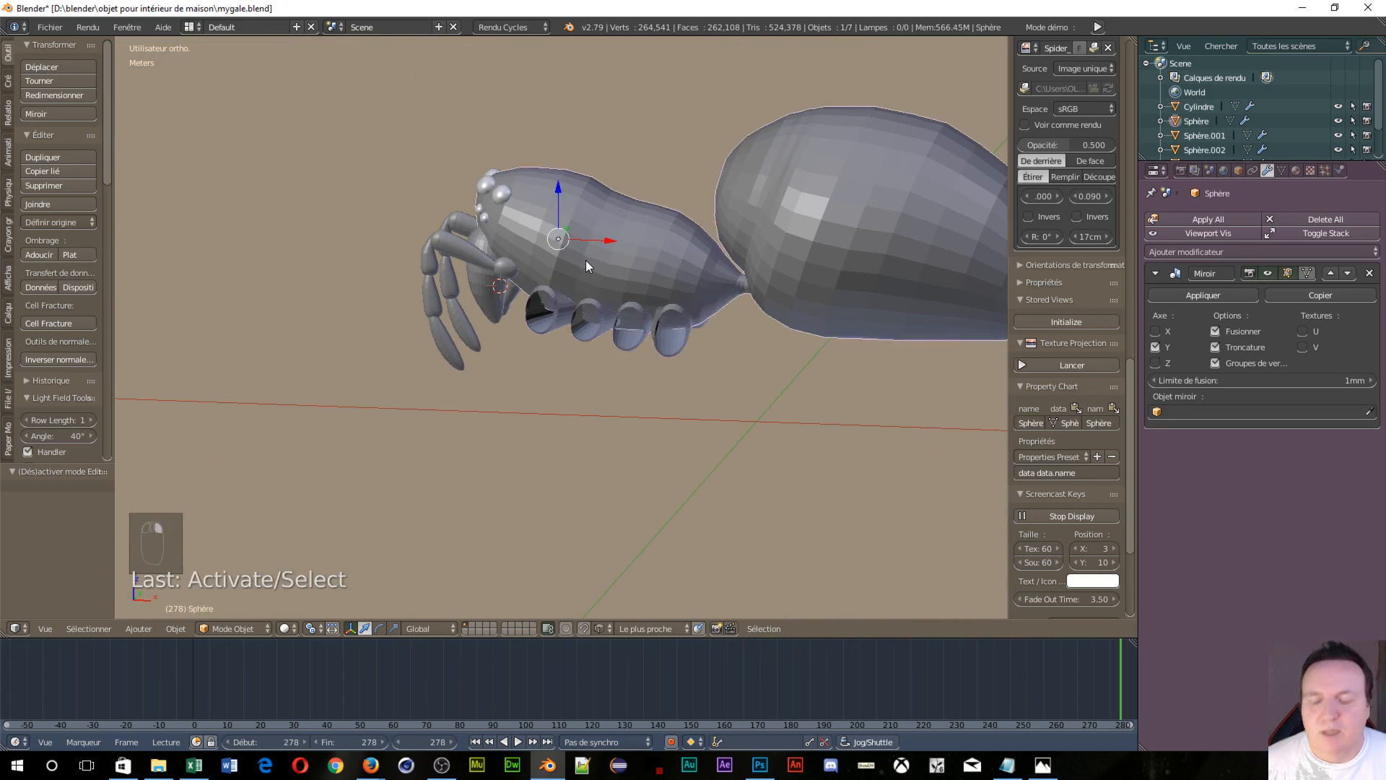
shift+right_click(543, 329)
middle_drag(537, 358, 572, 374)
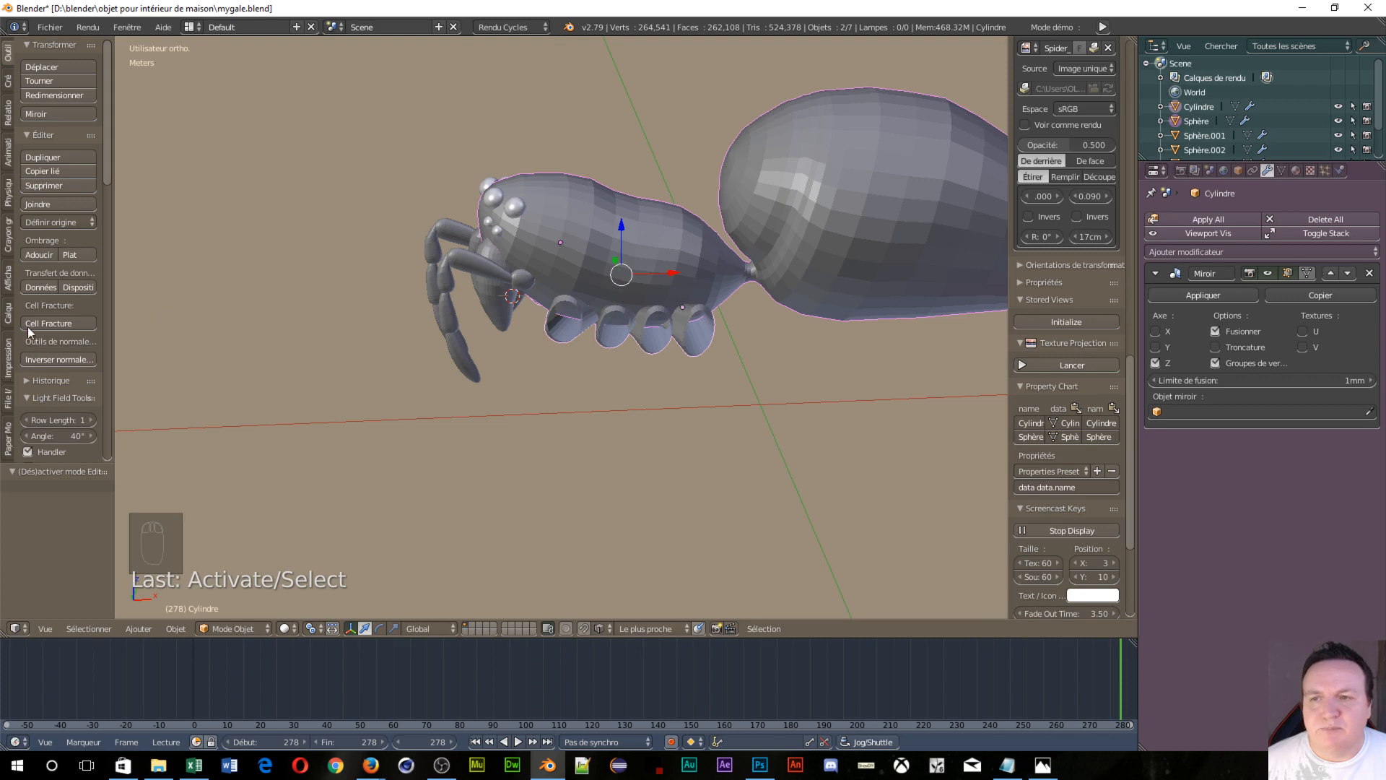
scroll(48, 215, down, 15)
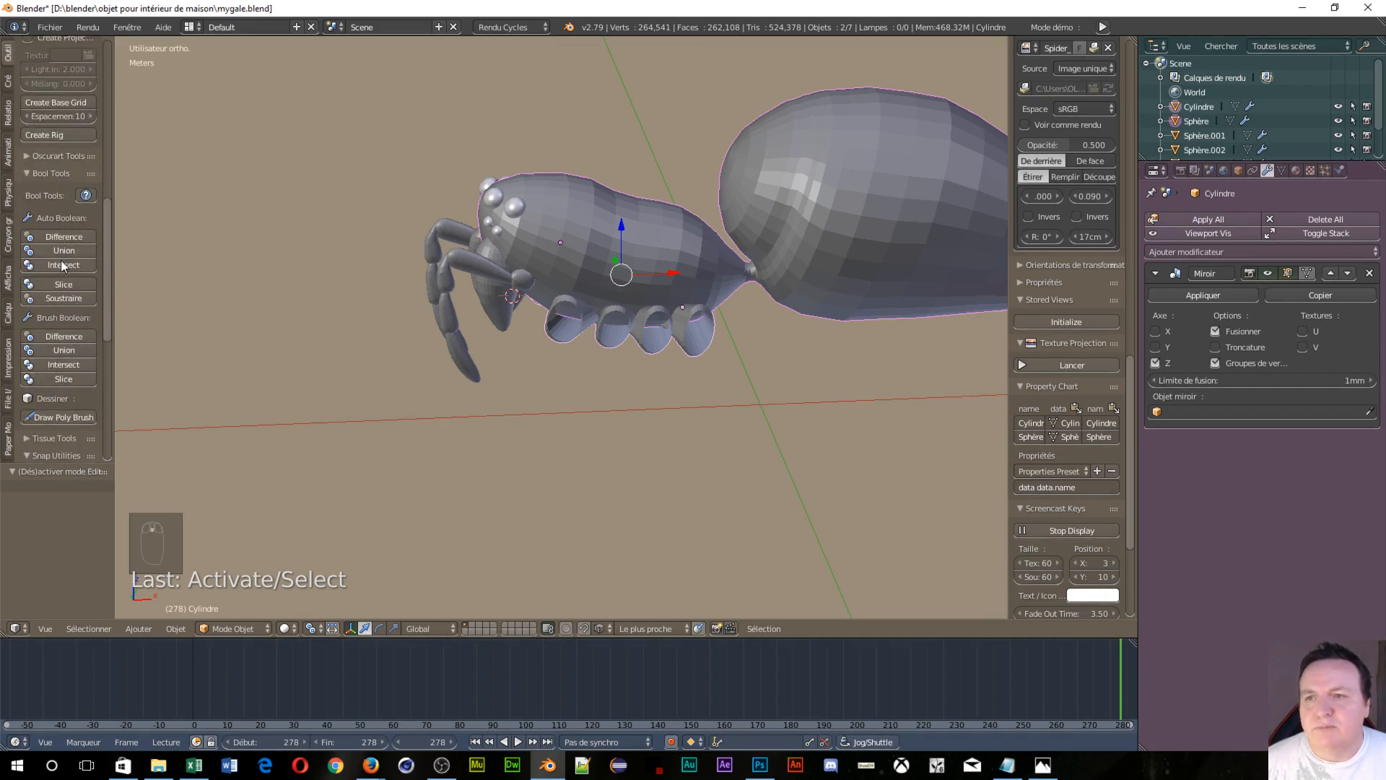
click(50, 249)
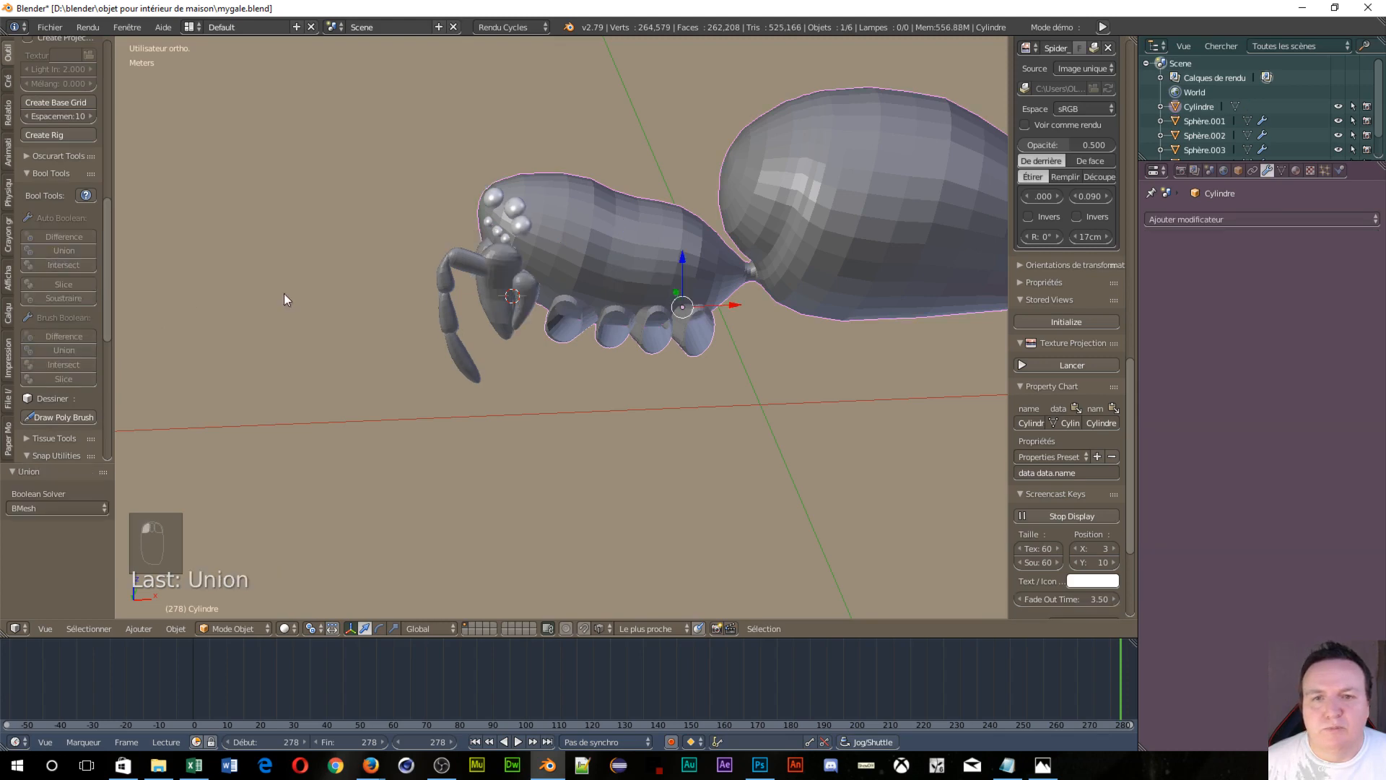
middle_drag(599, 423, 596, 354)
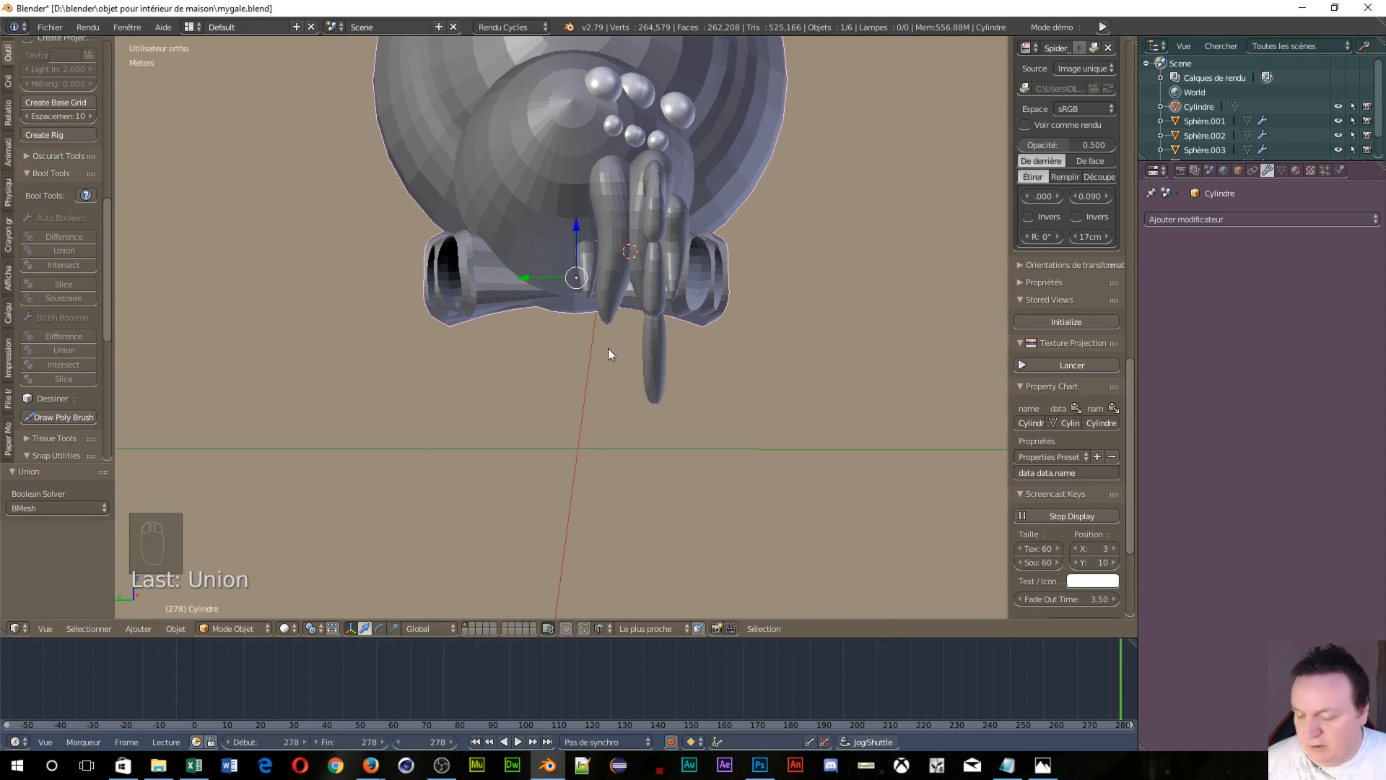
key(ctrl+z)
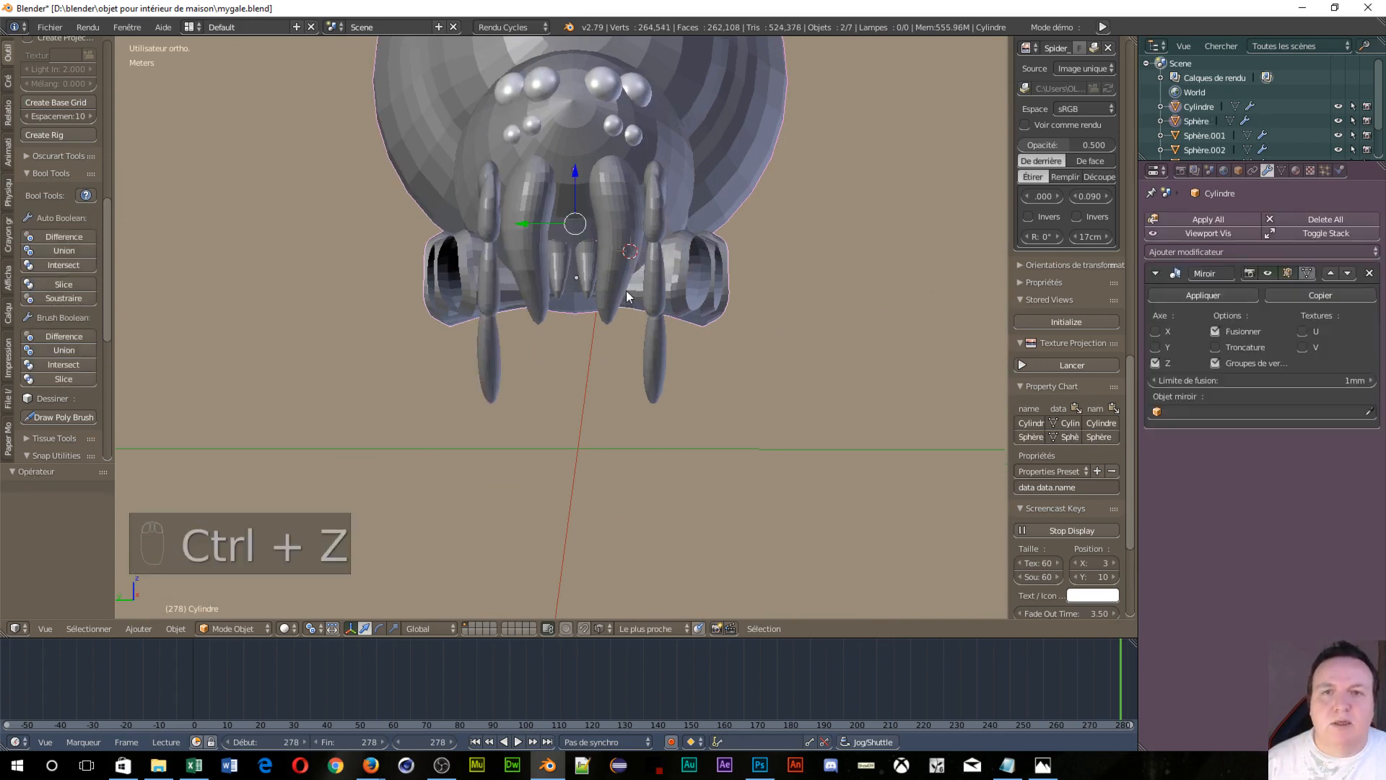
Apply the Mirror modifiers of the tarantula's body and of the leg bases
middle_drag(625, 281, 984, 294)
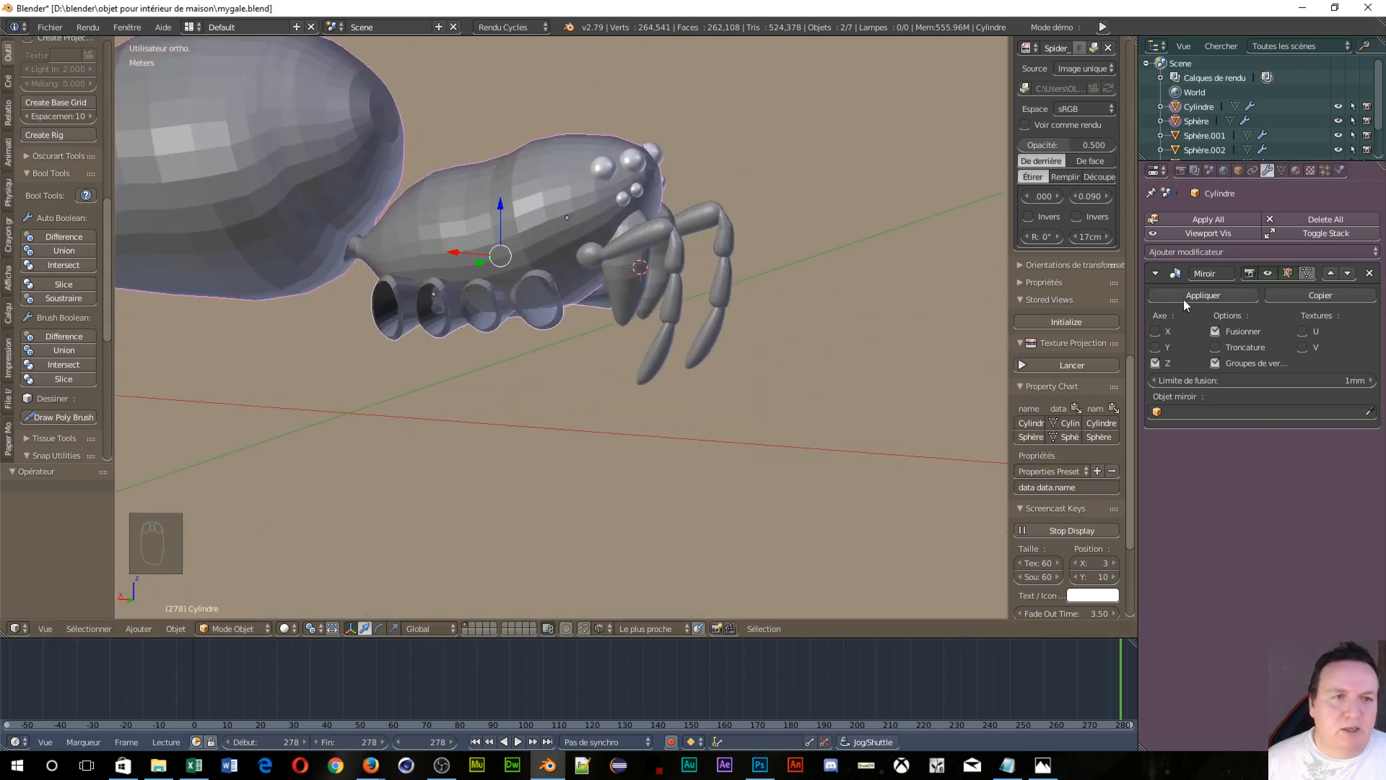
middle_drag(630, 339, 578, 337)
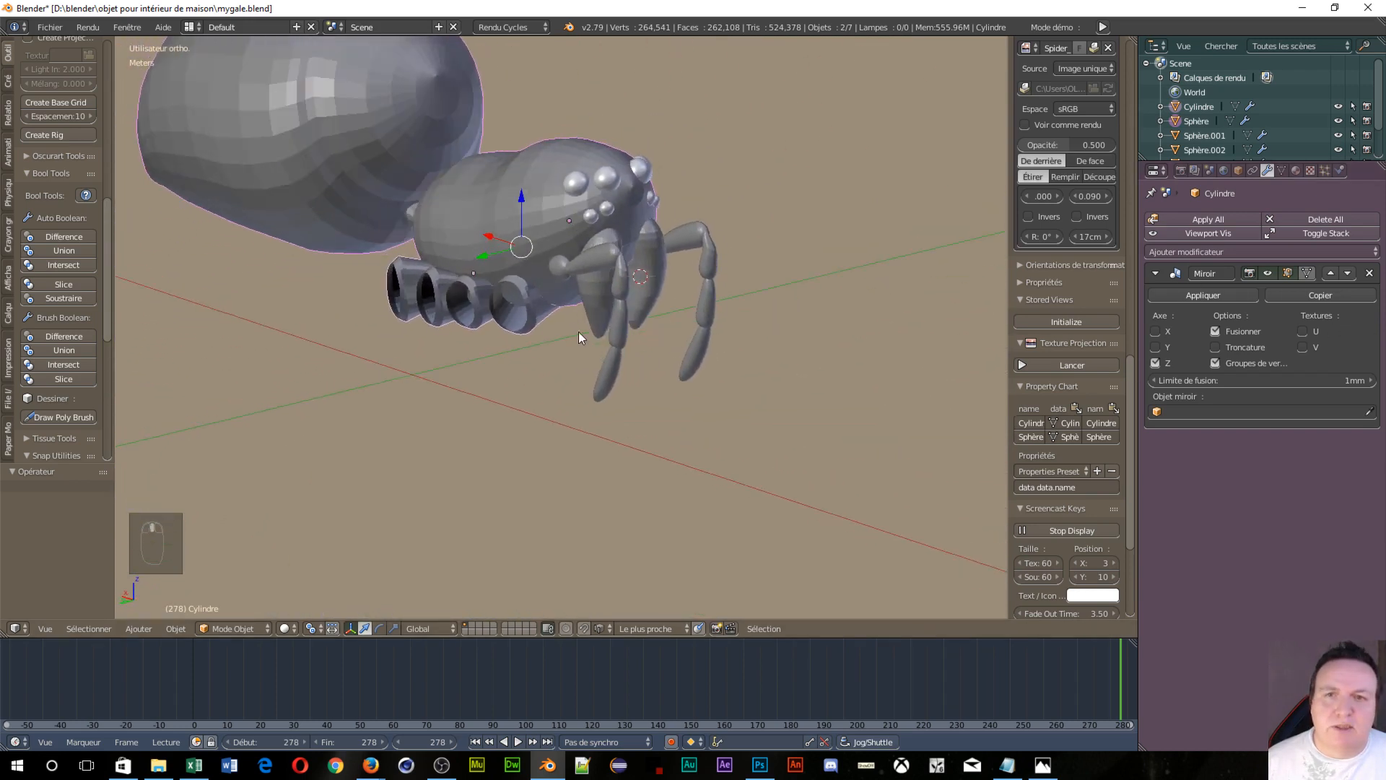
right_click(487, 223)
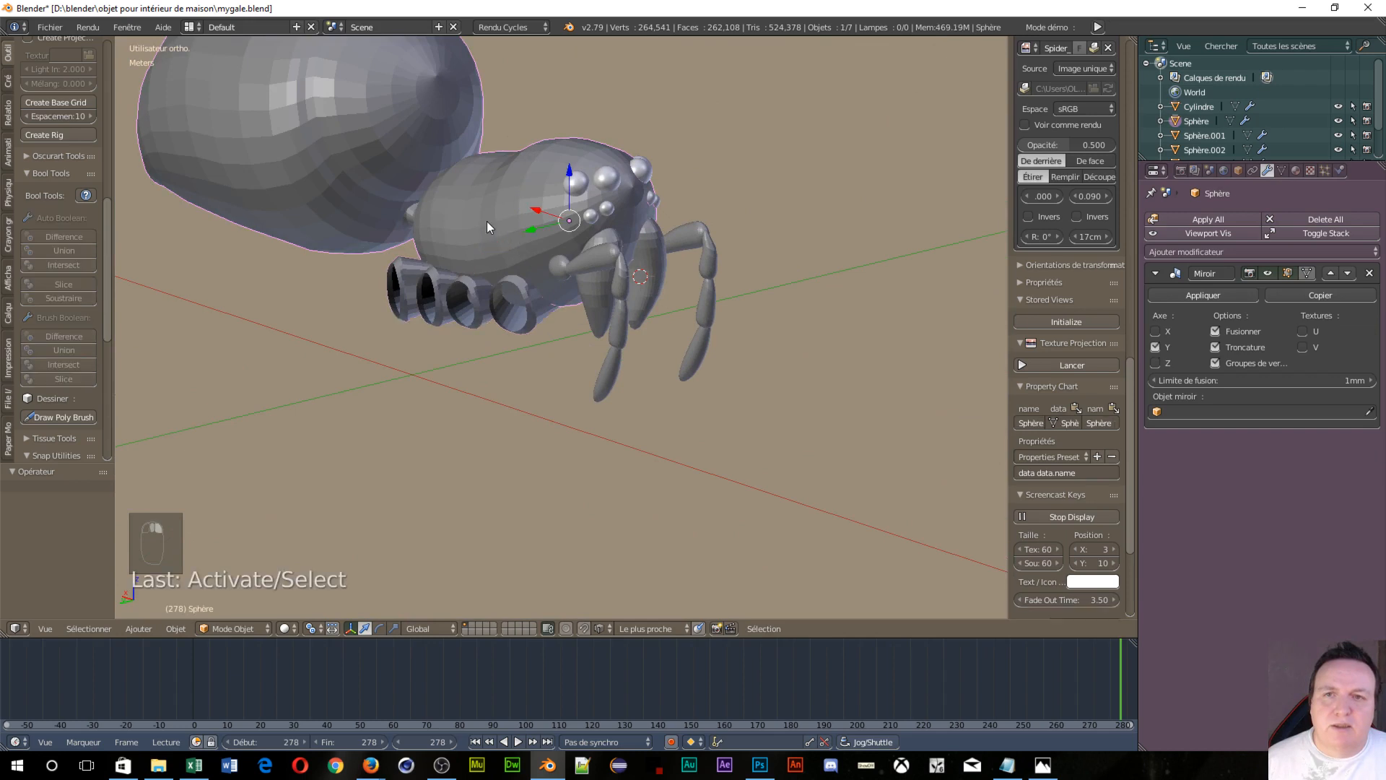
click(1216, 296)
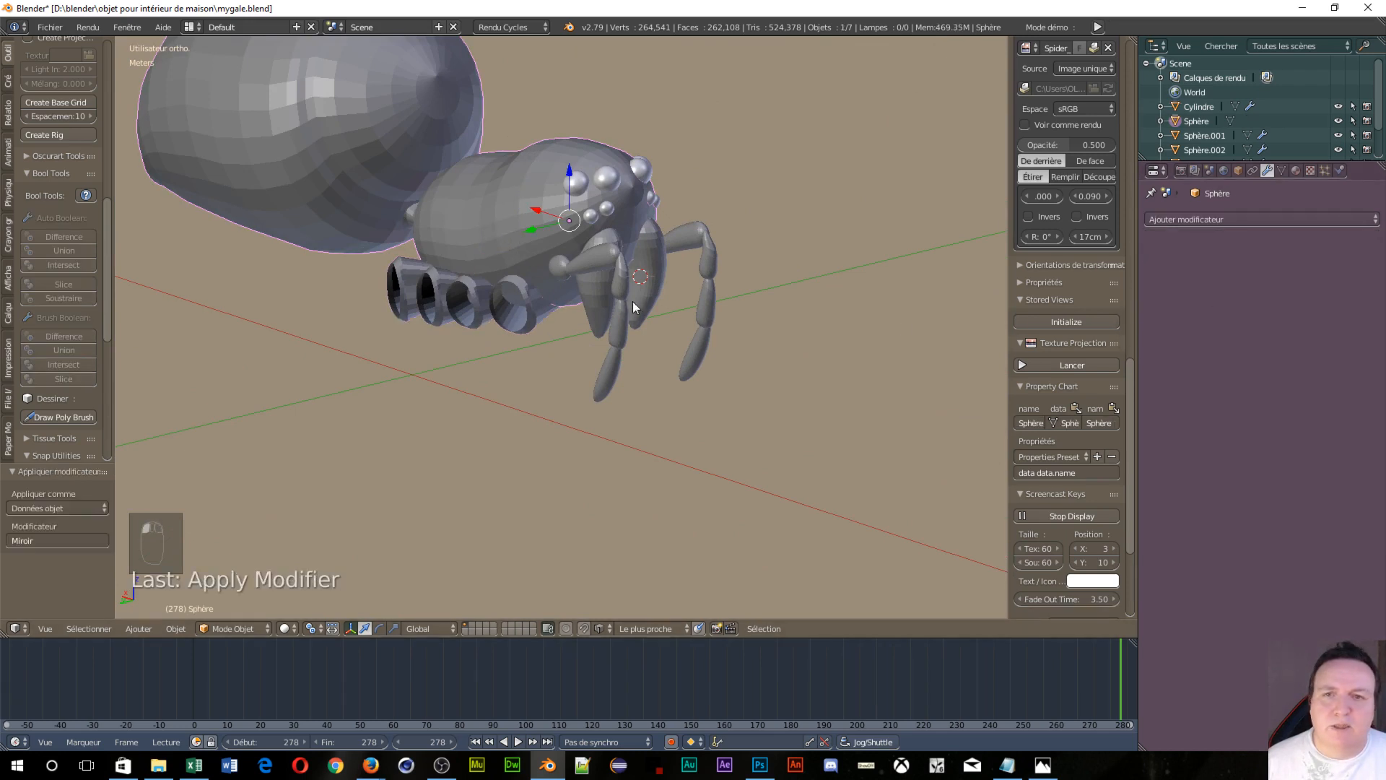
right_click(514, 308)
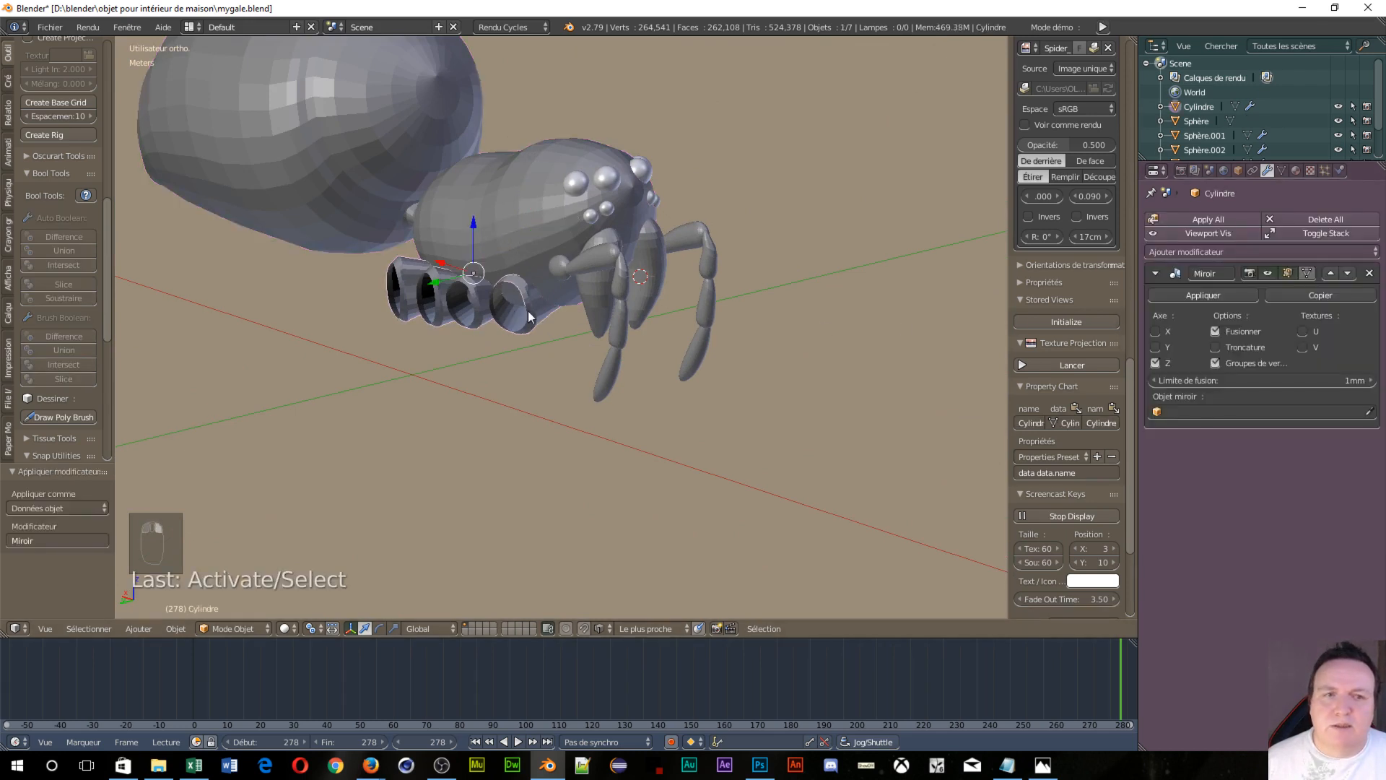
click(1211, 292)
Unite the leg bases with the body using an Auto Boolean Union, with the body as the active object
middle_drag(782, 432, 537, 406)
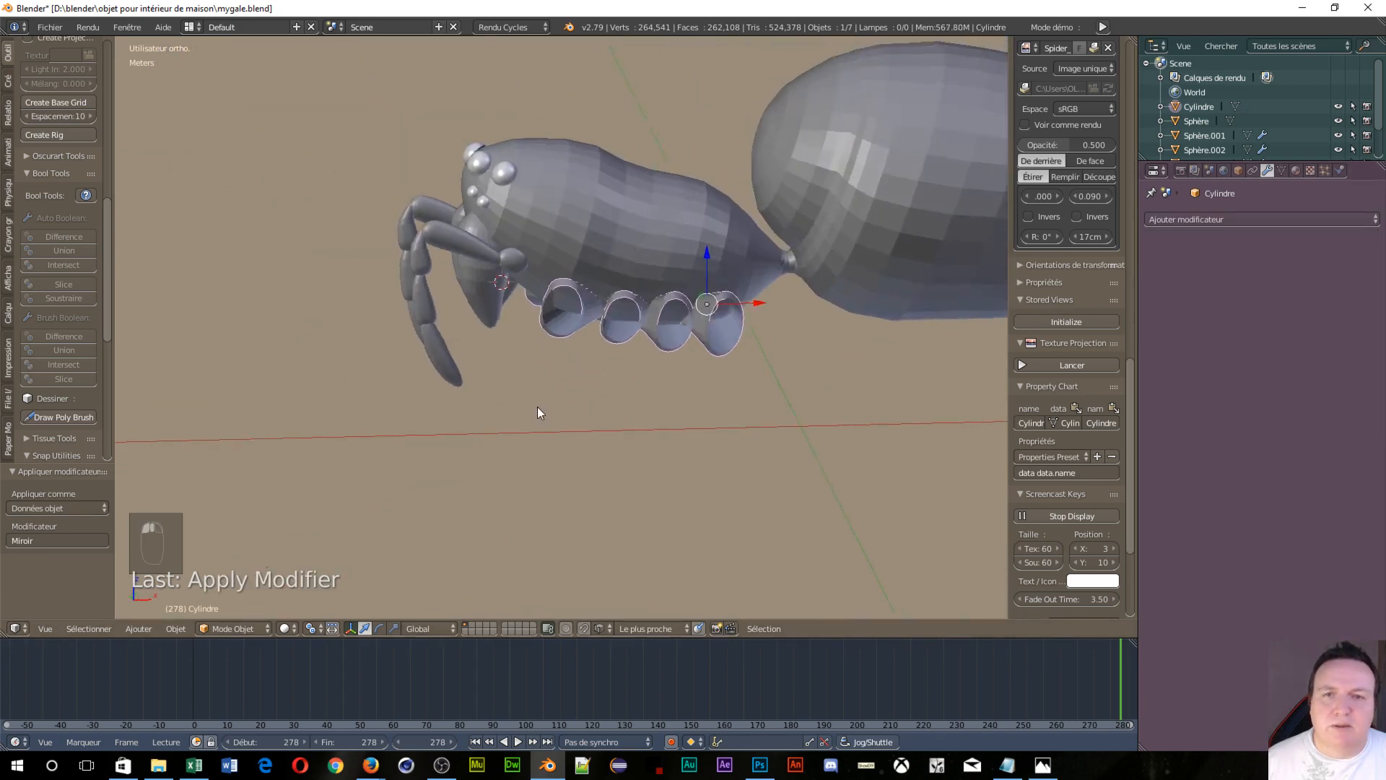
shift+right_click(629, 221)
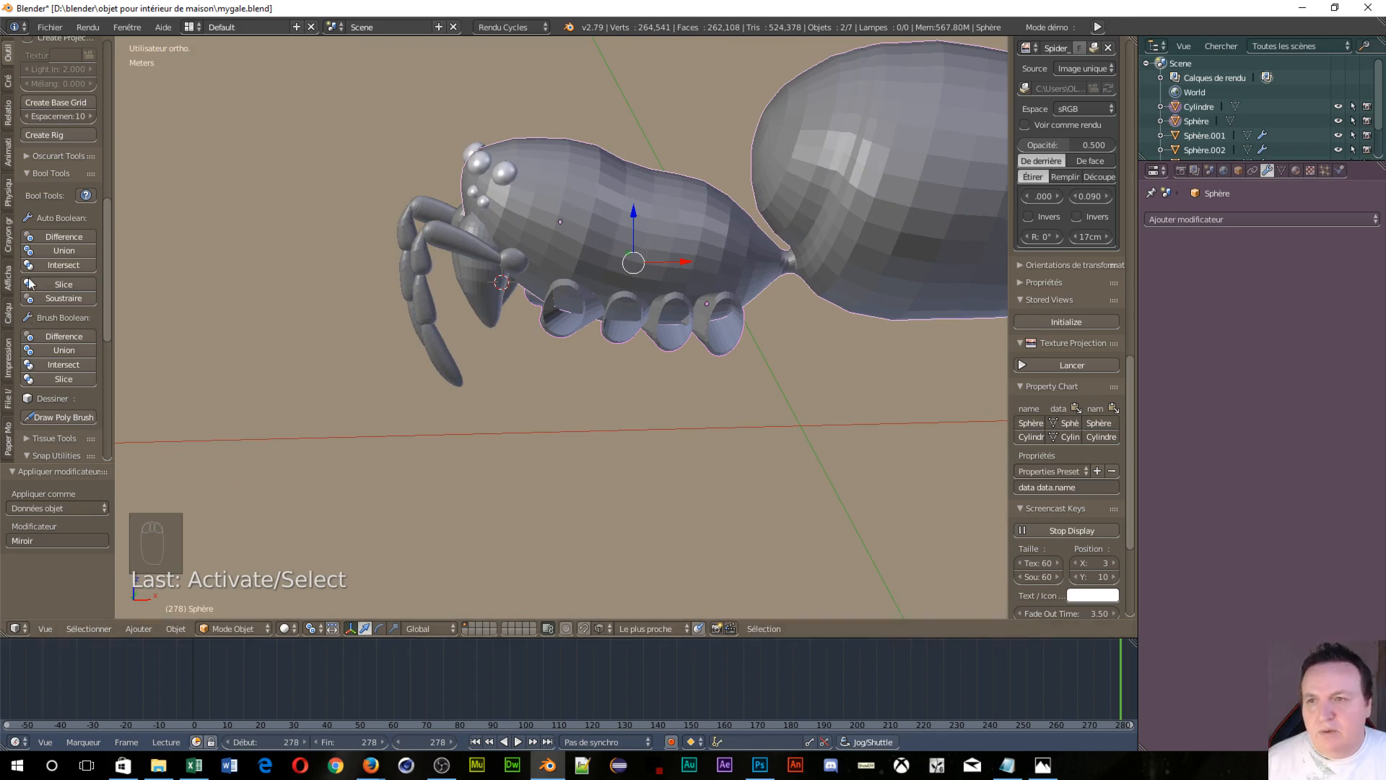
click(48, 250)
Apply the Mirror modifiers of the large chelicerae and of the segmented pedipalps
middle_drag(461, 271, 614, 294)
right_click(565, 262)
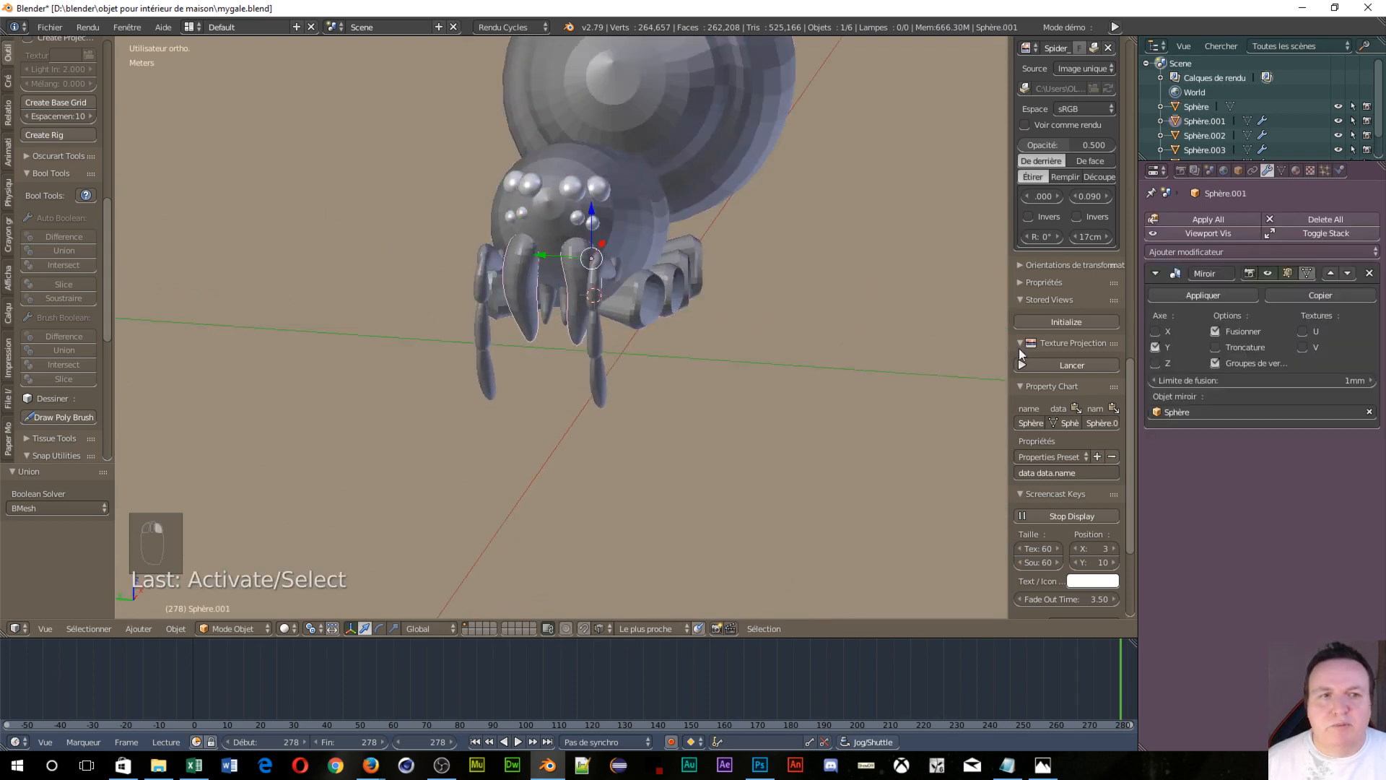
click(1203, 293)
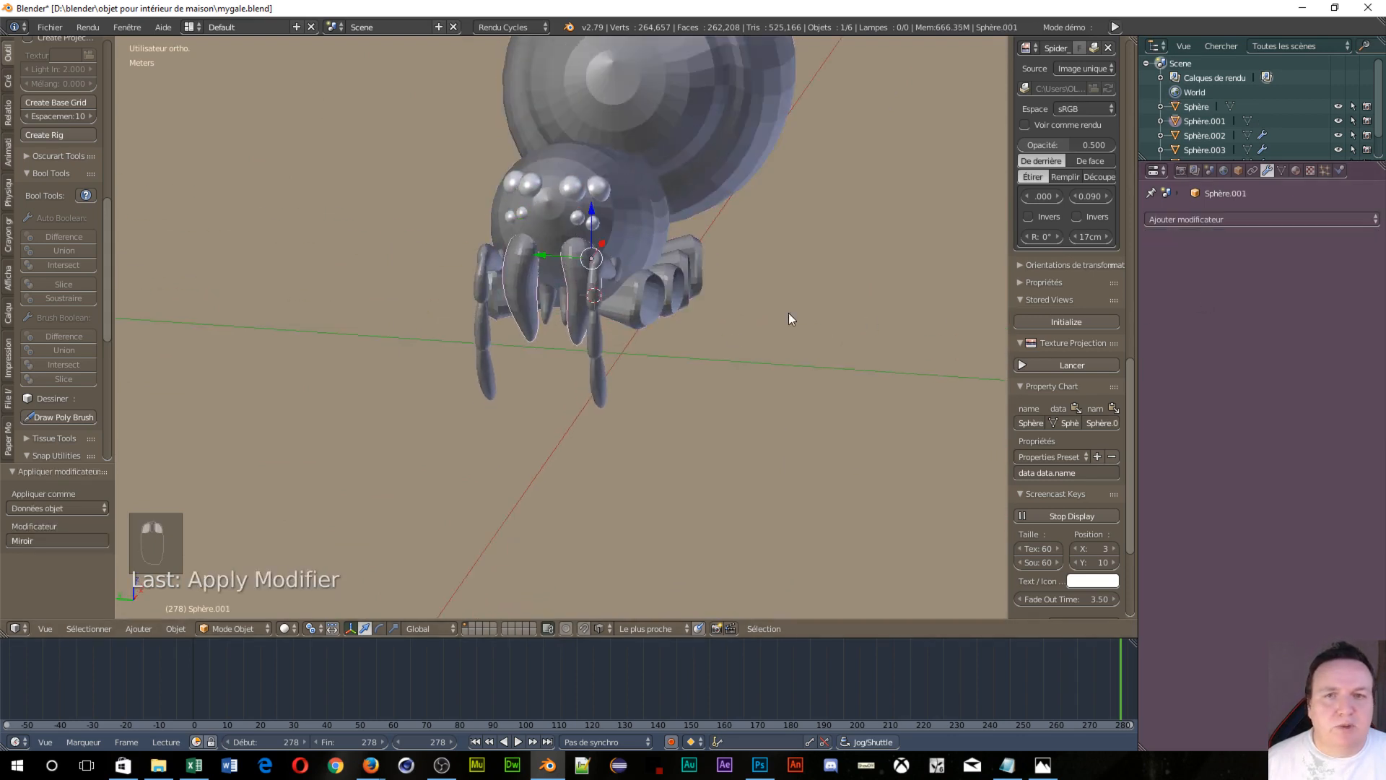
right_click(597, 304)
click(1180, 293)
Apply the Mirror modifiers of the eyes and of the small mouthparts between the chelicerae
middle_drag(751, 360, 517, 231)
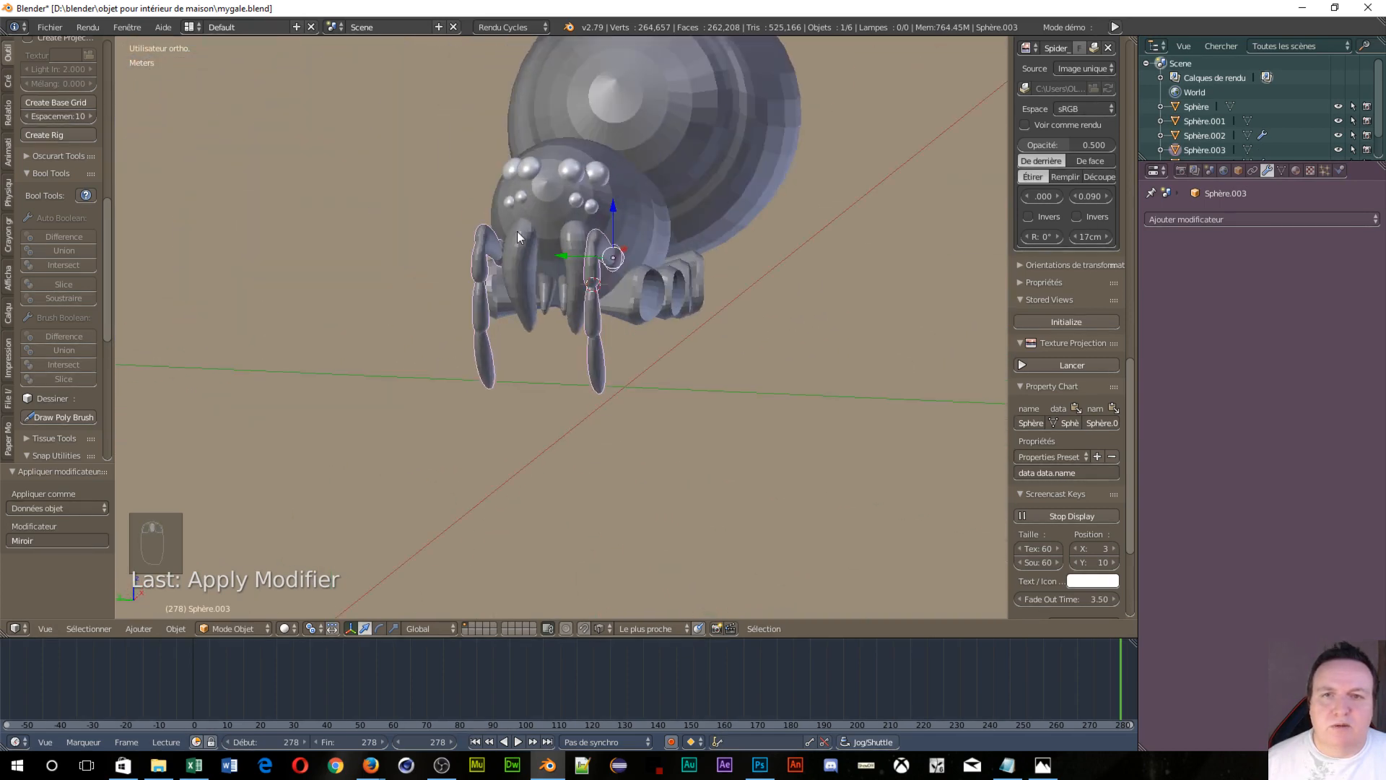
right_click(575, 170)
click(1181, 293)
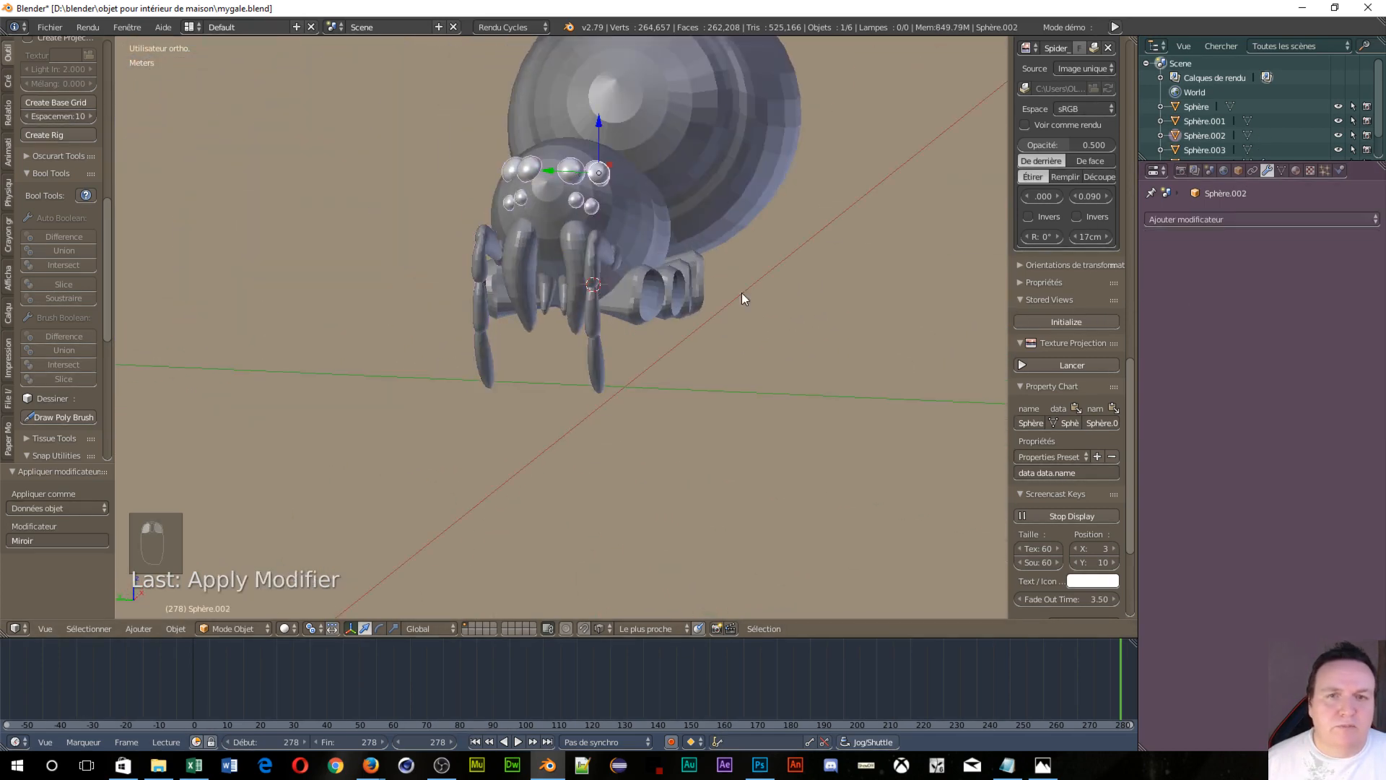
middle_drag(742, 293, 605, 247)
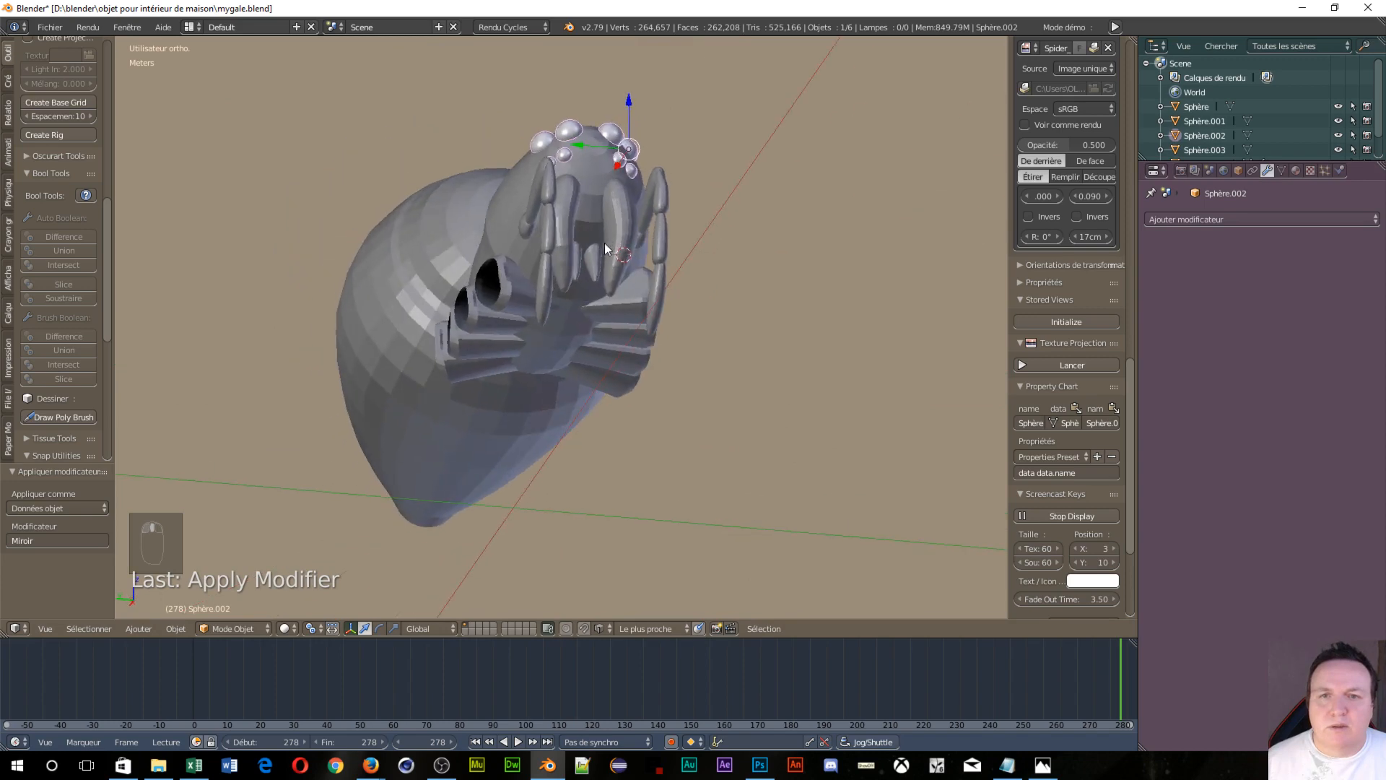
right_click(579, 270)
click(1182, 293)
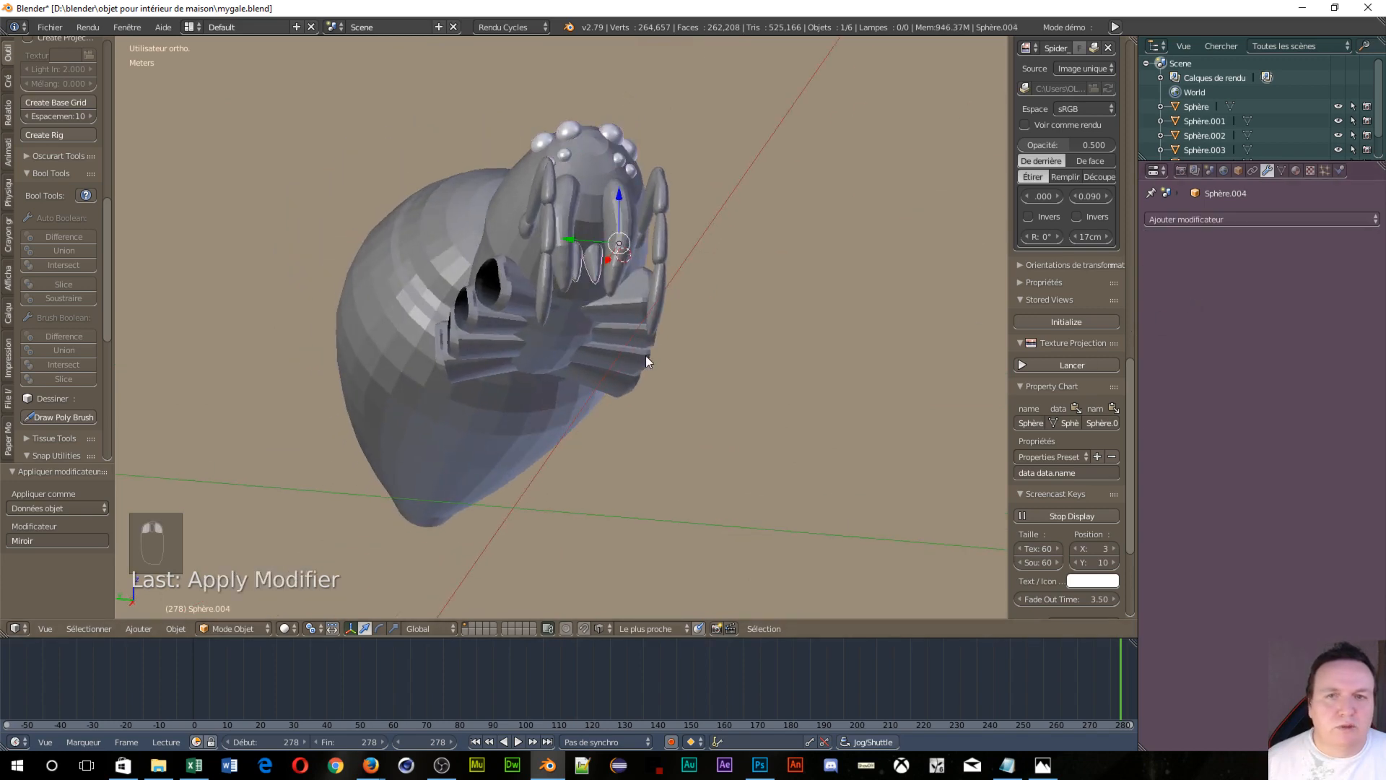
Examine the whole tarantula from several sides and check the dimensions of the united body
middle_drag(645, 355, 167, 364)
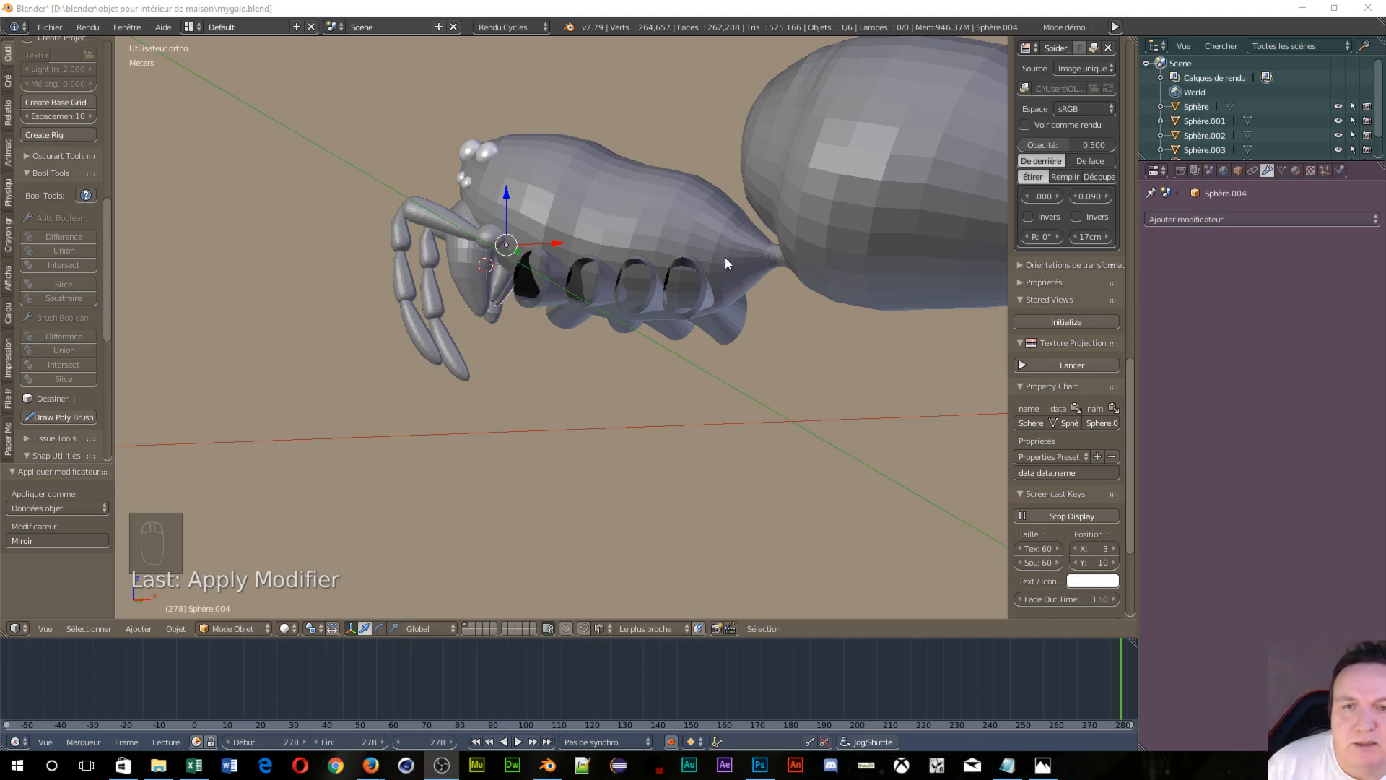
middle_drag(725, 257, 466, 468)
scroll(330, 289, down, 6)
middle_drag(462, 417, 626, 465)
scroll(592, 448, down, 4)
scroll(589, 441, up, 4)
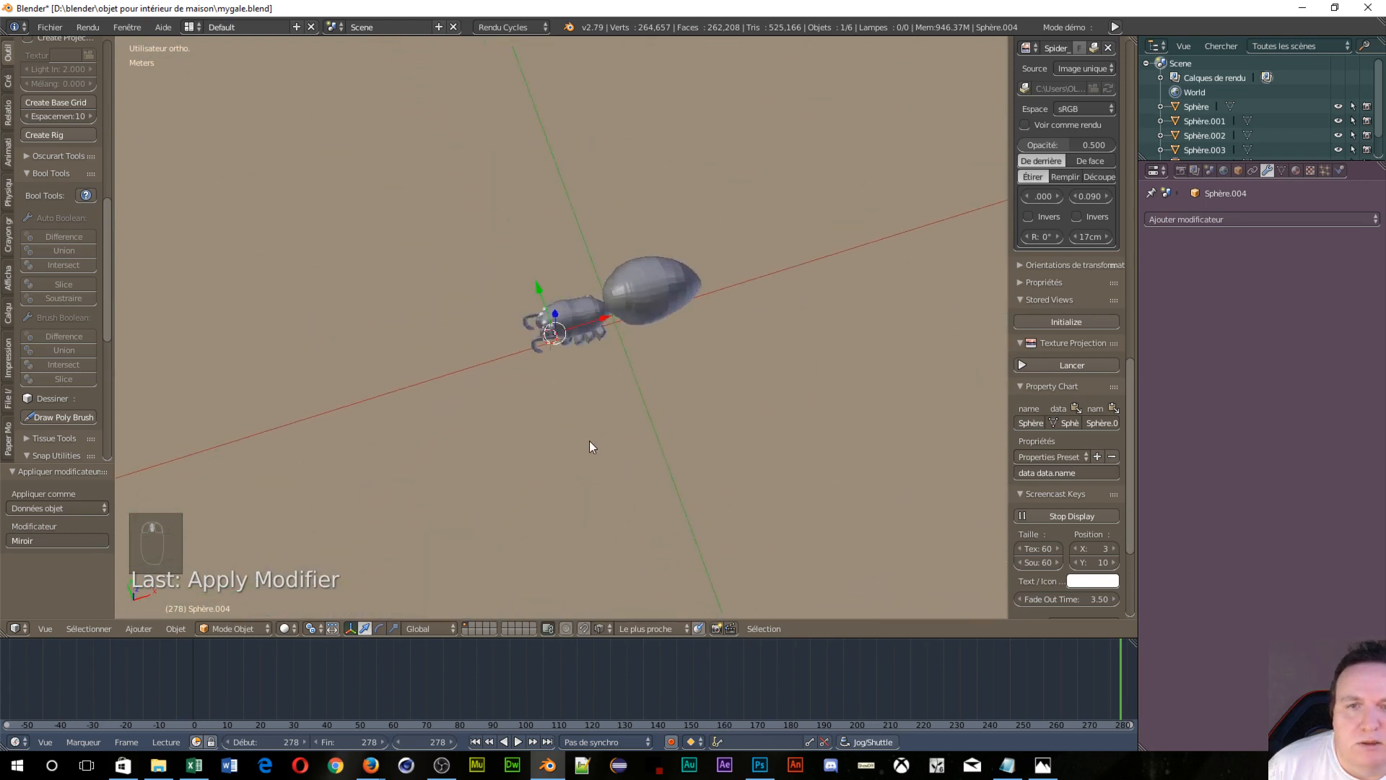
scroll(589, 441, up, 3)
scroll(1107, 170, up, 6)
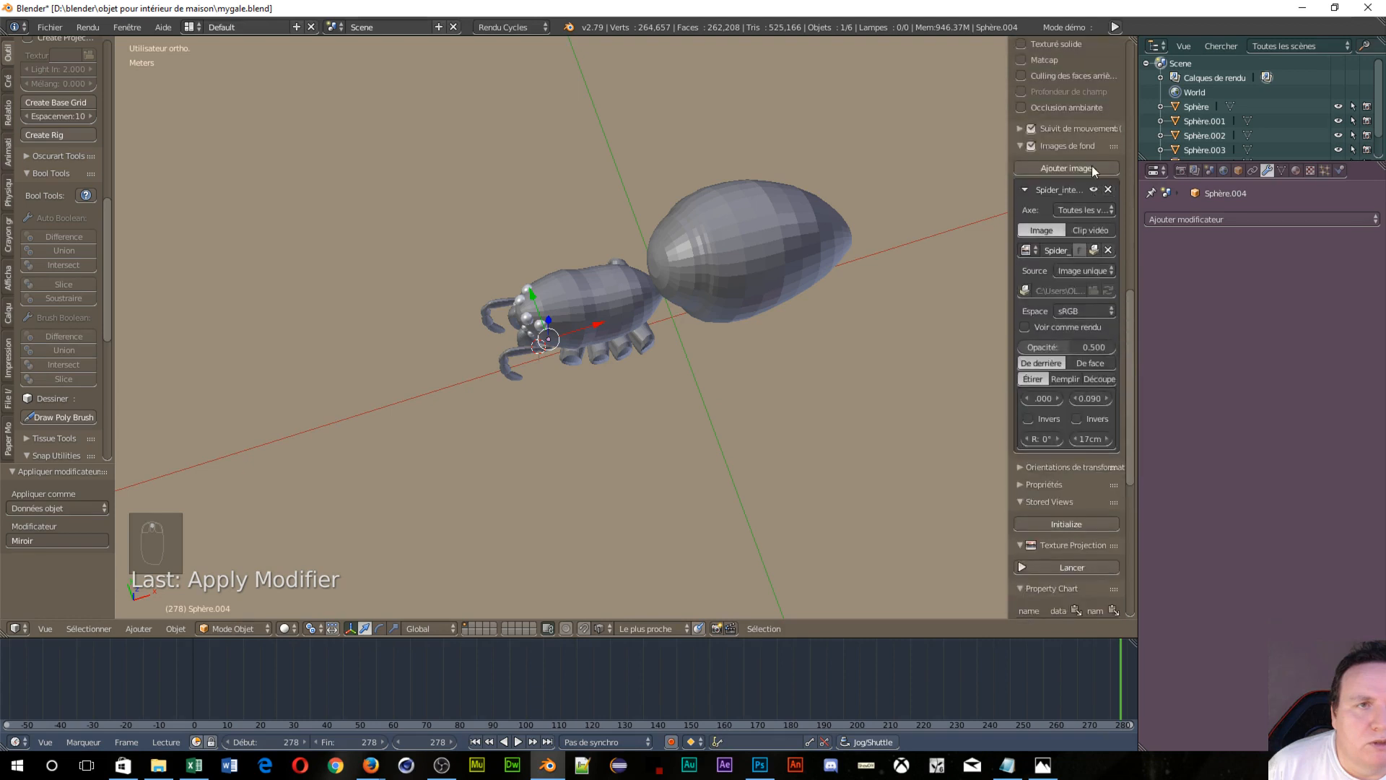
scroll(1053, 177, up, 8)
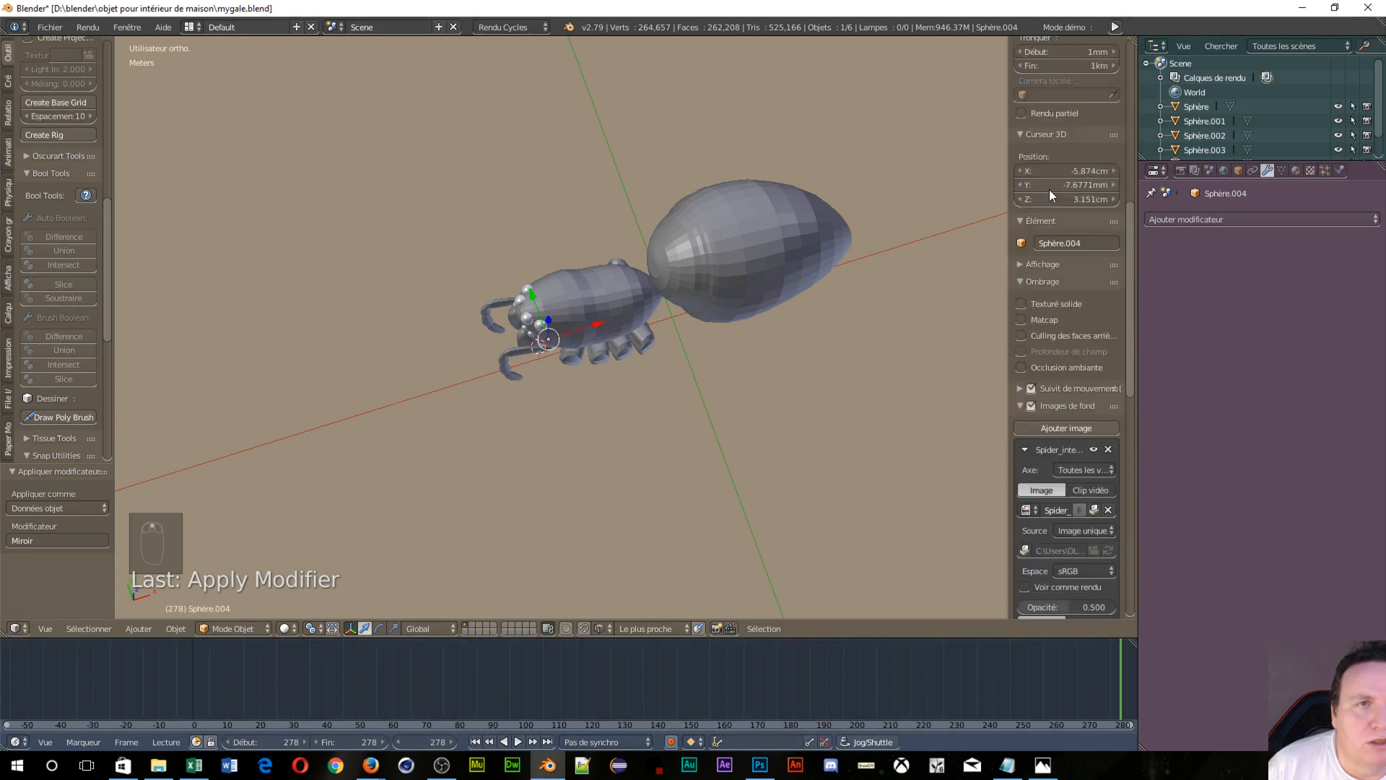
scroll(1045, 200, up, 8)
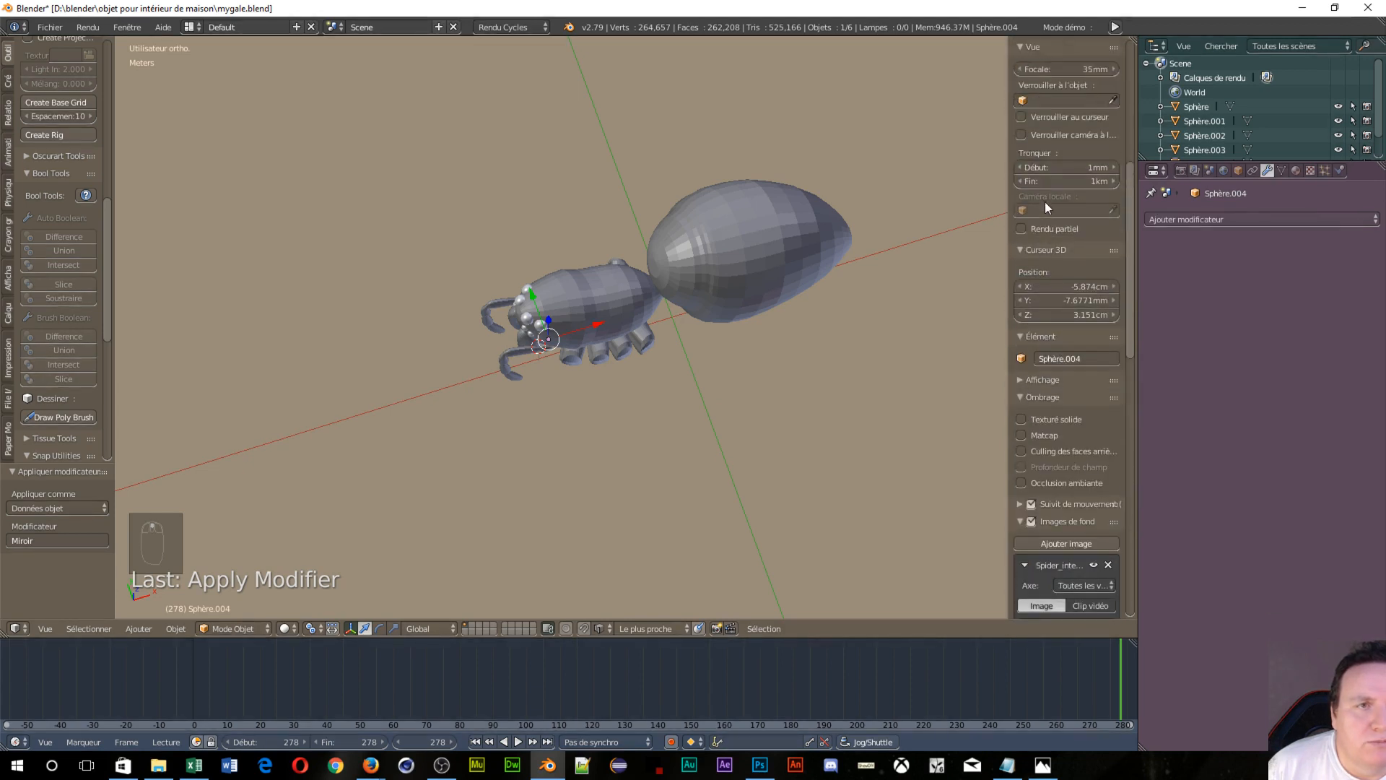
scroll(1042, 209, up, 4)
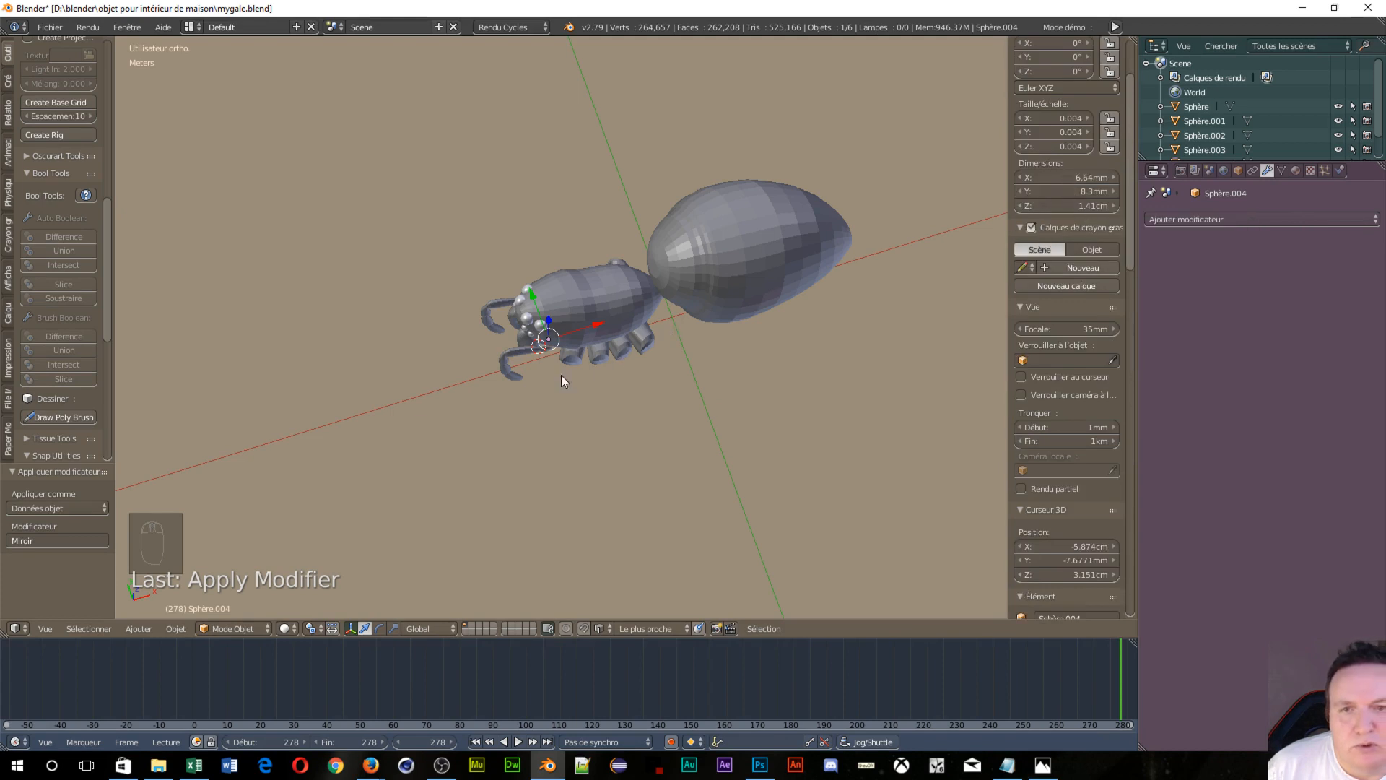
right_click(734, 260)
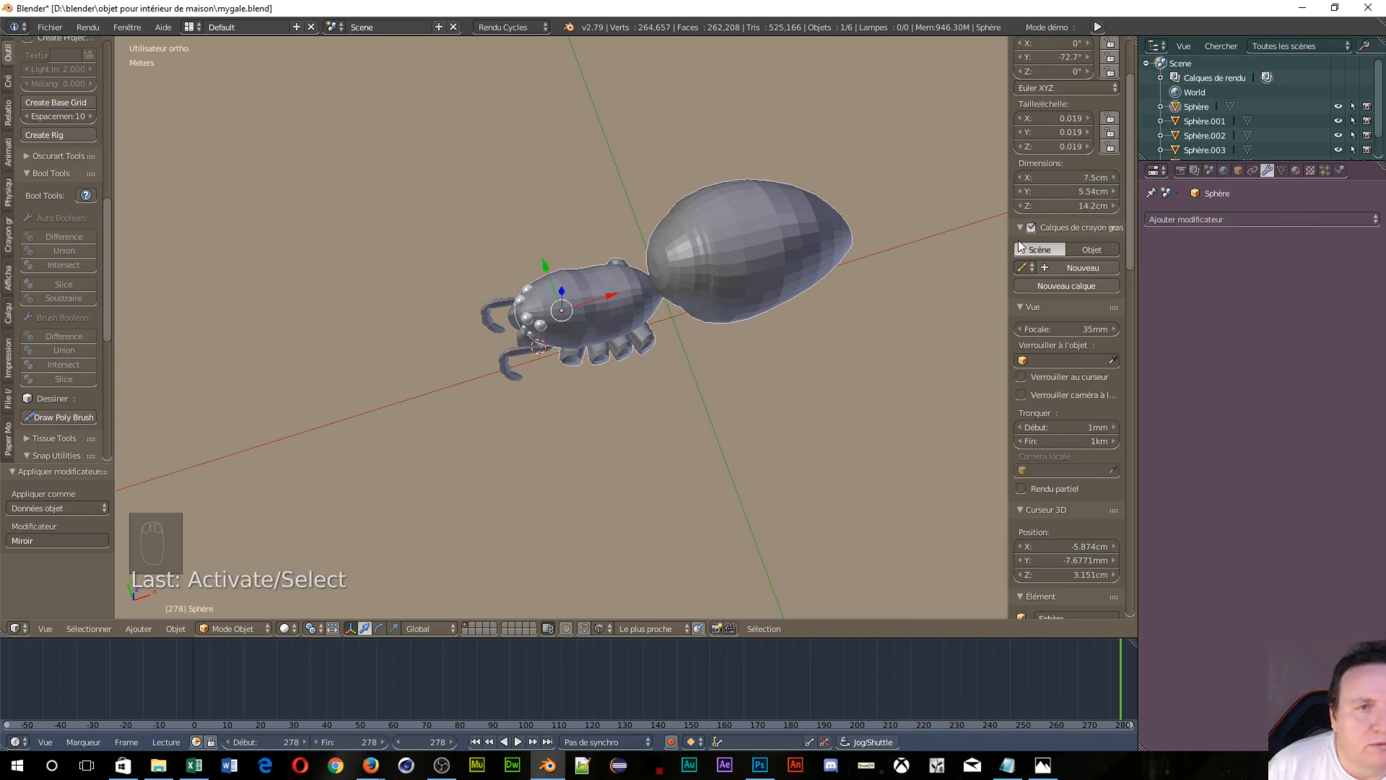
middle_drag(659, 495, 634, 470)
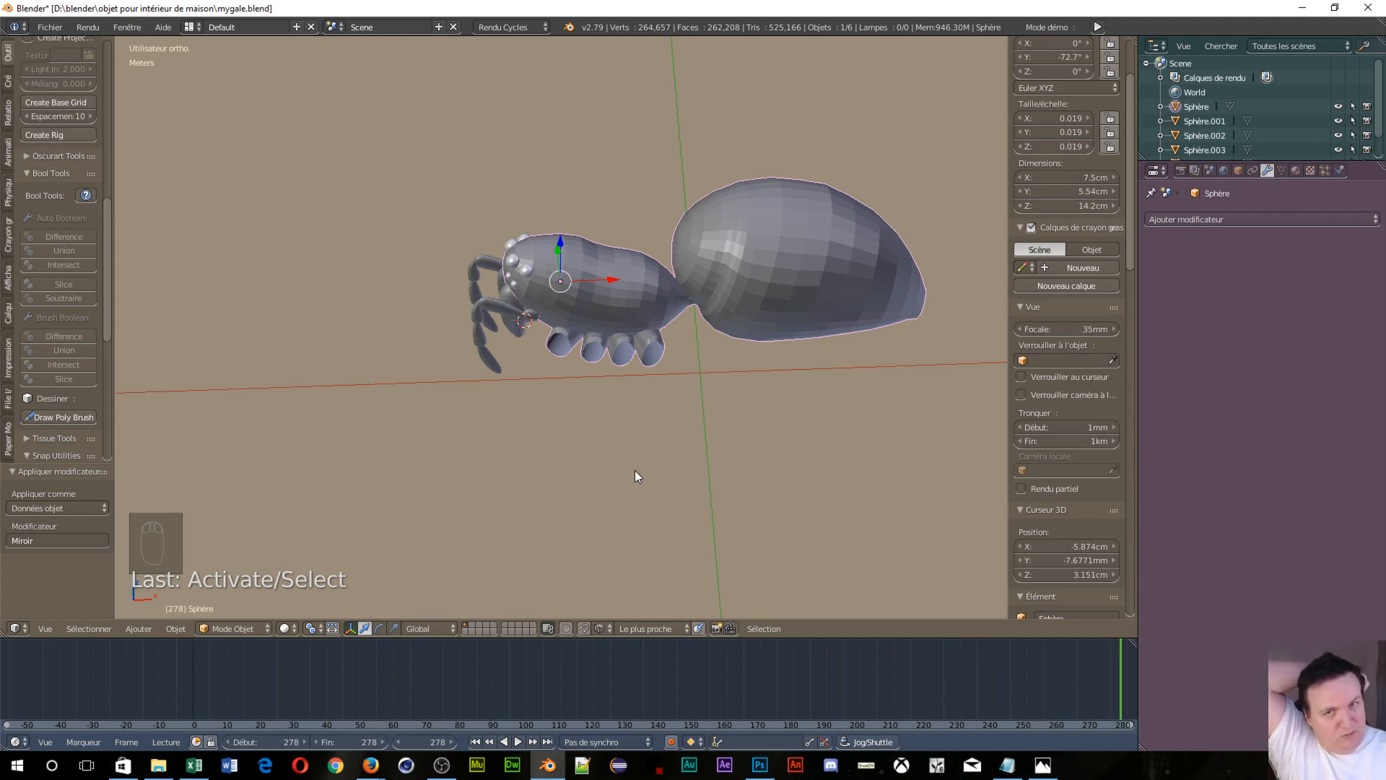
middle_drag(719, 488, 156, 388)
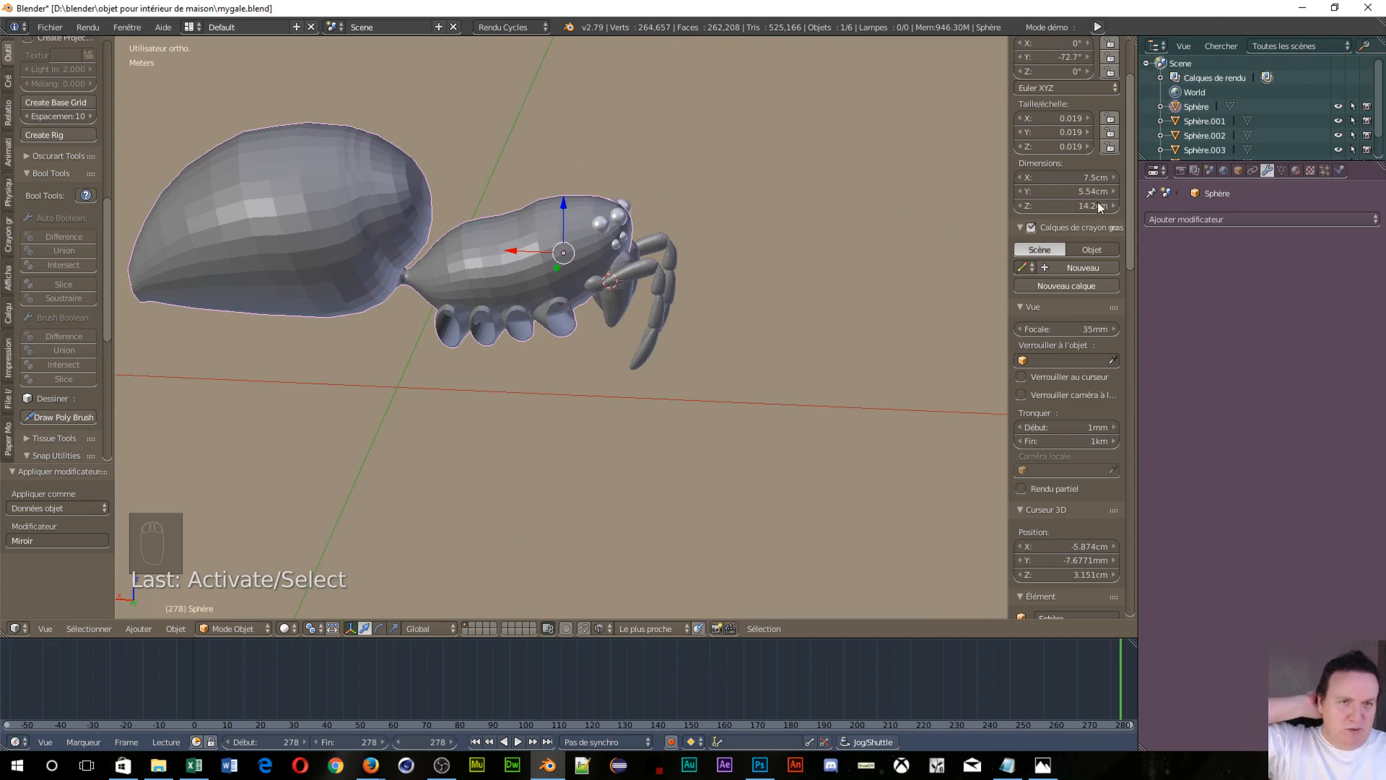
middle_drag(747, 268, 611, 394)
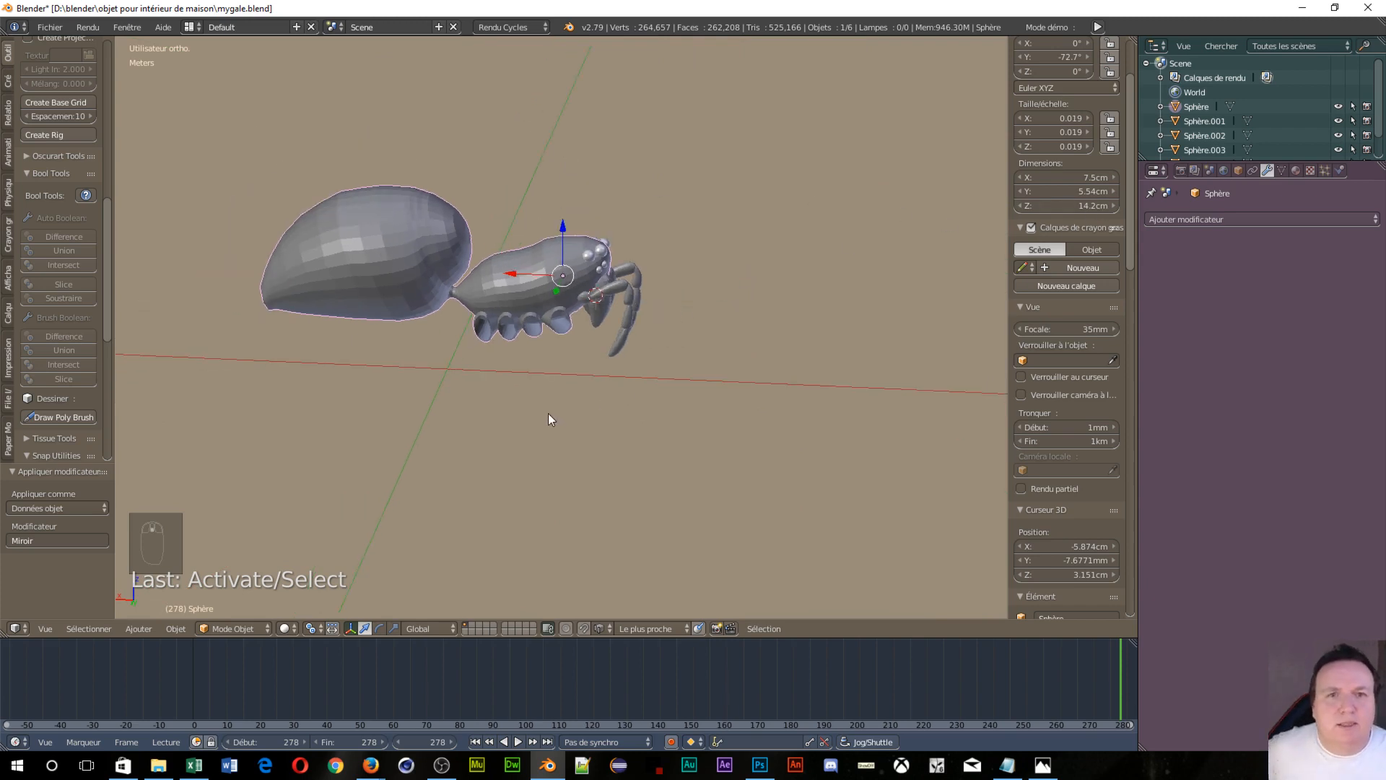
Check the body's axes in the Normal transform orientation and return to the Global orientation
click(419, 628)
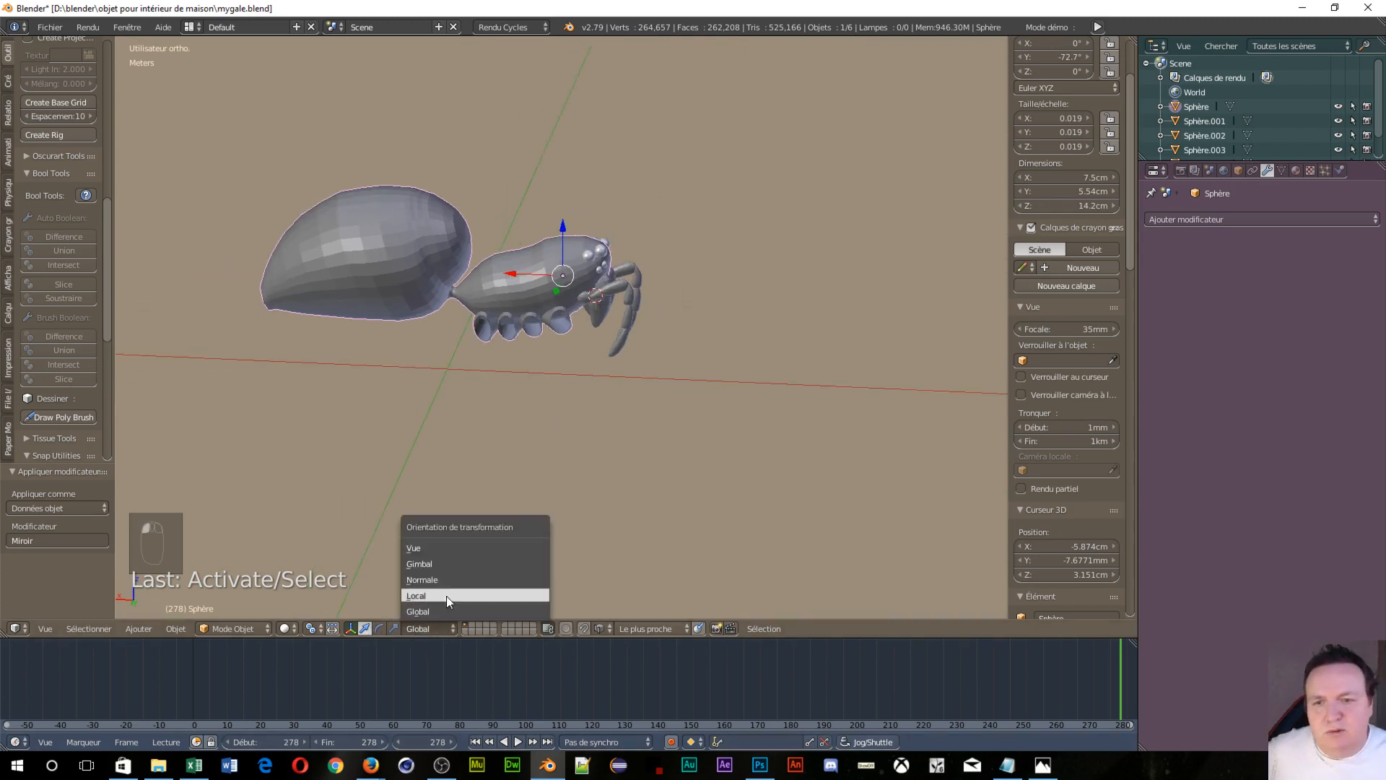
click(459, 580)
middle_drag(461, 502, 497, 315)
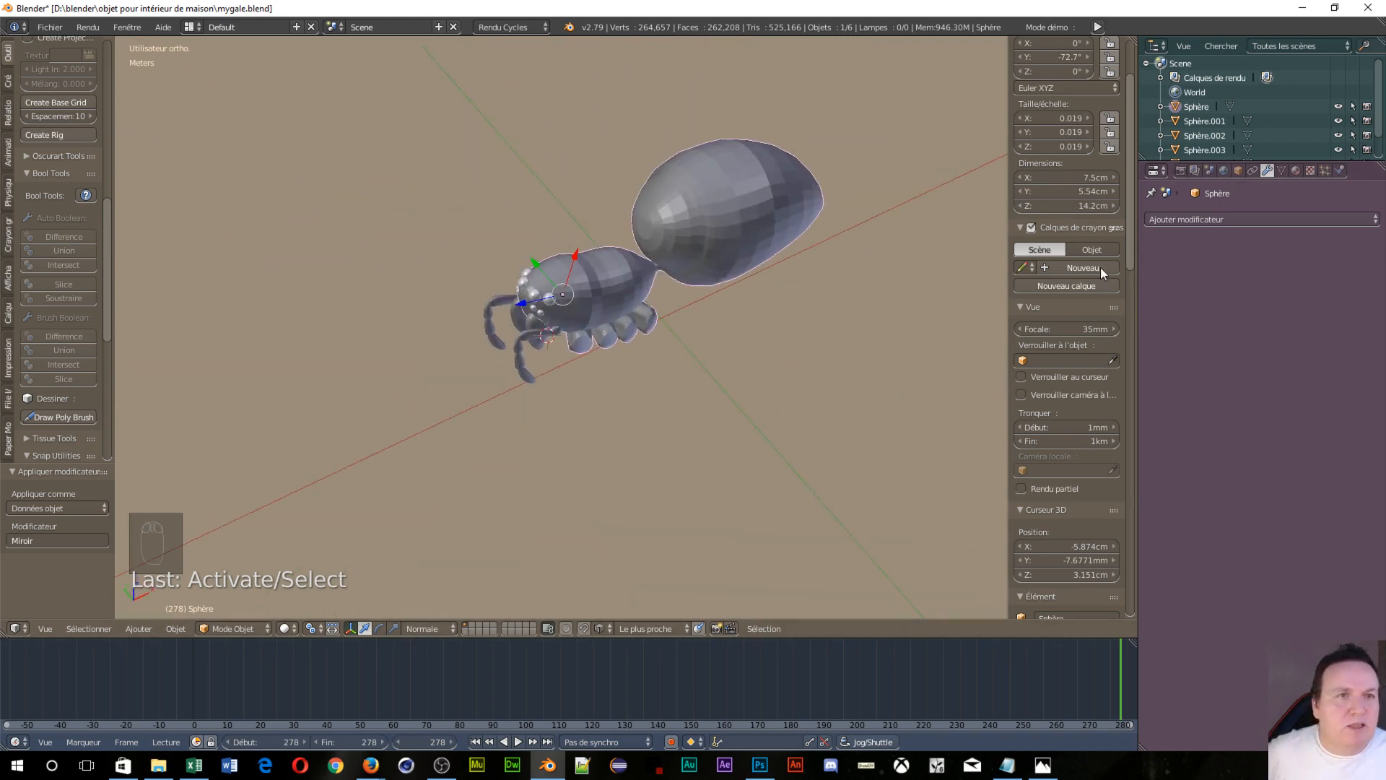
click(414, 628)
click(425, 611)
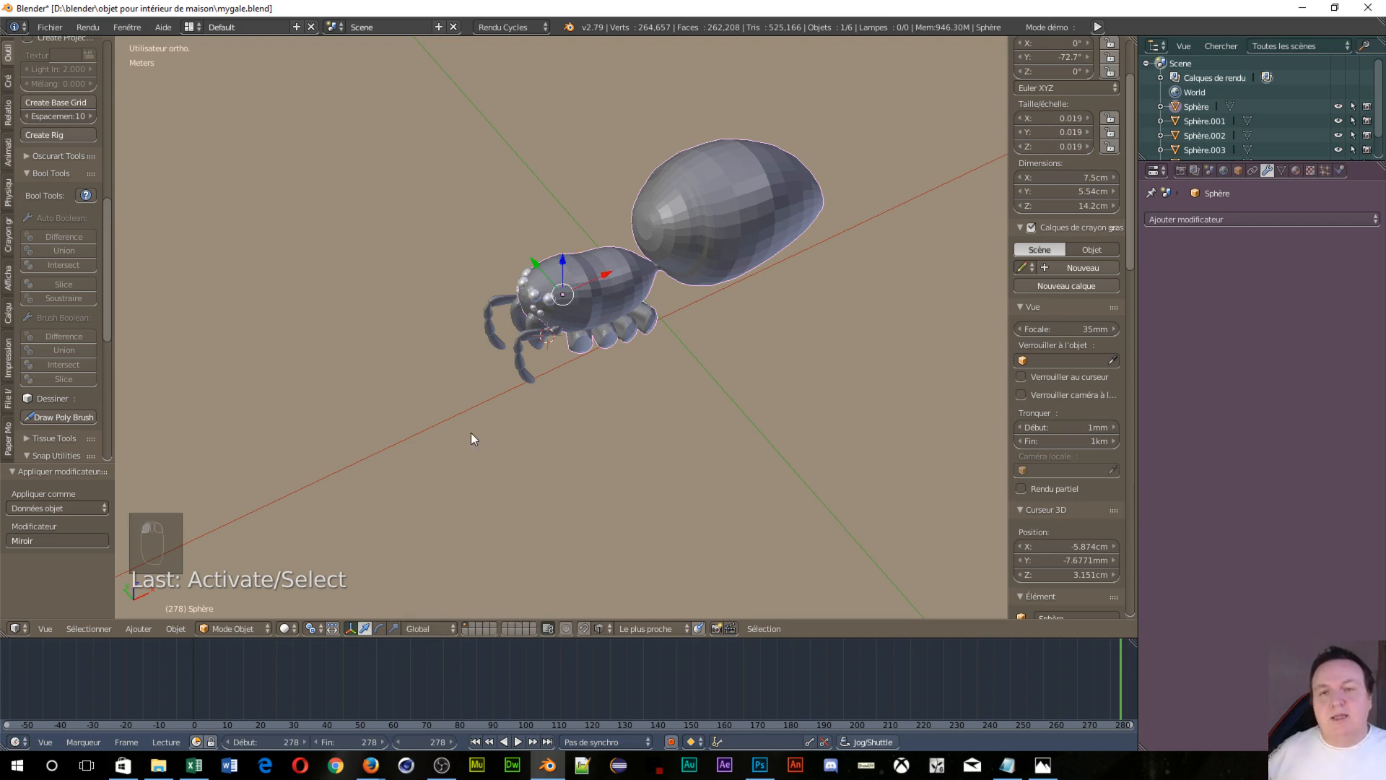